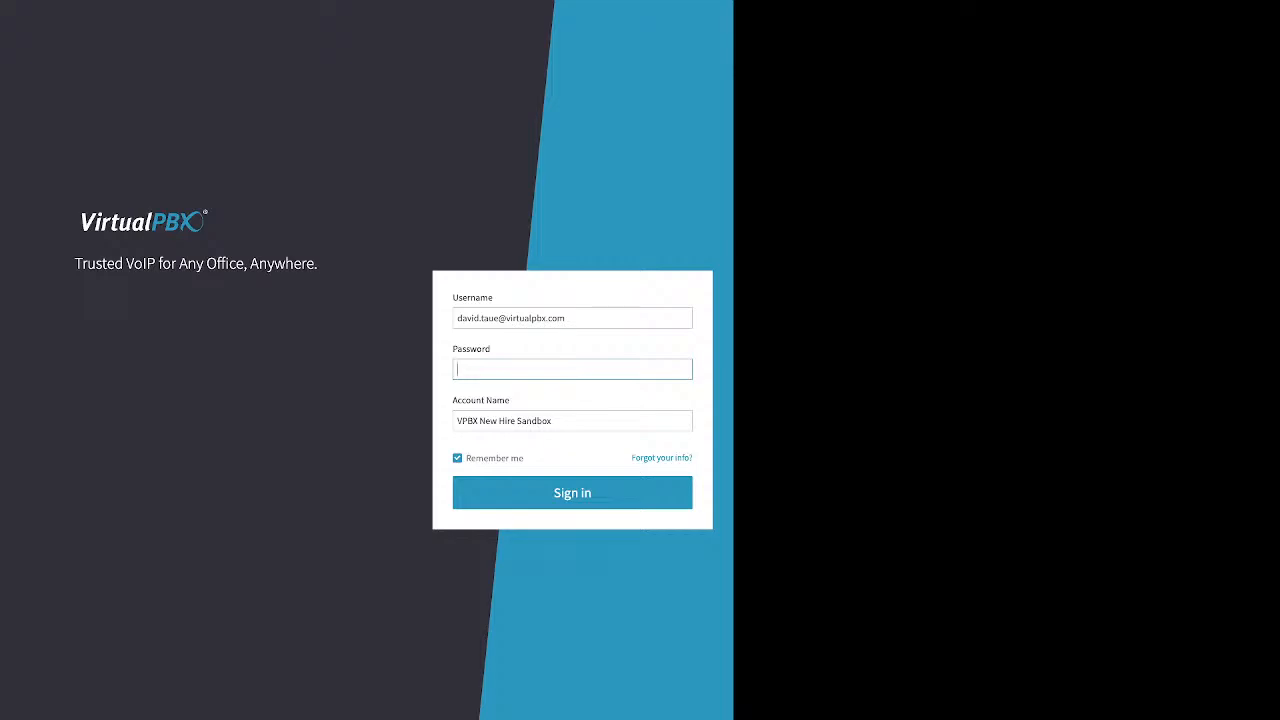
Step: Highlight the Username, Password and Account Name labels on the login form
double_click(472, 298)
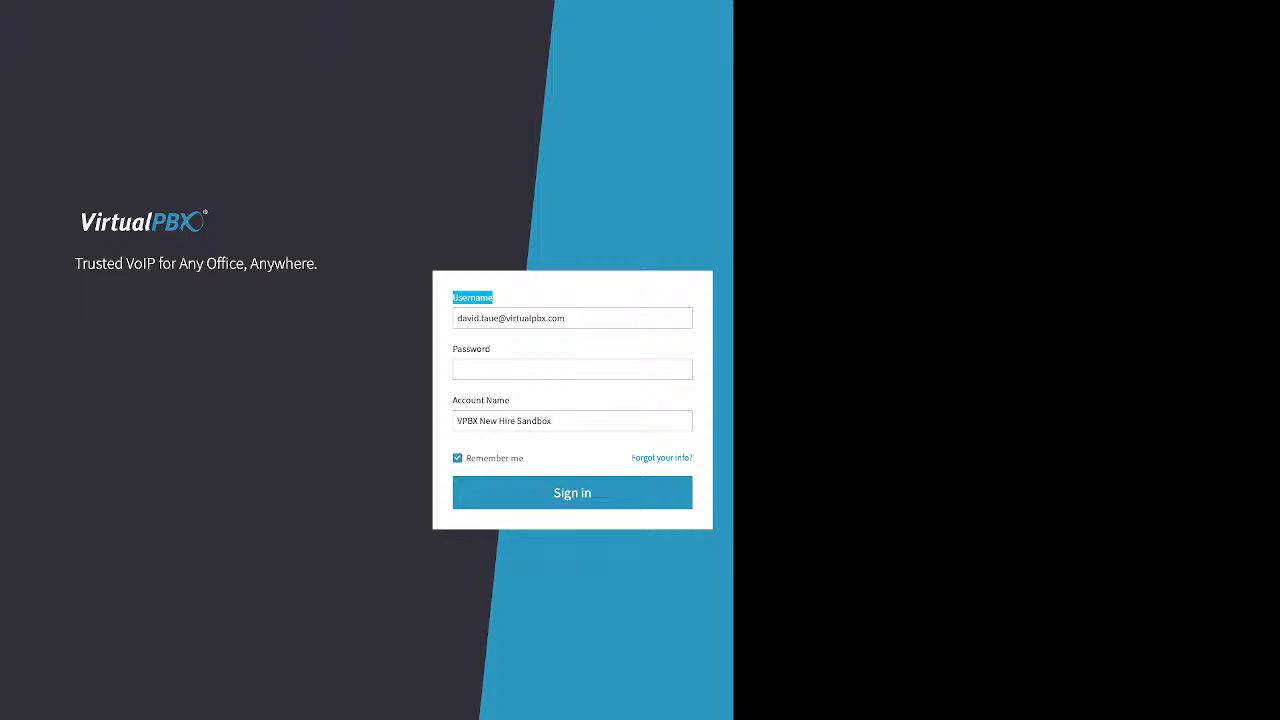
drag(493, 349, 452, 349)
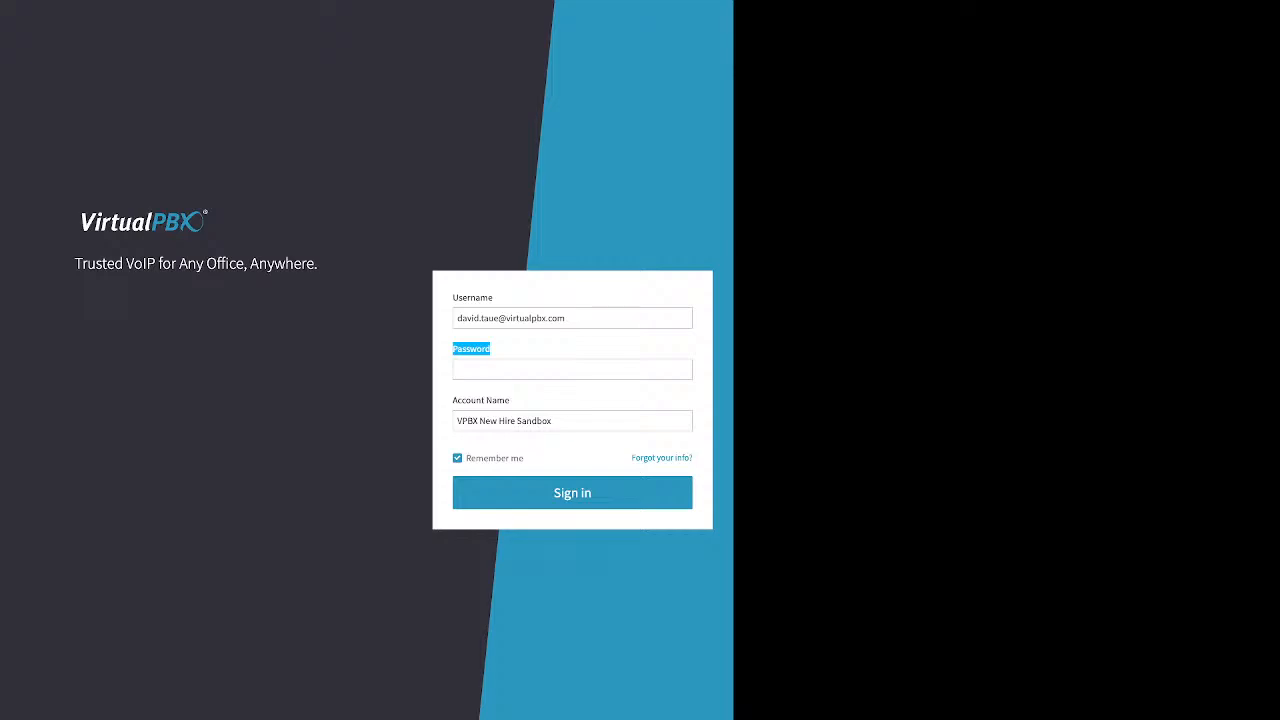
click(458, 421)
drag(510, 400, 452, 400)
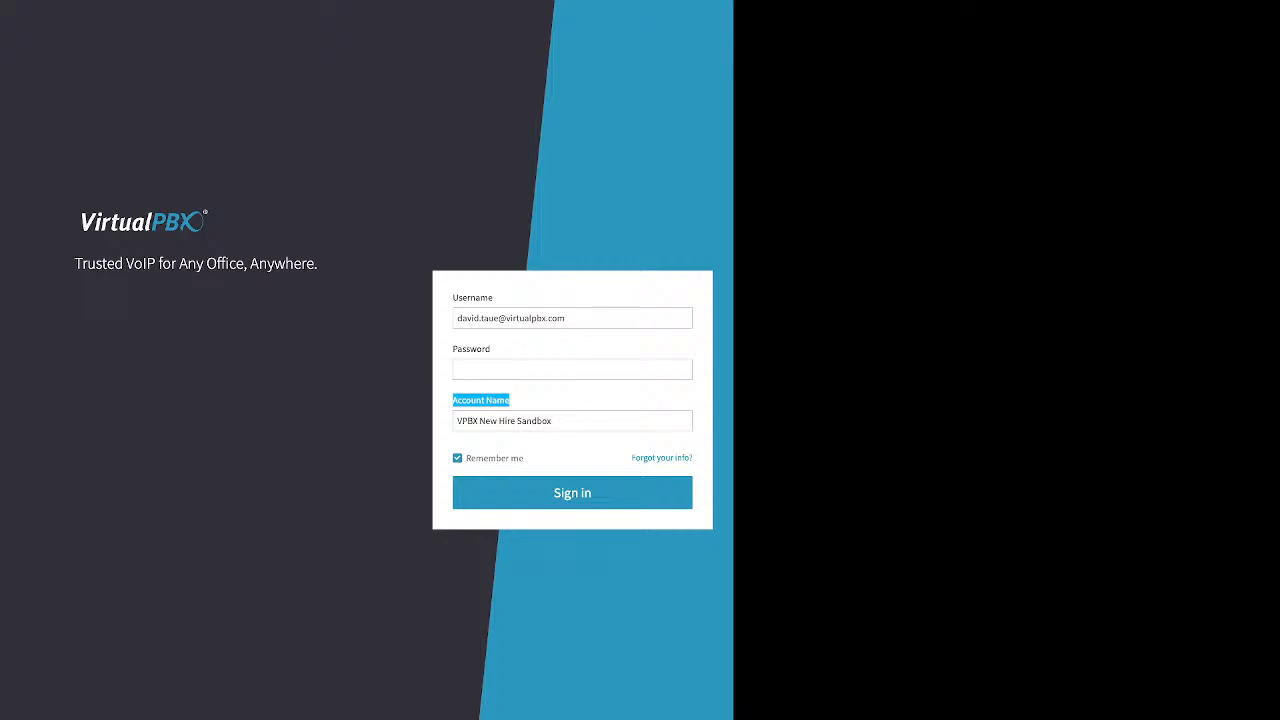
click(508, 400)
Step: Point out the 'Forgot your info?' link and open the Reset Password form
drag(631, 458, 690, 458)
click(692, 460)
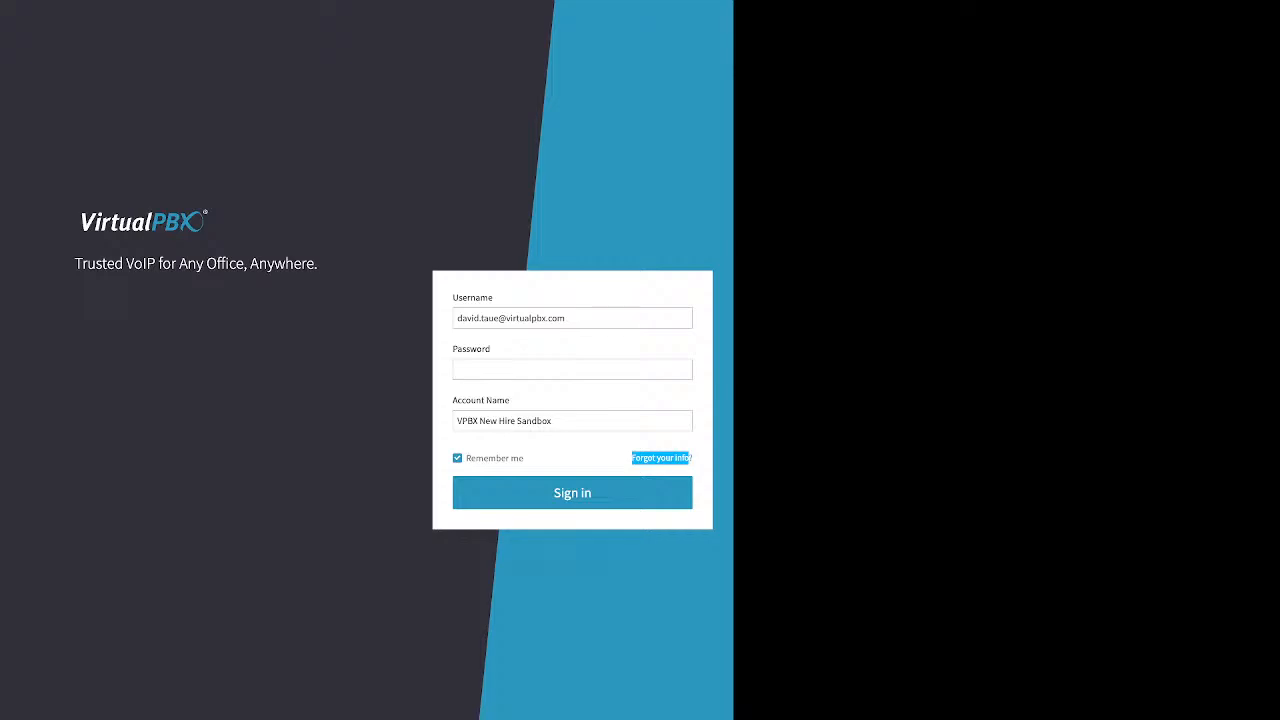
click(660, 458)
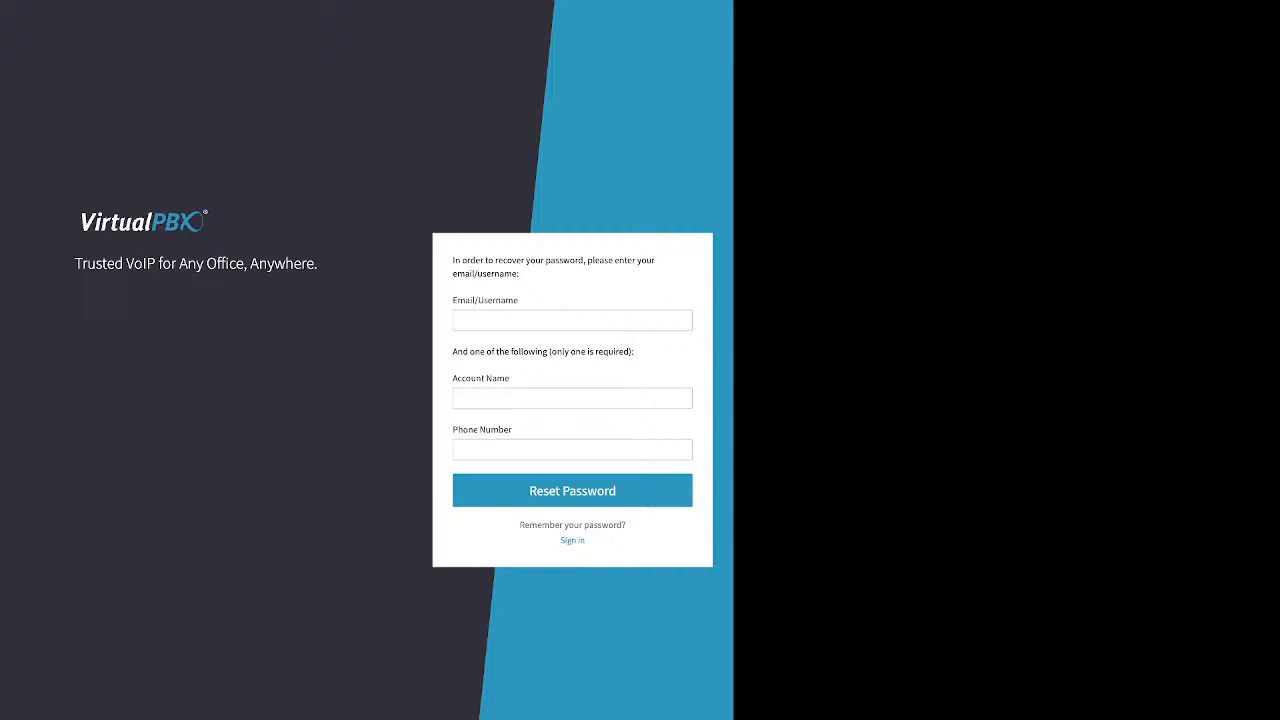
Step: Review the Email/Username, Account Name and Phone Number fields, then return to Sign in
drag(453, 300, 517, 300)
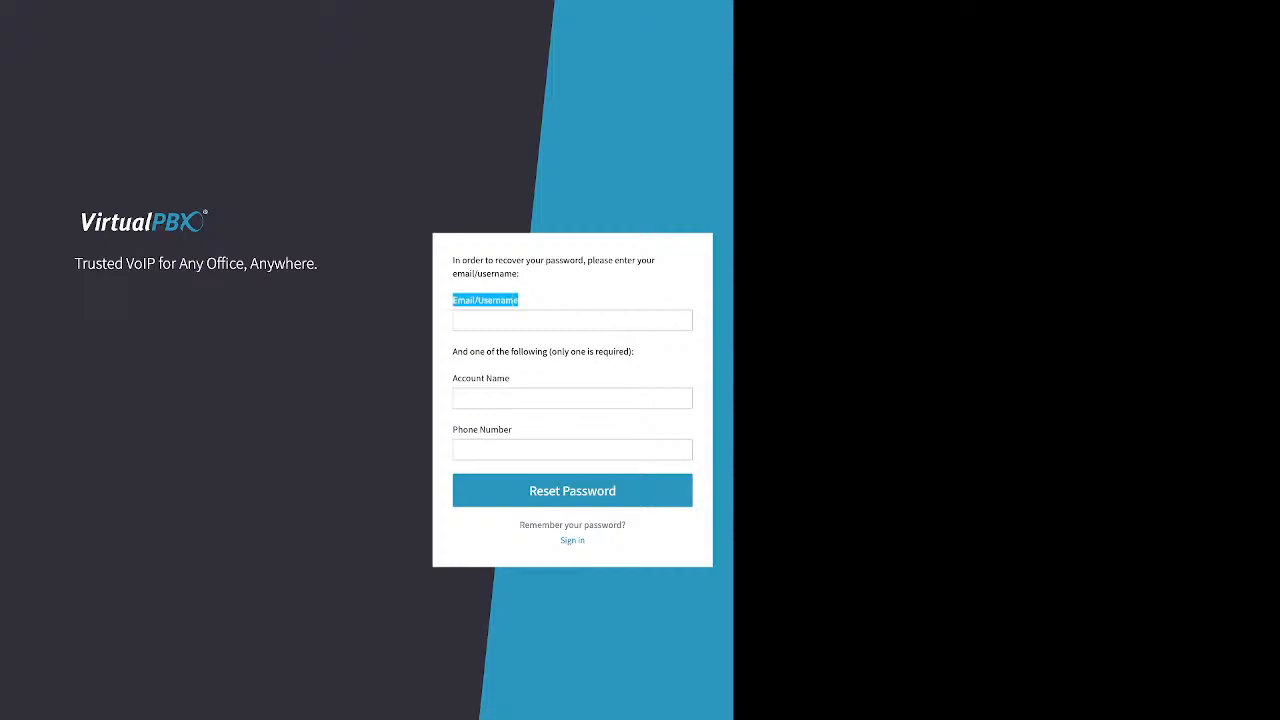
click(515, 300)
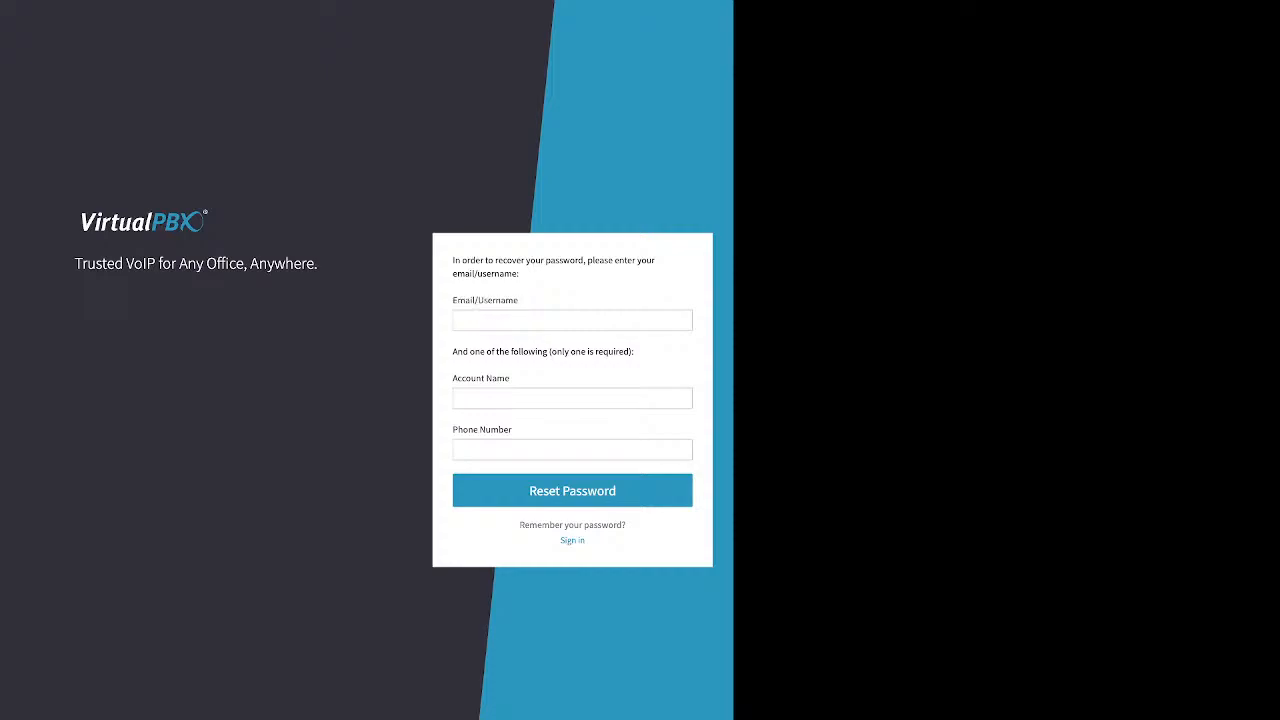
mouse_move(634, 351)
mouse_down()
mouse_move(453, 351)
mouse_move(634, 351)
mouse_up()
click(453, 351)
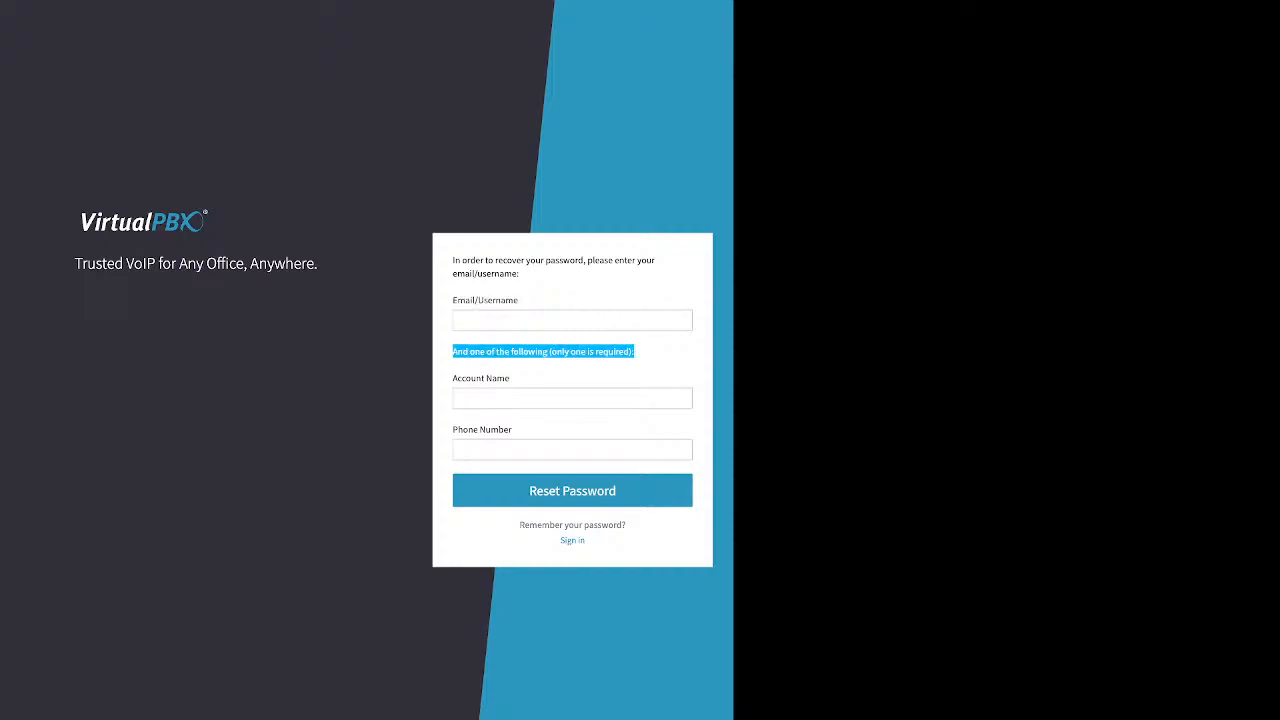
drag(510, 378, 453, 378)
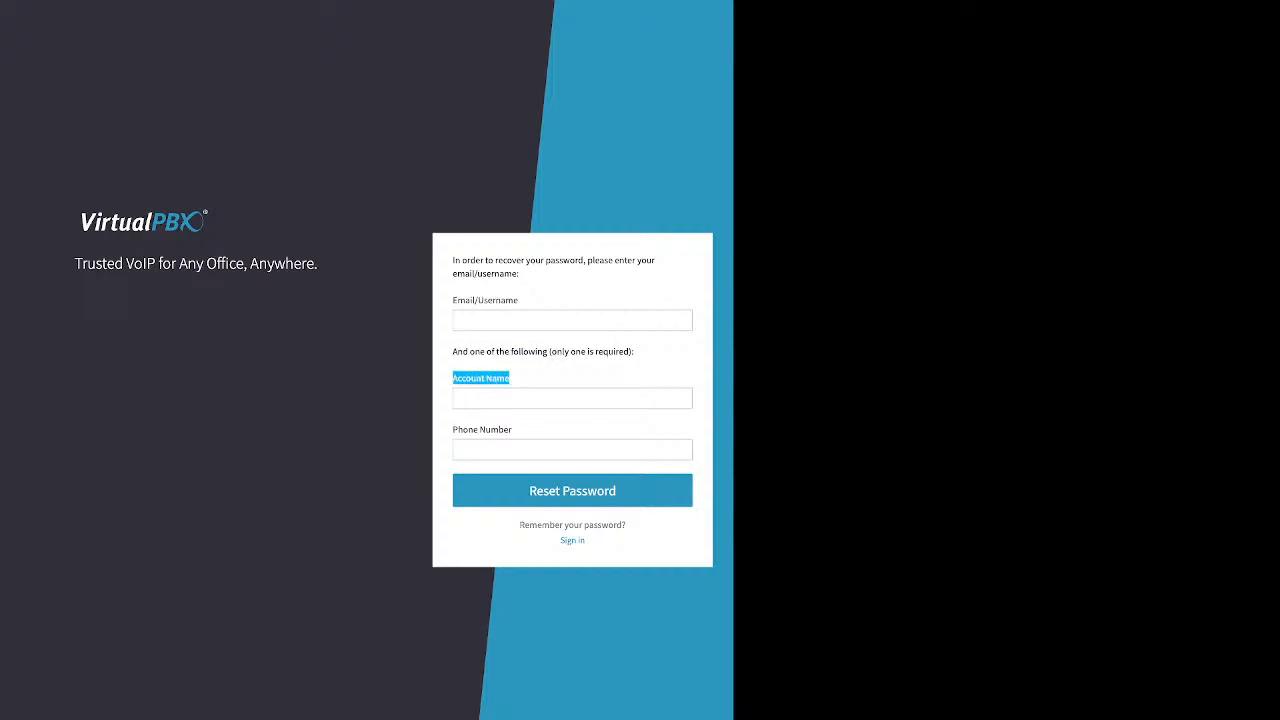
drag(512, 429, 453, 429)
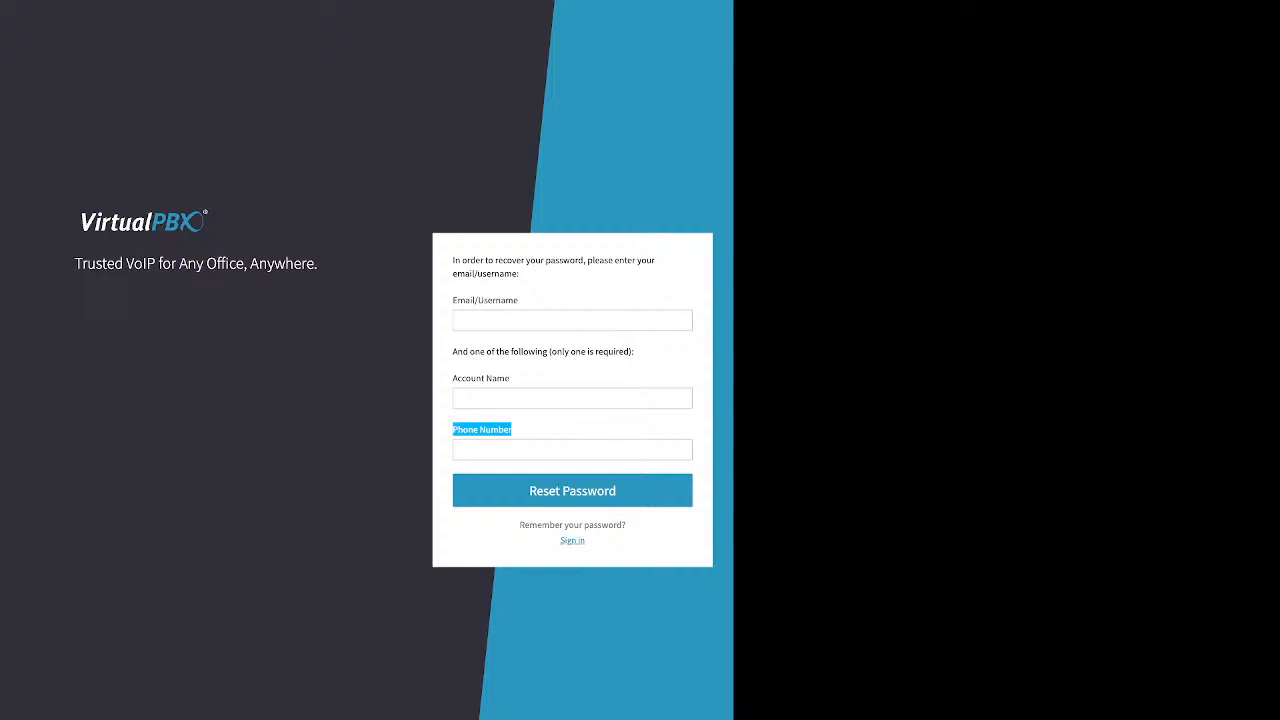
click(572, 540)
Step: Enter the account password, note the remember-me option, and sign in
click(572, 370)
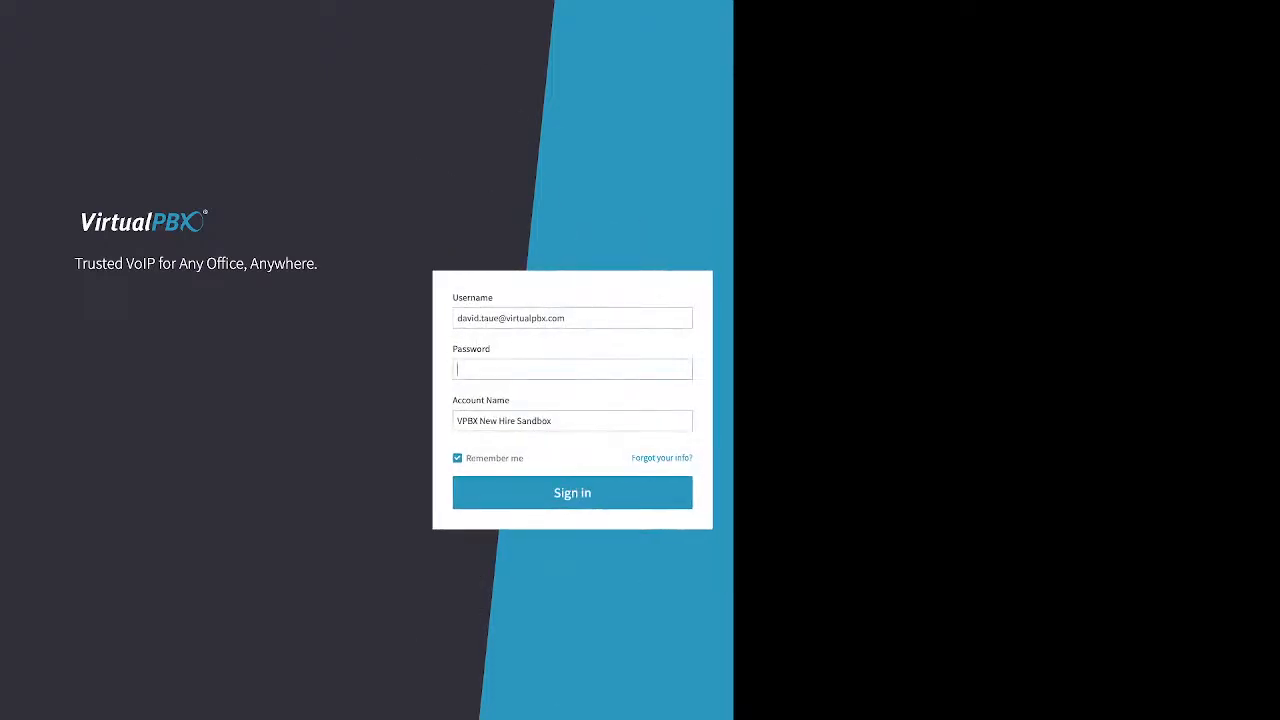
text(••••••••)
double_click(494, 458)
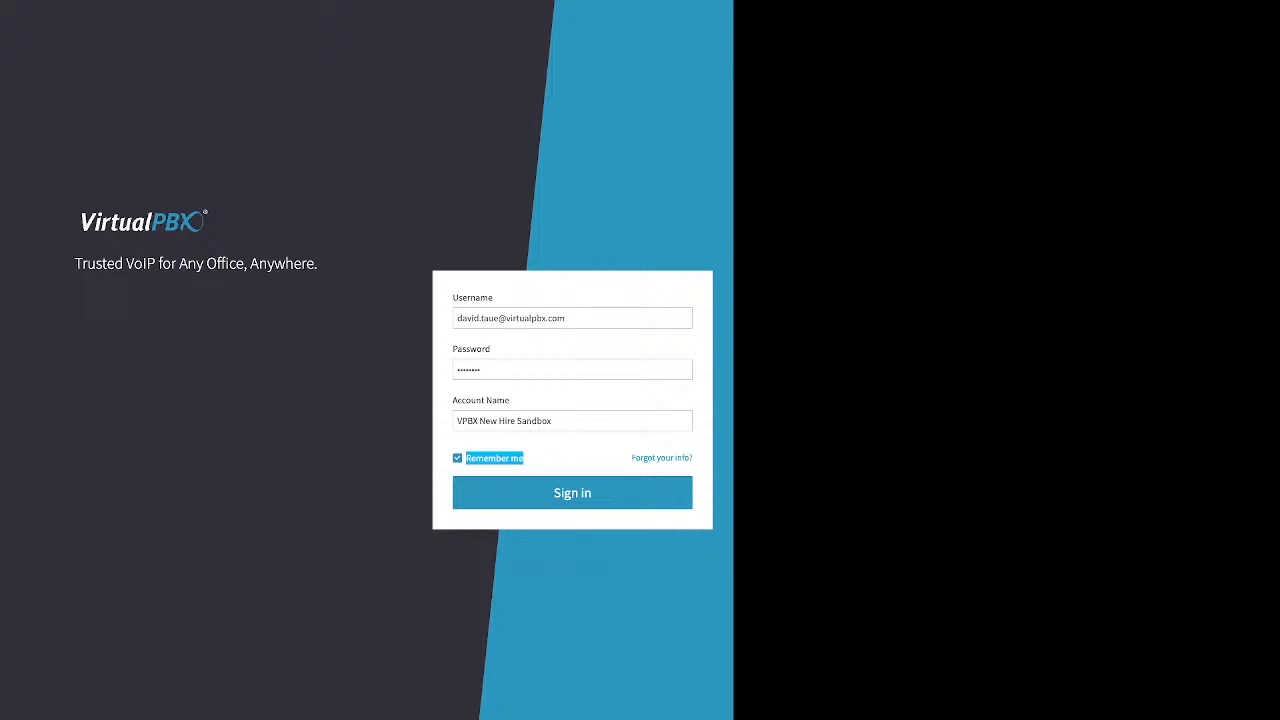
click(572, 493)
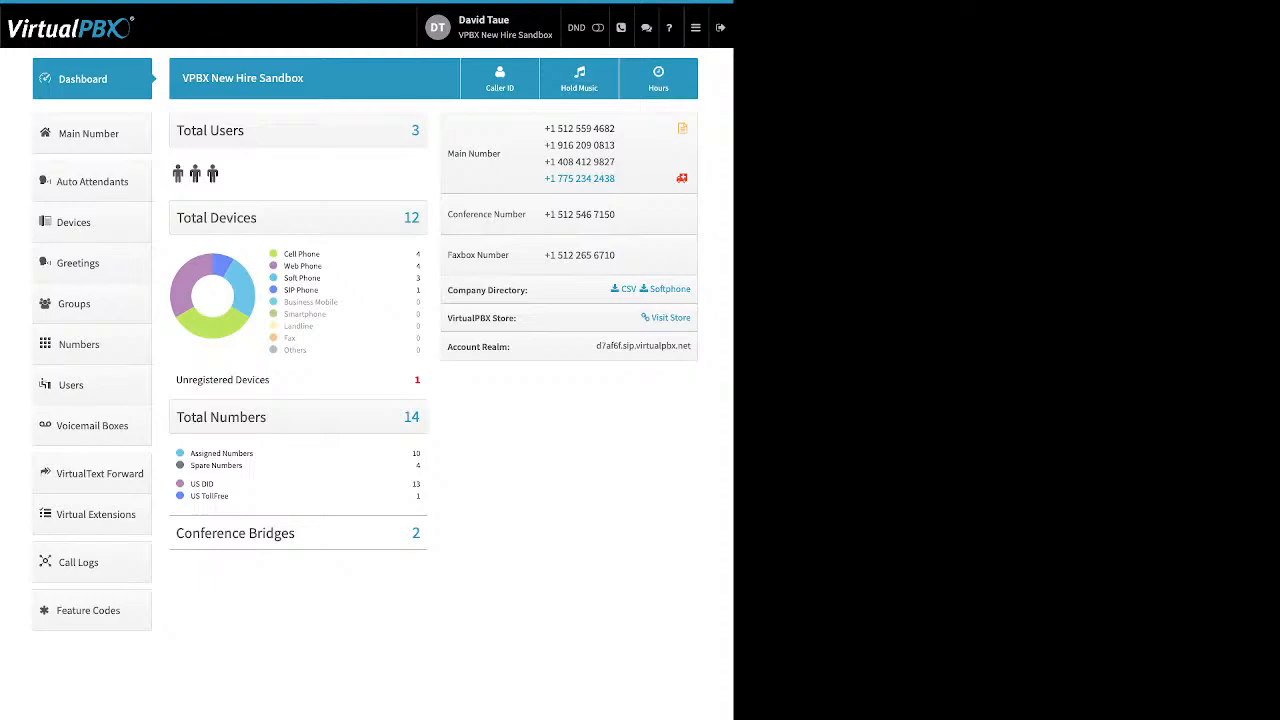
Step: Open your user settings, expand and collapse Password and Timezone & Language, then go to Account
click(490, 27)
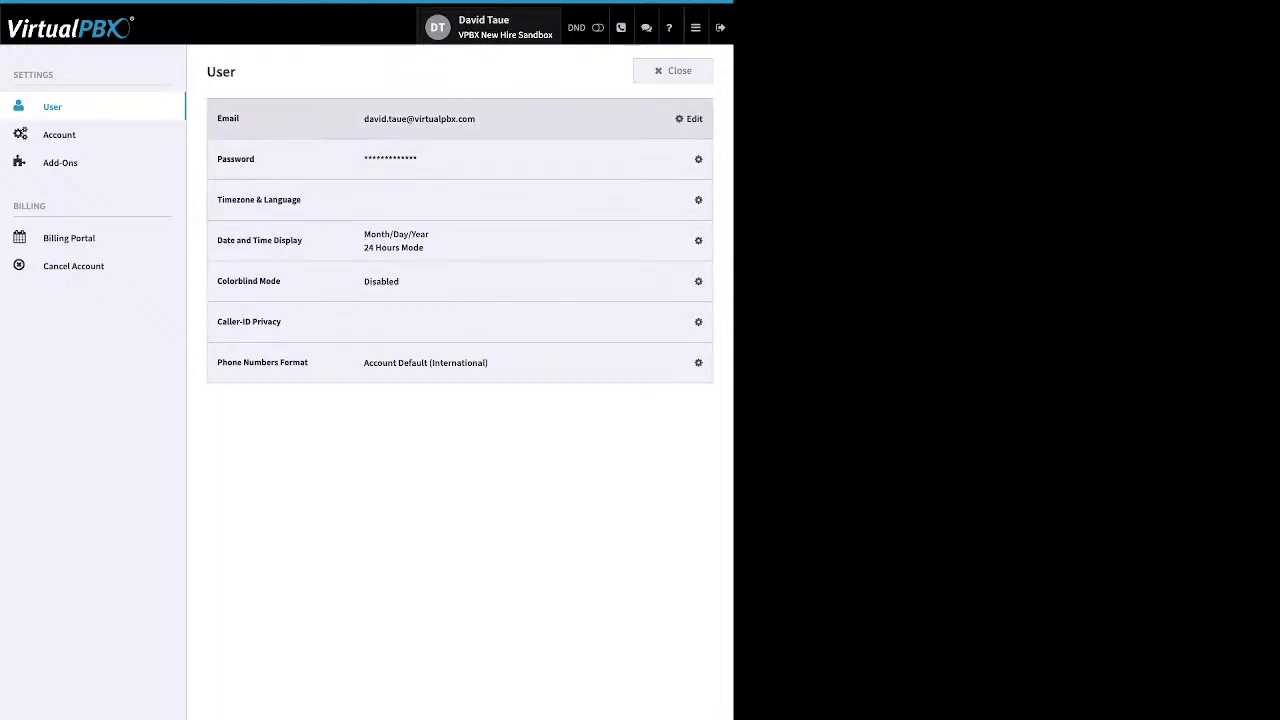
click(691, 159)
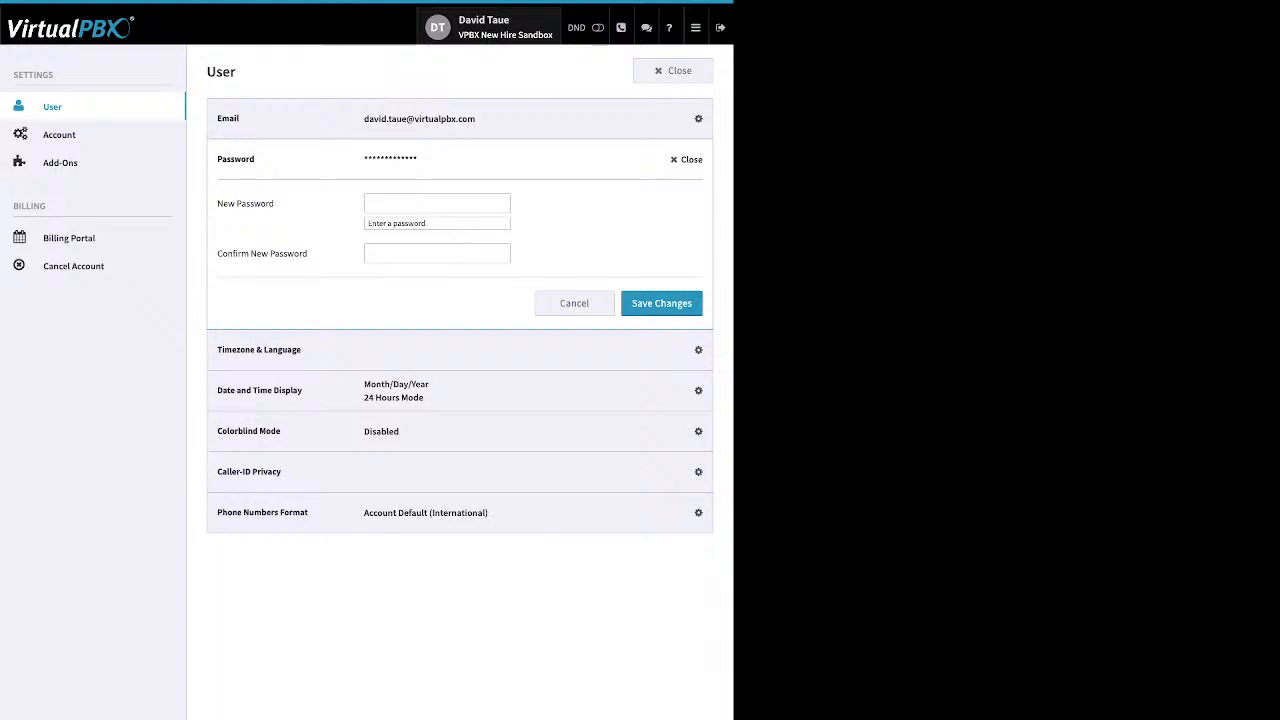
click(688, 159)
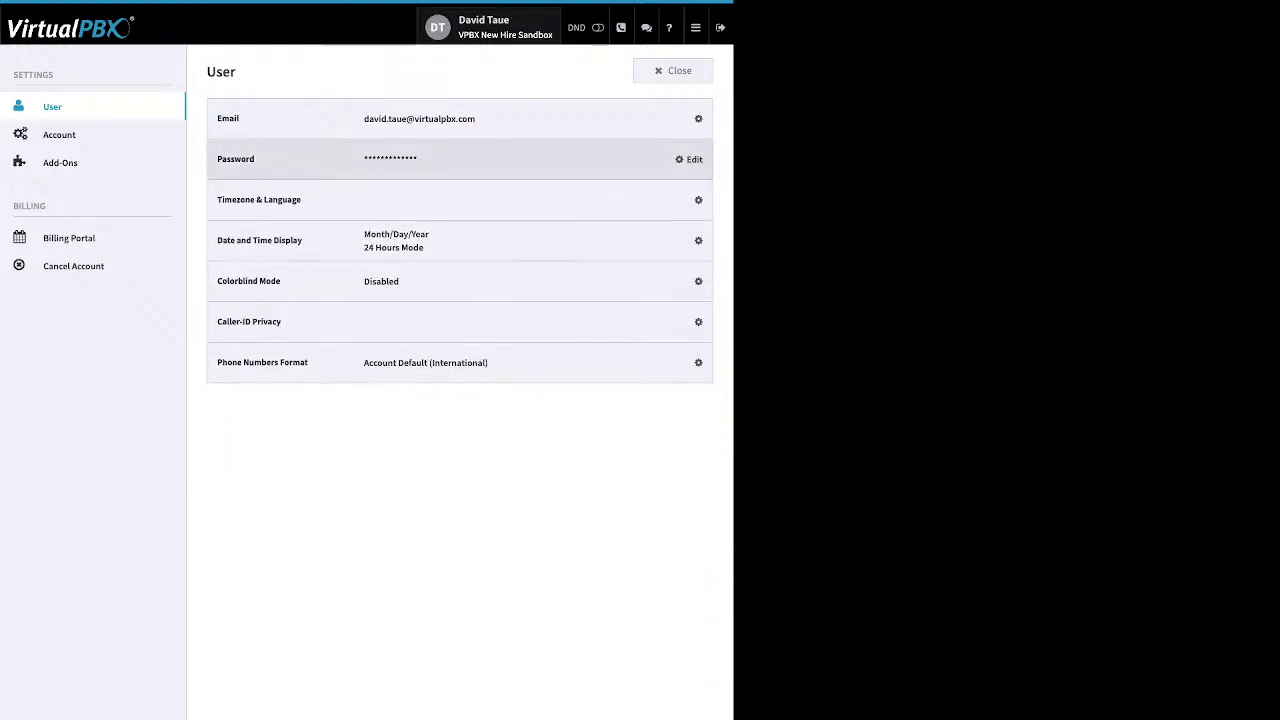
click(690, 199)
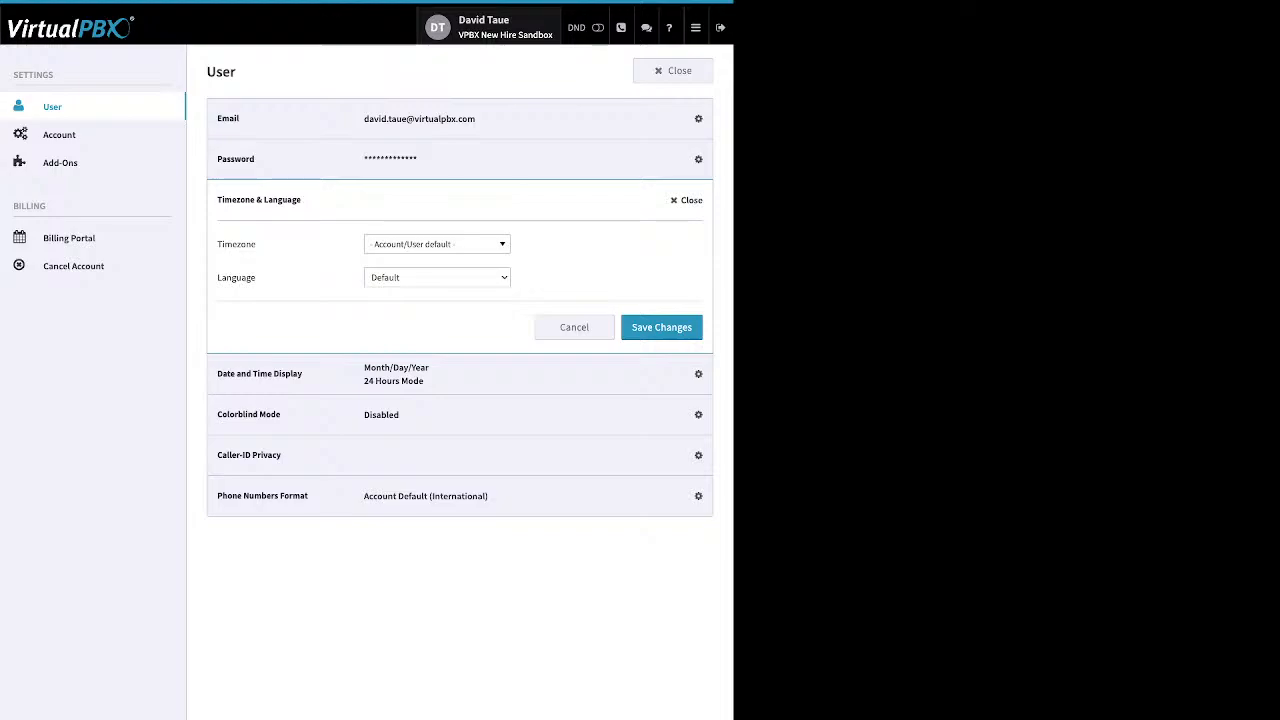
click(687, 200)
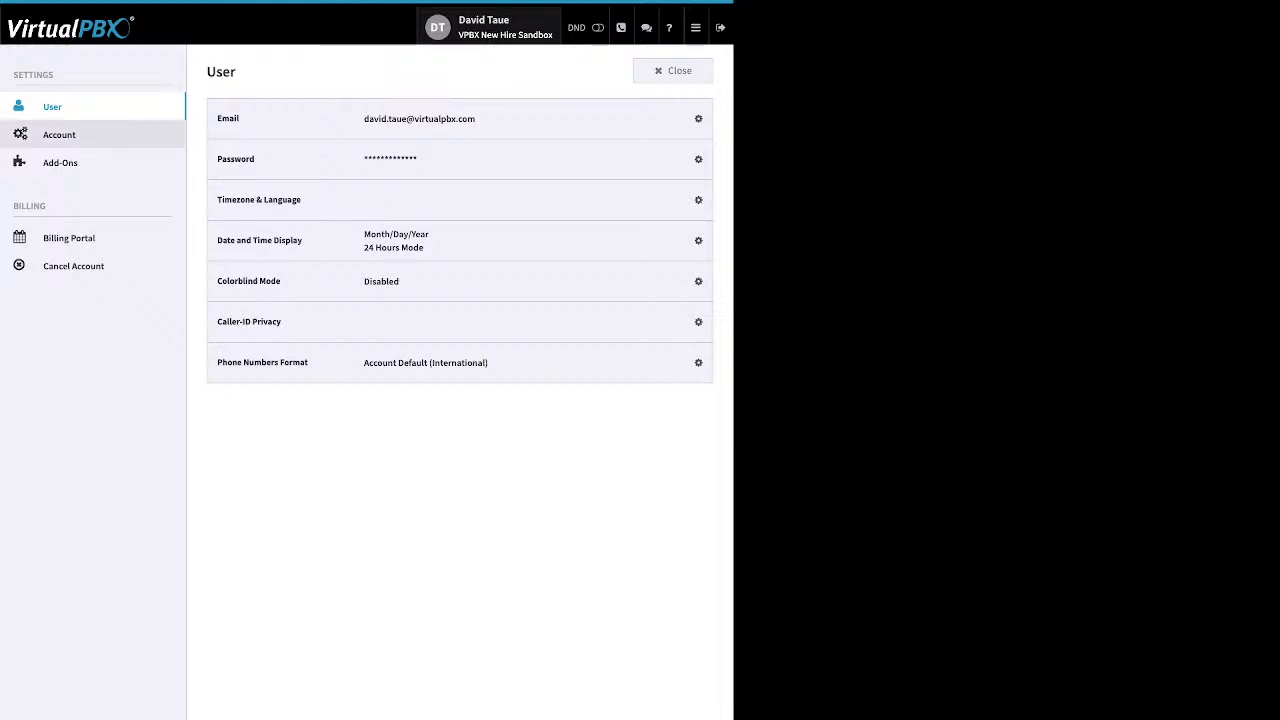
click(60, 135)
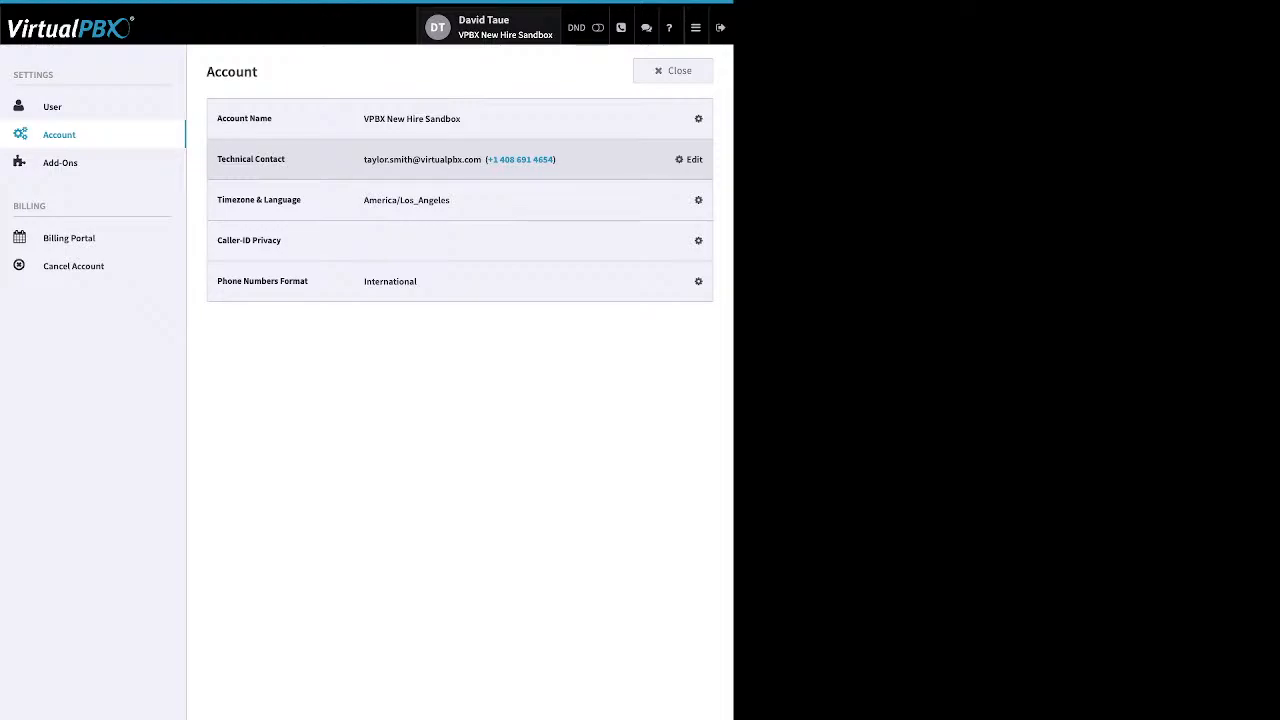
Step: Expand and collapse Technical Contact and Timezone & Language, then open the Add-Ons page
click(689, 159)
click(689, 159)
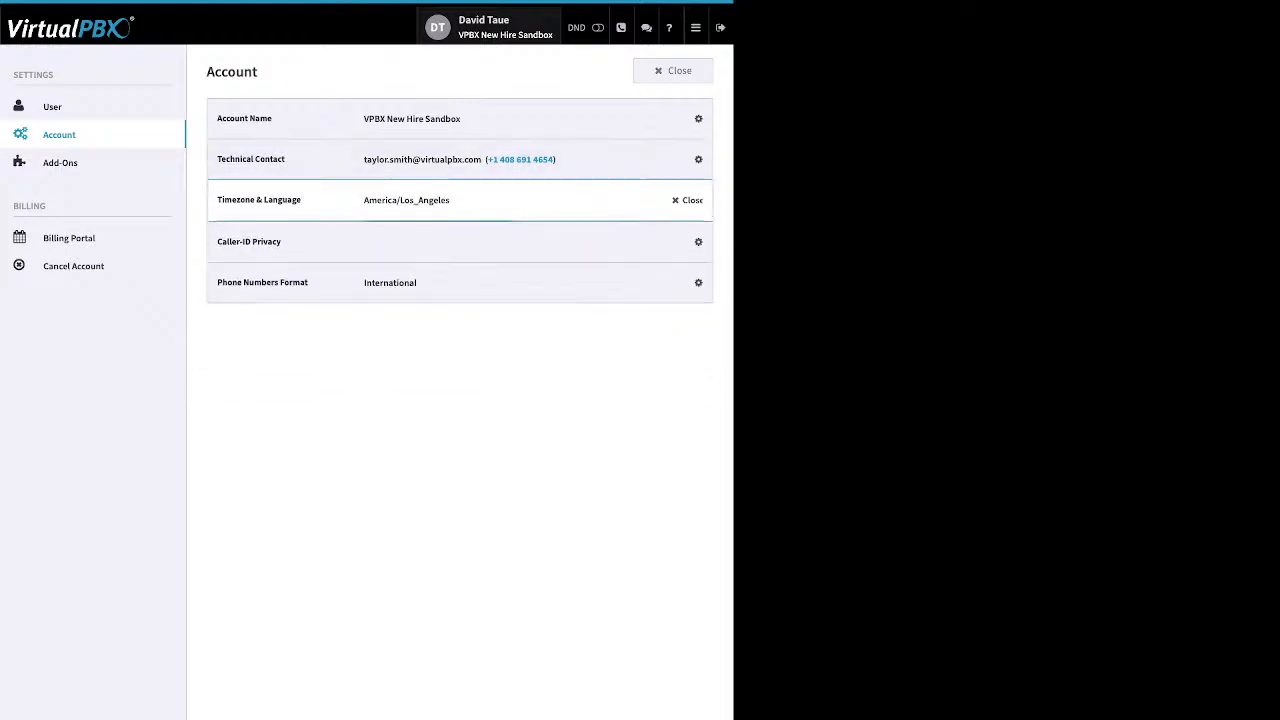
click(689, 199)
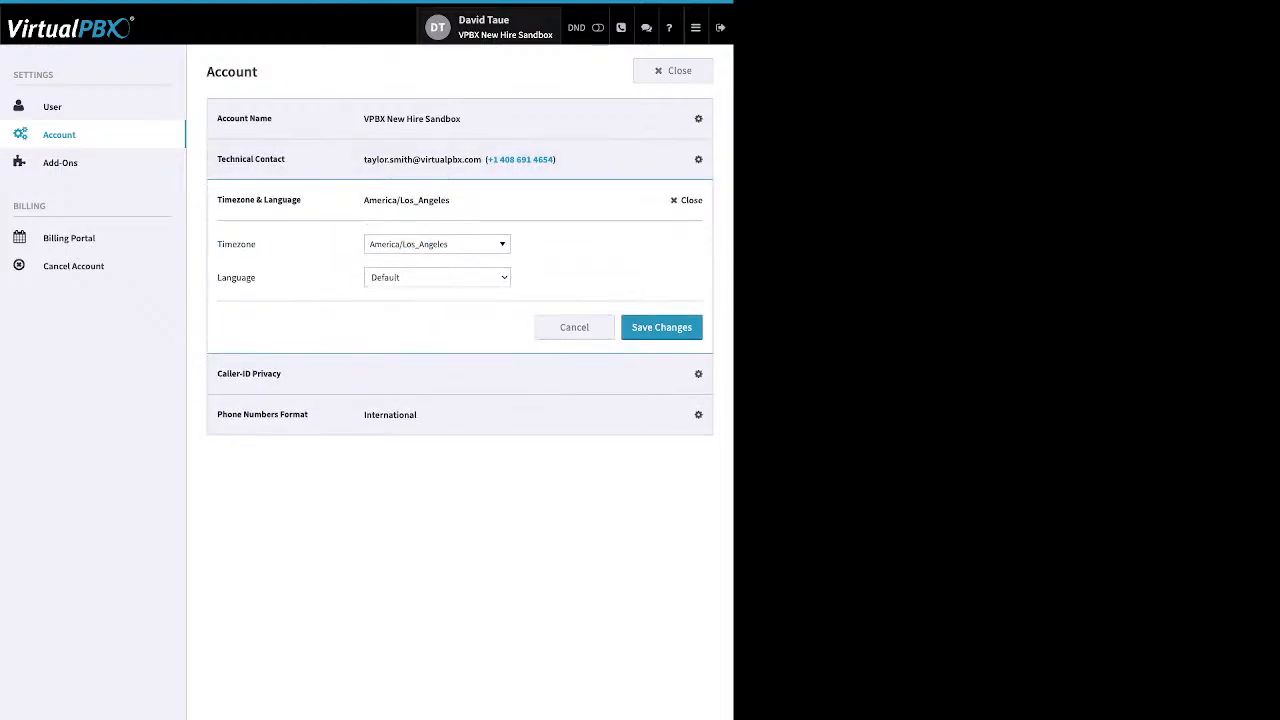
click(687, 200)
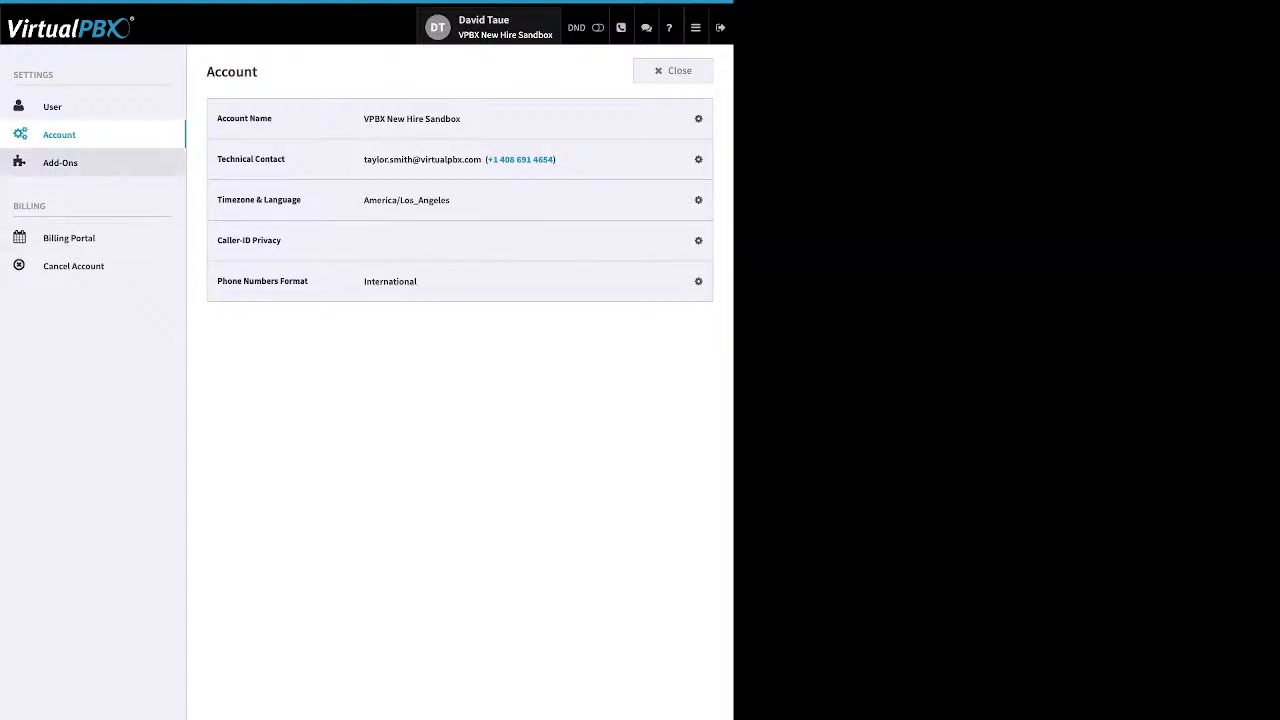
click(60, 163)
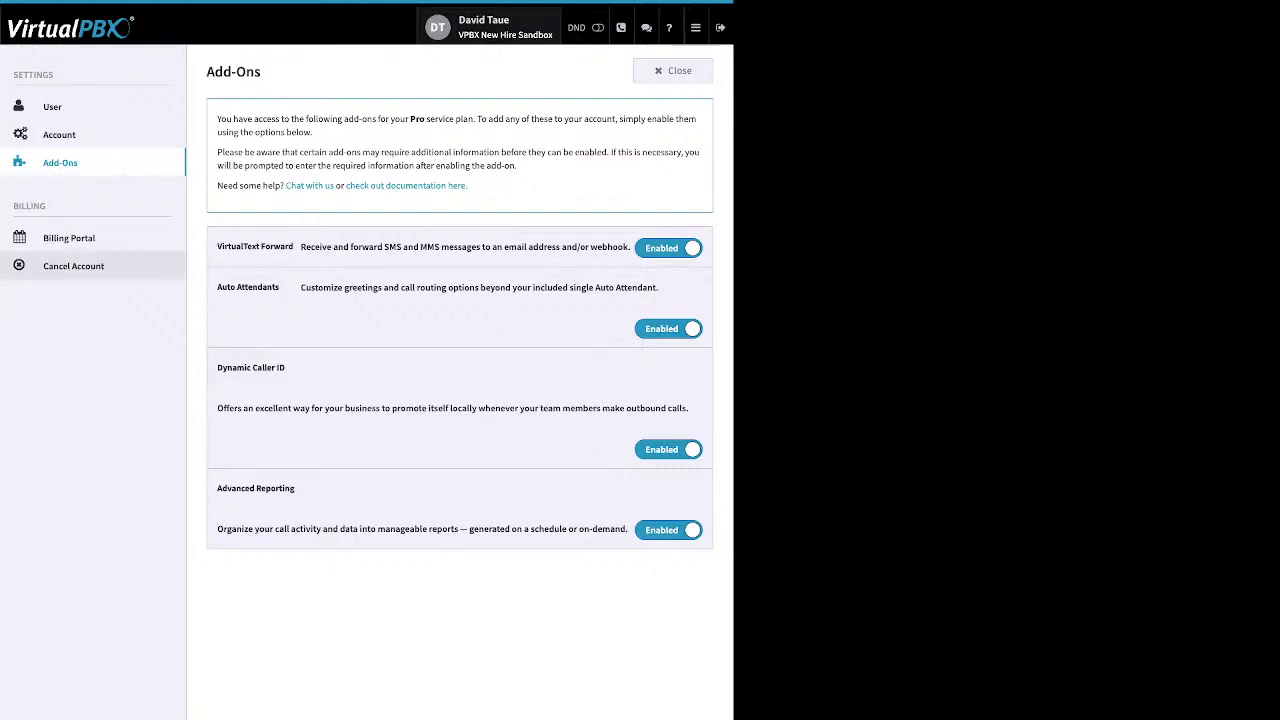
Step: Open the Billing Portal page under Billing in the settings sidebar
click(69, 238)
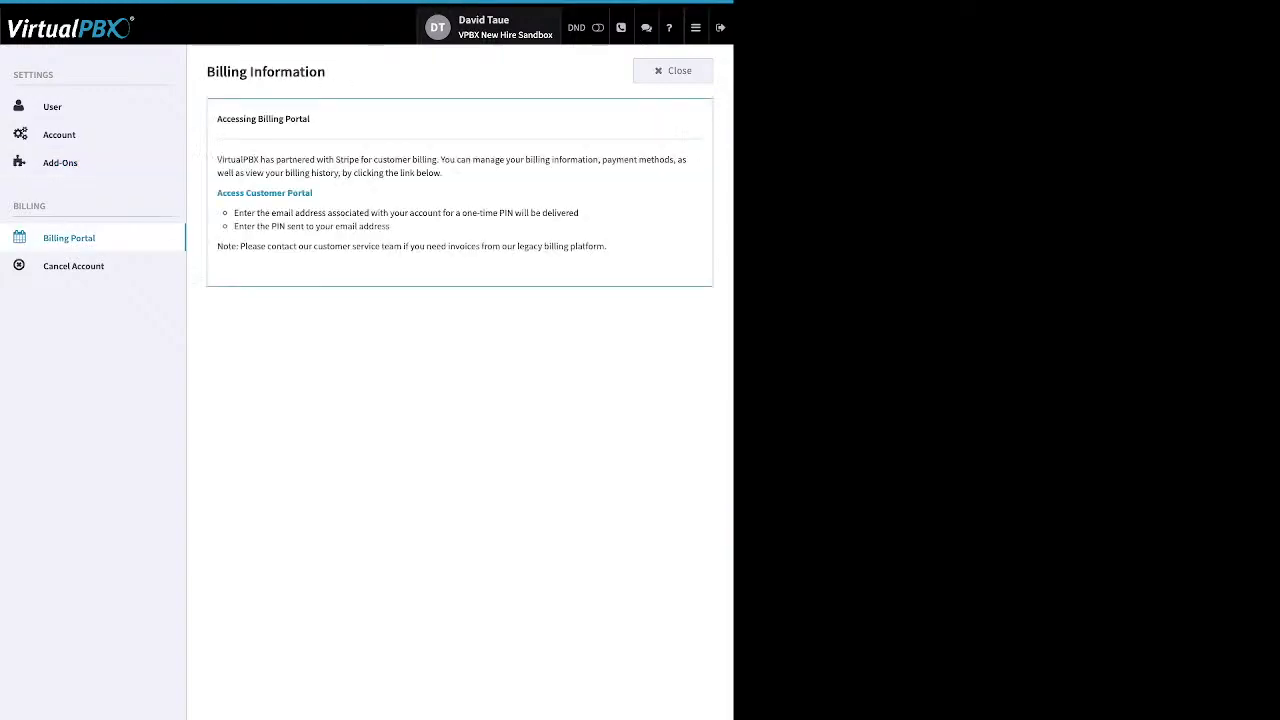
Step: Highlight the Access Customer Portal link, then go to the Cancel Account page
drag(313, 193, 216, 193)
click(73, 266)
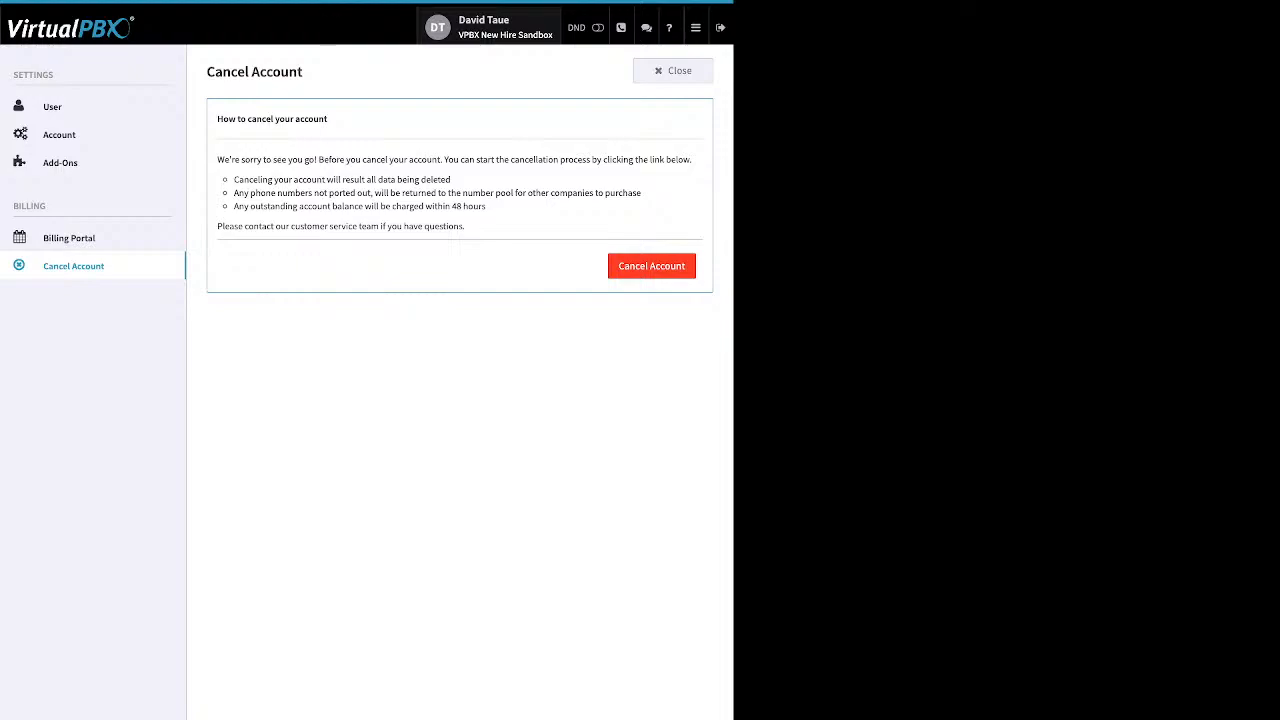
Step: Close the Cancel Account settings page to get back to the Dashboard
click(672, 70)
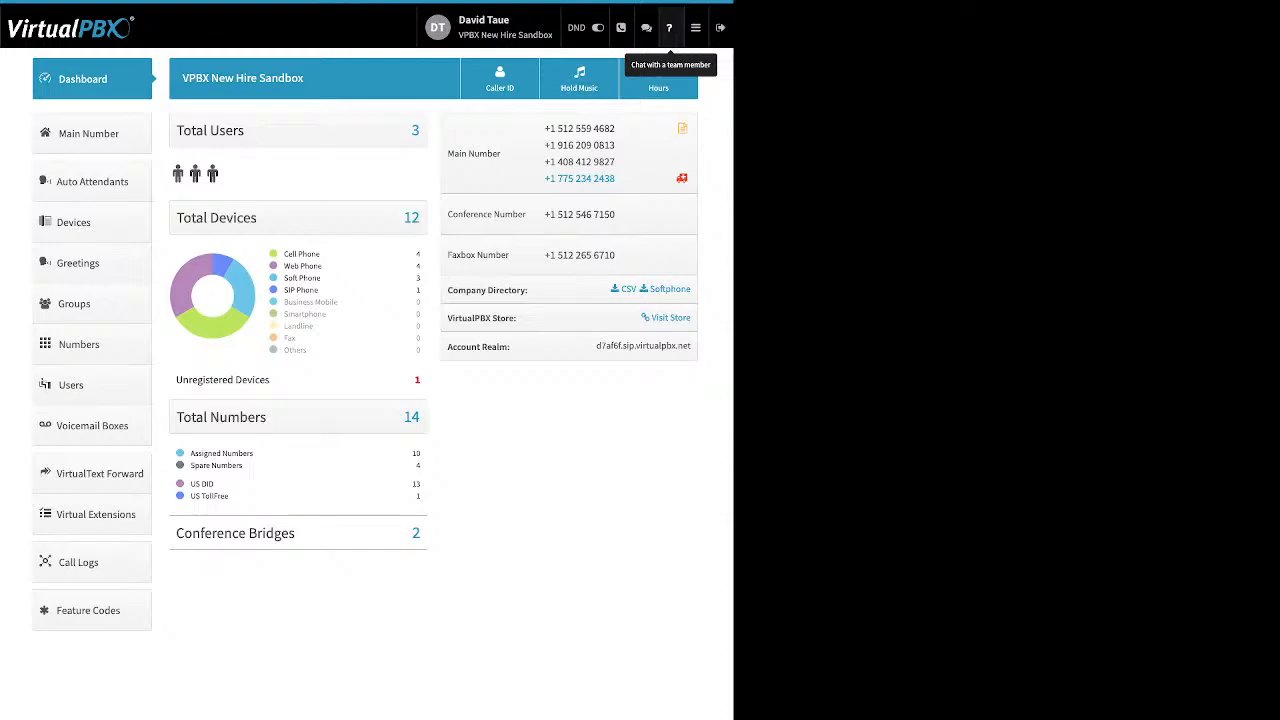
Step: Open the hamburger menu in the top bar
click(695, 27)
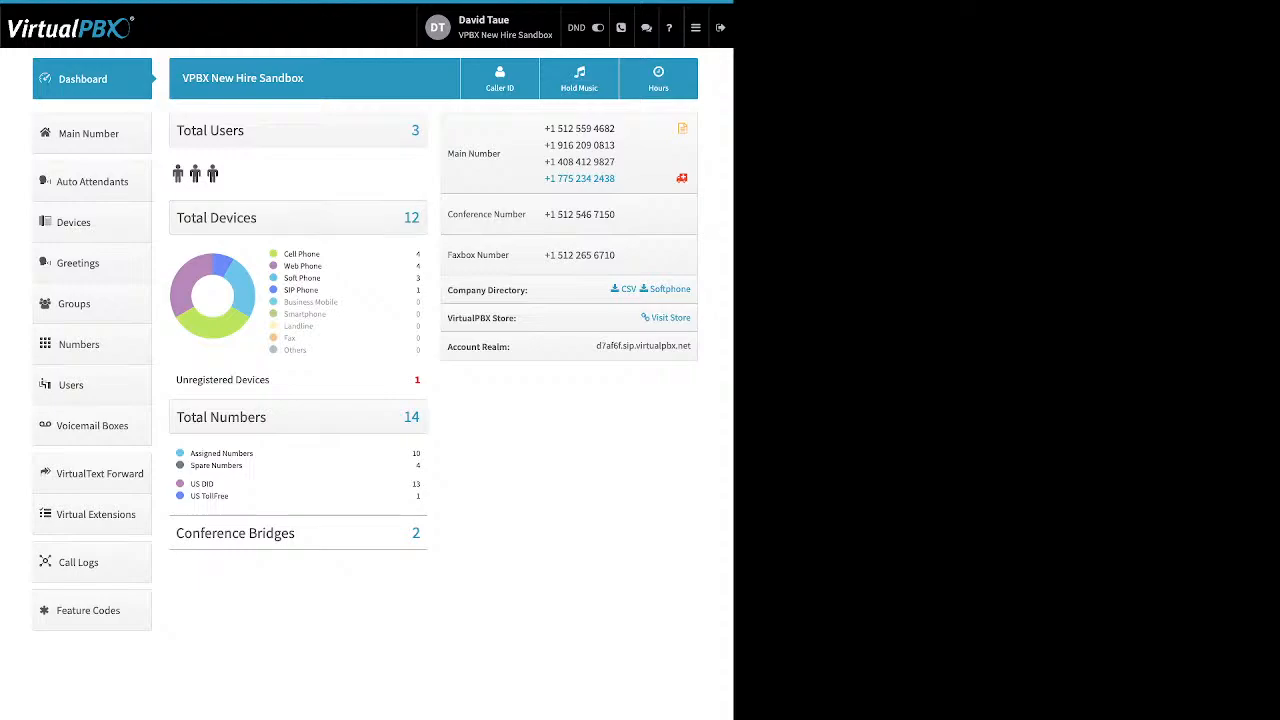
Step: Highlight the Cell Phone and Web Phone labels in the Total Devices breakdown
drag(321, 254, 295, 254)
mouse_move(295, 254)
mouse_down()
mouse_move(284, 254)
mouse_move(322, 266)
mouse_move(284, 266)
mouse_up()
click(303, 267)
drag(319, 278, 285, 276)
drag(319, 290, 284, 290)
drag(270, 380, 210, 380)
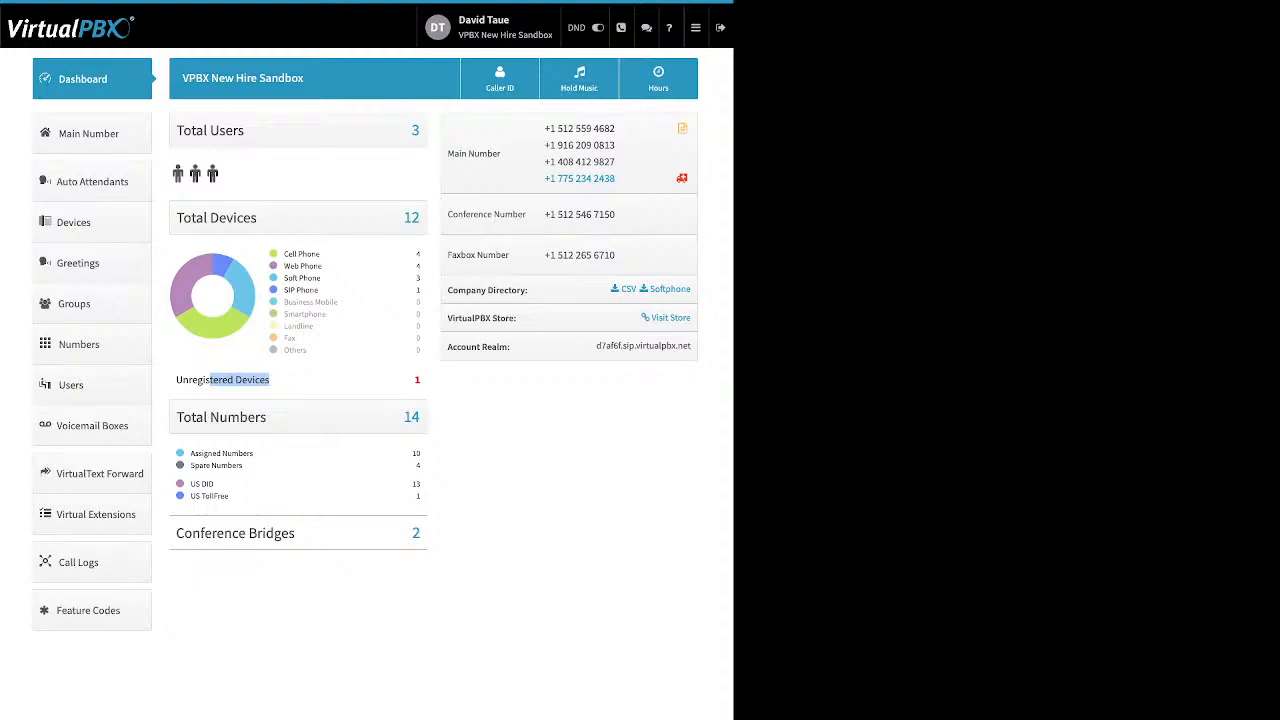
click(240, 381)
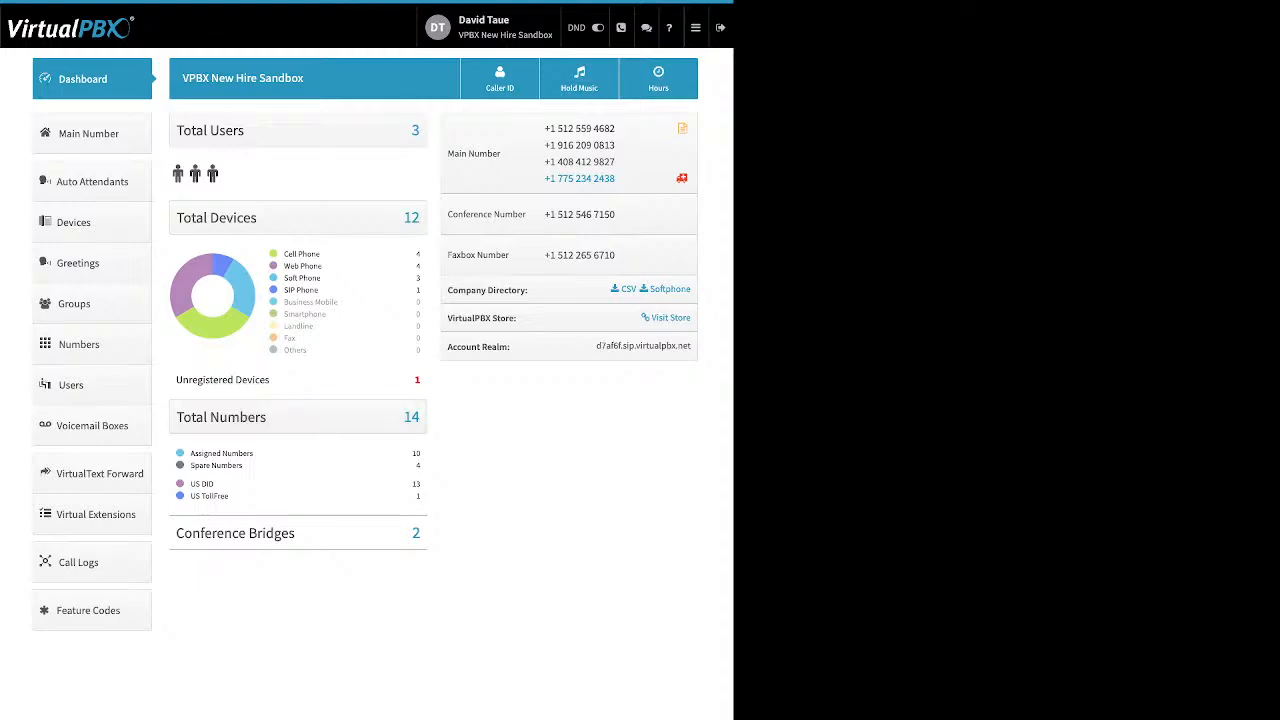
drag(244, 466, 190, 454)
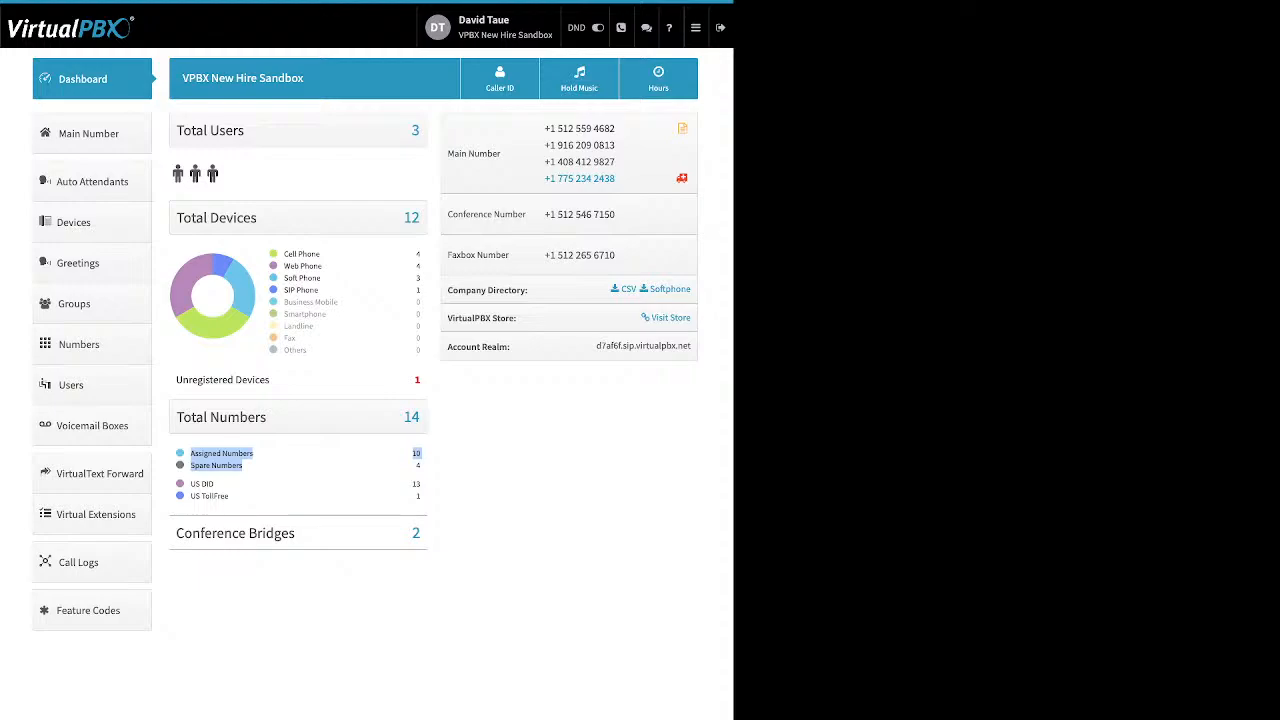
click(262, 466)
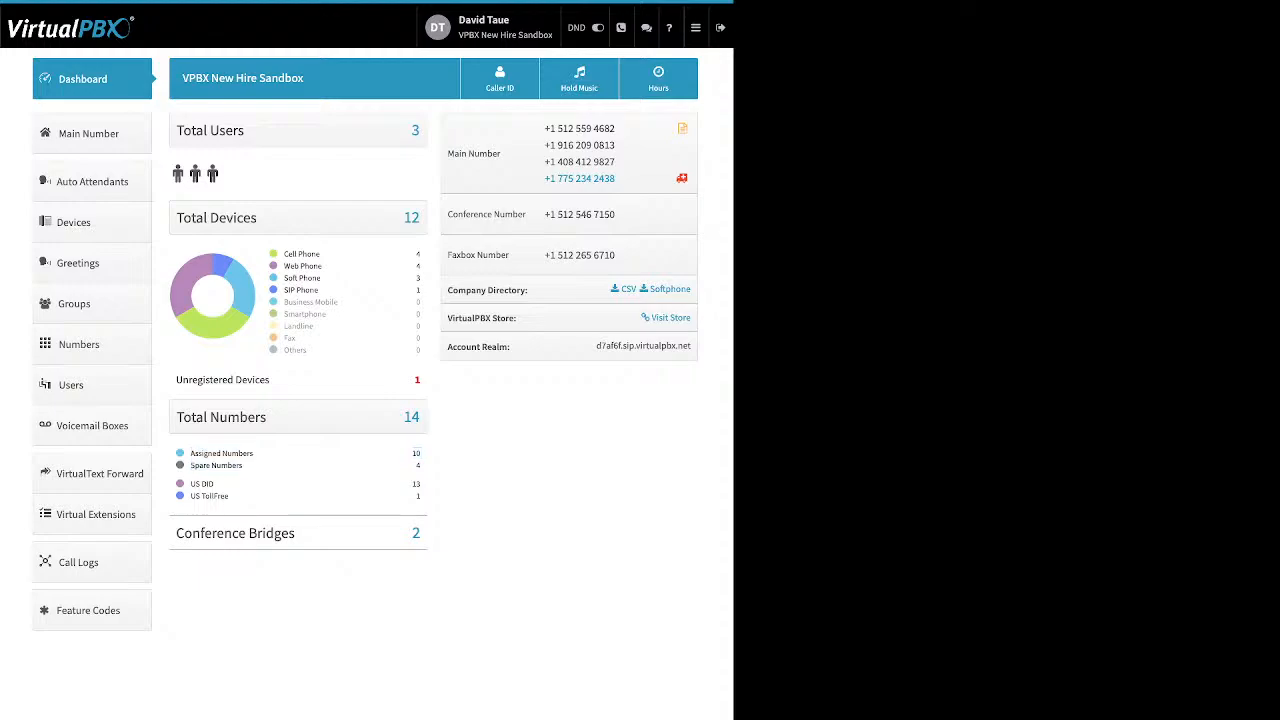
drag(230, 497, 190, 483)
click(252, 494)
drag(296, 533, 184, 533)
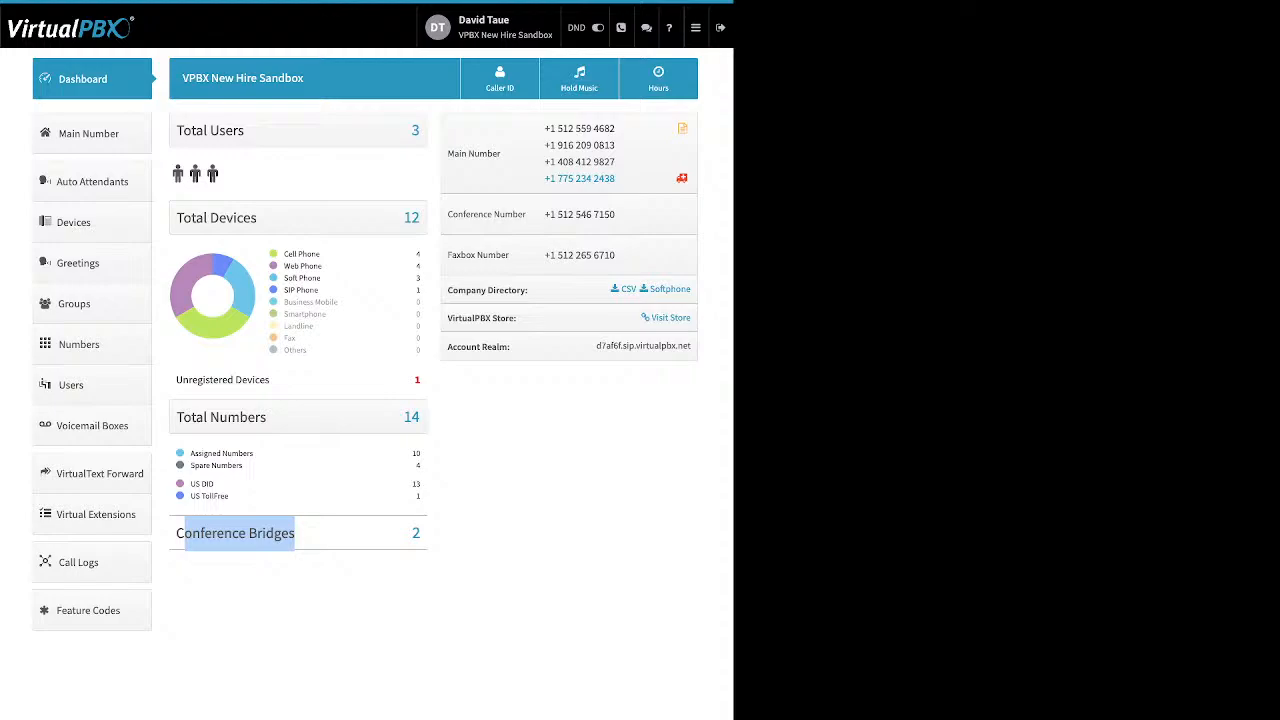
click(240, 534)
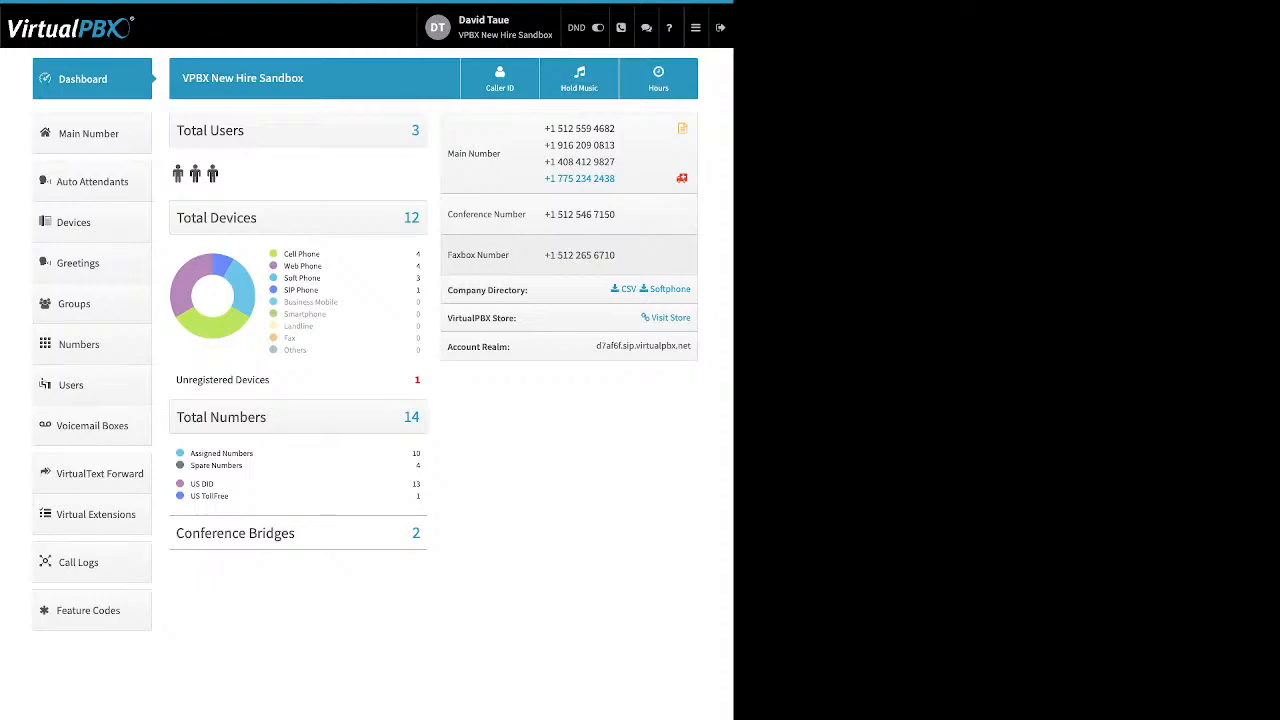
drag(529, 290, 447, 290)
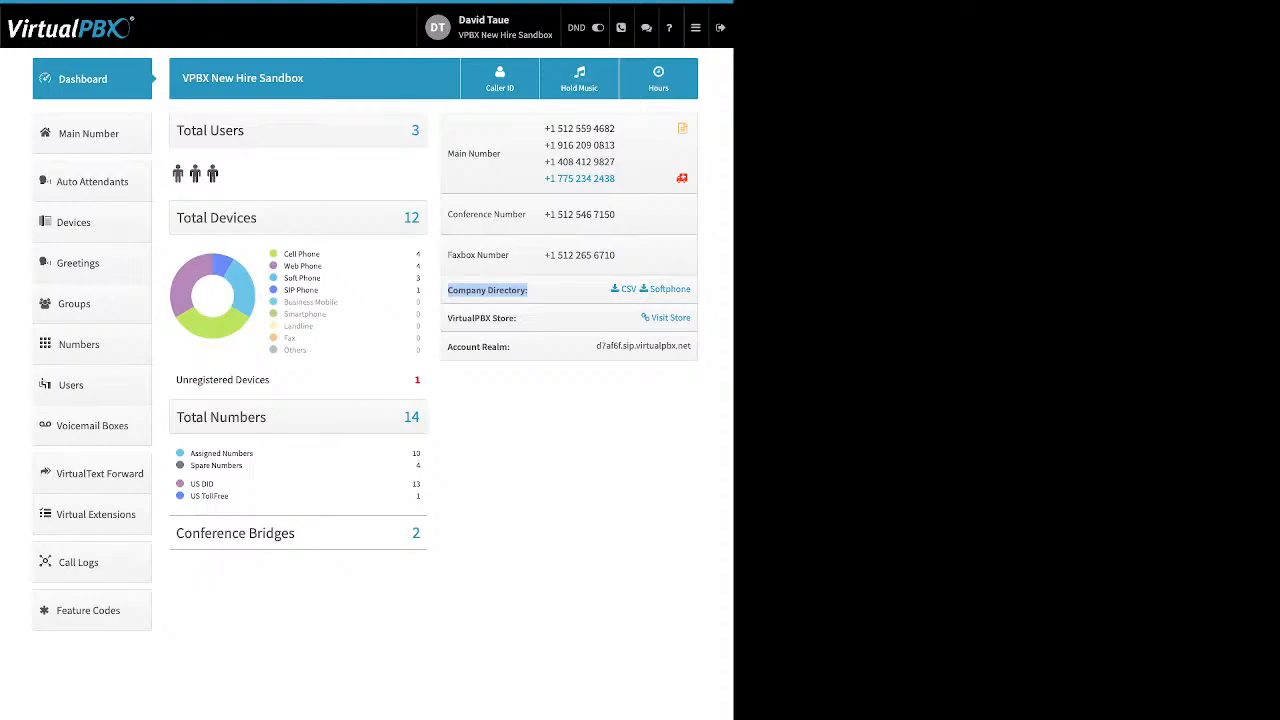
click(530, 291)
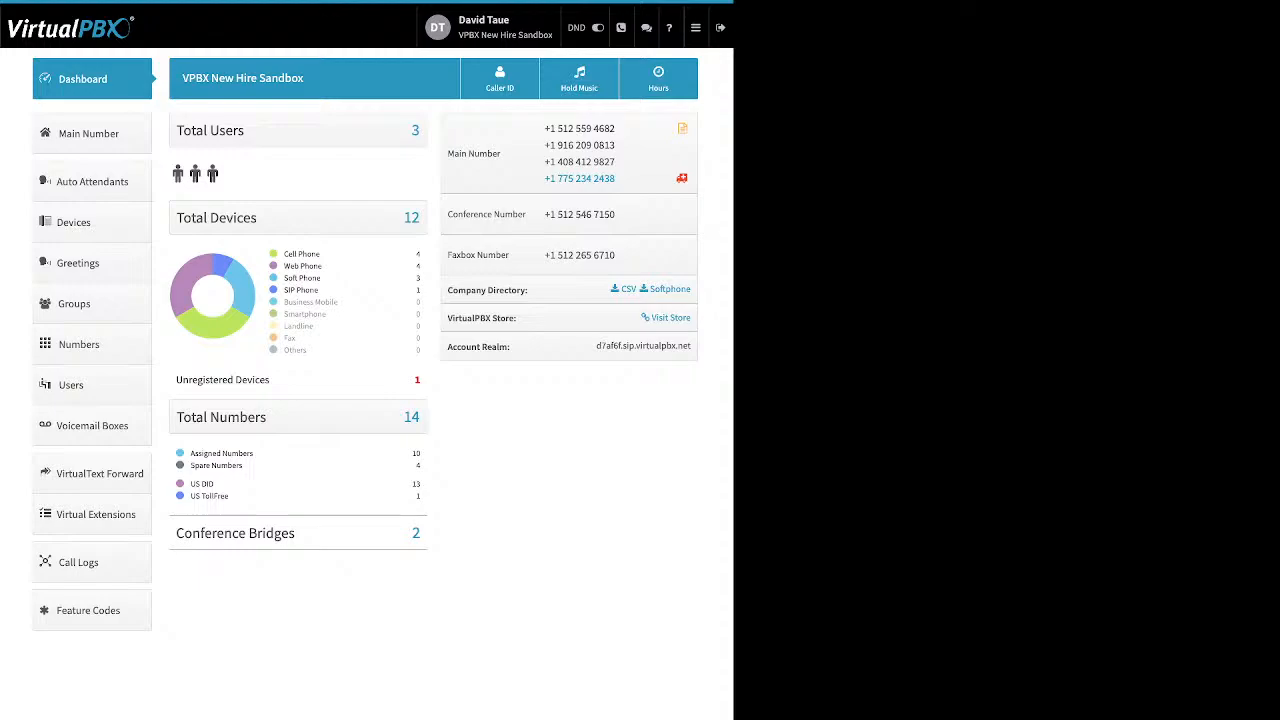
drag(518, 318, 447, 318)
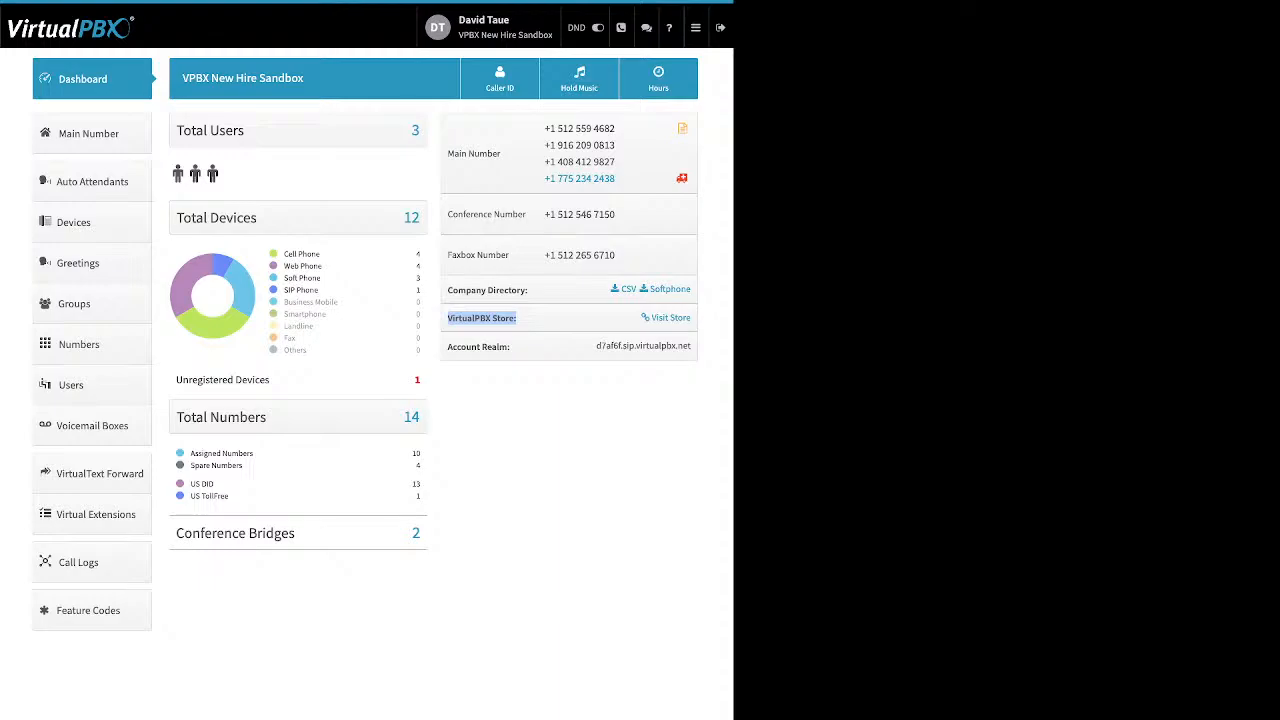
click(520, 319)
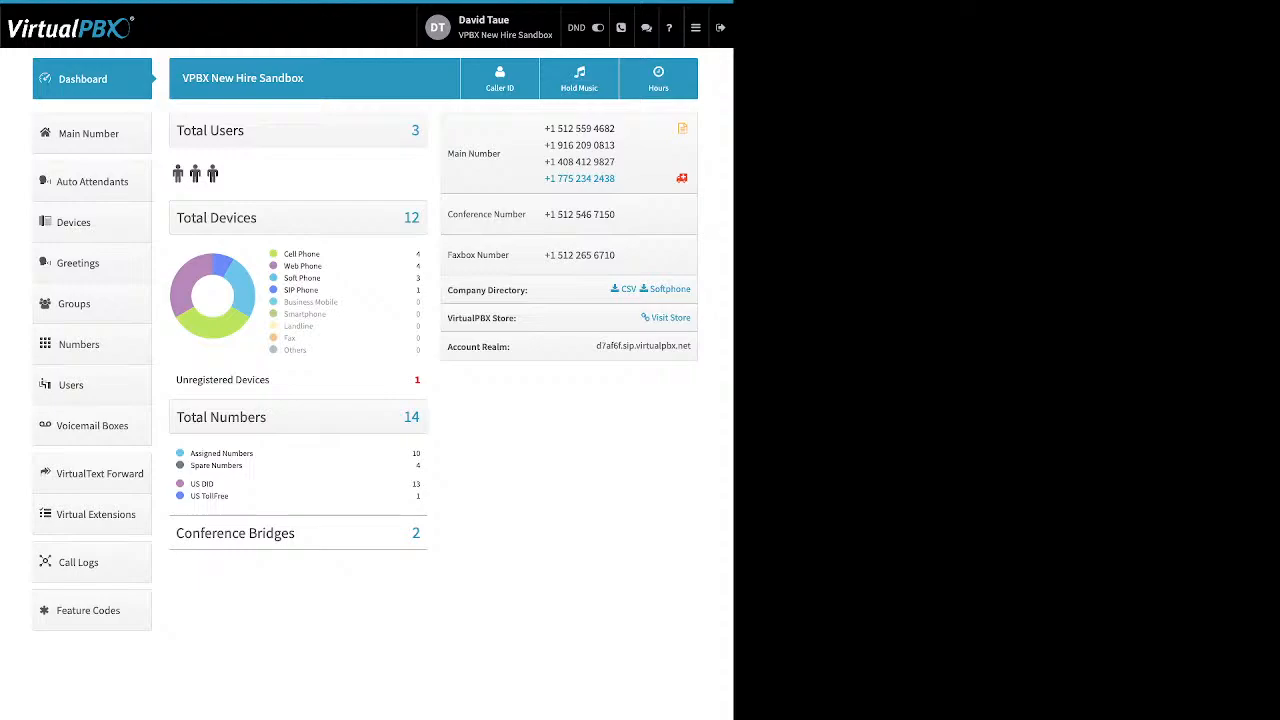
drag(511, 346, 447, 346)
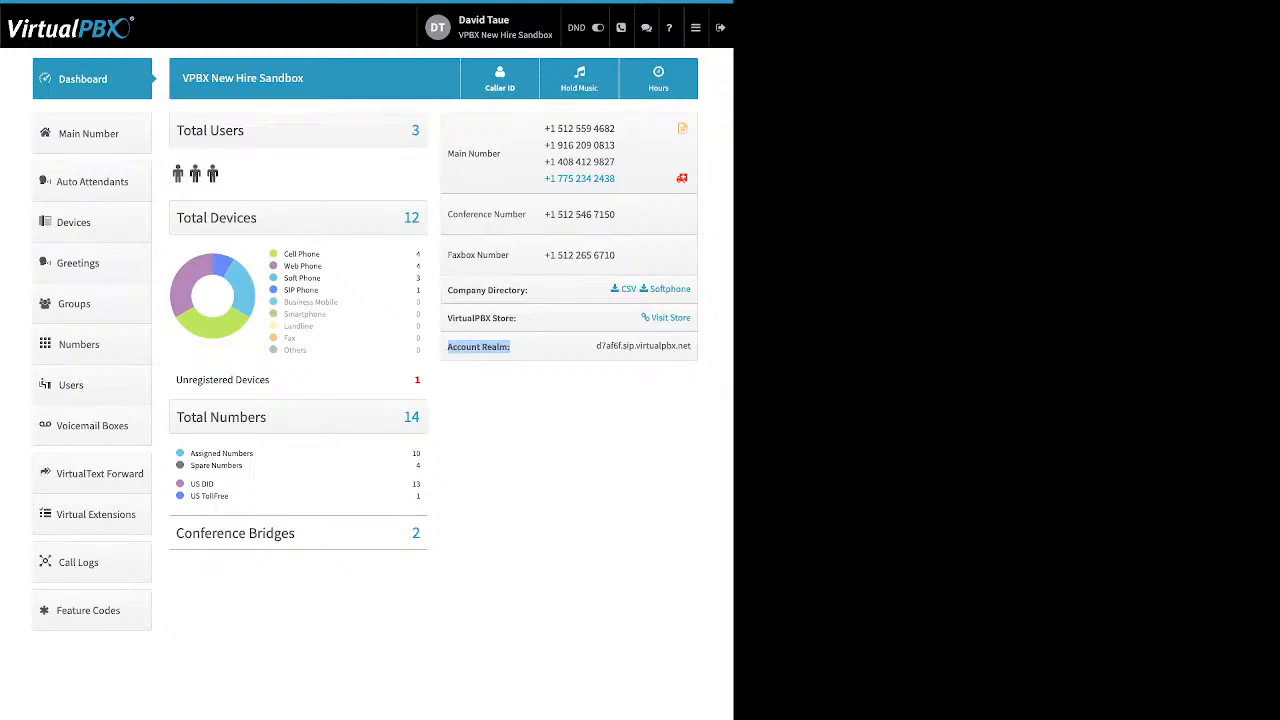
click(500, 79)
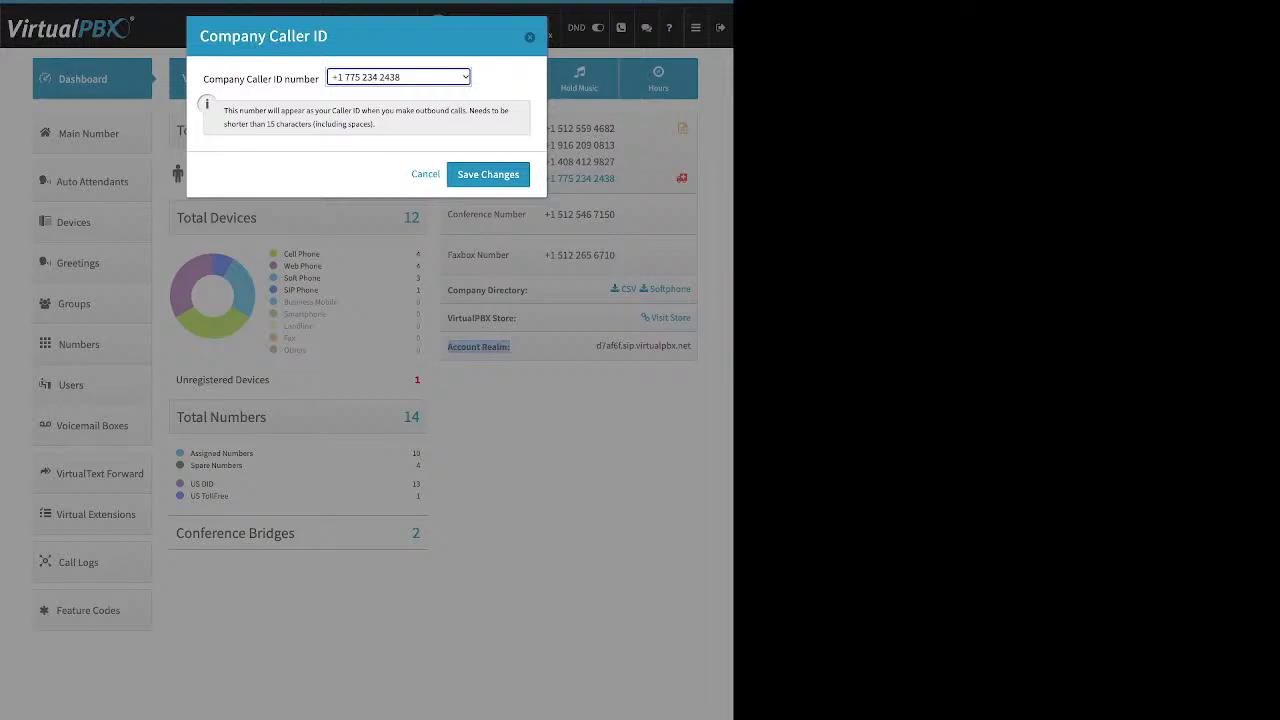
click(320, 170)
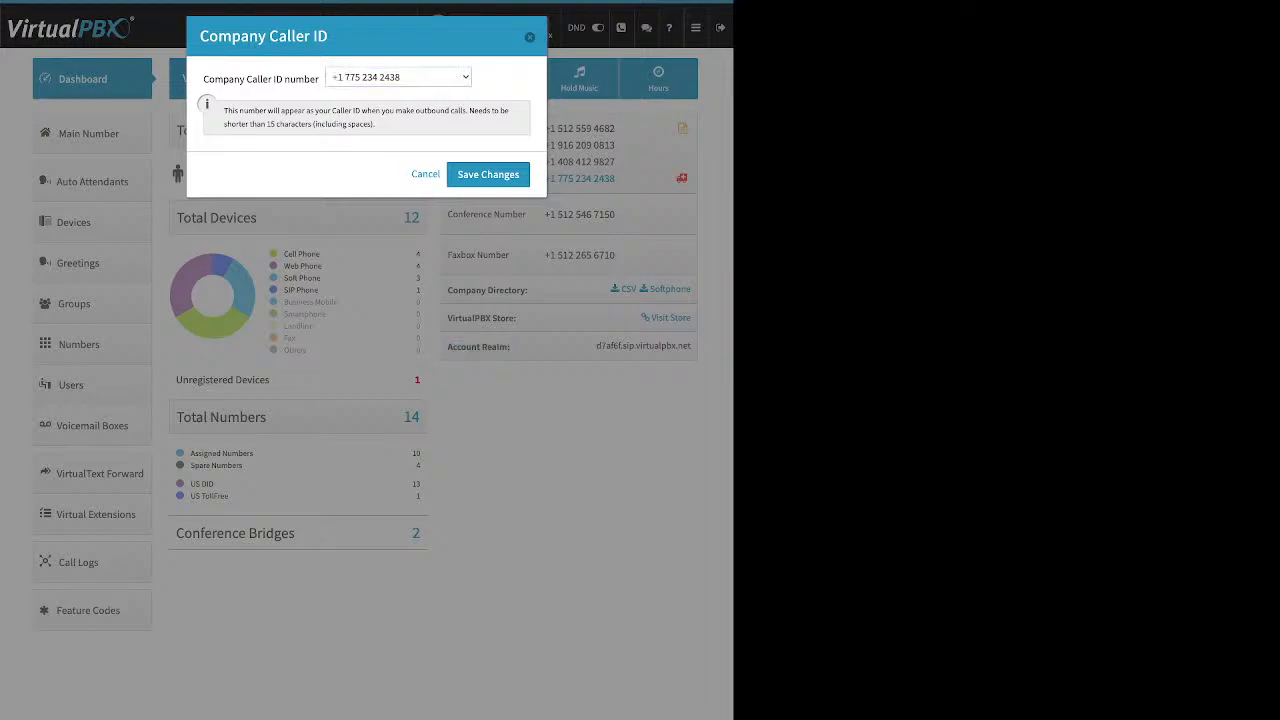
click(530, 37)
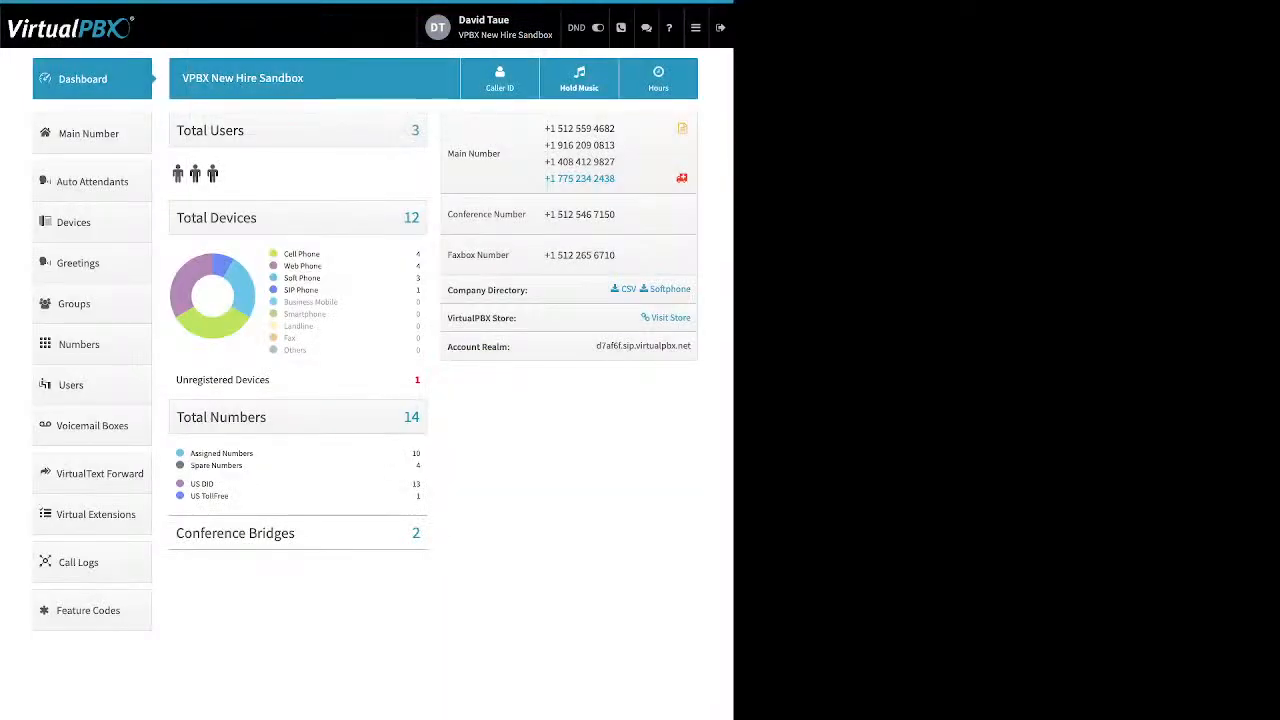
Step: Open the account's Music-On-Hold settings and review Hold1 as the current hold music
click(579, 78)
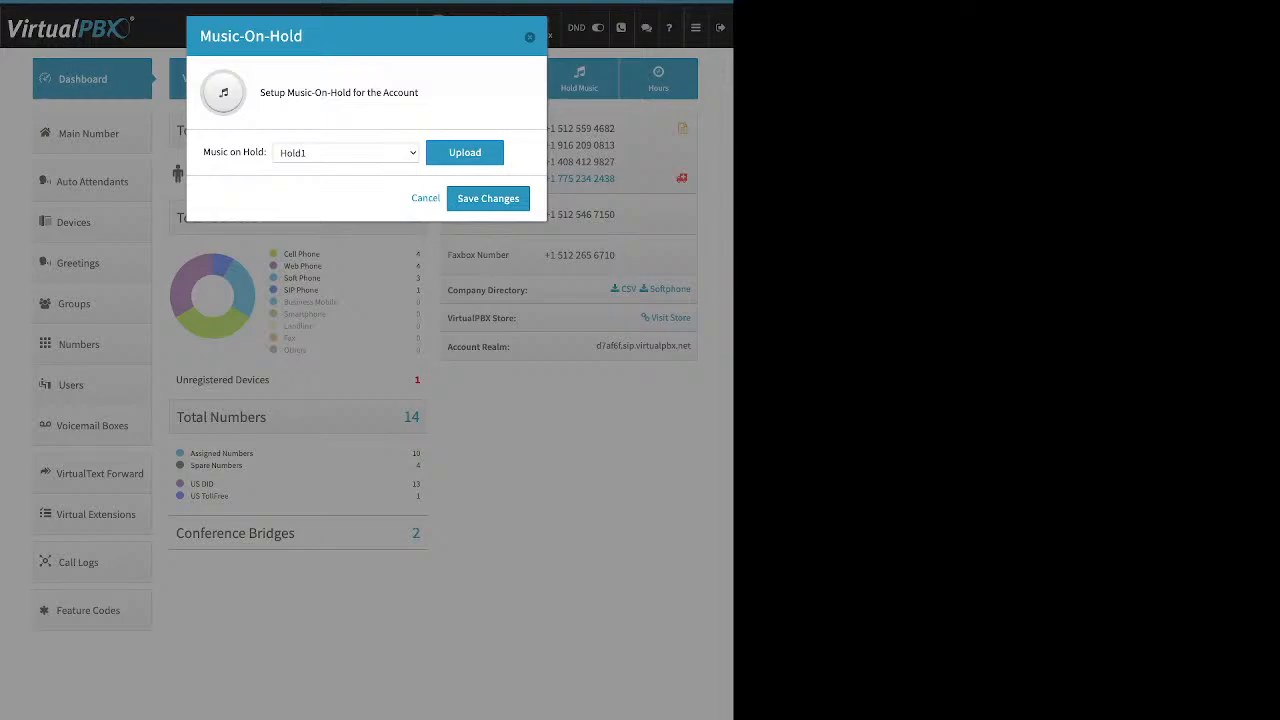
click(346, 153)
click(465, 153)
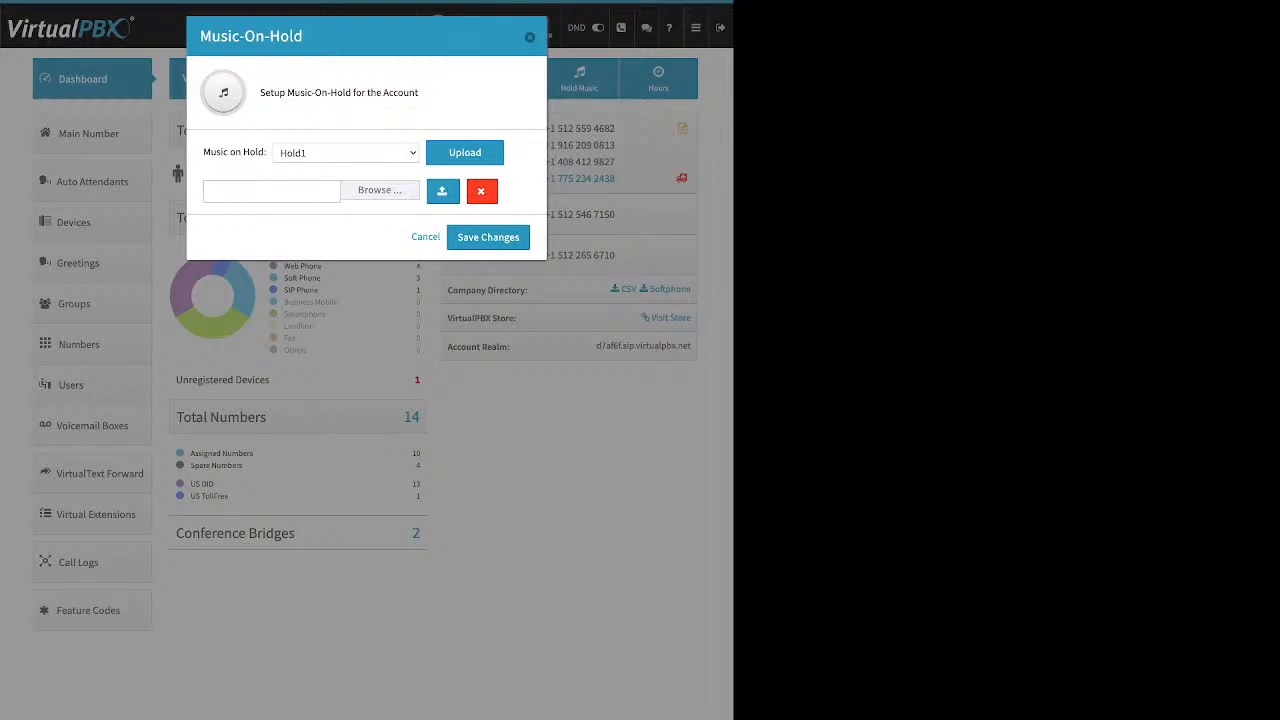
drag(203, 152, 264, 152)
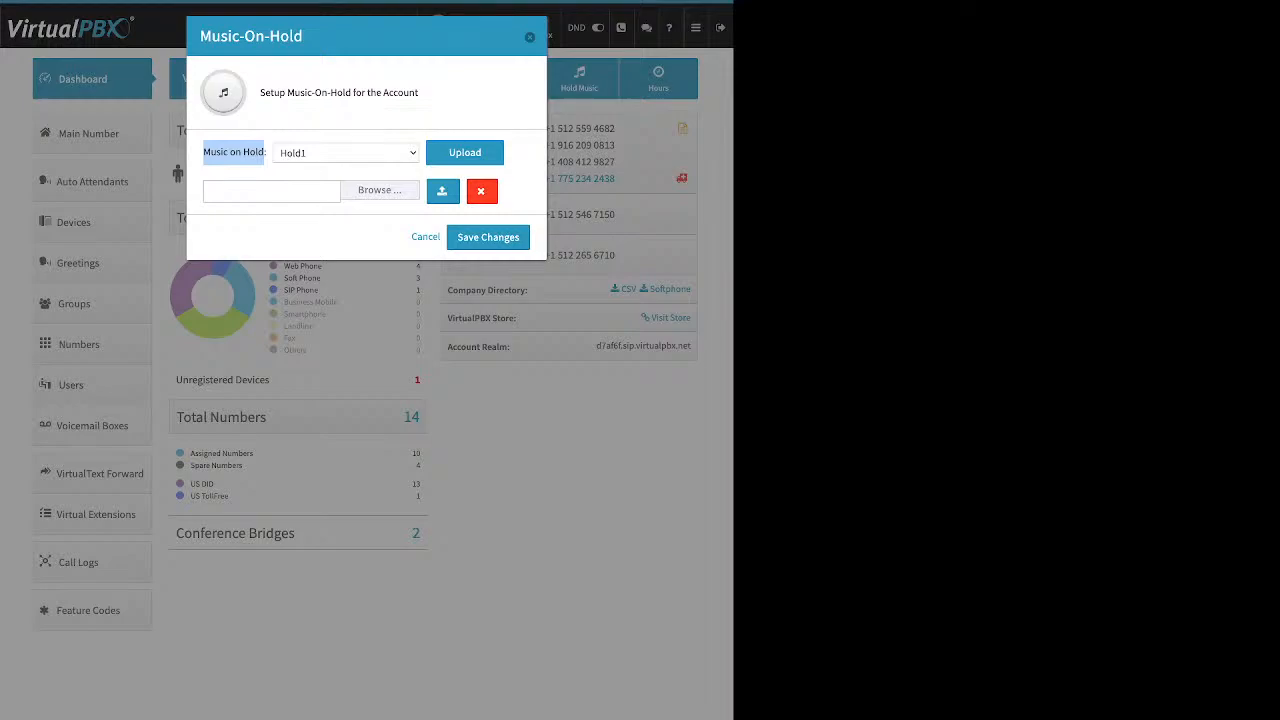
Step: Close the Music-On-Hold dialog unchanged and go to the Users section
click(530, 37)
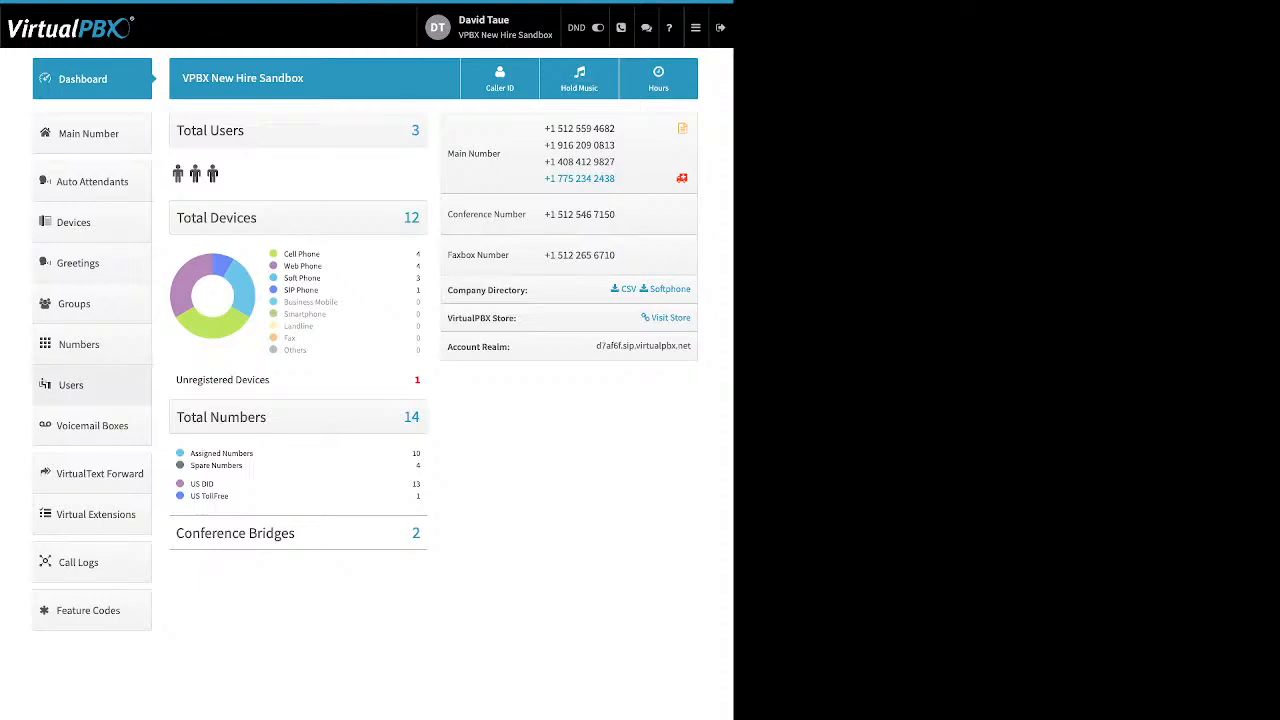
click(85, 385)
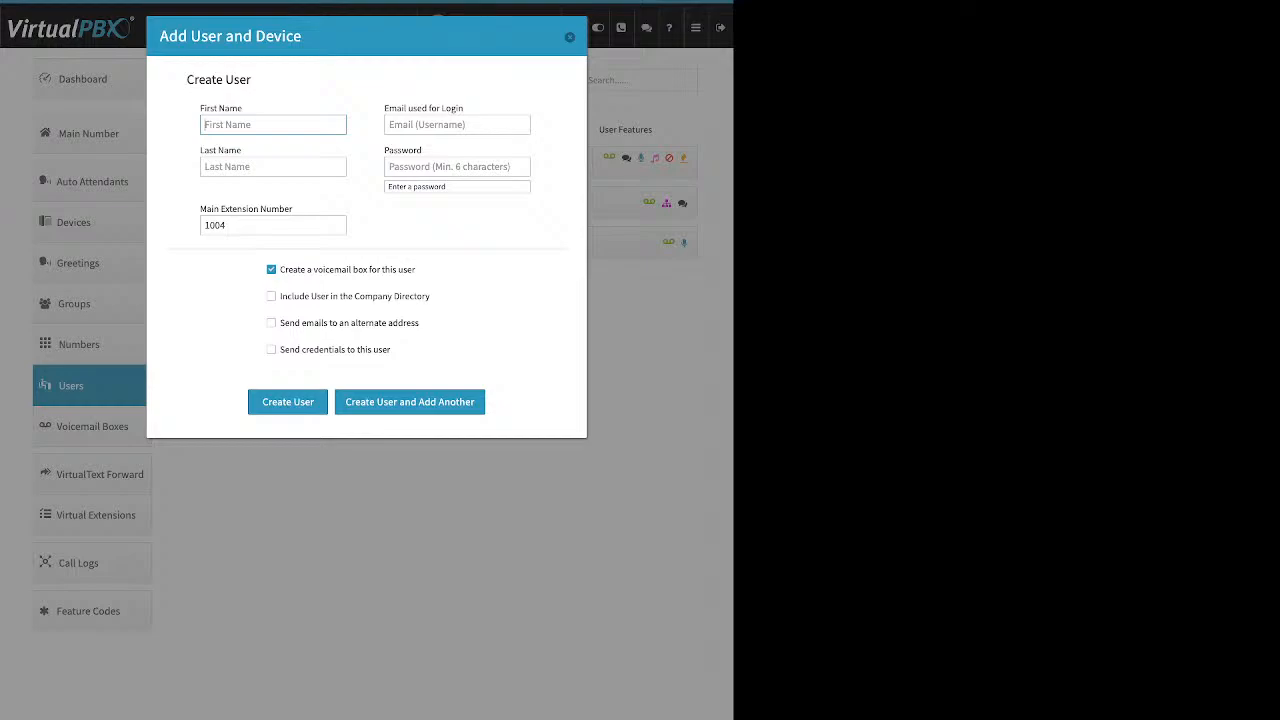
drag(205, 108, 224, 108)
drag(200, 150, 242, 150)
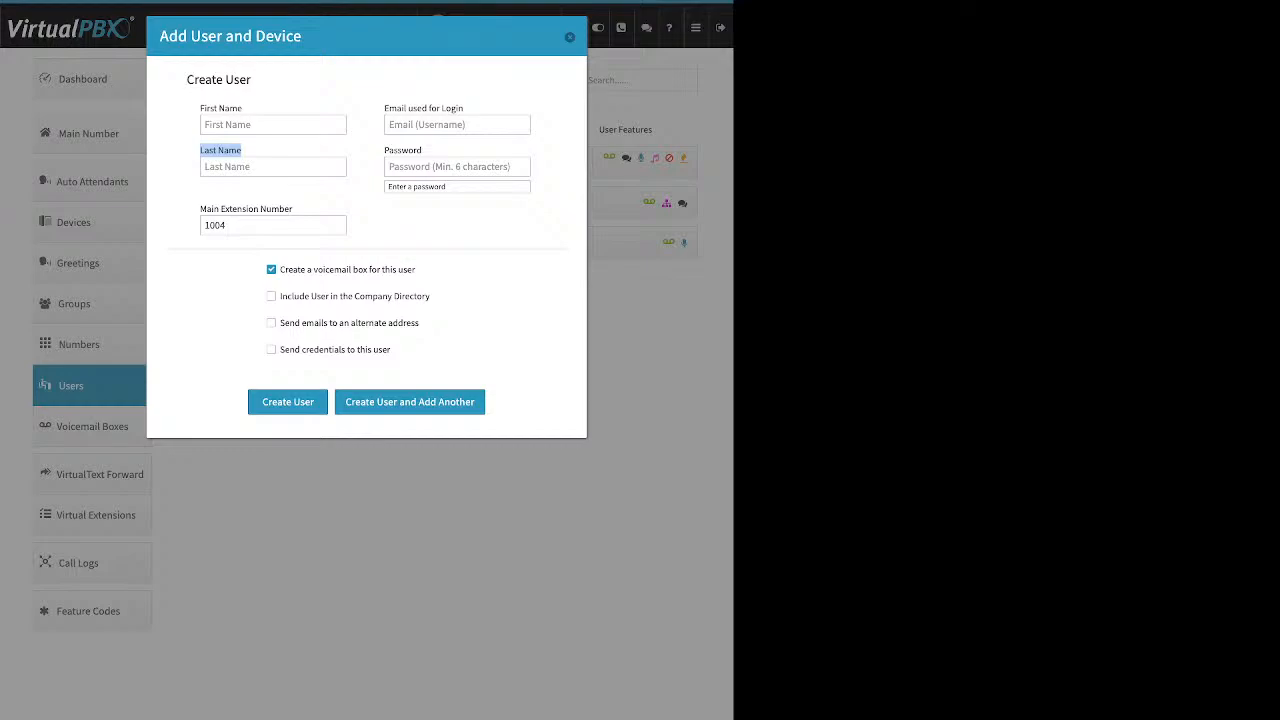
click(457, 125)
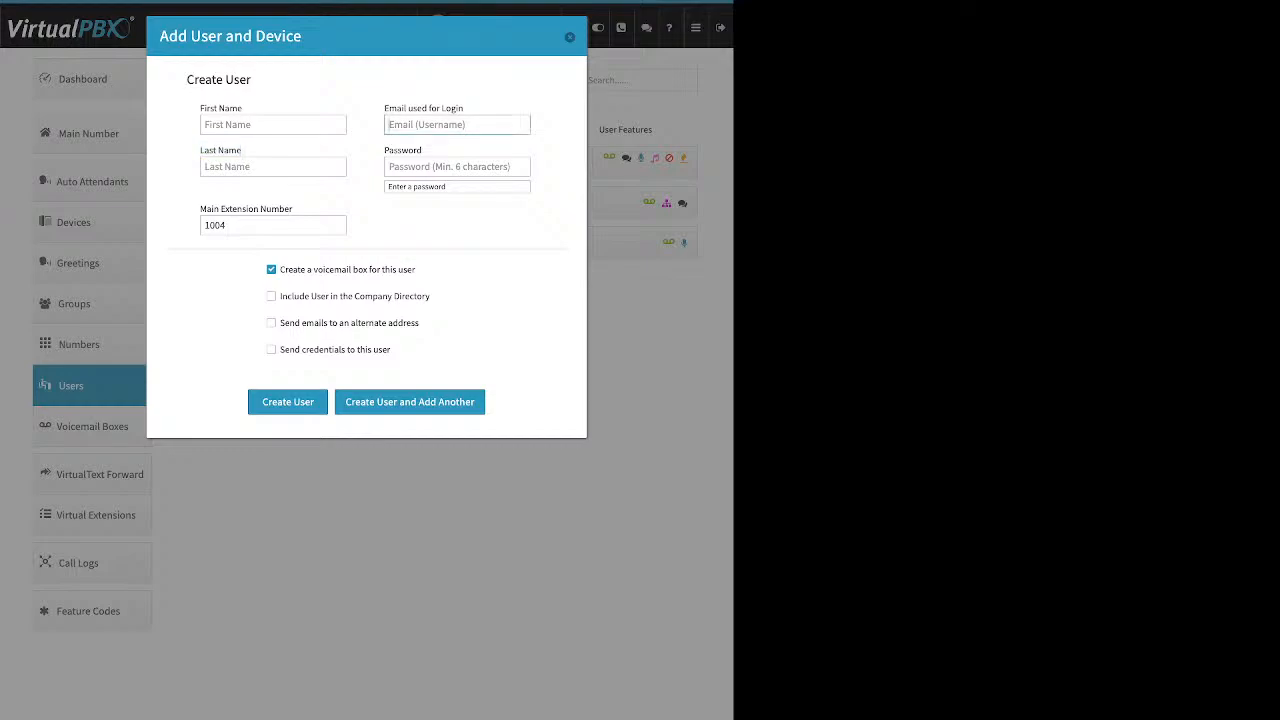
double_click(434, 108)
drag(464, 108, 384, 108)
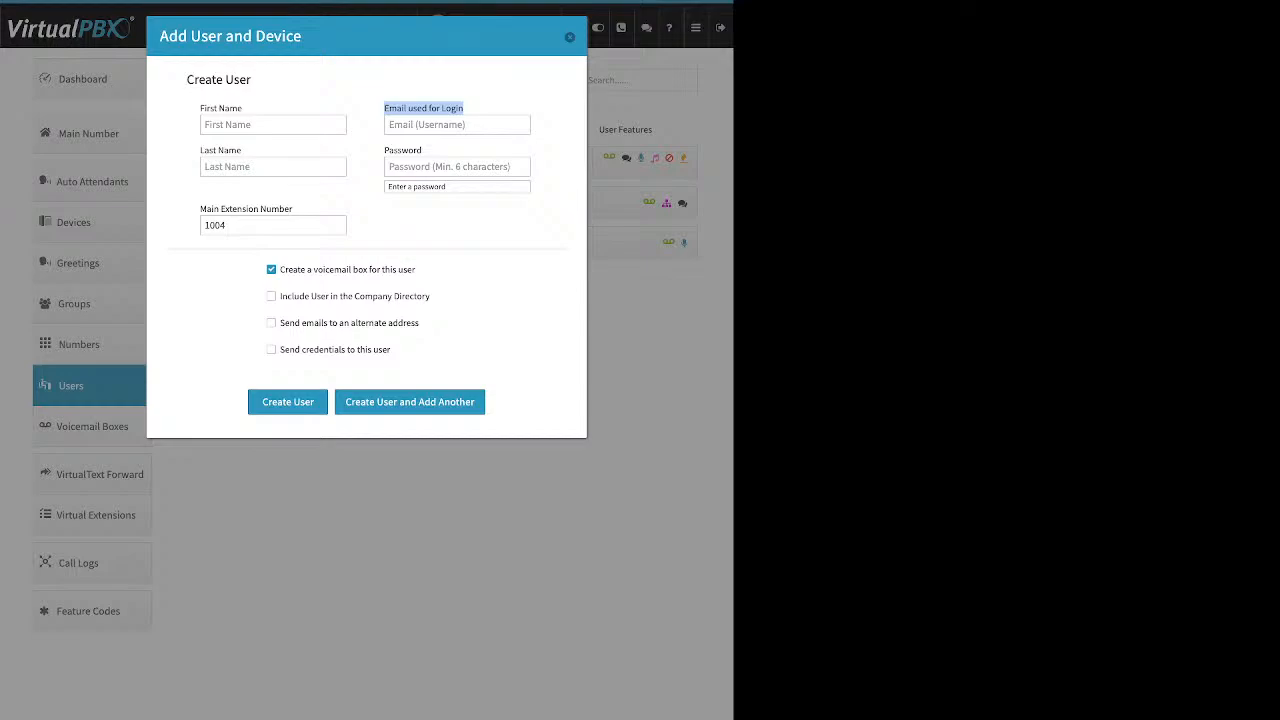
drag(422, 151, 384, 151)
click(384, 151)
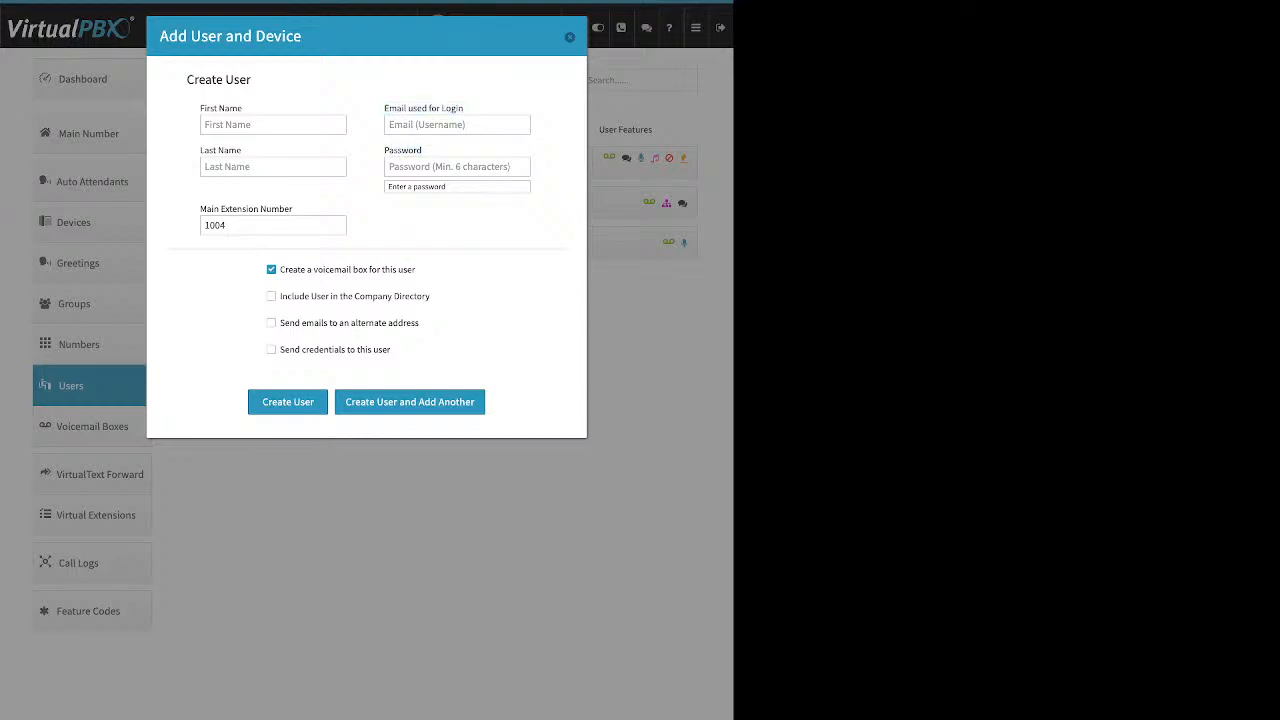
drag(292, 209, 200, 209)
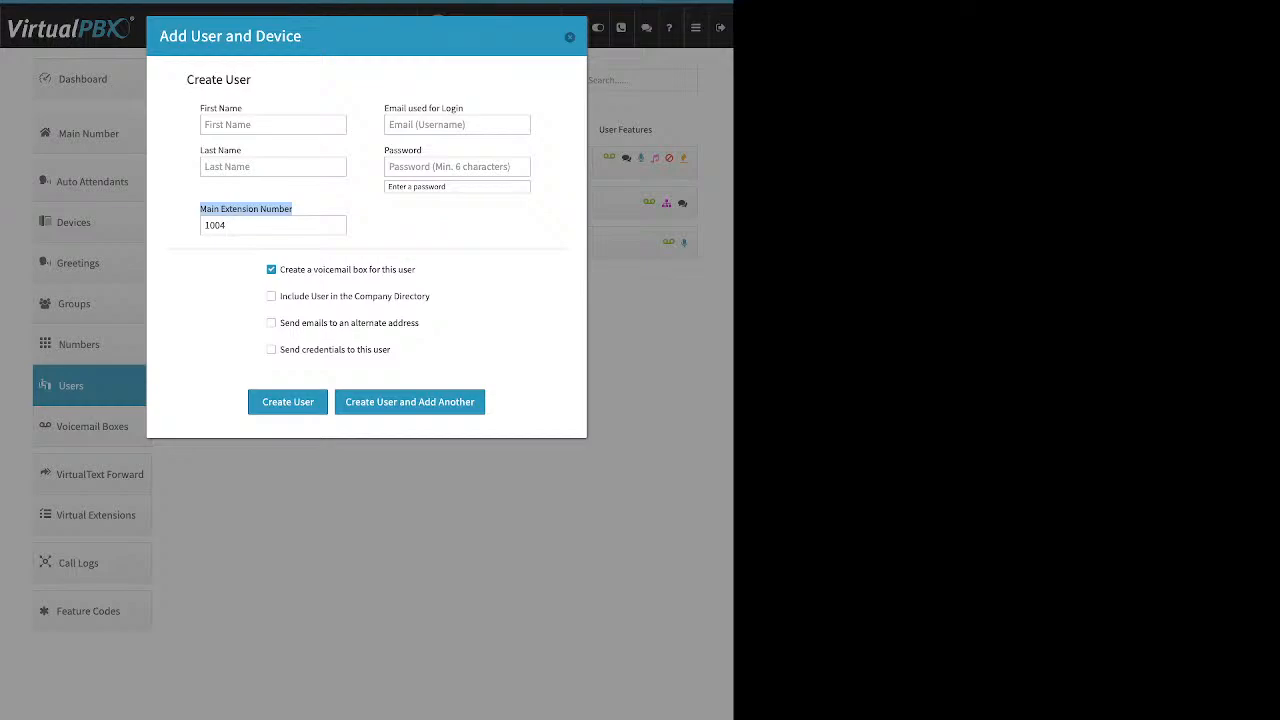
Step: Replace the default main extension number 1004 with 7664
click(215, 226)
double_click(215, 226)
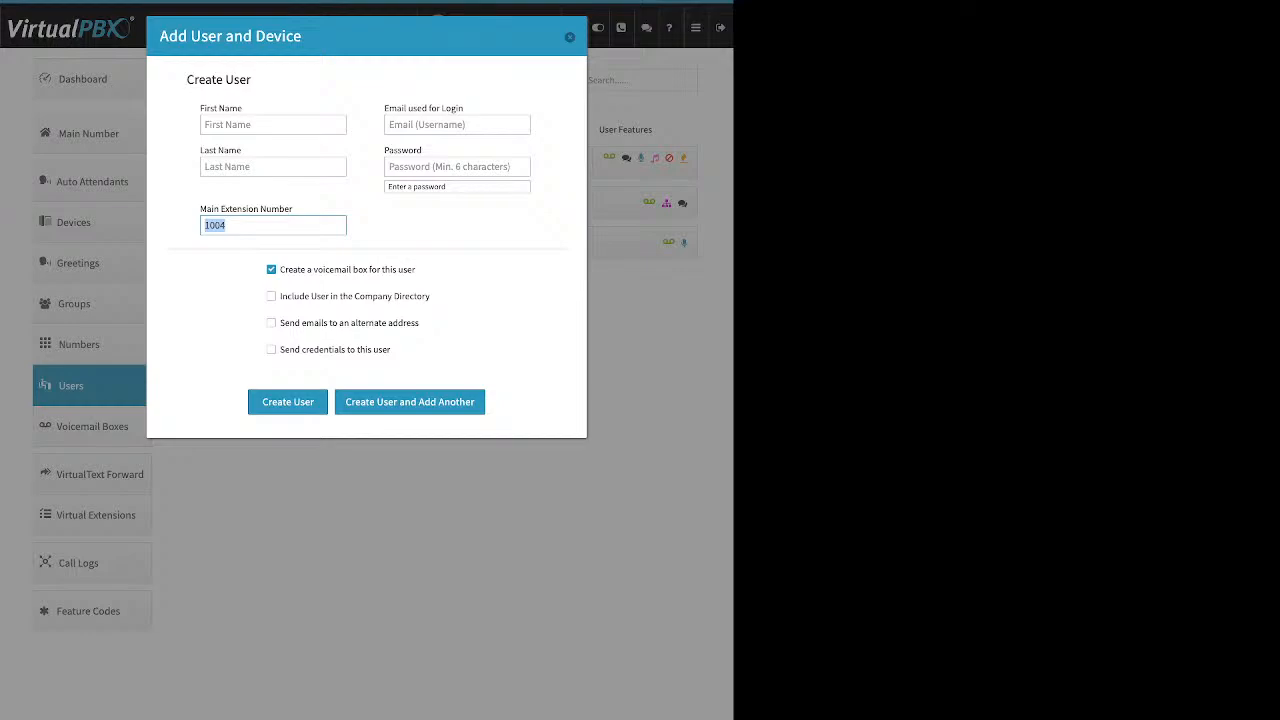
text(7664)
drag(416, 269, 280, 269)
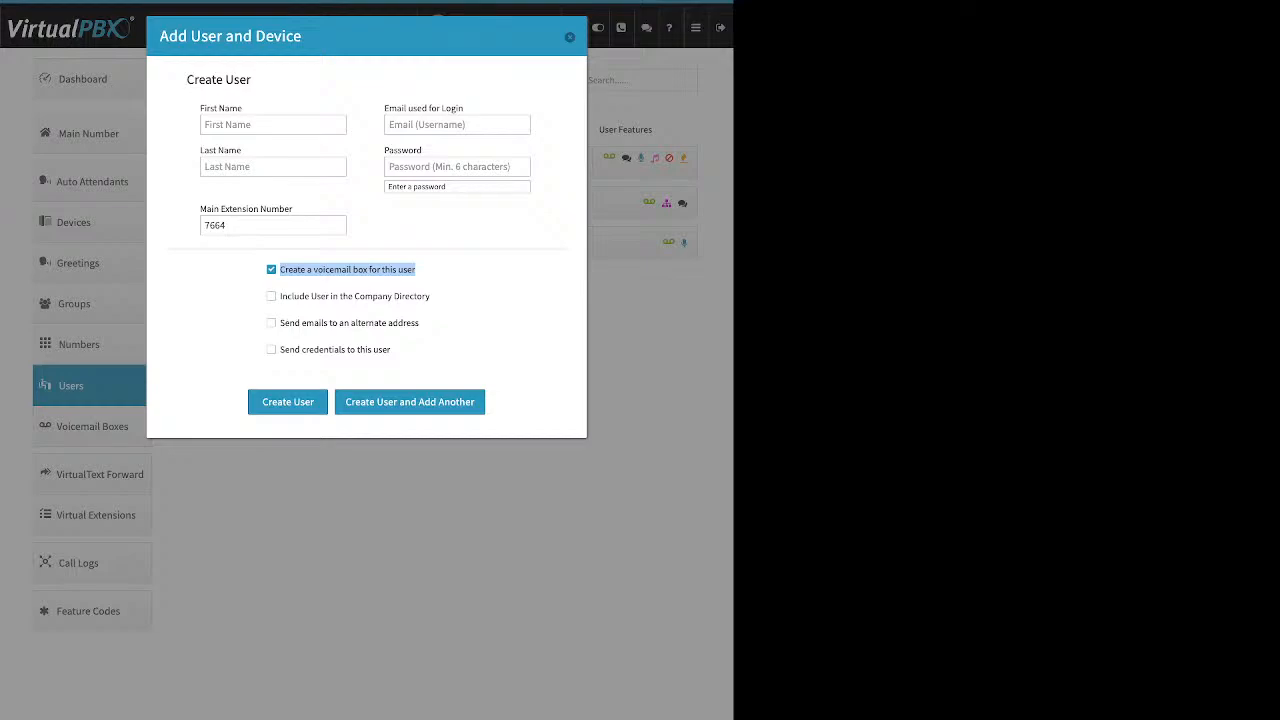
Step: Try Include in Directory and alternate-email notifications, leaving both switched off
click(440, 272)
drag(432, 296, 279, 296)
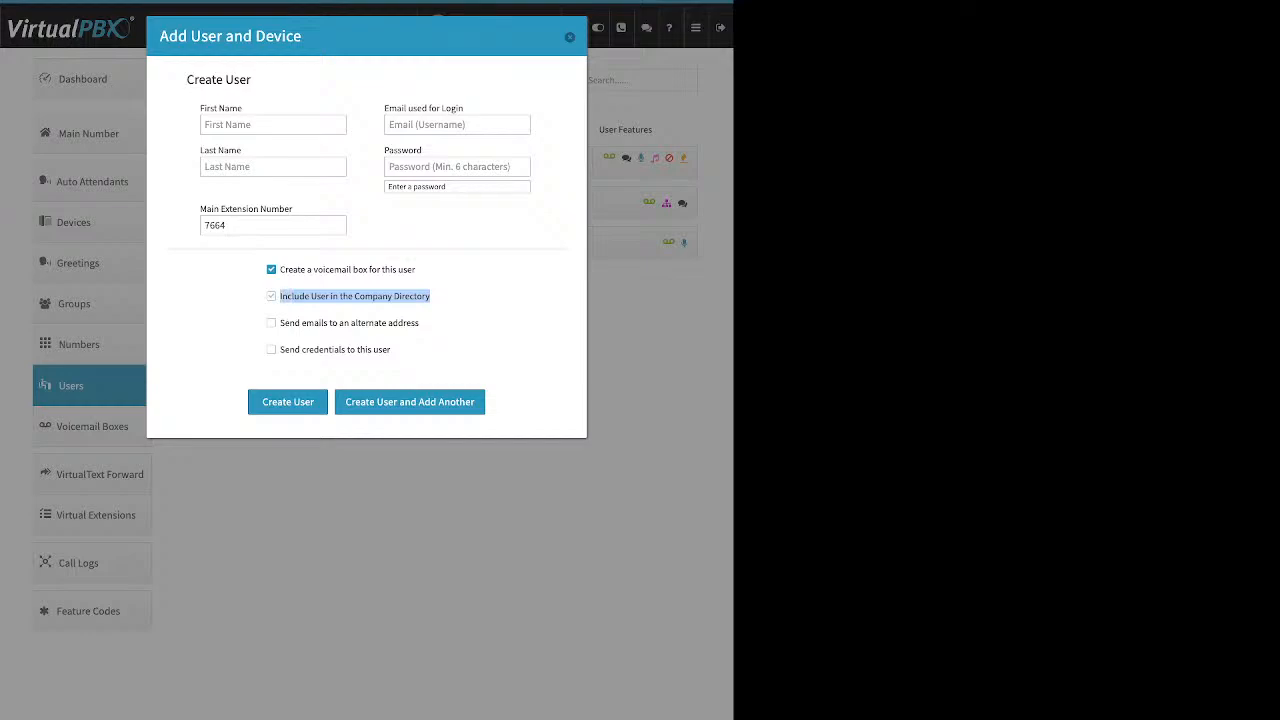
click(271, 296)
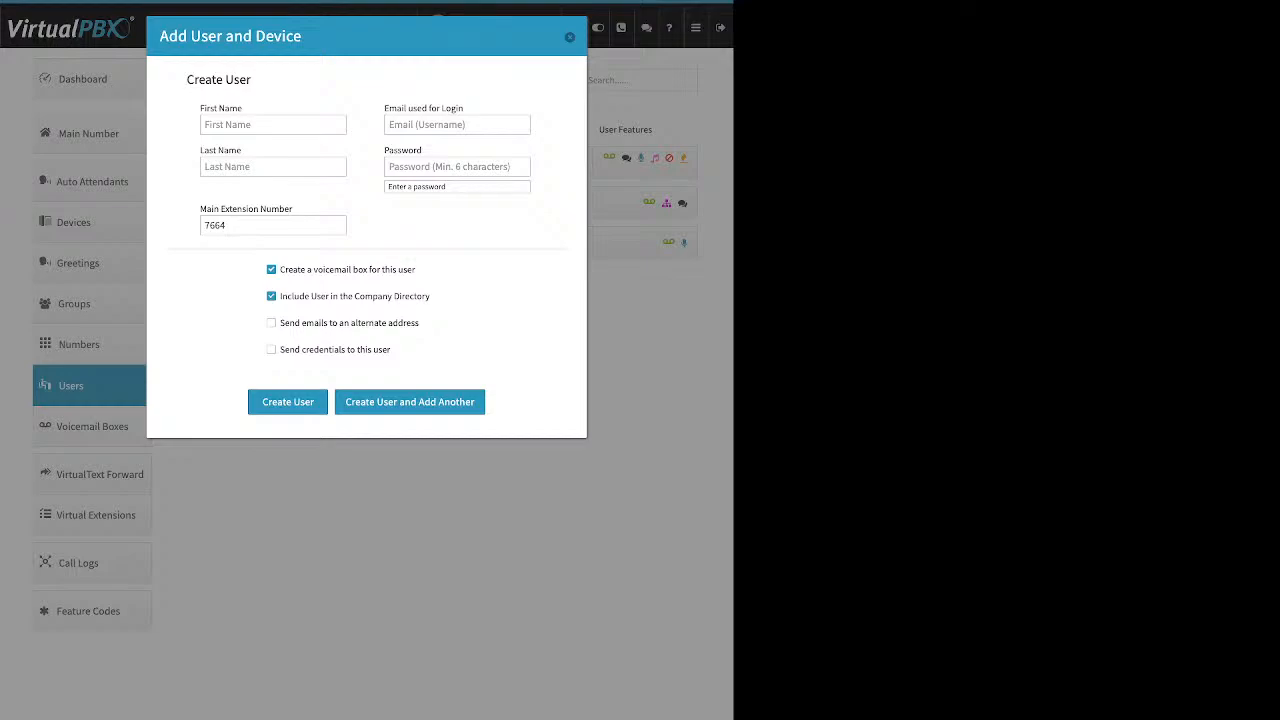
click(271, 296)
drag(420, 322, 280, 322)
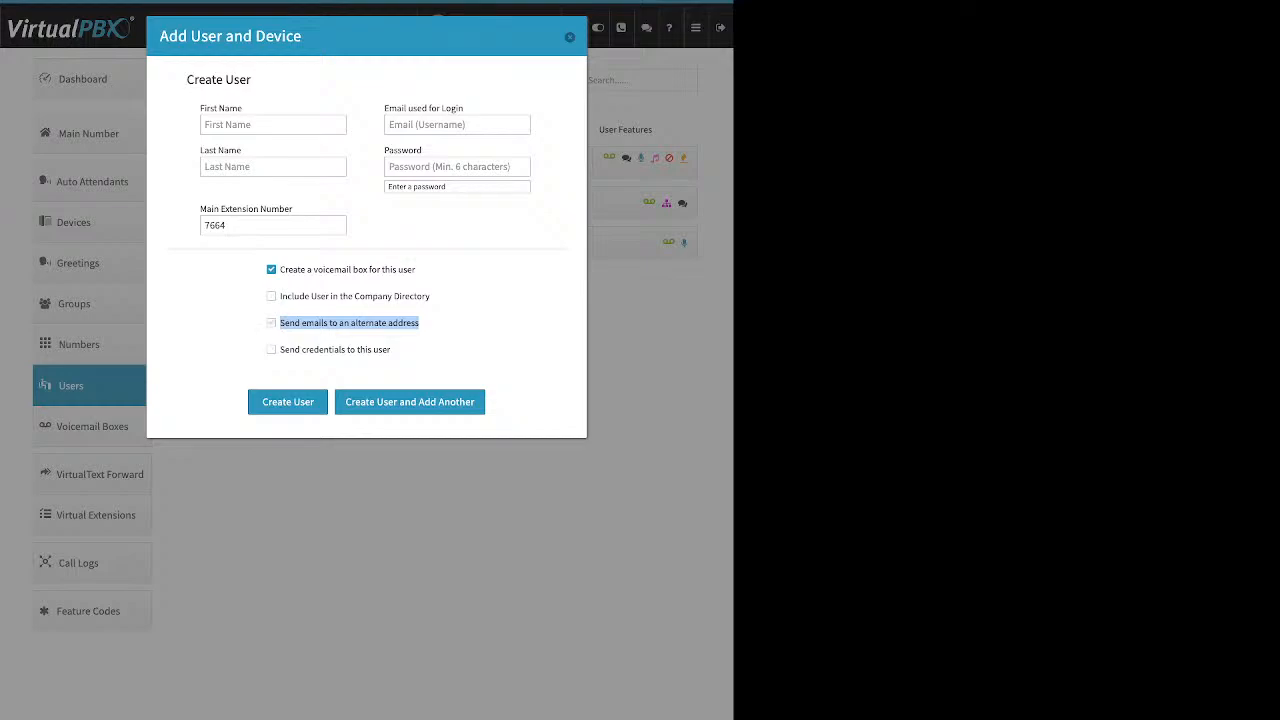
click(272, 323)
click(363, 353)
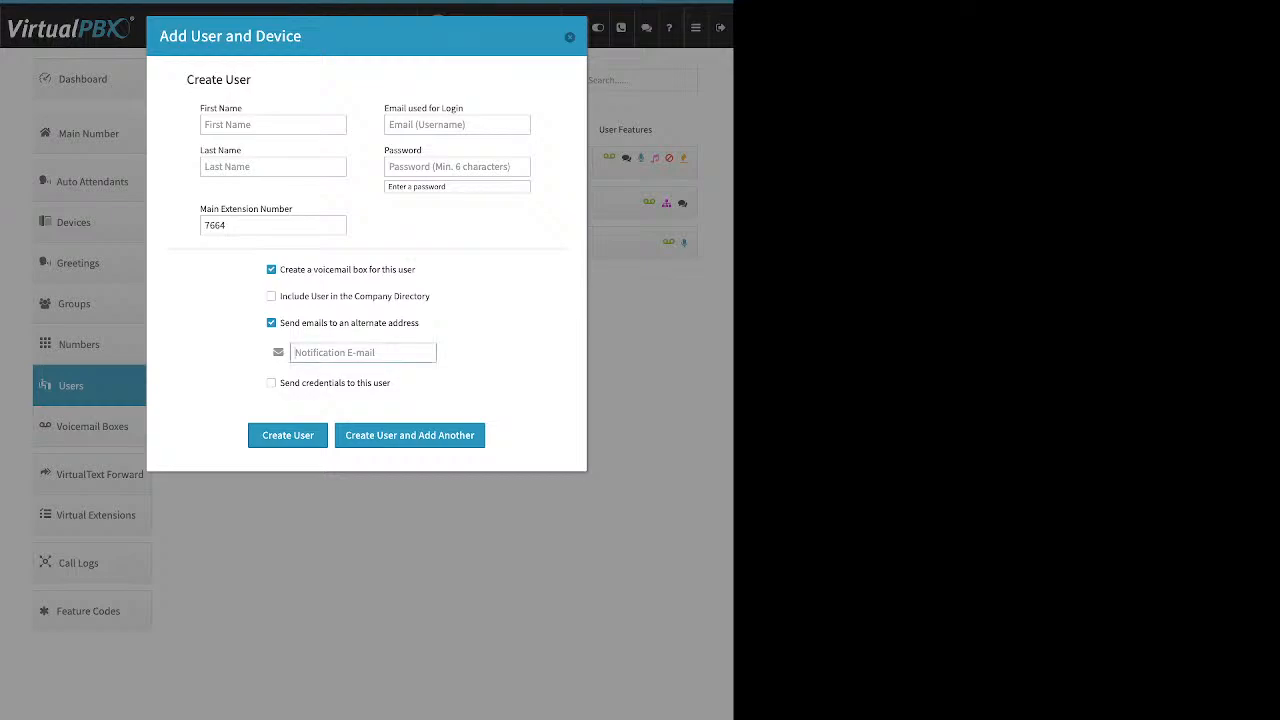
click(271, 323)
Step: Enable sending login credentials to the new user
drag(391, 349, 283, 349)
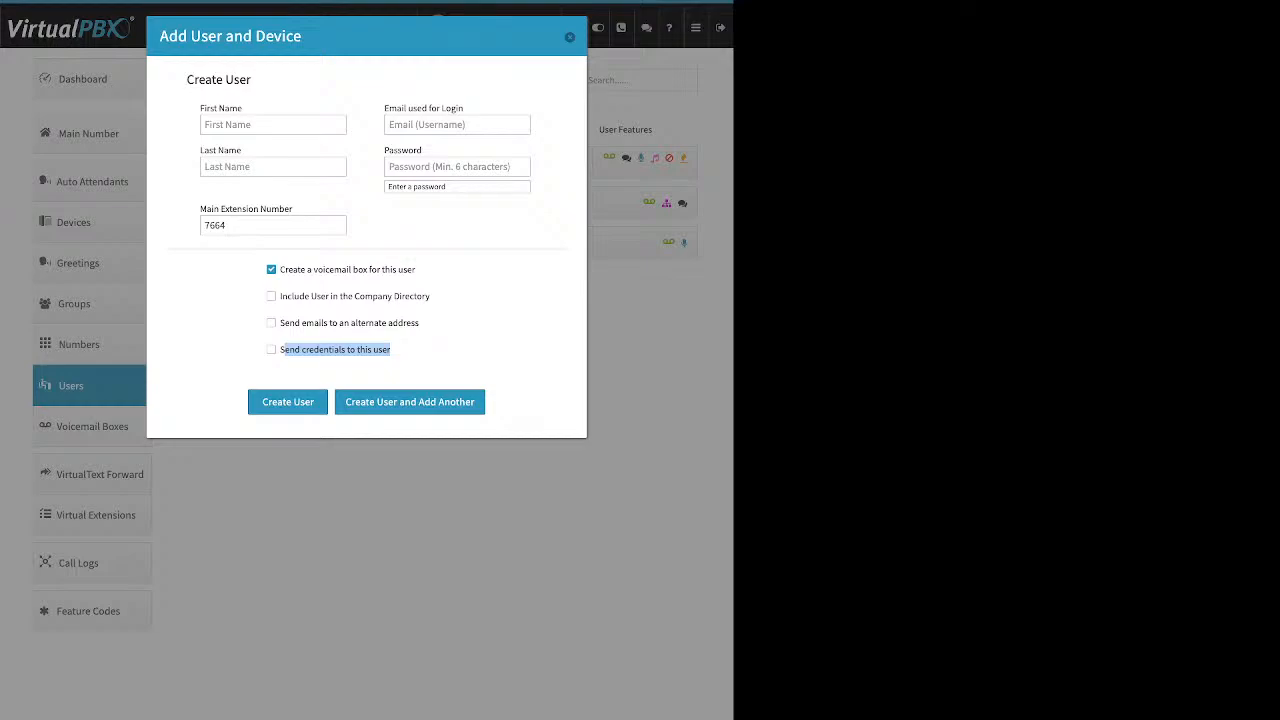
click(432, 352)
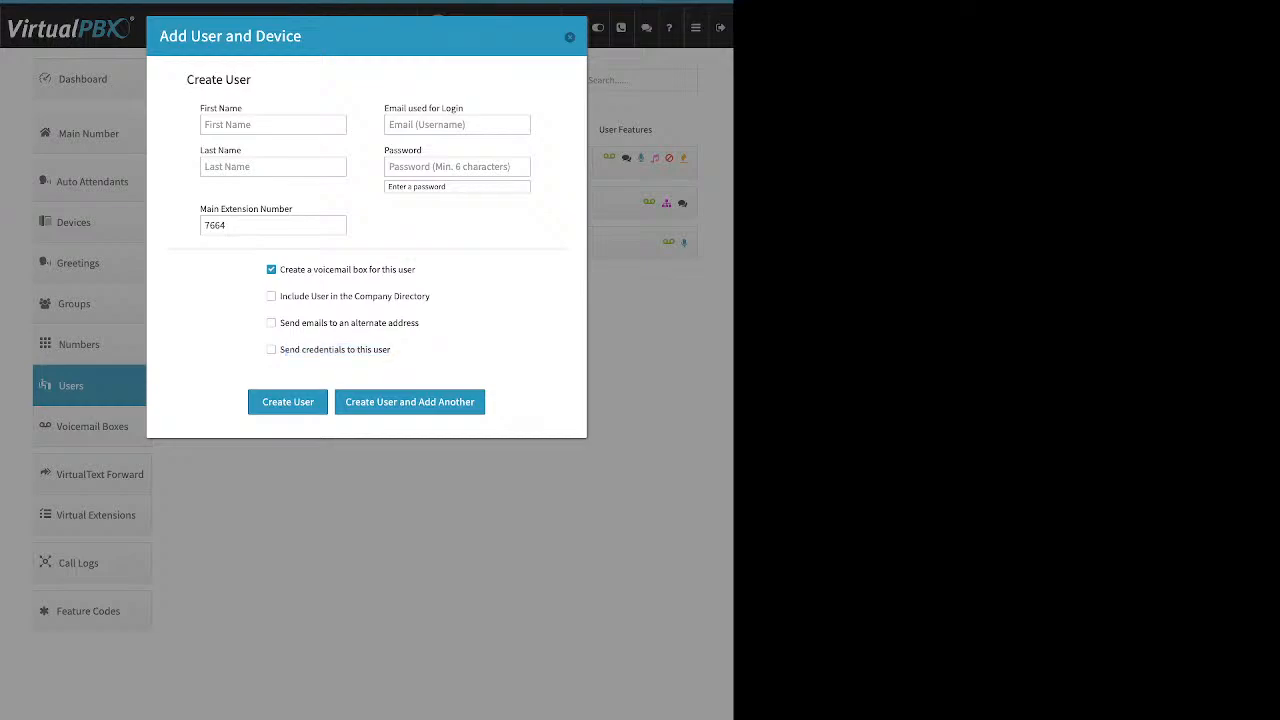
click(271, 350)
Step: Discard the Add User form and open the extension 1005 user's settings
click(570, 37)
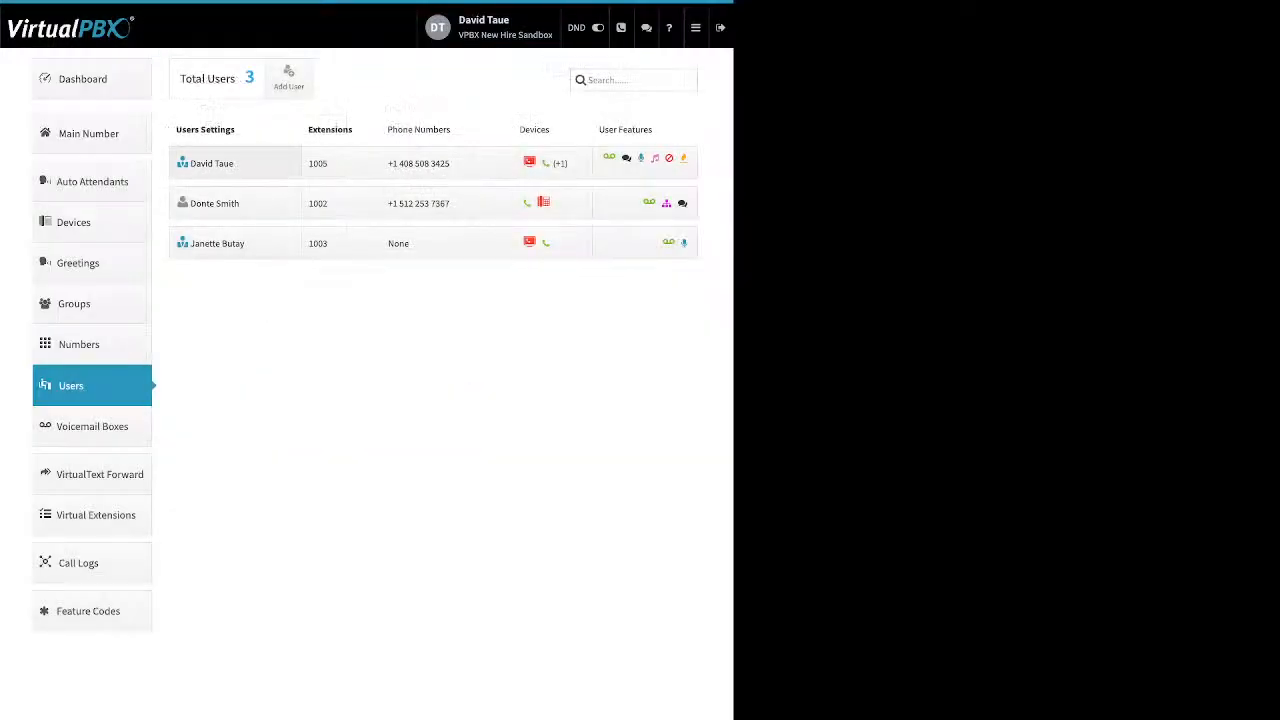
click(235, 163)
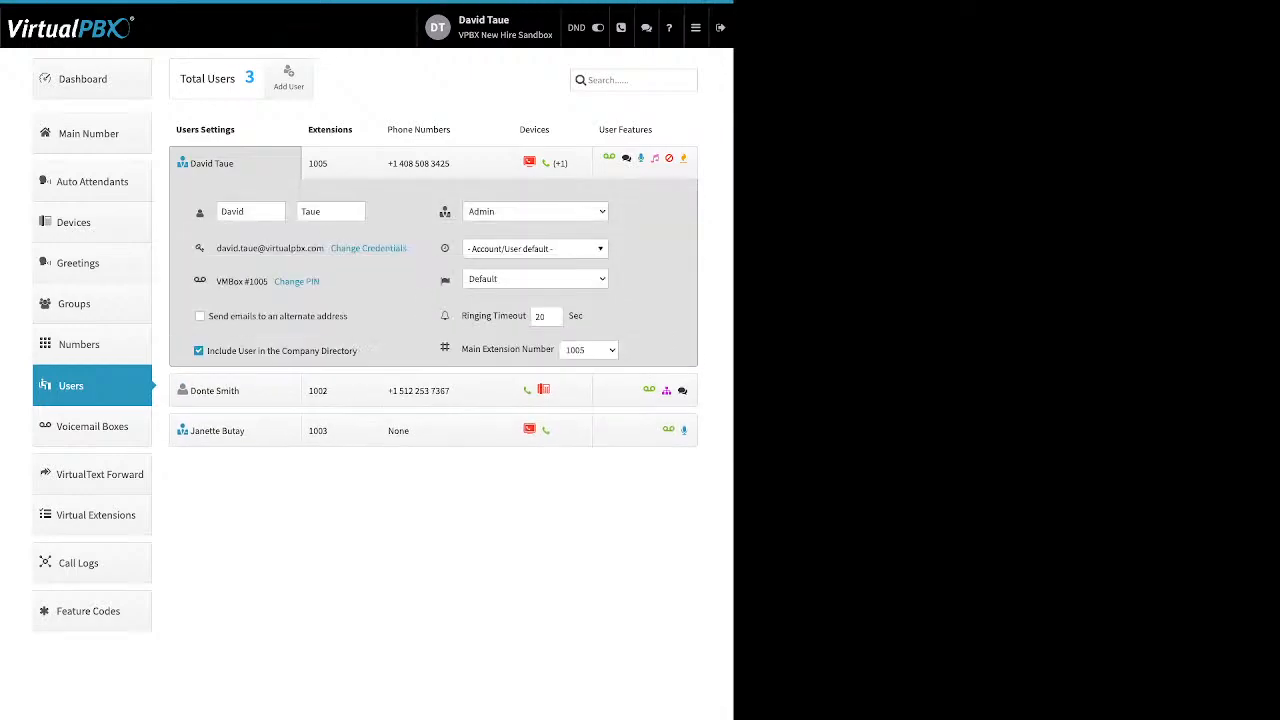
drag(246, 212, 202, 212)
double_click(311, 212)
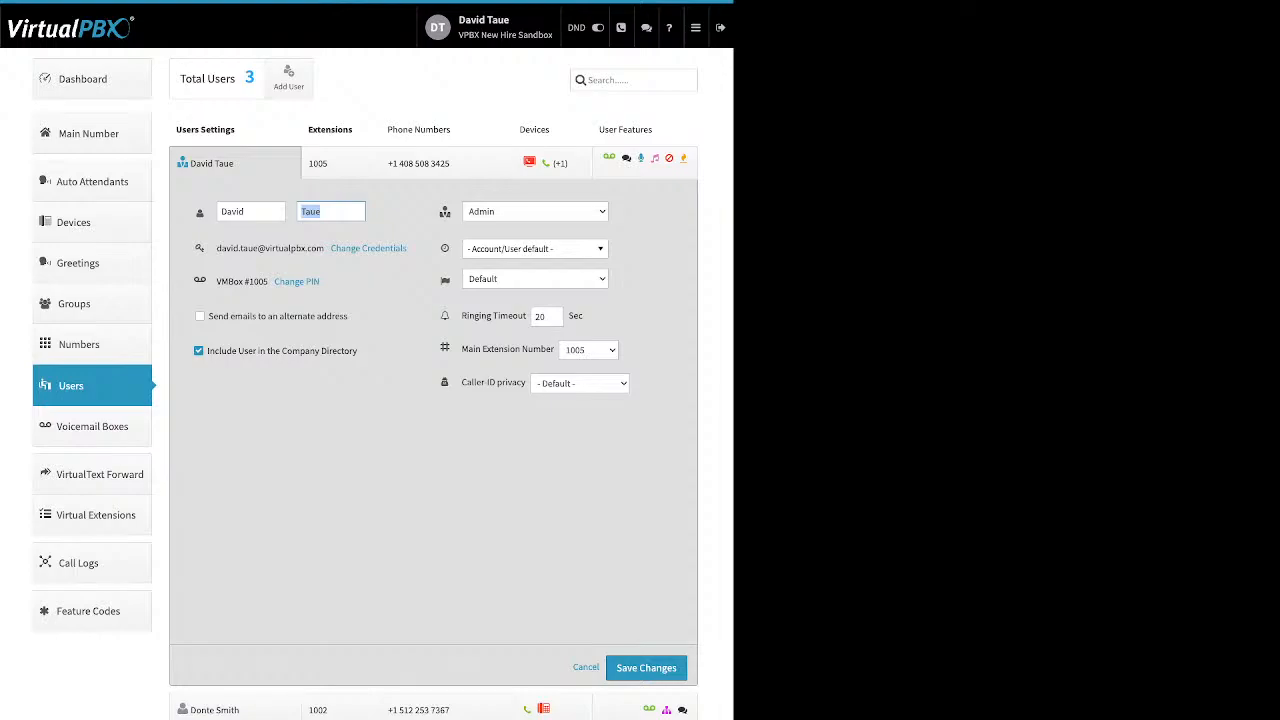
click(384, 222)
Step: Open Update Credentials for the 1005 user and look over its email and password fields
drag(407, 248, 331, 248)
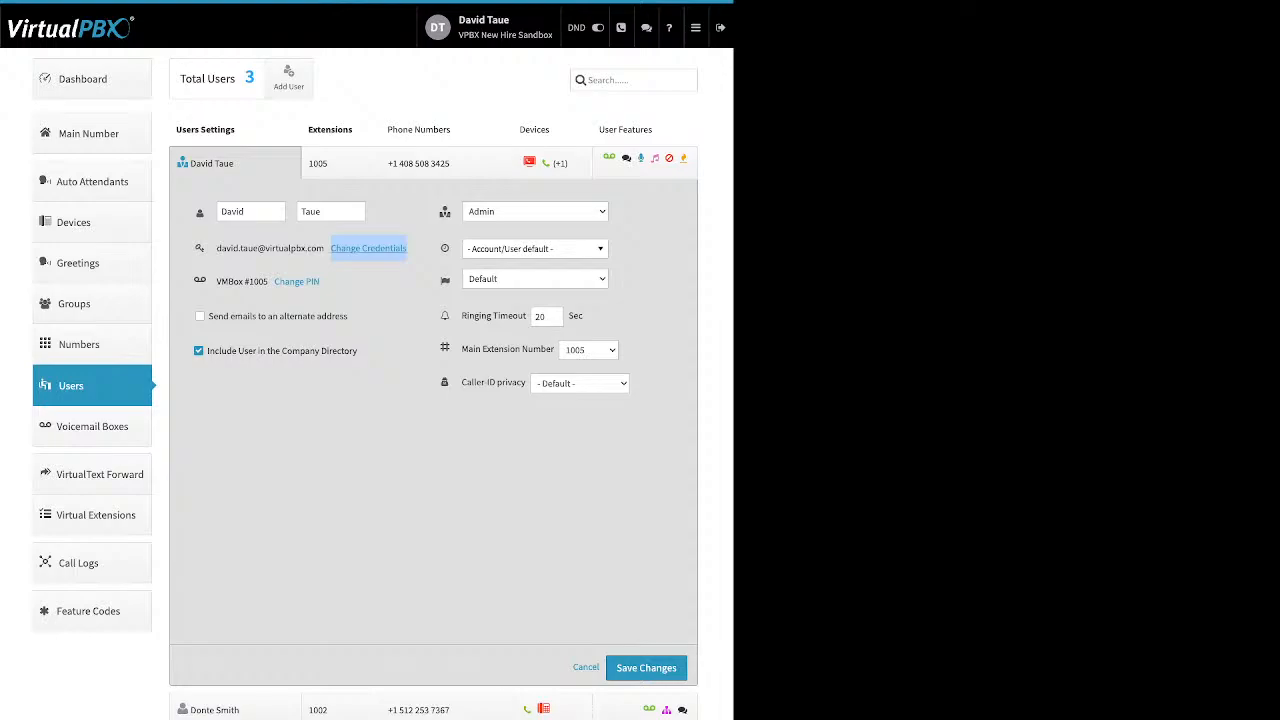
click(368, 248)
drag(255, 77, 333, 77)
click(420, 110)
Step: Review the password, confirmation and reset-email fields, then close Update Credentials without saving
double_click(314, 110)
drag(264, 160, 333, 160)
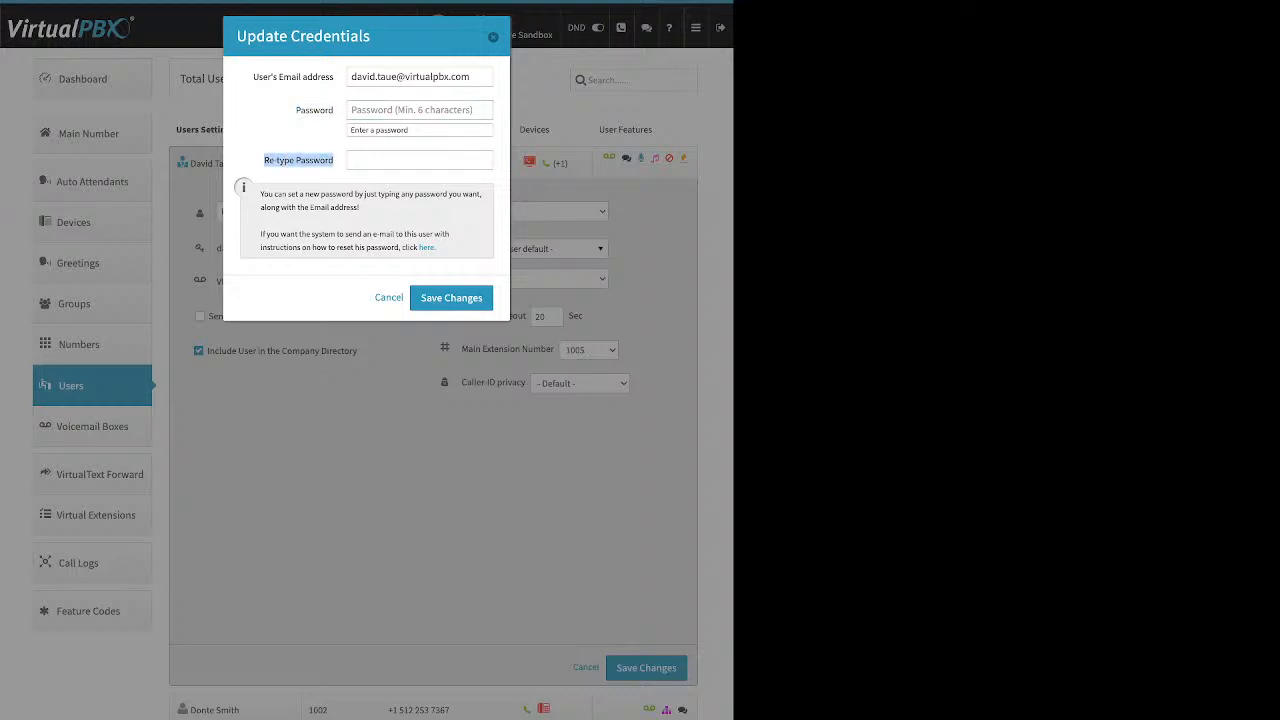
click(333, 162)
drag(435, 247, 418, 247)
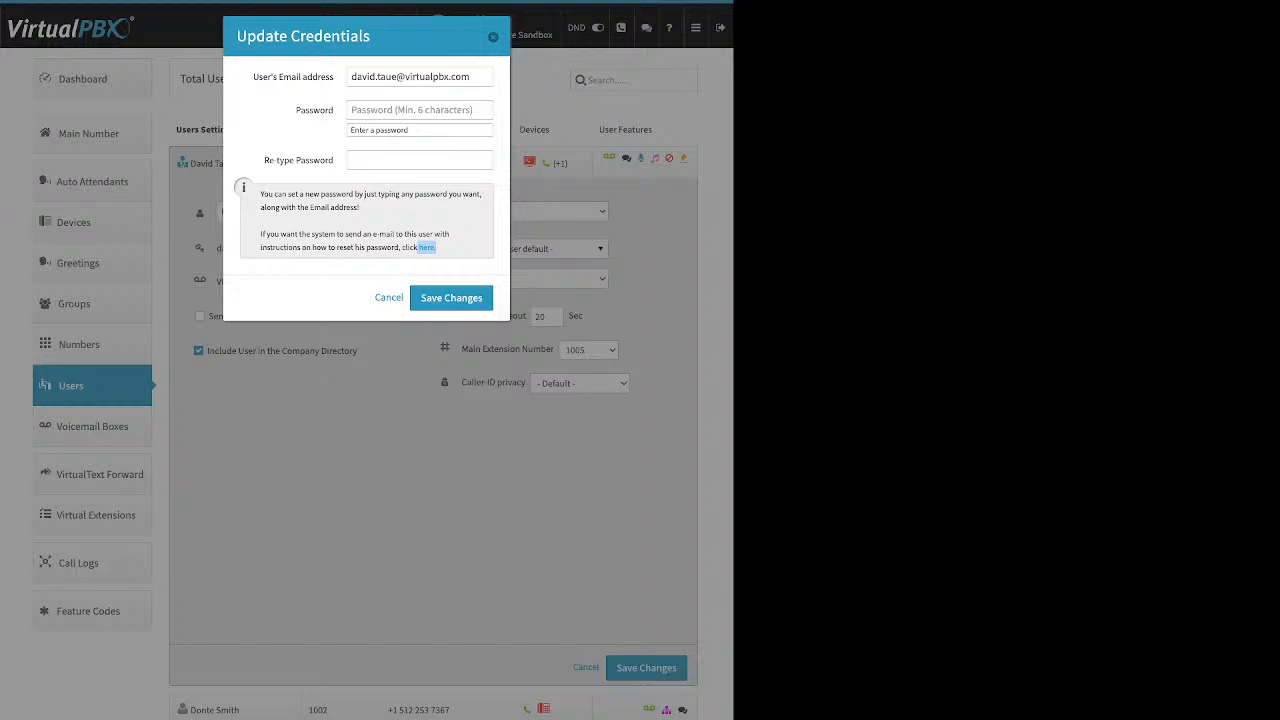
key(Escape)
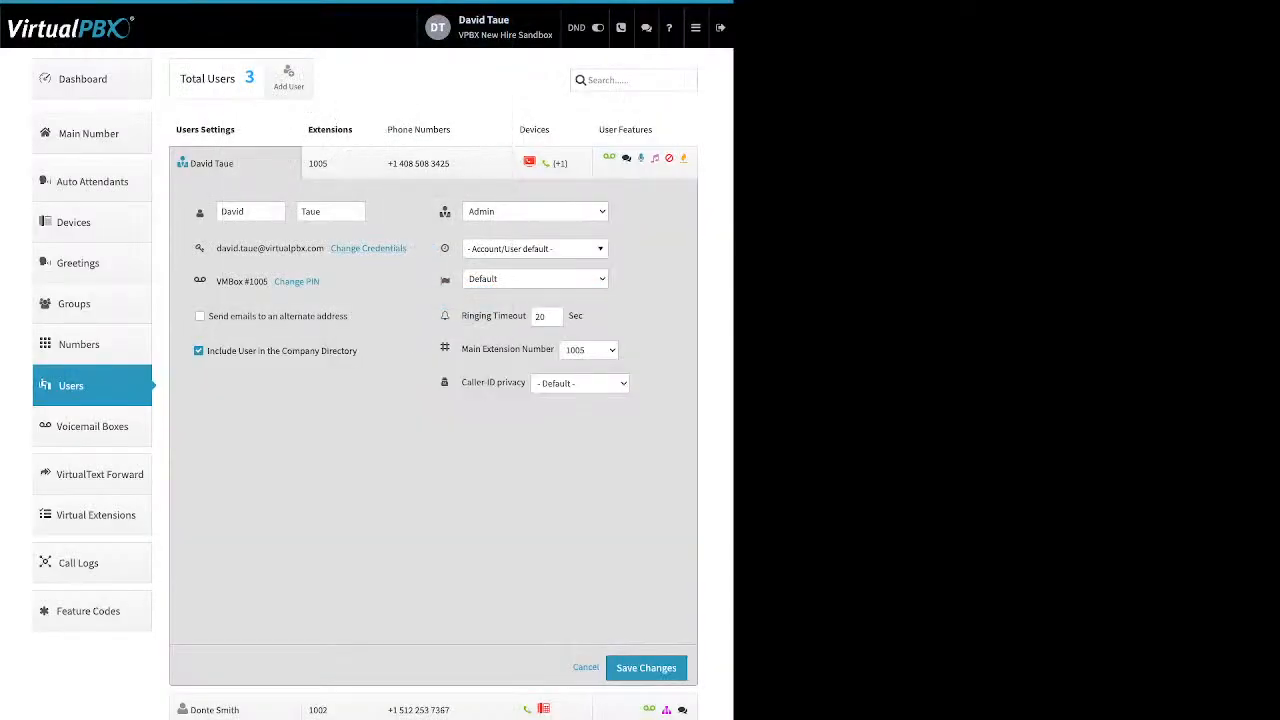
drag(321, 282, 286, 282)
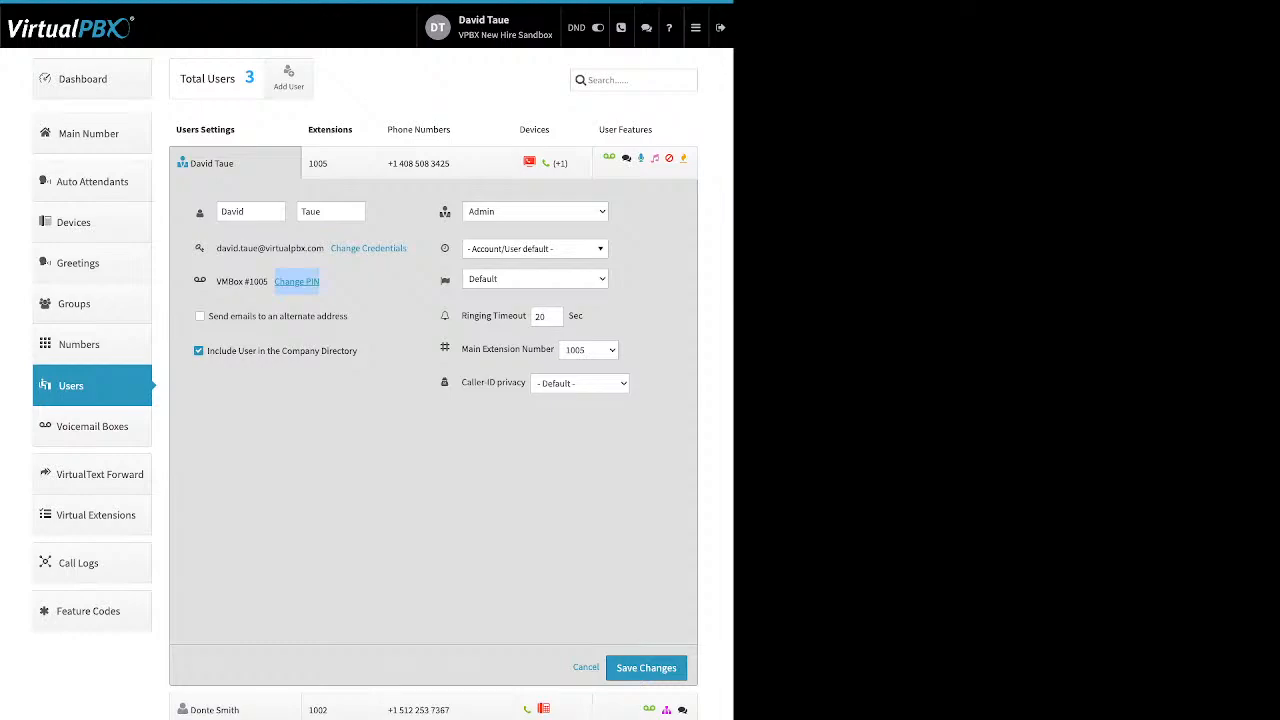
click(296, 281)
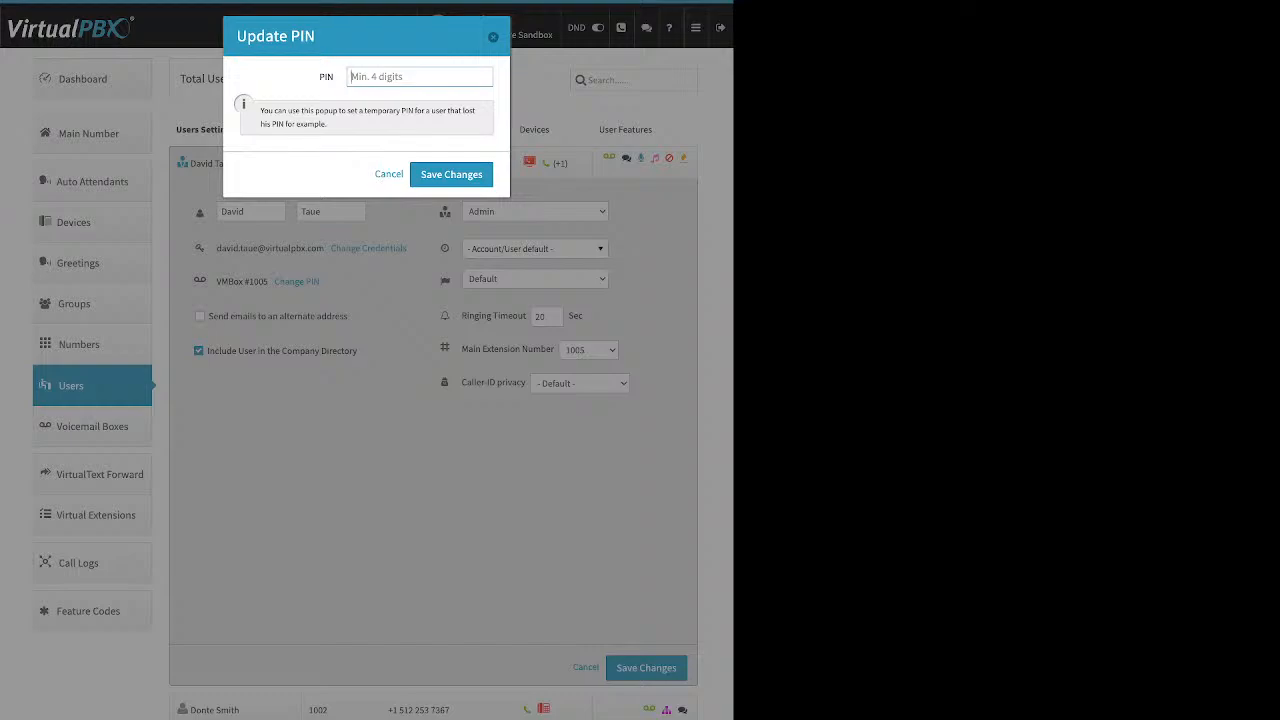
key(Escape)
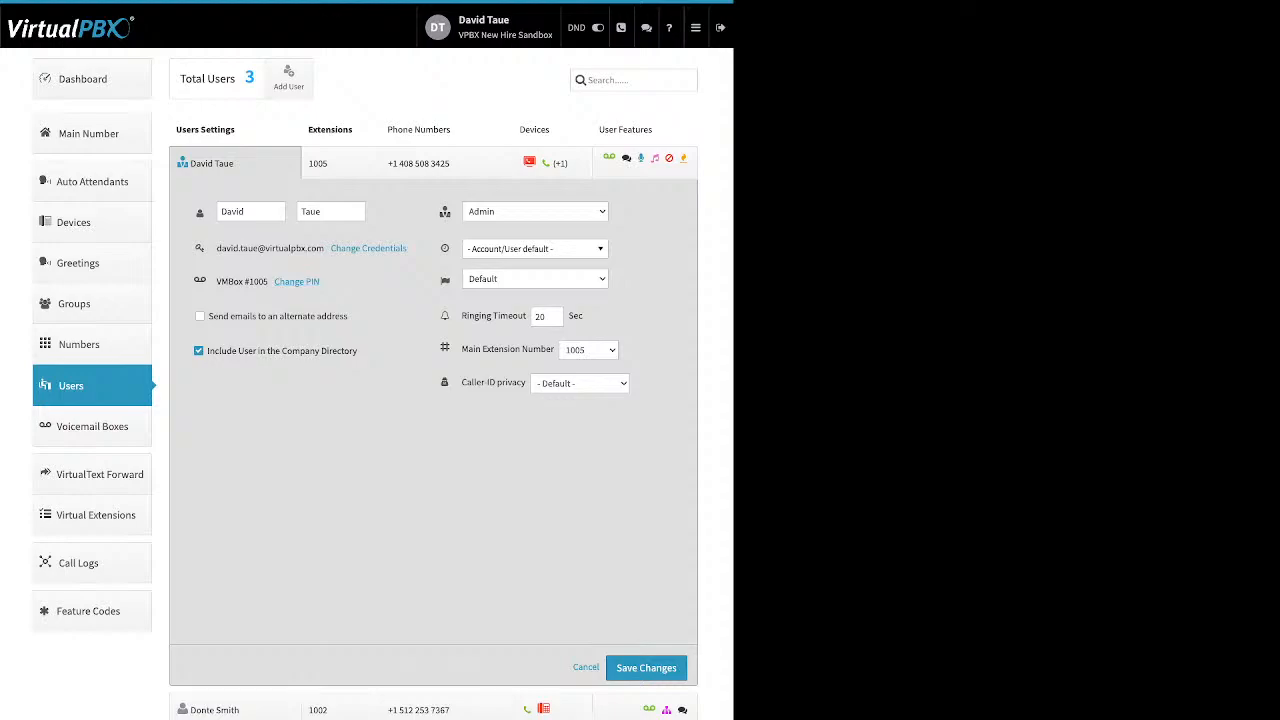
drag(349, 316, 208, 316)
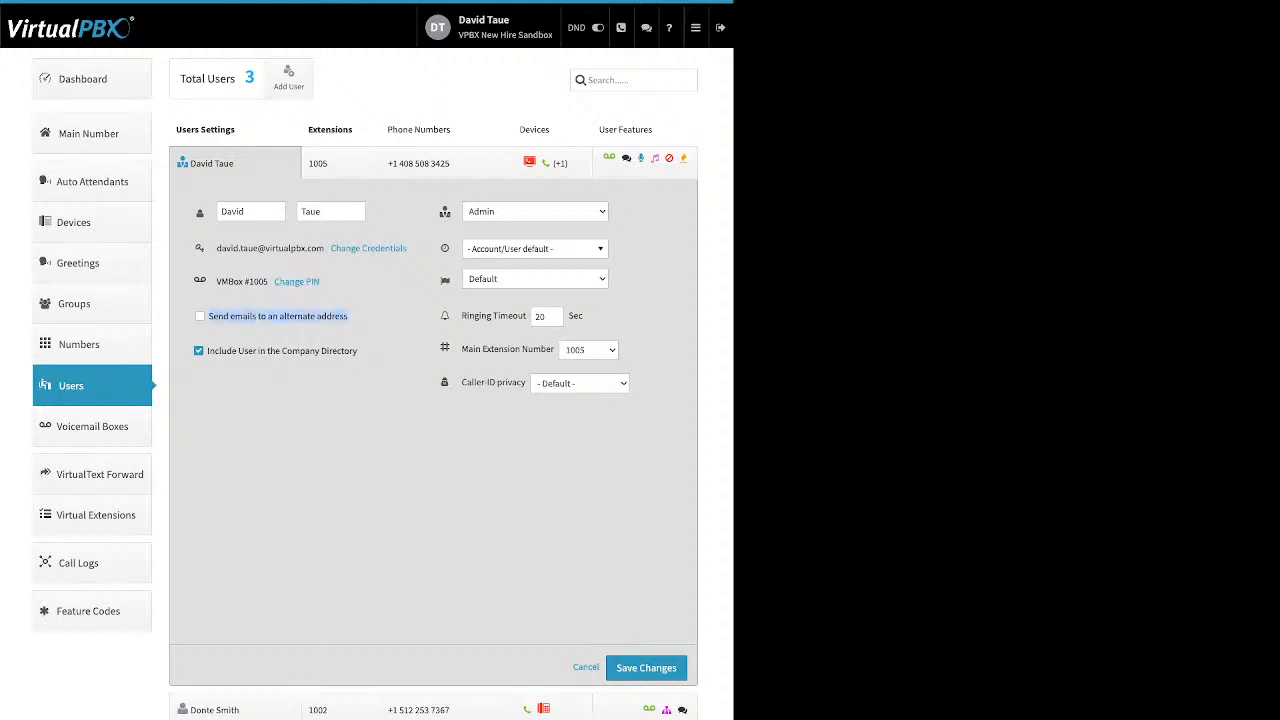
click(362, 340)
drag(358, 351, 207, 351)
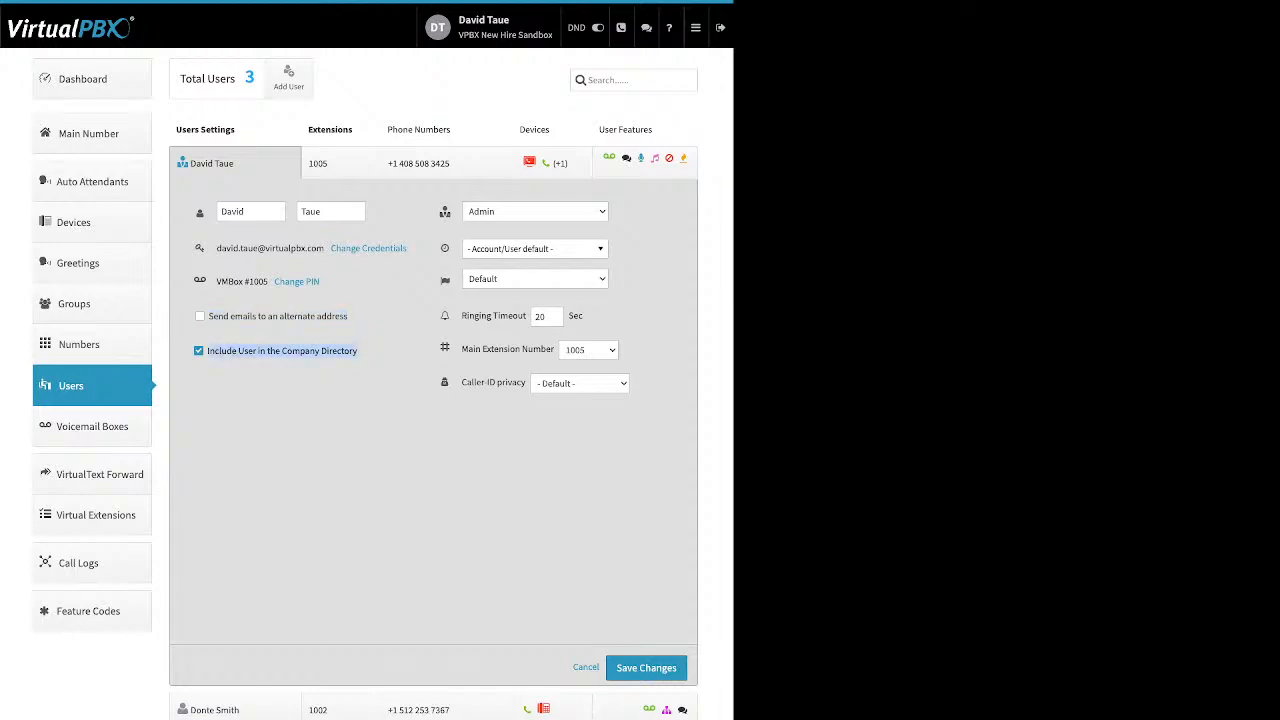
click(282, 385)
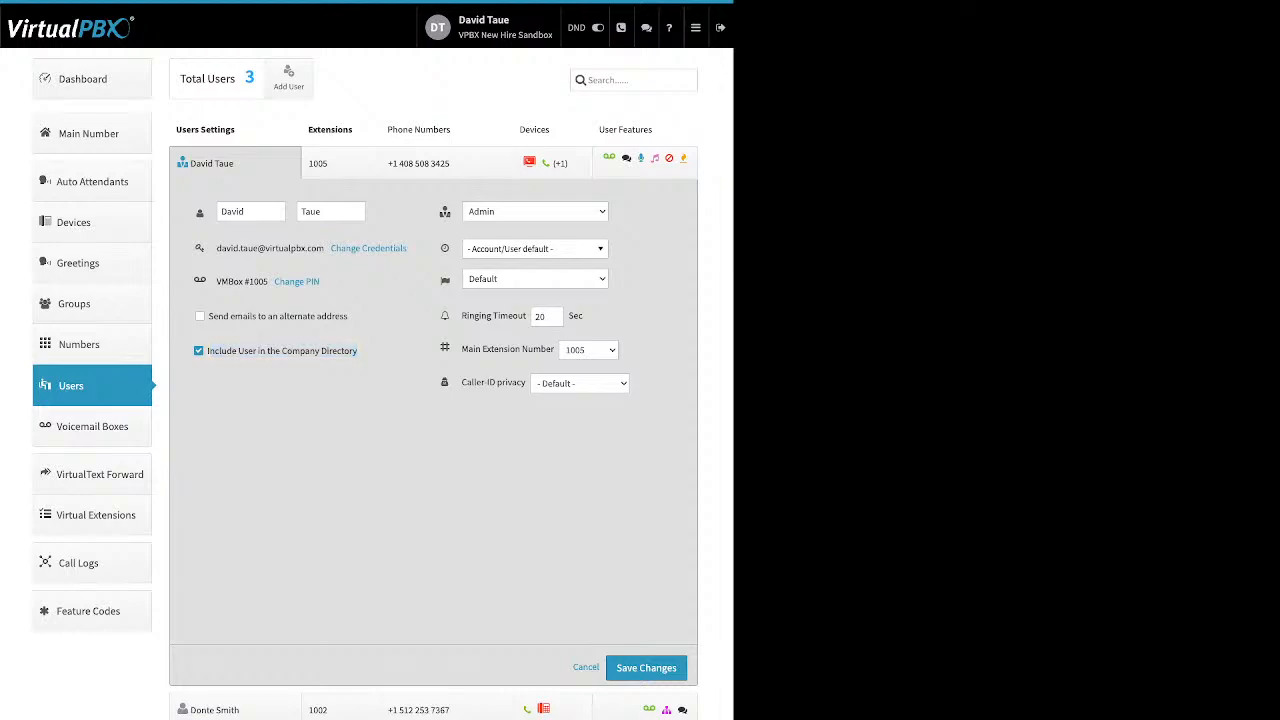
mouse_move(445, 212)
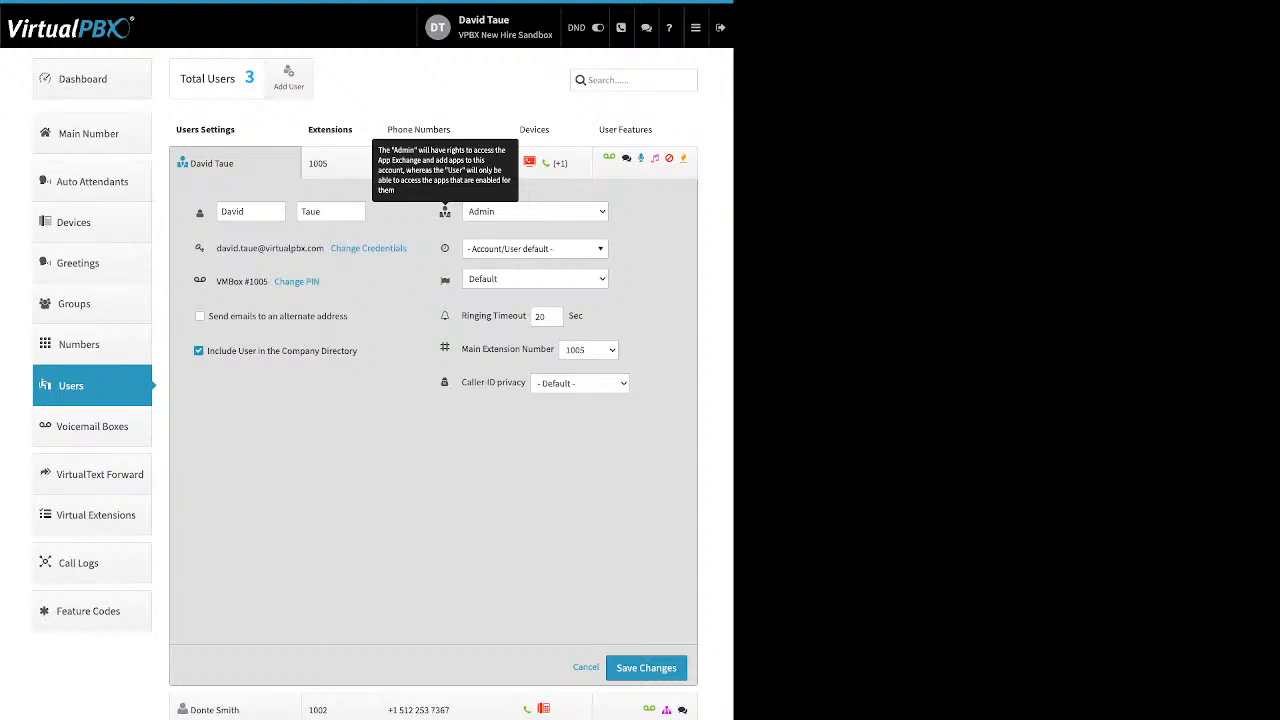
Step: Check the timezone list and the ringing timeout of 20 unchanged, then open the 1005 extension assignments
mouse_move(445, 248)
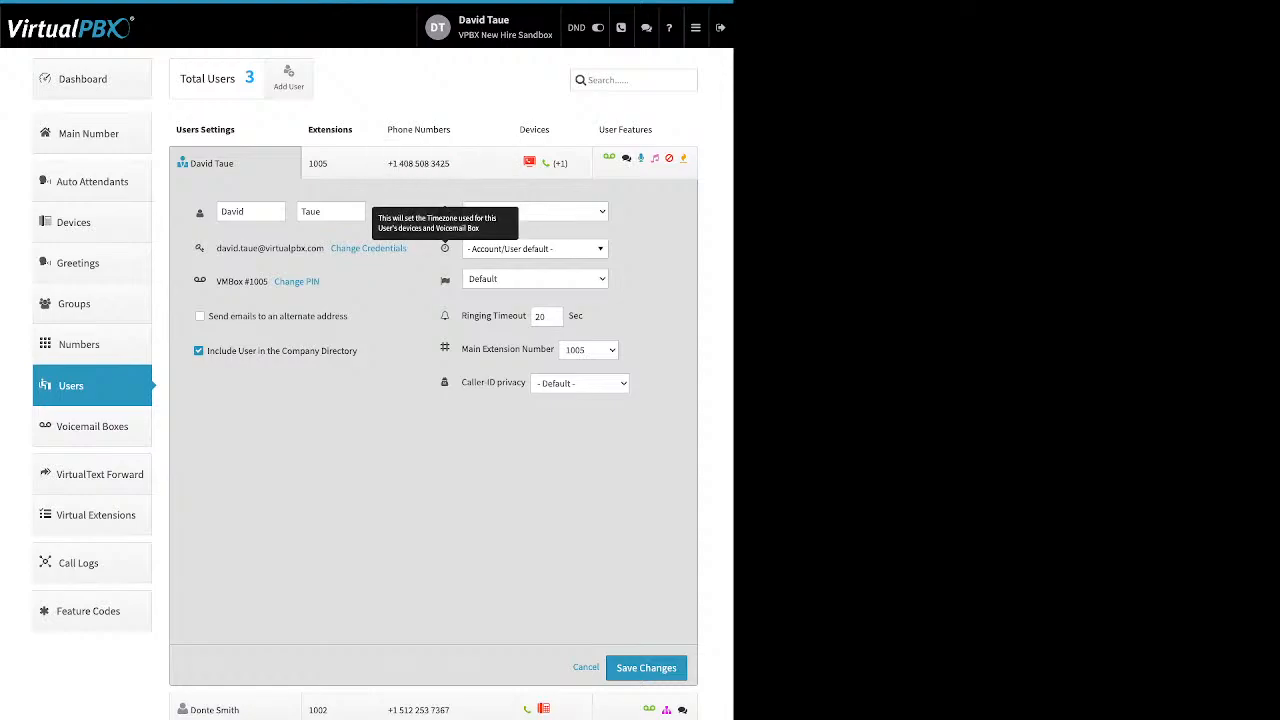
click(534, 249)
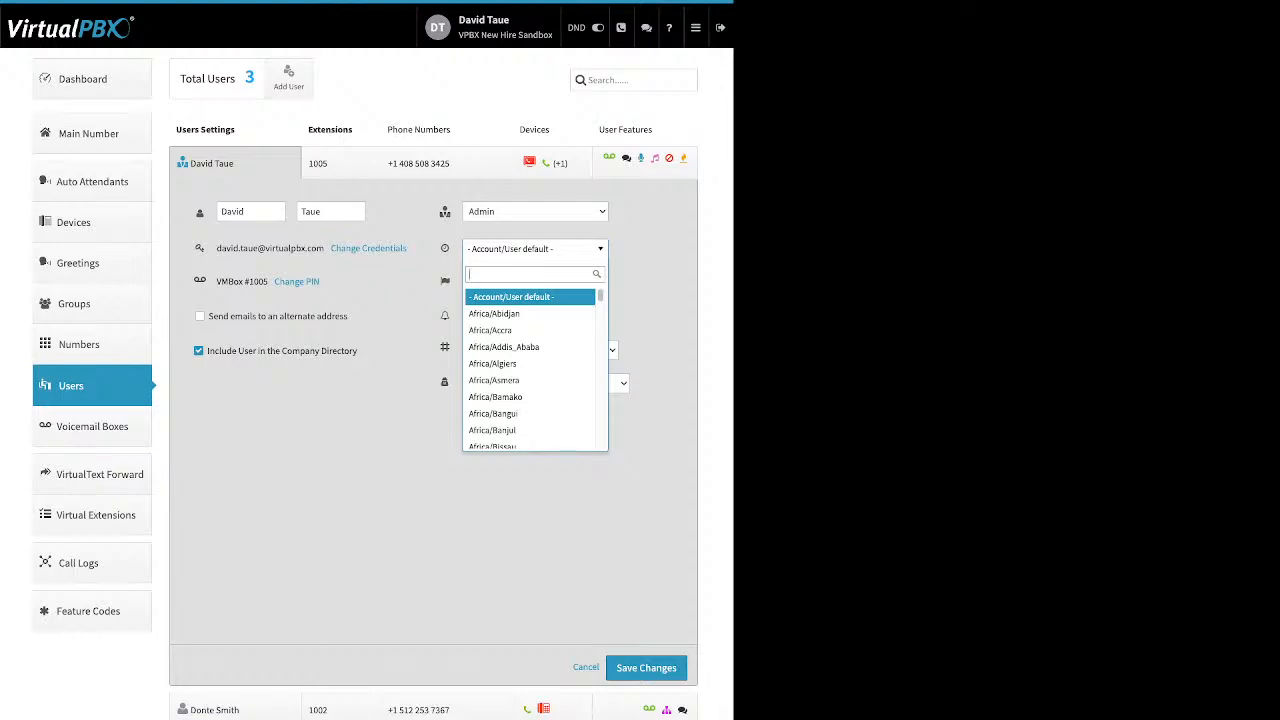
key(Escape)
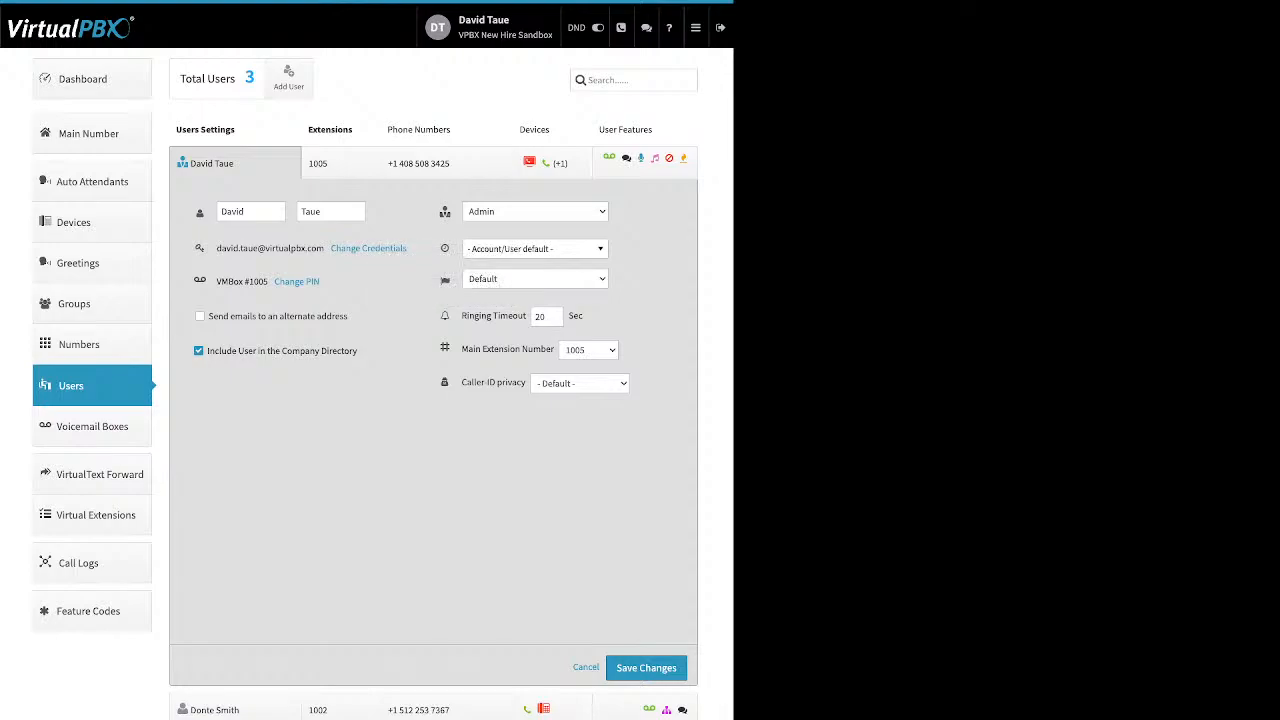
mouse_move(445, 279)
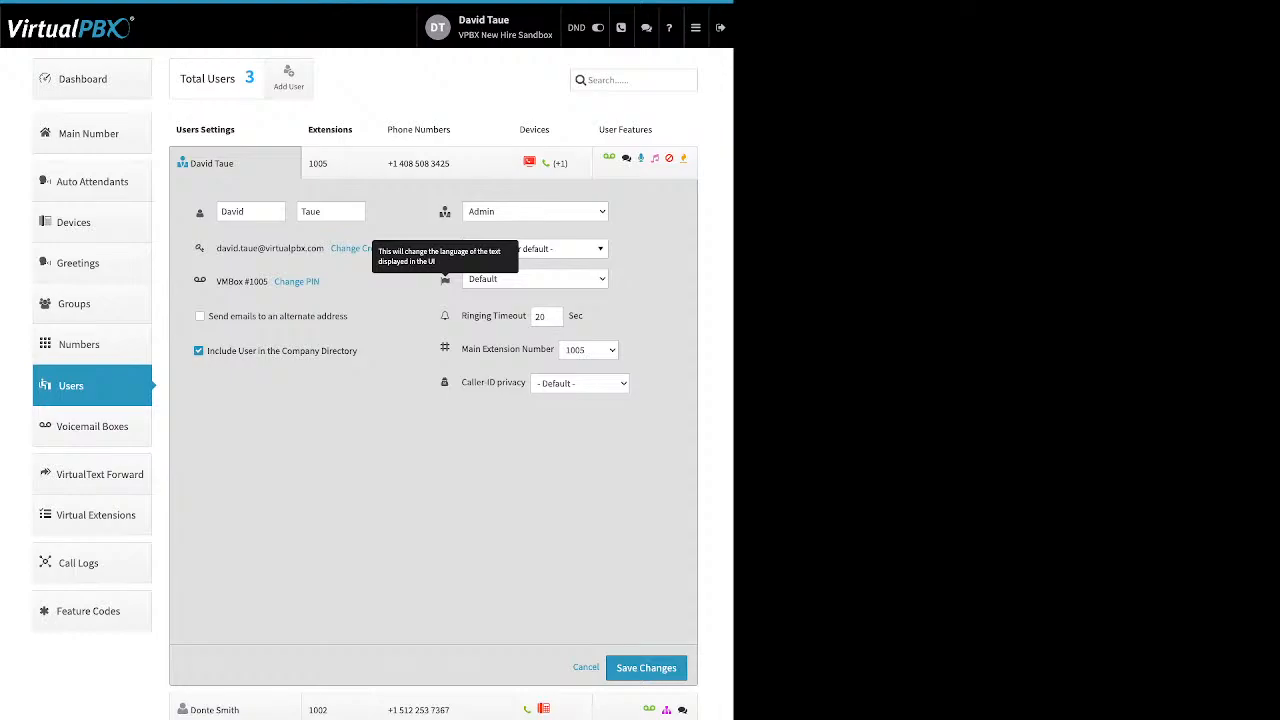
drag(459, 316, 520, 316)
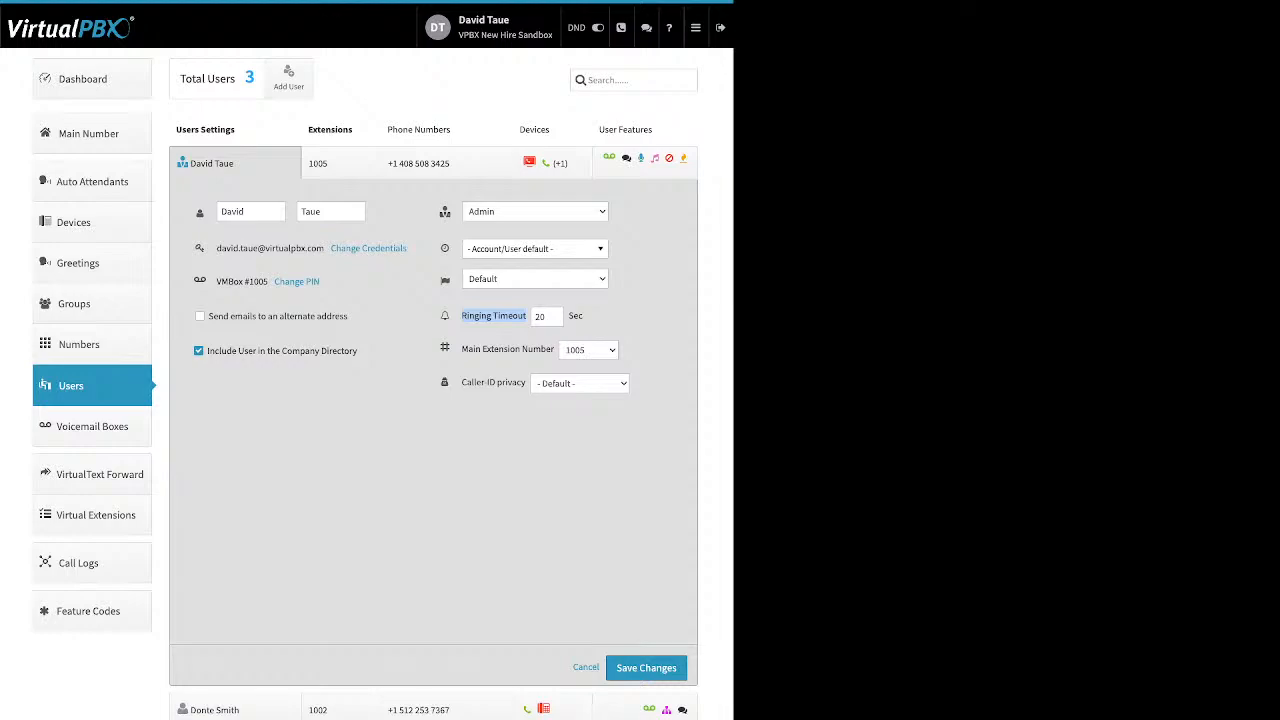
double_click(540, 317)
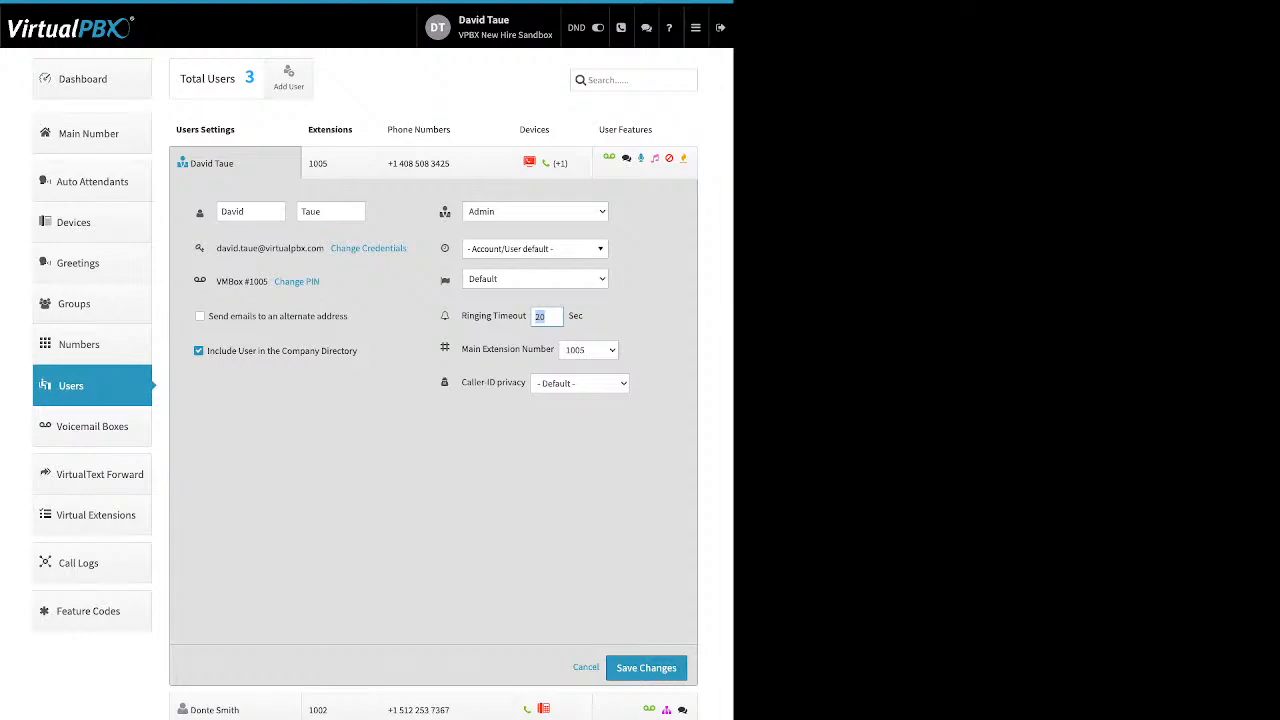
click(340, 163)
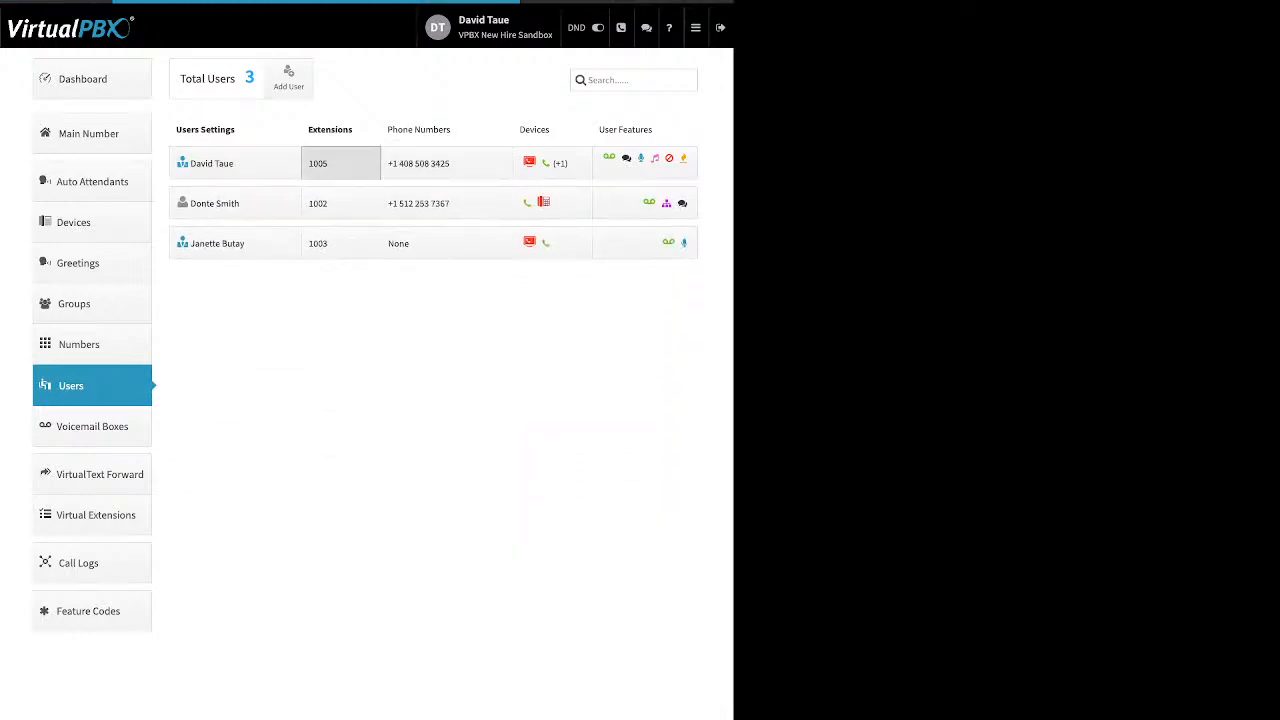
Step: Add an extension row proposing 1004 for the user, then open the user's phone number assignments
drag(303, 251, 207, 251)
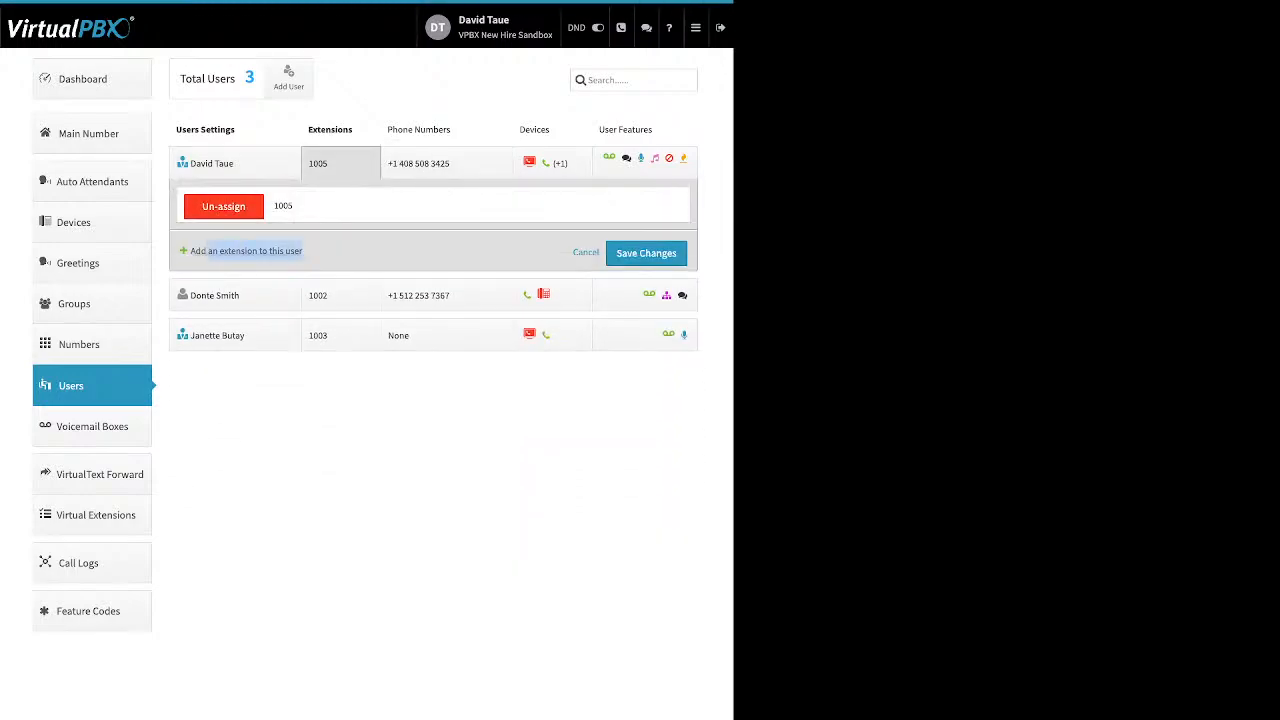
click(246, 251)
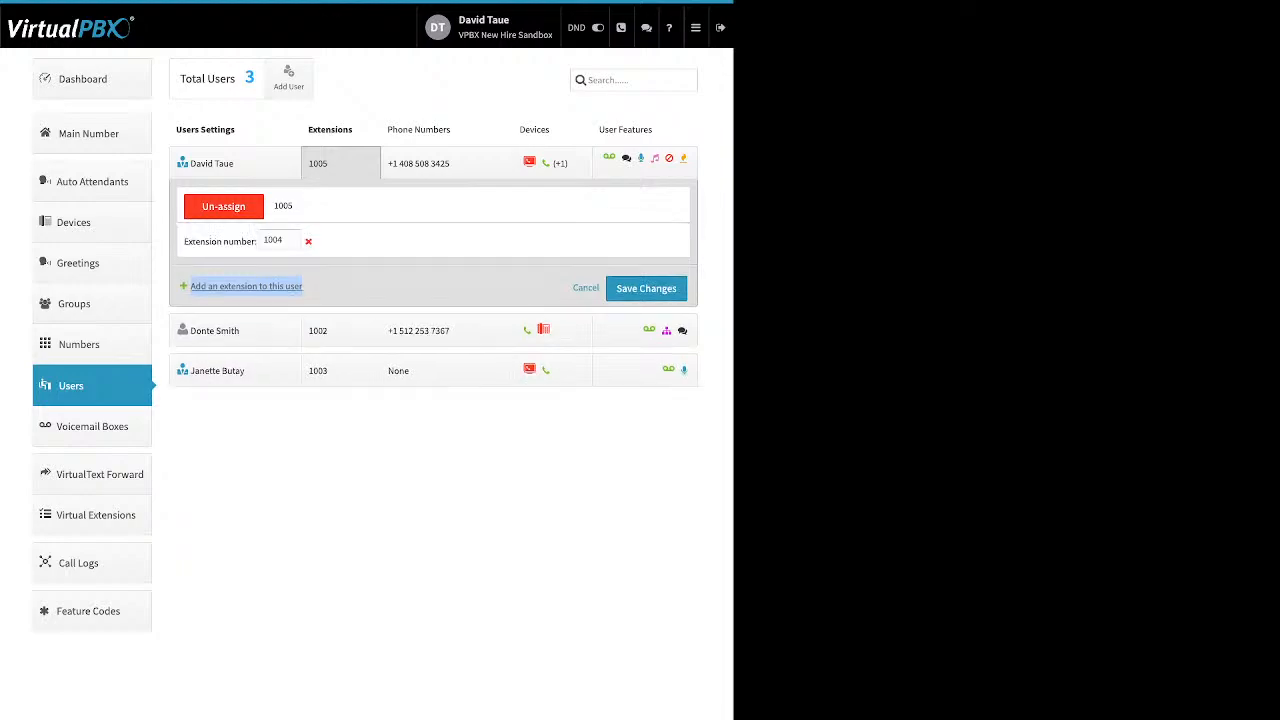
double_click(273, 240)
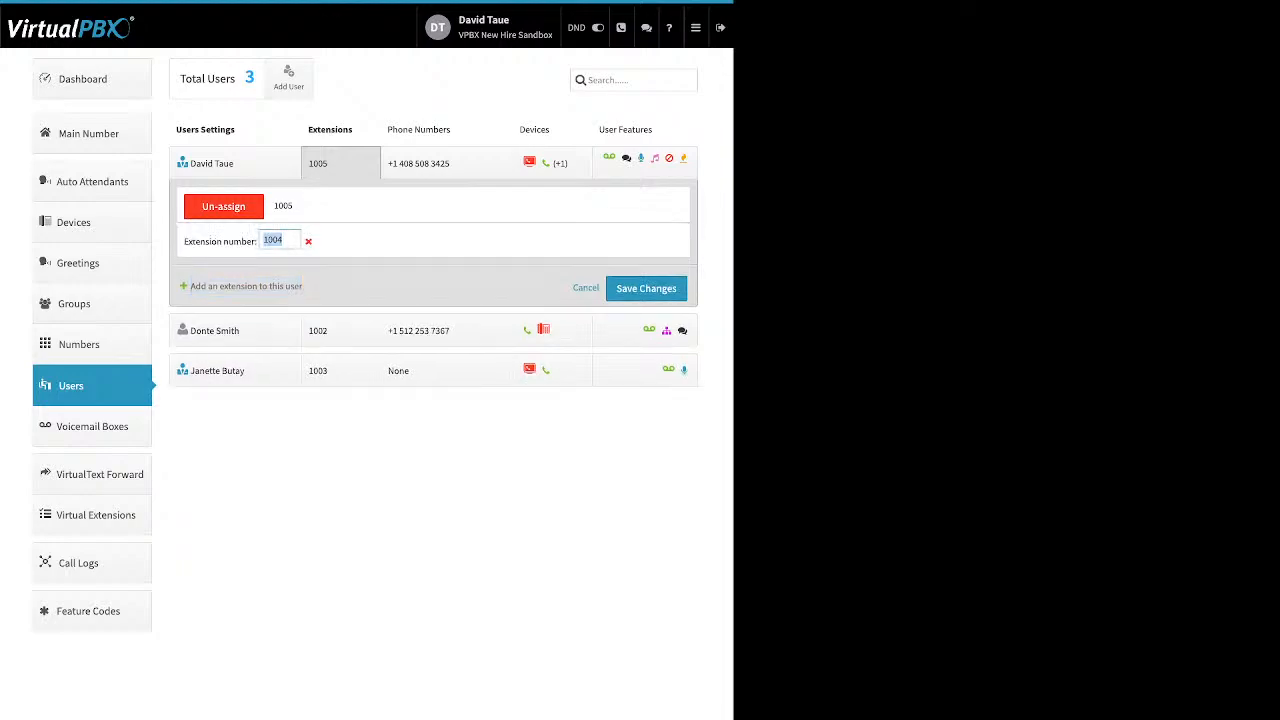
click(430, 241)
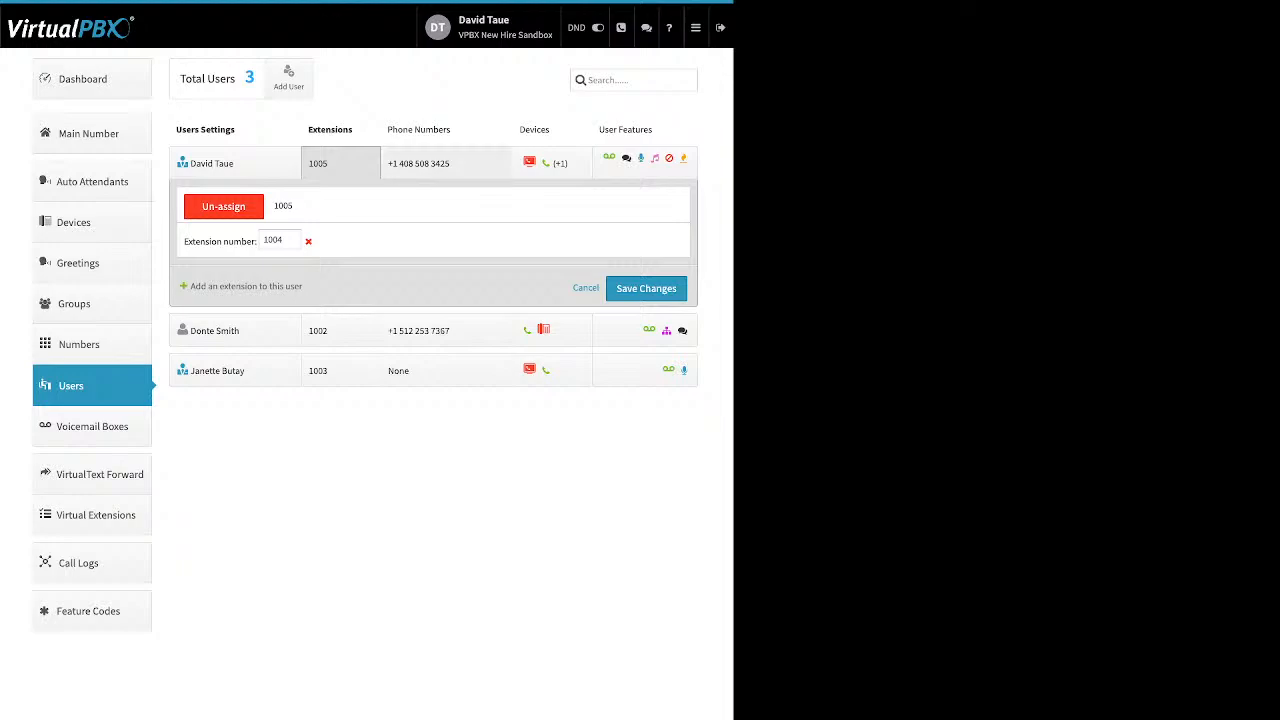
click(446, 163)
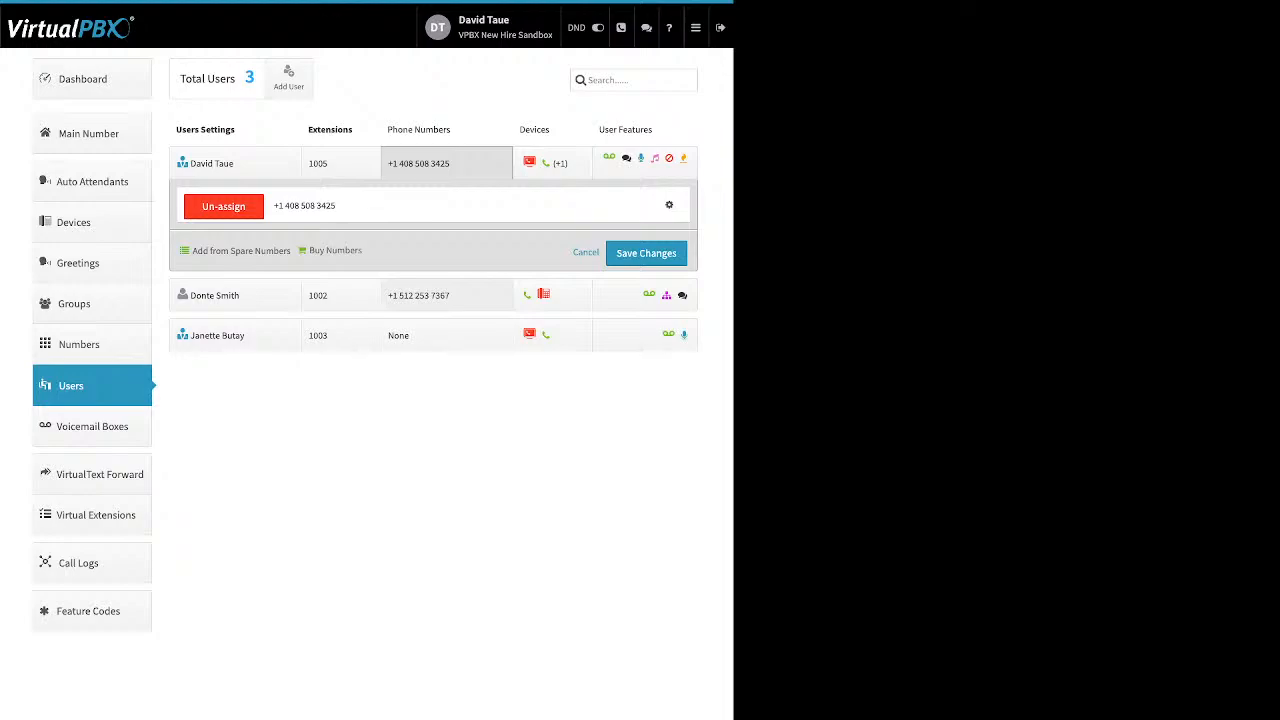
drag(192, 251, 362, 251)
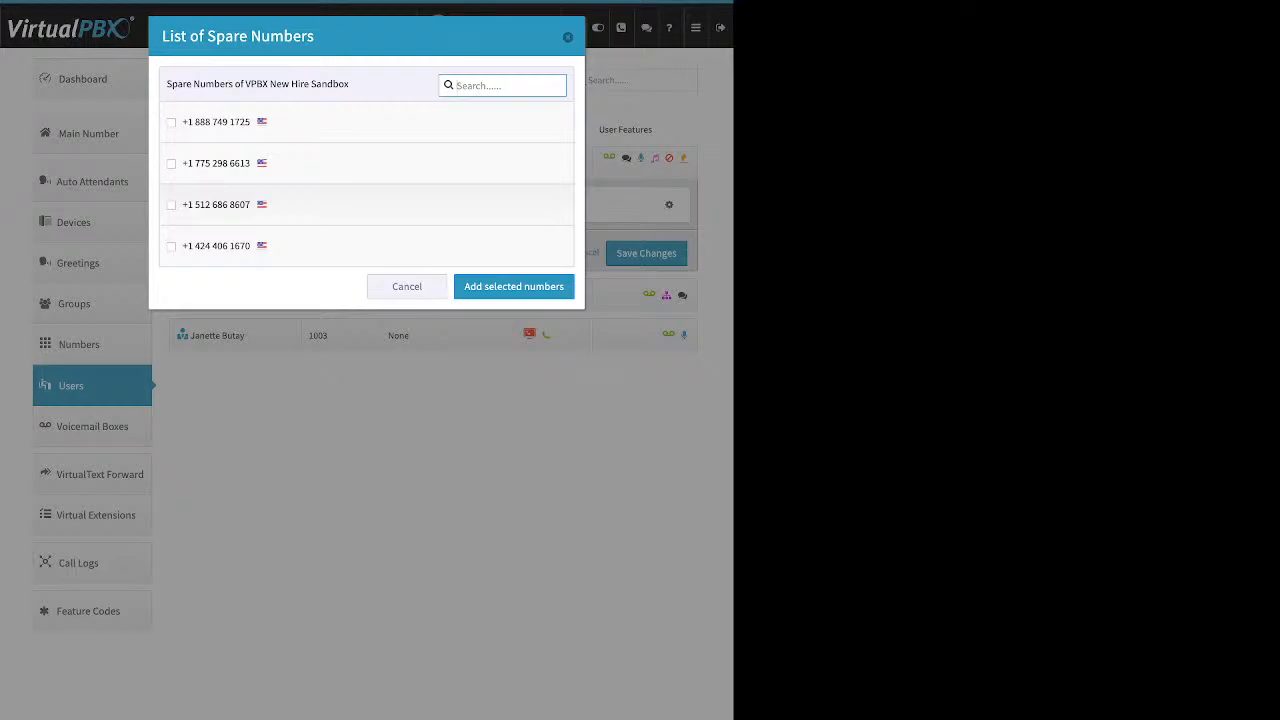
click(171, 163)
click(171, 163)
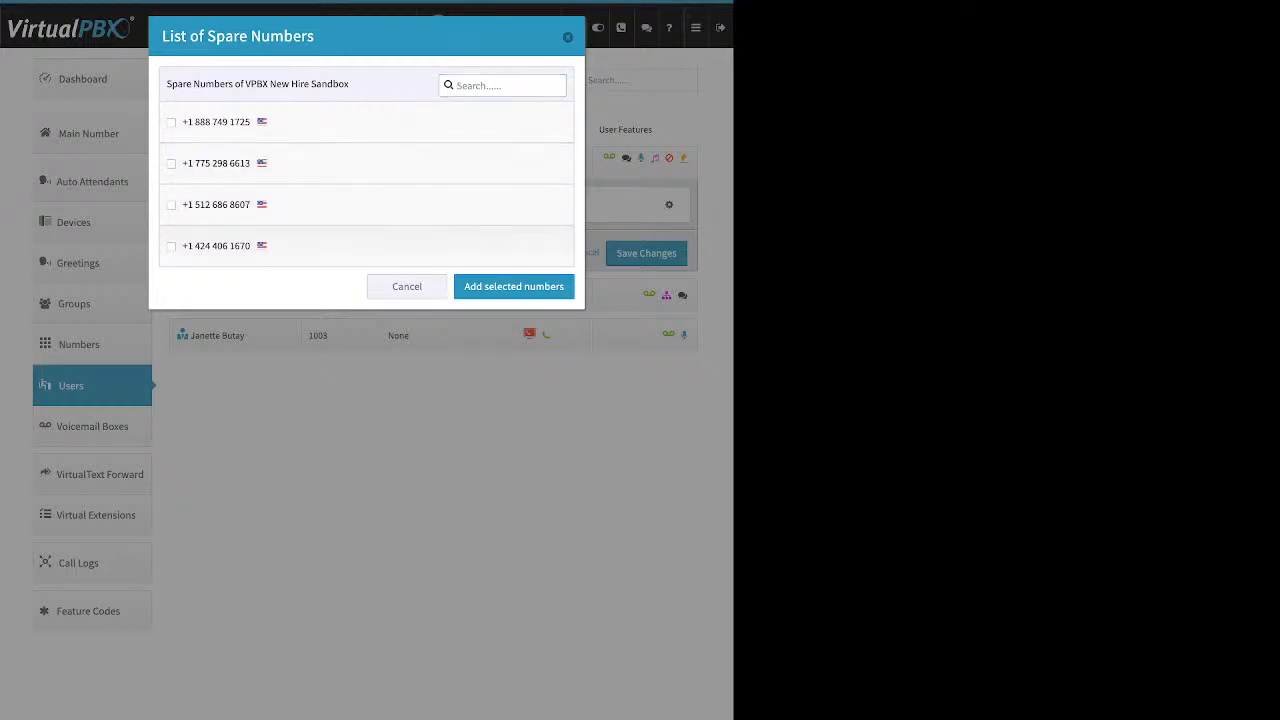
click(171, 246)
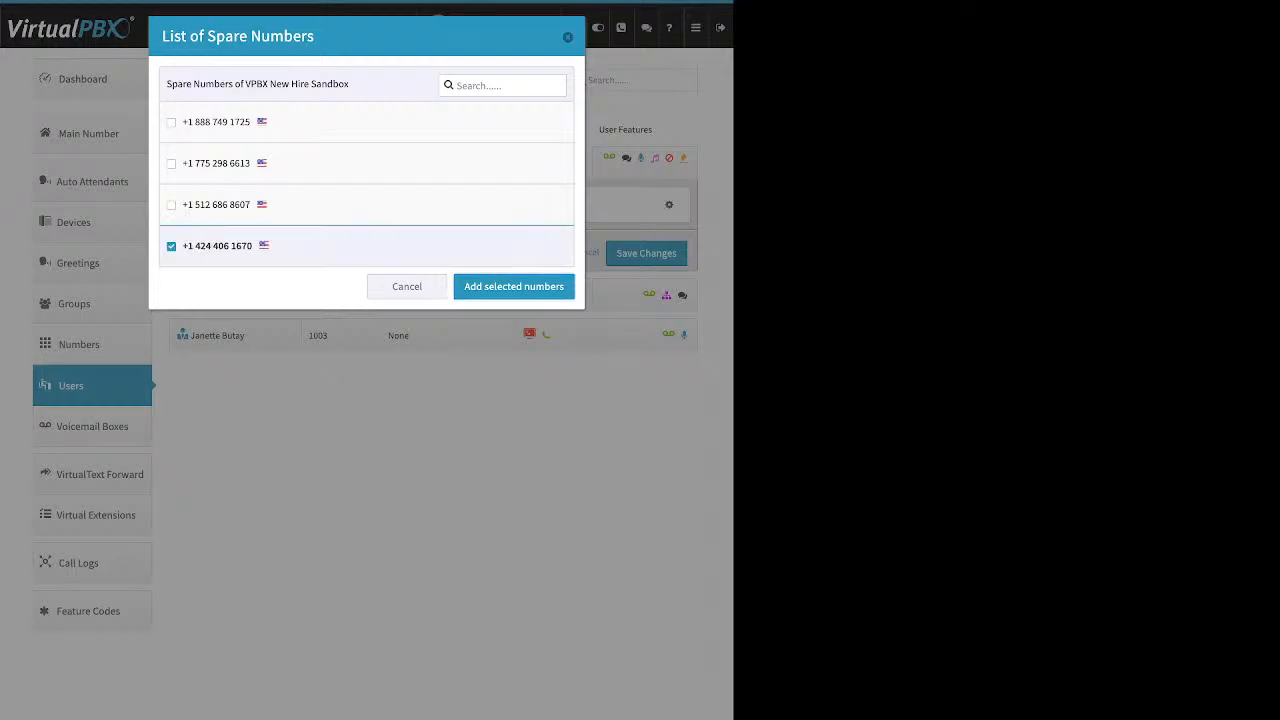
click(514, 287)
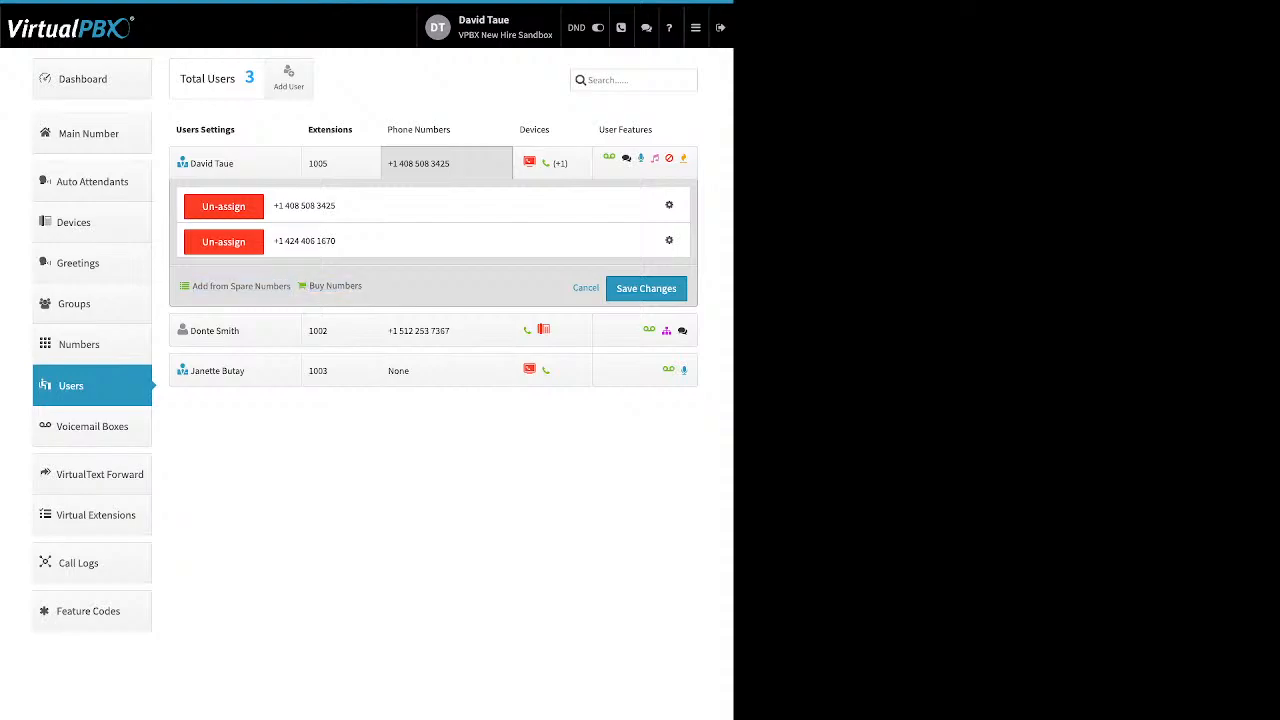
Step: Search for available toll-free numbers with the 87* prefix
click(335, 286)
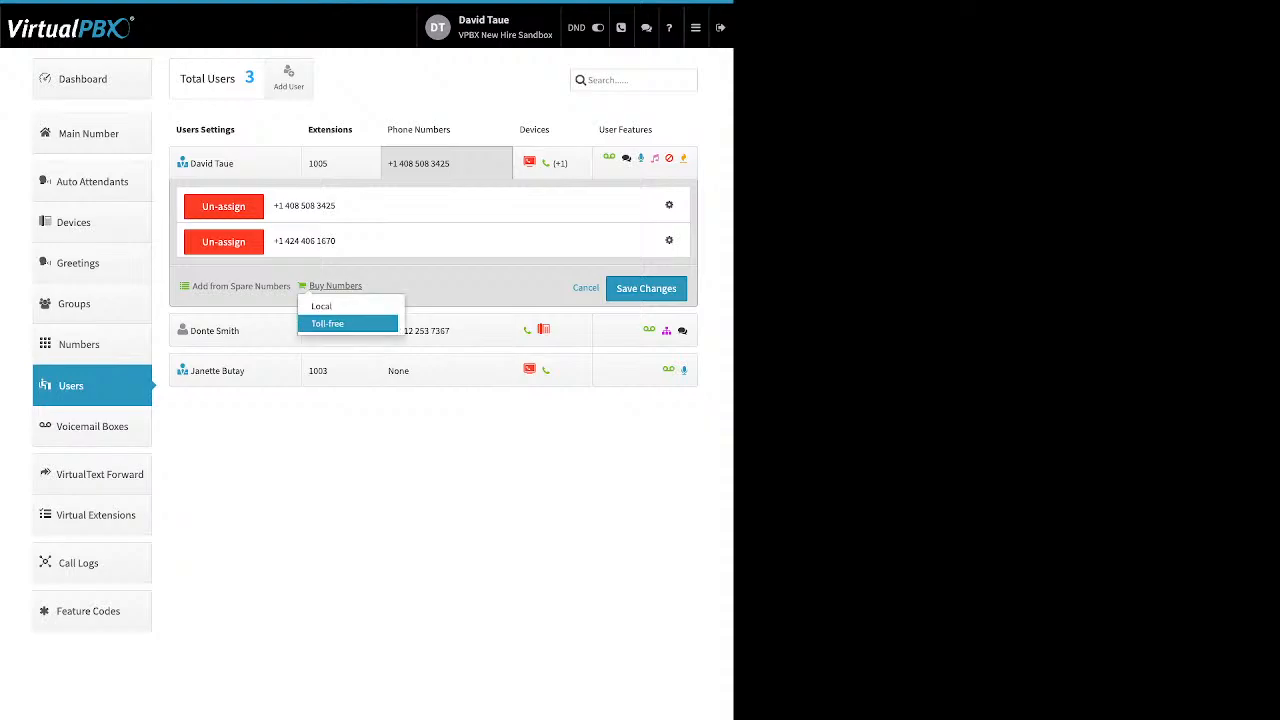
click(330, 323)
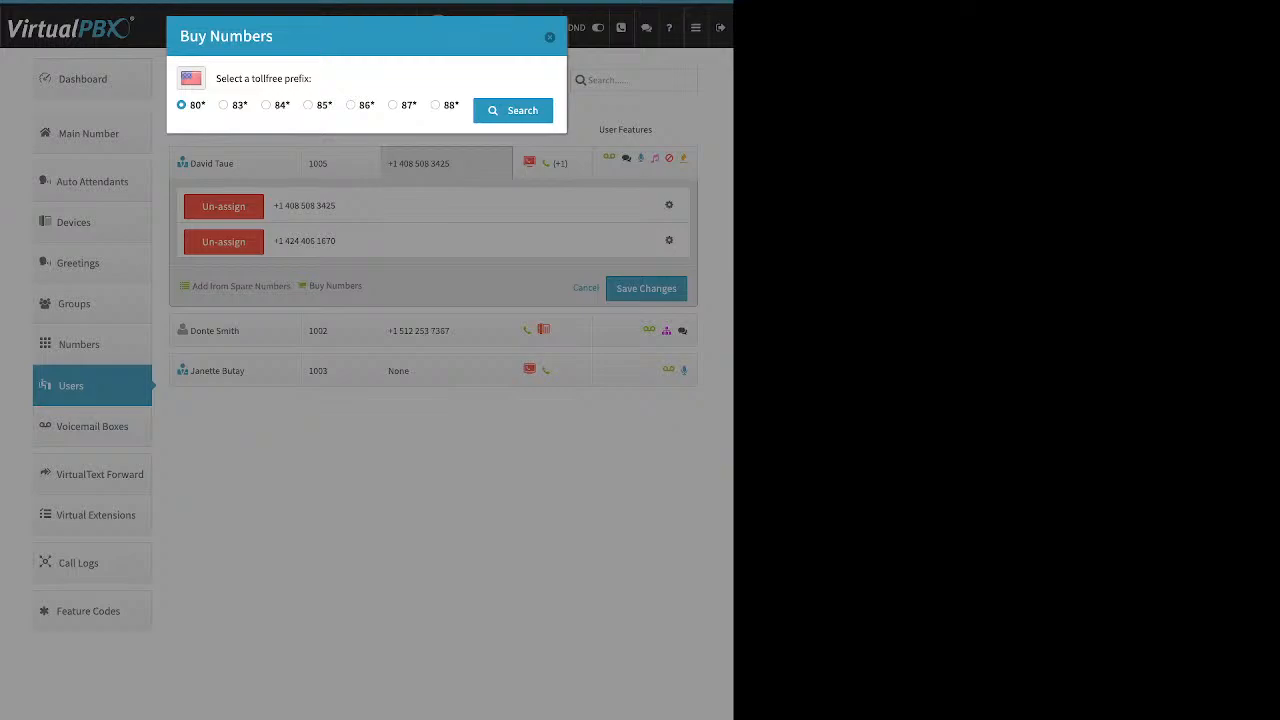
click(393, 105)
click(513, 110)
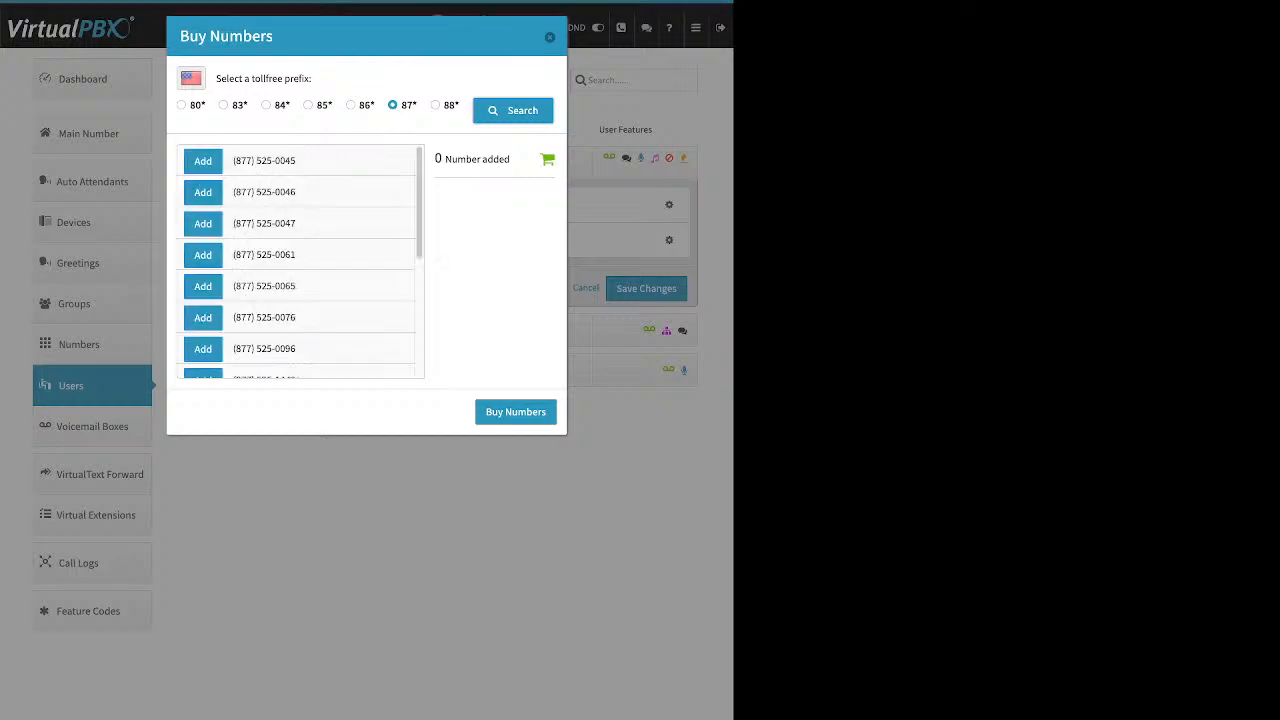
scroll(300, 260, down, 5)
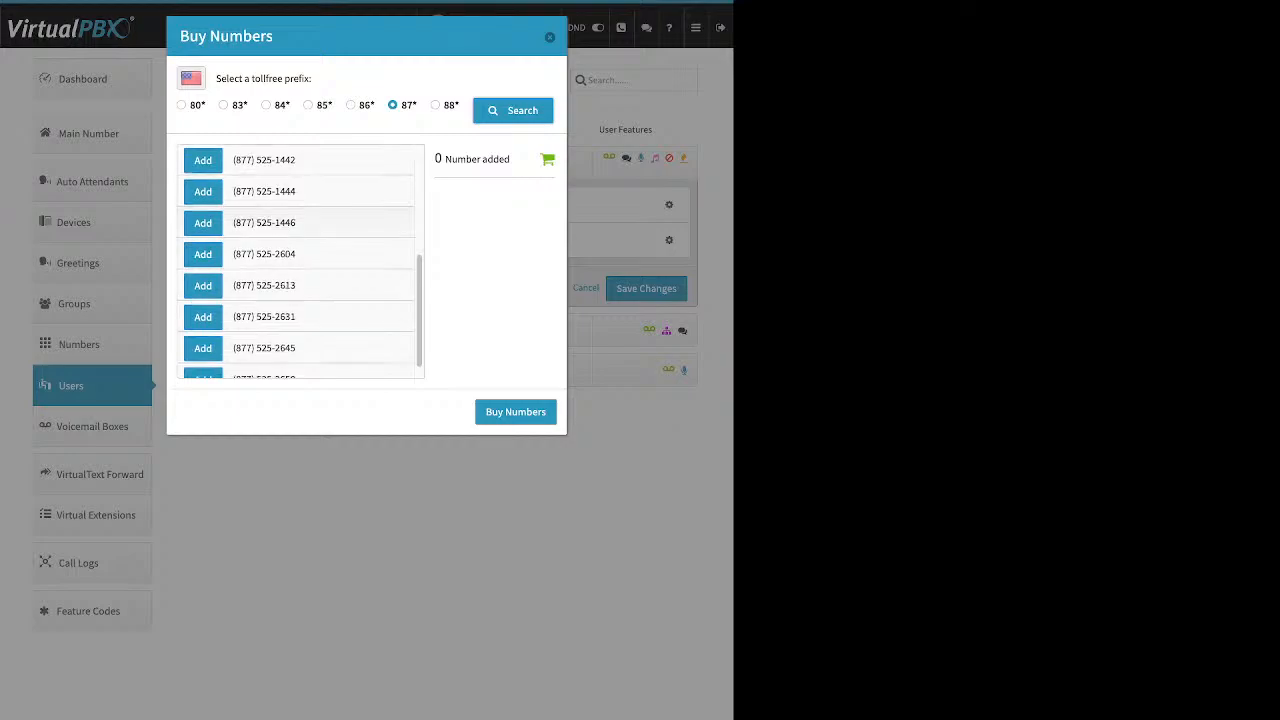
scroll(300, 260, down, 10)
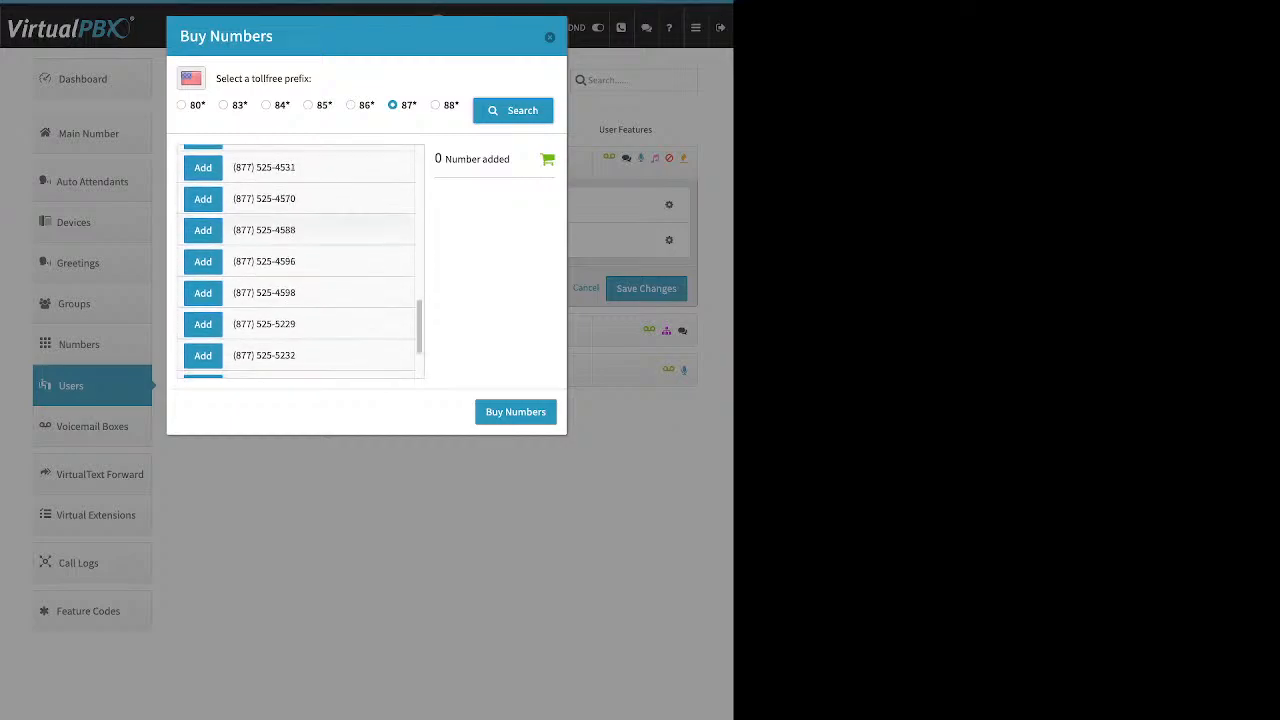
click(203, 262)
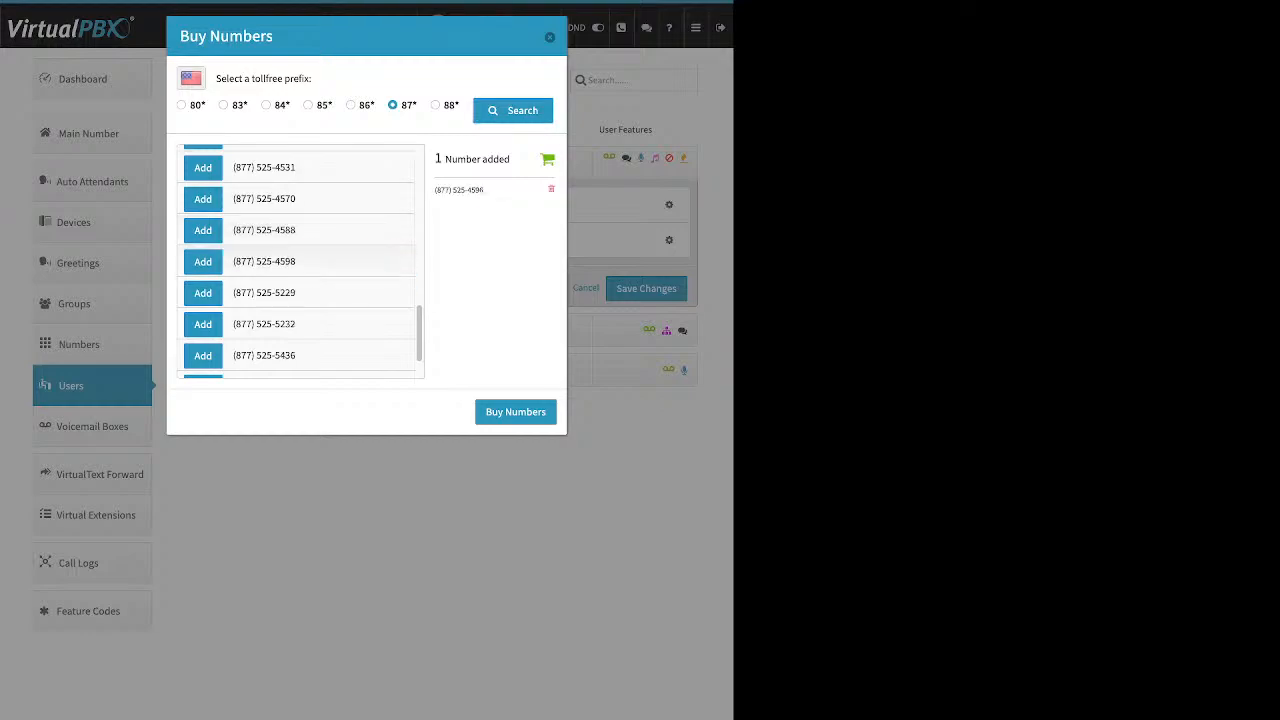
scroll(300, 260, down, 5)
click(203, 334)
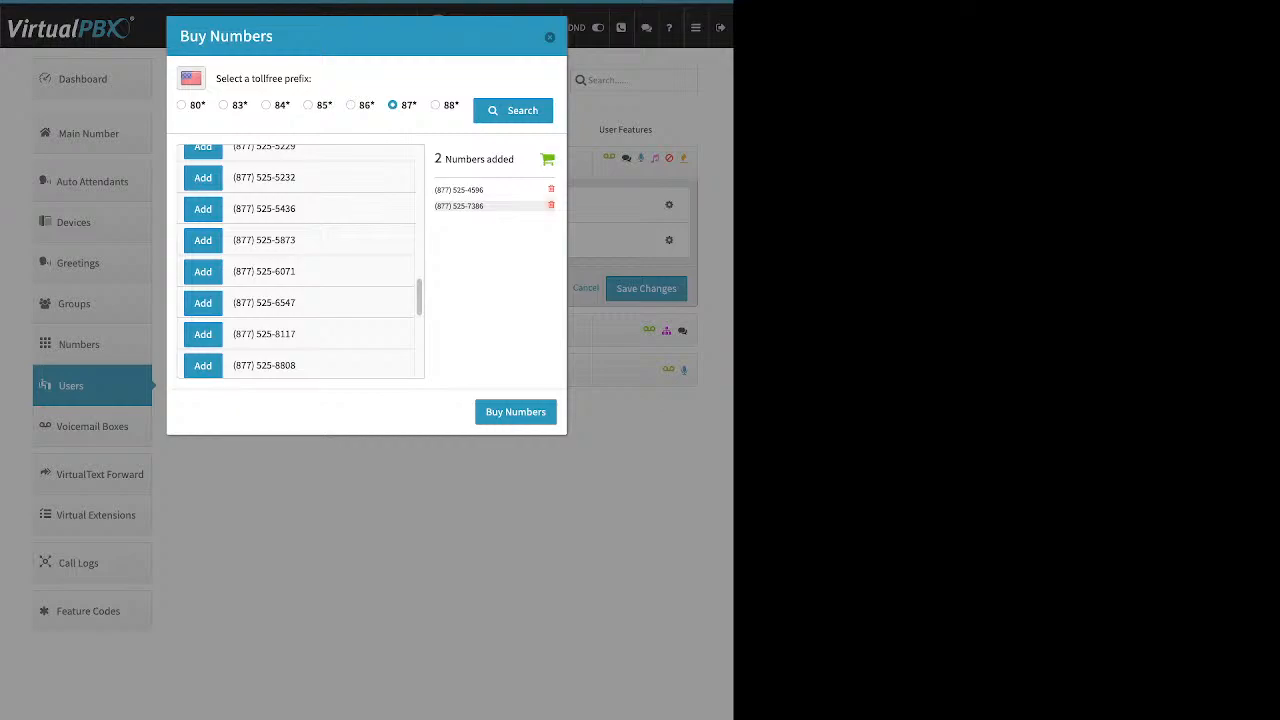
click(516, 412)
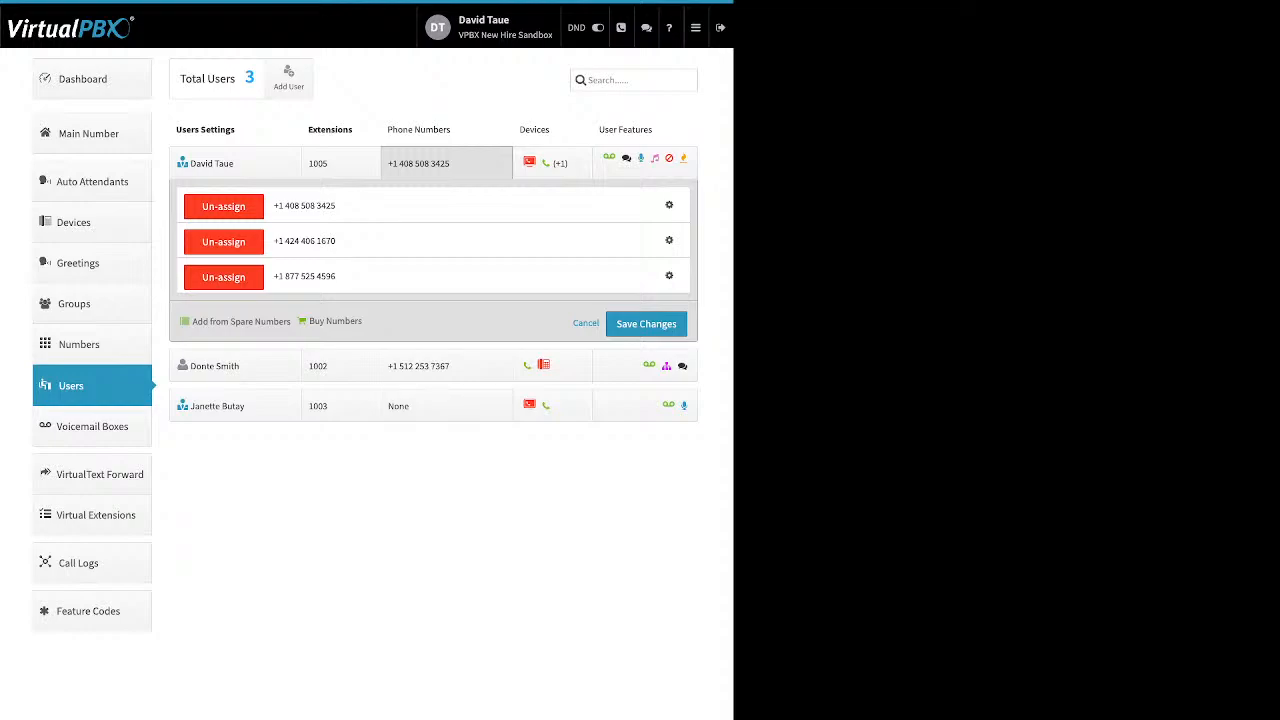
Step: Open the Buy Numbers menu under the user to choose between Local and Toll-free numbers
click(335, 321)
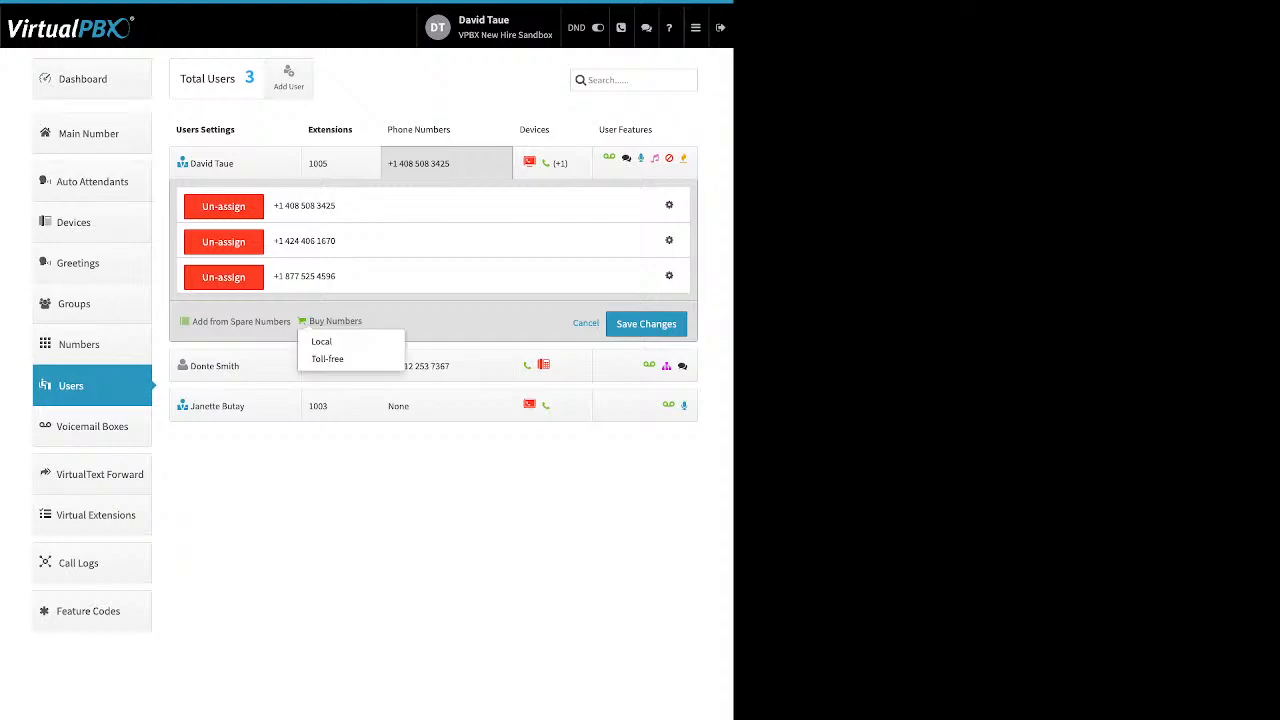
Step: Search available local numbers for area codes 310, then 323, then 602
click(330, 341)
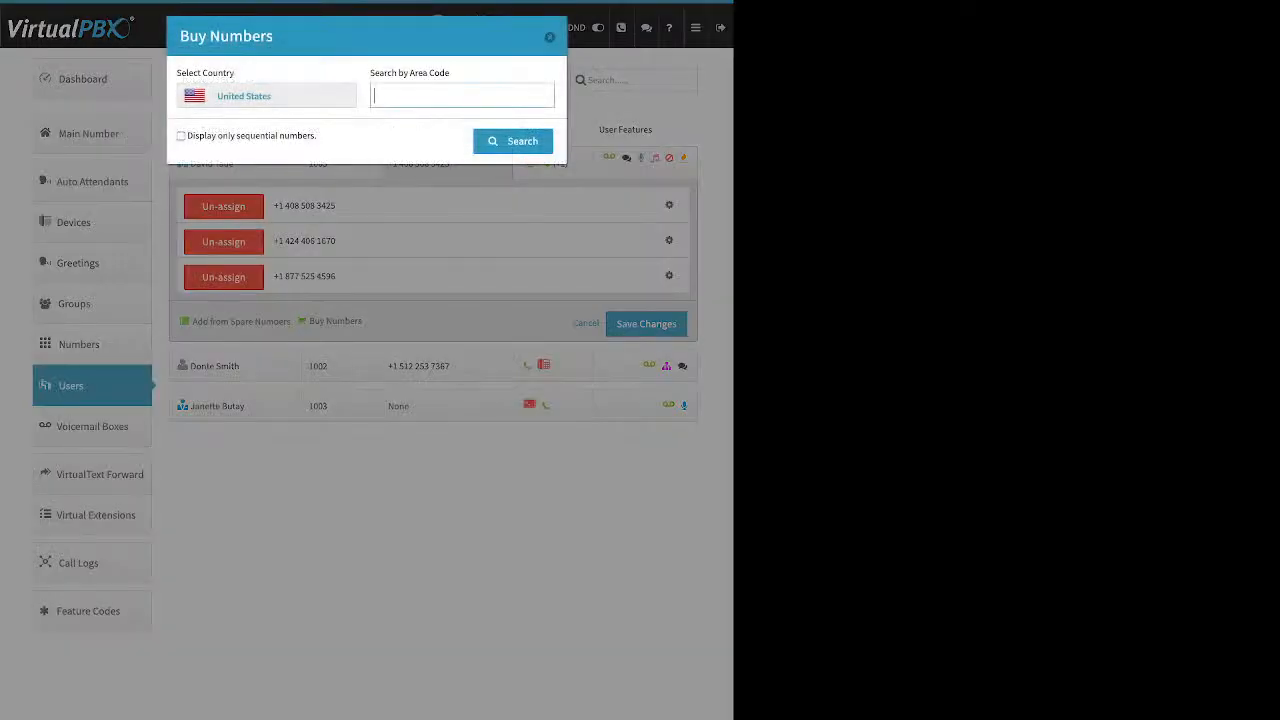
text(310)
key(Return)
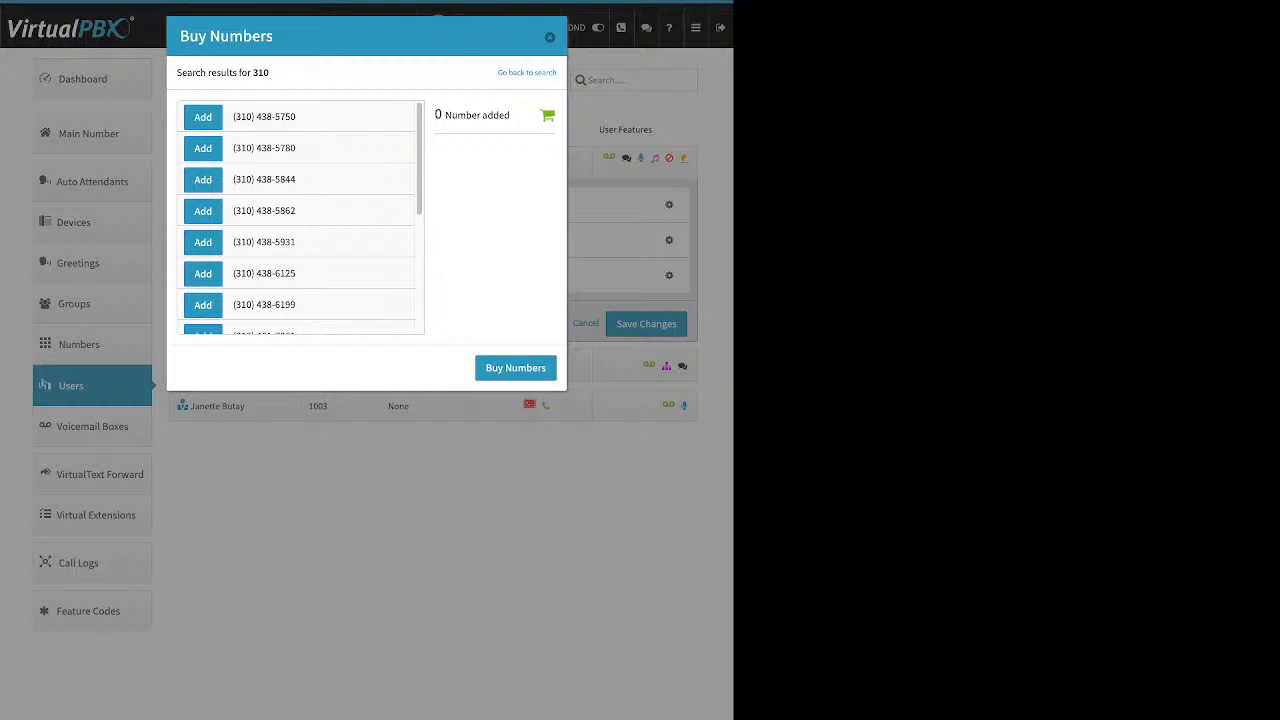
click(527, 73)
double_click(384, 96)
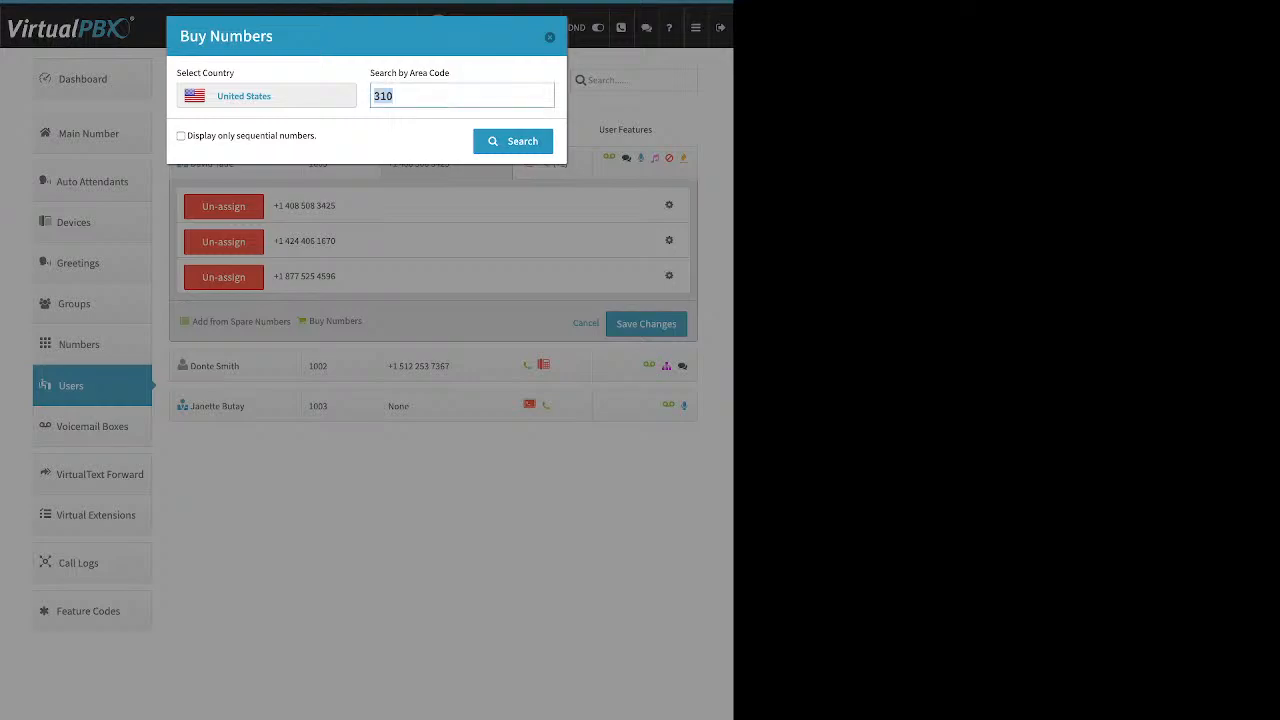
text(323)
key(Return)
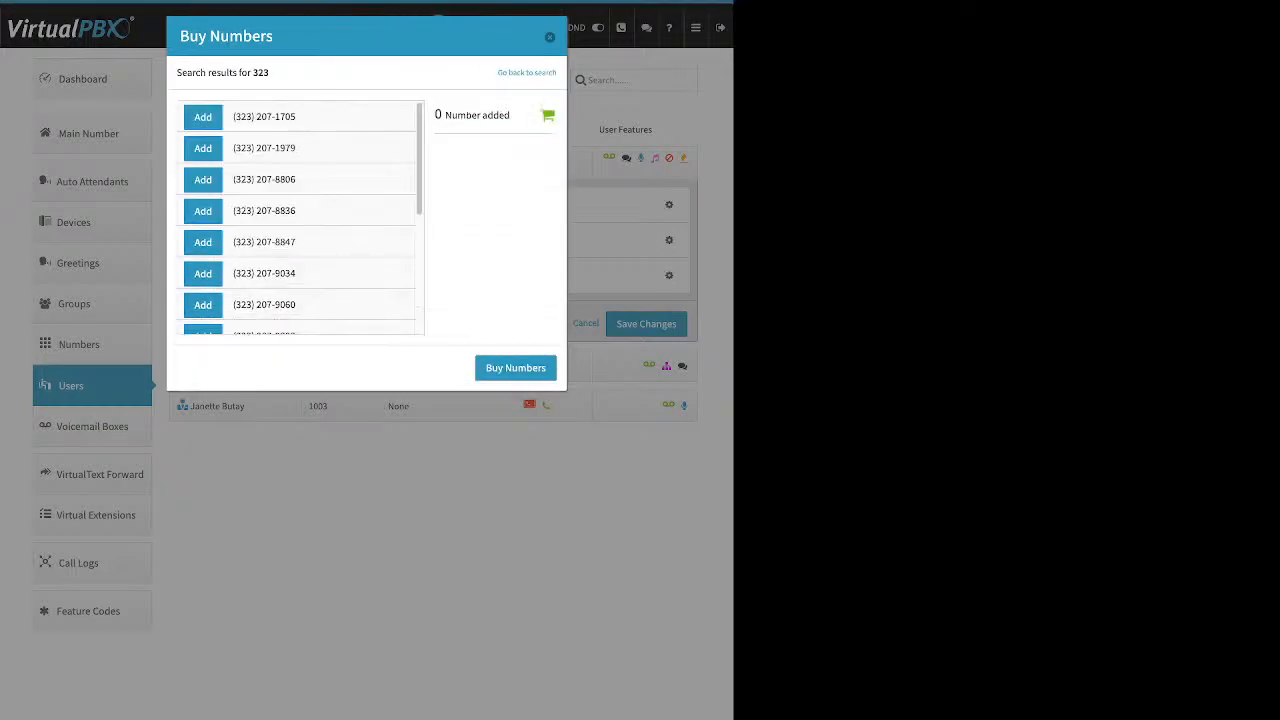
click(527, 73)
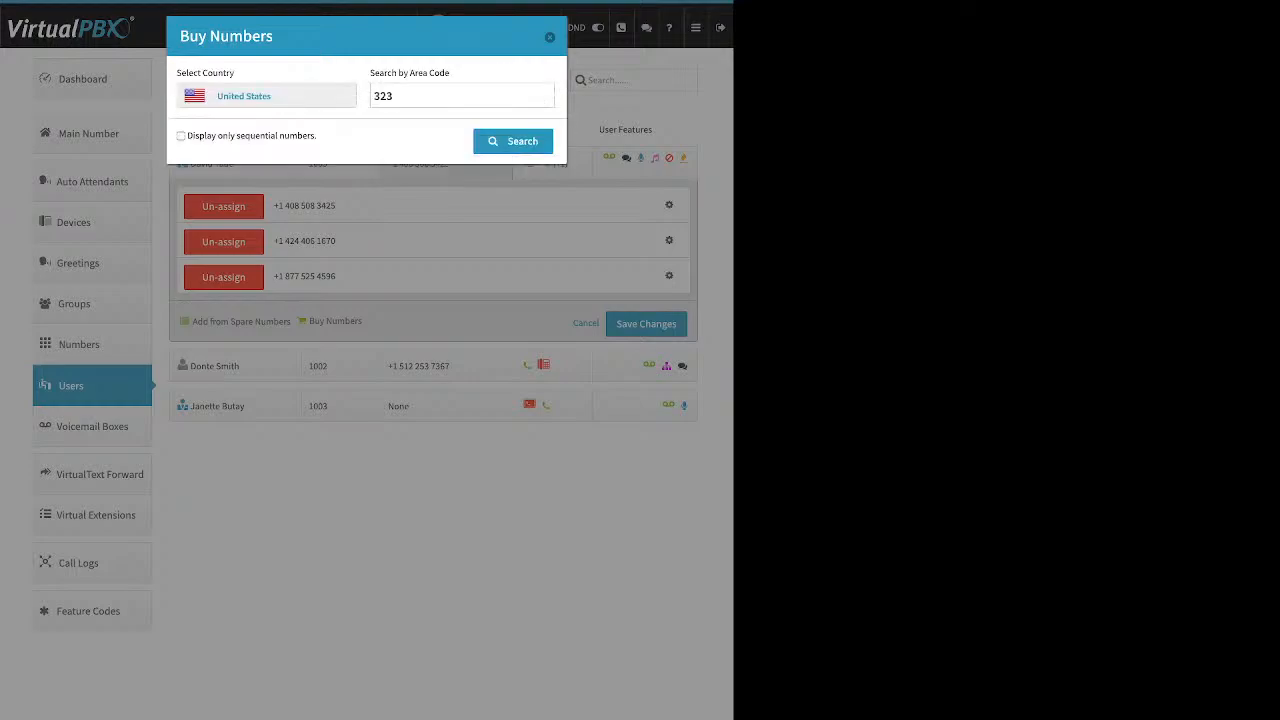
double_click(384, 96)
text(602)
key(Return)
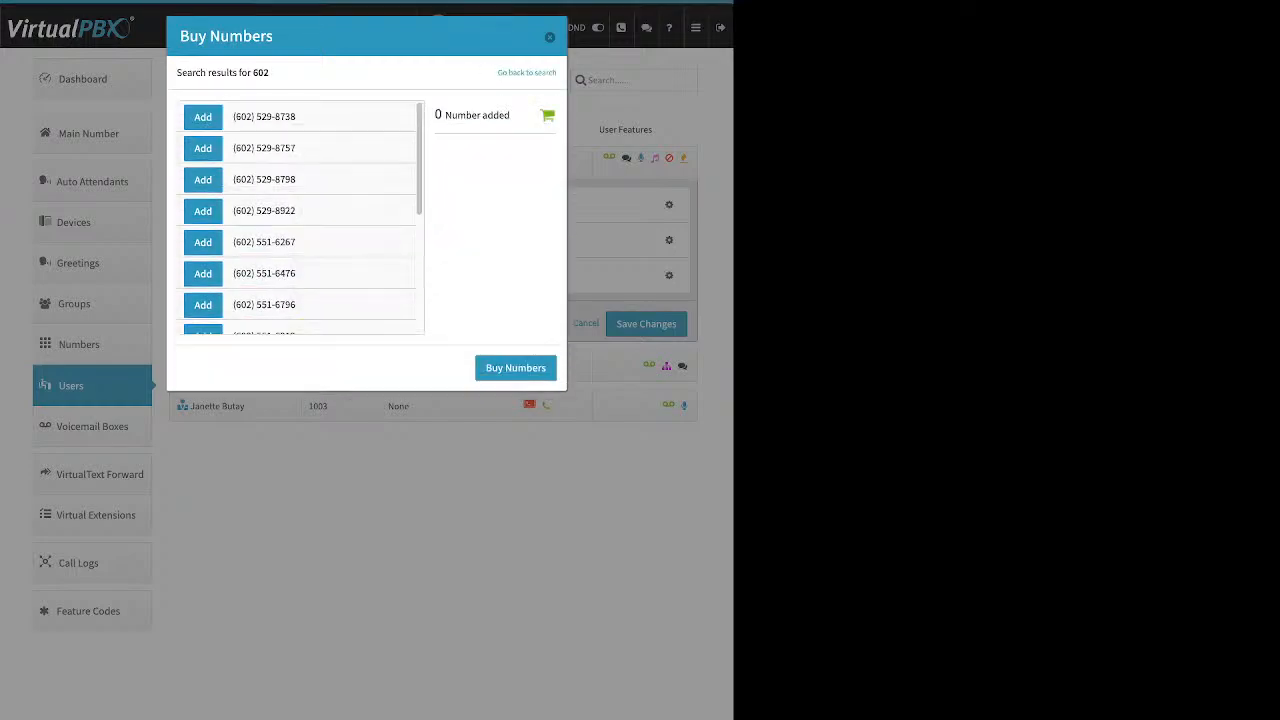
click(527, 73)
click(393, 96)
key(ctrl+a)
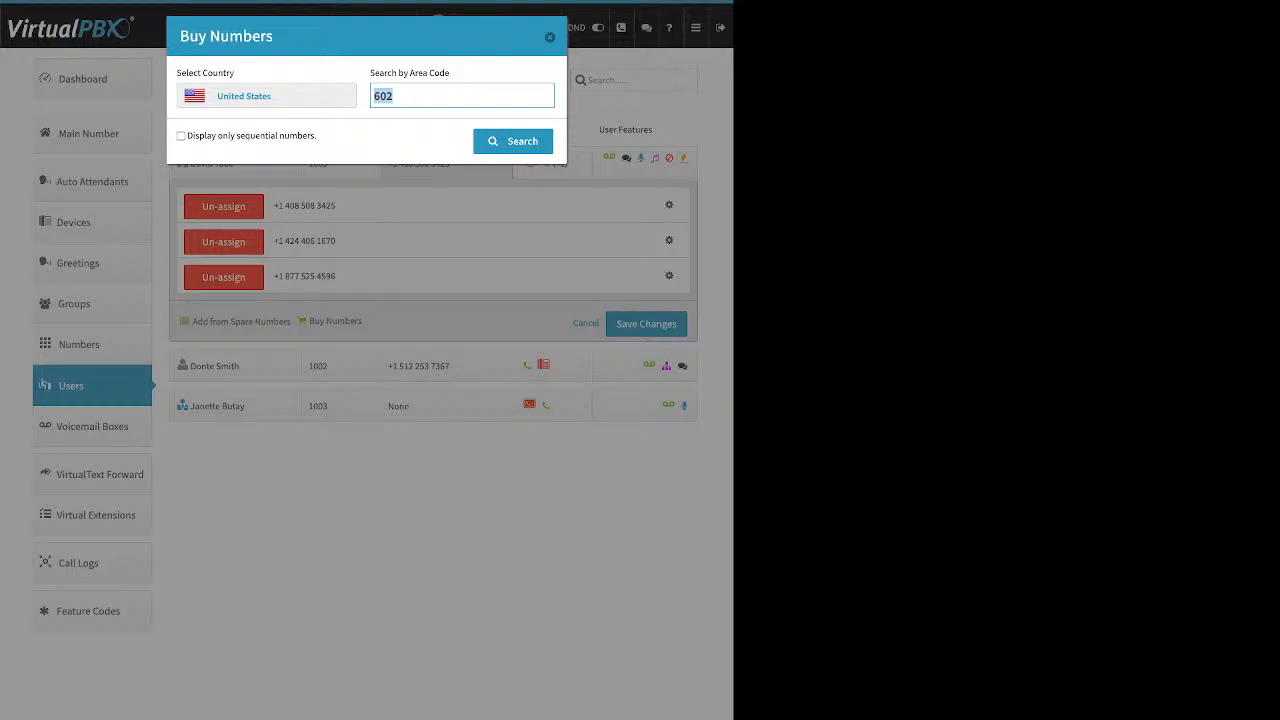
key(Return)
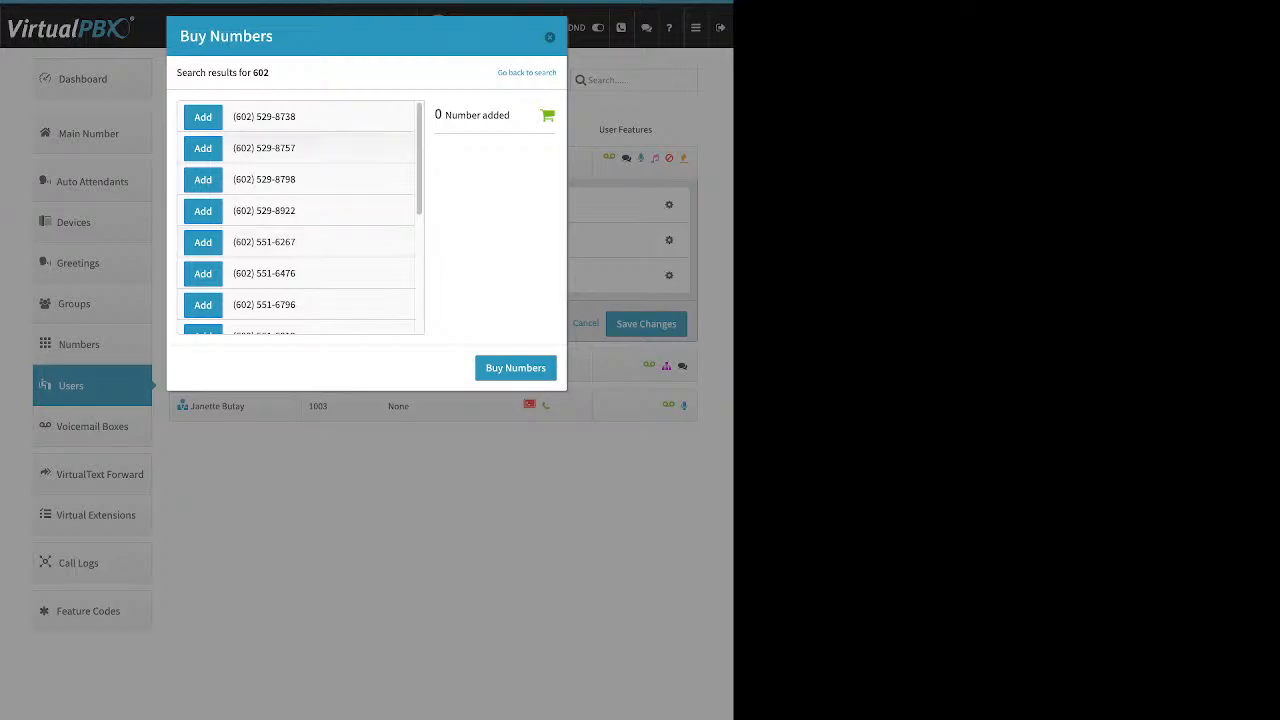
click(203, 179)
click(516, 368)
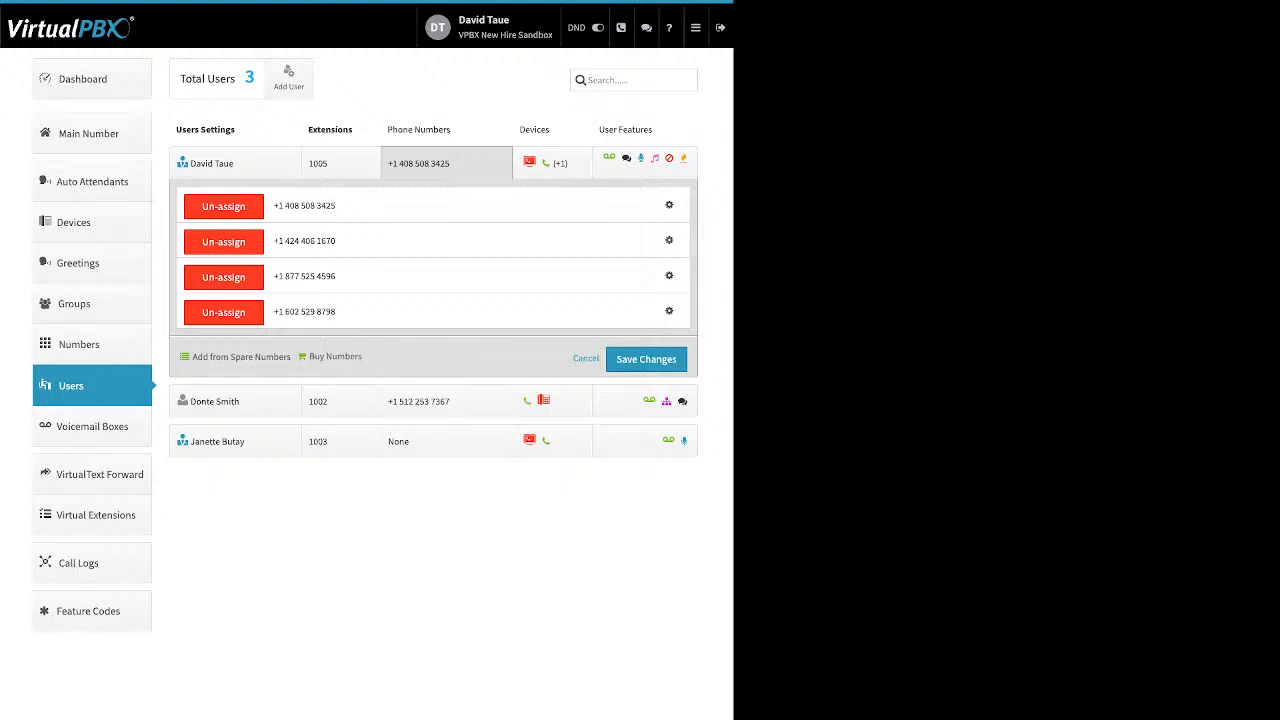
click(669, 205)
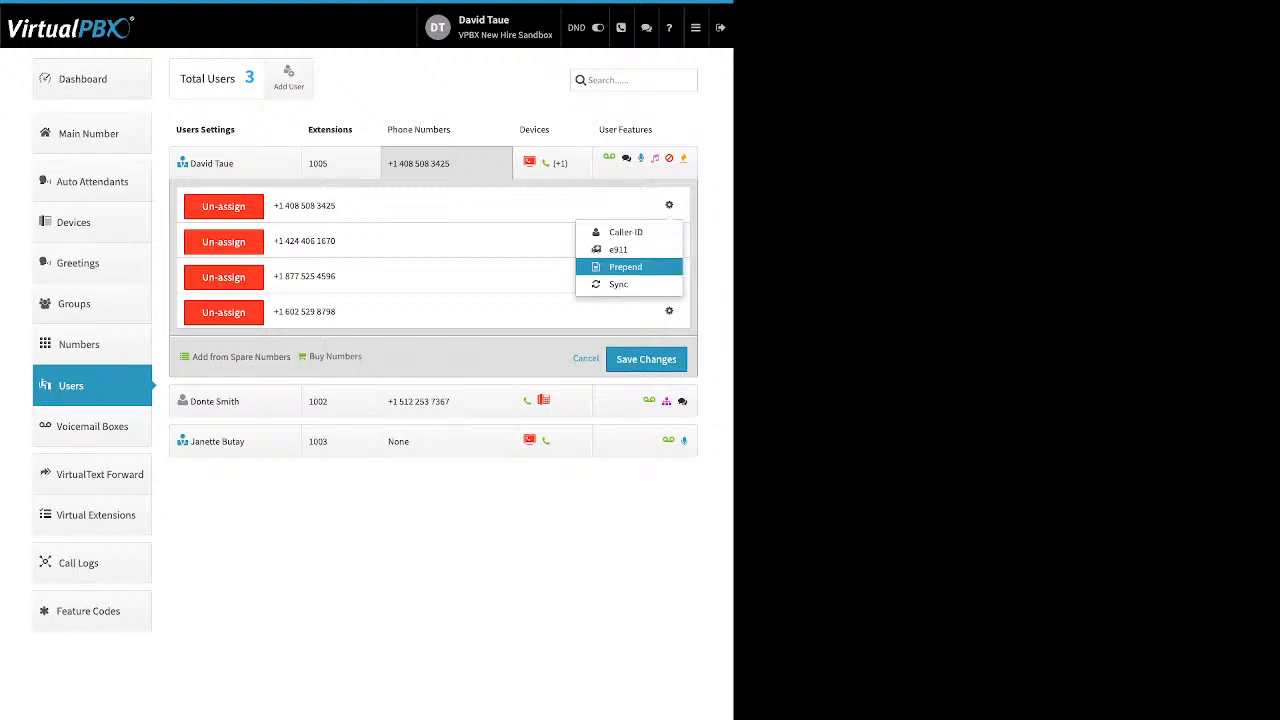
click(626, 232)
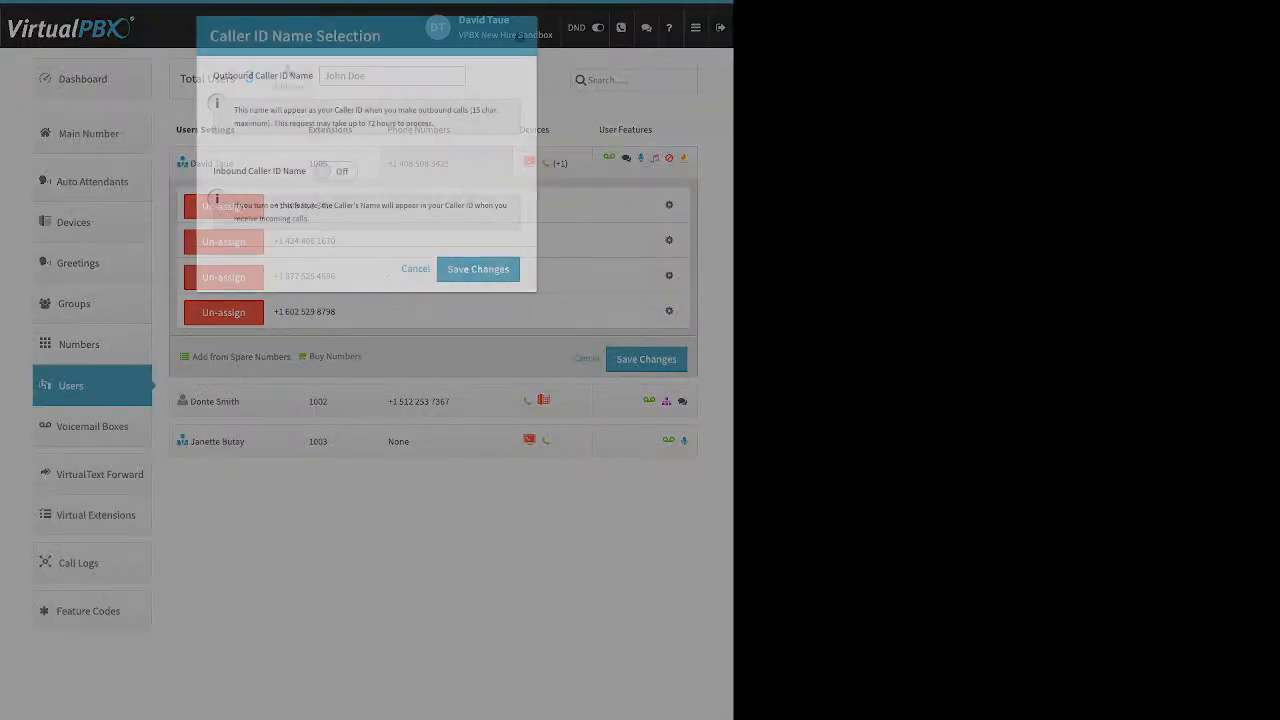
triple_click(263, 76)
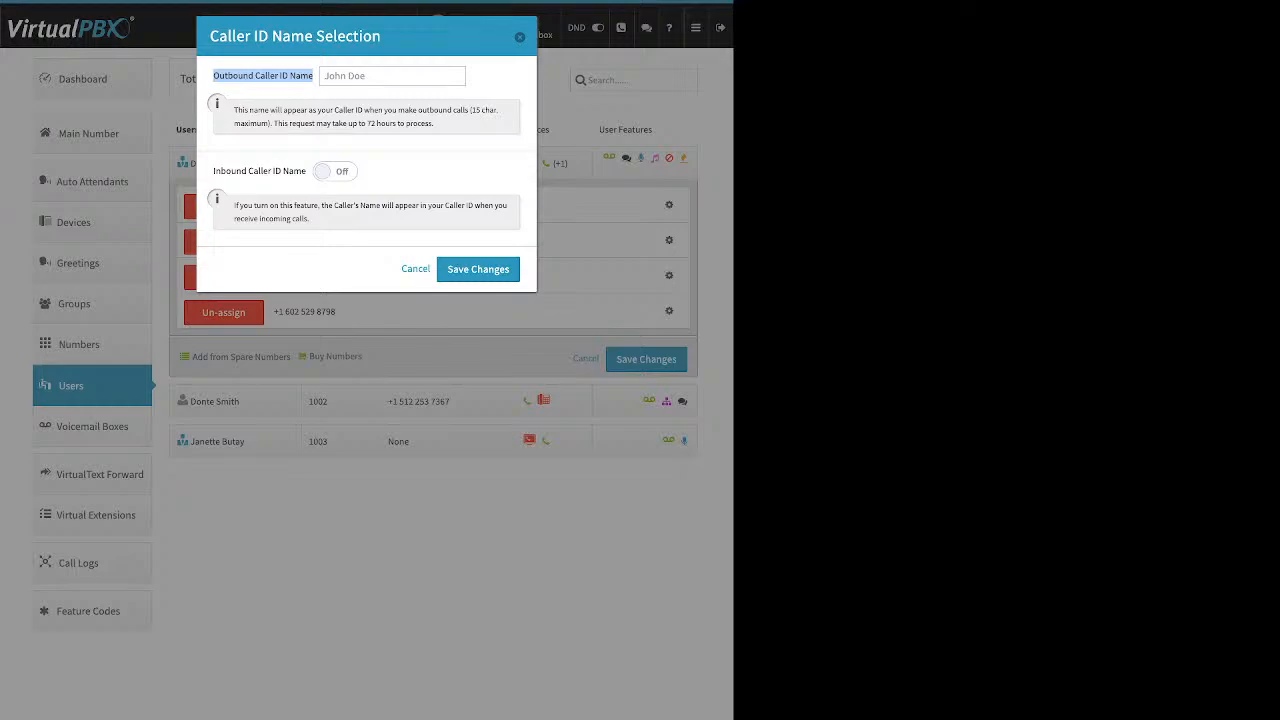
Step: Switch Inbound Caller ID Name to On in the Caller ID Name Selection dialog
click(300, 84)
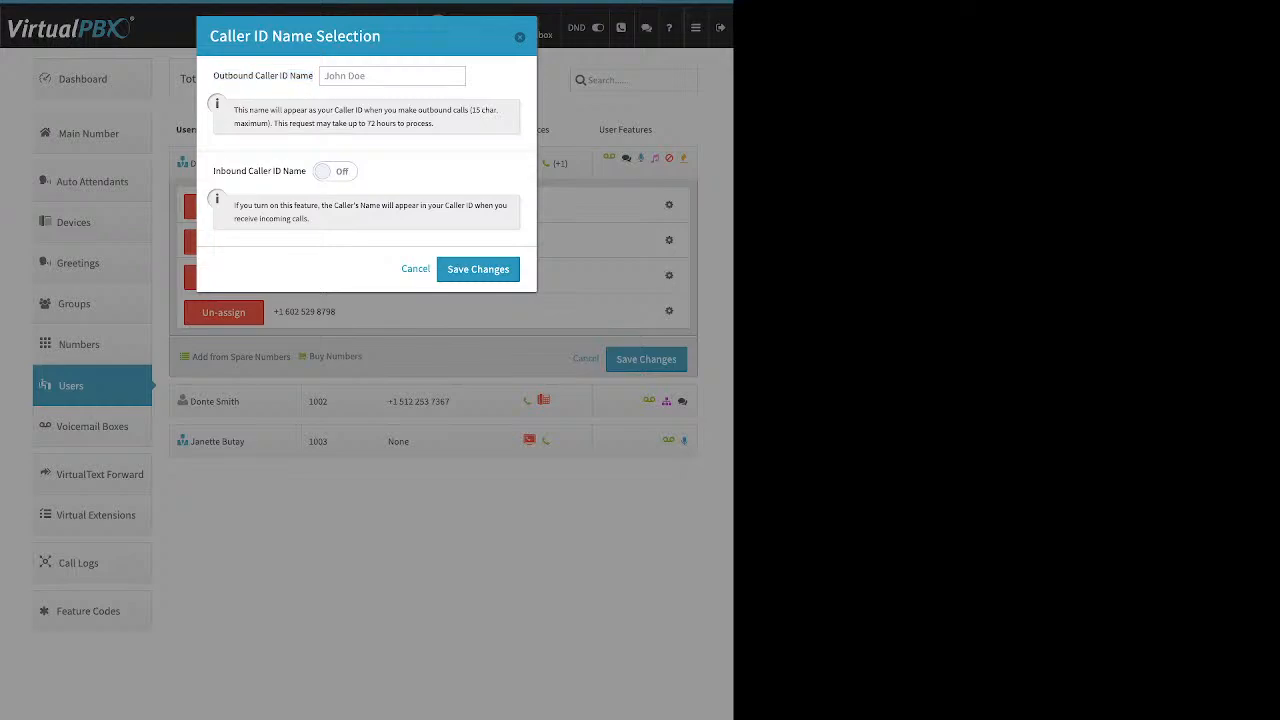
drag(213, 171, 306, 171)
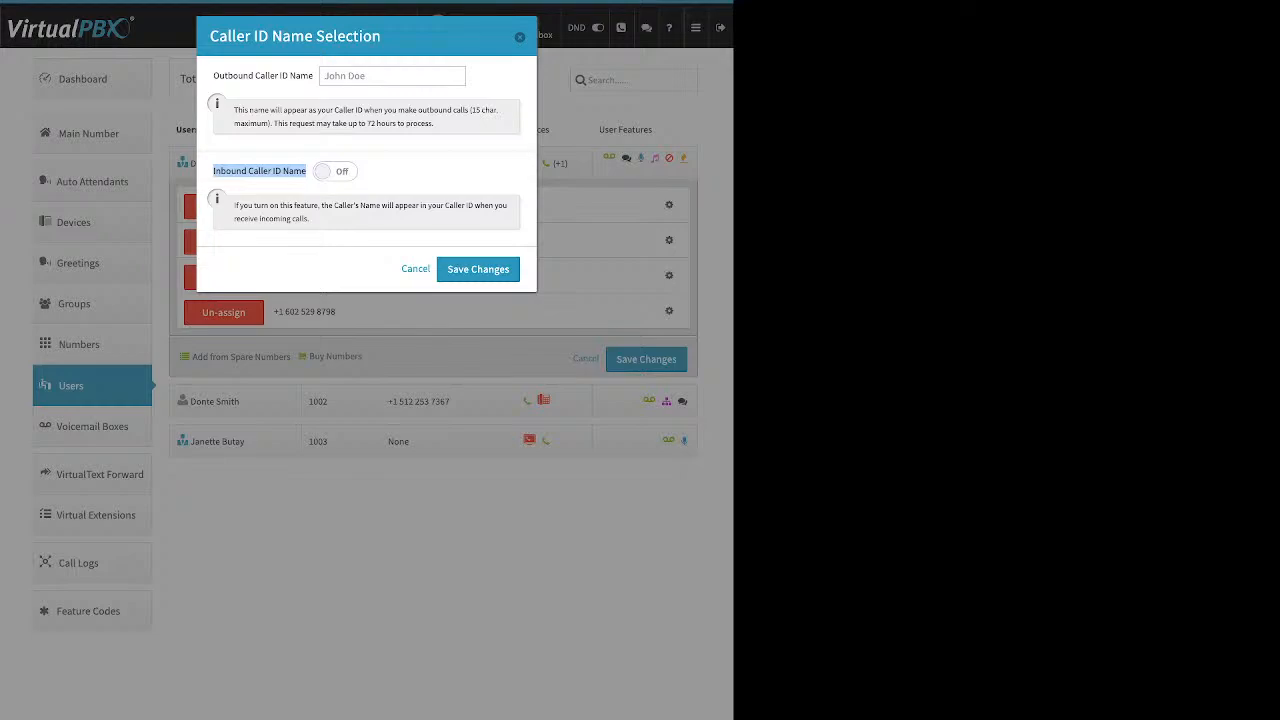
click(334, 171)
Step: Save the caller ID name settings, then review and dismiss the first number's empty e911 location form
click(519, 37)
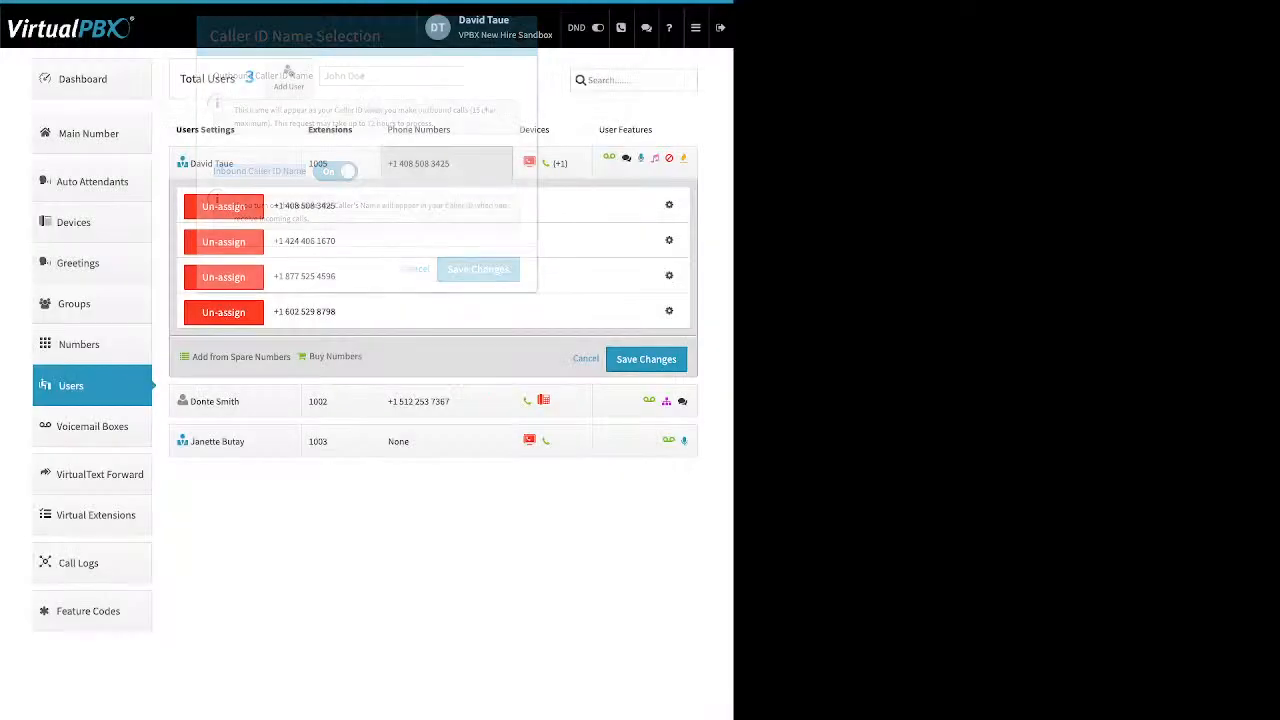
click(669, 205)
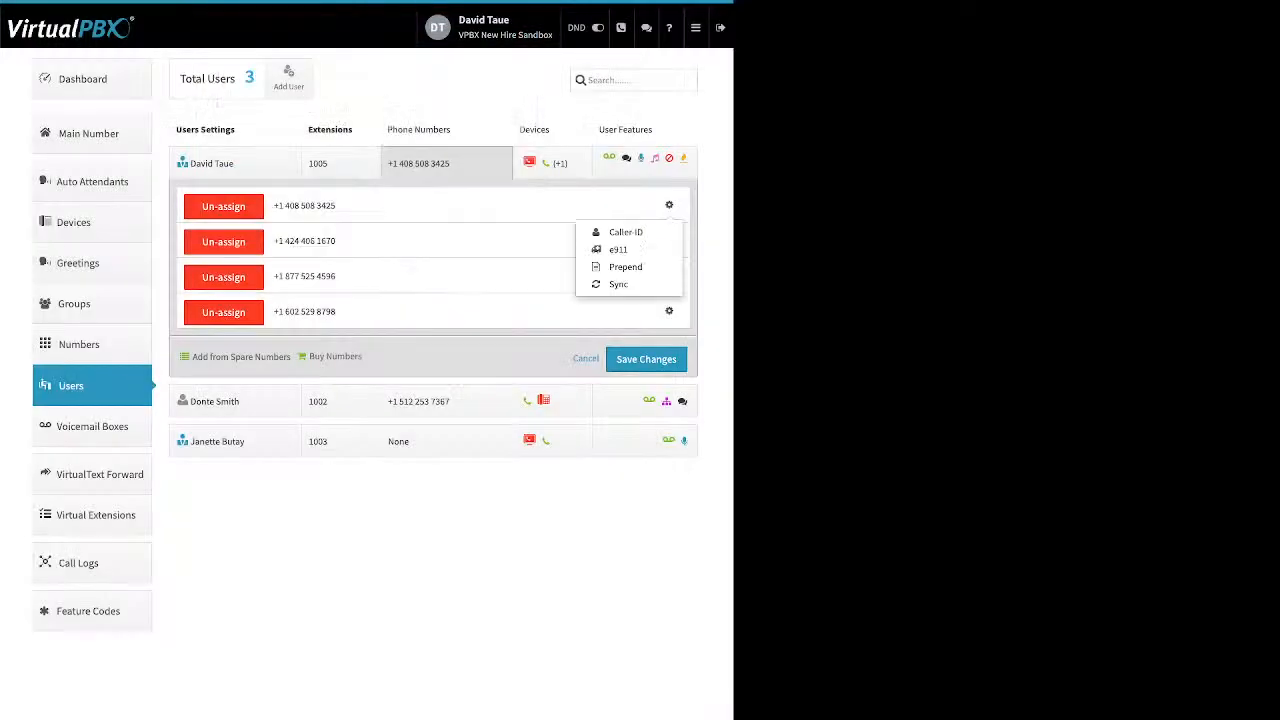
click(618, 249)
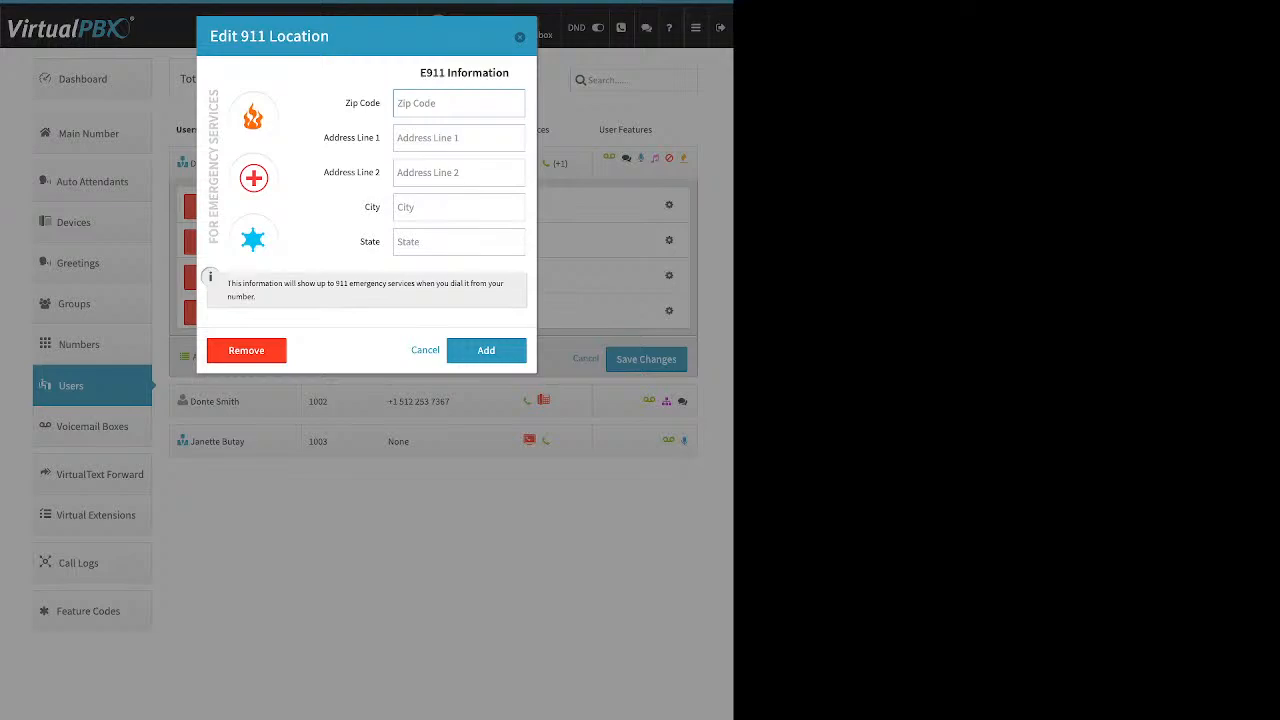
key(Escape)
click(669, 241)
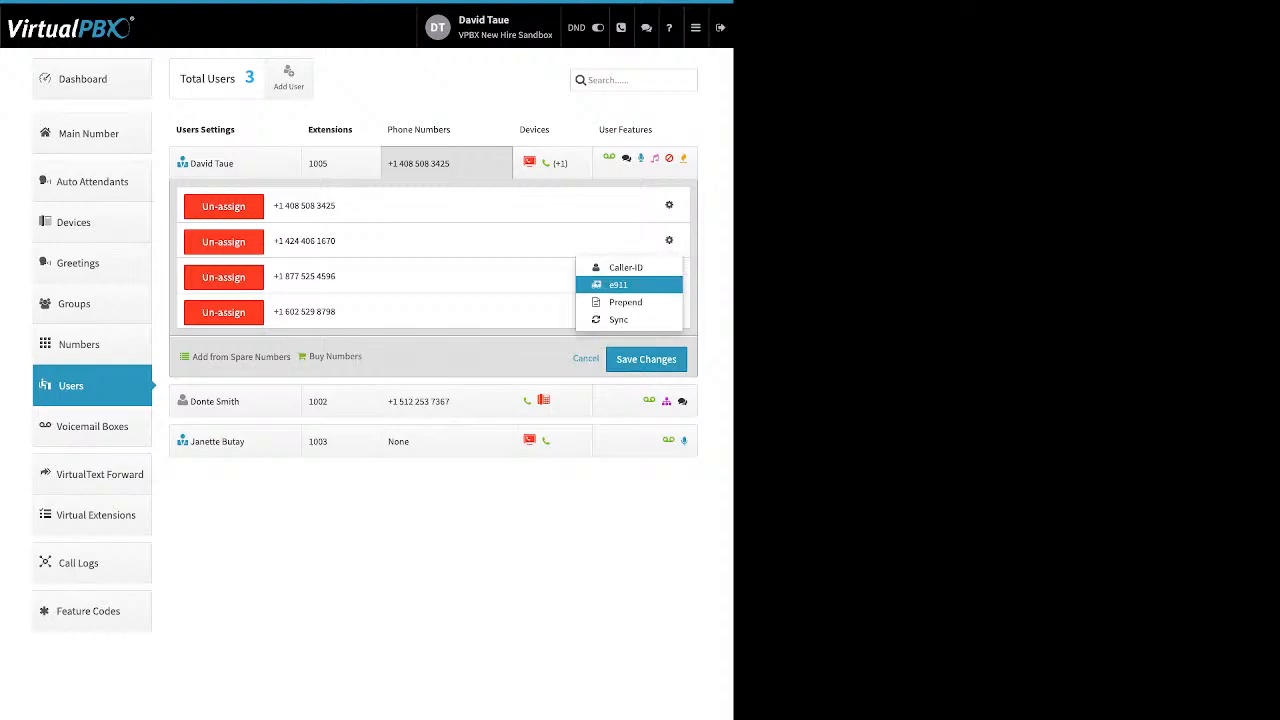
Step: Set the second number's Text to prepend to 'direct' and save it
click(625, 302)
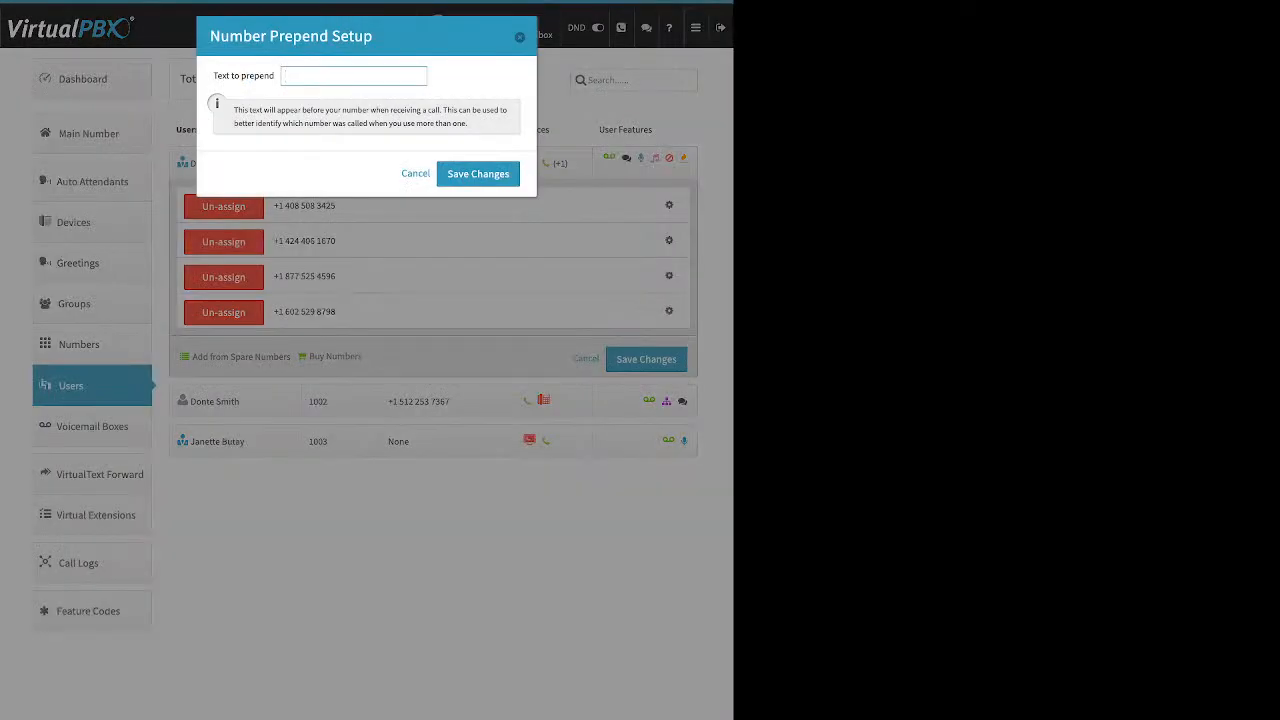
triple_click(244, 76)
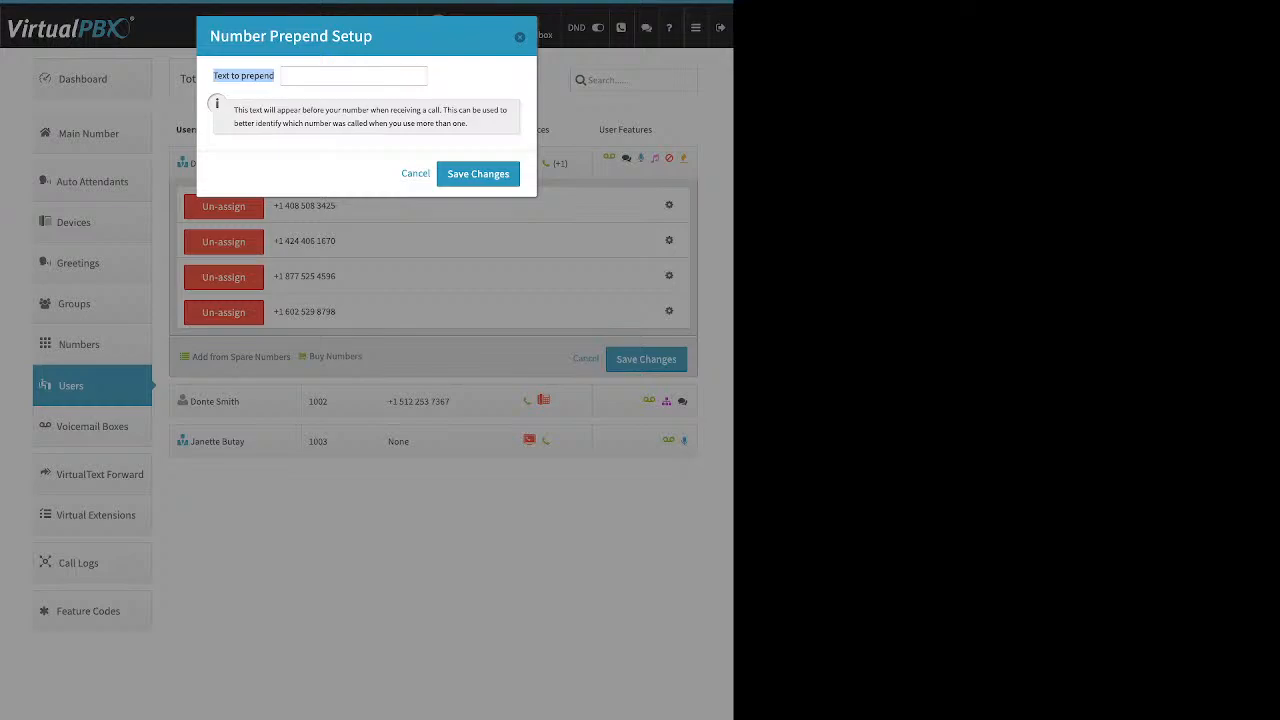
click(353, 76)
text(direct)
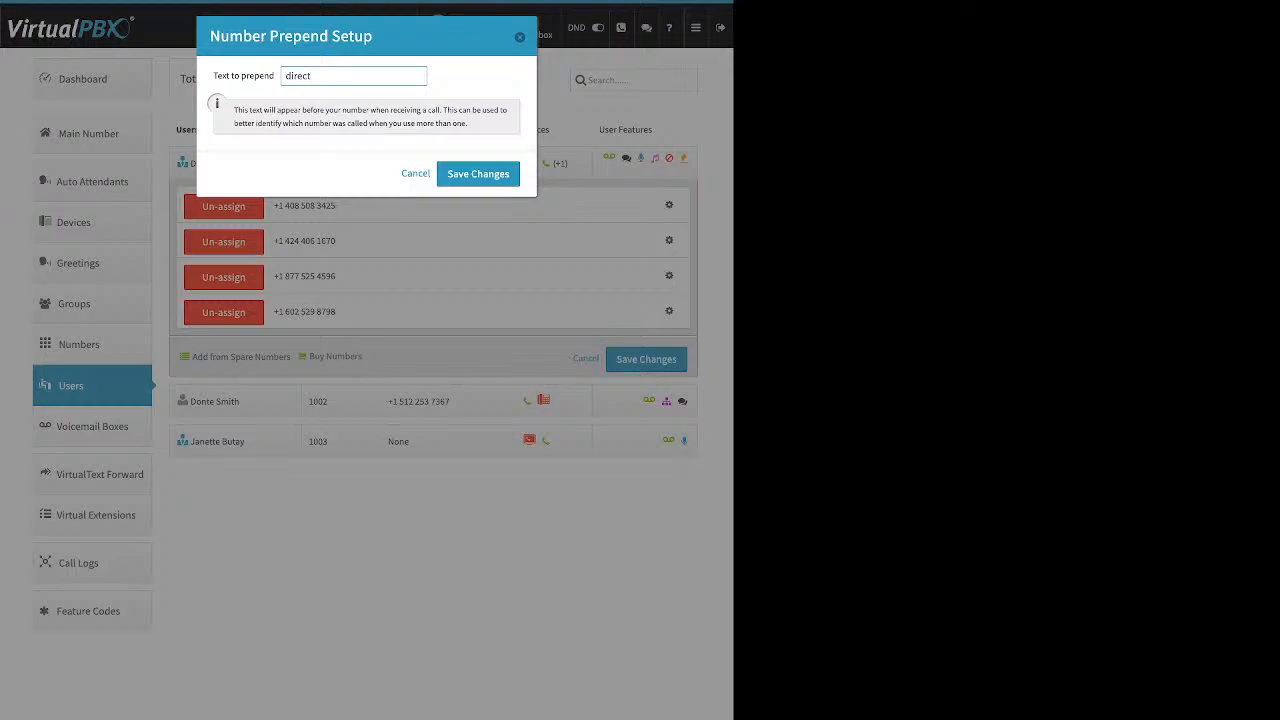
key(Return)
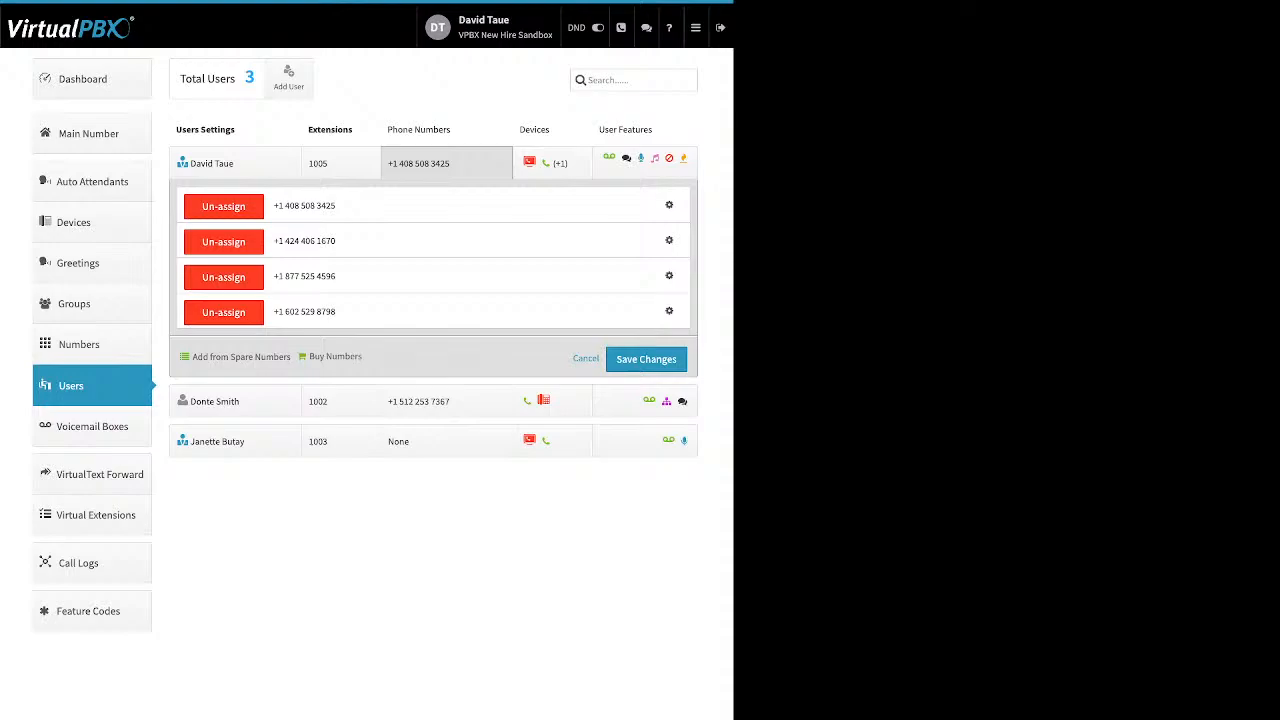
Step: Collapse the numbers panel and show the second user's two devices with the new-device type options
click(586, 358)
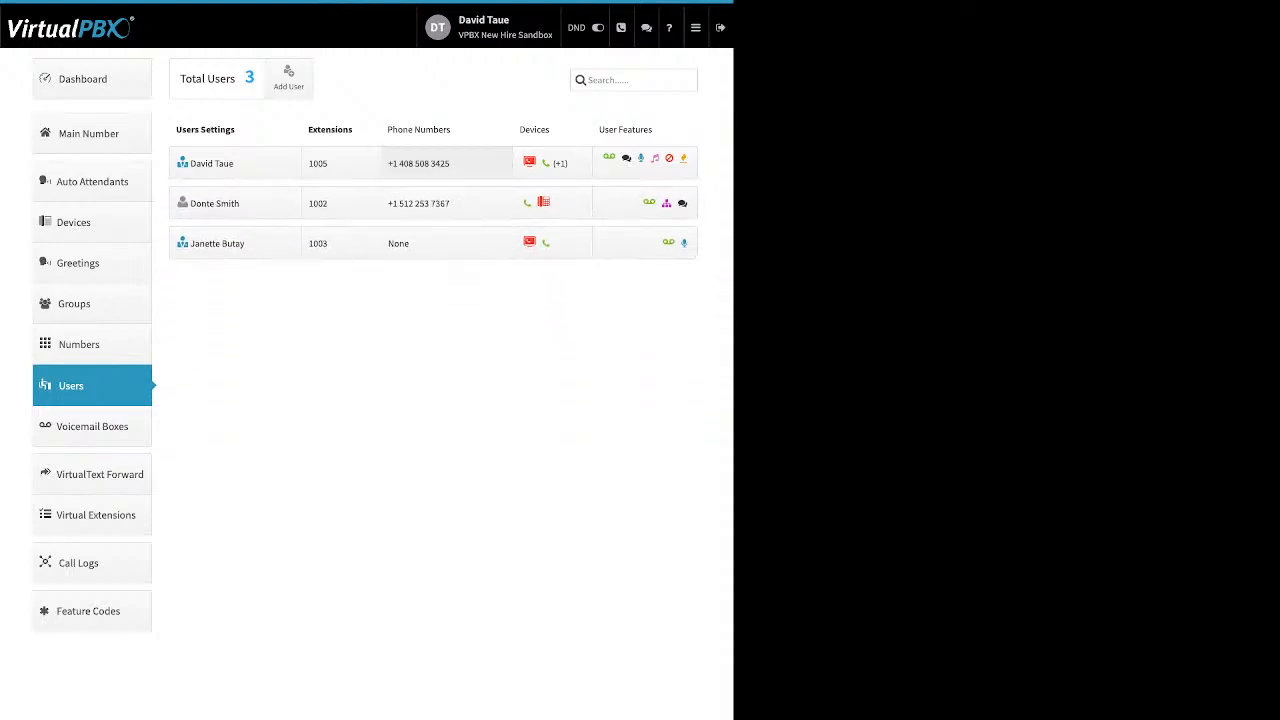
click(418, 163)
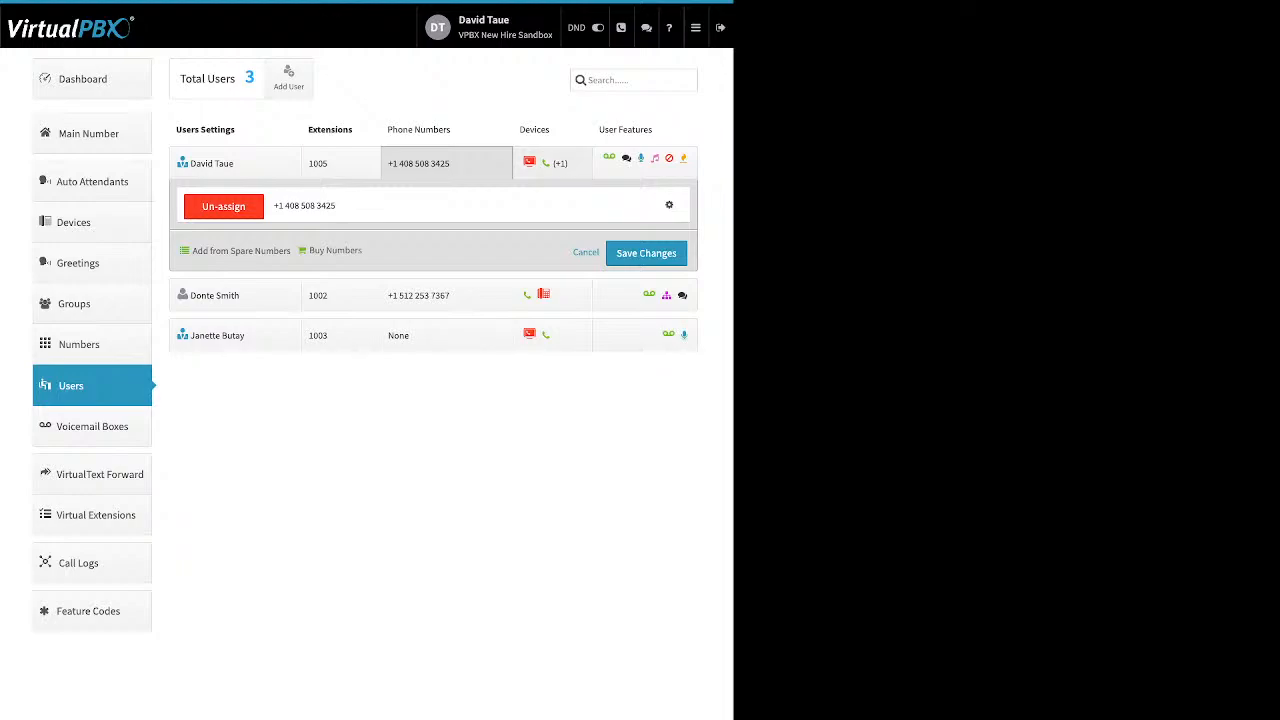
click(552, 163)
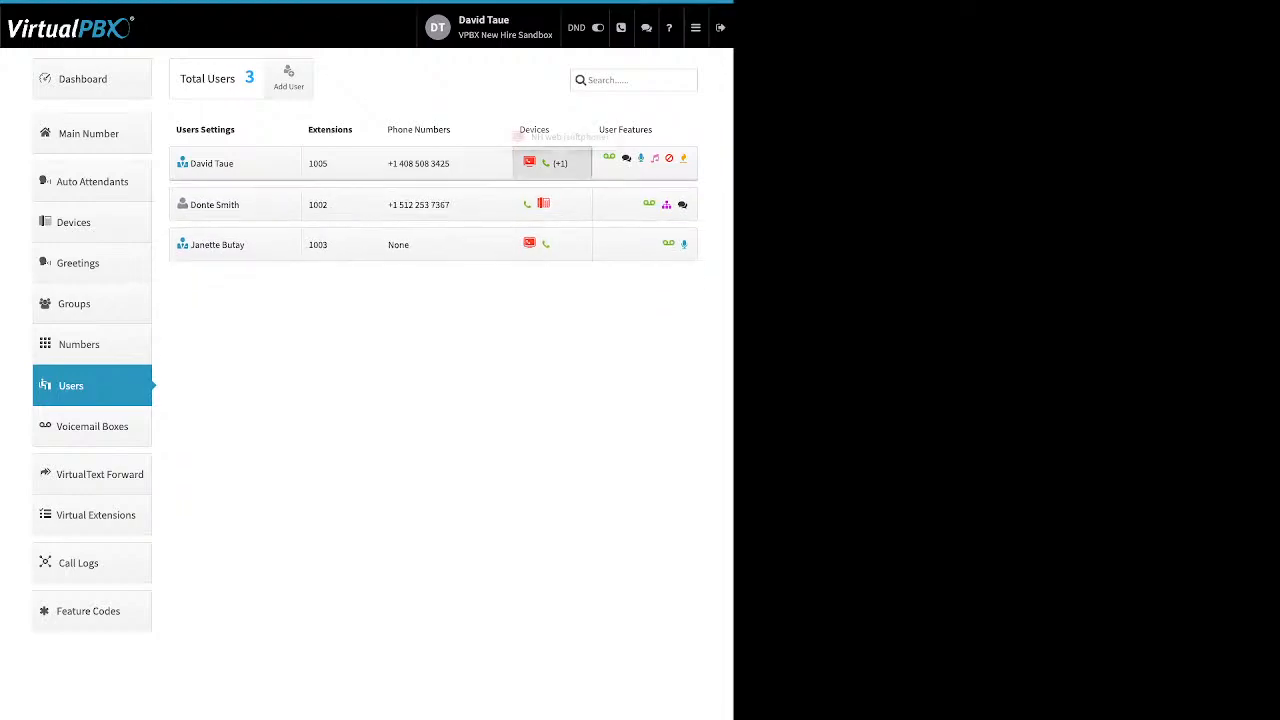
click(552, 204)
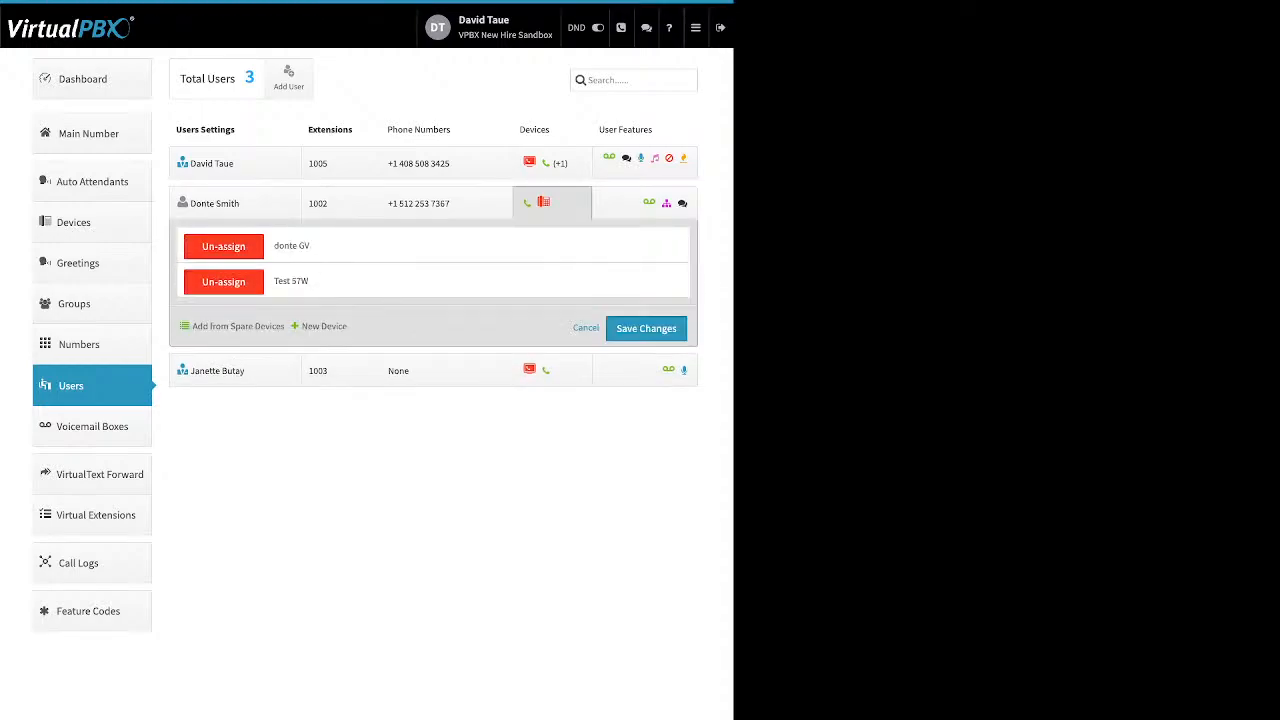
drag(191, 327, 346, 327)
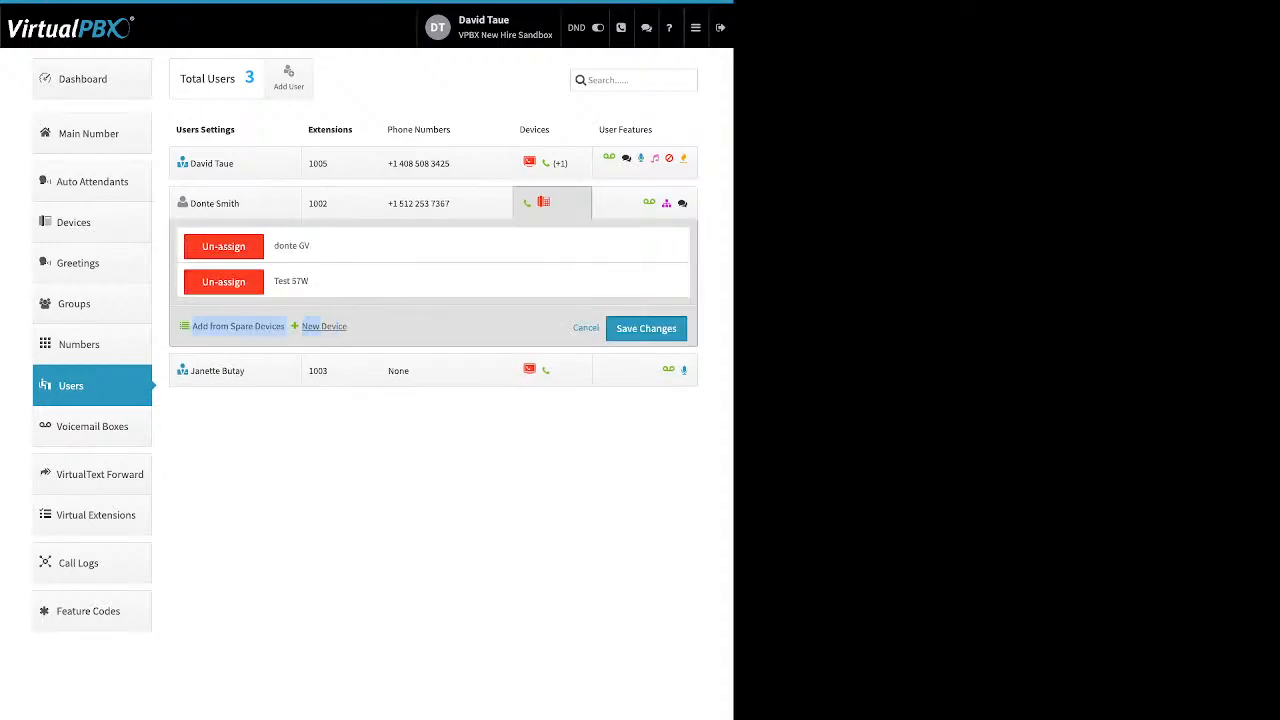
drag(191, 327, 331, 327)
click(324, 327)
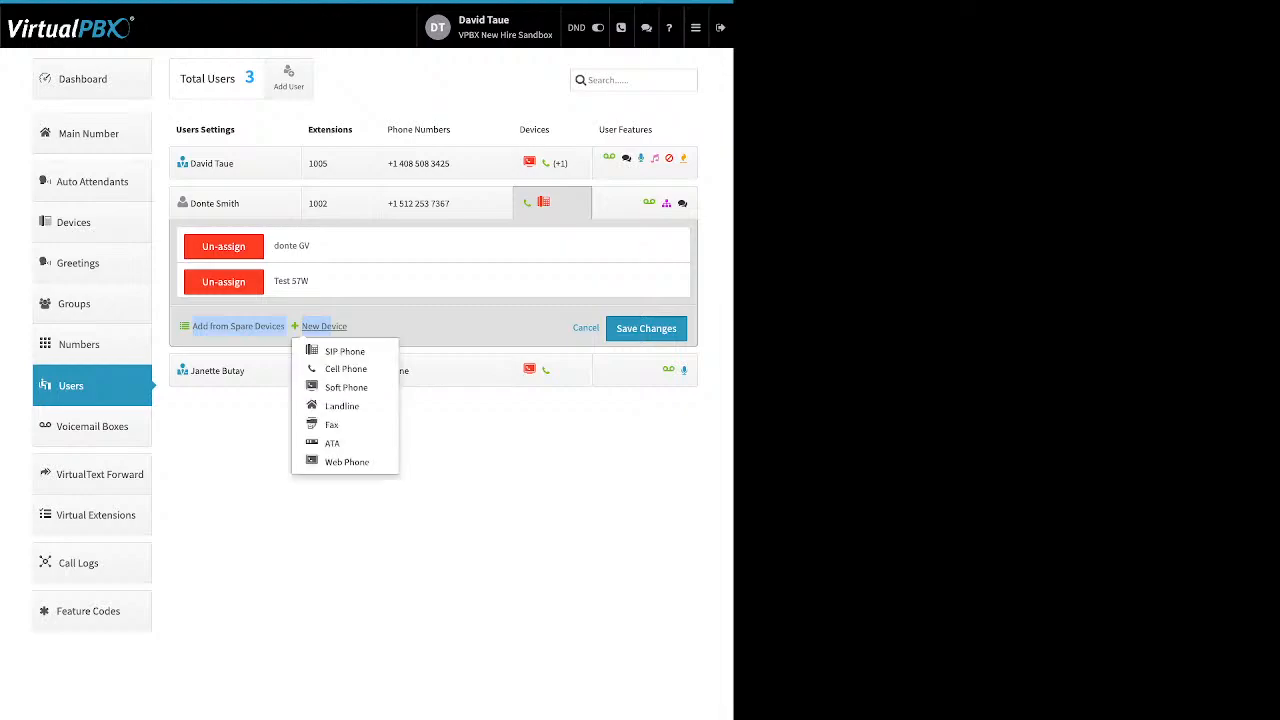
click(344, 351)
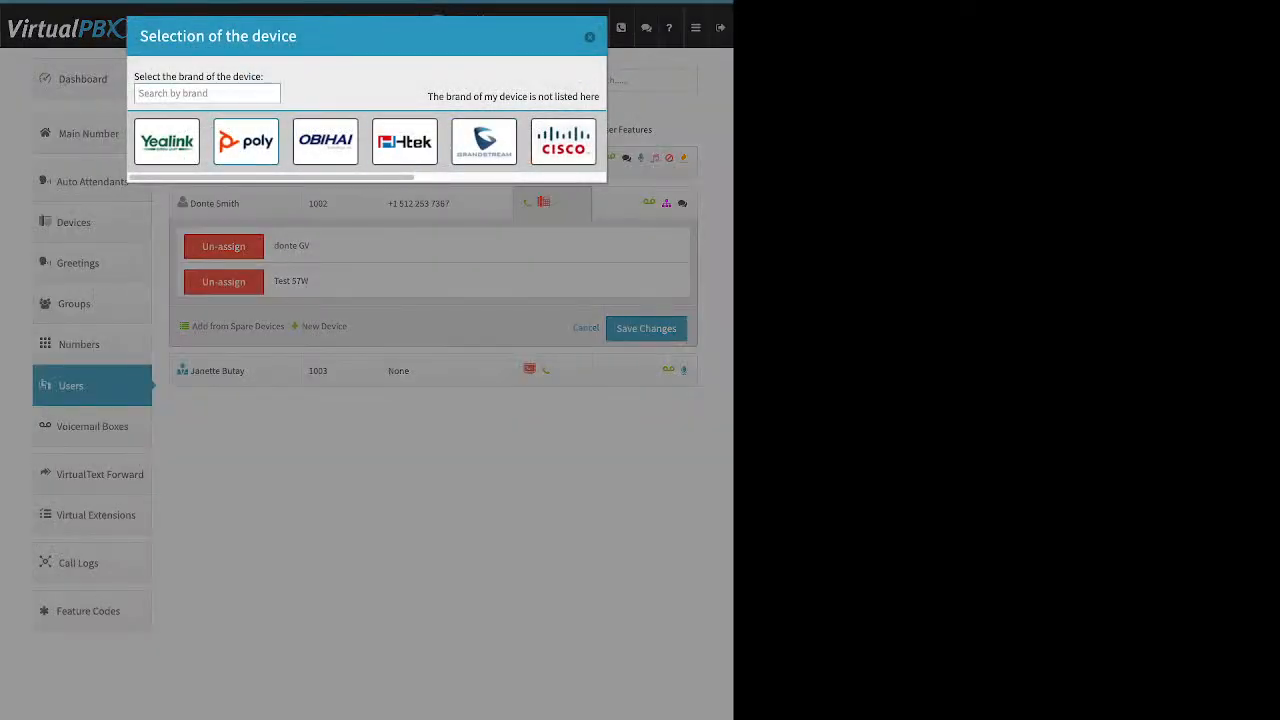
click(167, 141)
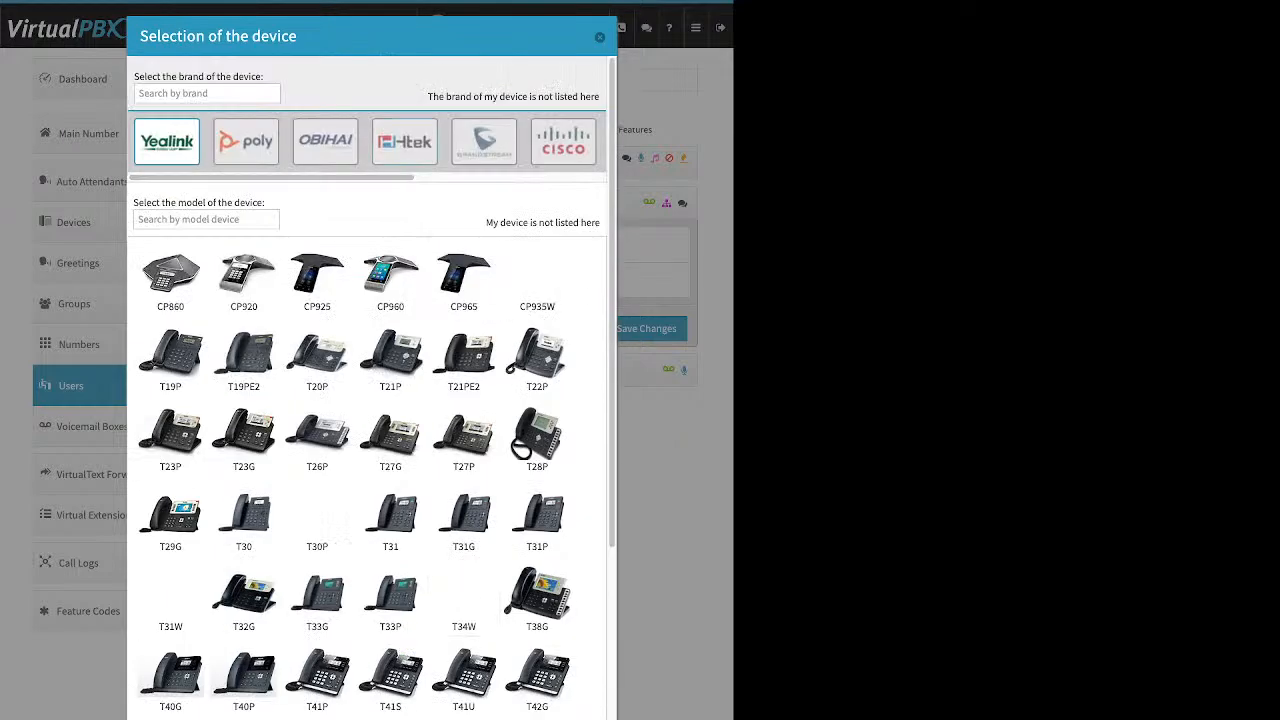
click(404, 141)
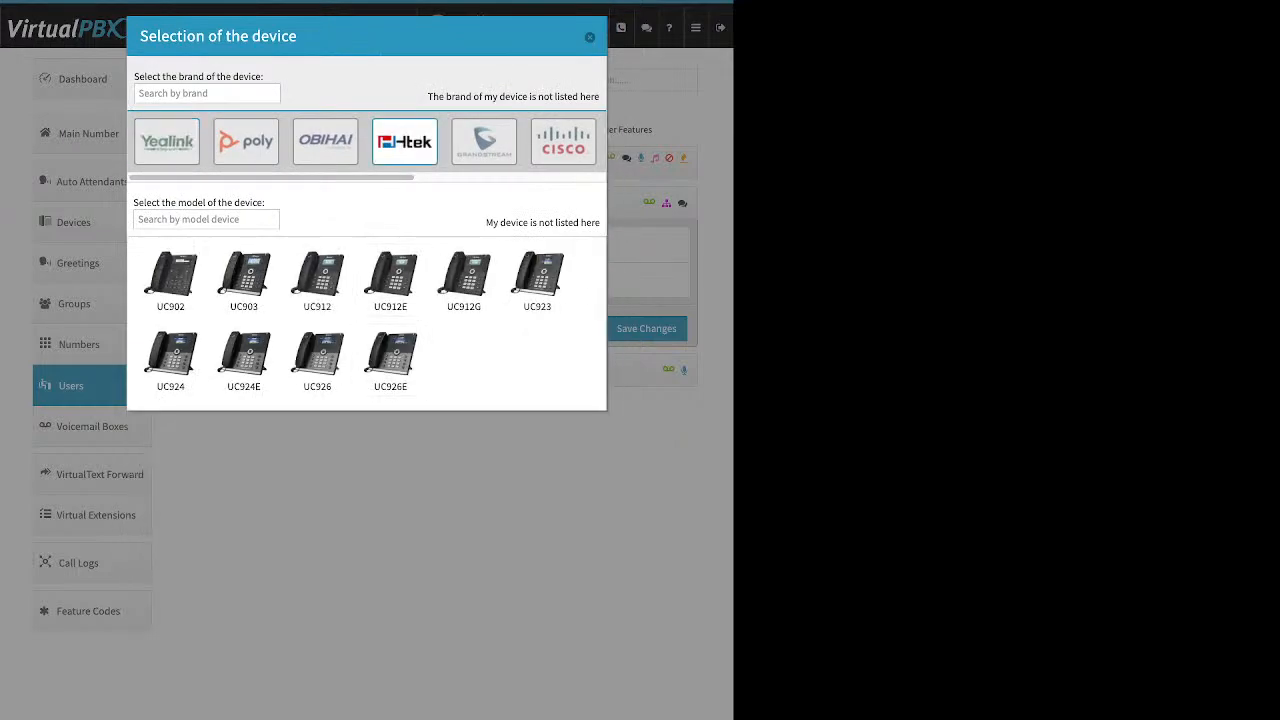
click(167, 141)
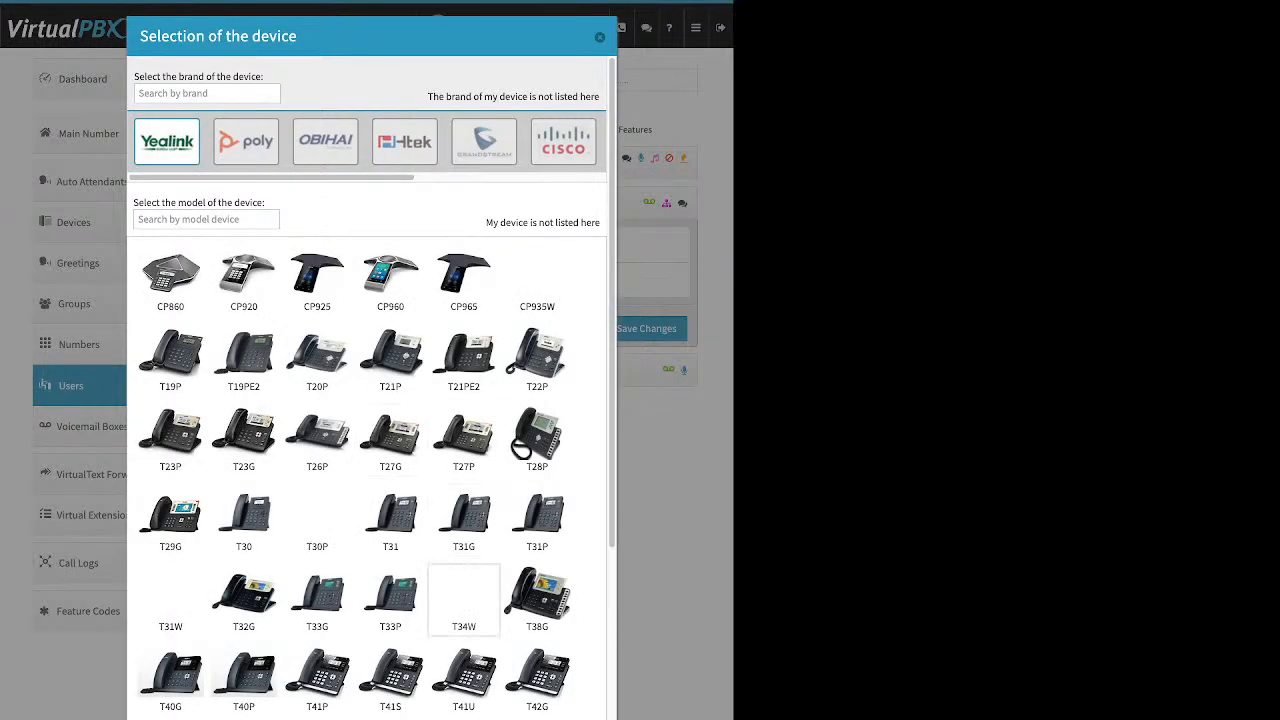
click(390, 600)
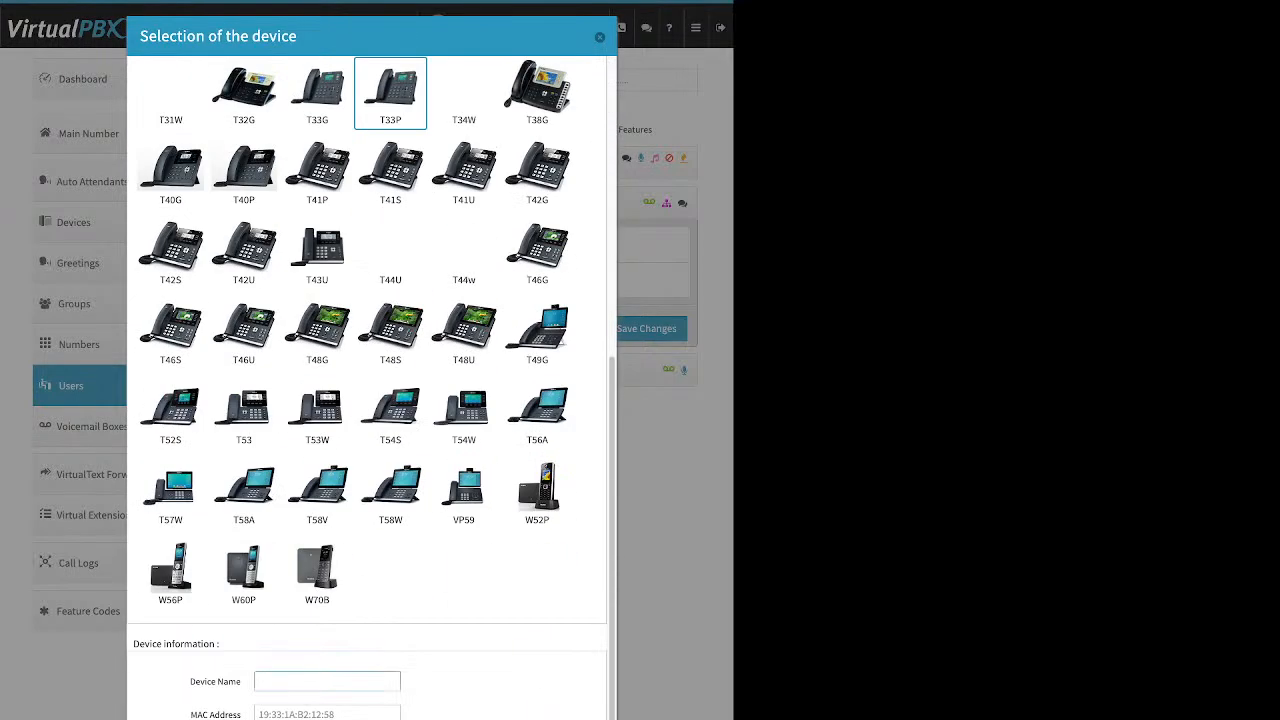
triple_click(215, 682)
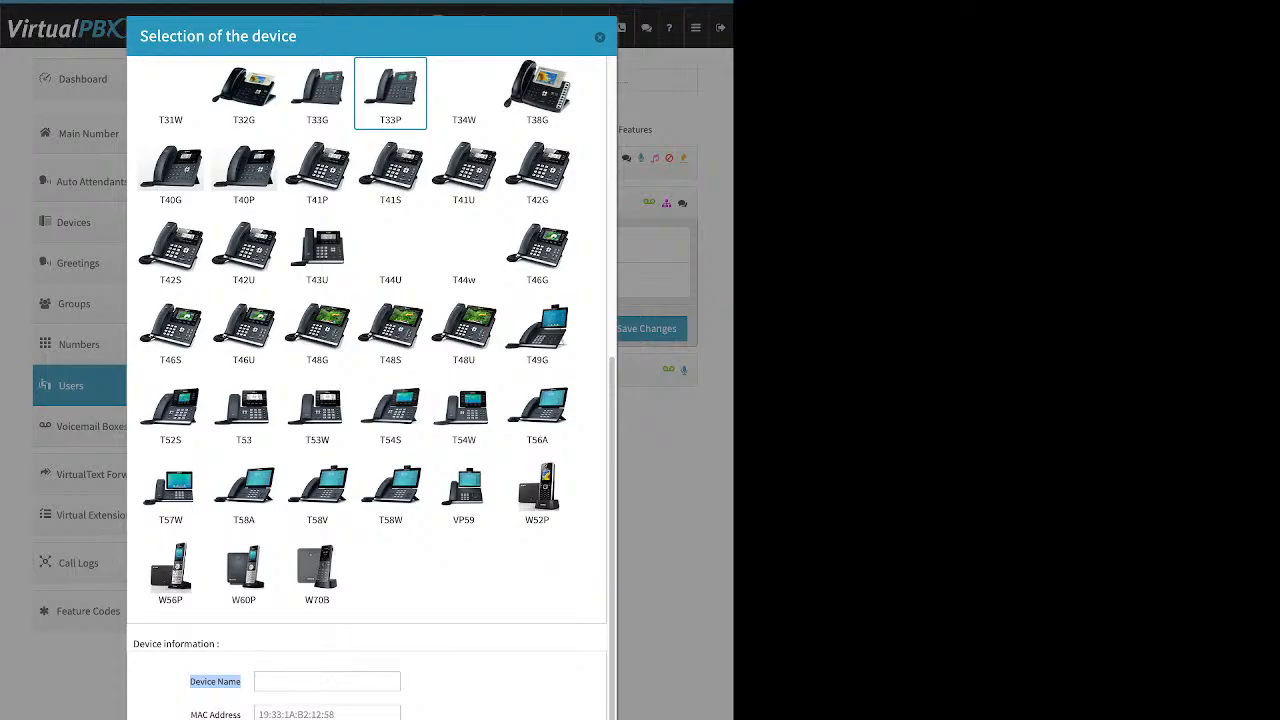
click(240, 684)
drag(190, 715, 242, 715)
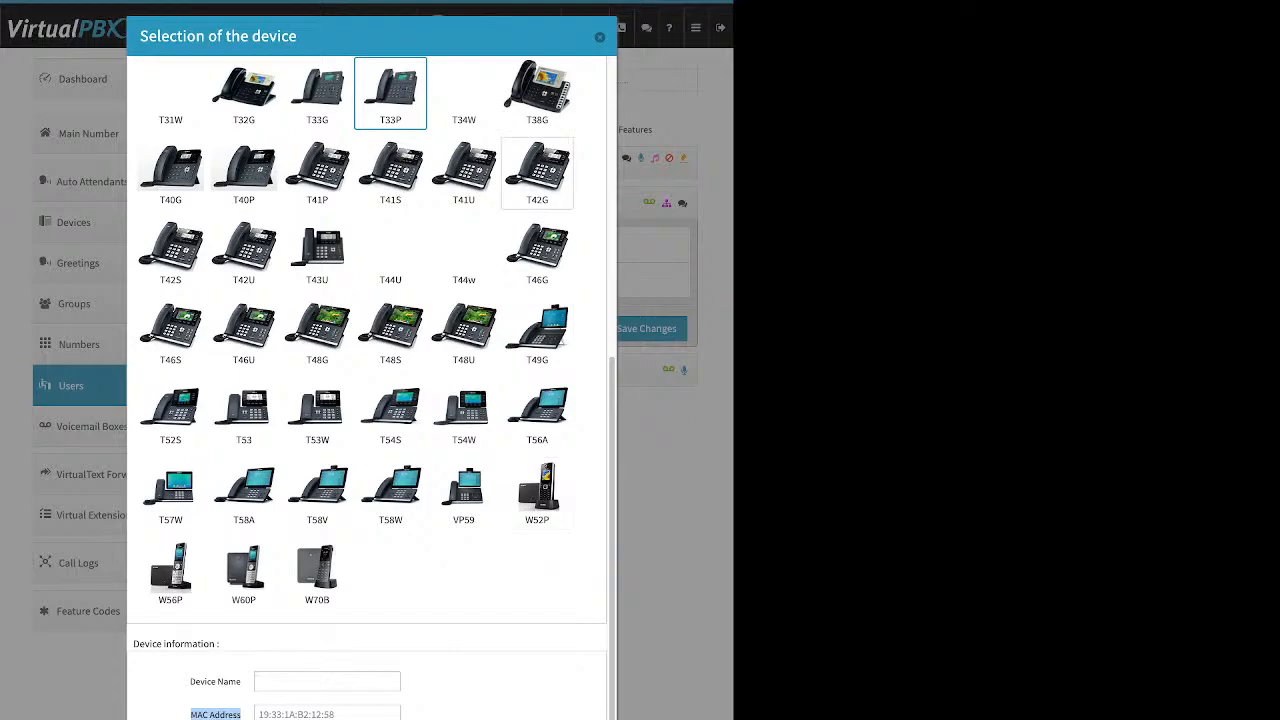
click(600, 37)
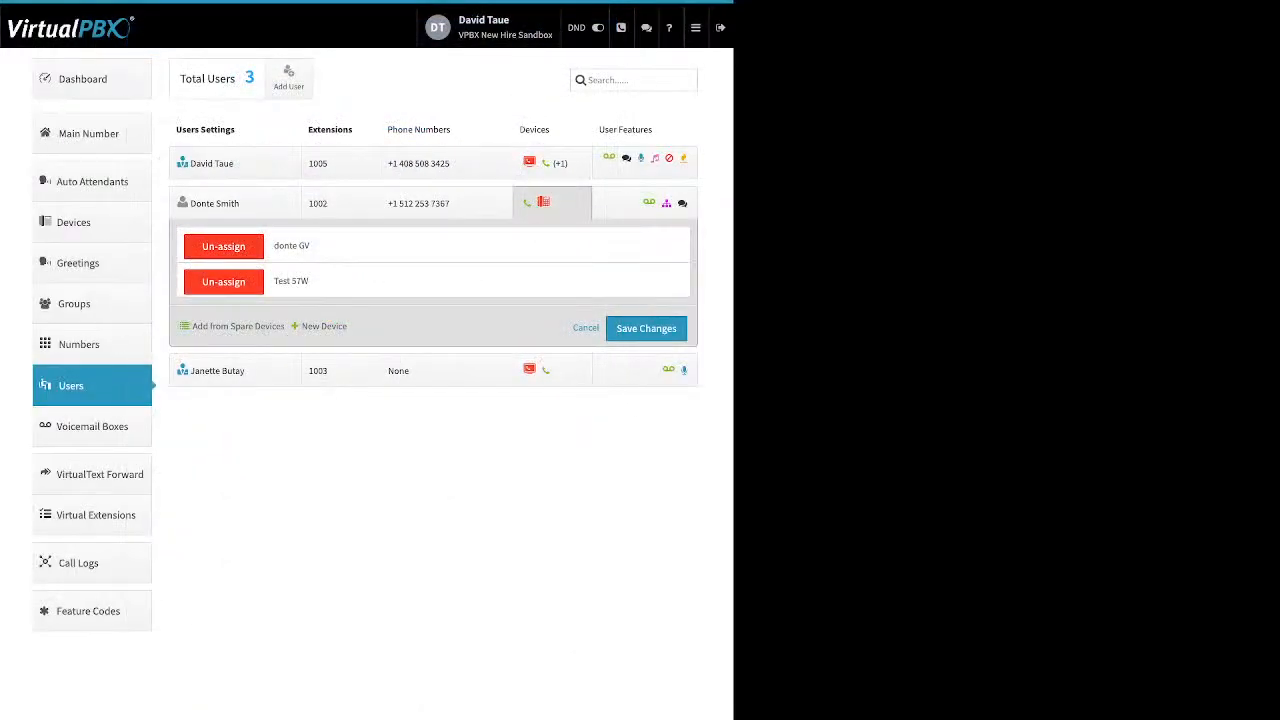
Step: Unlock Test 57W for reprovisioning under Advanced > Miscellaneous and save the device
click(552, 203)
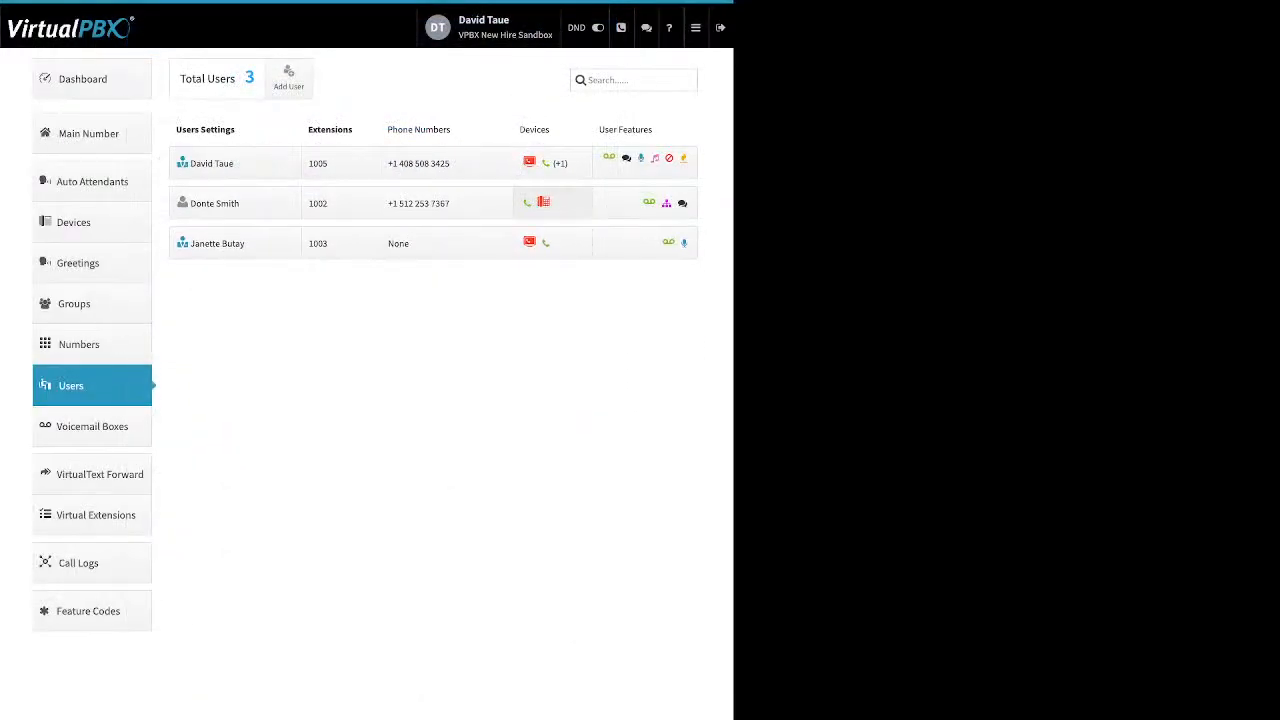
click(552, 203)
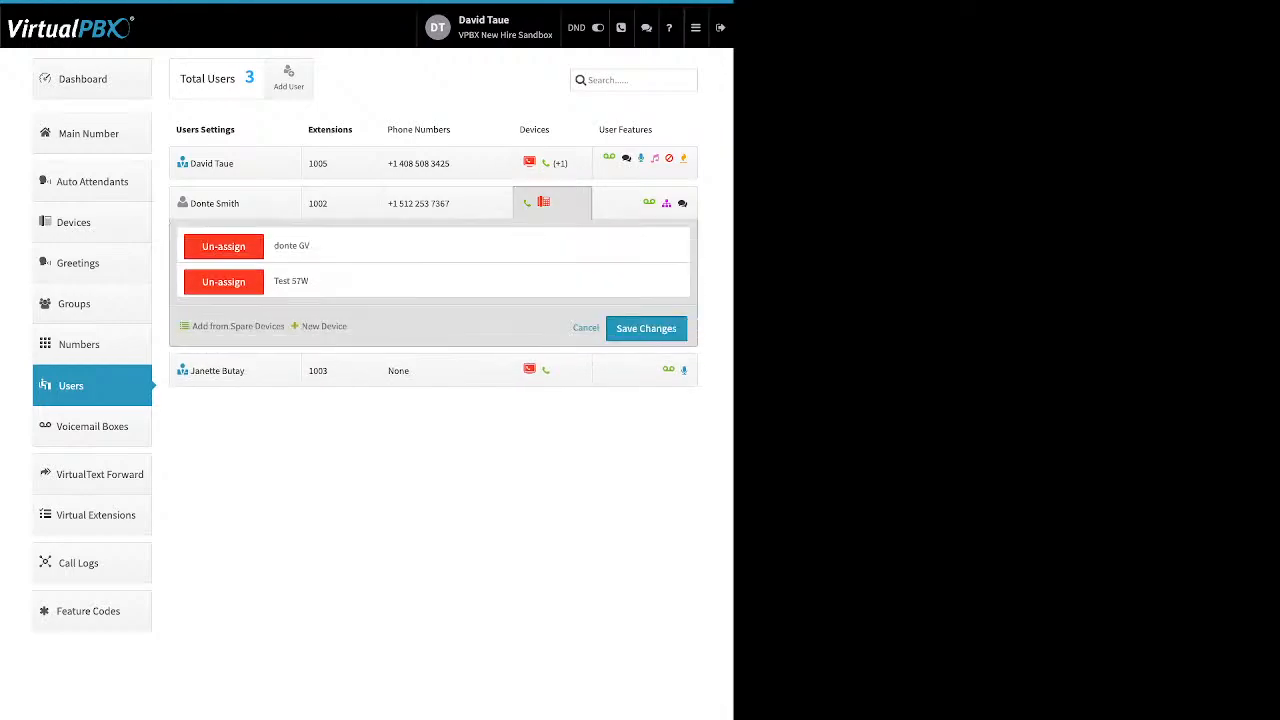
drag(309, 281, 273, 281)
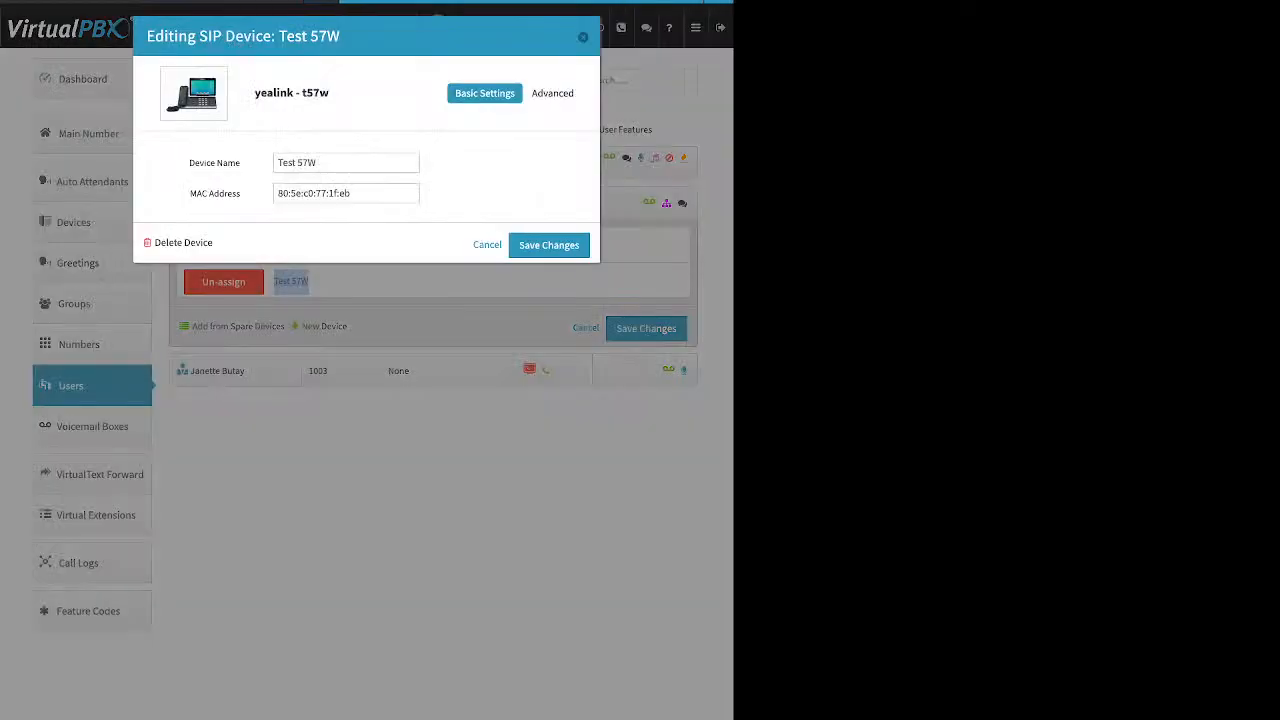
click(556, 93)
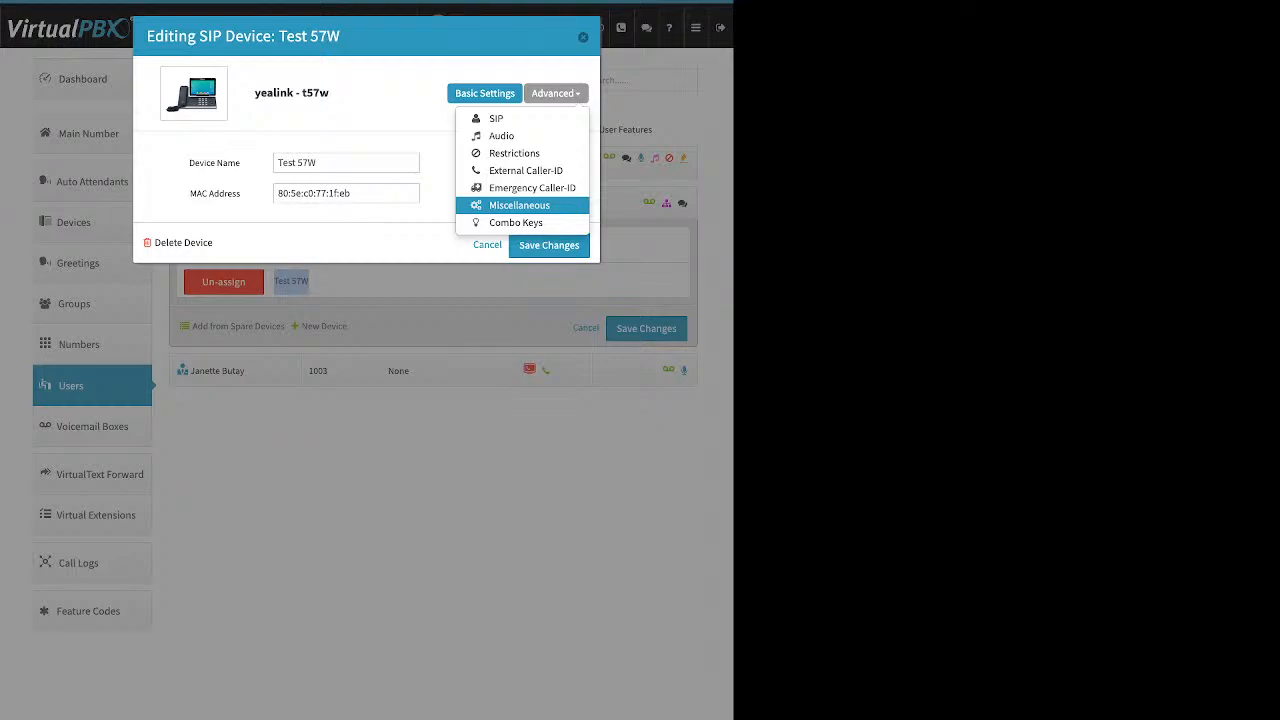
click(519, 205)
drag(169, 349, 240, 349)
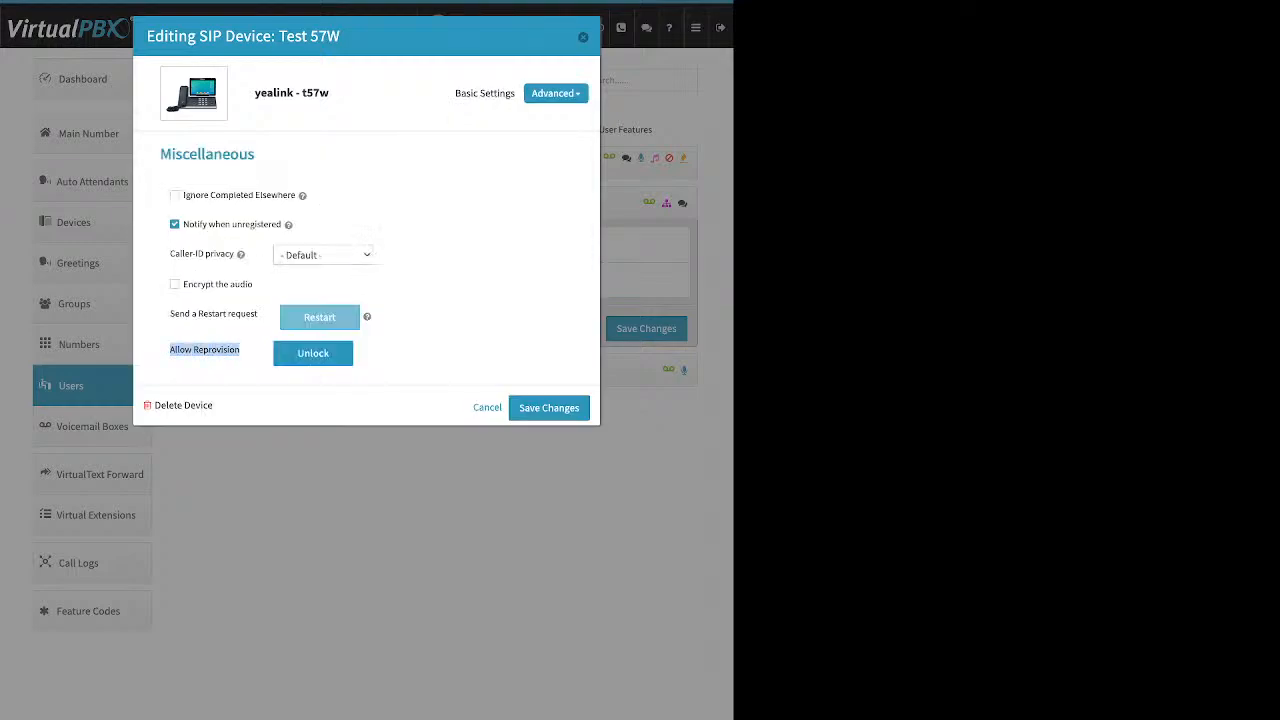
click(313, 353)
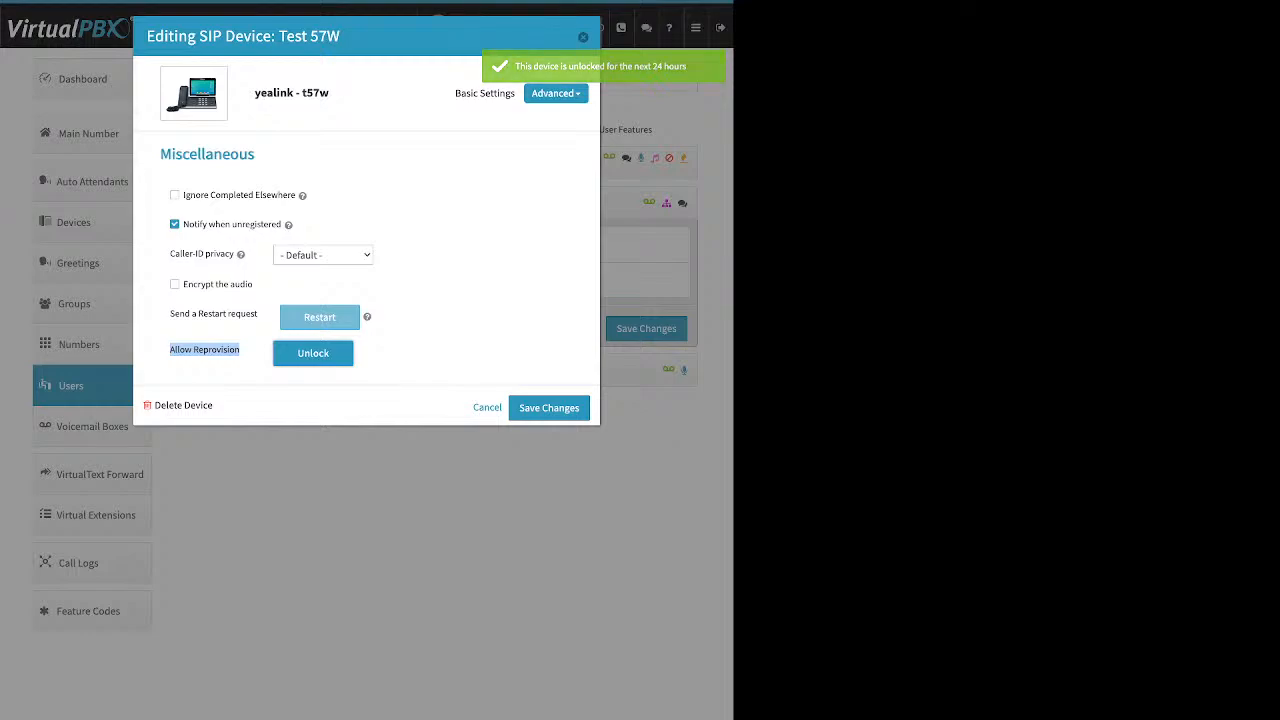
click(549, 407)
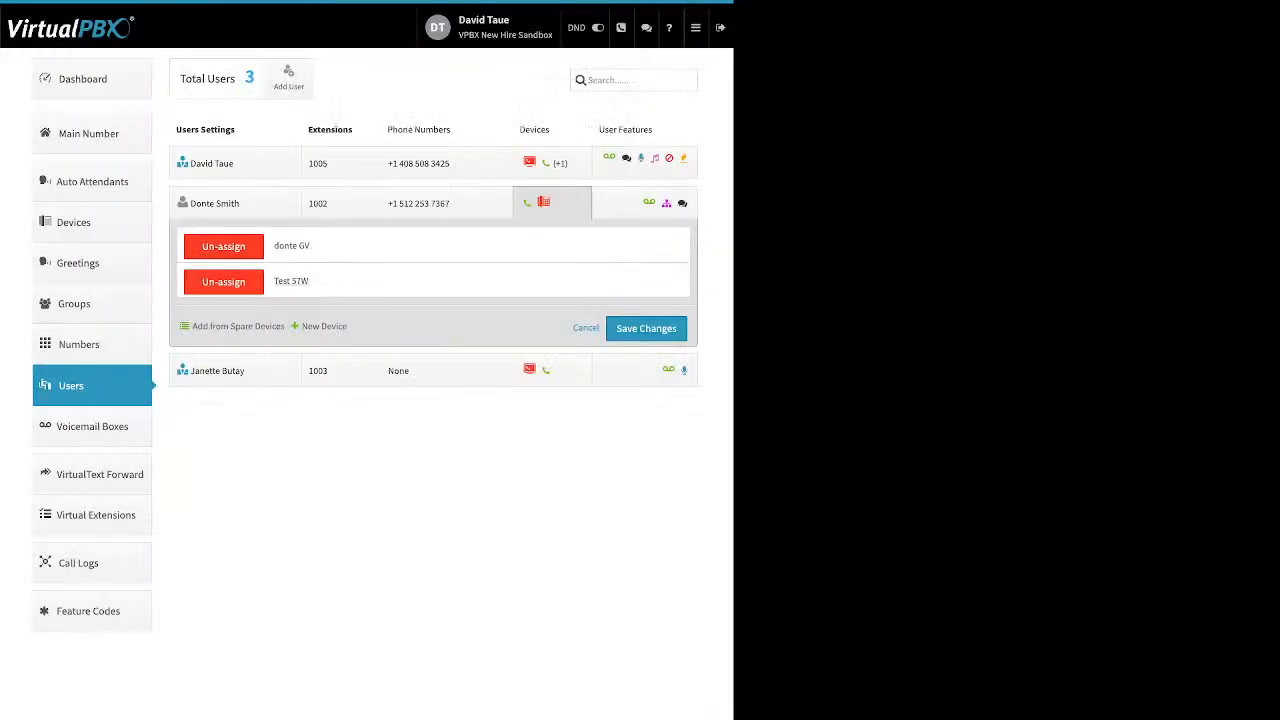
Step: Save extension 1002's device assignments and show extension 1005's devices
click(646, 328)
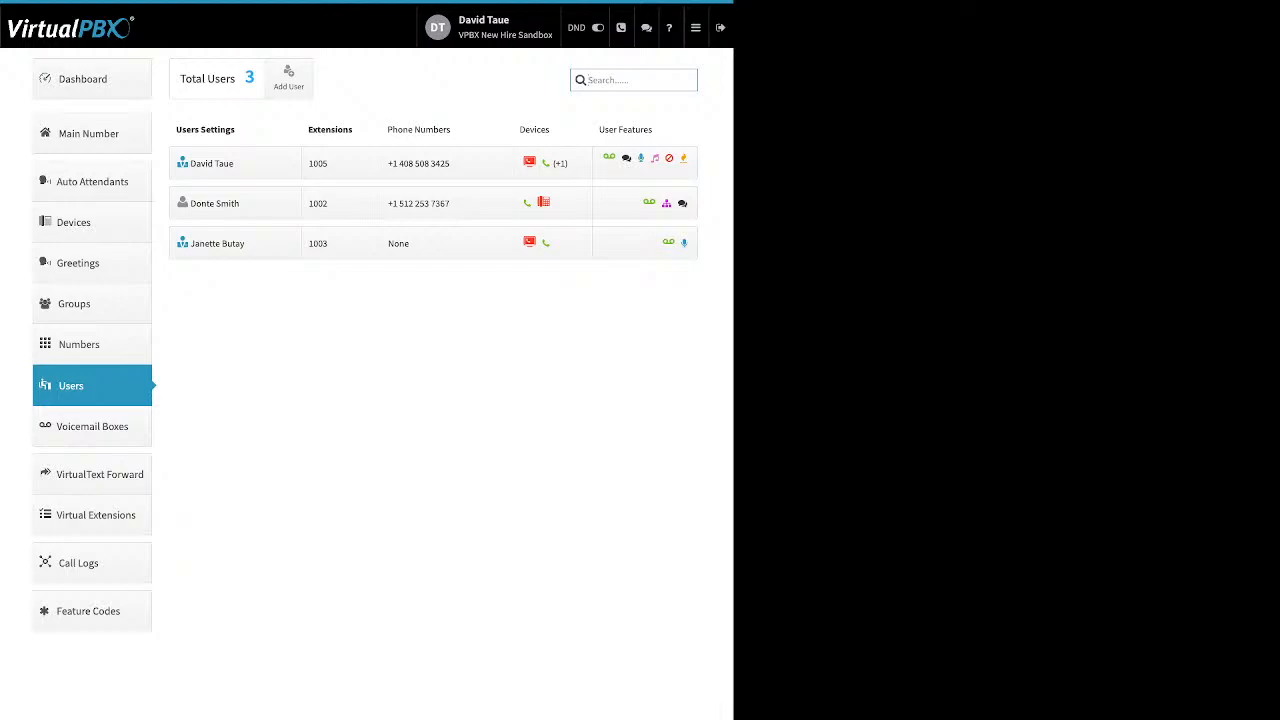
click(552, 163)
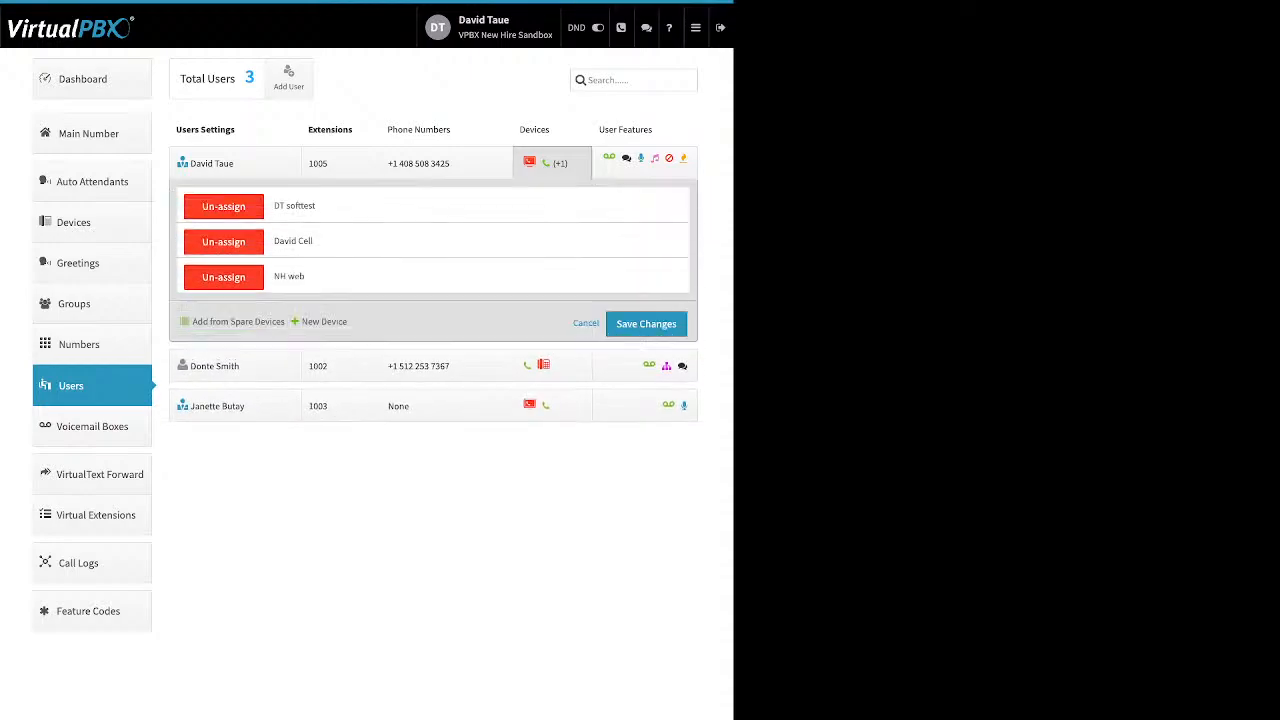
Step: Start a new Cell Phone device, cancel it, and select the existing cell phone device instead
click(324, 321)
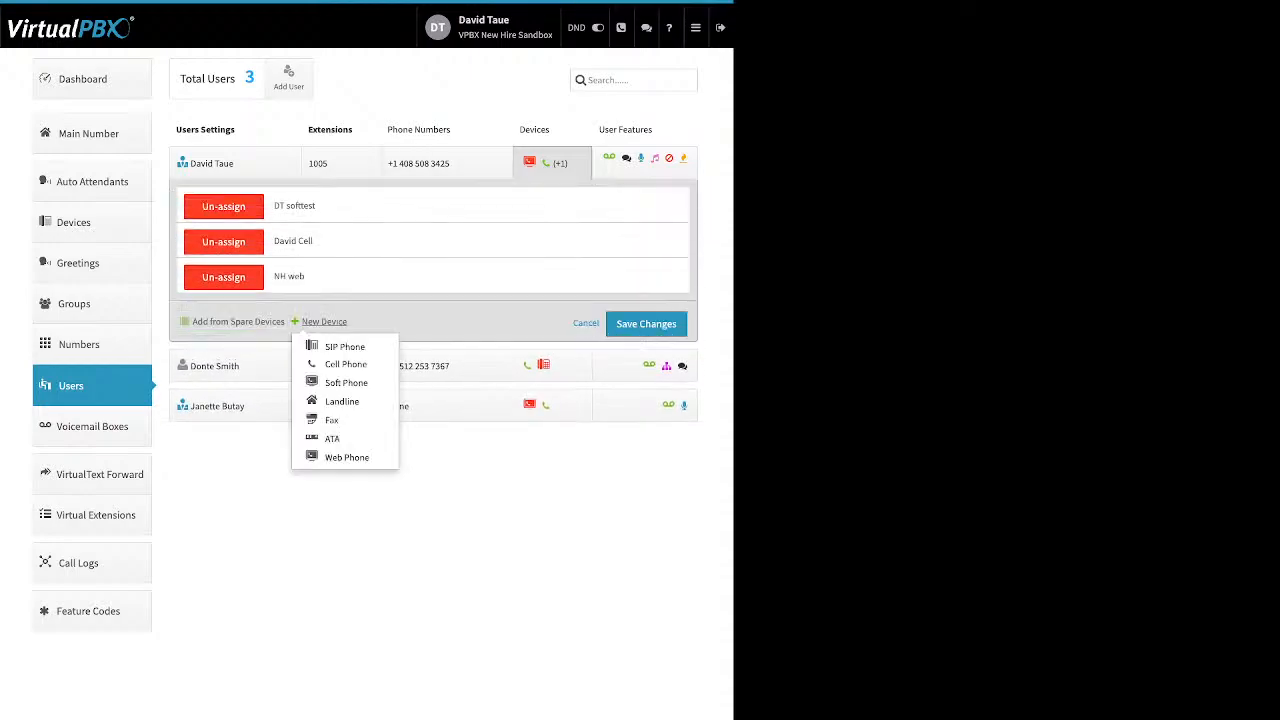
click(345, 364)
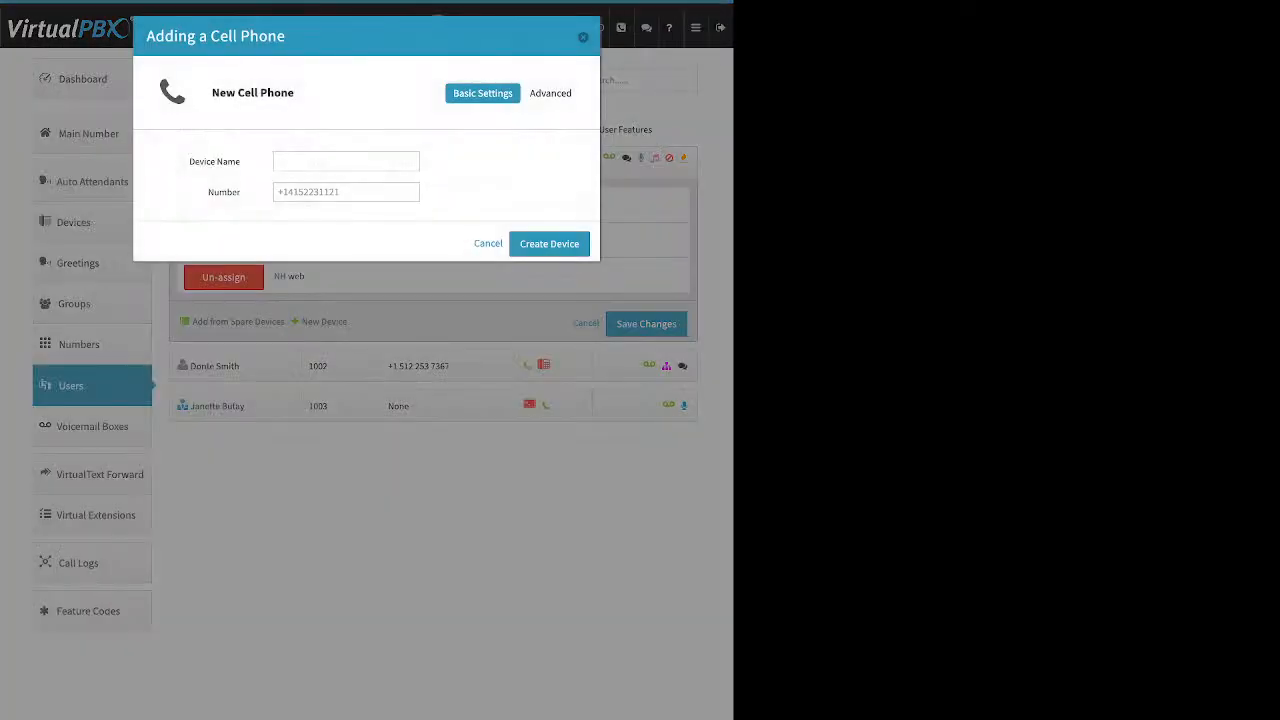
drag(189, 161, 237, 192)
key(Escape)
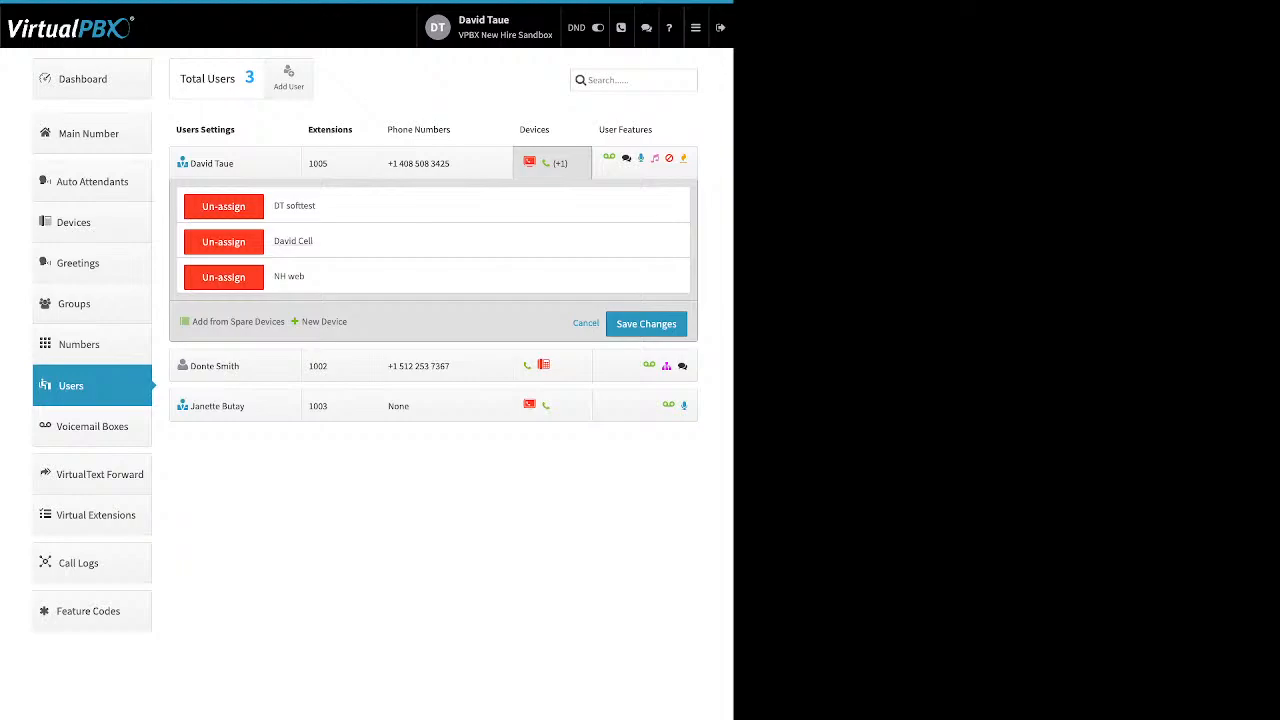
drag(313, 241, 272, 241)
Step: In the existing cell phone's Advanced > Options, uncheck Allow use of cellphone's voicemail
click(292, 241)
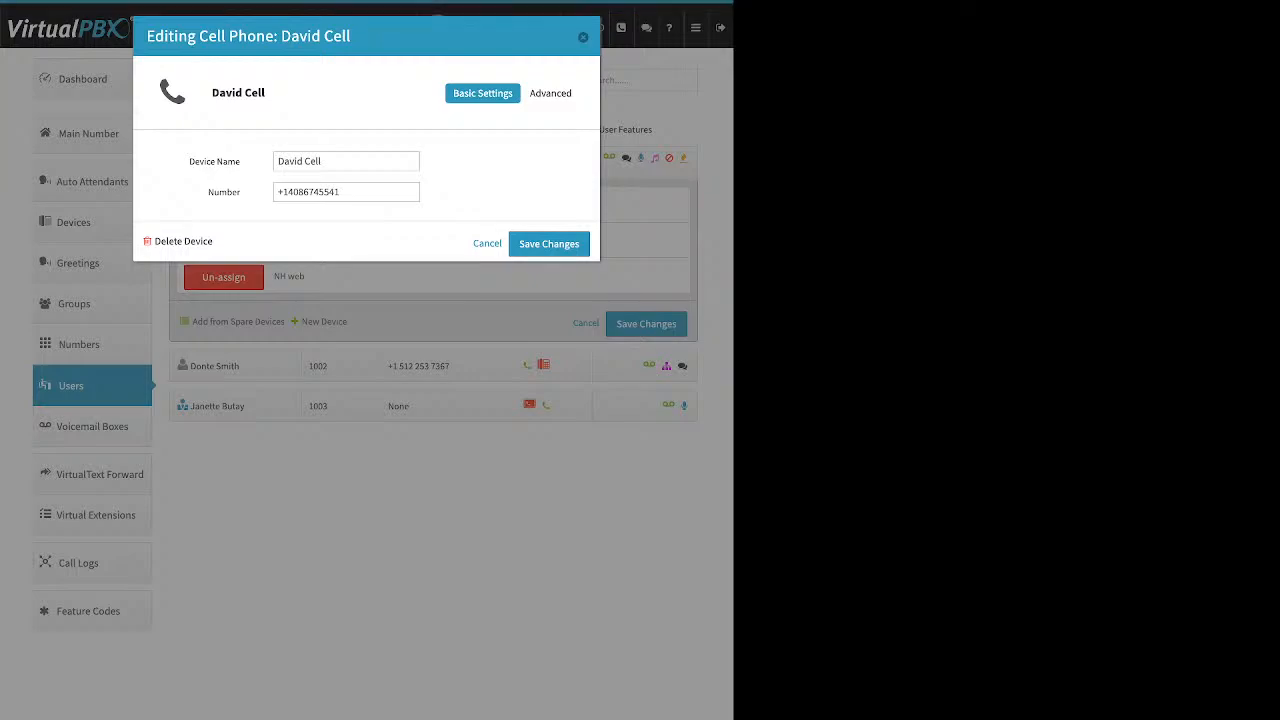
triple_click(309, 192)
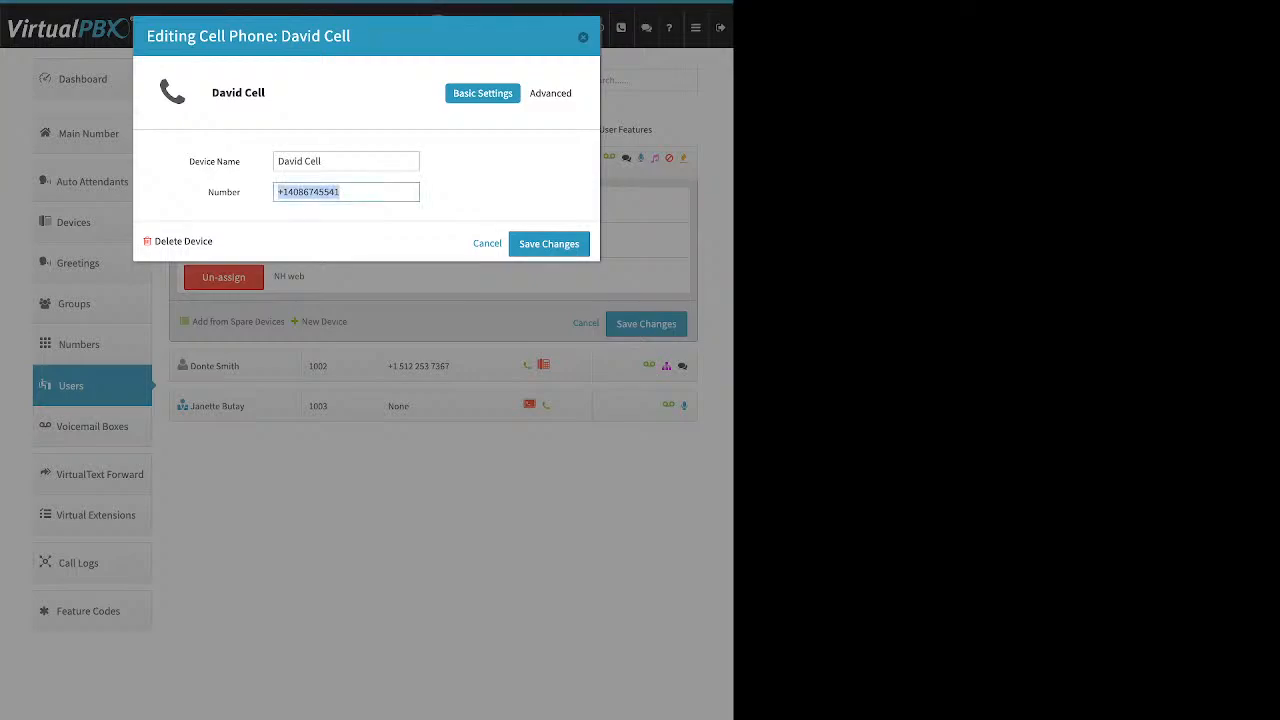
click(468, 182)
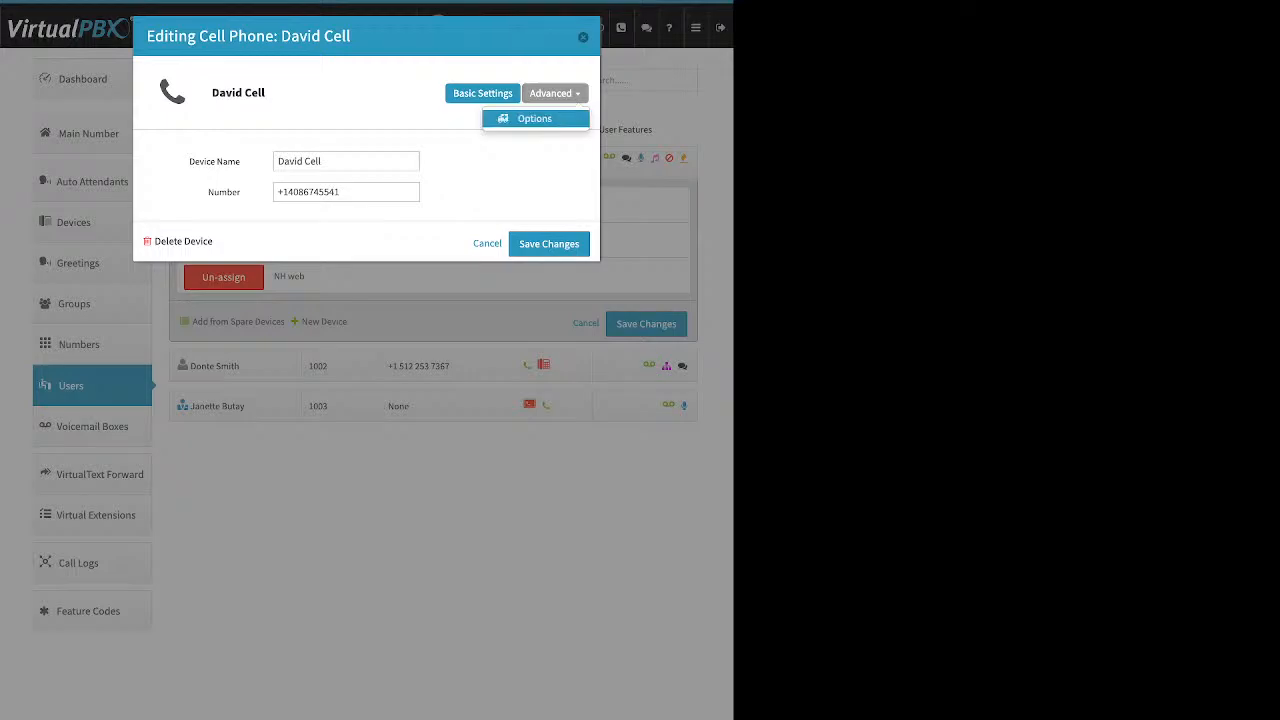
click(534, 118)
click(278, 158)
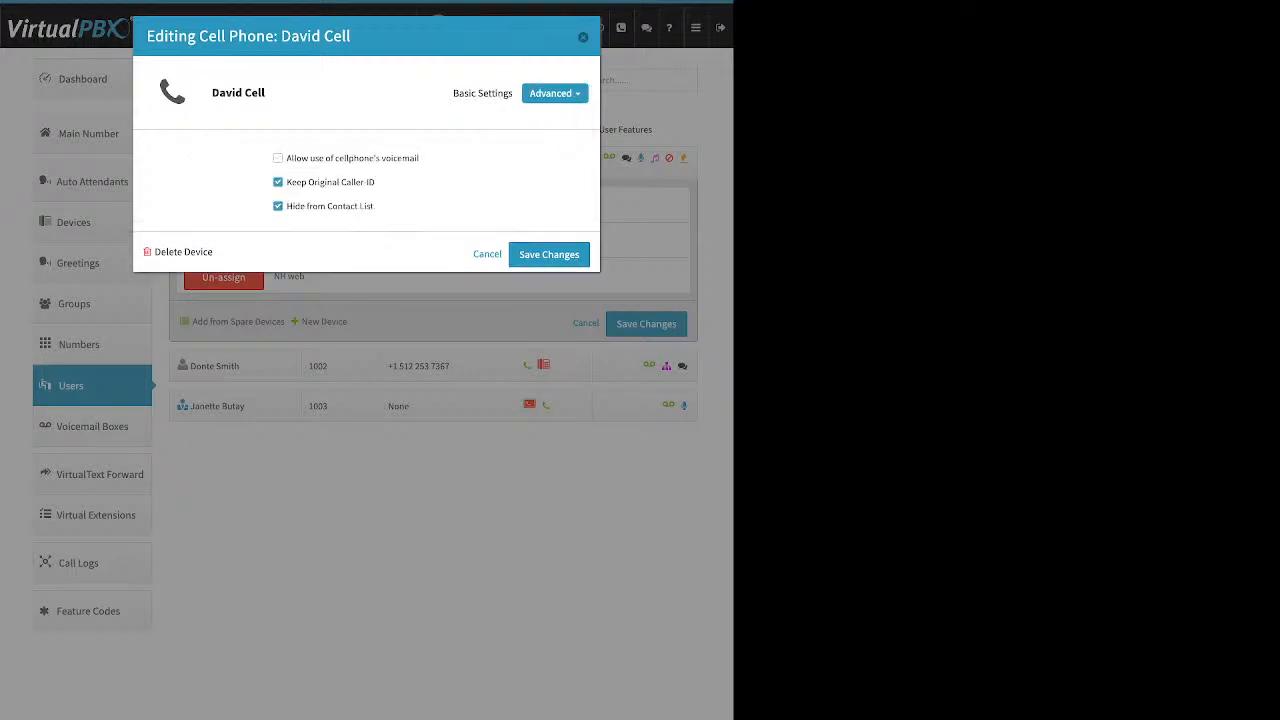
drag(374, 206, 287, 182)
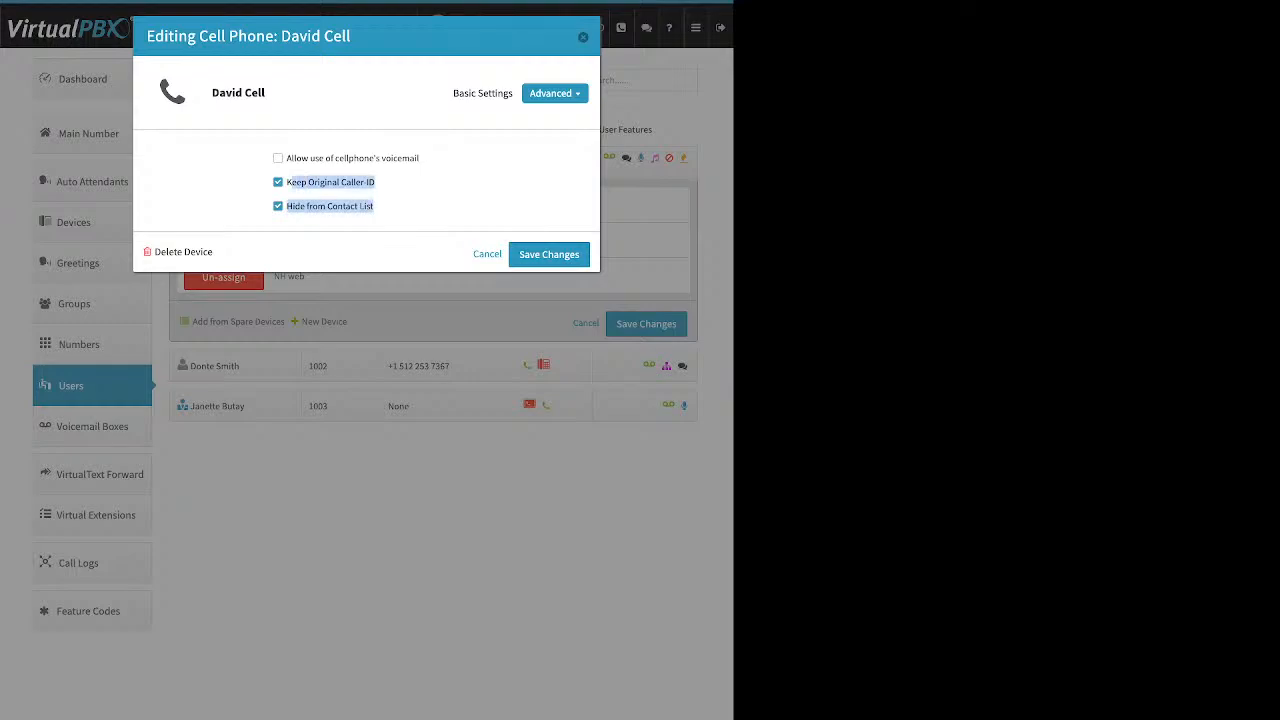
drag(419, 158, 286, 158)
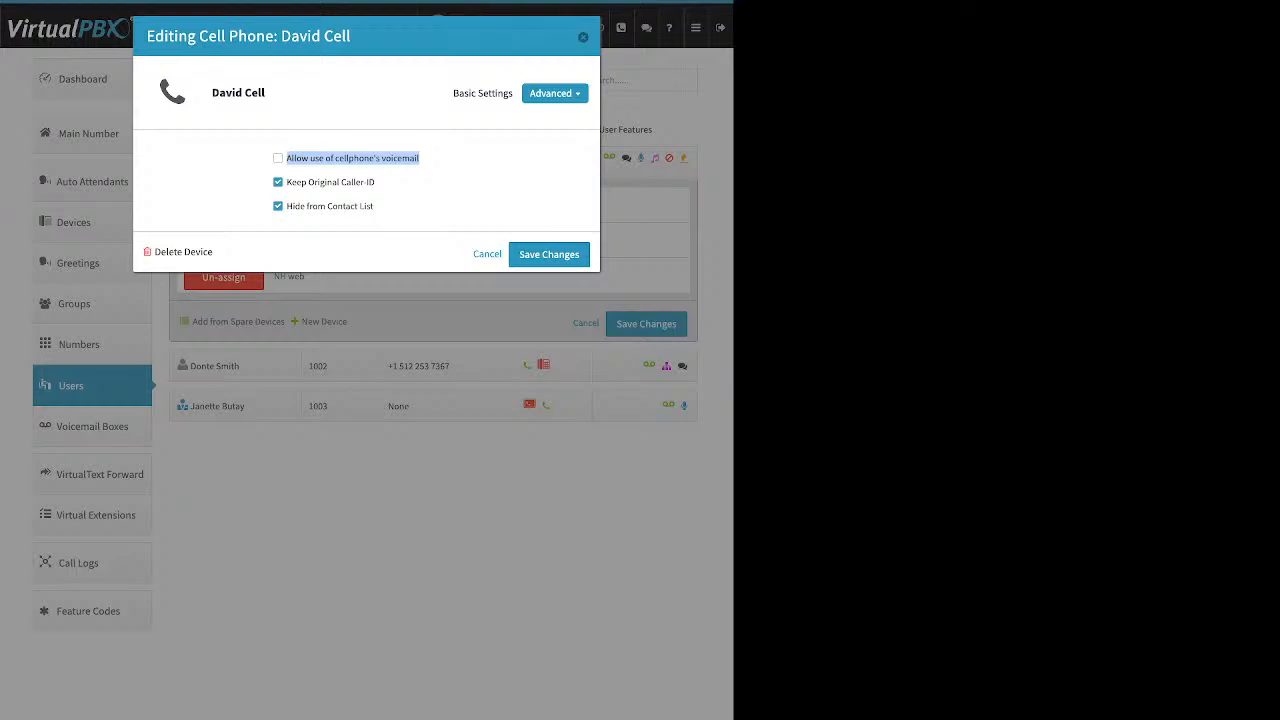
Step: Keep cellphone voicemail off, untick Keep Original Caller-ID, and save the cell phone device
click(440, 167)
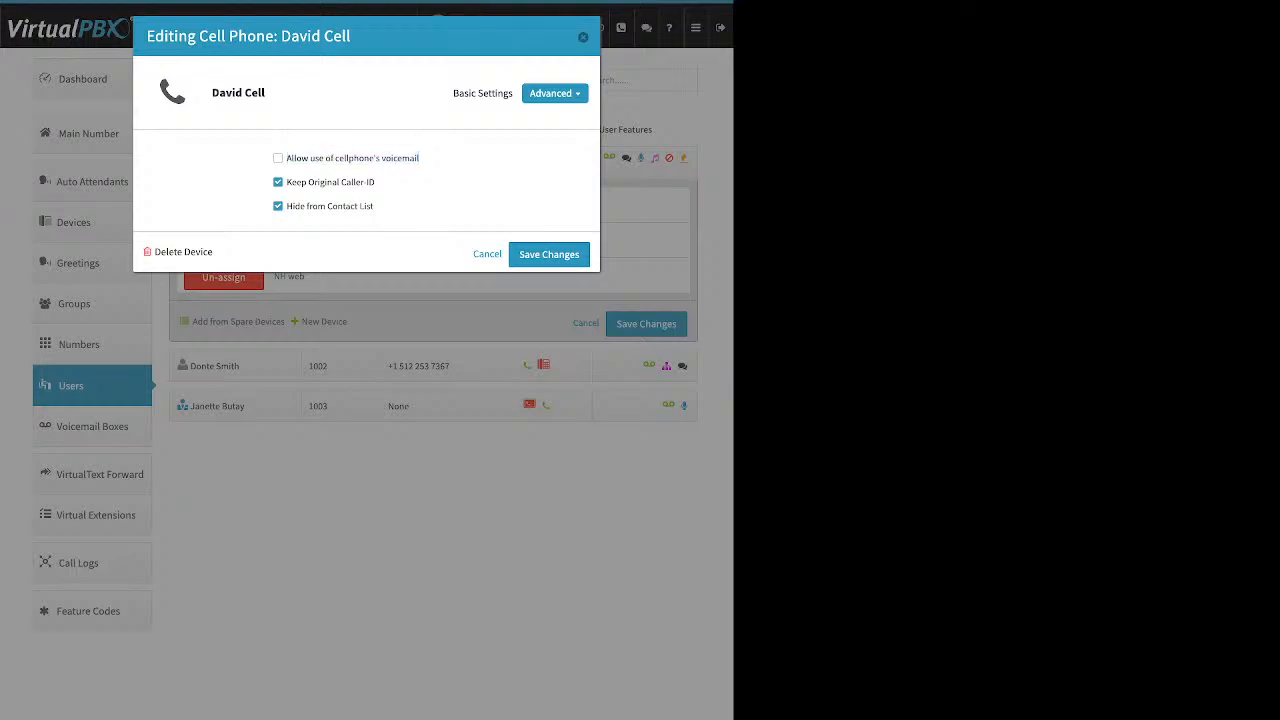
click(278, 158)
click(278, 158)
drag(376, 182, 286, 182)
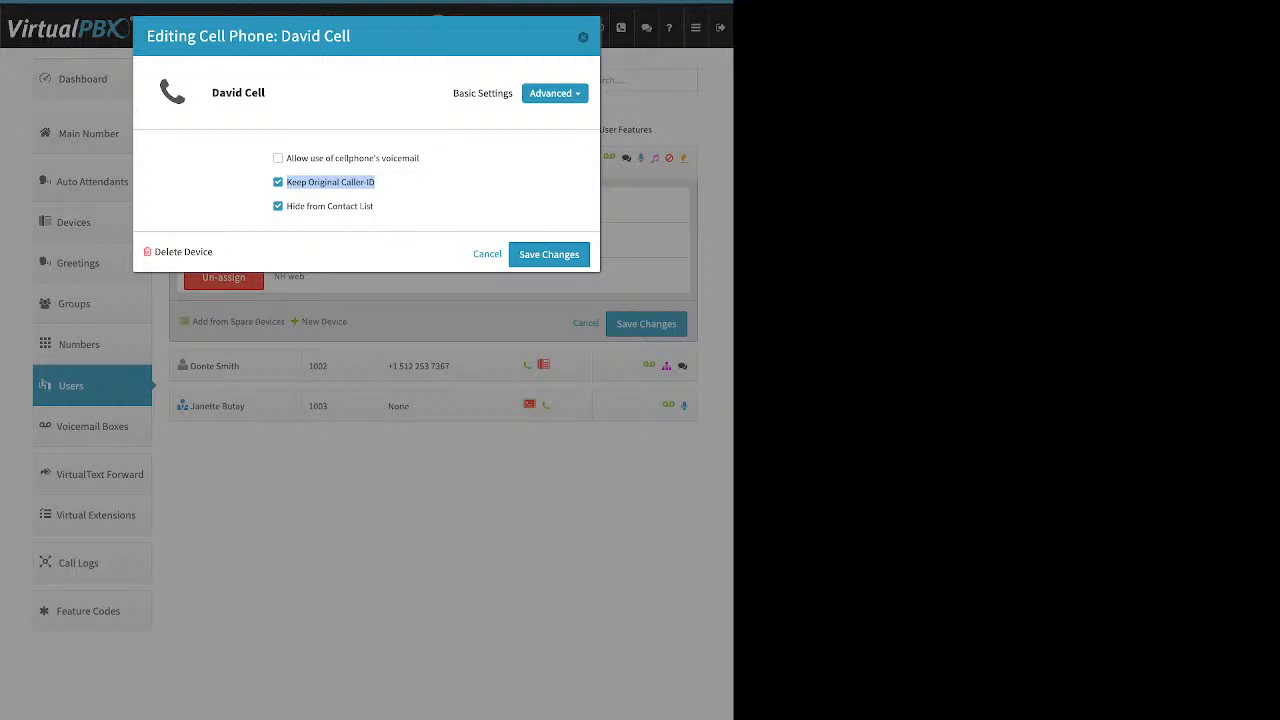
click(279, 182)
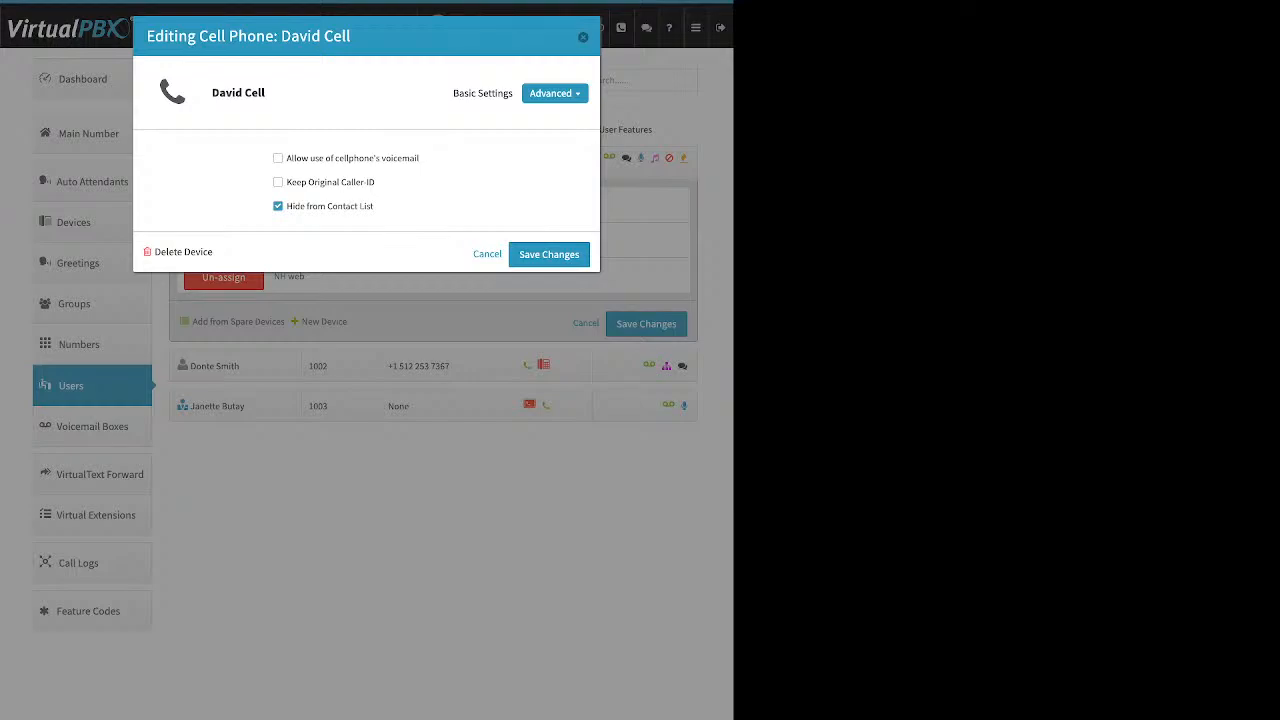
click(549, 254)
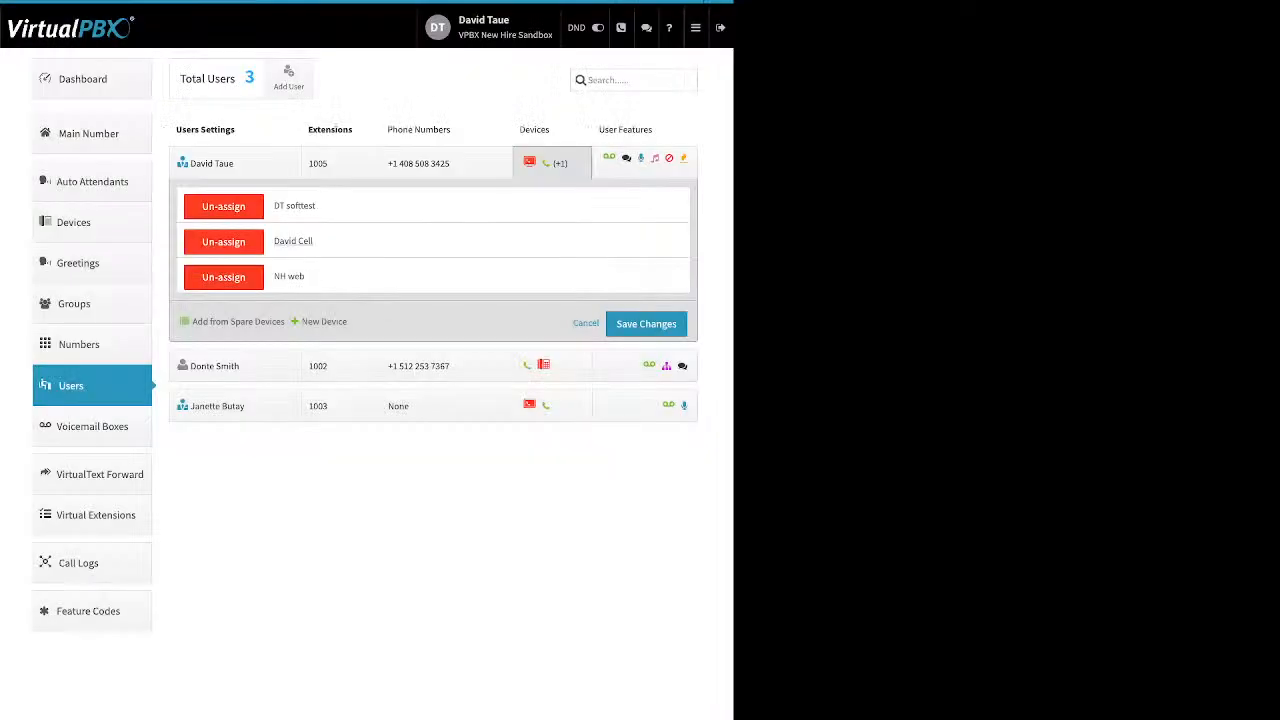
click(91, 134)
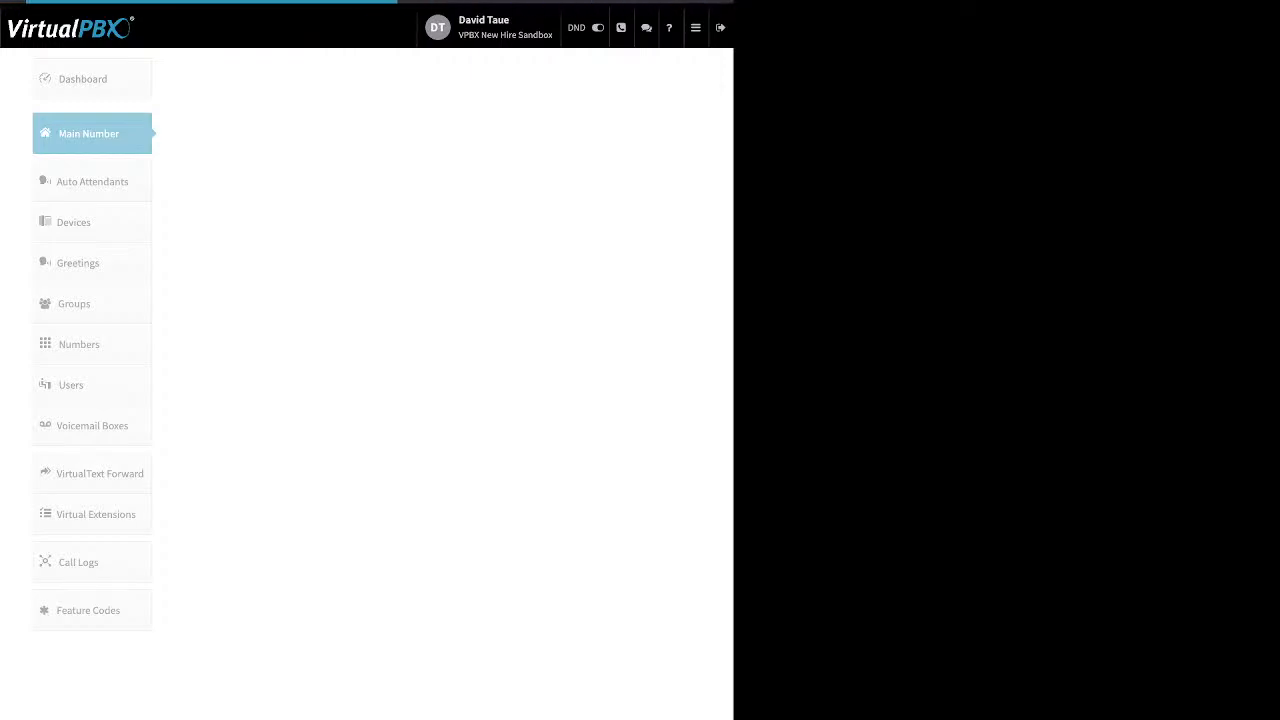
click(91, 79)
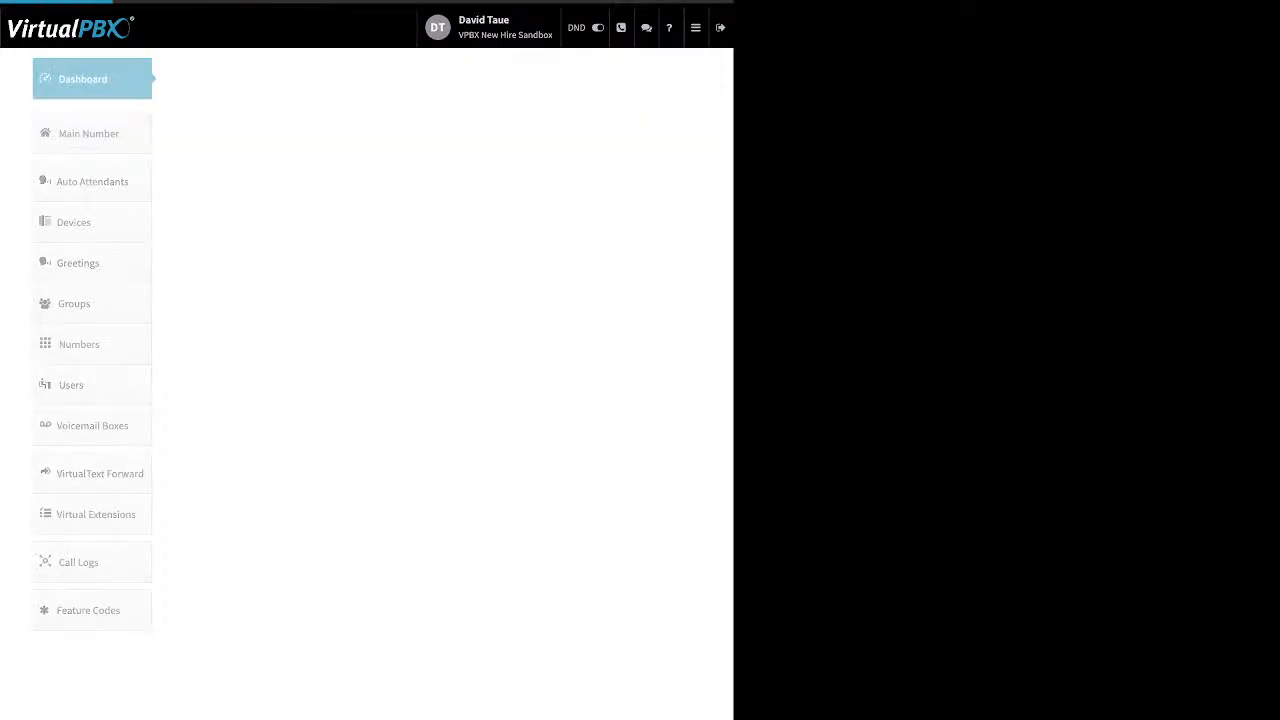
click(500, 79)
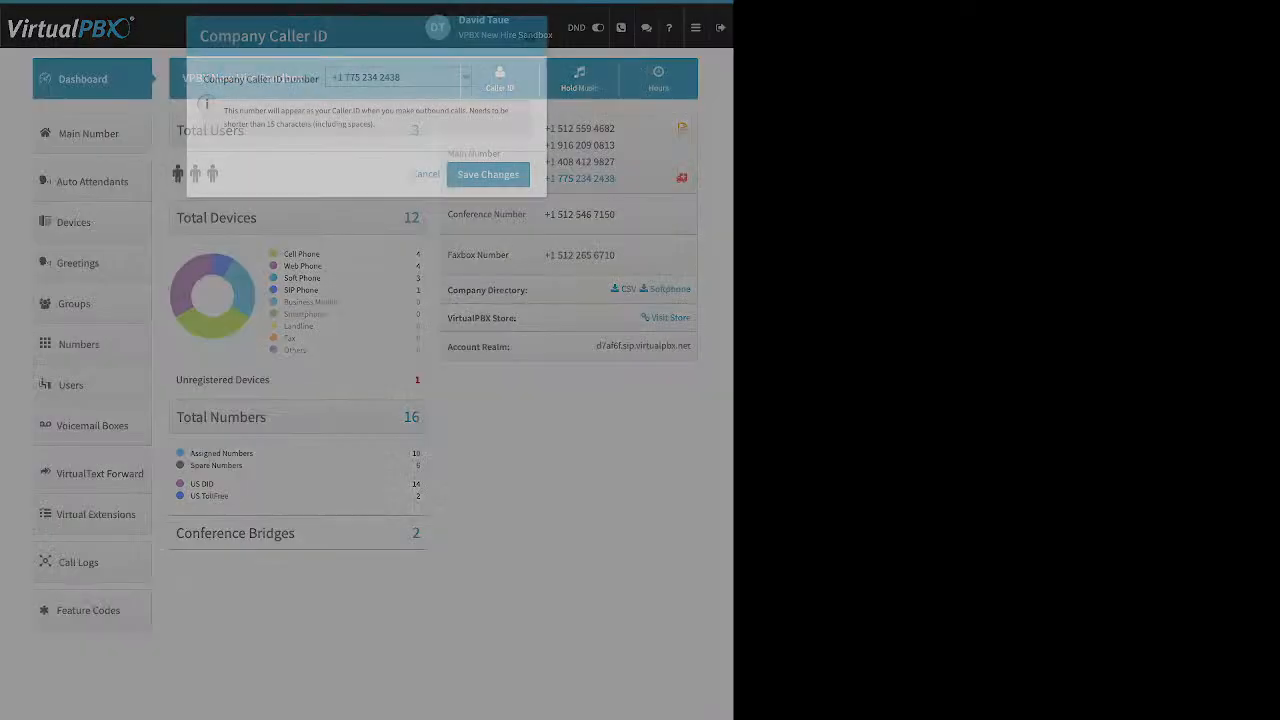
drag(214, 79, 319, 79)
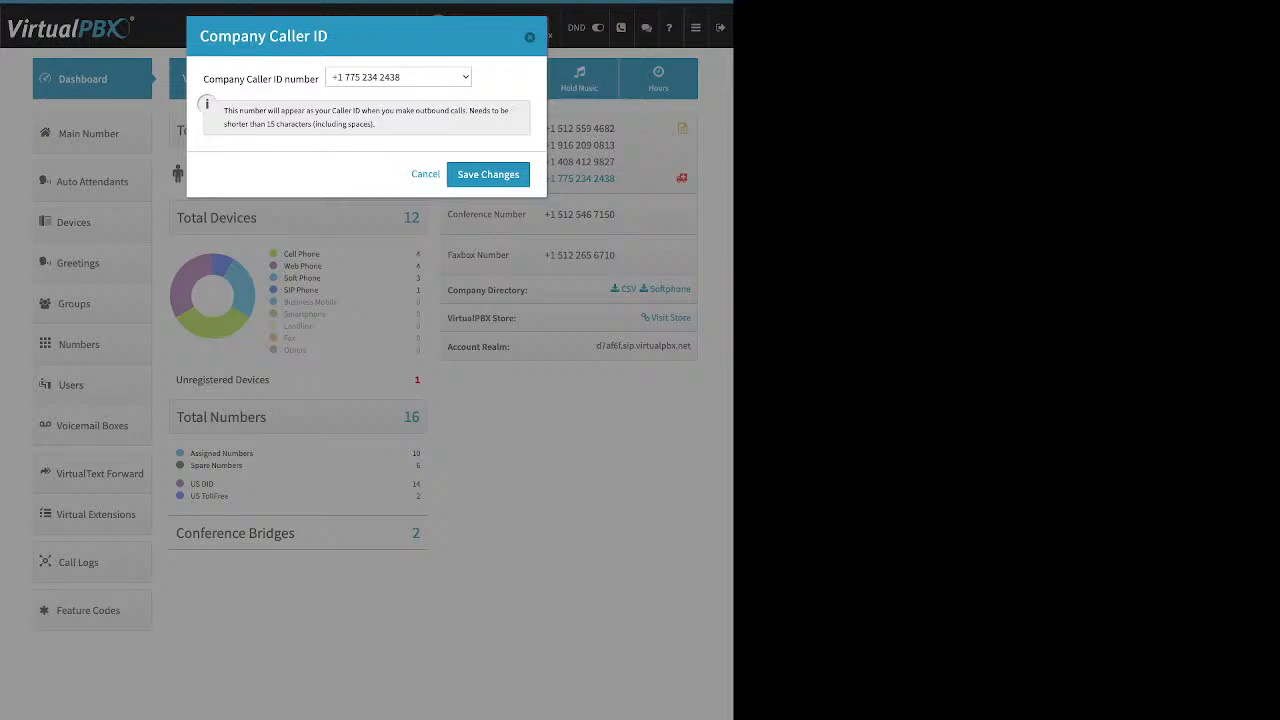
click(530, 37)
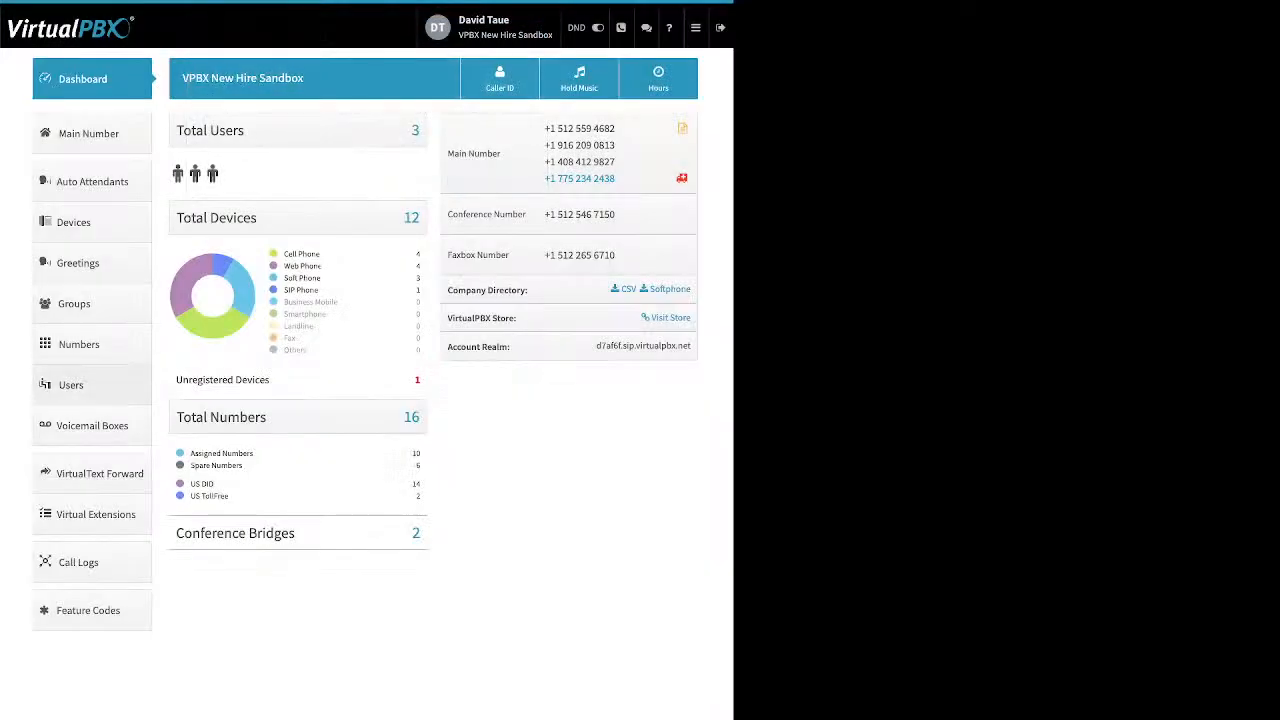
click(71, 385)
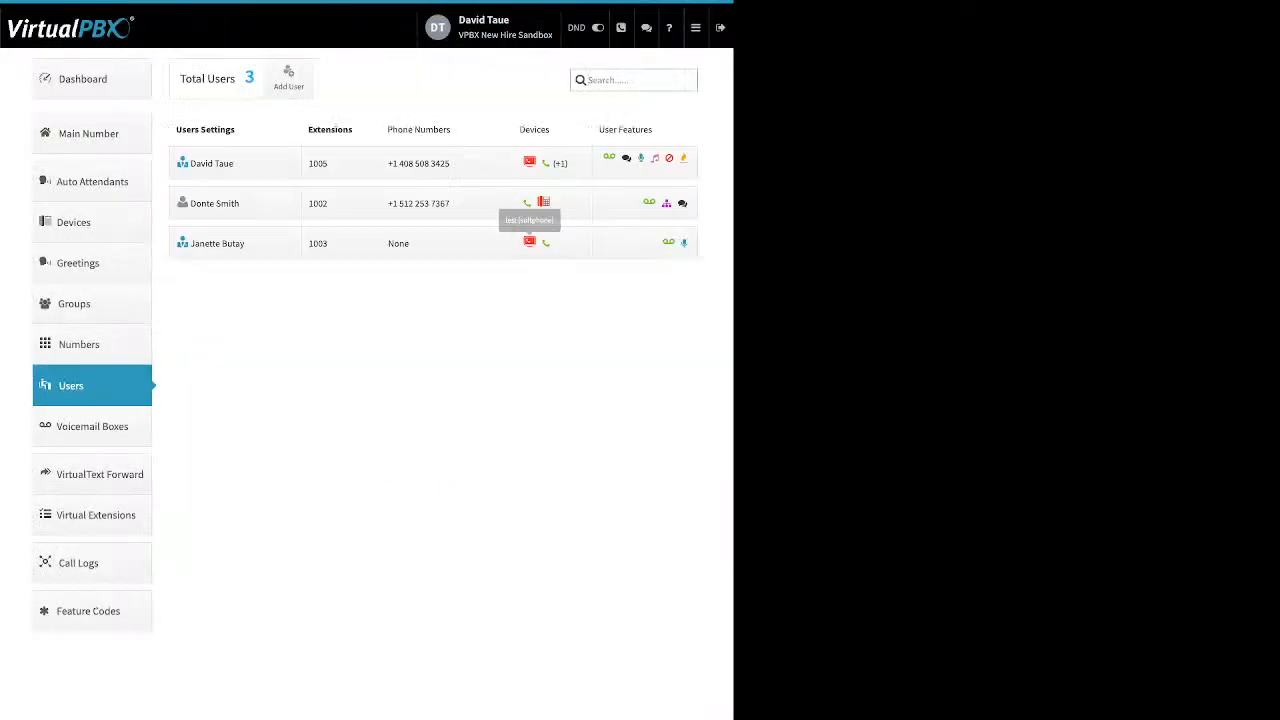
Step: Show extension 1002's devices and start adding a new Soft Phone
click(548, 203)
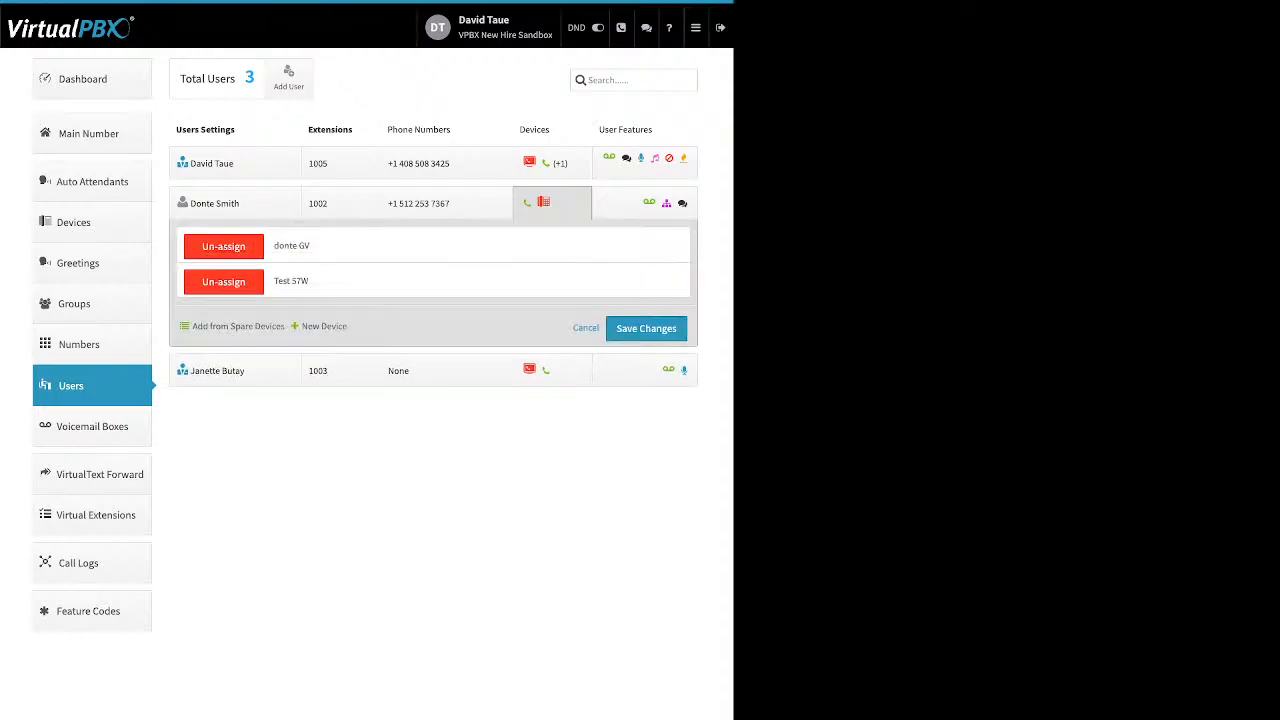
click(322, 326)
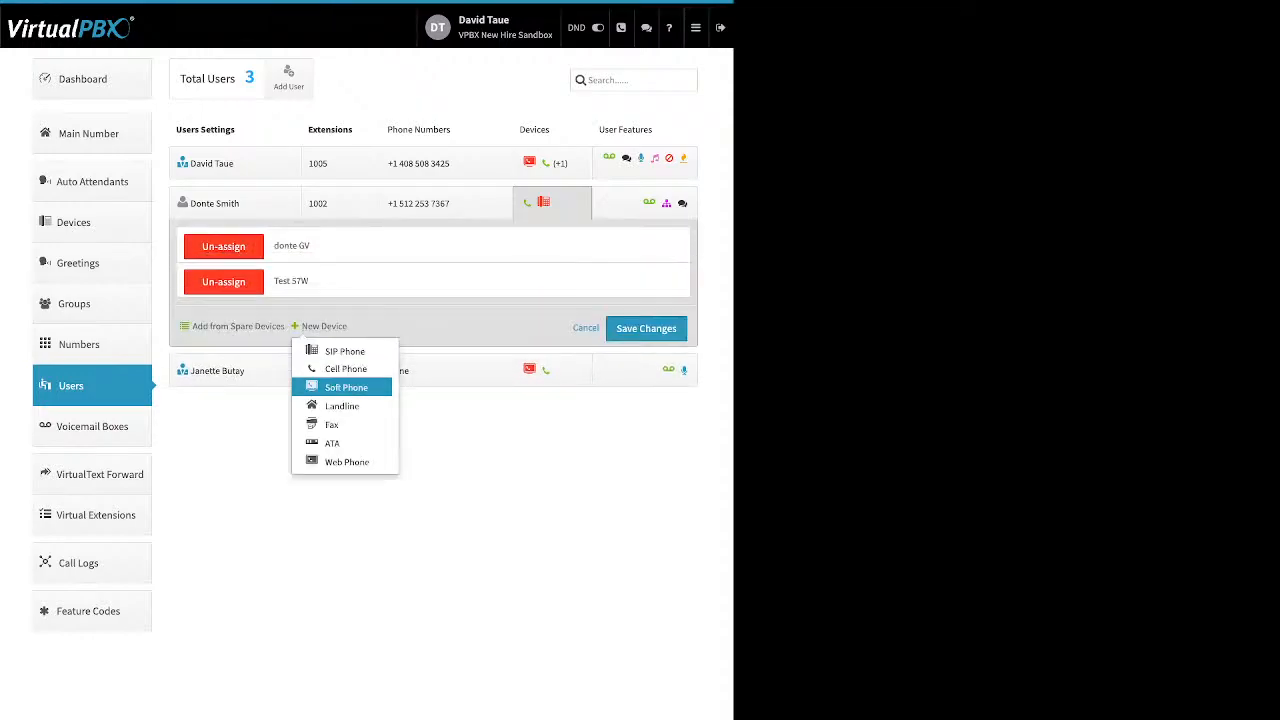
click(346, 387)
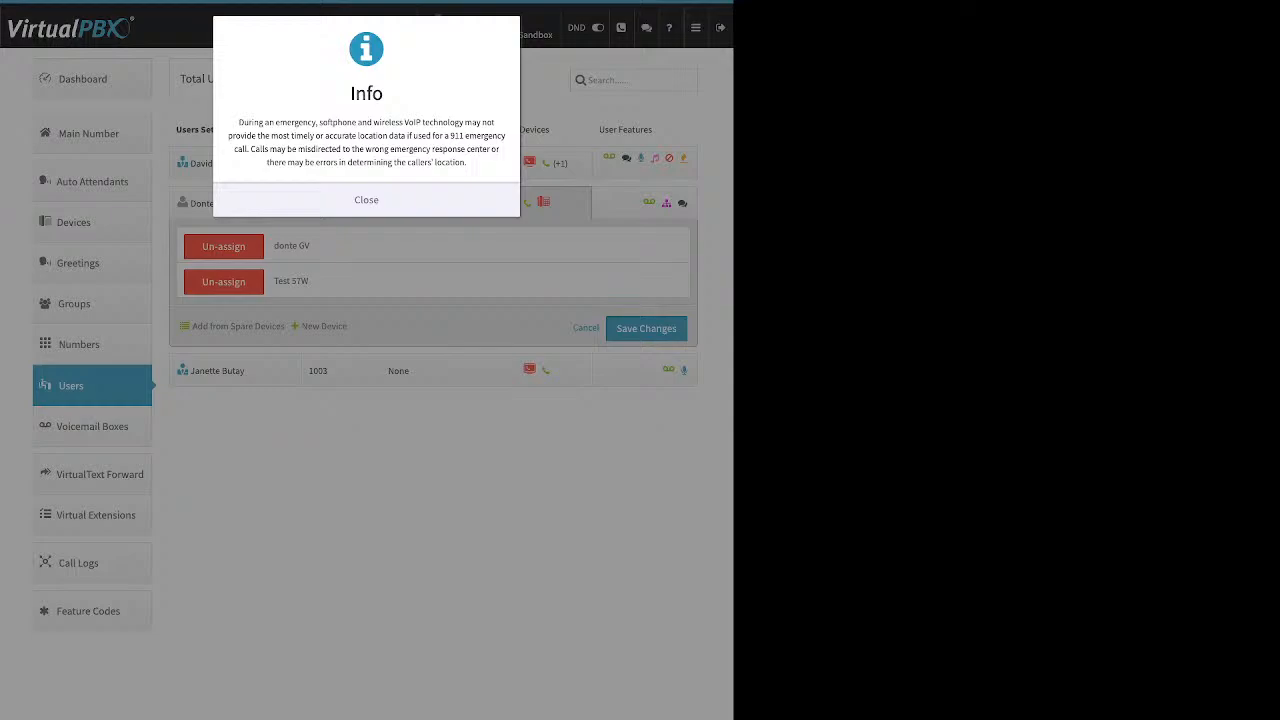
Step: Dismiss the emergency notice and review the generated SIP username, password, realm and guide pointer
click(398, 200)
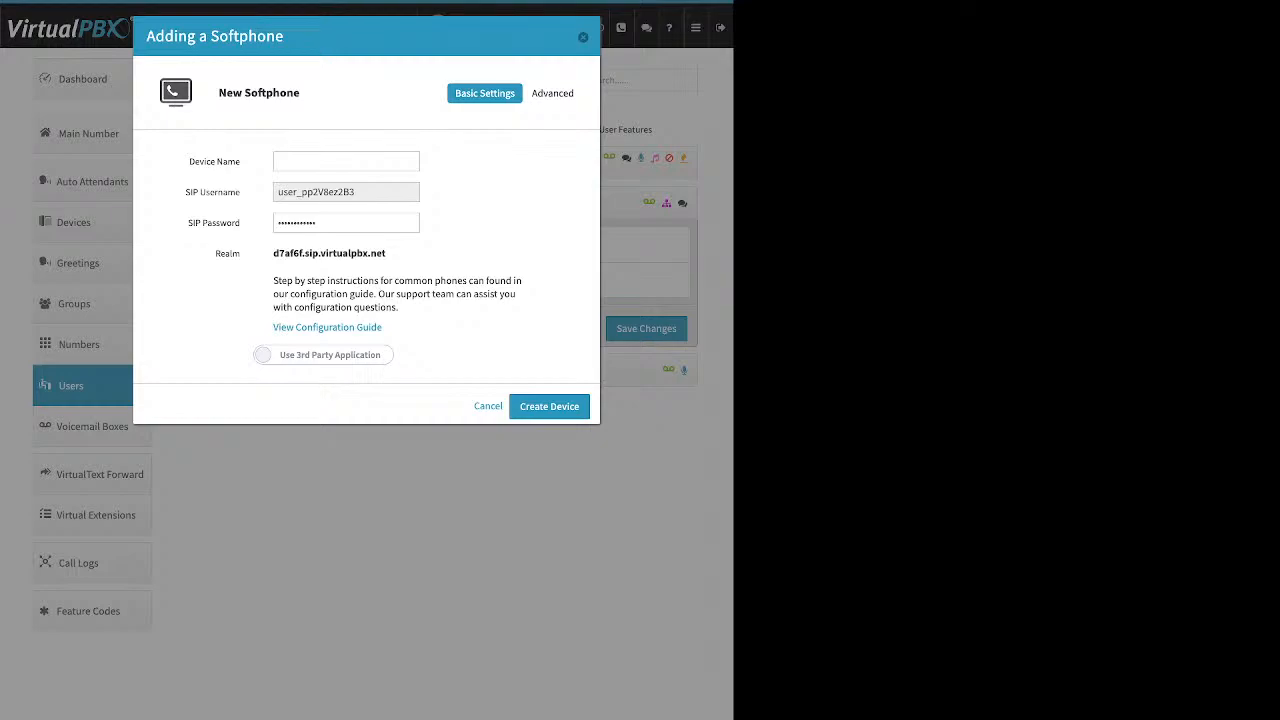
drag(241, 162, 189, 162)
click(190, 162)
drag(356, 192, 277, 192)
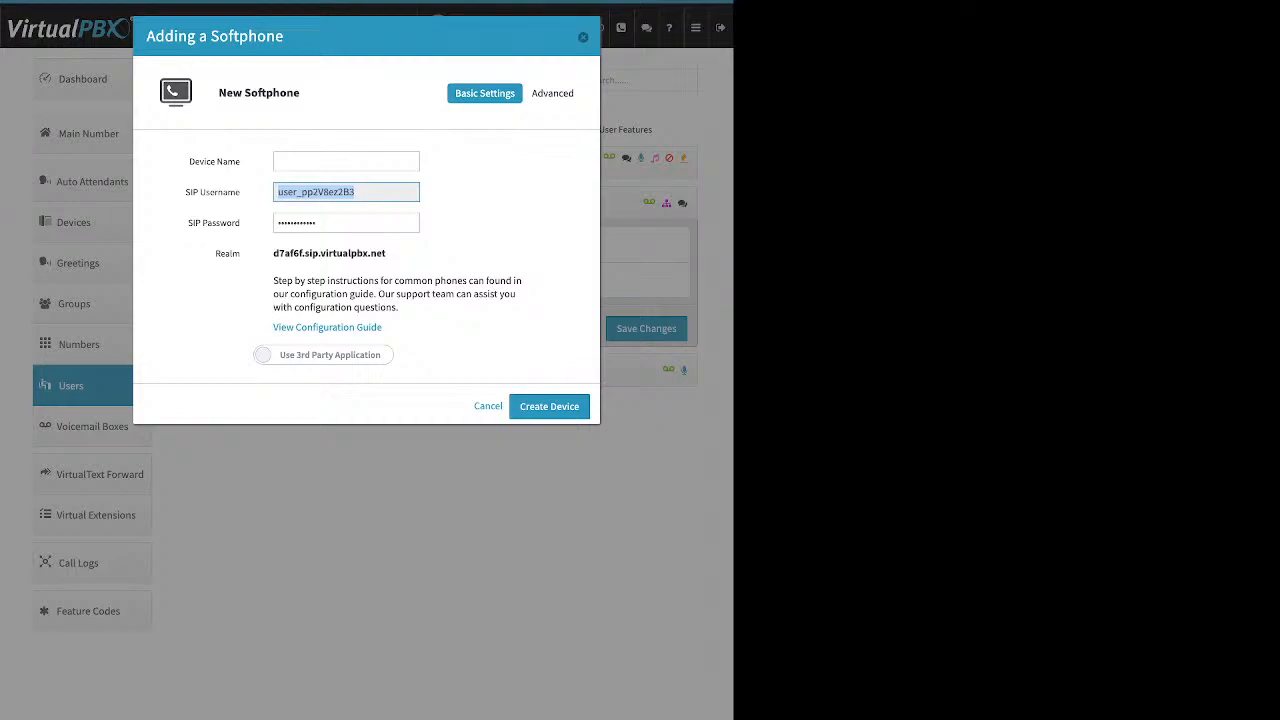
click(340, 223)
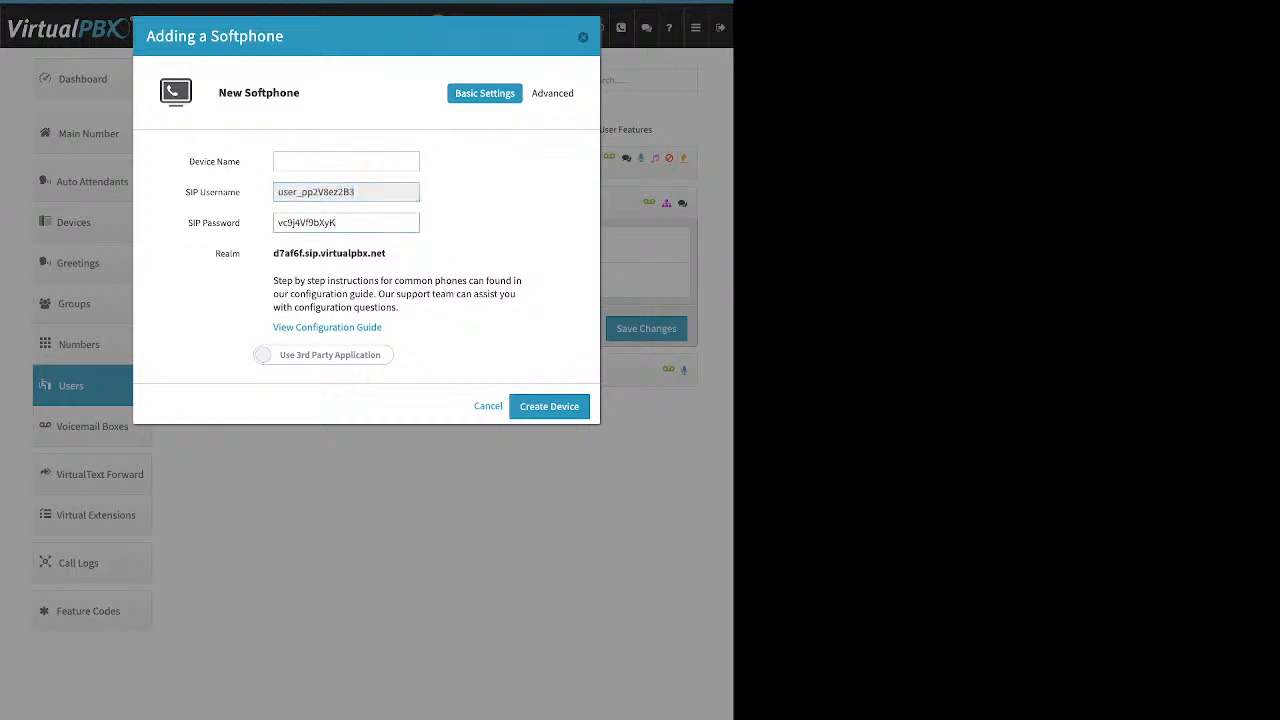
drag(338, 223, 276, 223)
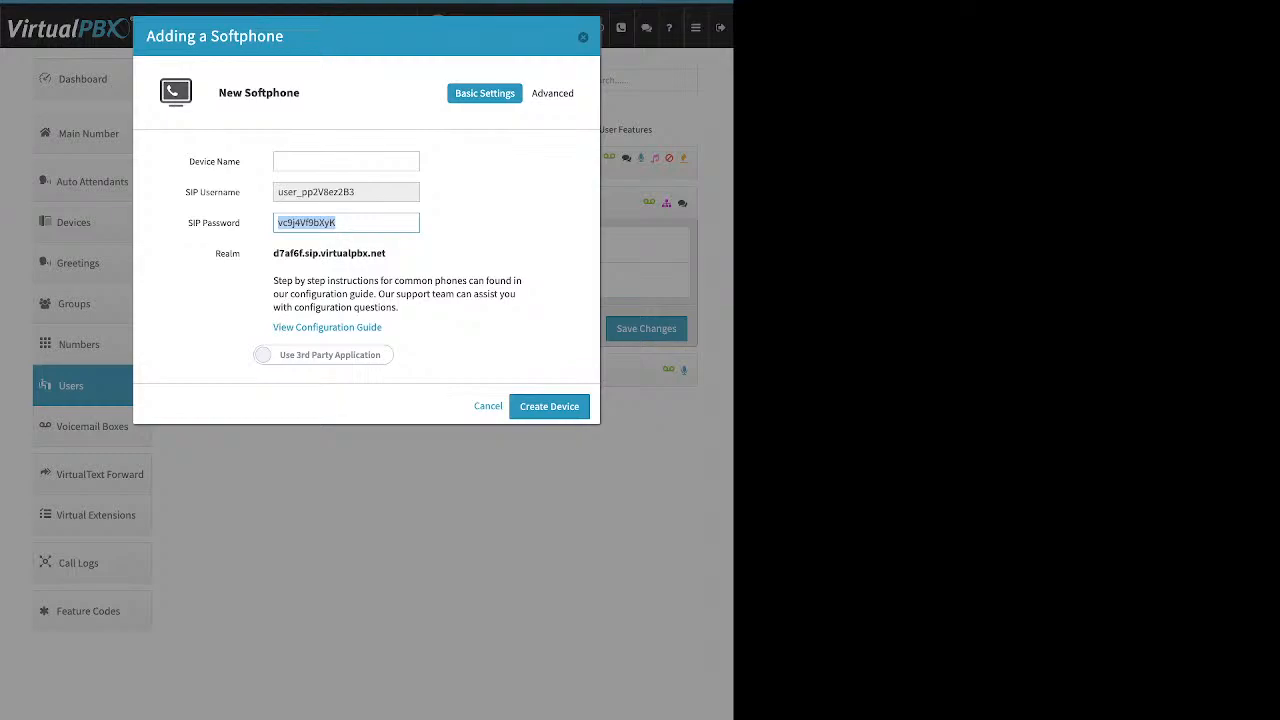
click(388, 253)
drag(388, 253, 273, 253)
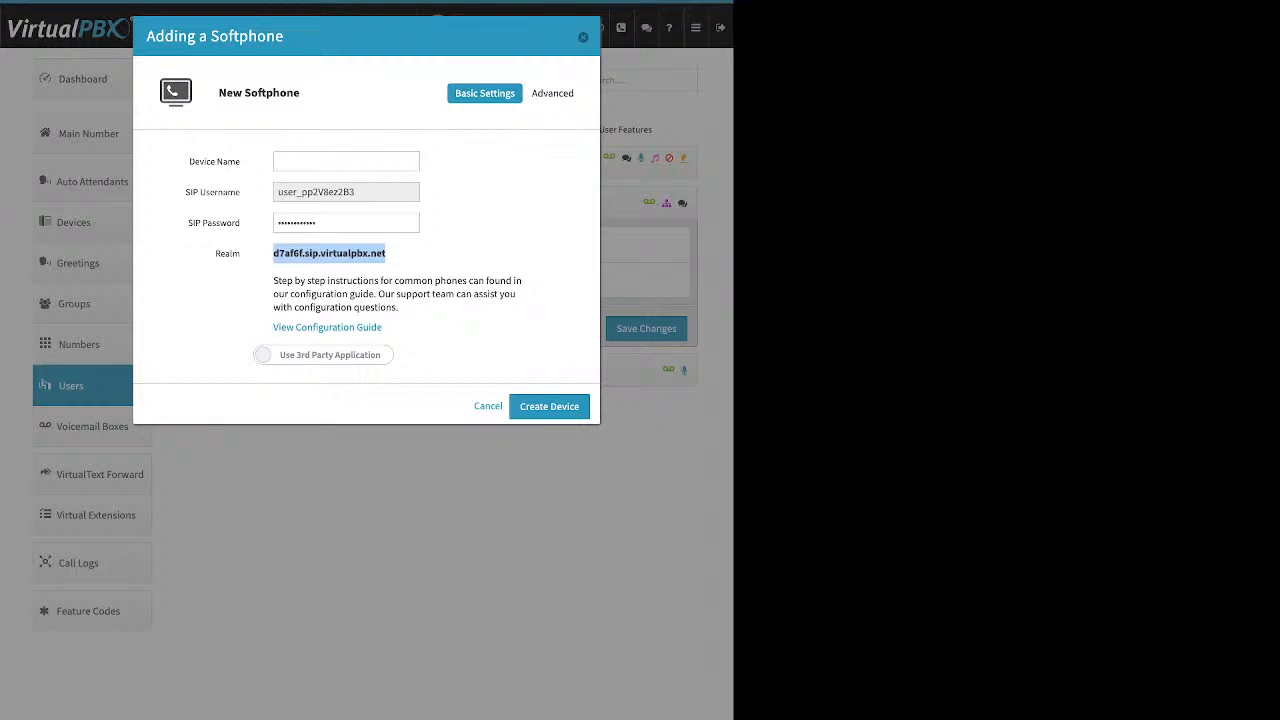
click(386, 254)
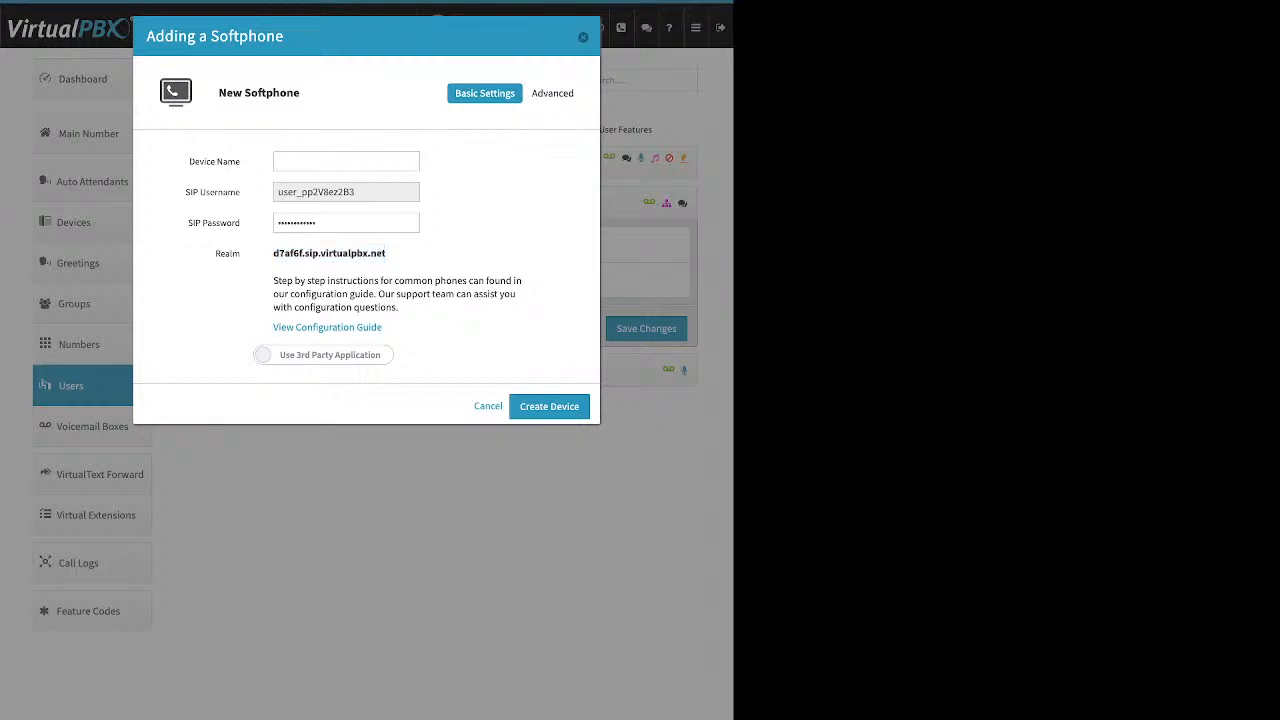
drag(382, 327, 273, 327)
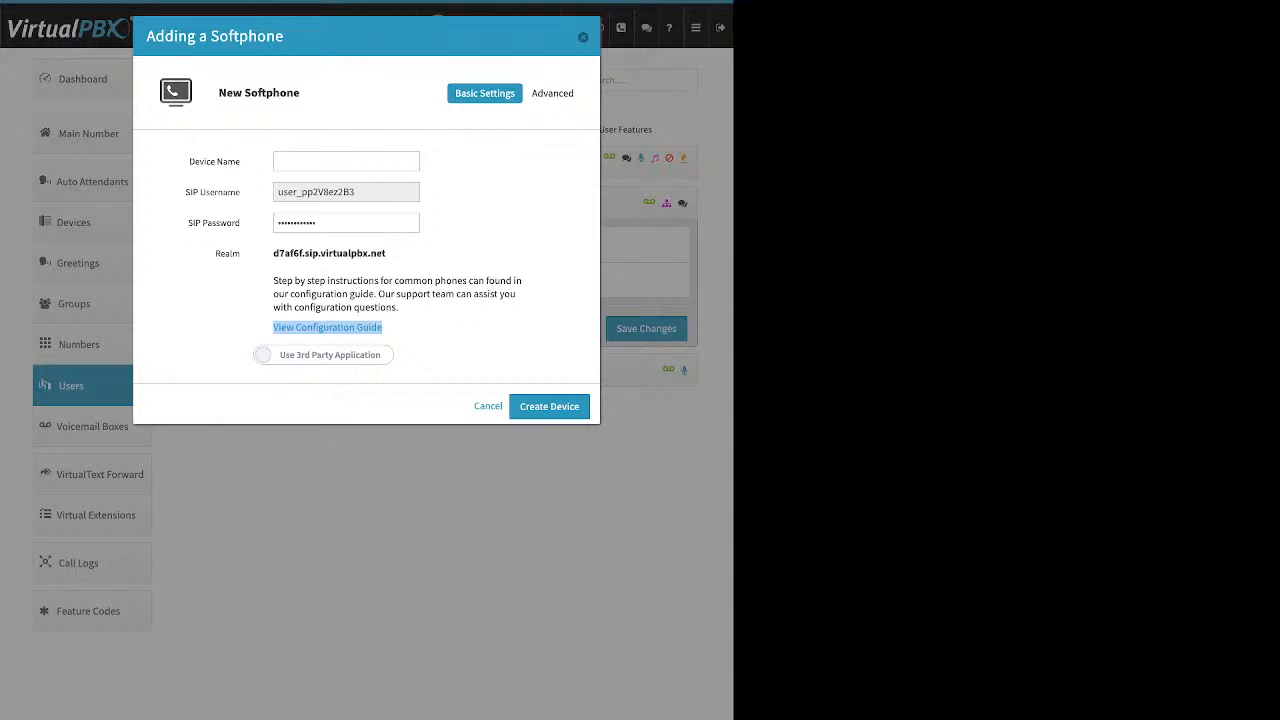
Step: Switch the softphone to the VirtualPBX application, then close the dialog without creating it
click(323, 355)
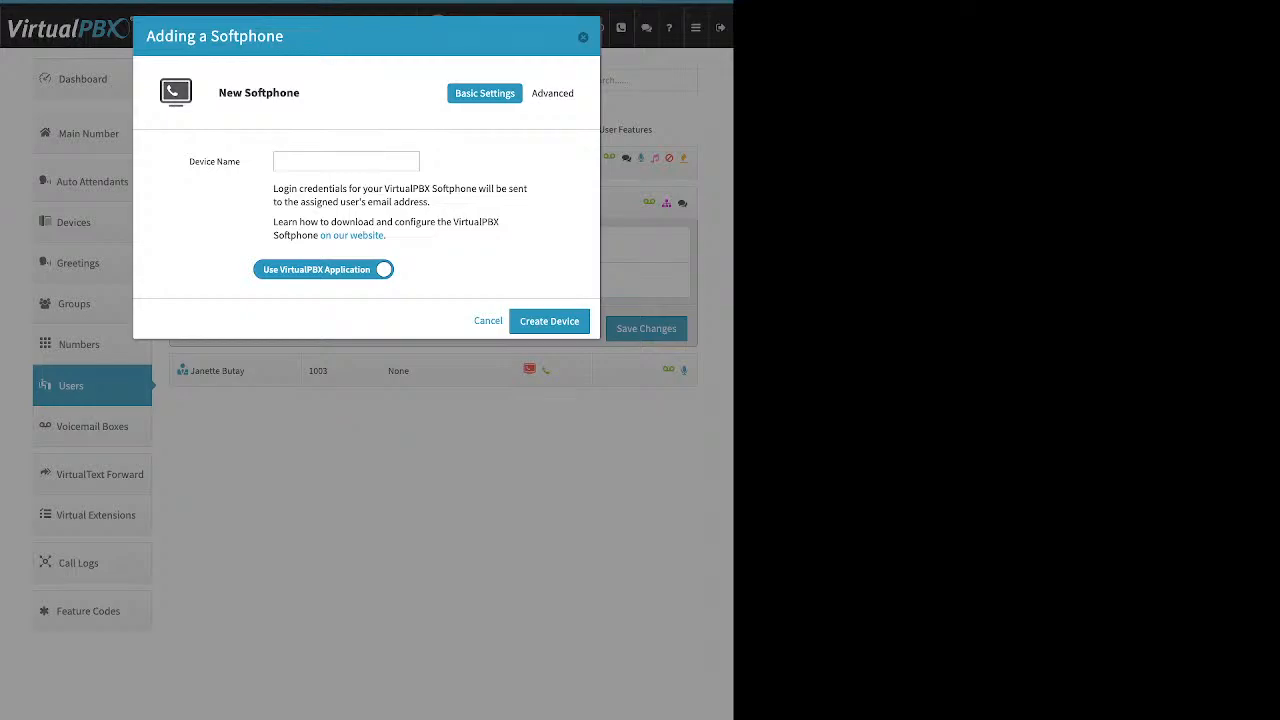
click(346, 161)
click(583, 37)
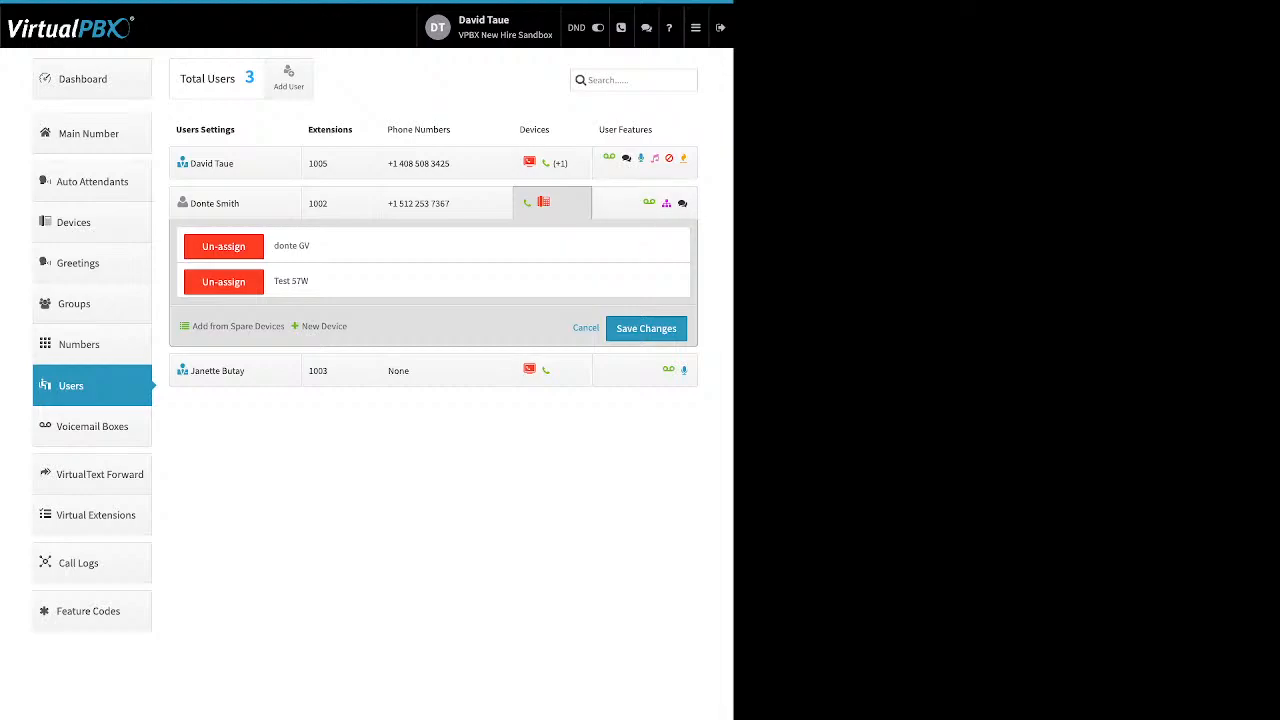
Step: Start a Web Phone device, cancel it uncreated, and open extension 1005's user features
click(324, 326)
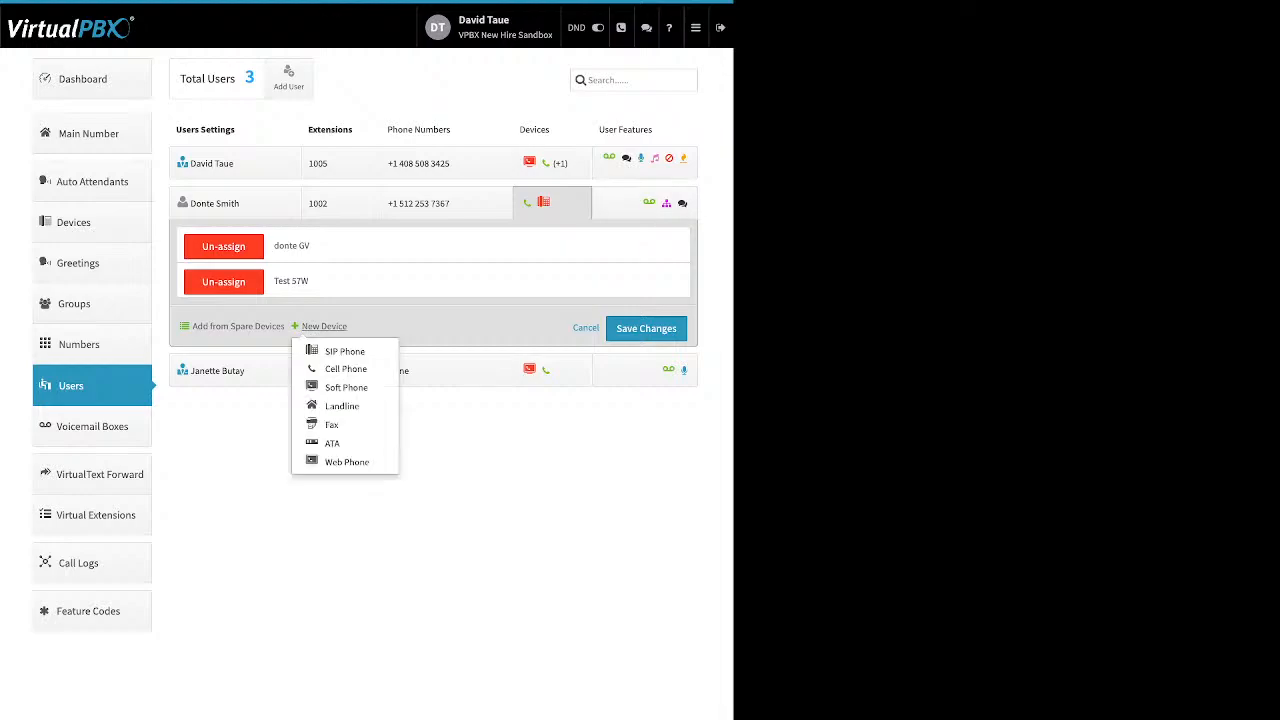
click(346, 462)
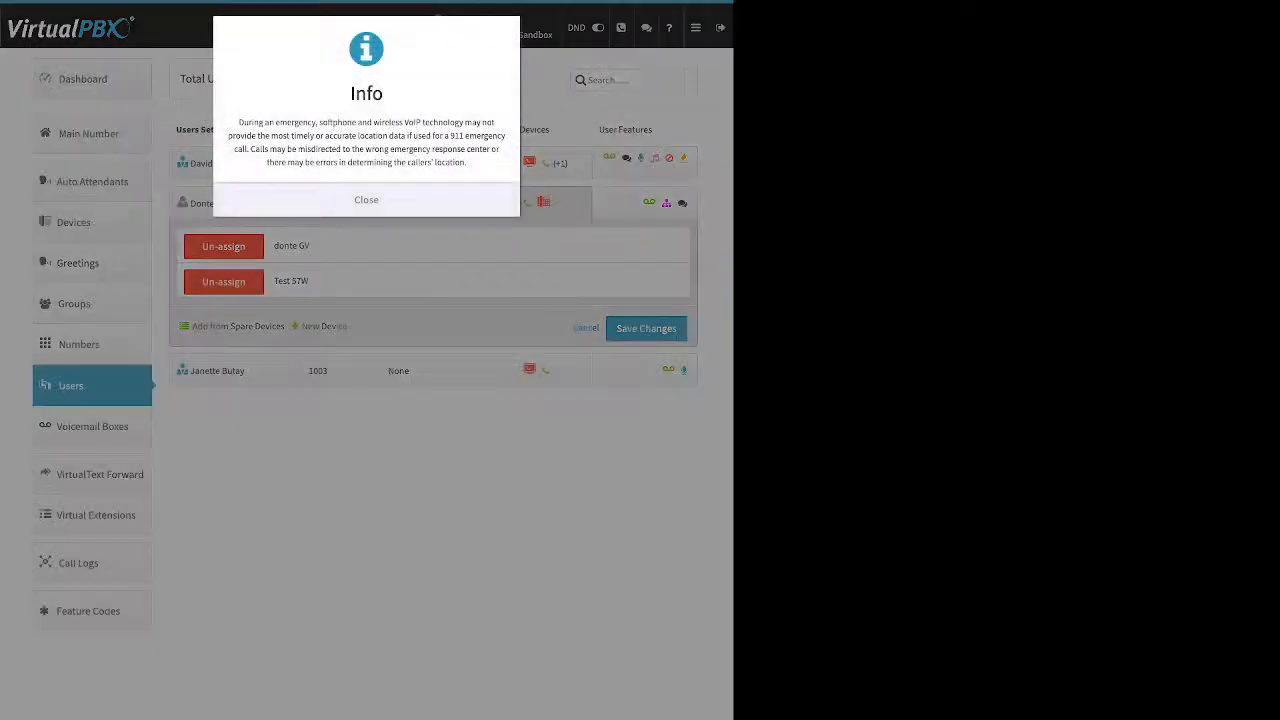
click(366, 200)
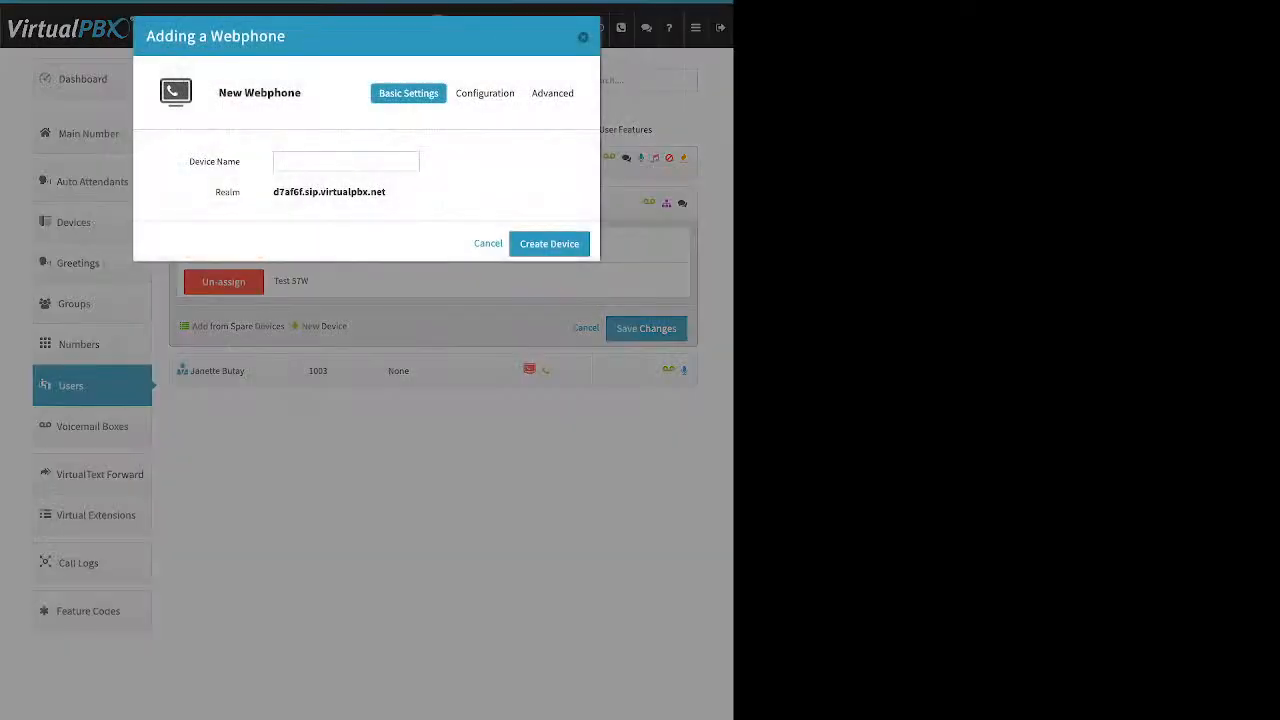
mouse_move(195, 161)
mouse_down()
mouse_move(228, 161)
mouse_move(190, 161)
mouse_up()
click(583, 37)
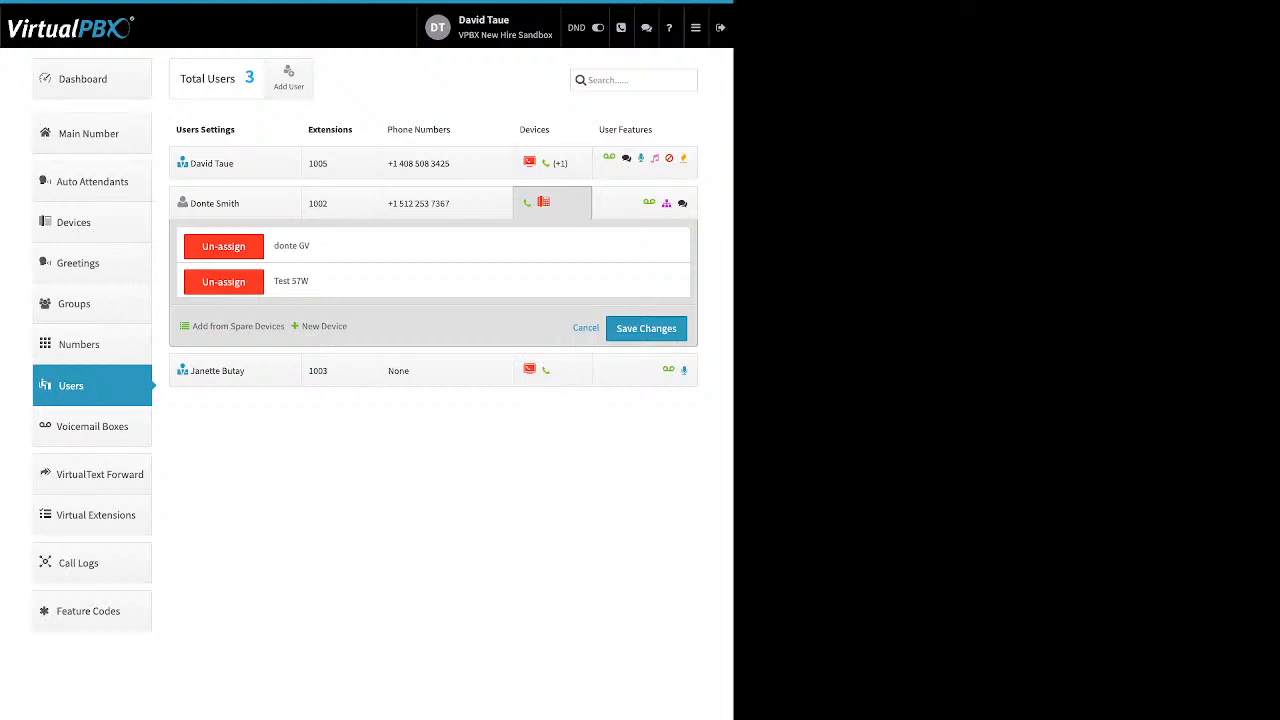
click(645, 163)
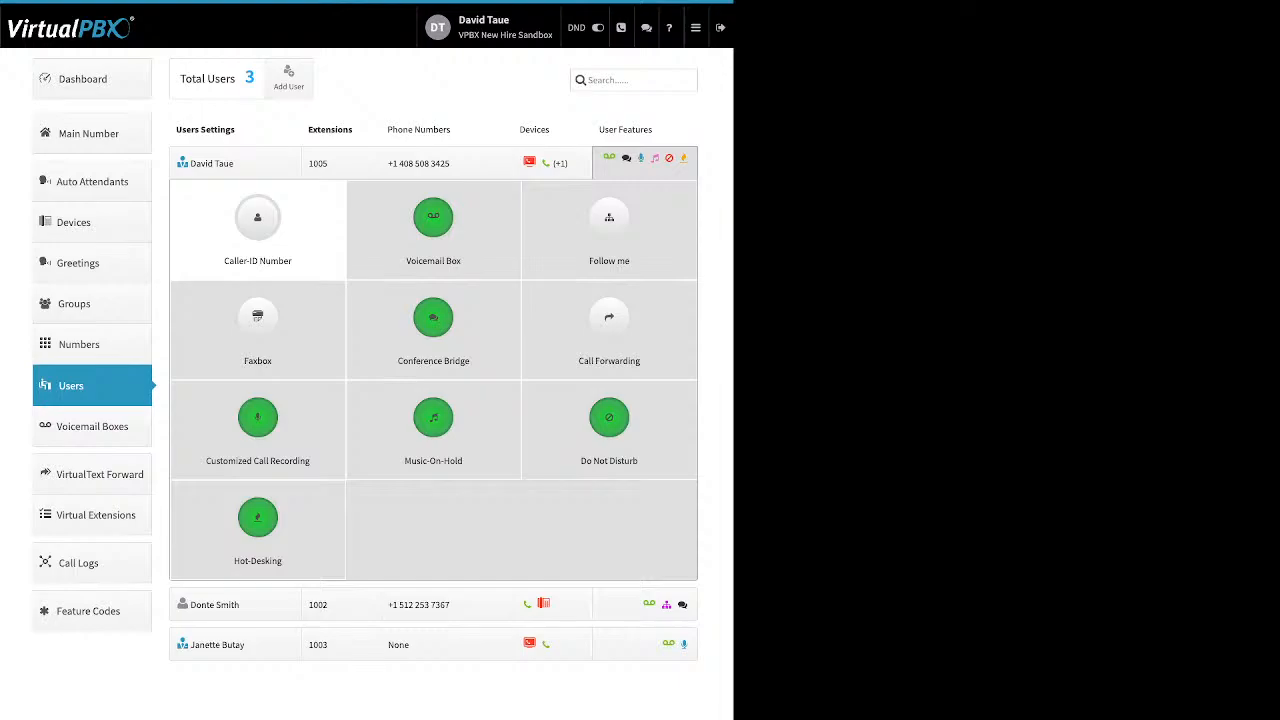
click(258, 218)
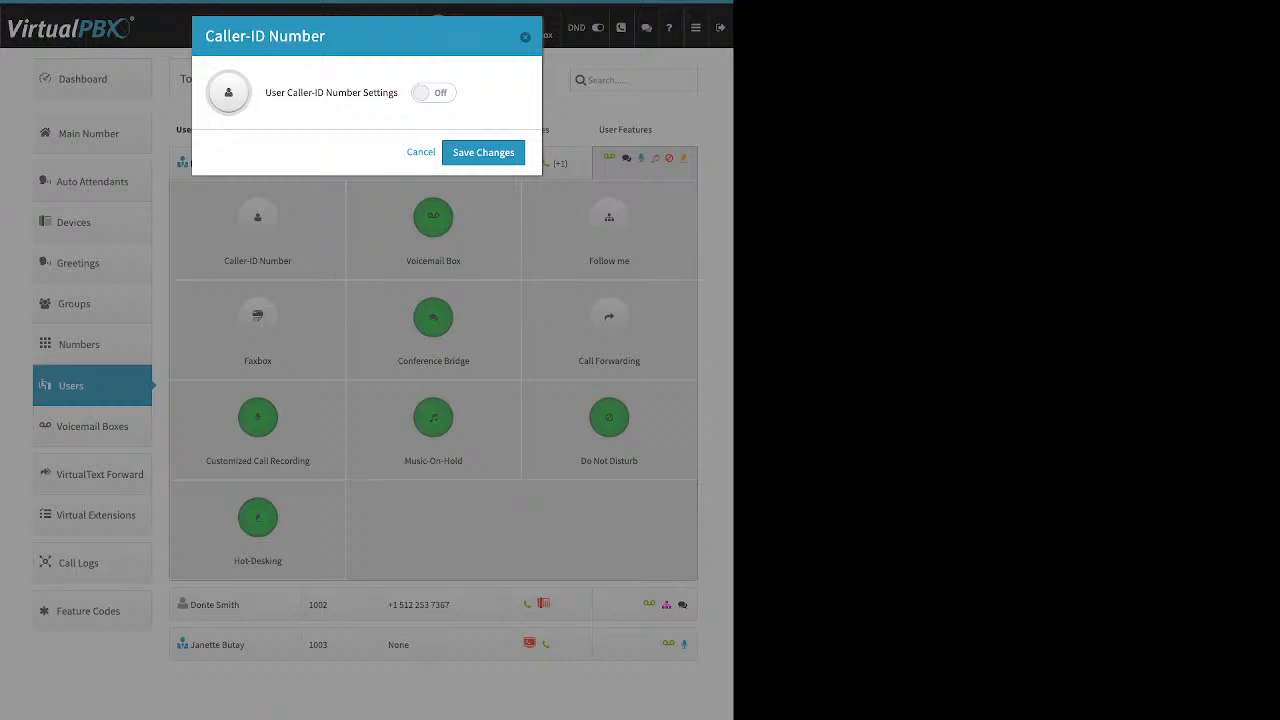
drag(265, 92, 398, 92)
click(434, 93)
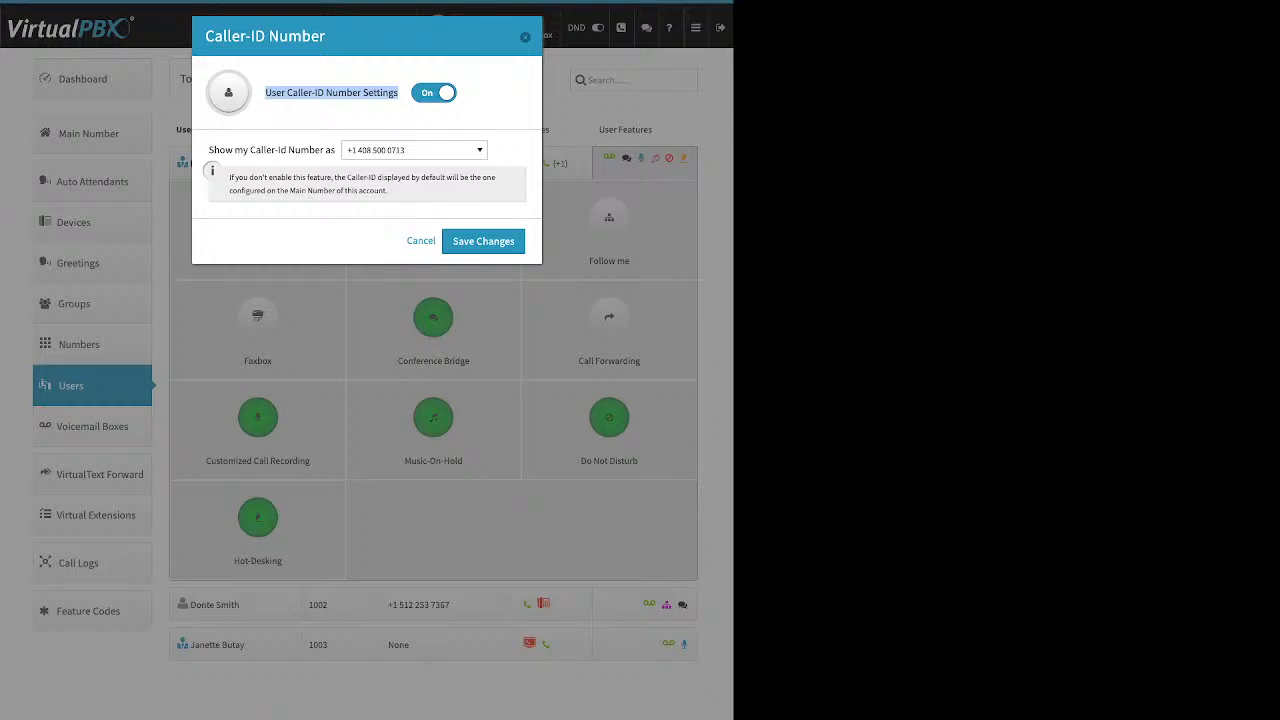
click(421, 241)
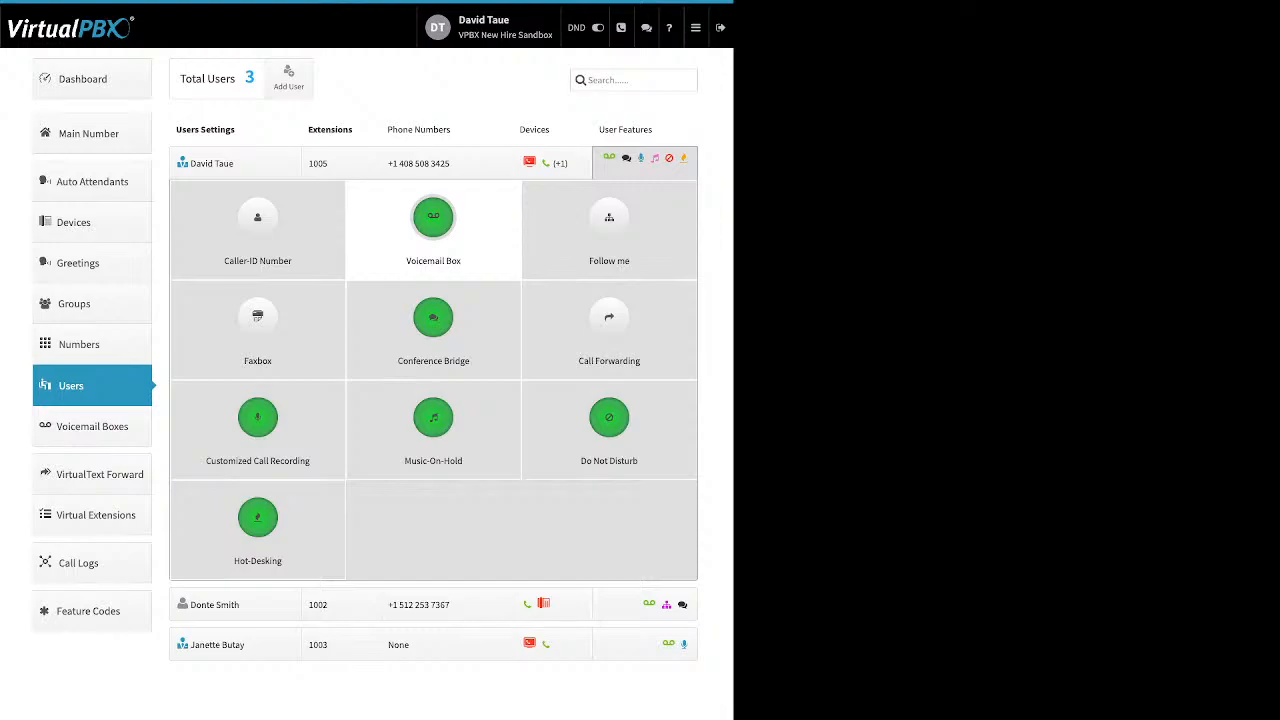
Step: Review extension 1005's Voicemail Box settings, close them unchanged, and open the apps menu
click(433, 218)
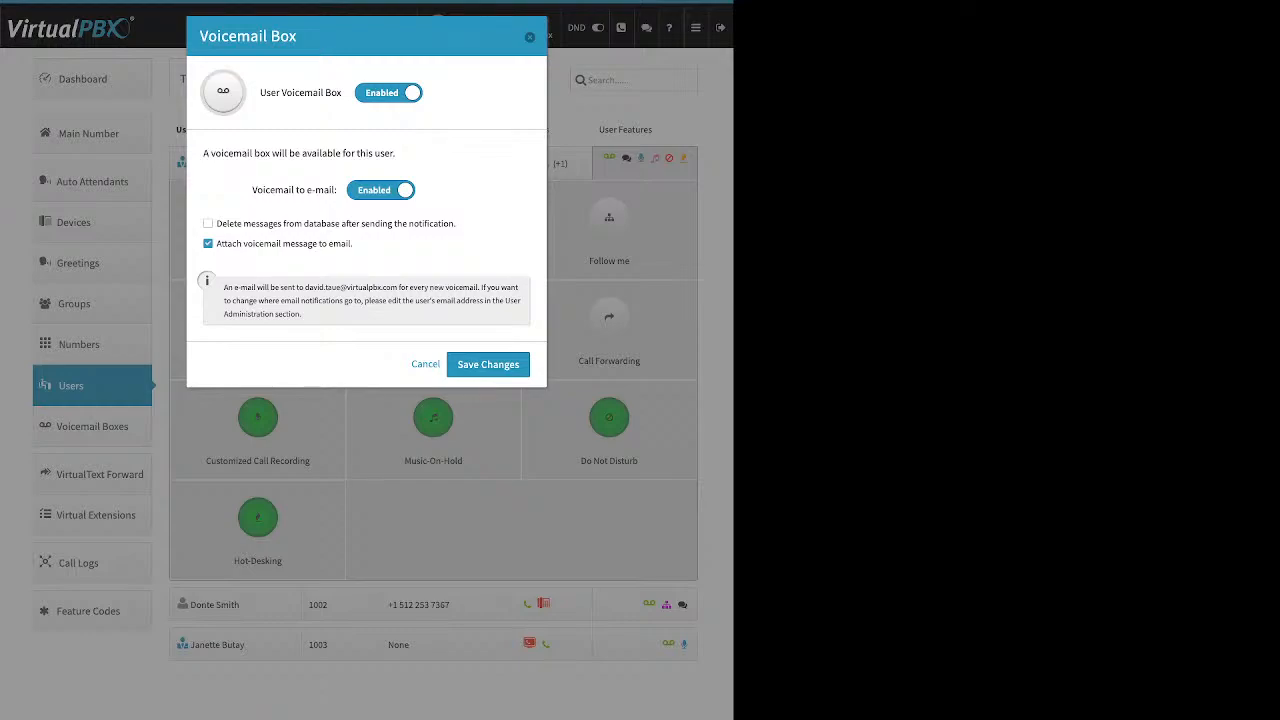
drag(354, 243, 242, 243)
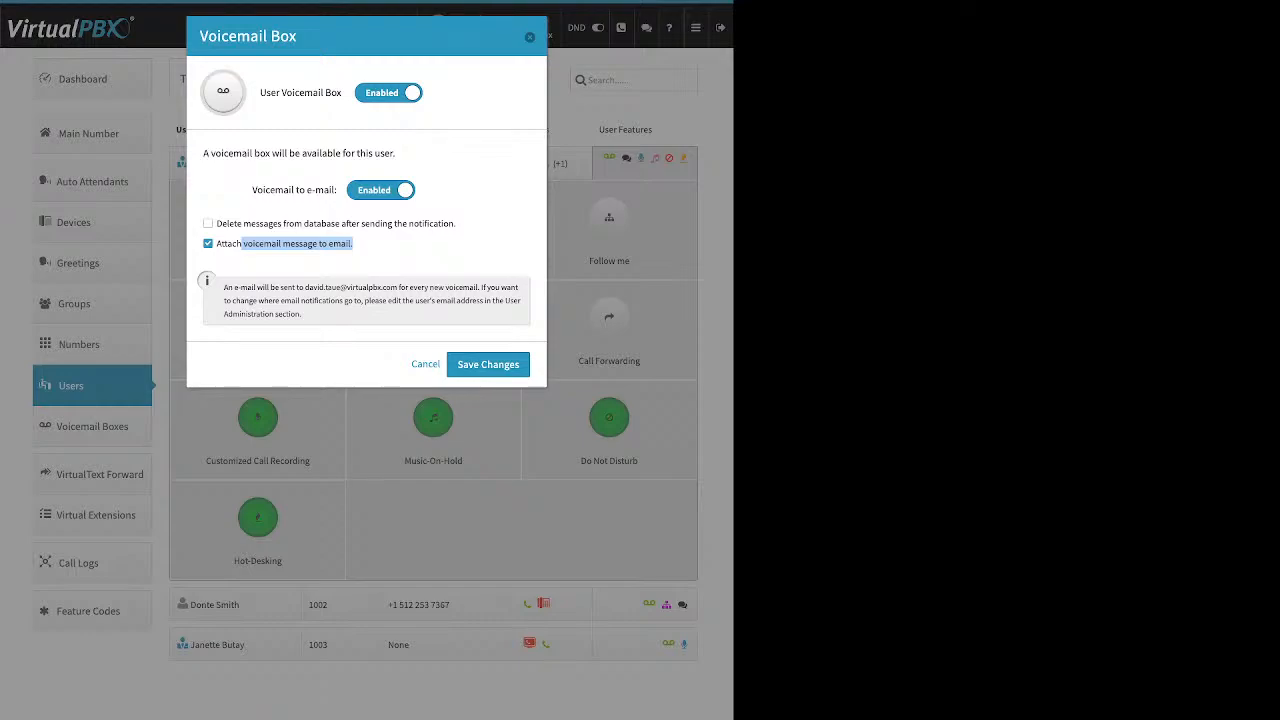
key(Escape)
click(696, 28)
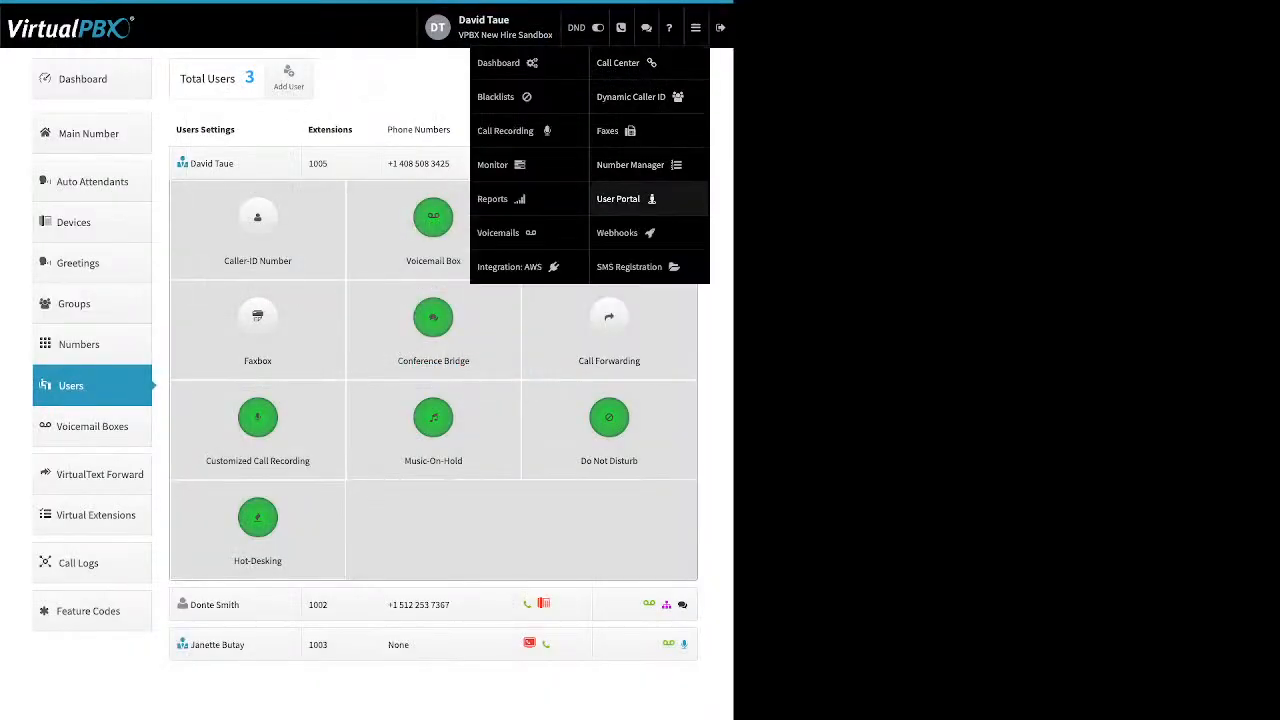
Step: Select the new voicemail in the User Portal, view its actions, then return to the Dashboard
click(618, 198)
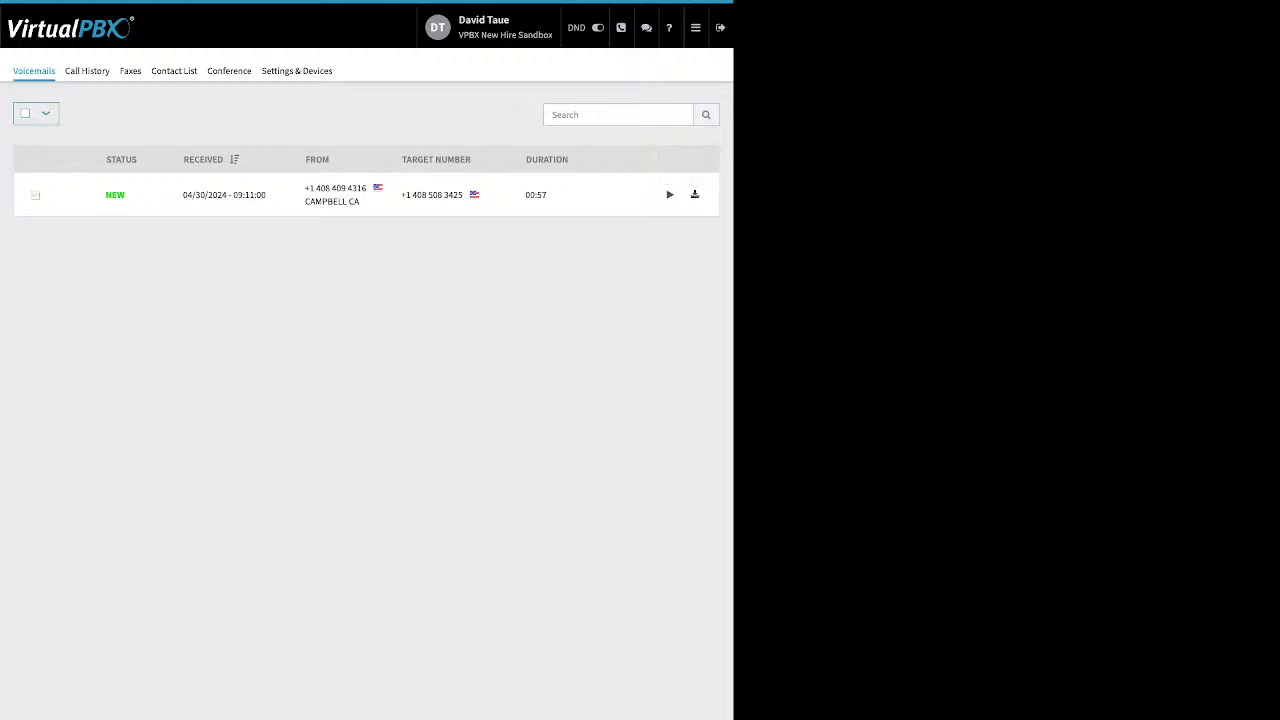
click(35, 195)
click(85, 113)
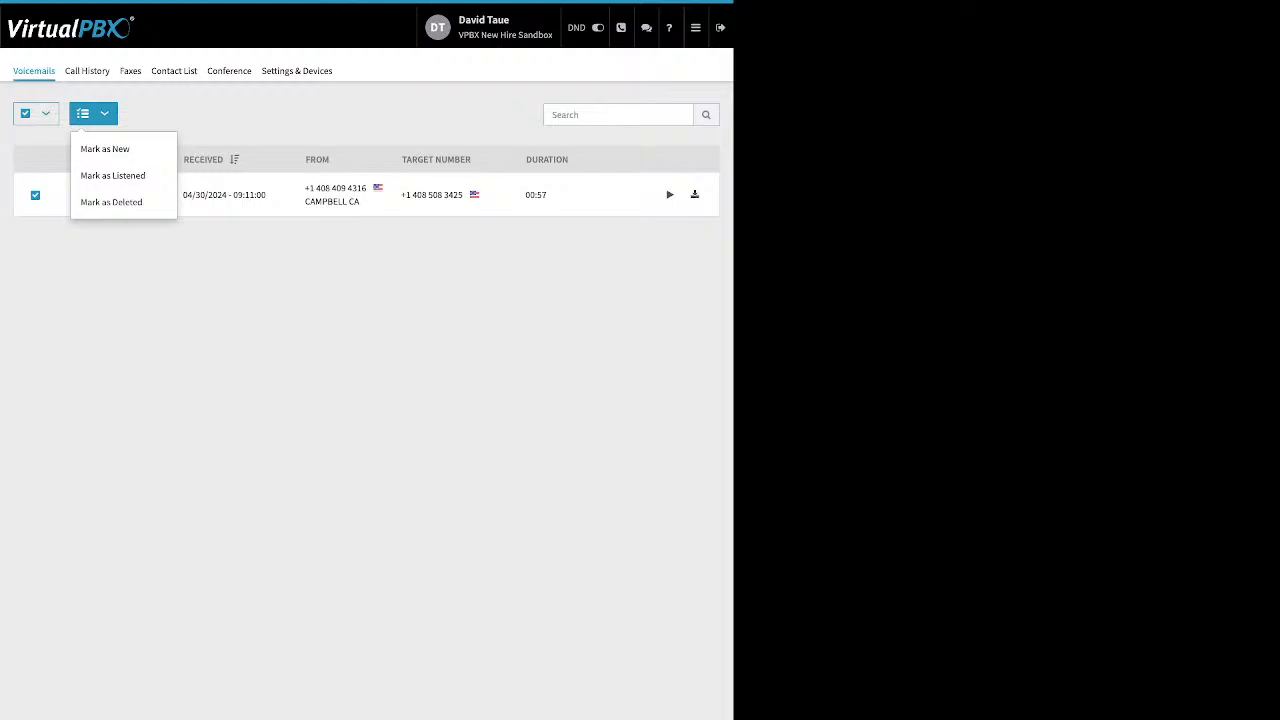
mouse_move(696, 28)
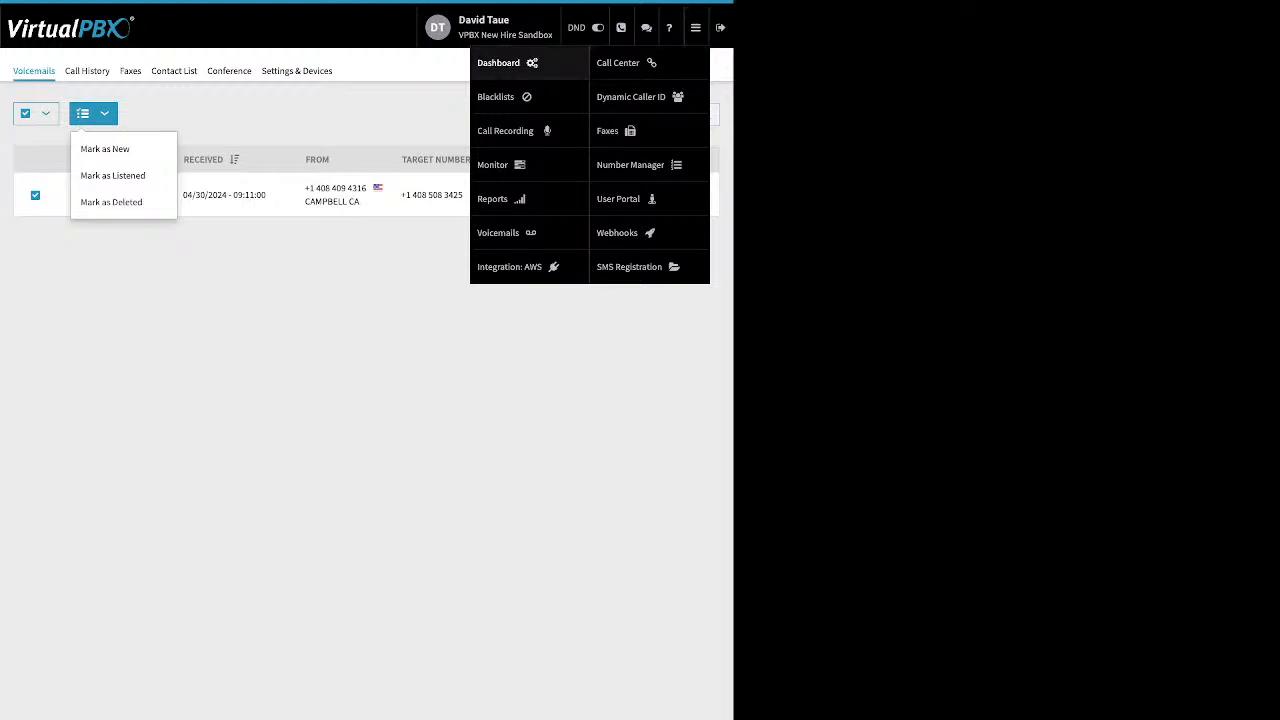
click(500, 62)
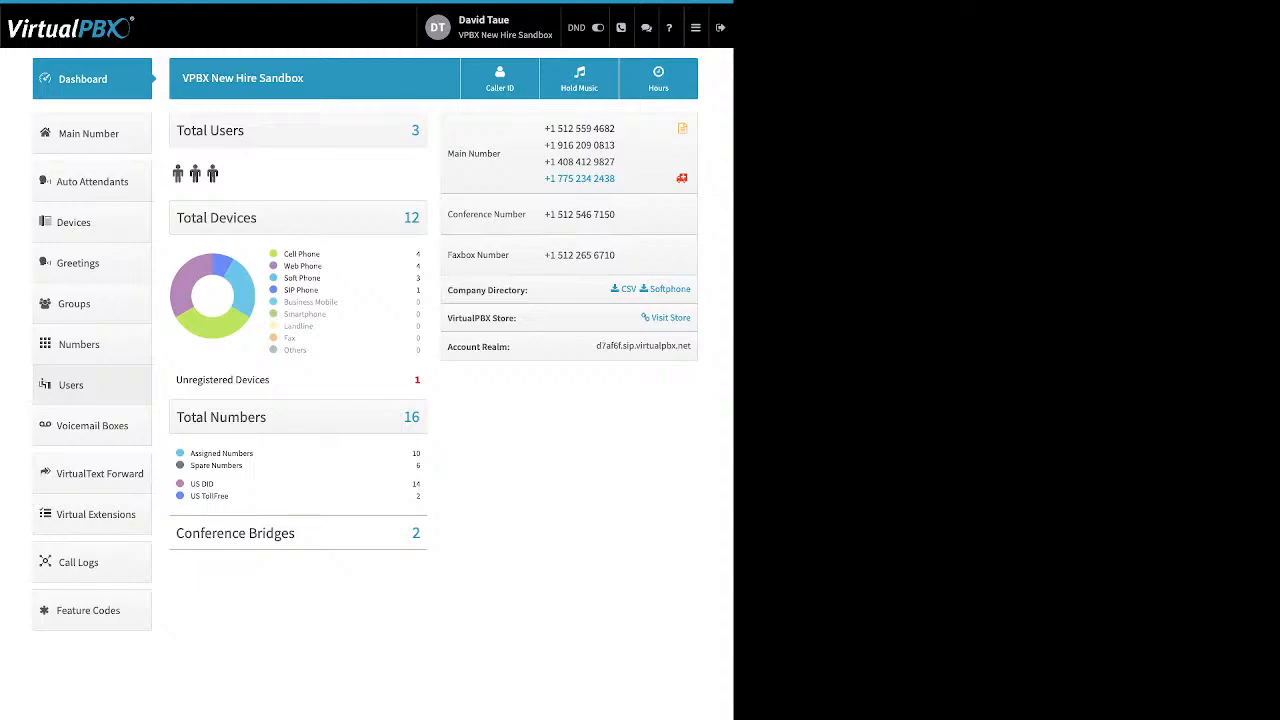
Step: Go to the Users page listing extensions 1005, 1002 and 1003
click(71, 385)
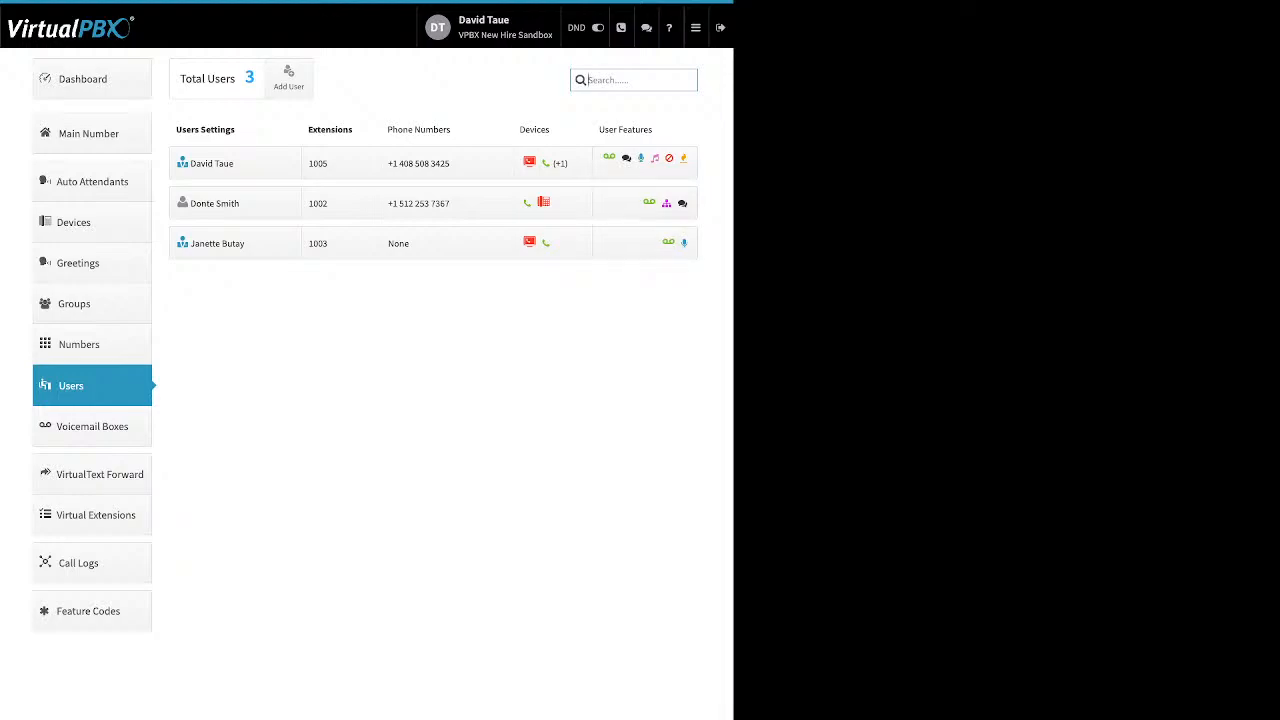
Step: Check extension 1005's three assigned devices, then reopen its user features
click(645, 163)
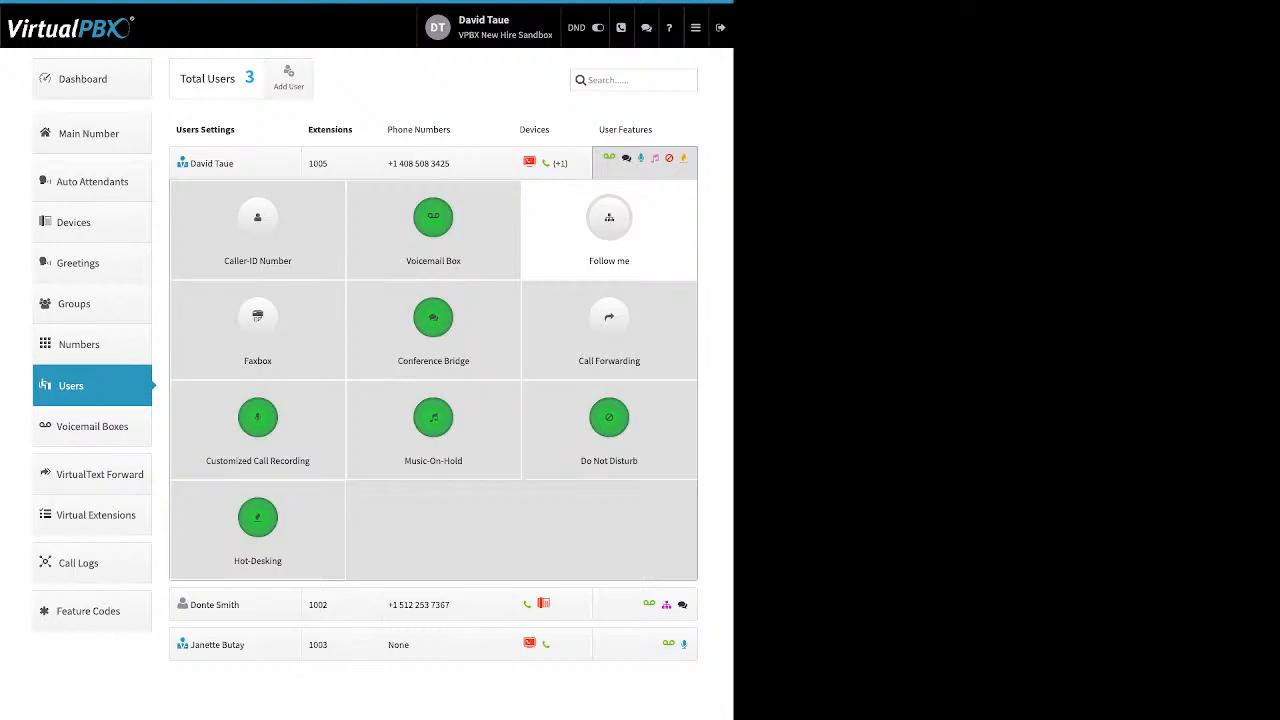
click(552, 163)
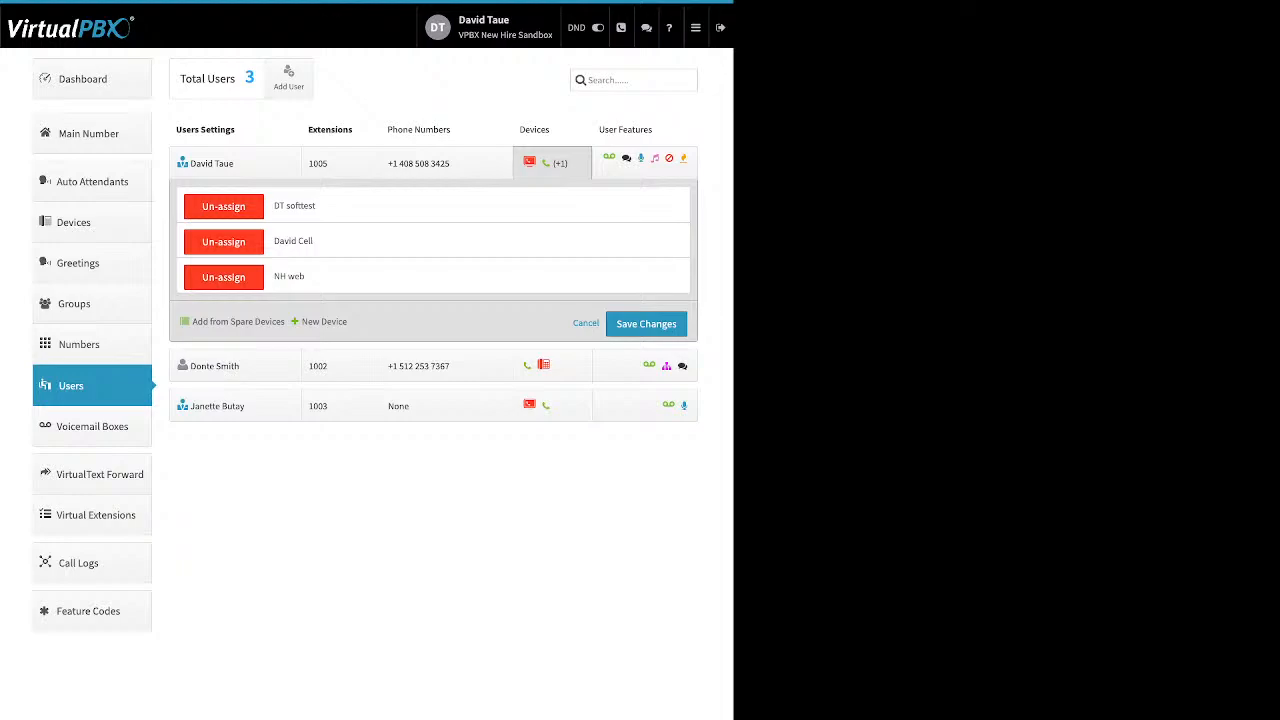
click(643, 164)
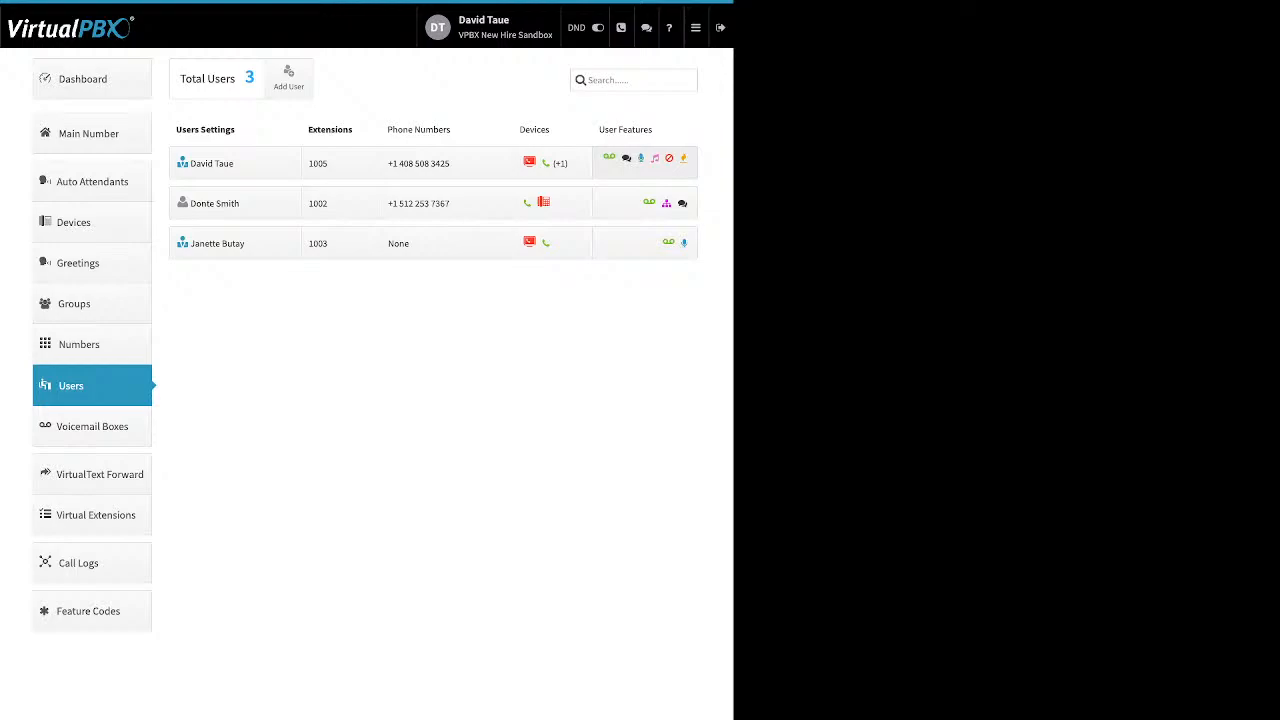
click(627, 158)
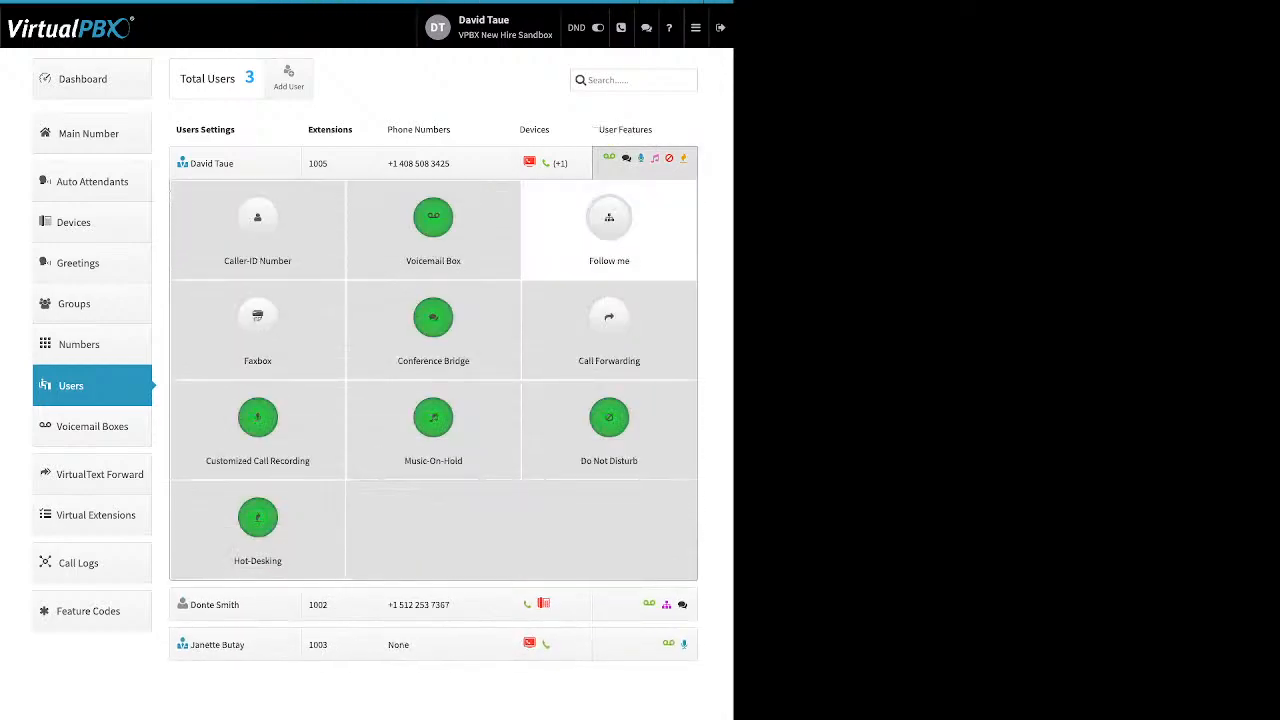
Step: Enable Follow me ringing DT softtest and NH web, with a 60-second timeline maximum
click(609, 222)
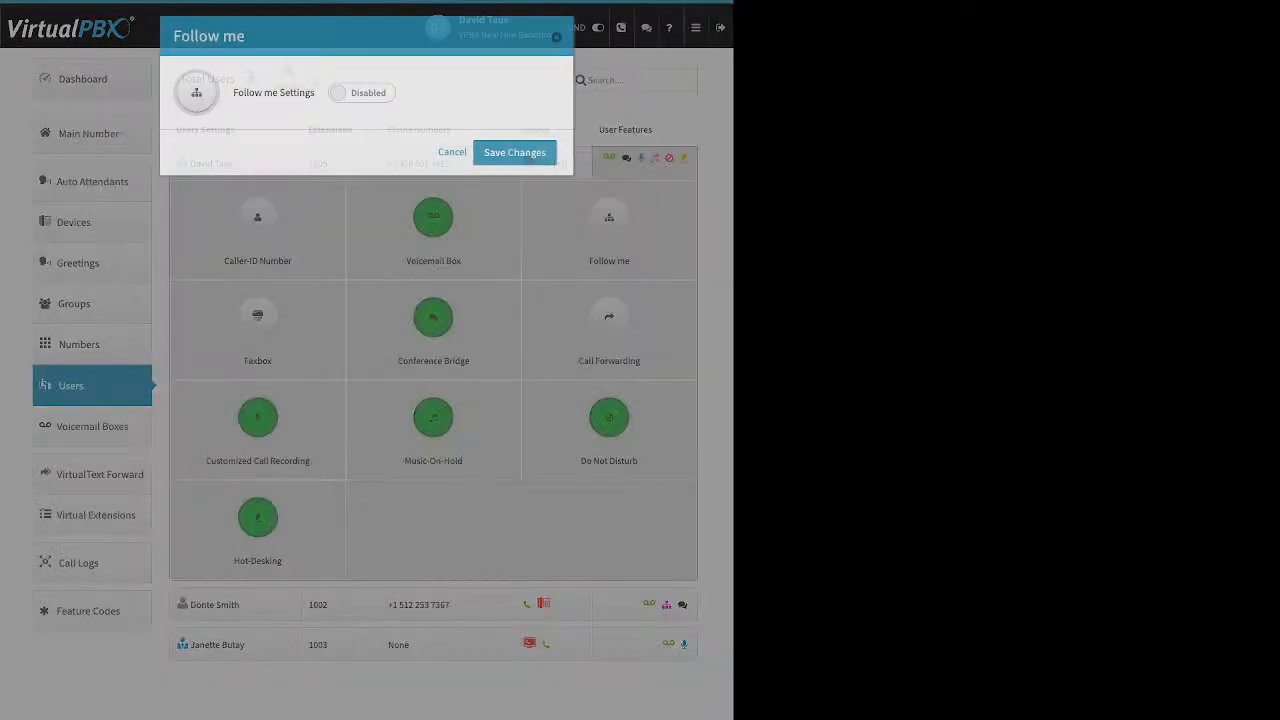
click(362, 93)
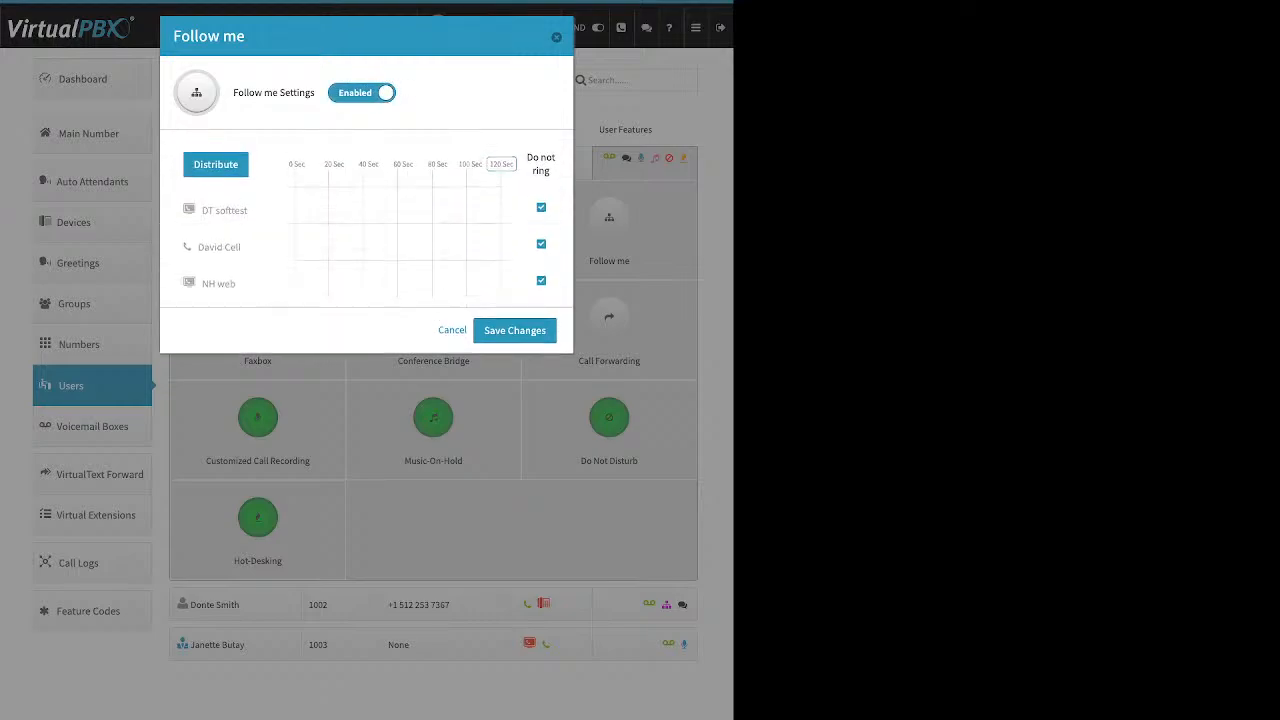
drag(550, 172, 526, 158)
click(538, 165)
click(541, 207)
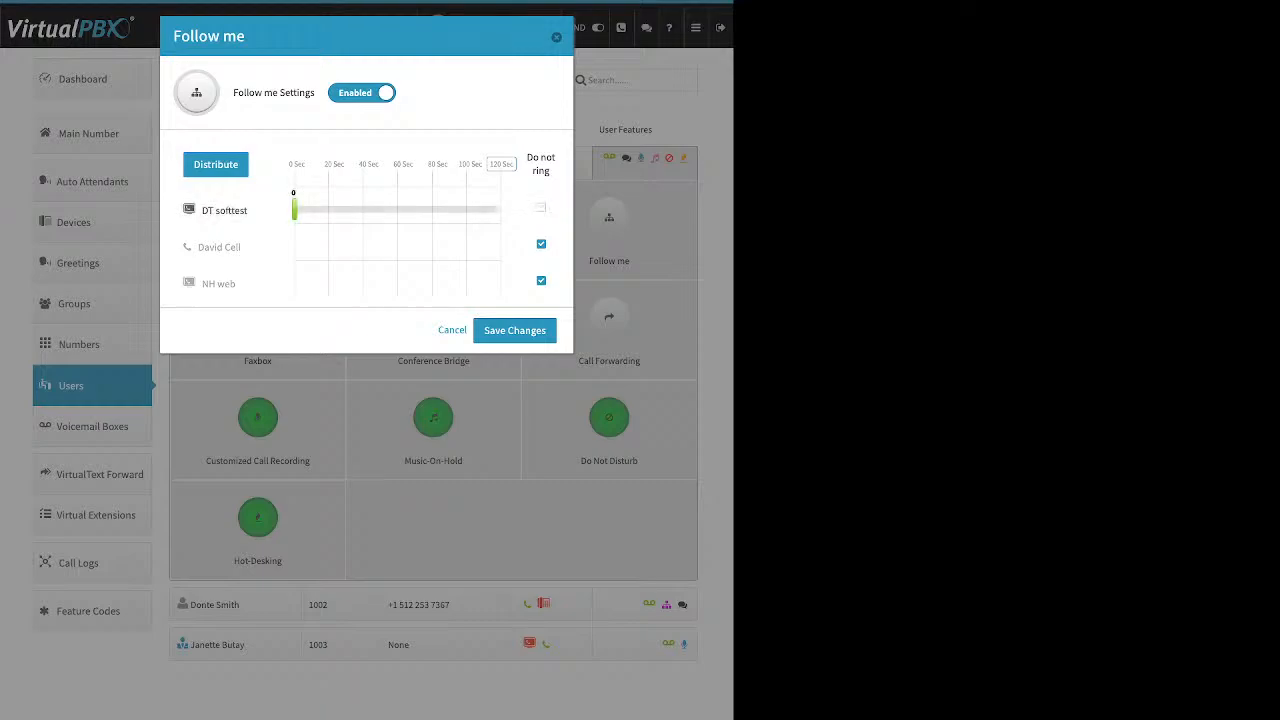
click(541, 281)
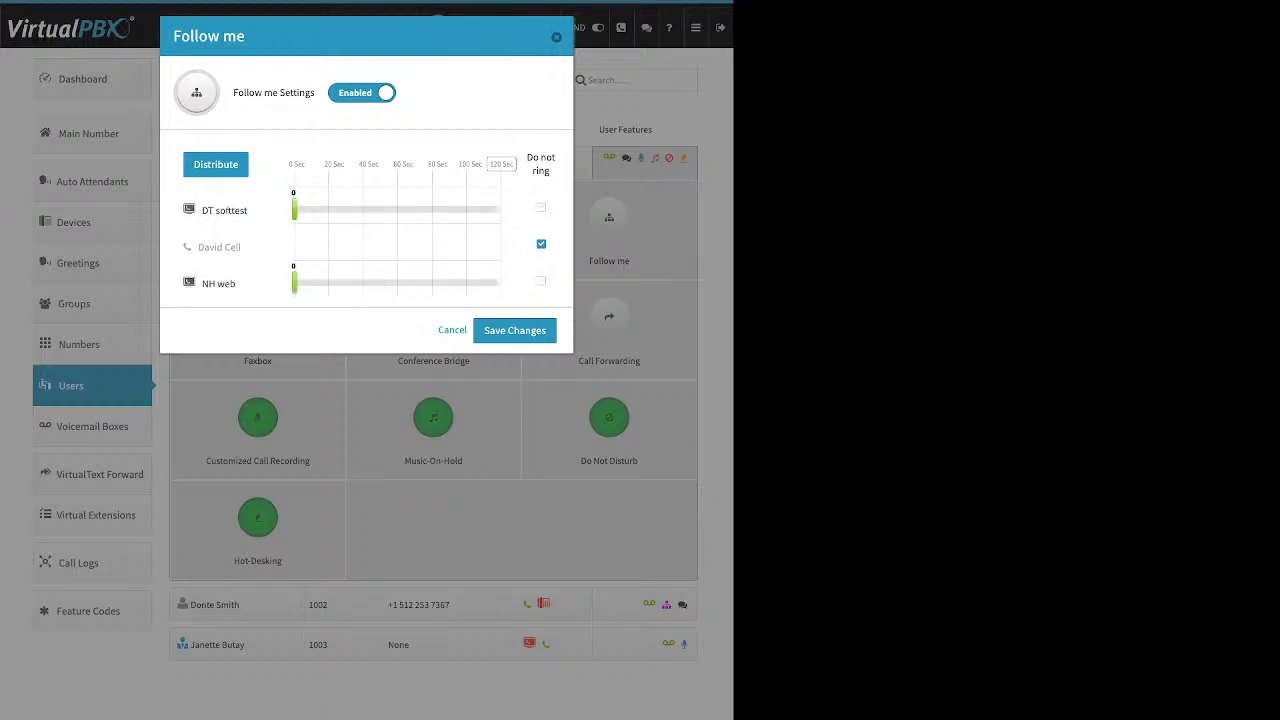
drag(294, 209, 404, 209)
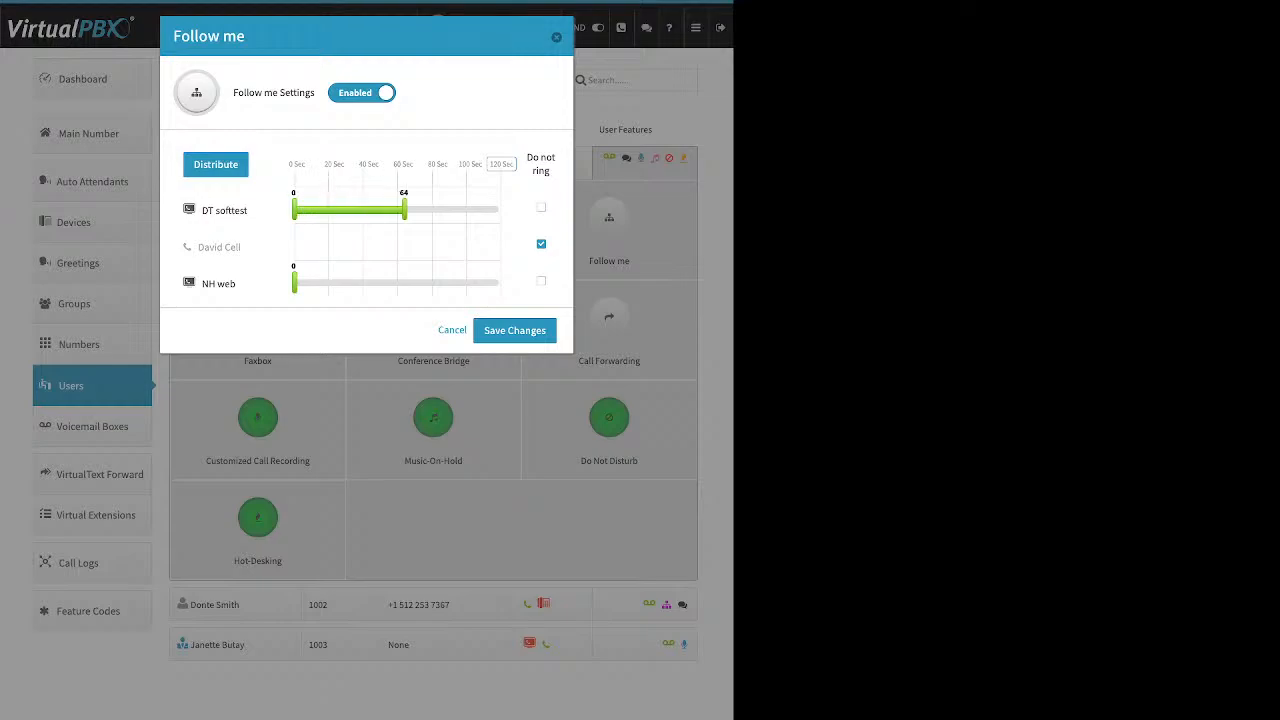
drag(294, 283, 378, 283)
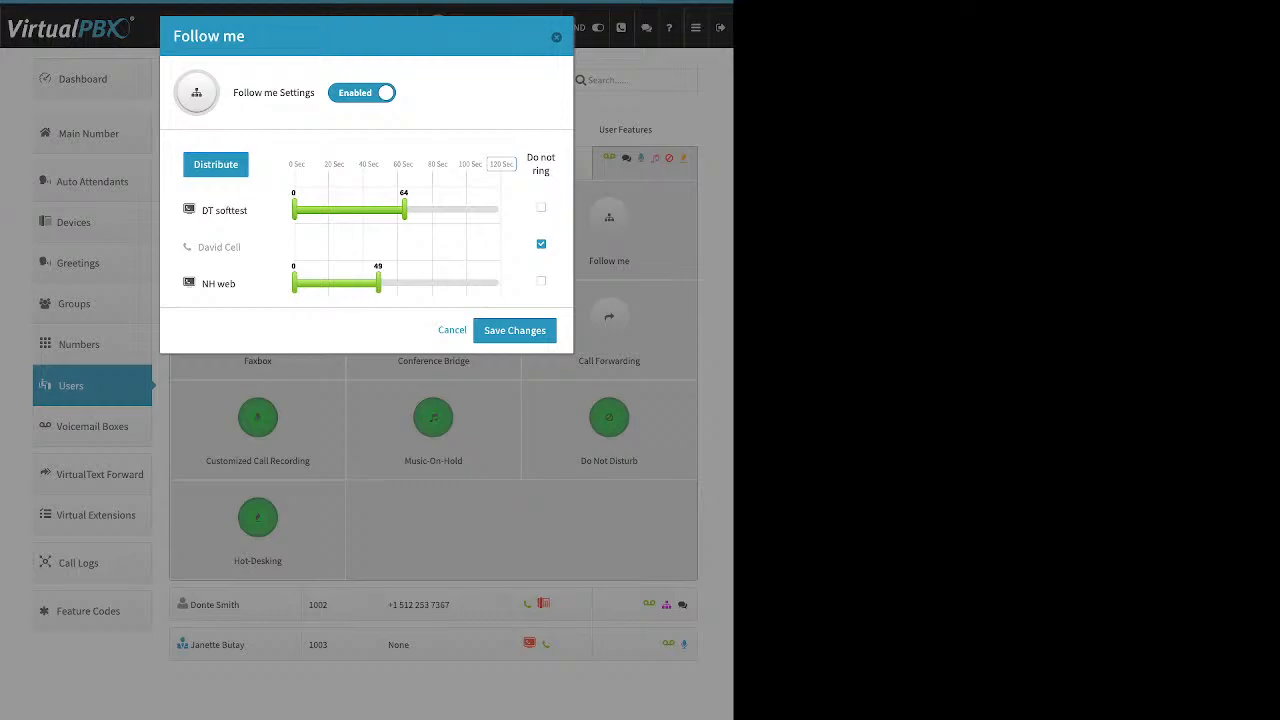
click(501, 164)
text(60)
key(Return)
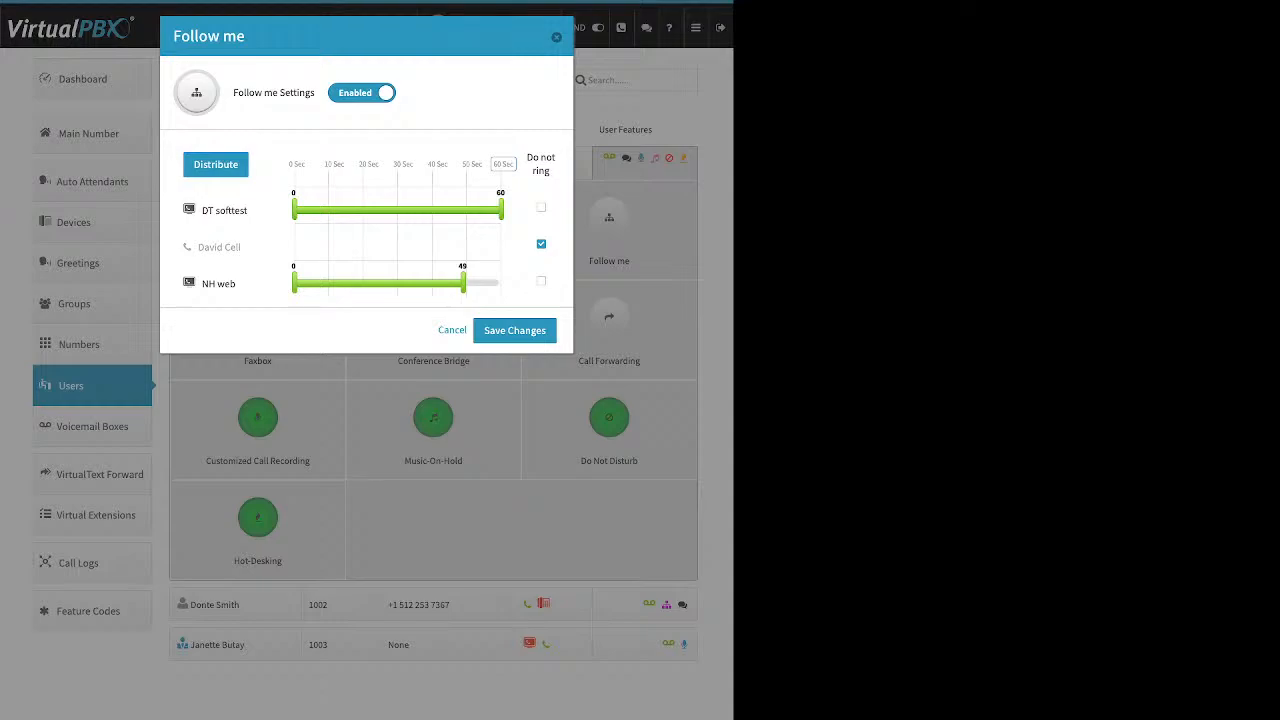
Step: Add David Cell and distribute ring time evenly, 20 seconds per device, then close
click(215, 164)
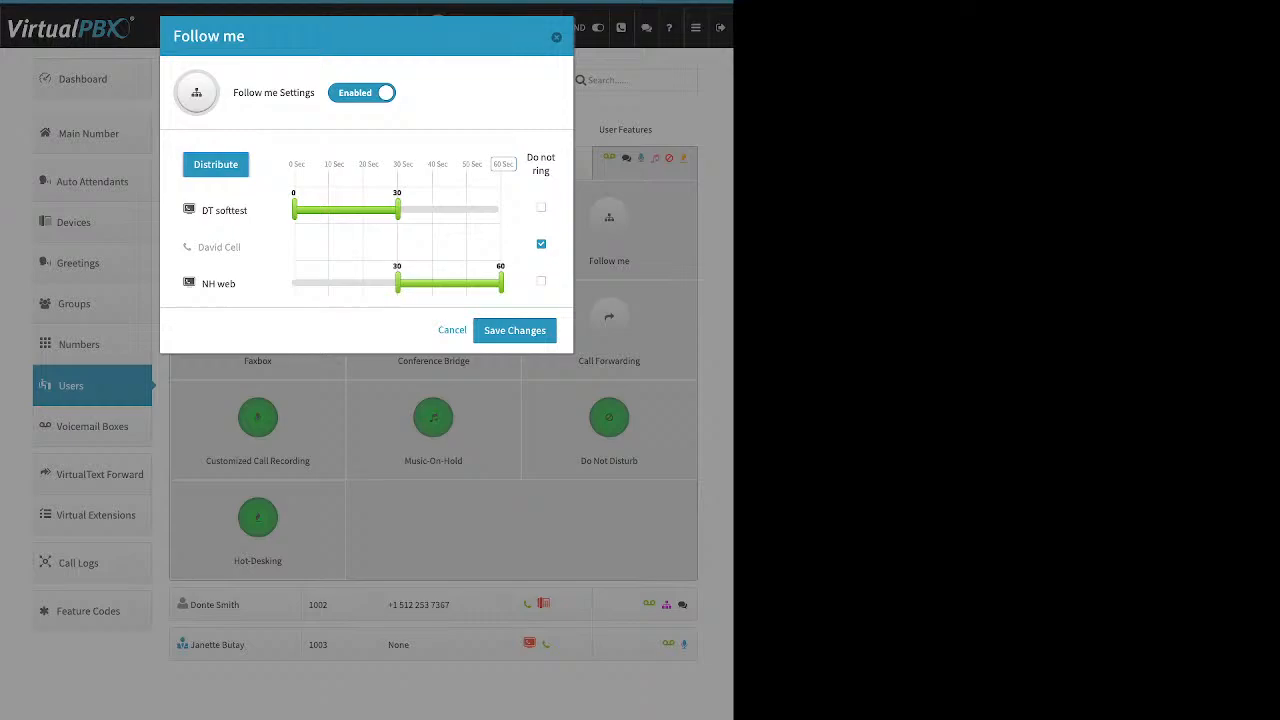
click(541, 244)
click(215, 164)
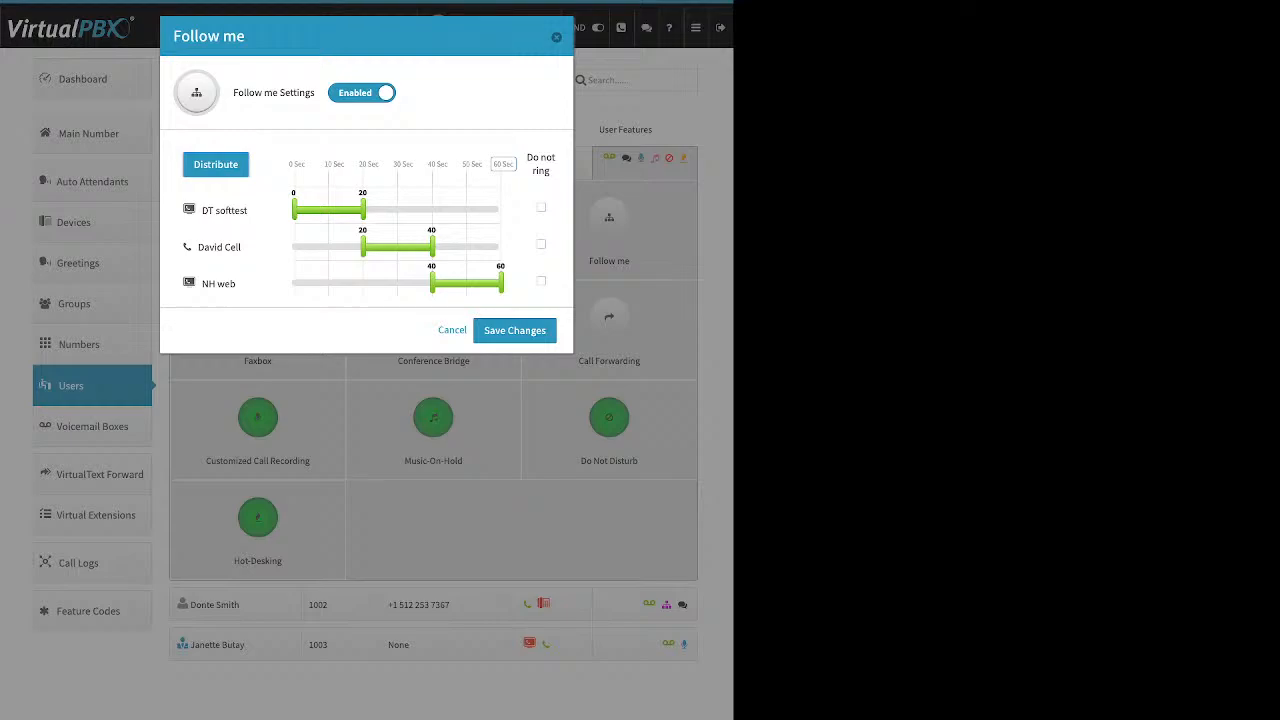
click(556, 37)
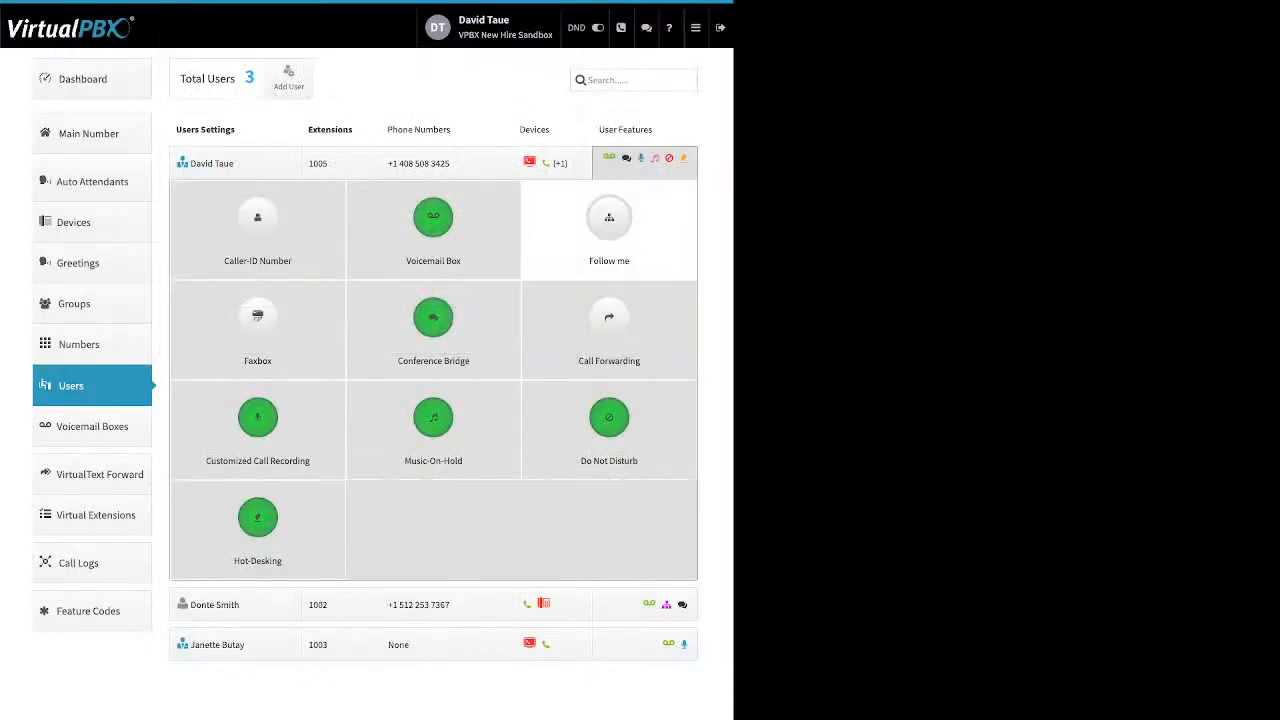
click(257, 325)
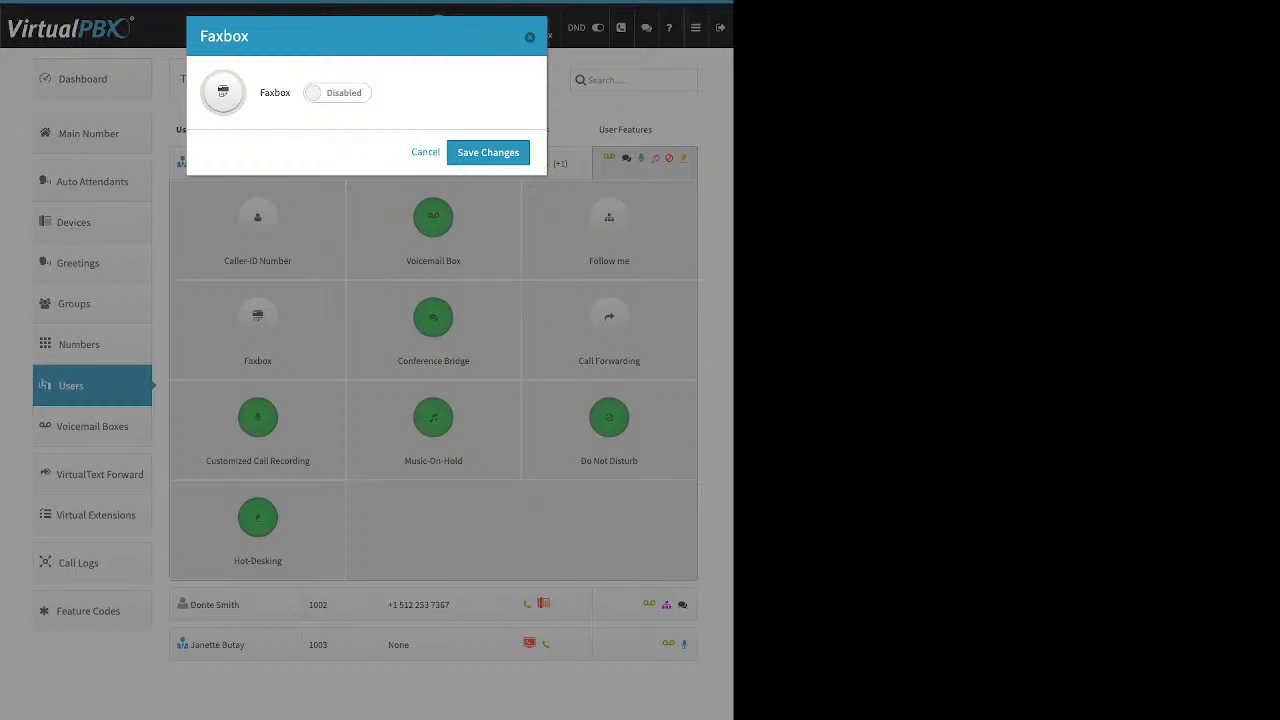
click(337, 93)
click(338, 191)
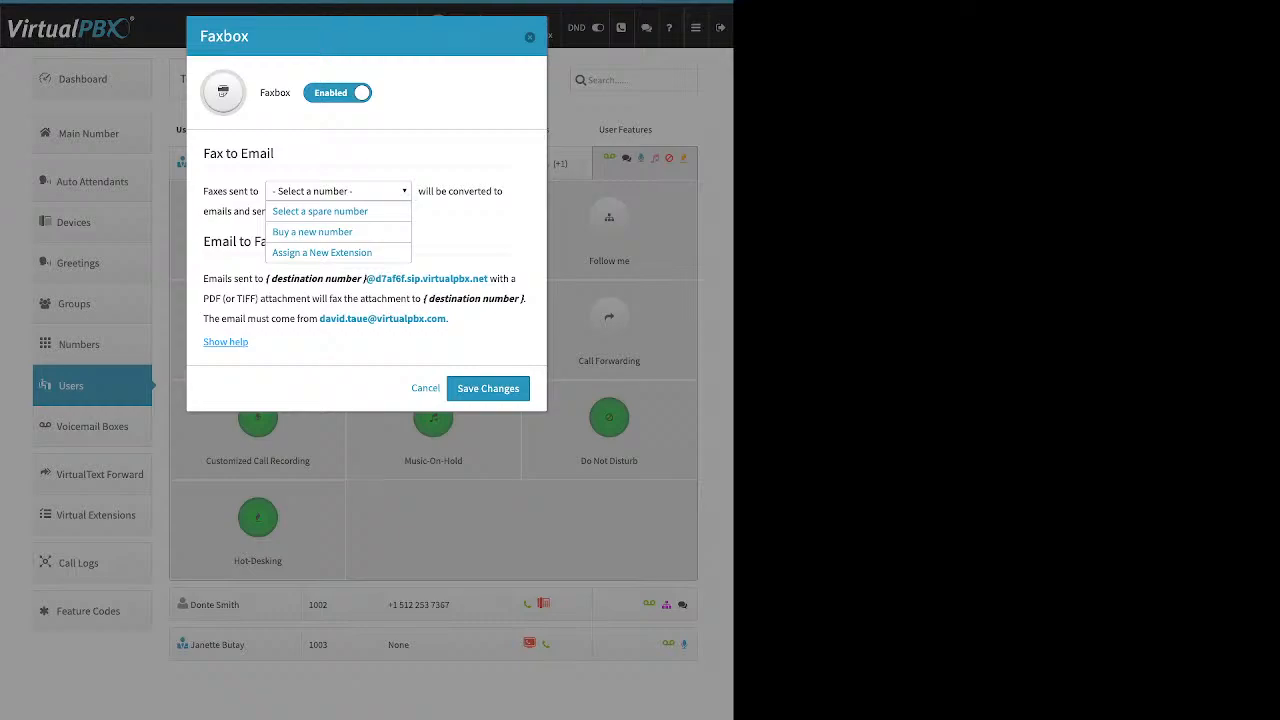
key(Escape)
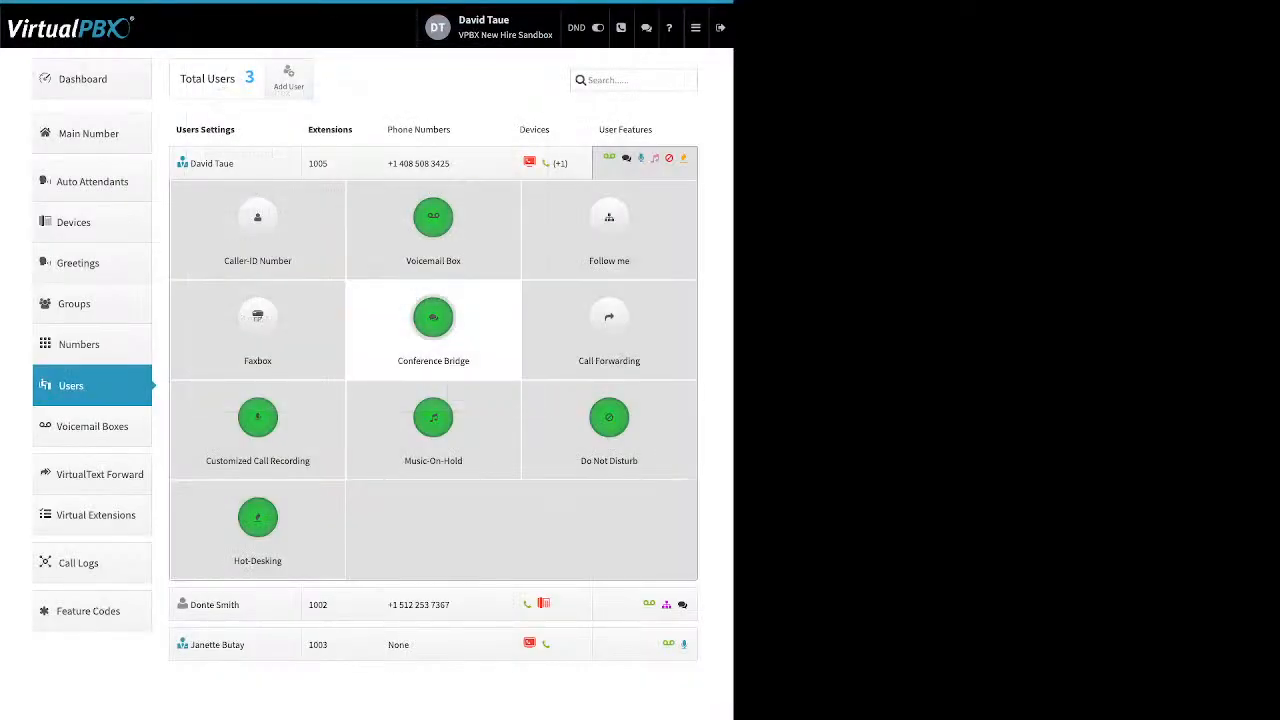
click(433, 330)
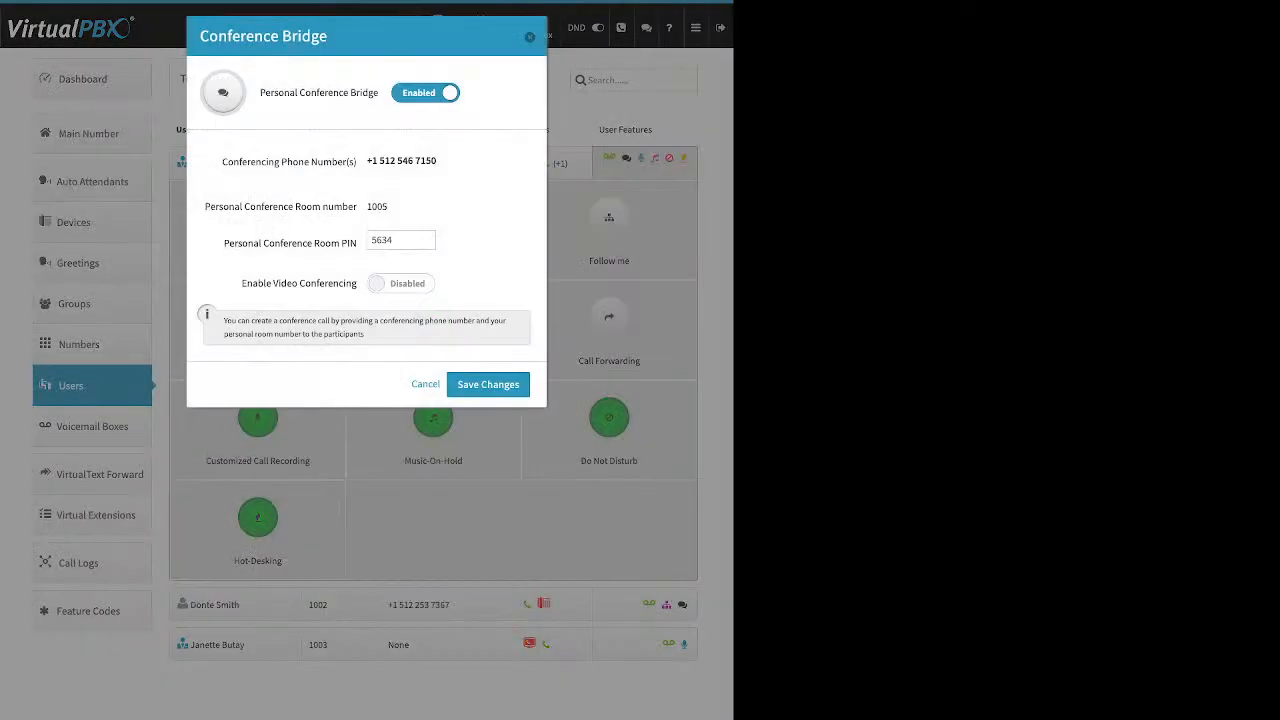
drag(260, 92, 378, 92)
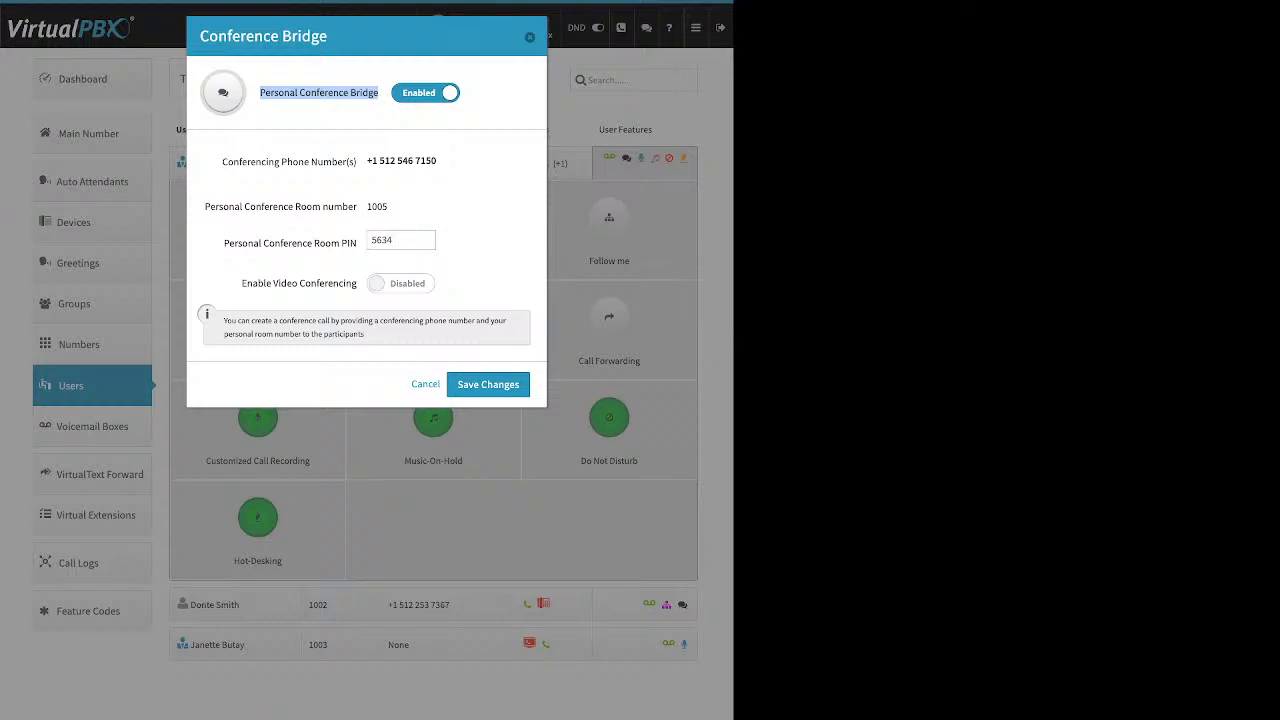
triple_click(290, 243)
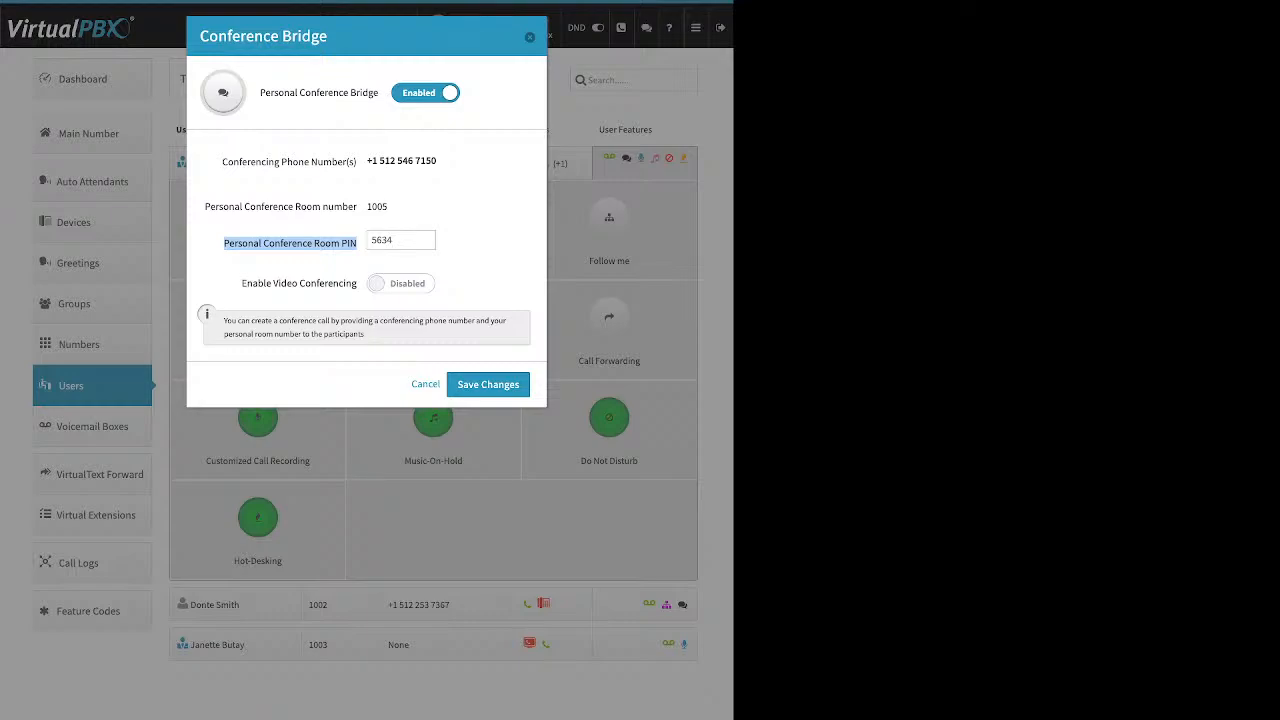
drag(336, 283, 357, 283)
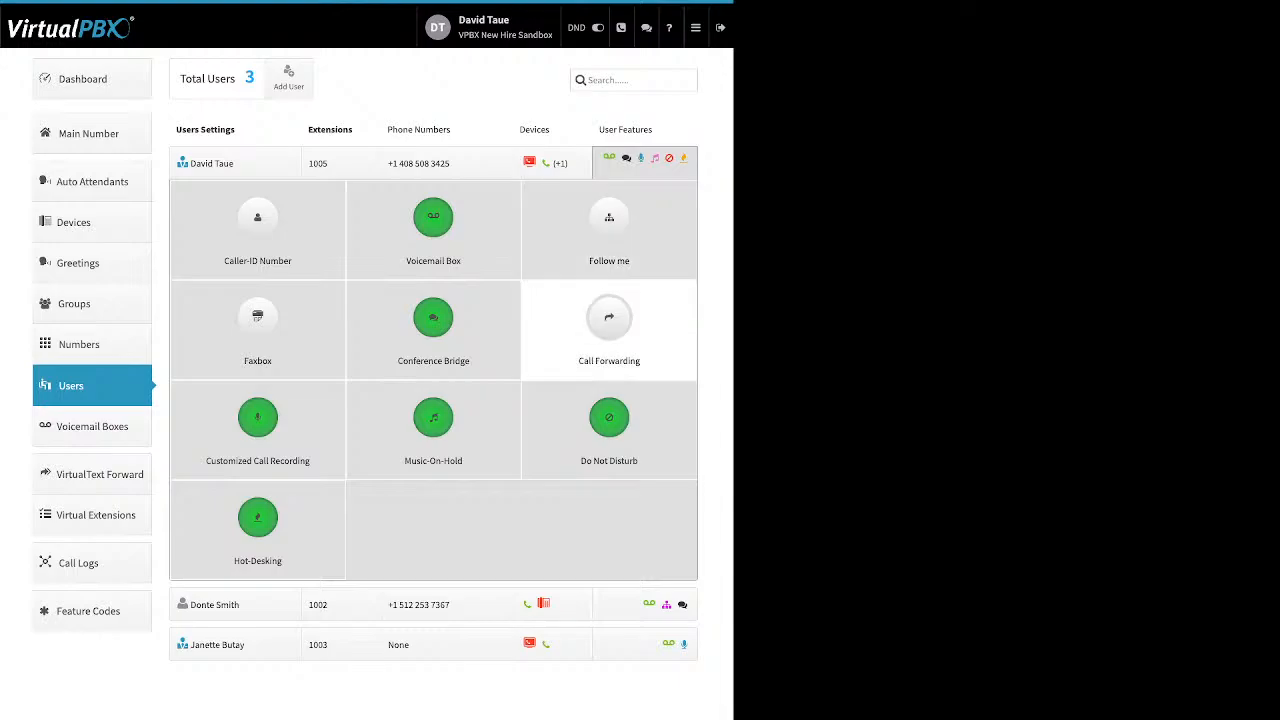
click(609, 320)
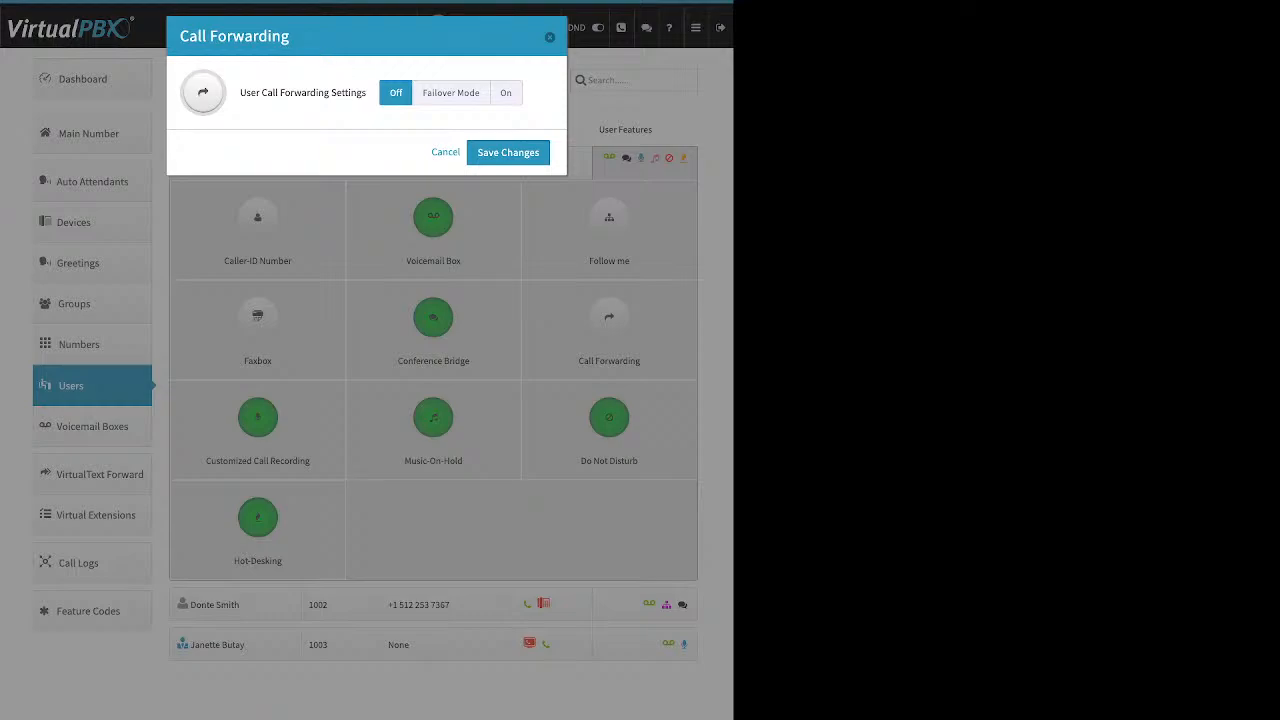
click(451, 93)
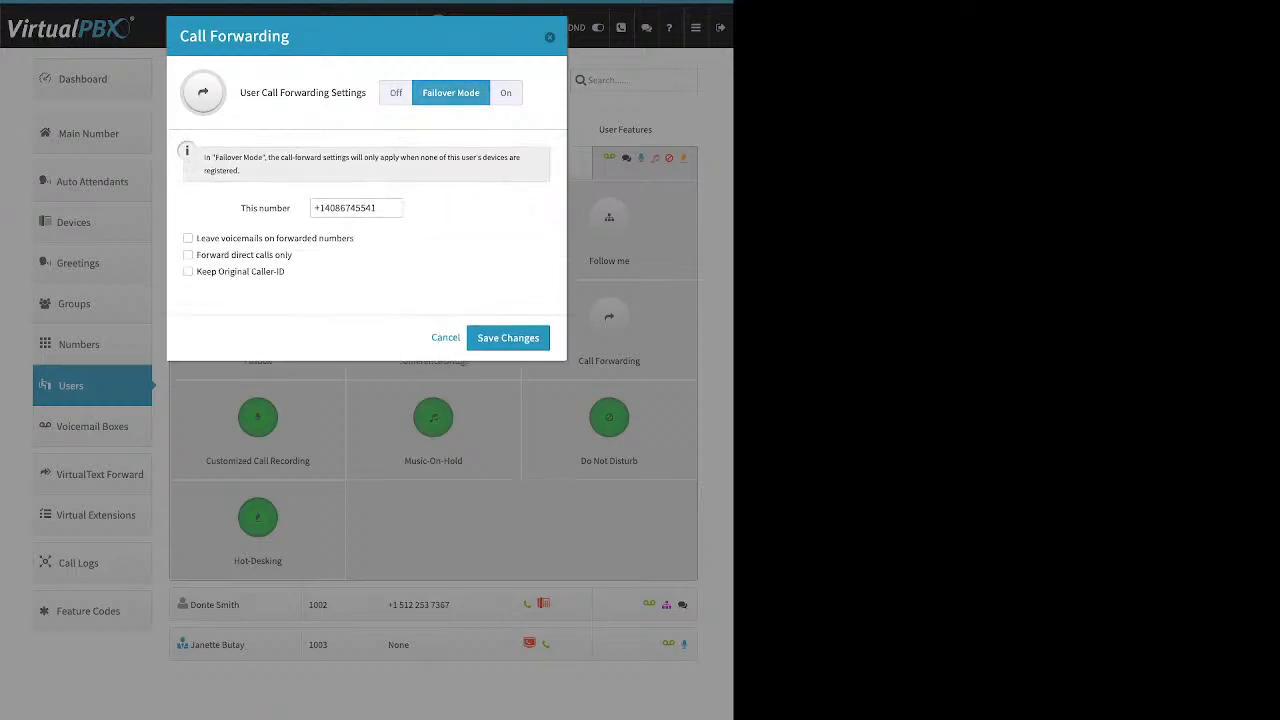
triple_click(265, 208)
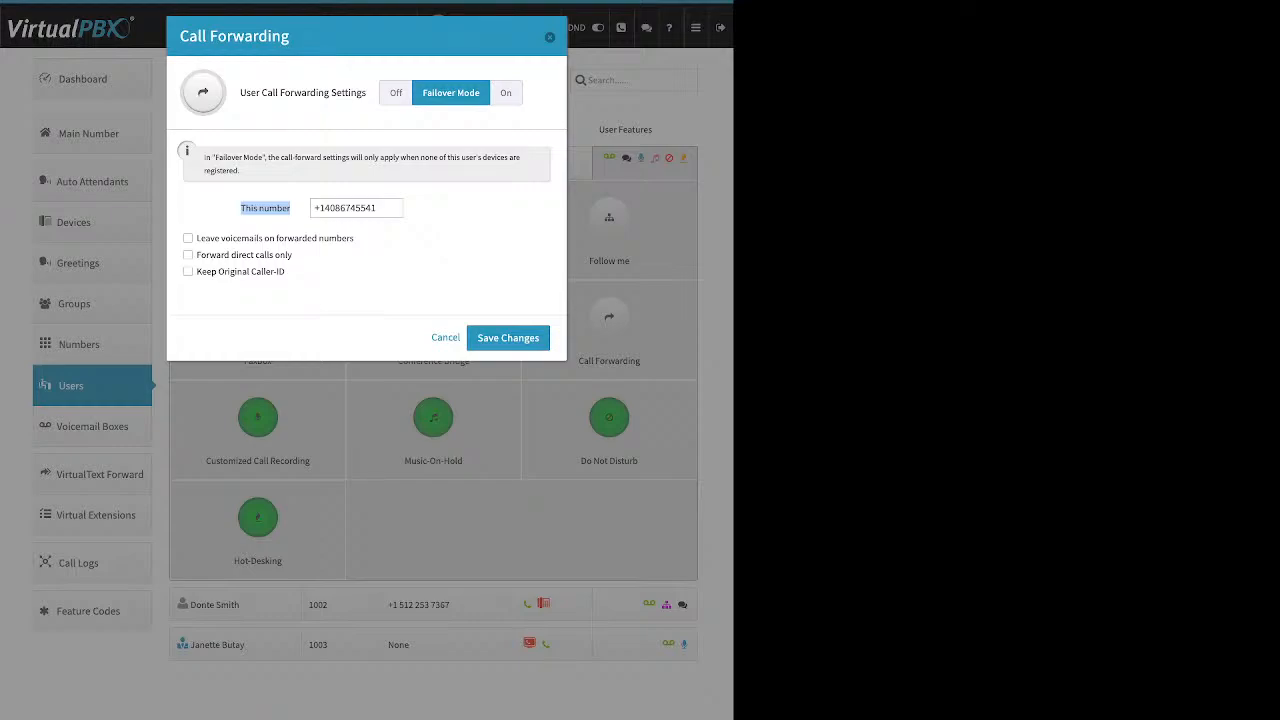
click(550, 37)
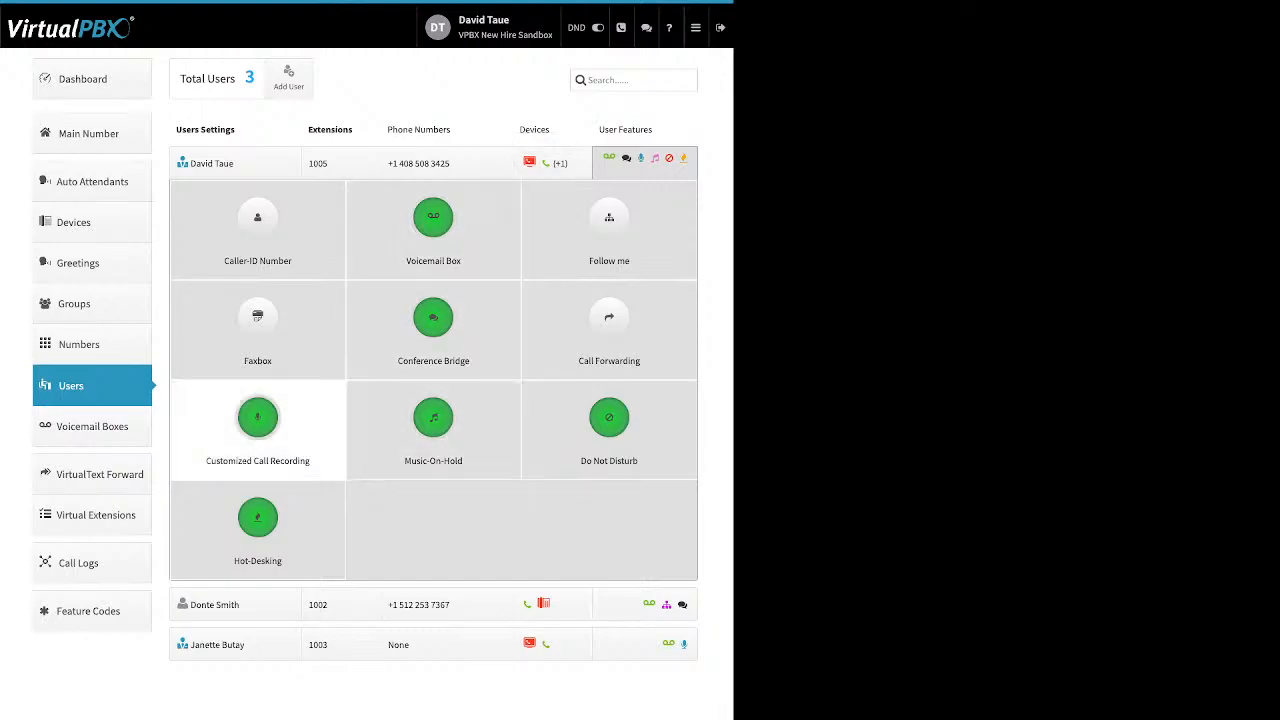
Step: In Customized Call Recording, reset external recording to default, then always record inbound external calls
click(257, 425)
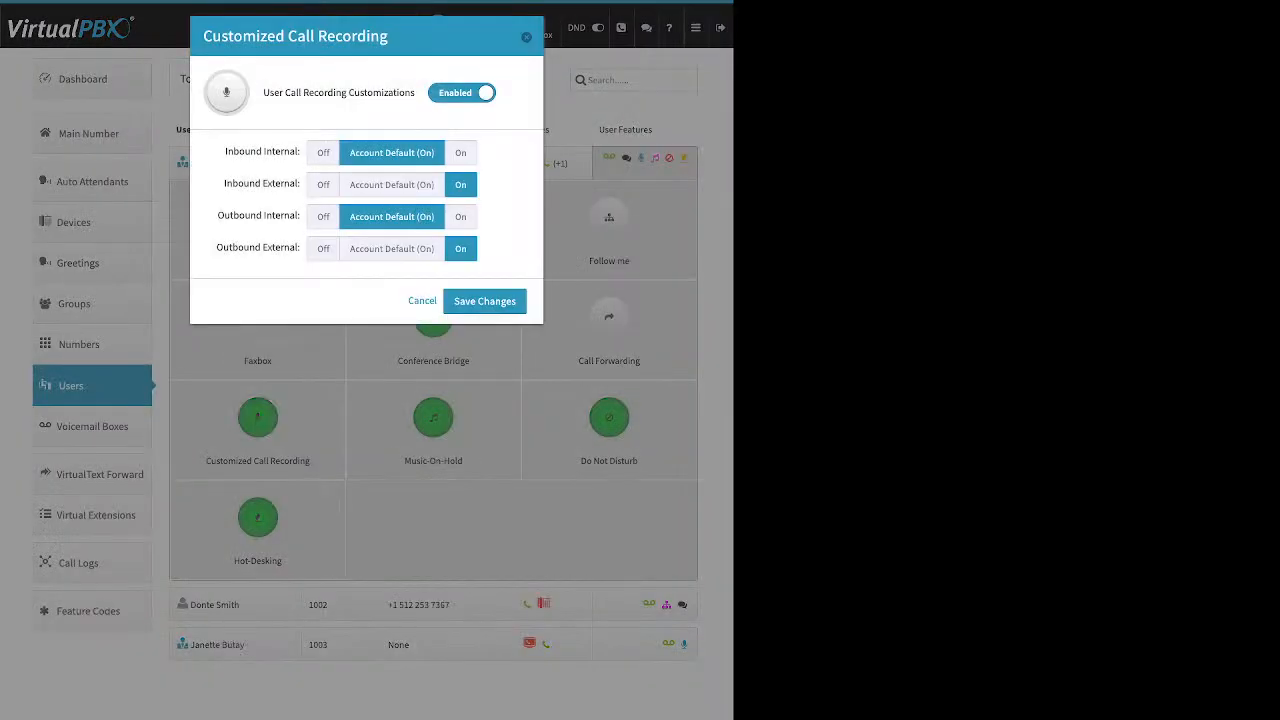
click(392, 185)
click(392, 248)
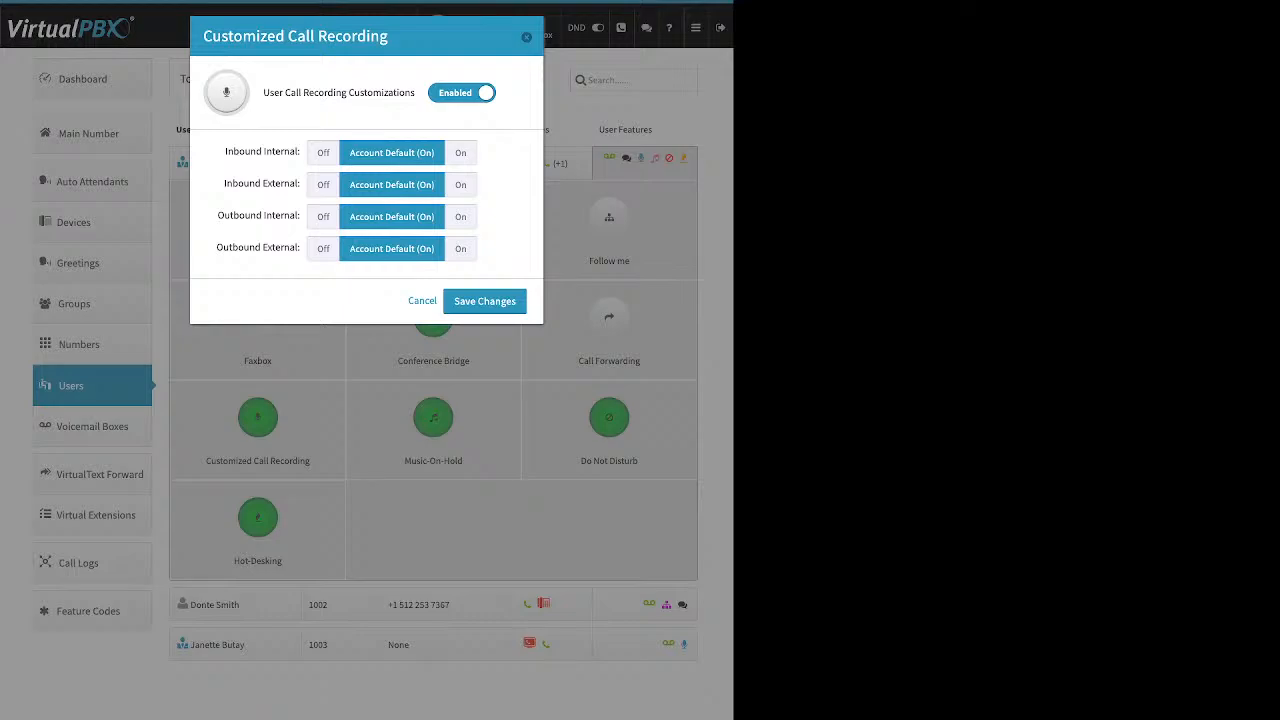
drag(224, 151, 299, 151)
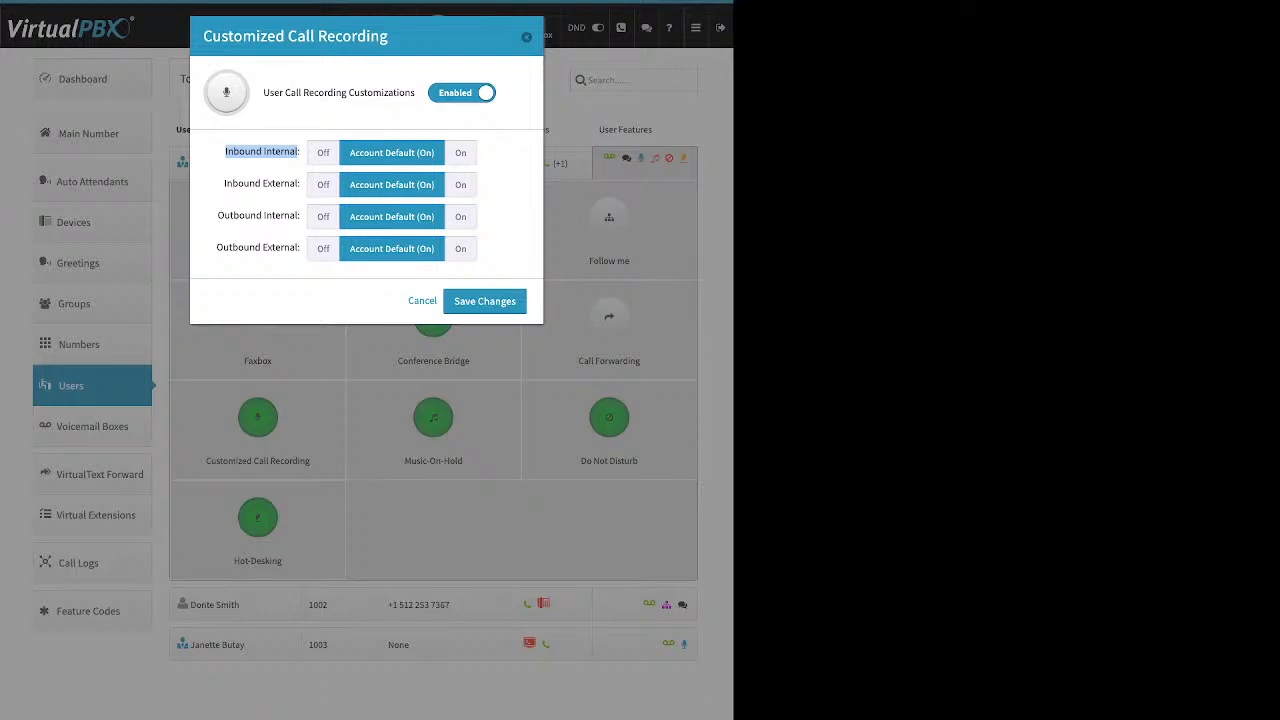
click(461, 153)
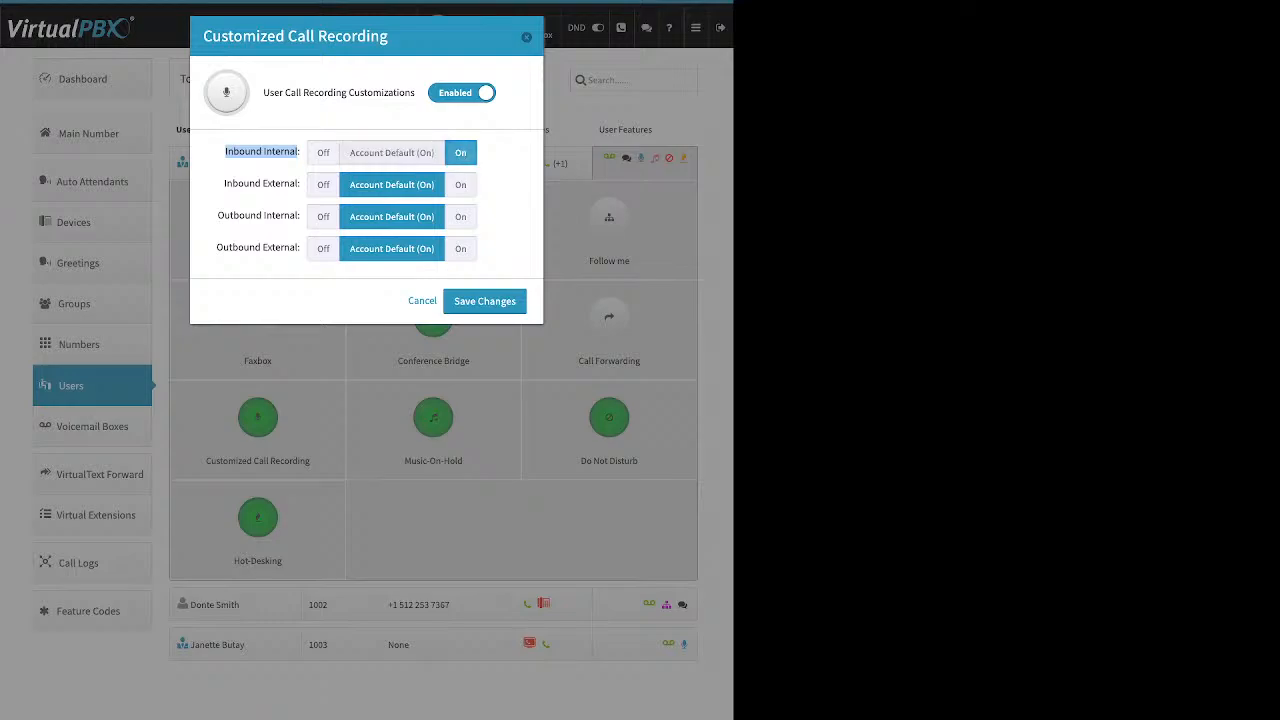
click(323, 152)
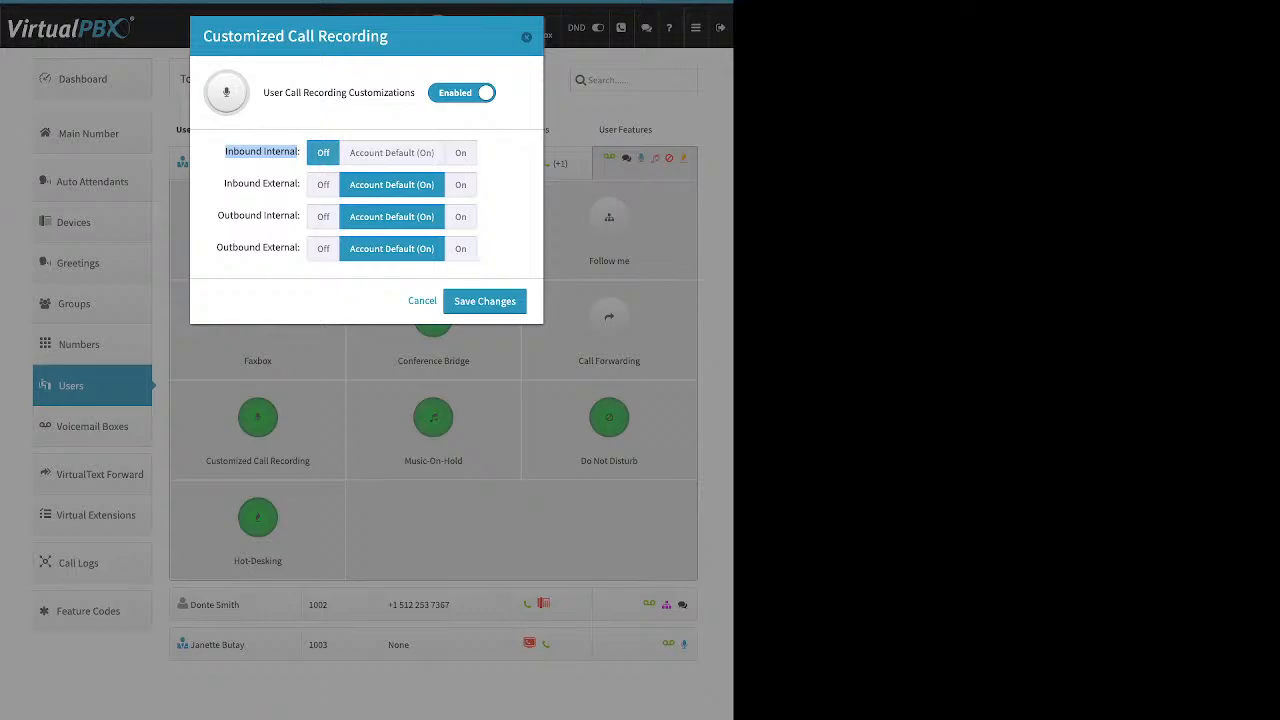
drag(224, 184, 300, 184)
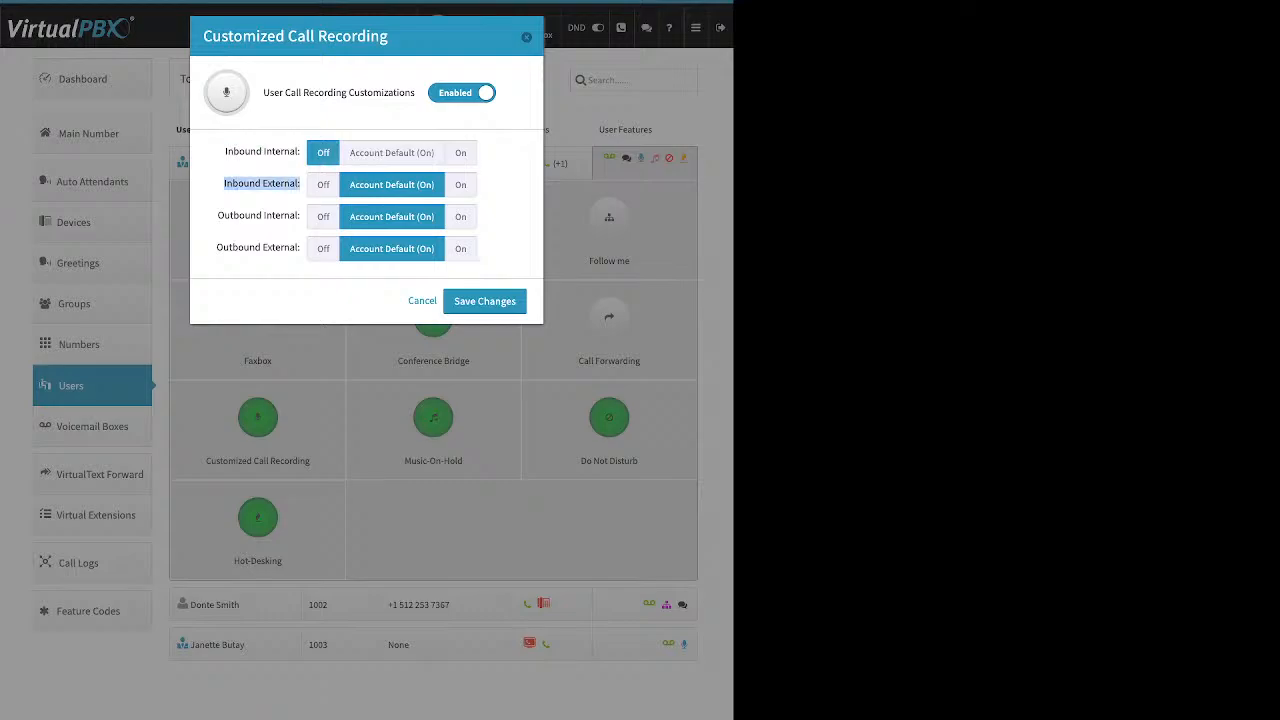
click(460, 184)
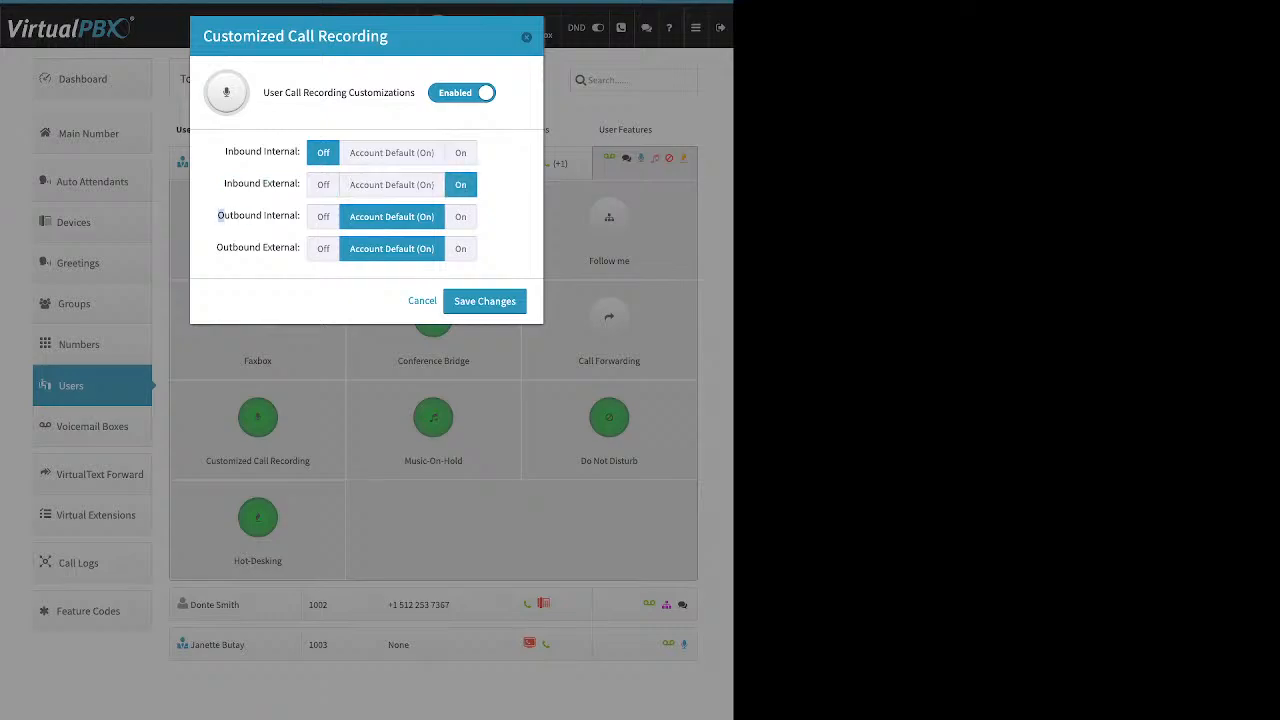
Step: Always record outbound external, outbound internal and inbound internal calls, then close the settings
drag(218, 215, 320, 216)
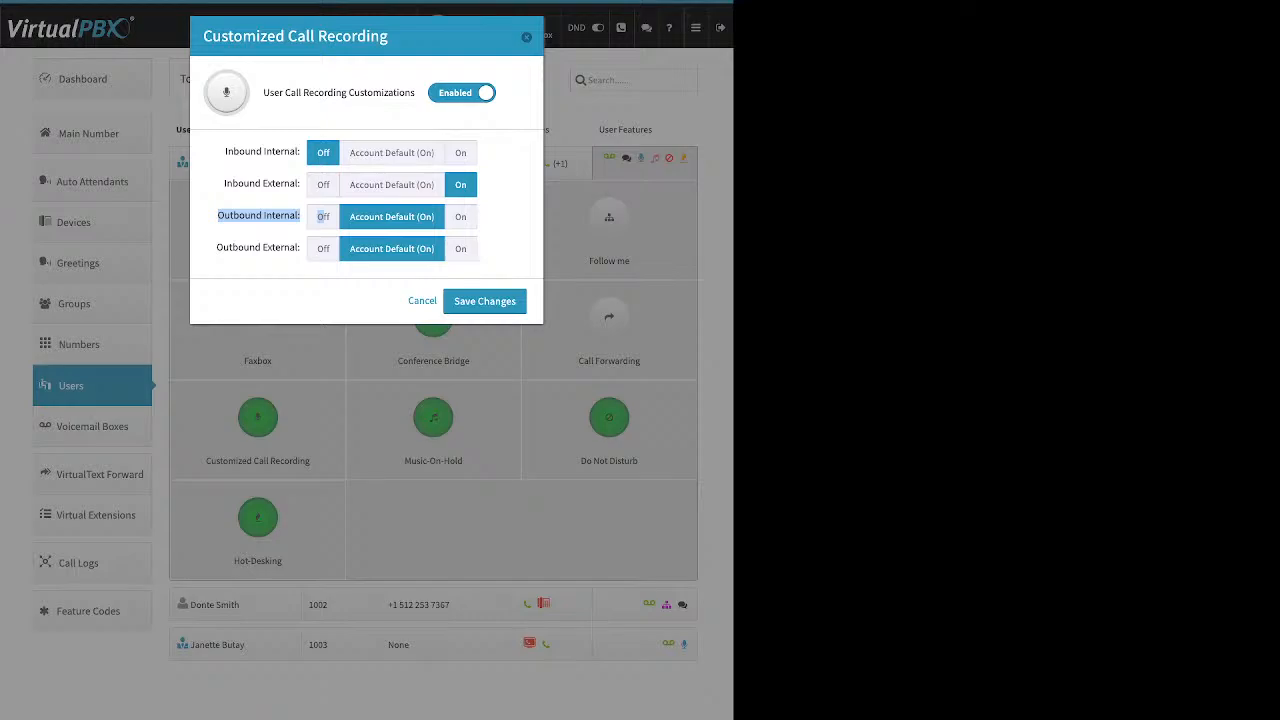
click(322, 216)
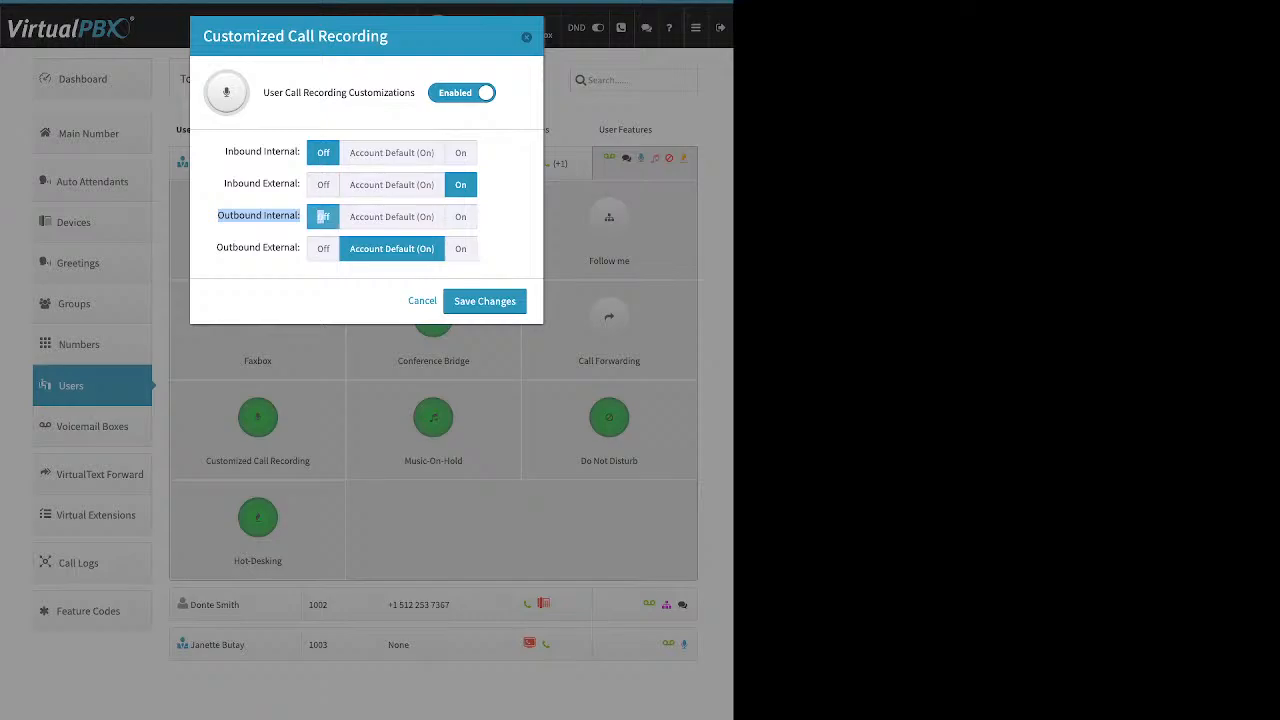
click(217, 248)
drag(217, 248, 301, 248)
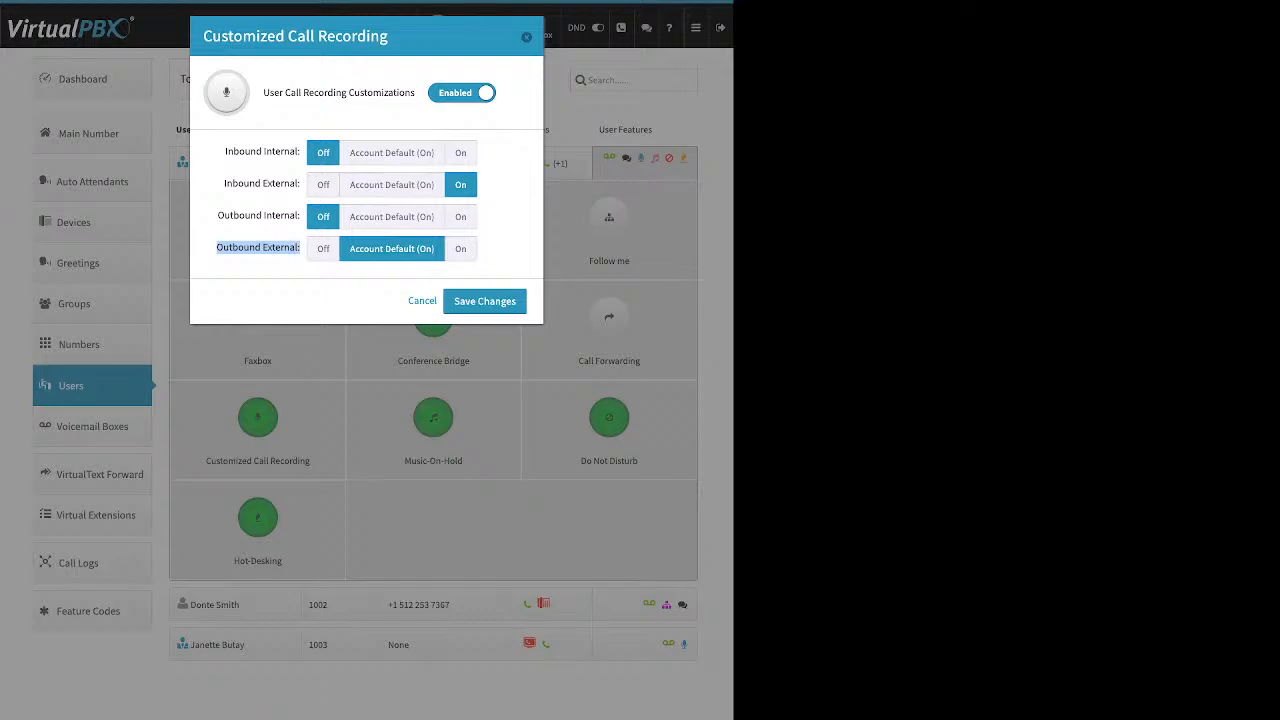
click(460, 249)
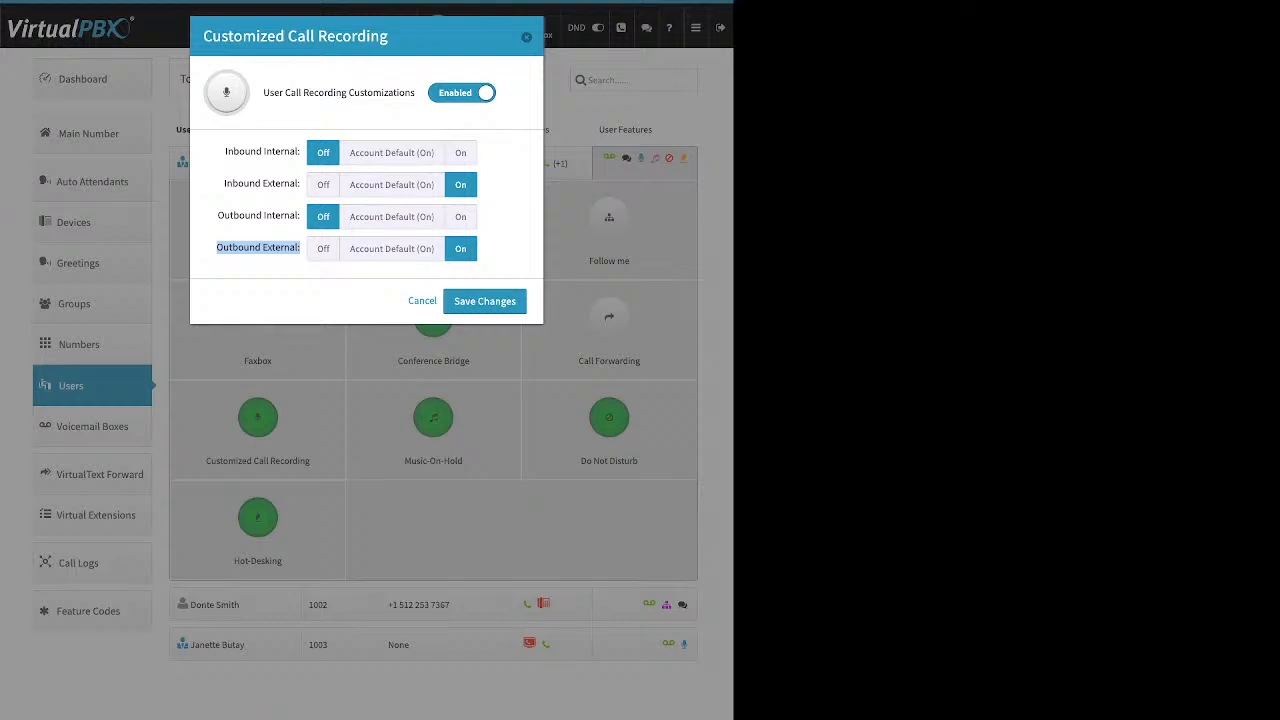
click(460, 217)
click(460, 153)
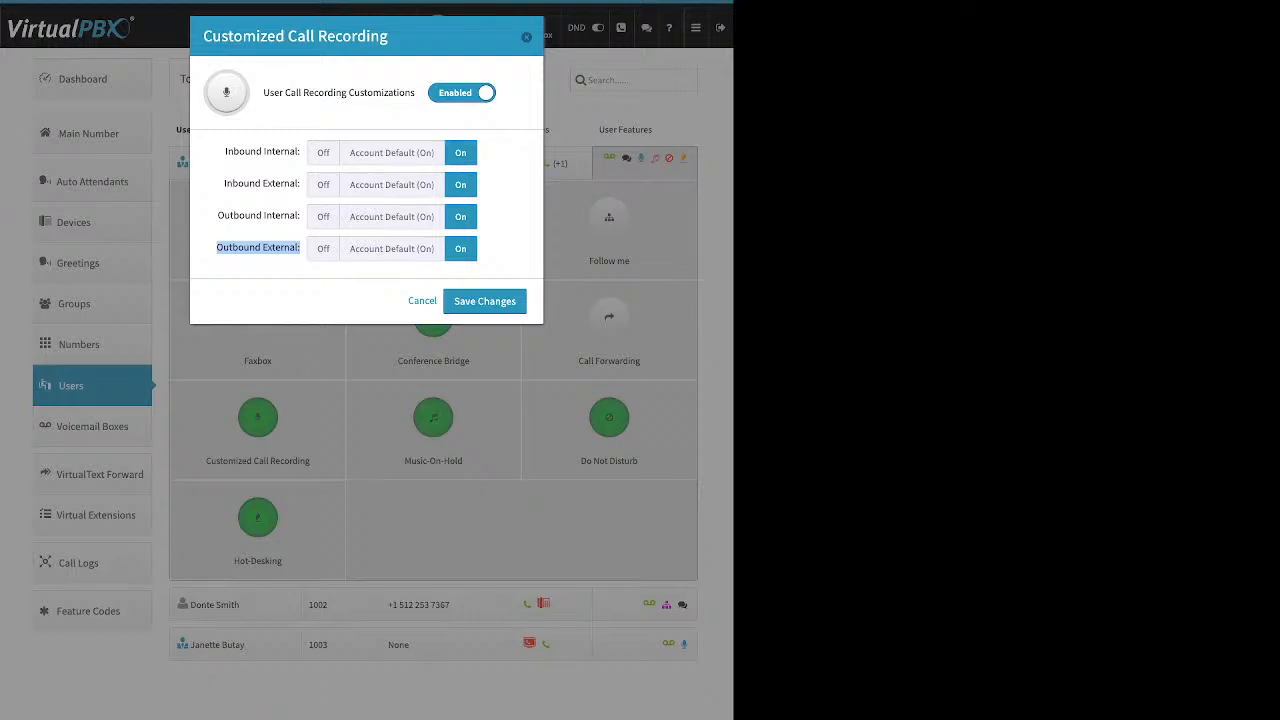
click(258, 248)
click(485, 301)
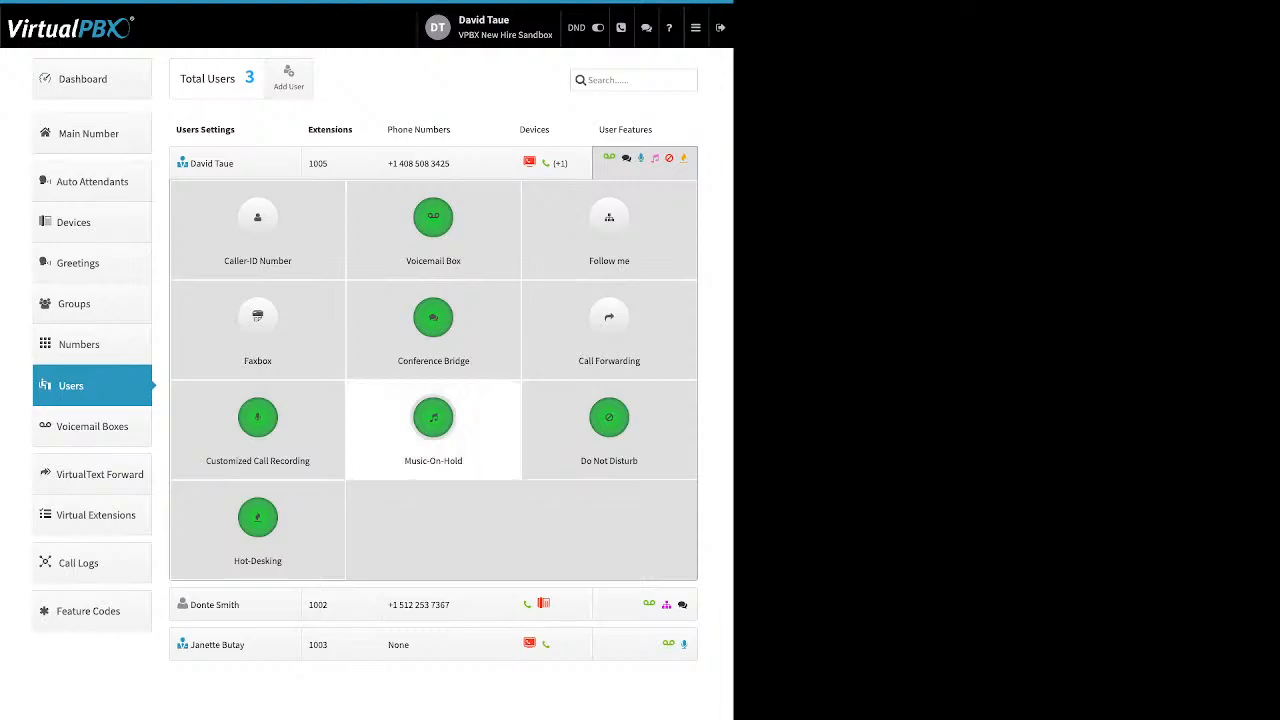
click(433, 417)
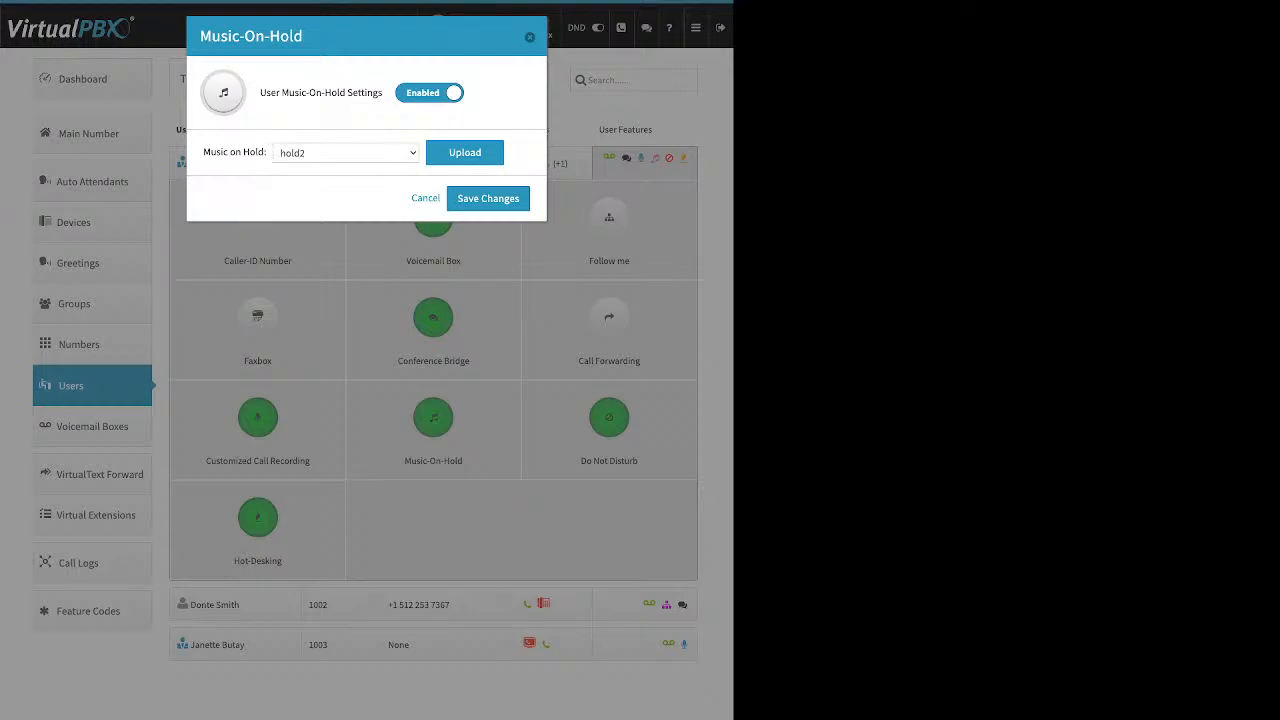
triple_click(321, 93)
drag(203, 152, 258, 152)
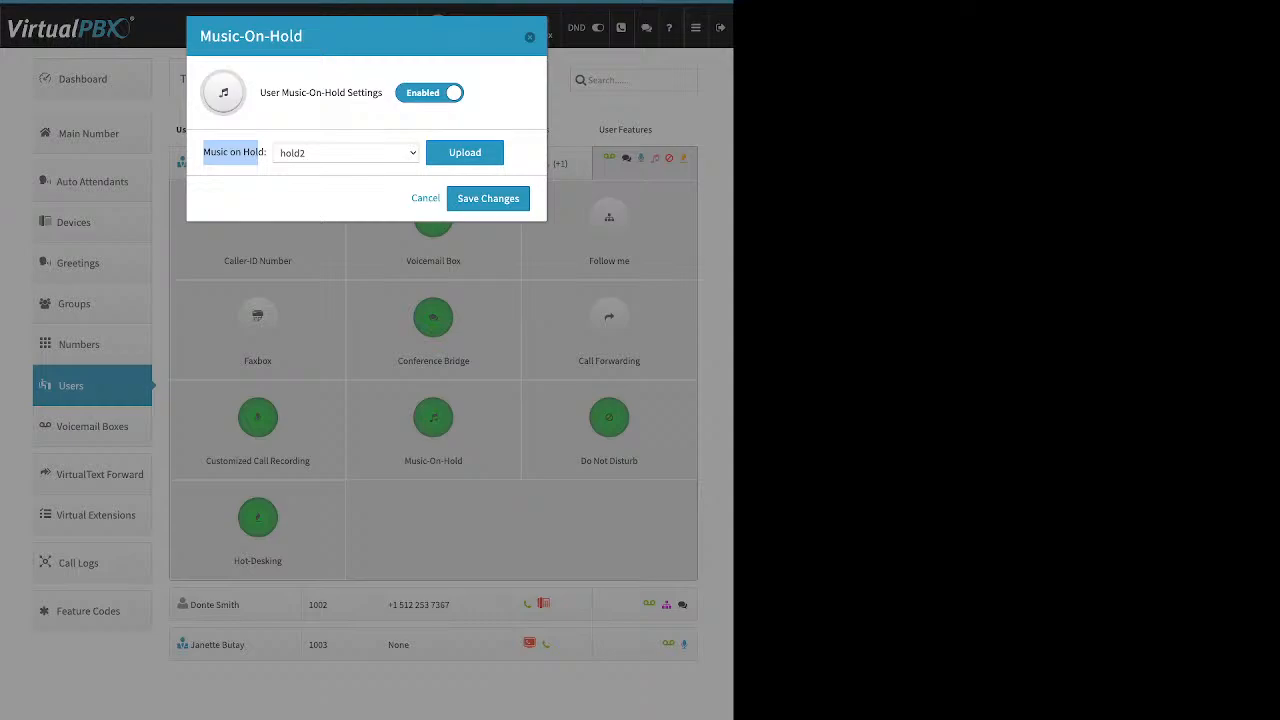
click(465, 153)
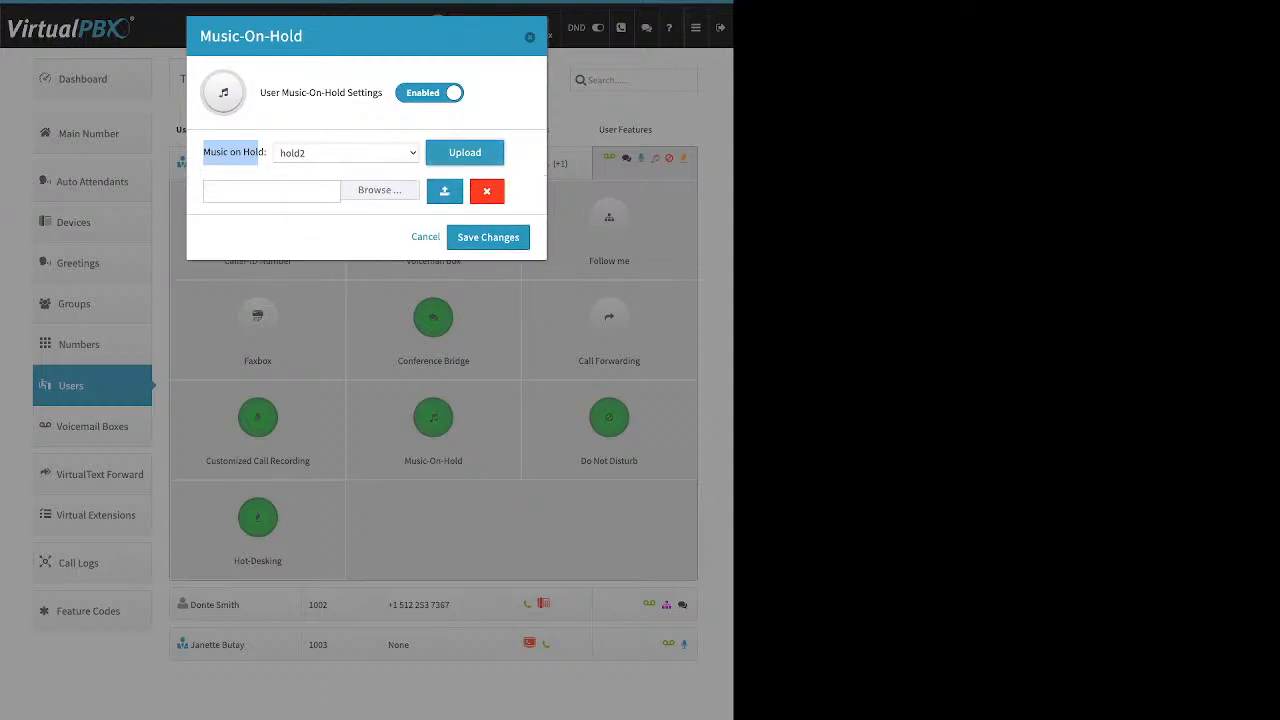
click(380, 190)
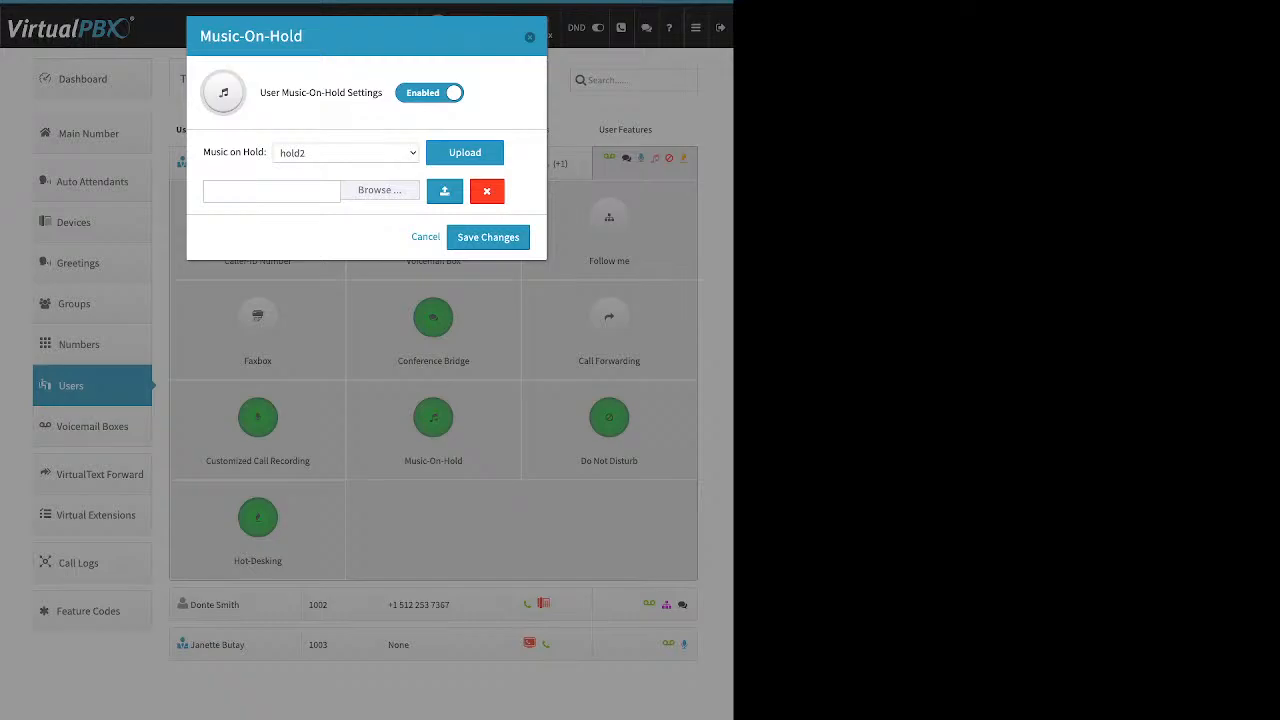
click(426, 237)
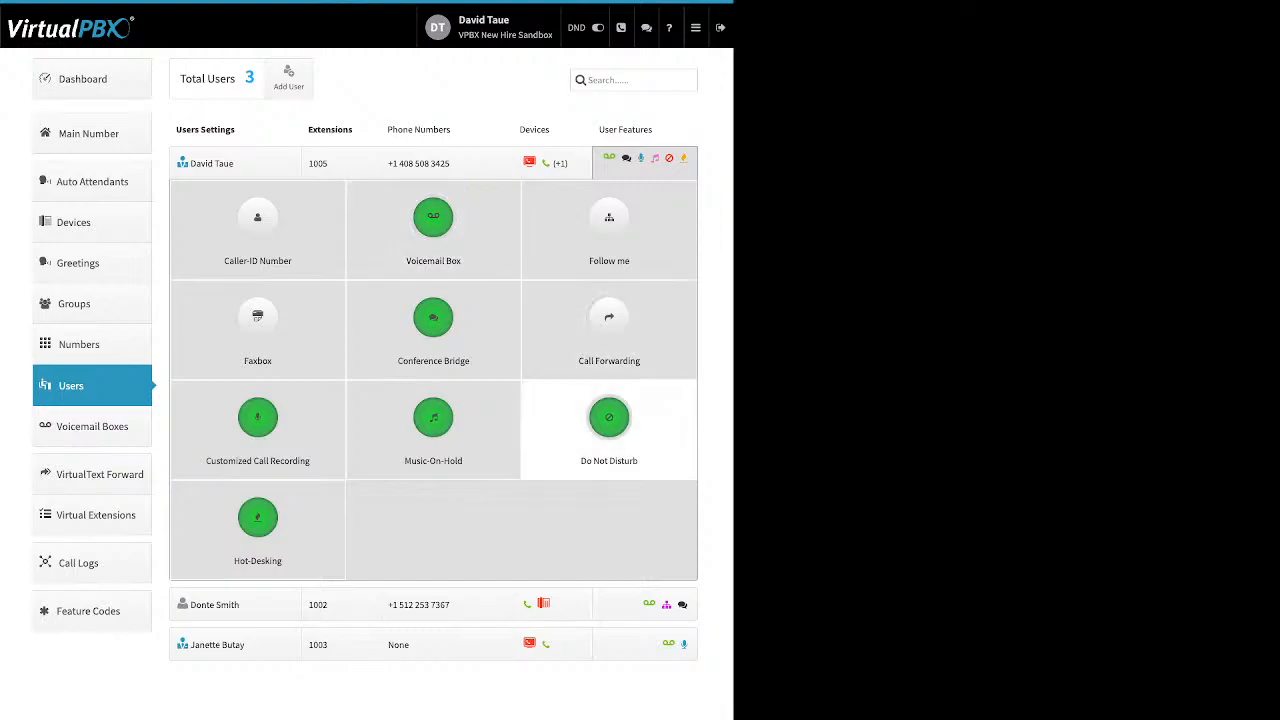
click(609, 417)
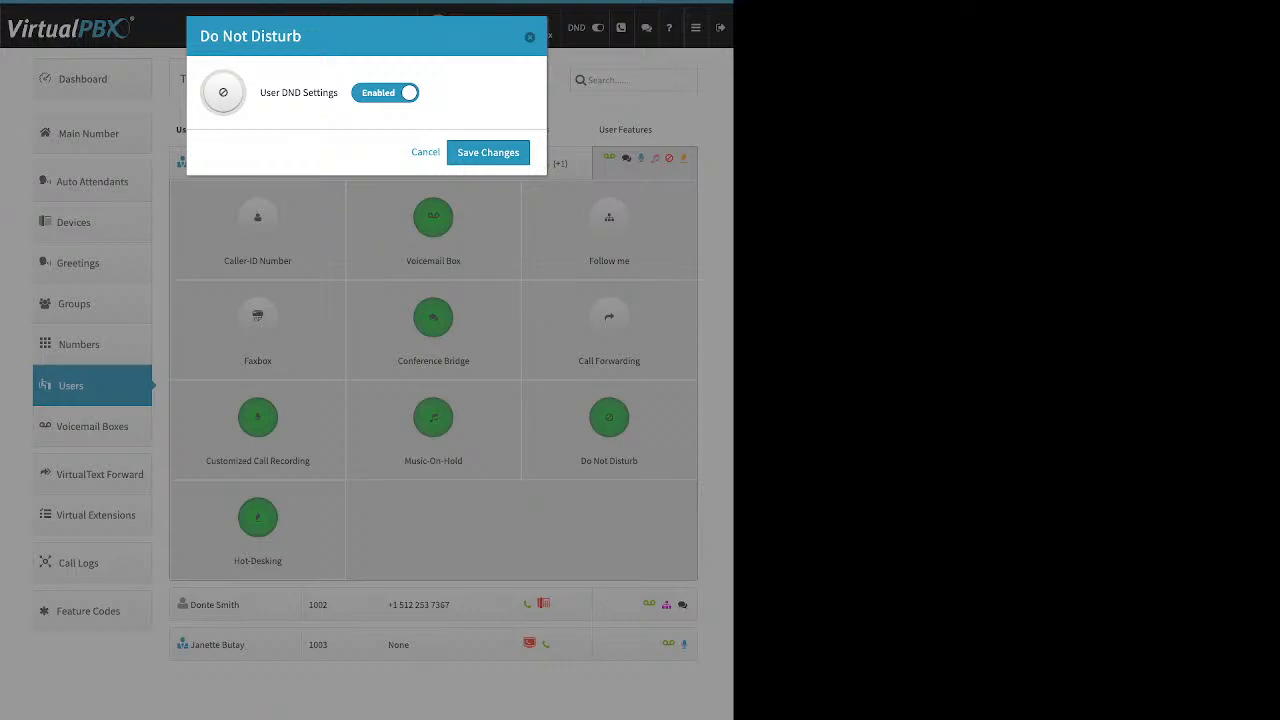
click(425, 152)
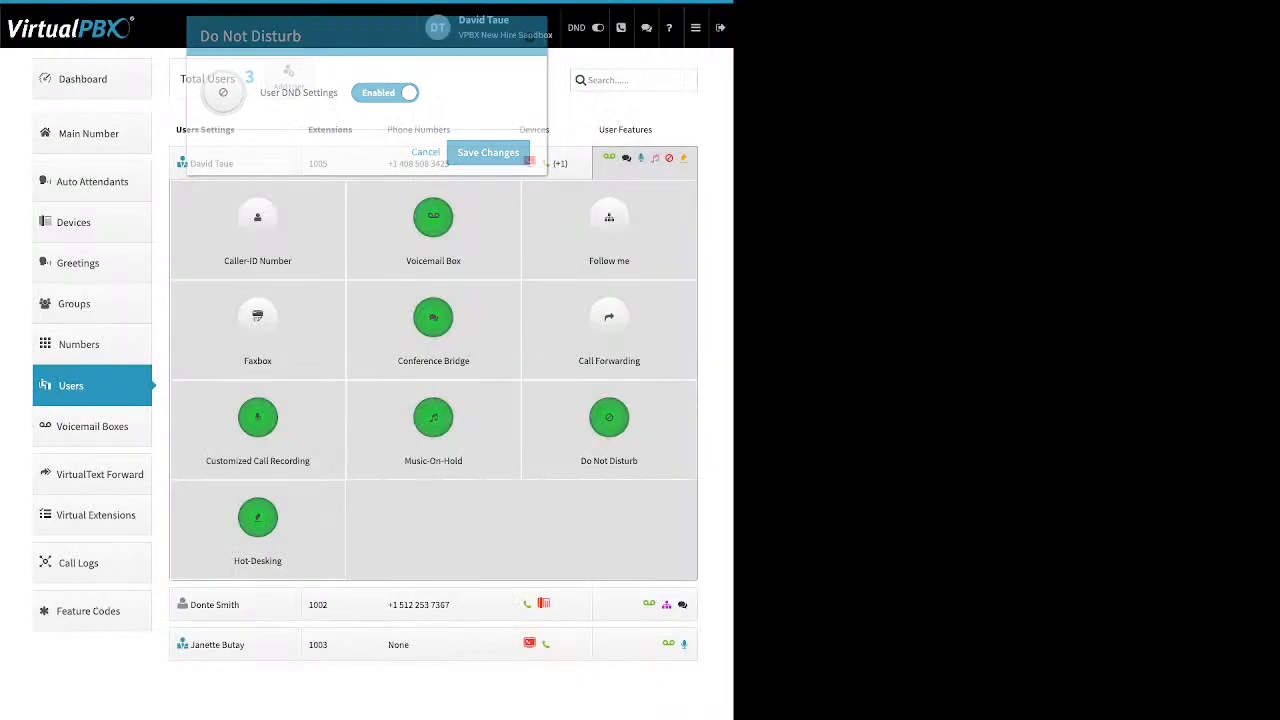
click(257, 517)
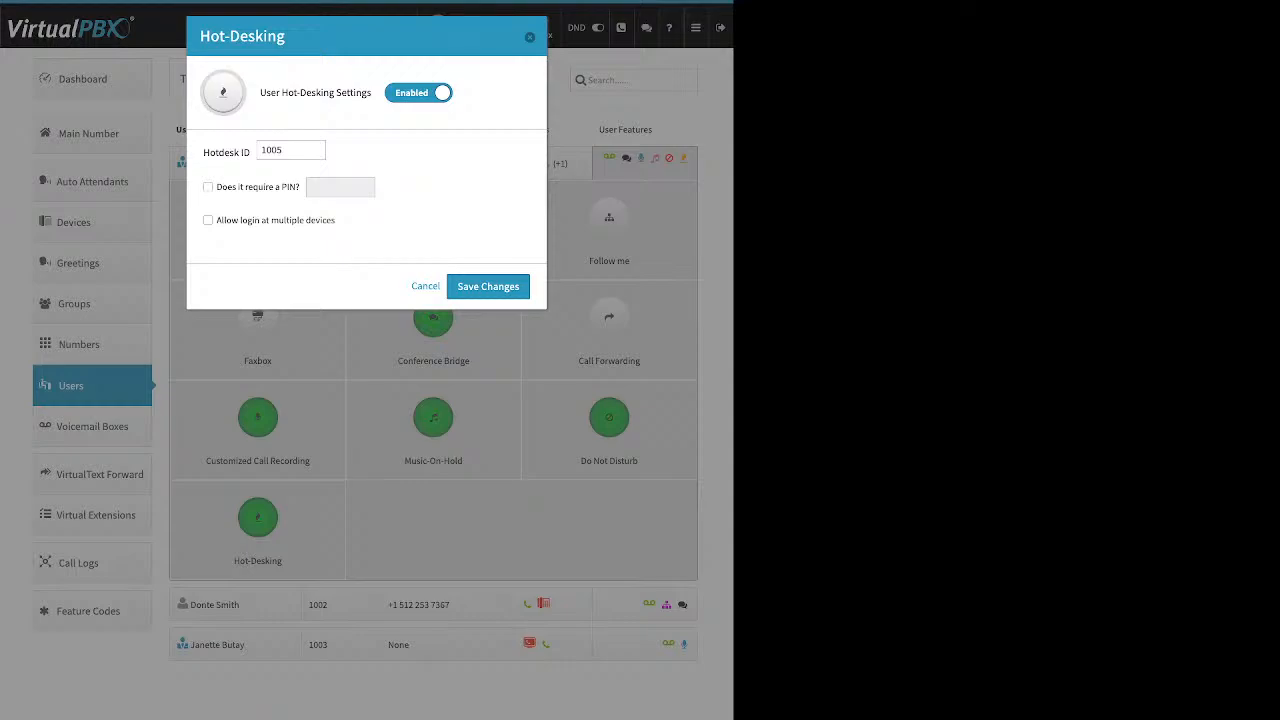
drag(267, 93, 372, 93)
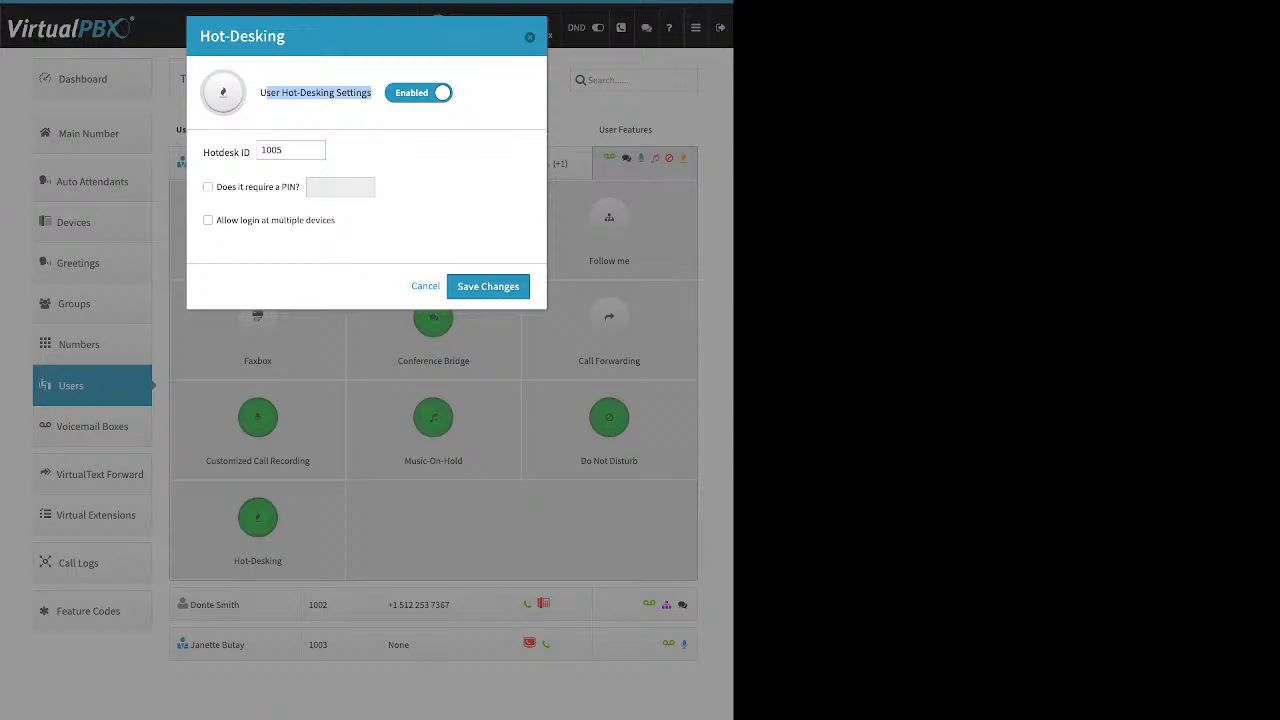
drag(203, 152, 249, 152)
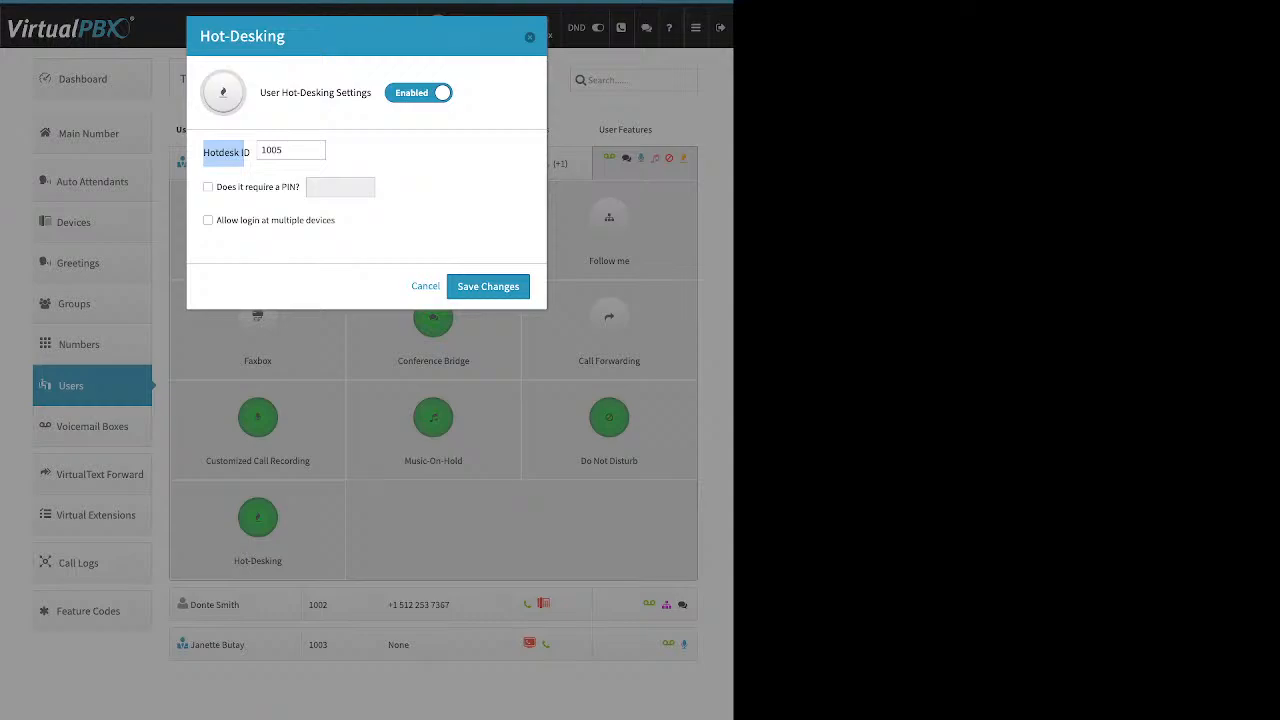
drag(217, 187, 296, 187)
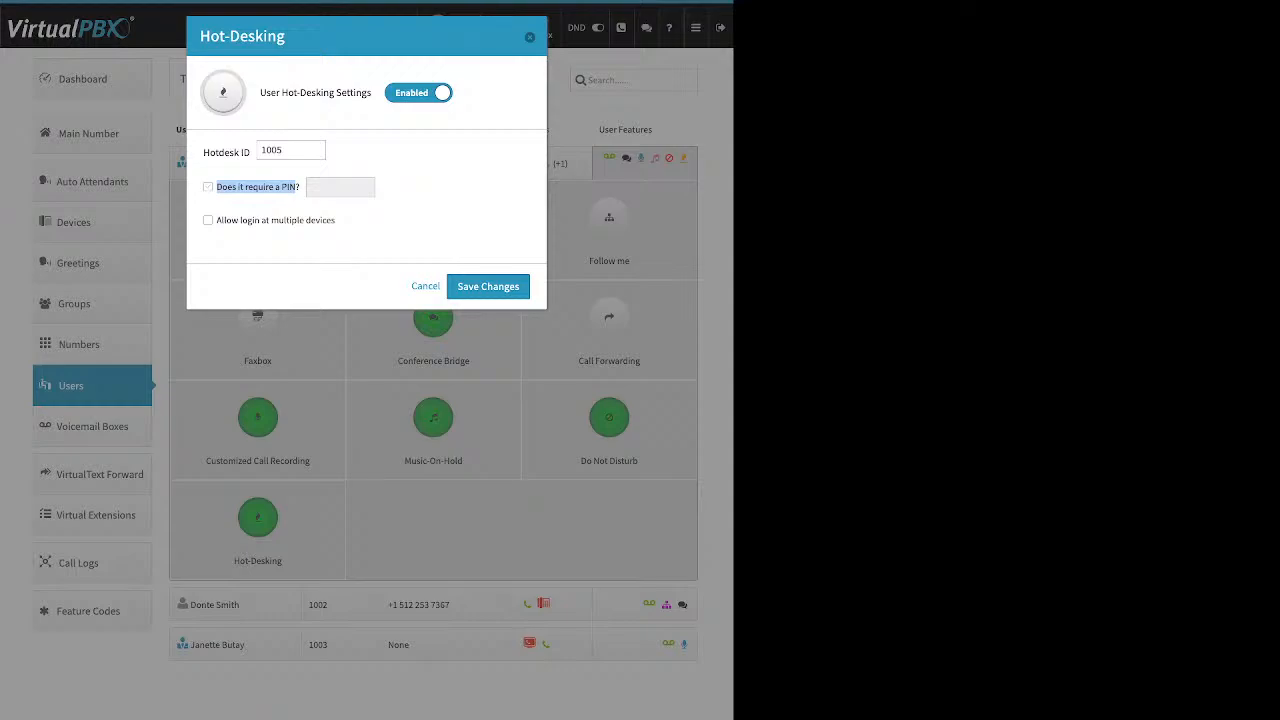
key(Escape)
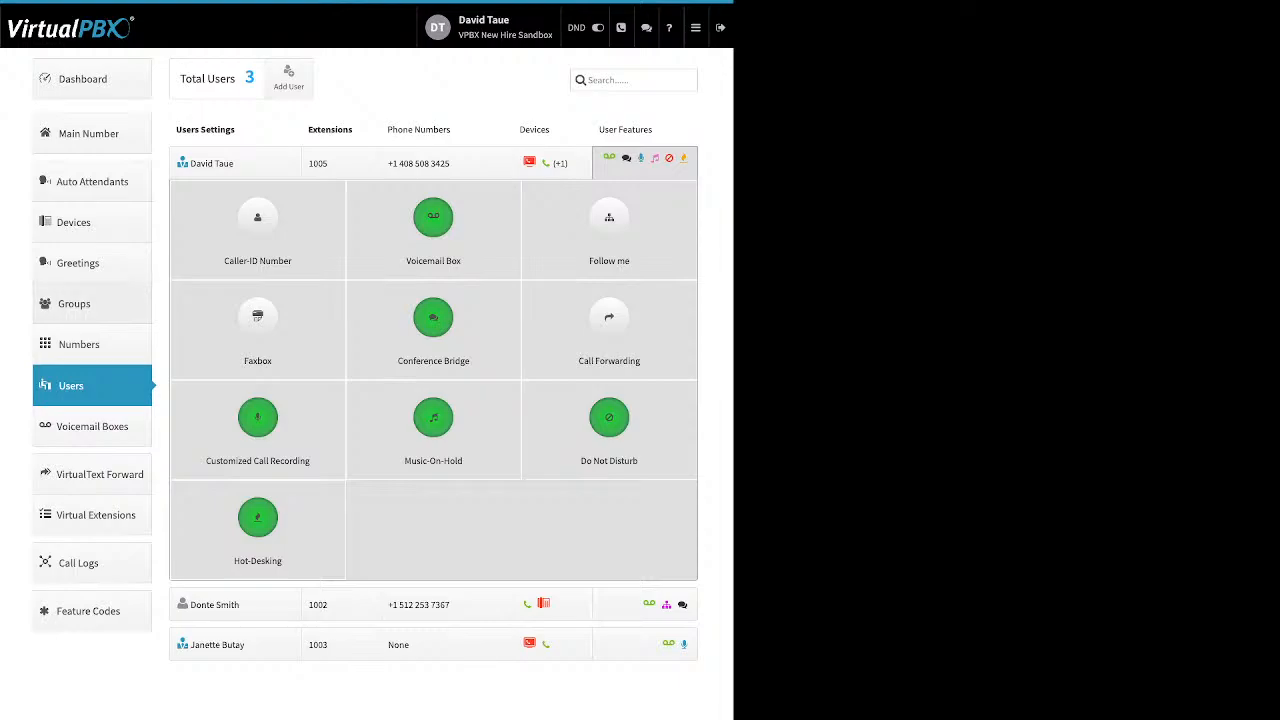
Step: Open Groups, preview the Add Group form with three users moved in, and close it unsaved
click(74, 303)
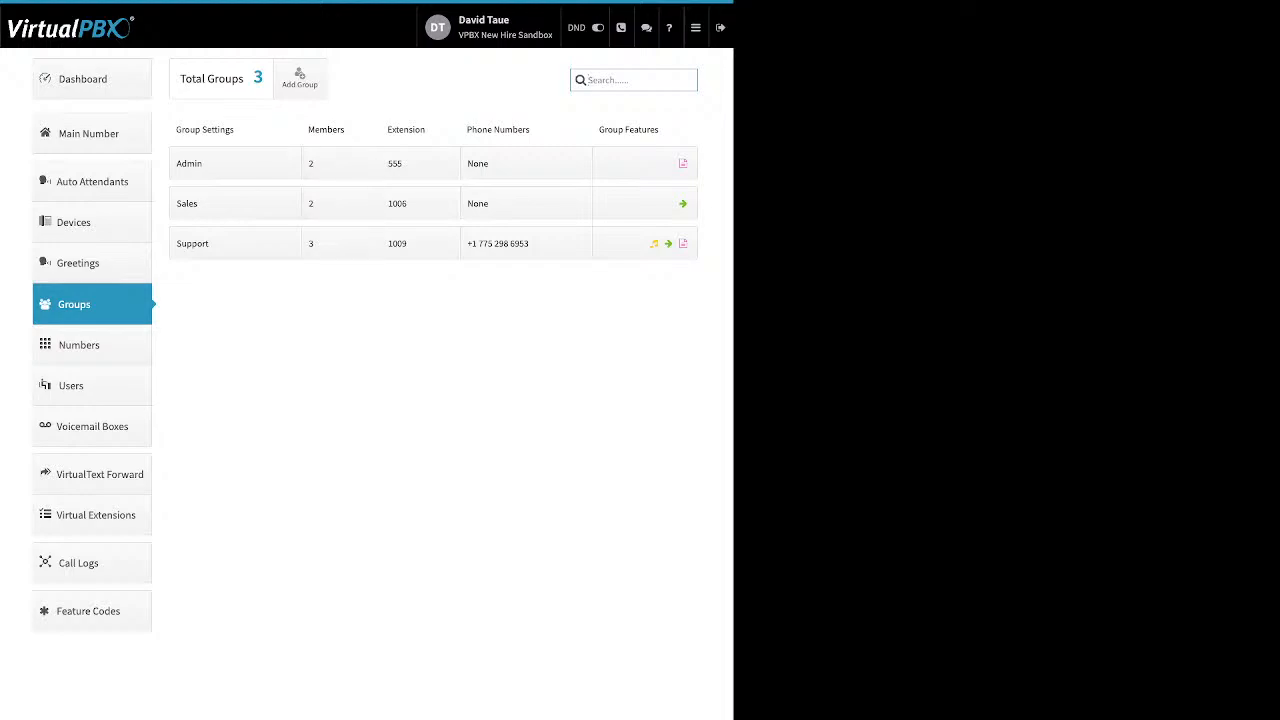
click(300, 79)
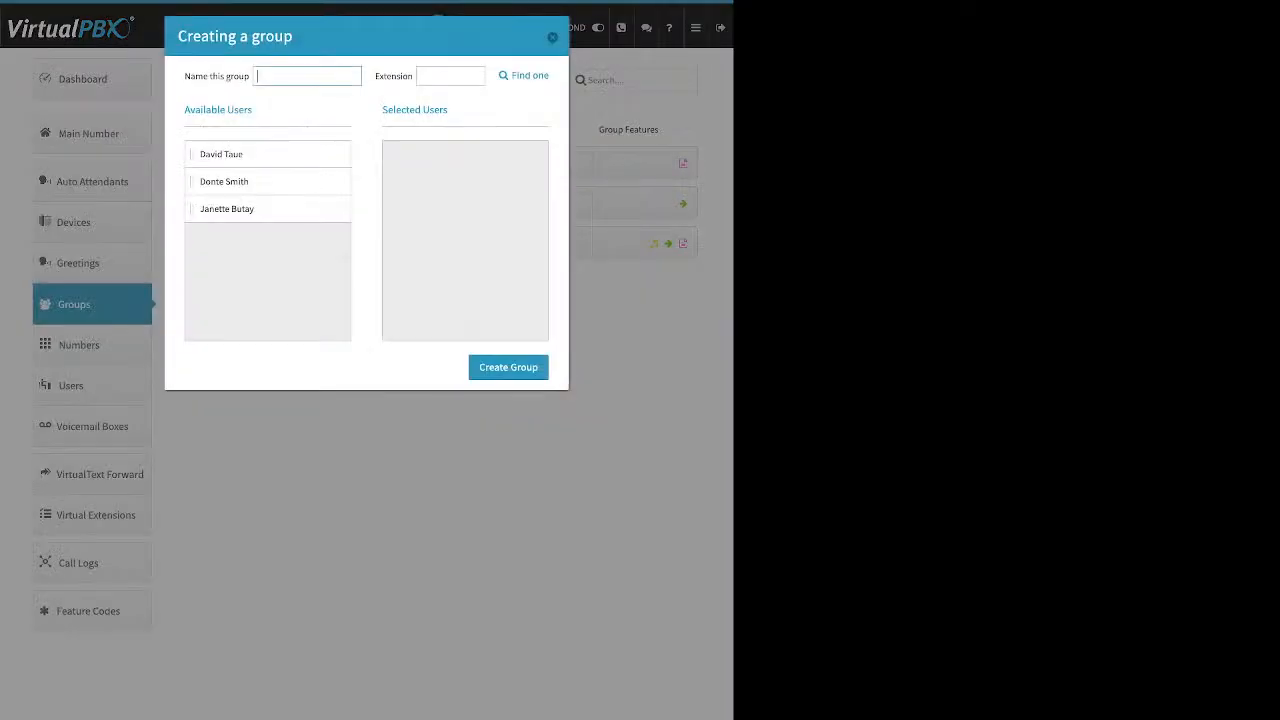
drag(185, 76, 250, 76)
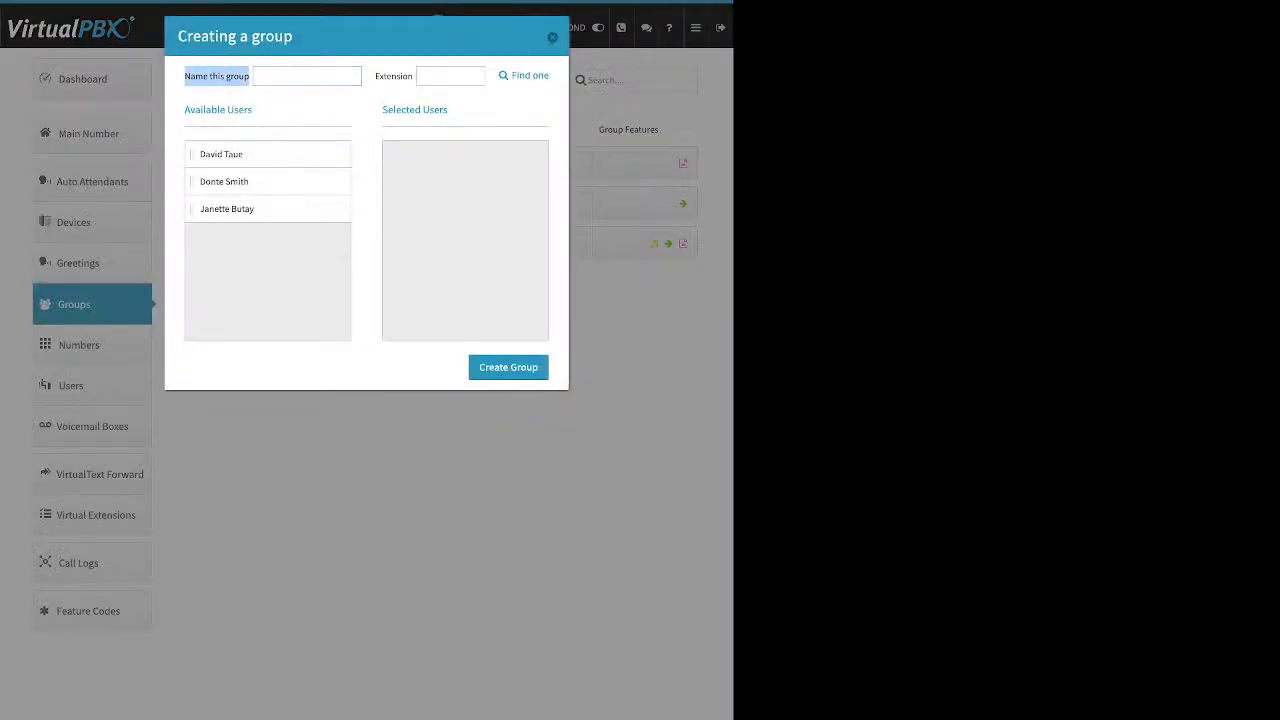
drag(376, 76, 413, 76)
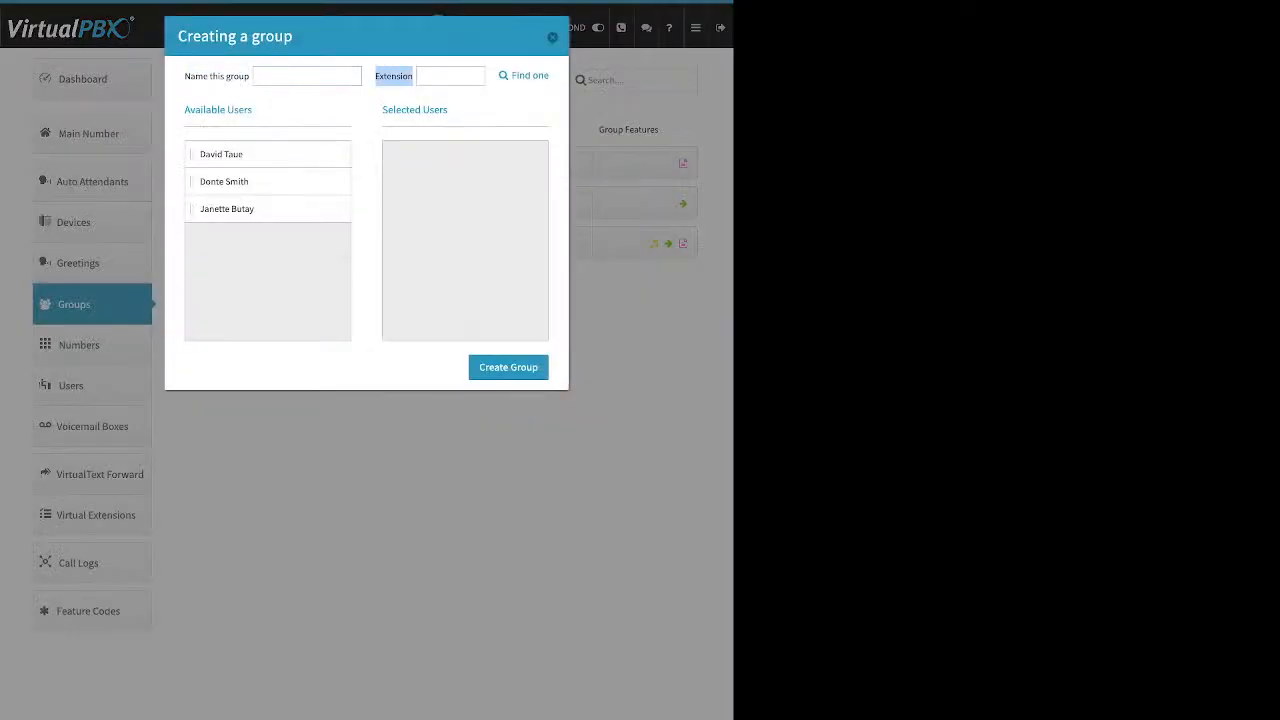
drag(221, 154, 430, 156)
drag(224, 154, 424, 181)
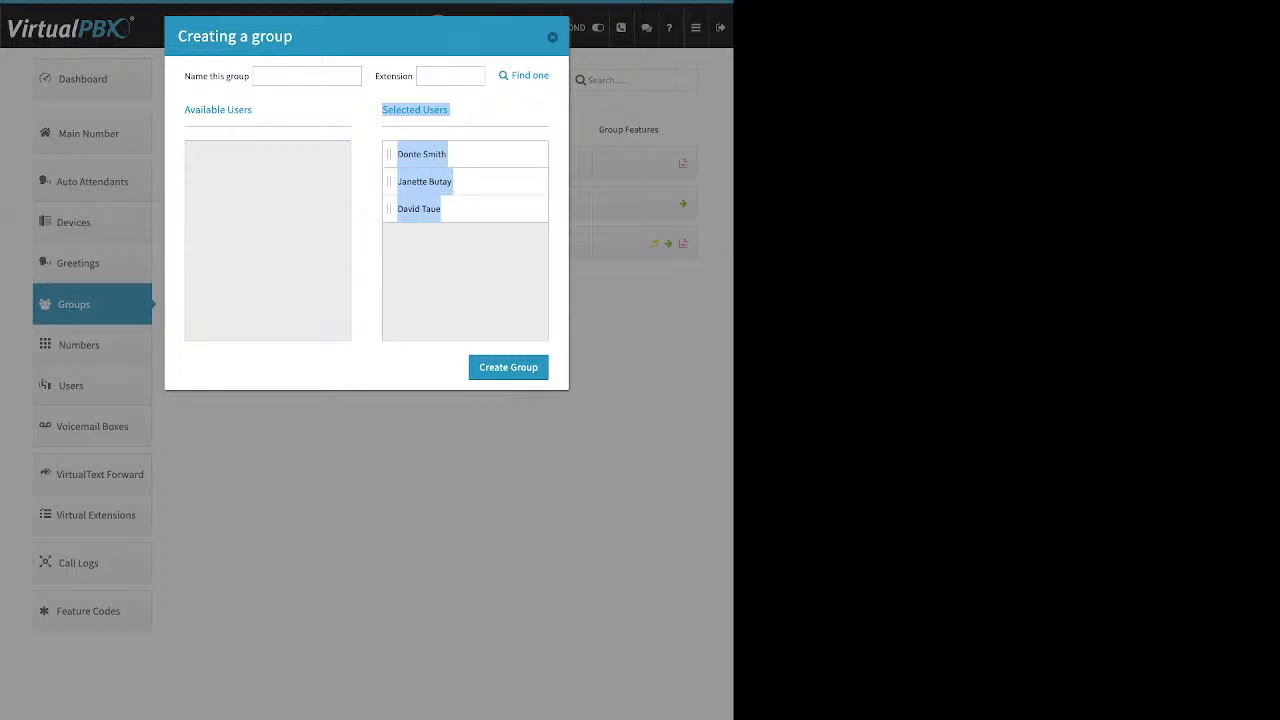
click(465, 270)
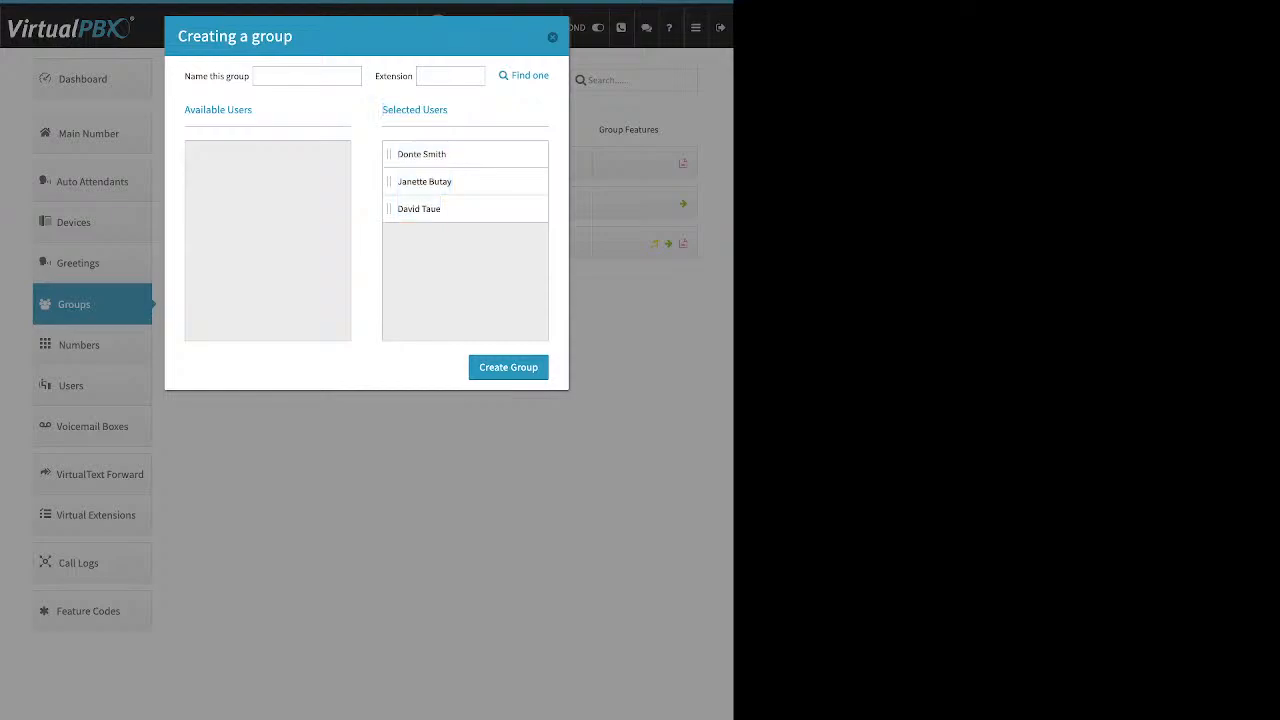
click(552, 37)
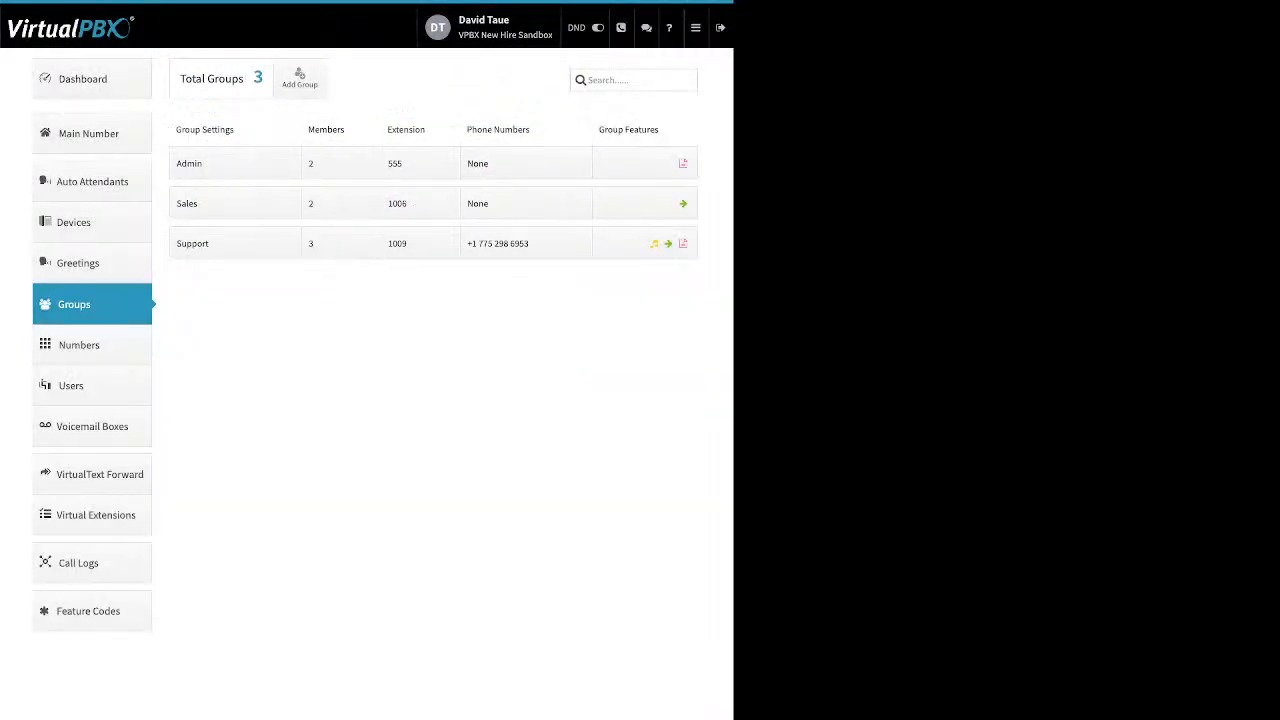
Step: Change the Support group's call attempts from 6 to 2 and close its settings panel
click(200, 243)
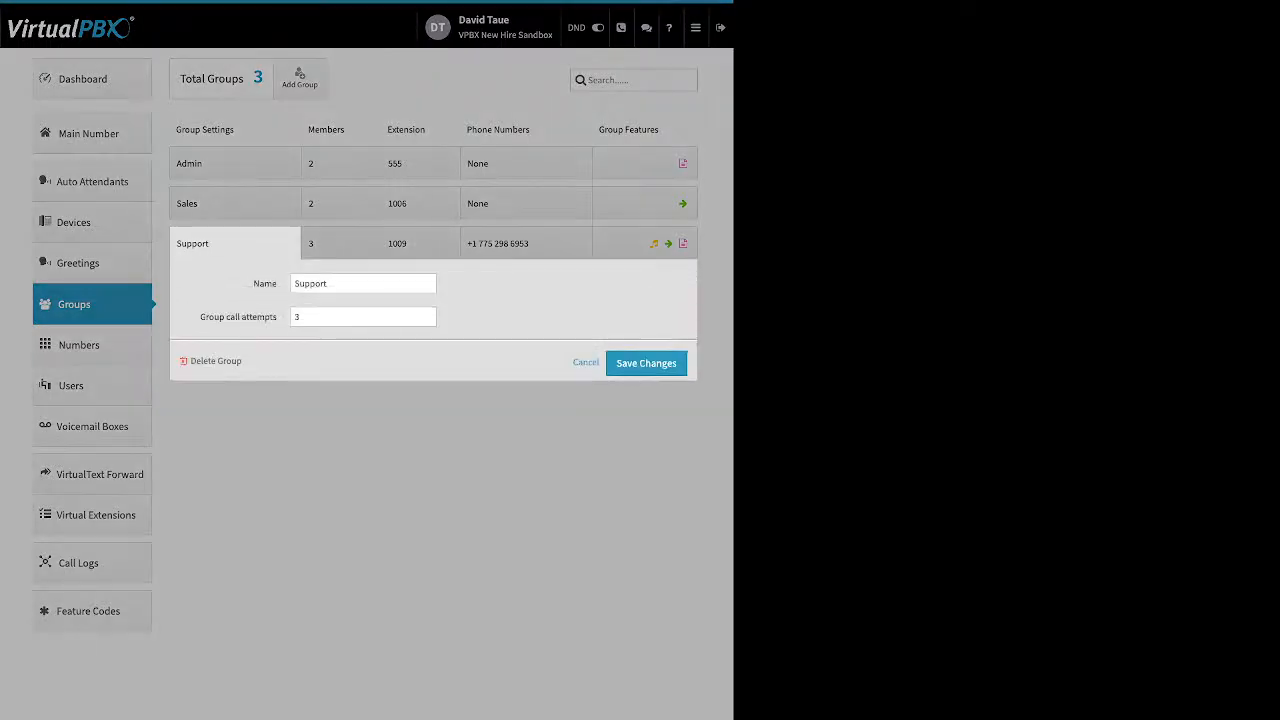
double_click(265, 284)
drag(200, 317, 277, 317)
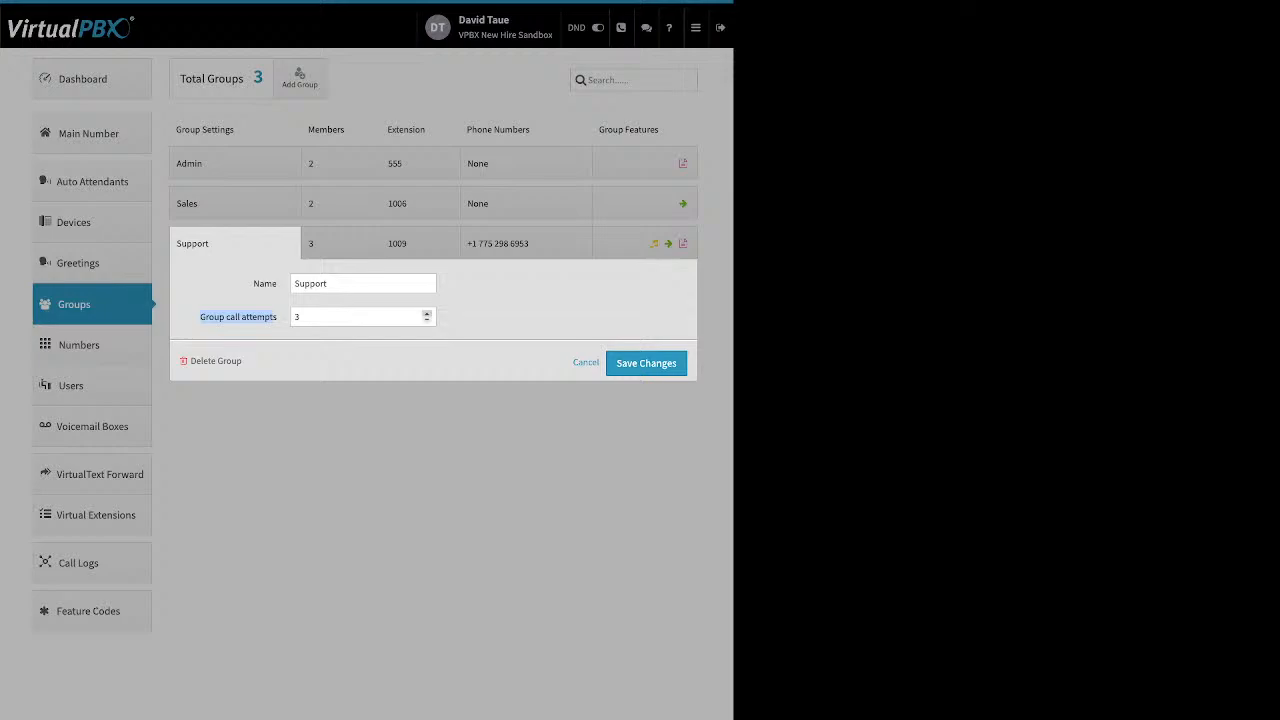
click(427, 313)
click(427, 313)
click(427, 313)
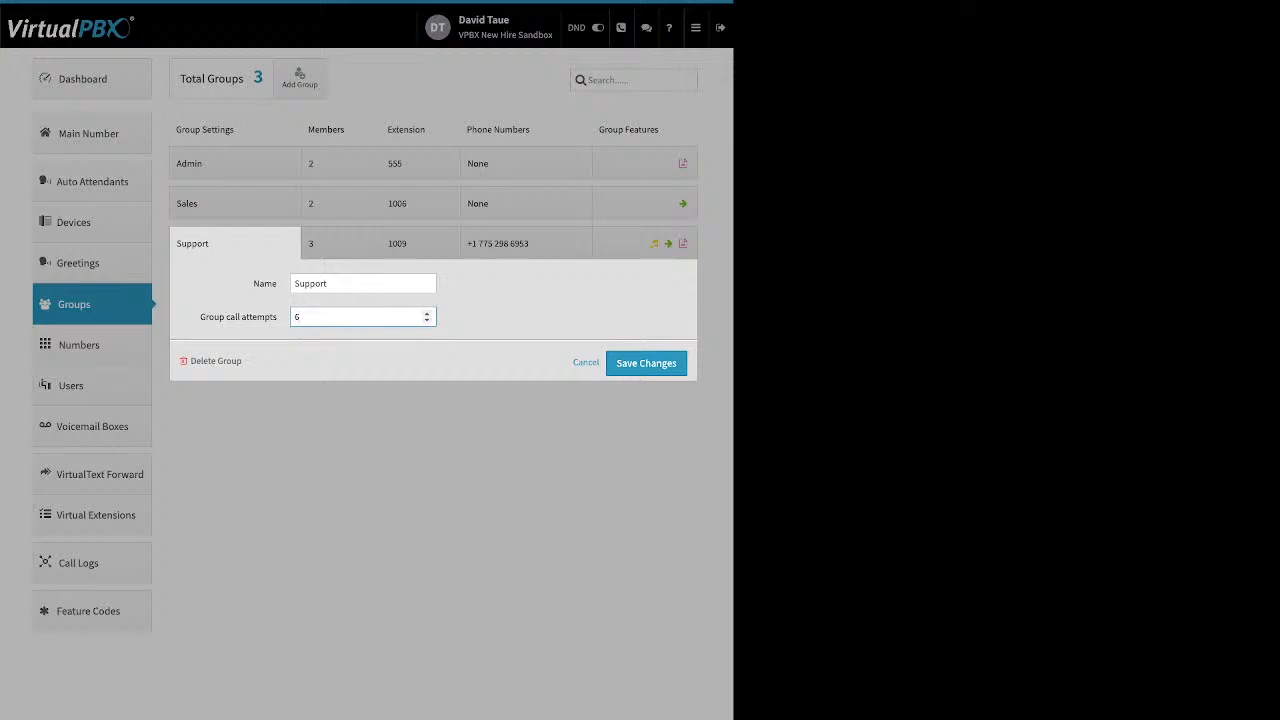
click(427, 320)
click(427, 320)
drag(270, 362, 197, 361)
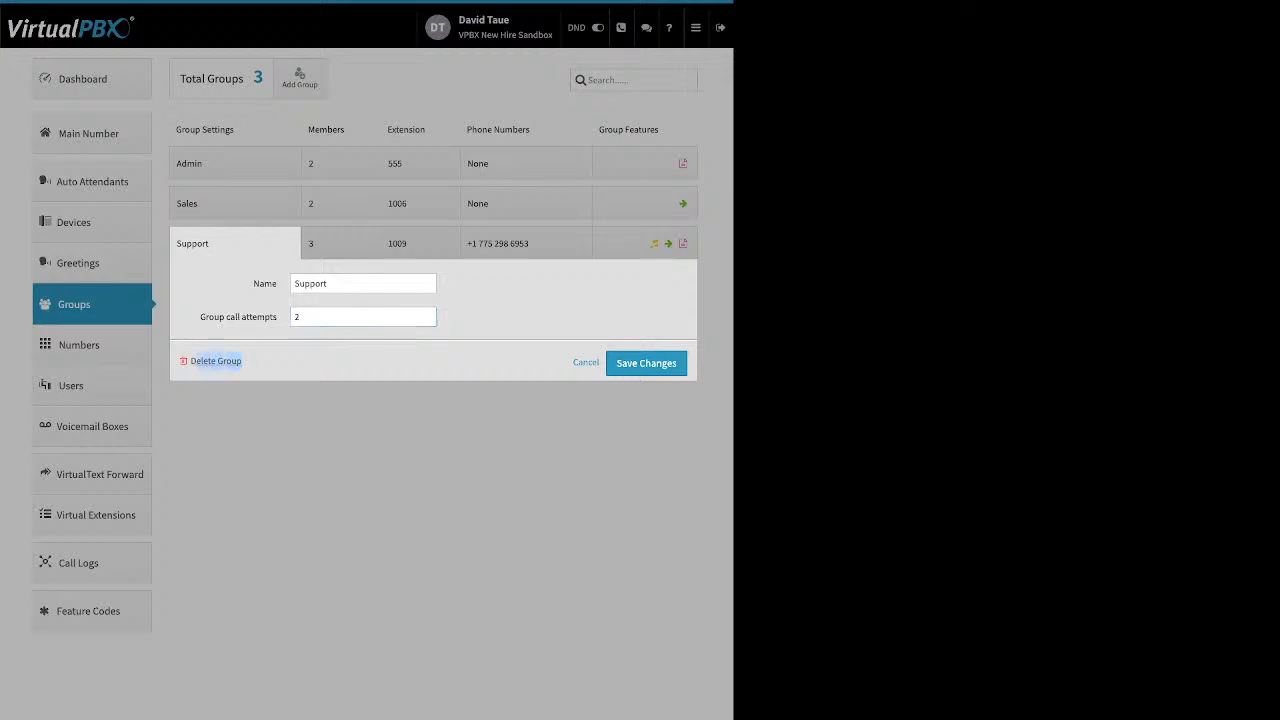
click(262, 361)
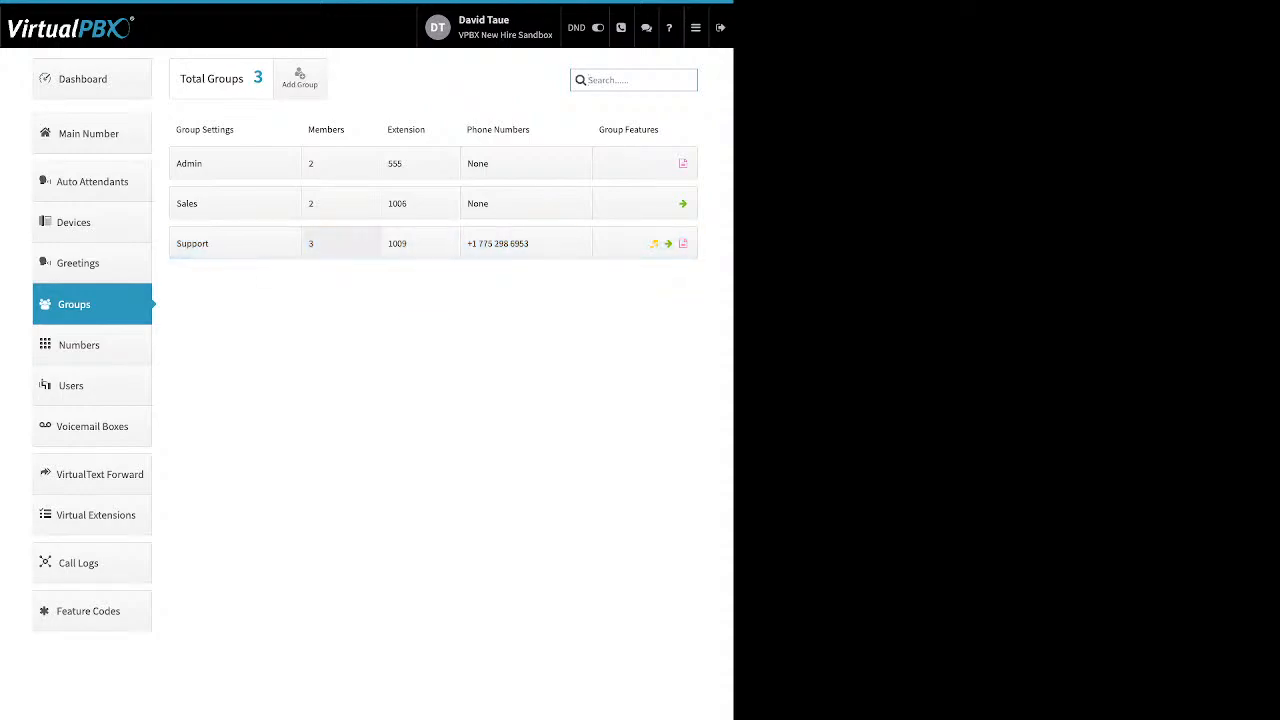
Step: Open the ring-timing view for the Support group's three members, each ringing 0–120 seconds
click(340, 243)
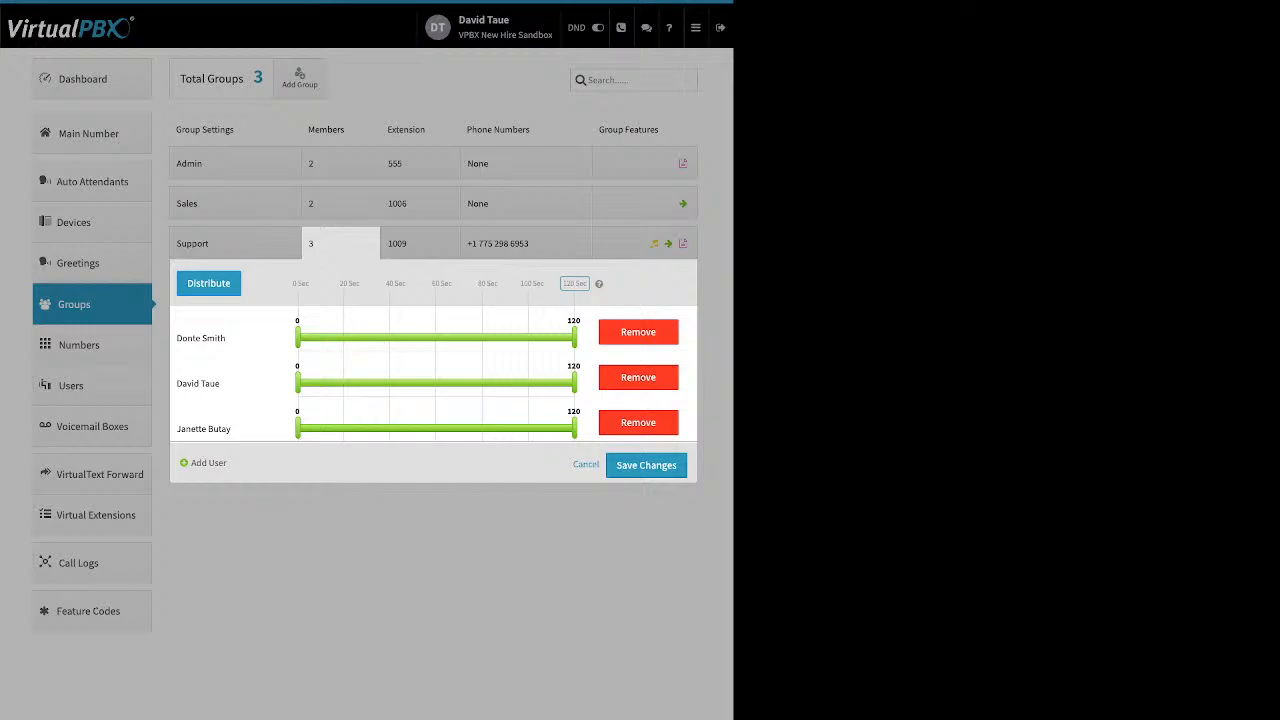
Step: Shorten the Support ring timeline from 120 to 60 seconds and spread members evenly across it
triple_click(441, 283)
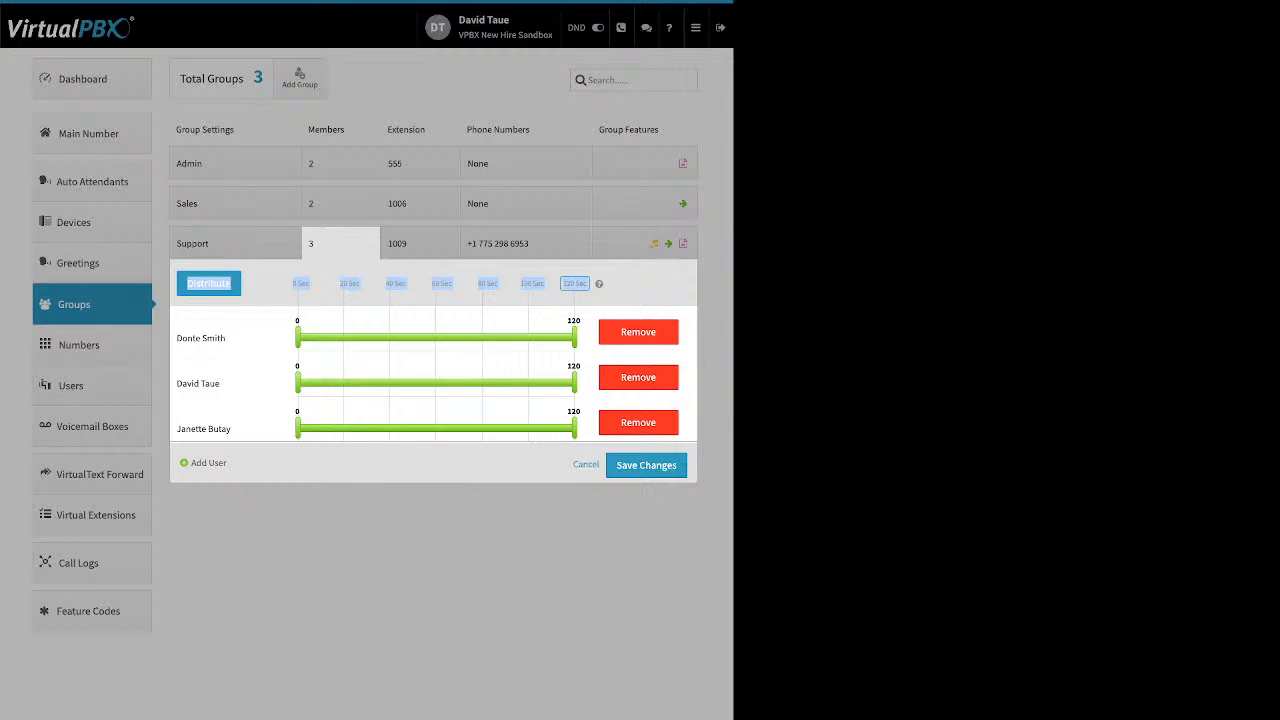
click(574, 284)
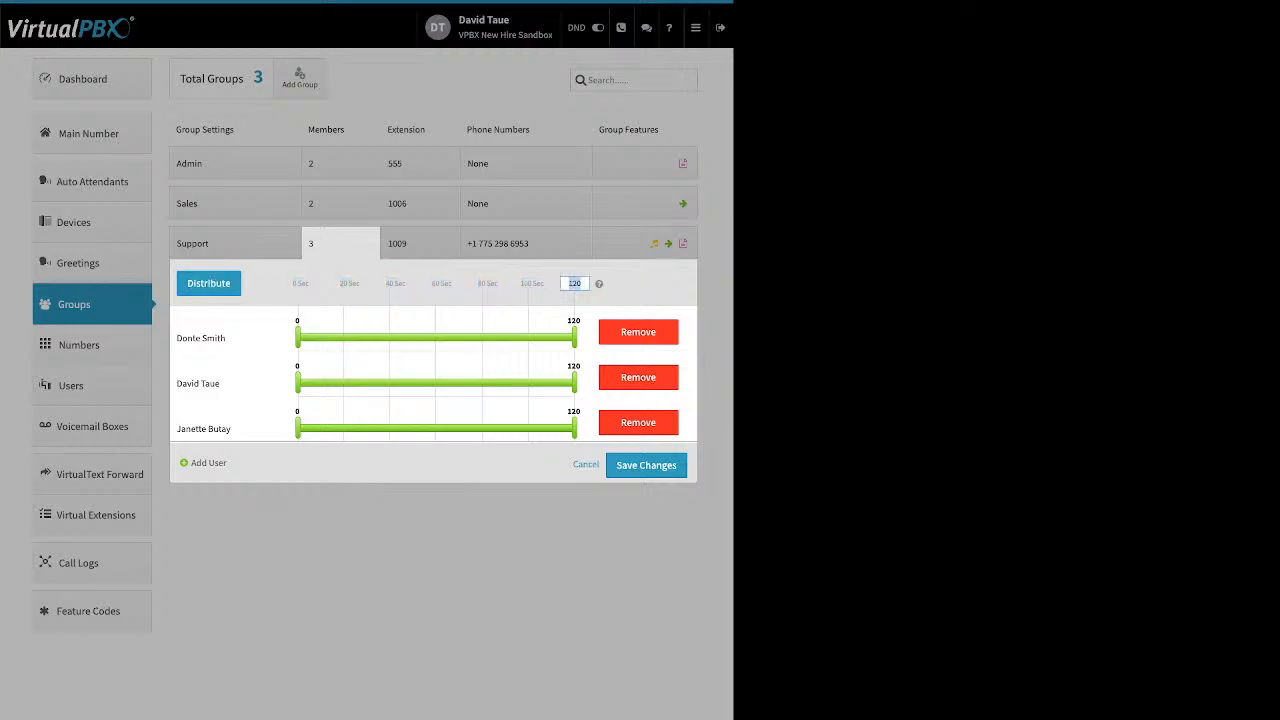
text(60)
key(Return)
click(208, 283)
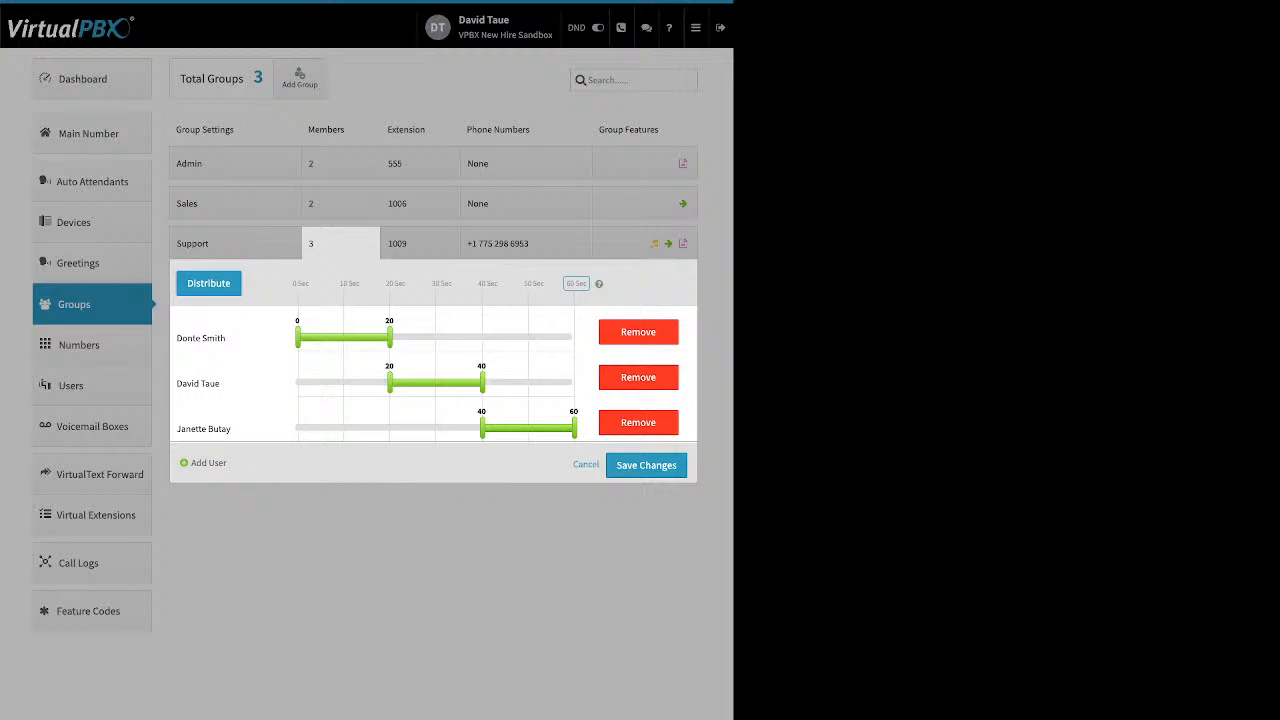
Step: Move the first-listed member to ring last and redistribute into 0–20, 20–40, 40–60 second turns
drag(389, 383, 343, 383)
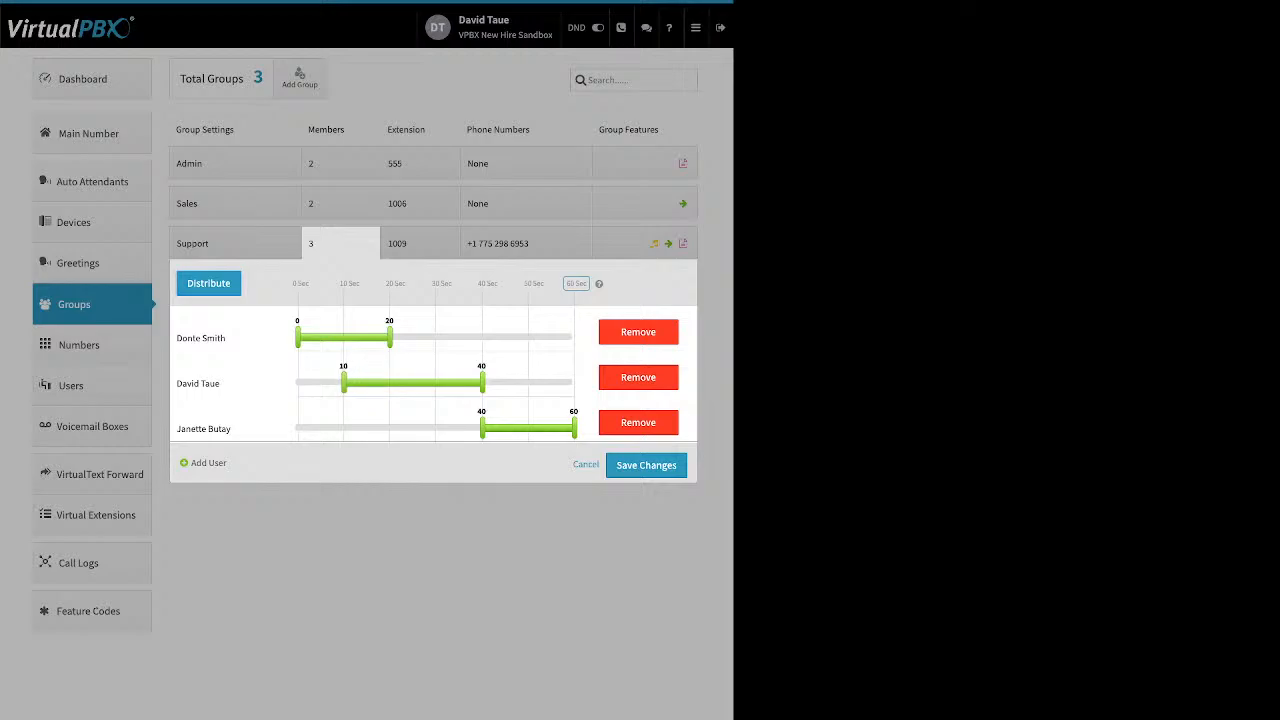
drag(482, 428, 371, 428)
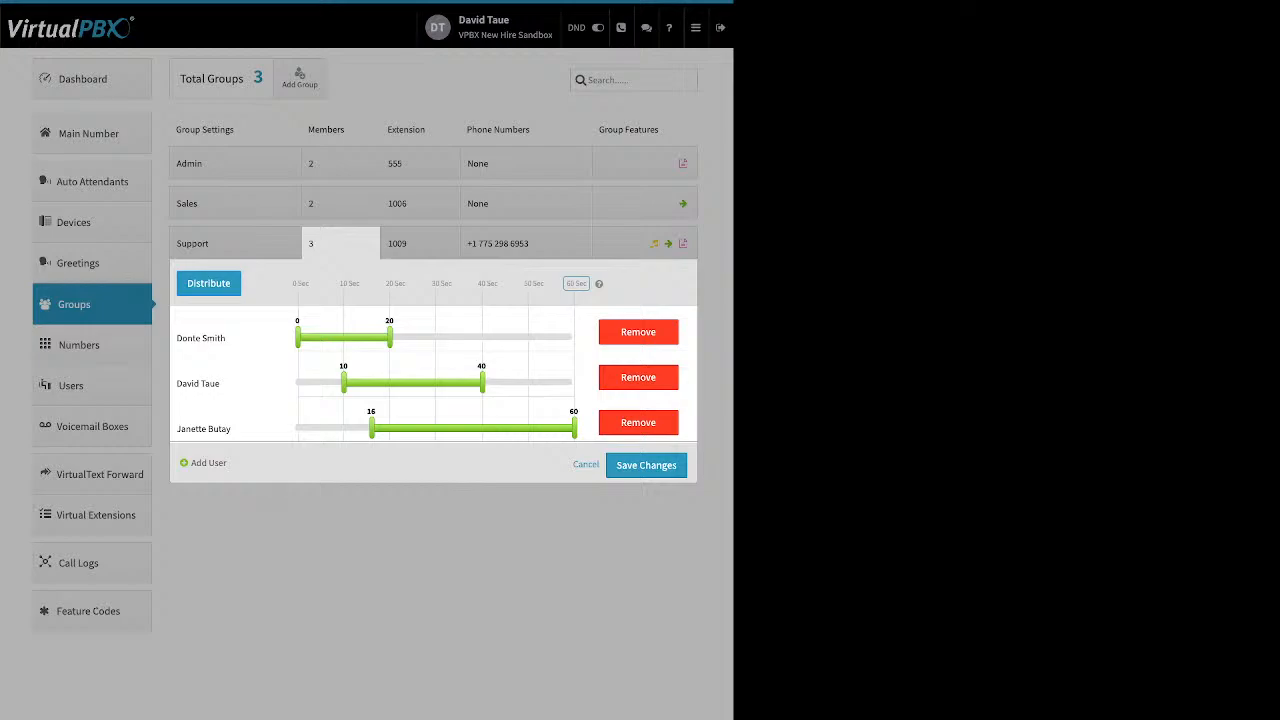
click(205, 462)
drag(202, 338, 251, 430)
click(208, 283)
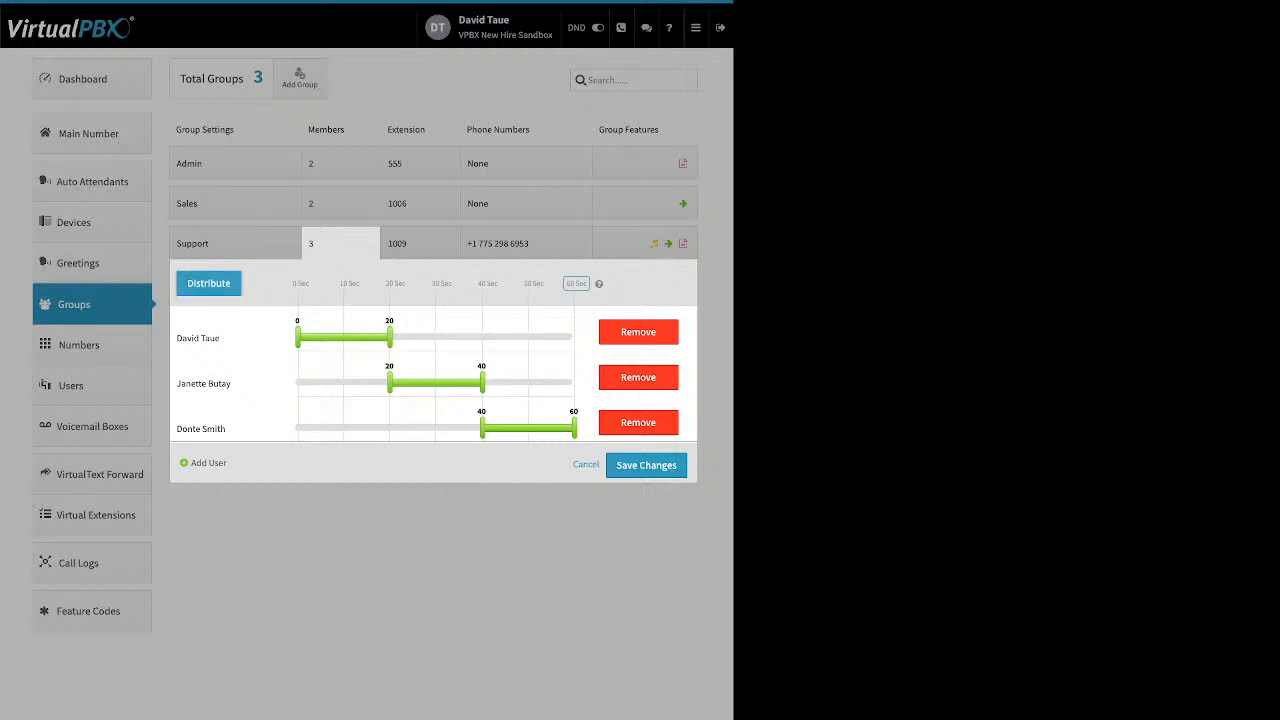
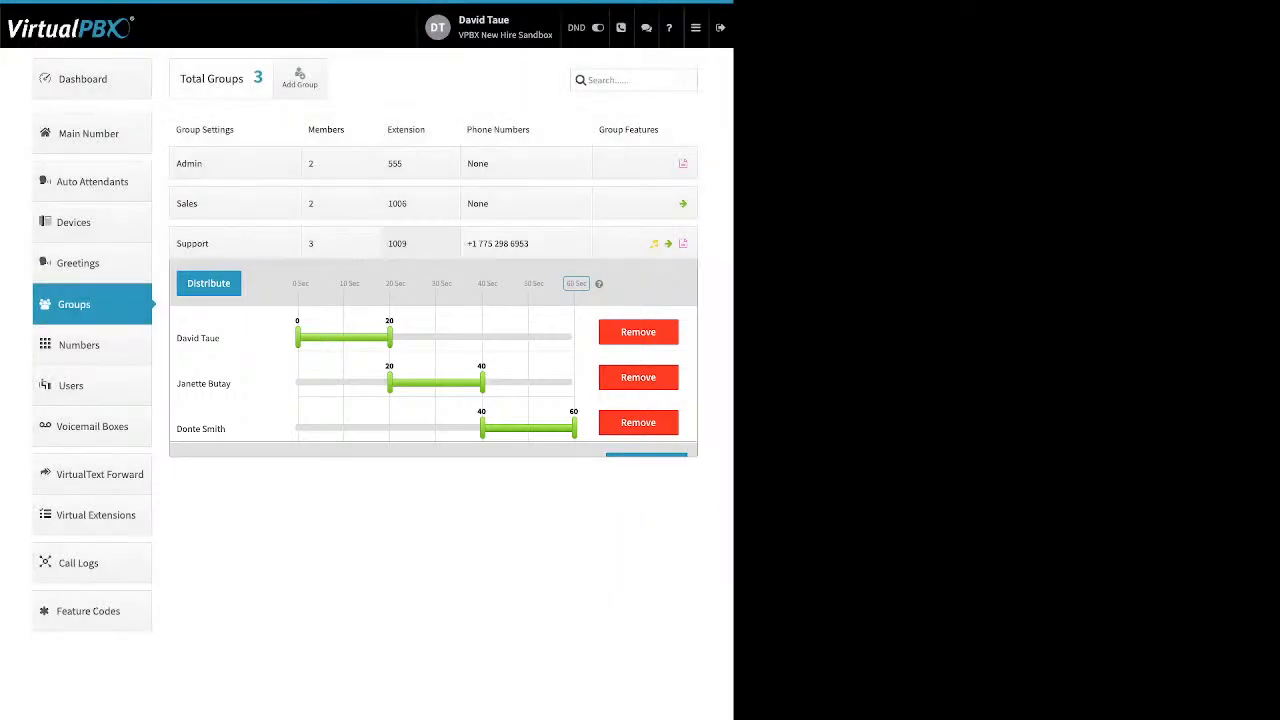
Step: Expand the Support group's extension panel to show its assigned extension 1009
click(420, 243)
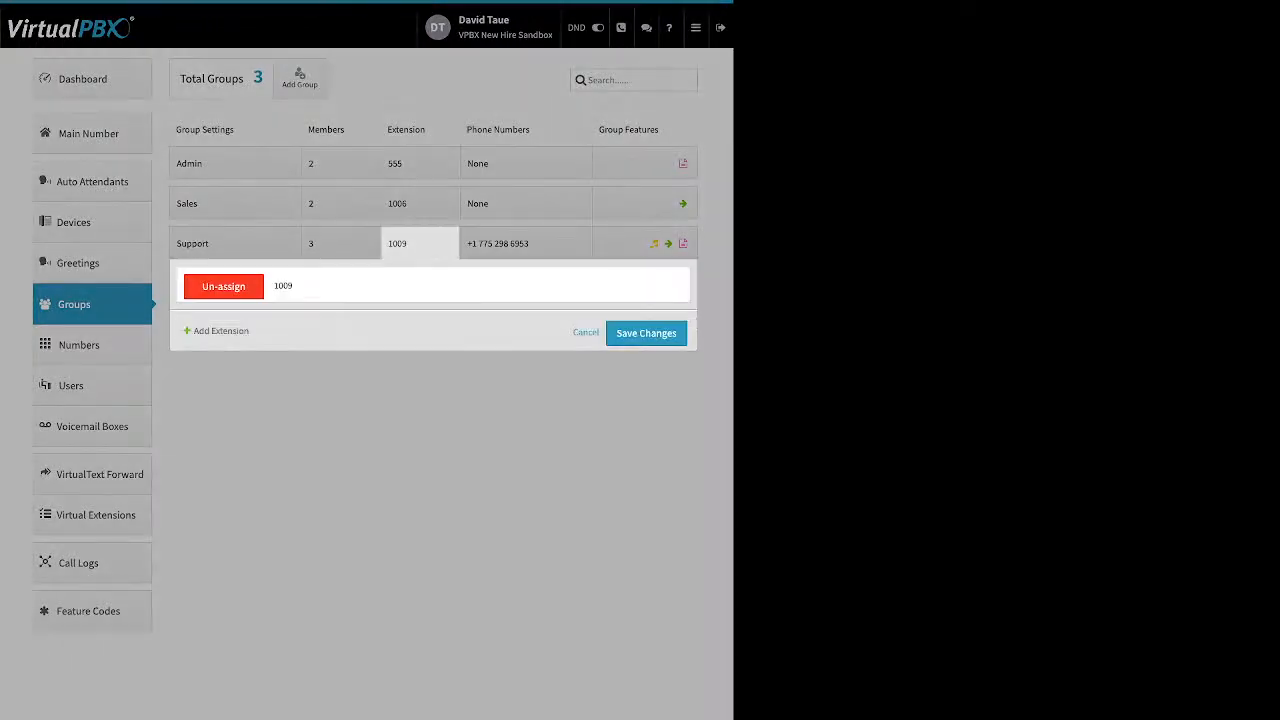
Step: Review the Support group's extension and phone numbers, including Add from Spare Numbers and Buy Numbers, and show its features
drag(251, 332, 194, 332)
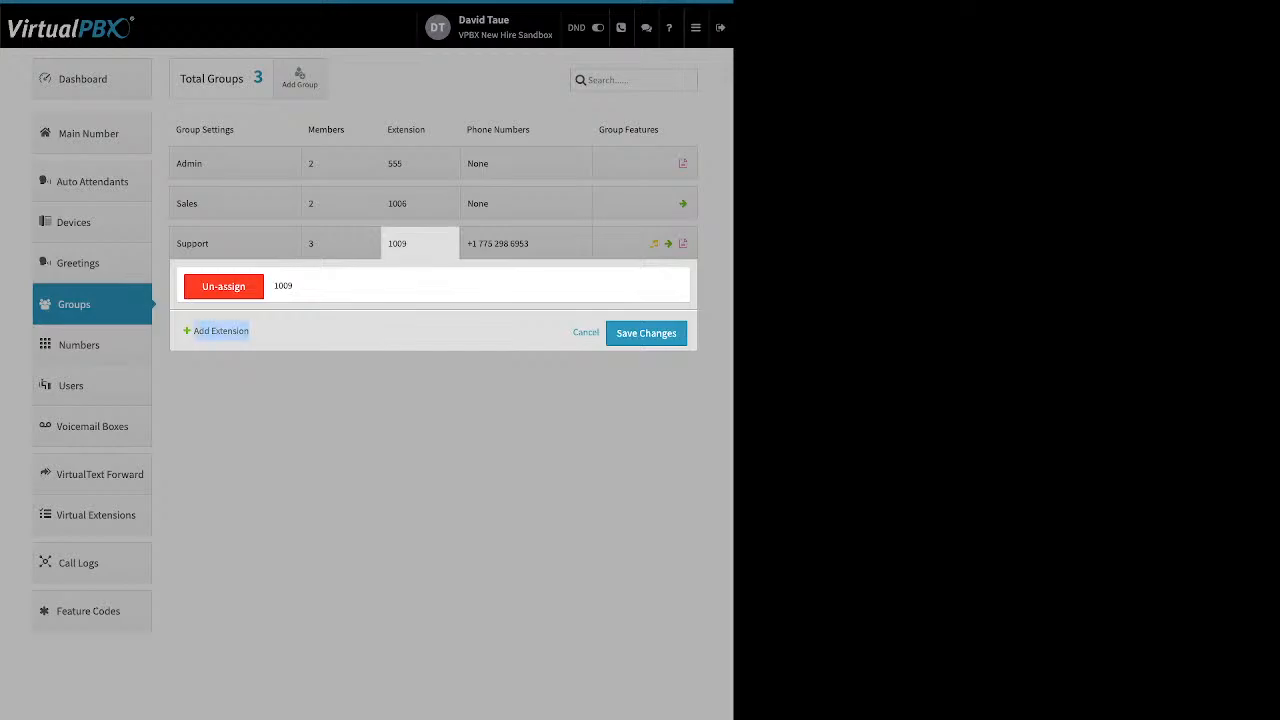
click(586, 332)
click(526, 243)
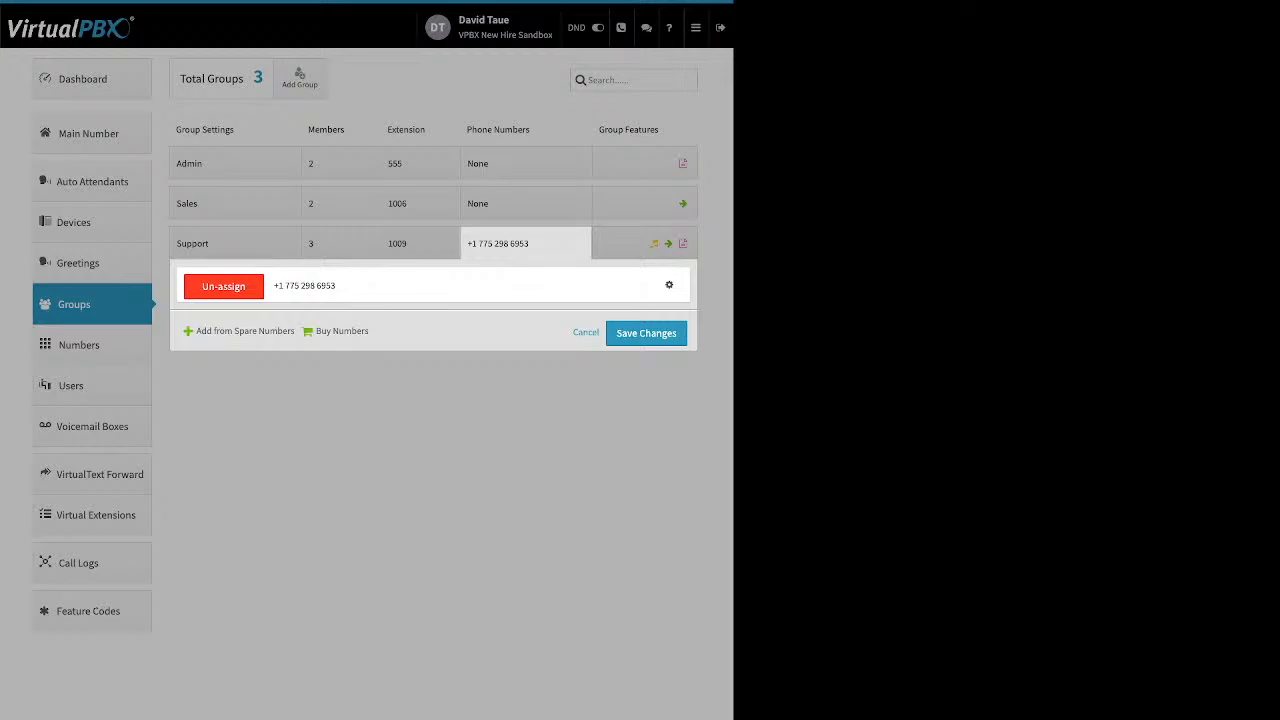
drag(196, 331, 351, 331)
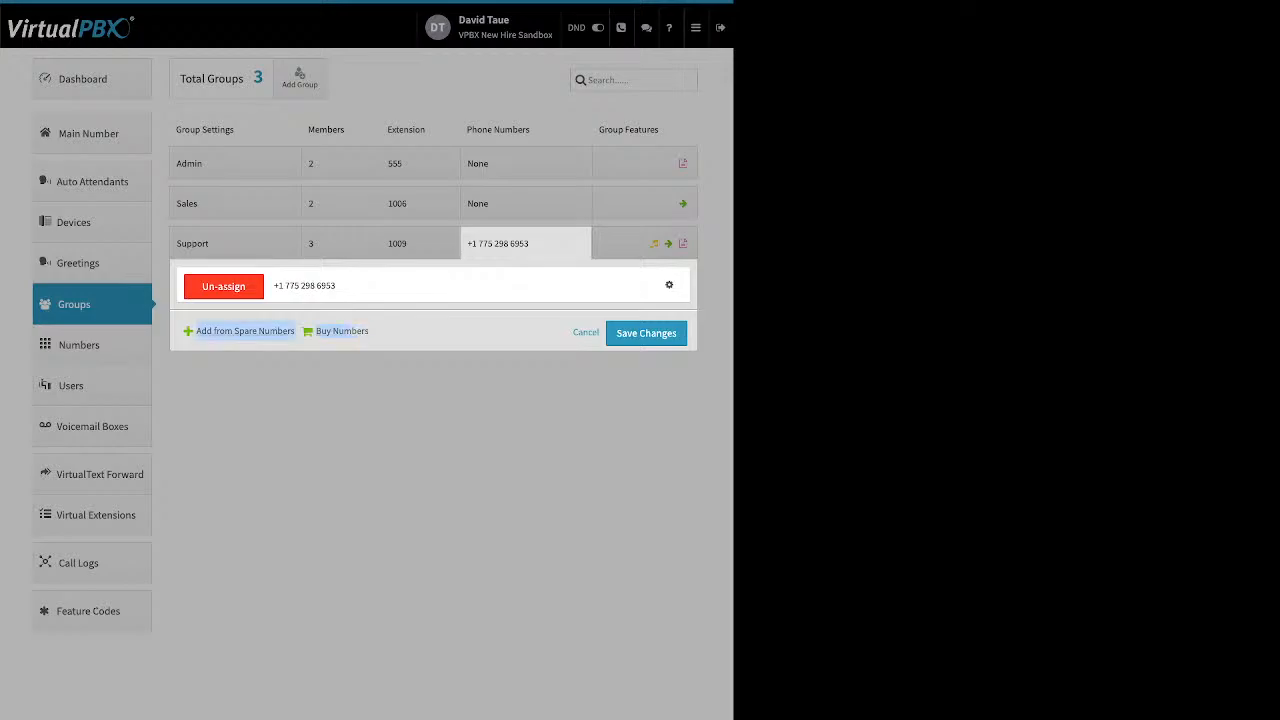
click(400, 332)
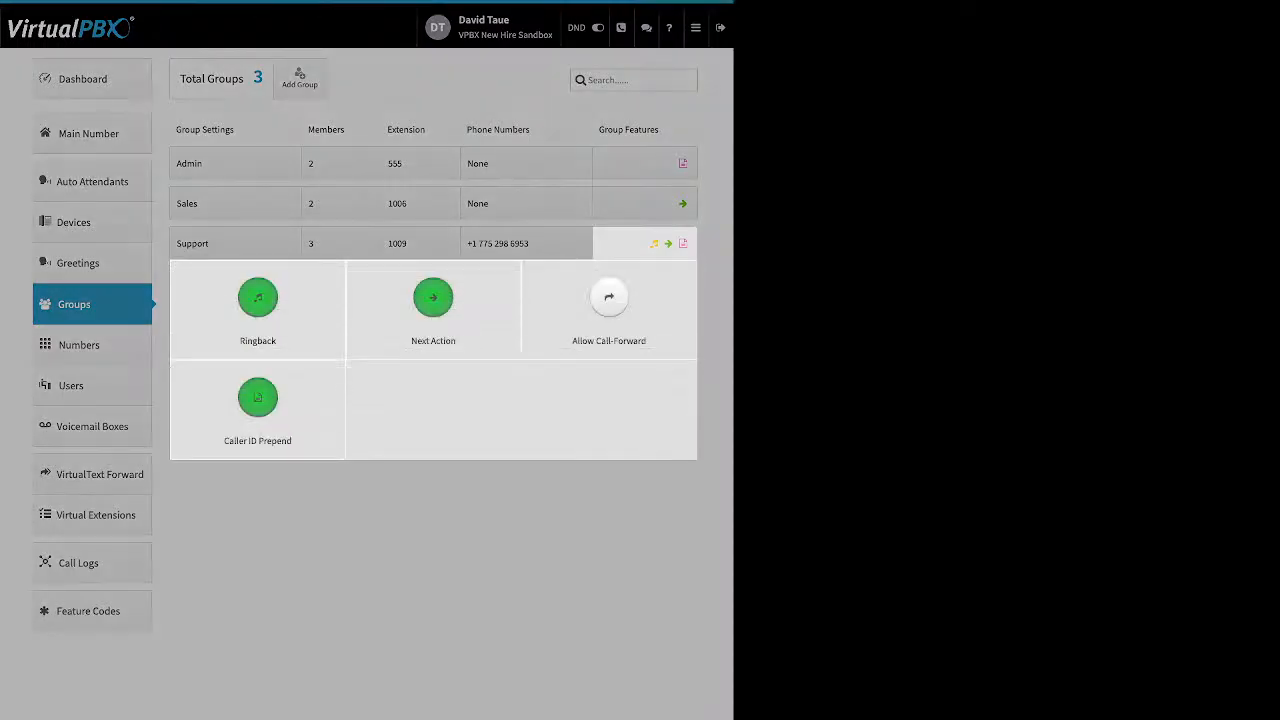
click(258, 298)
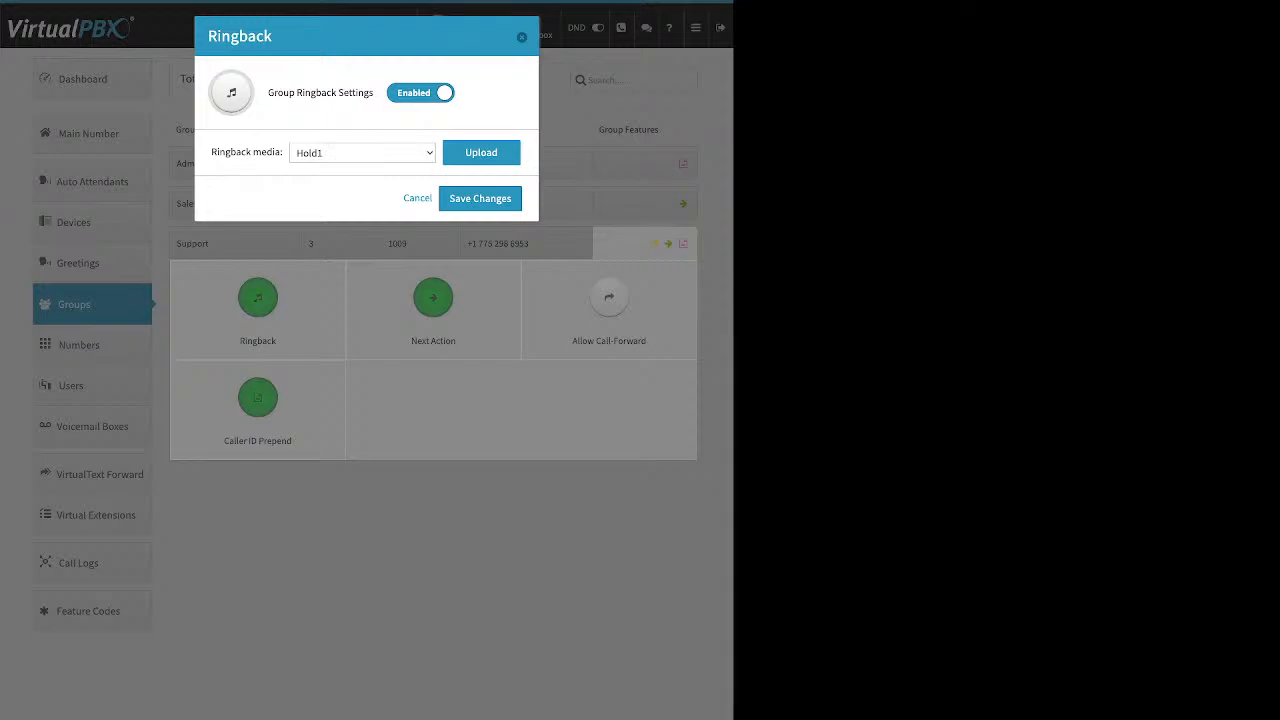
drag(274, 93, 369, 93)
click(371, 107)
click(481, 153)
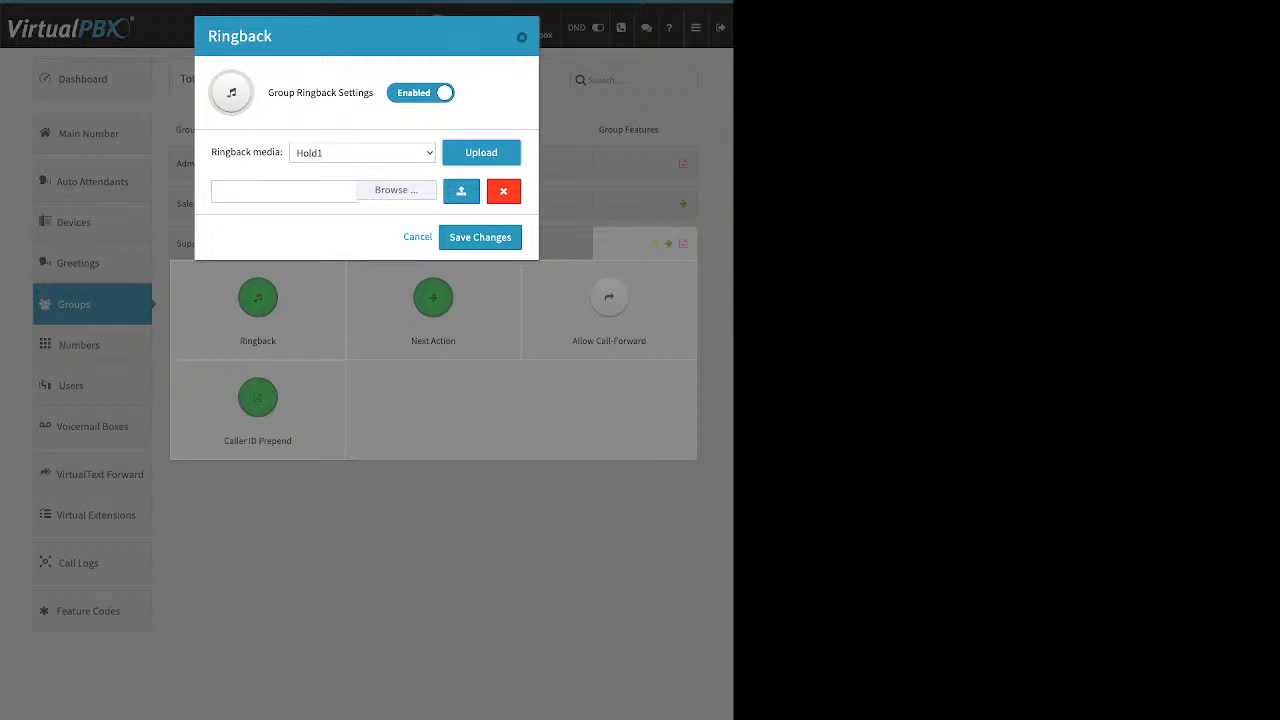
click(418, 237)
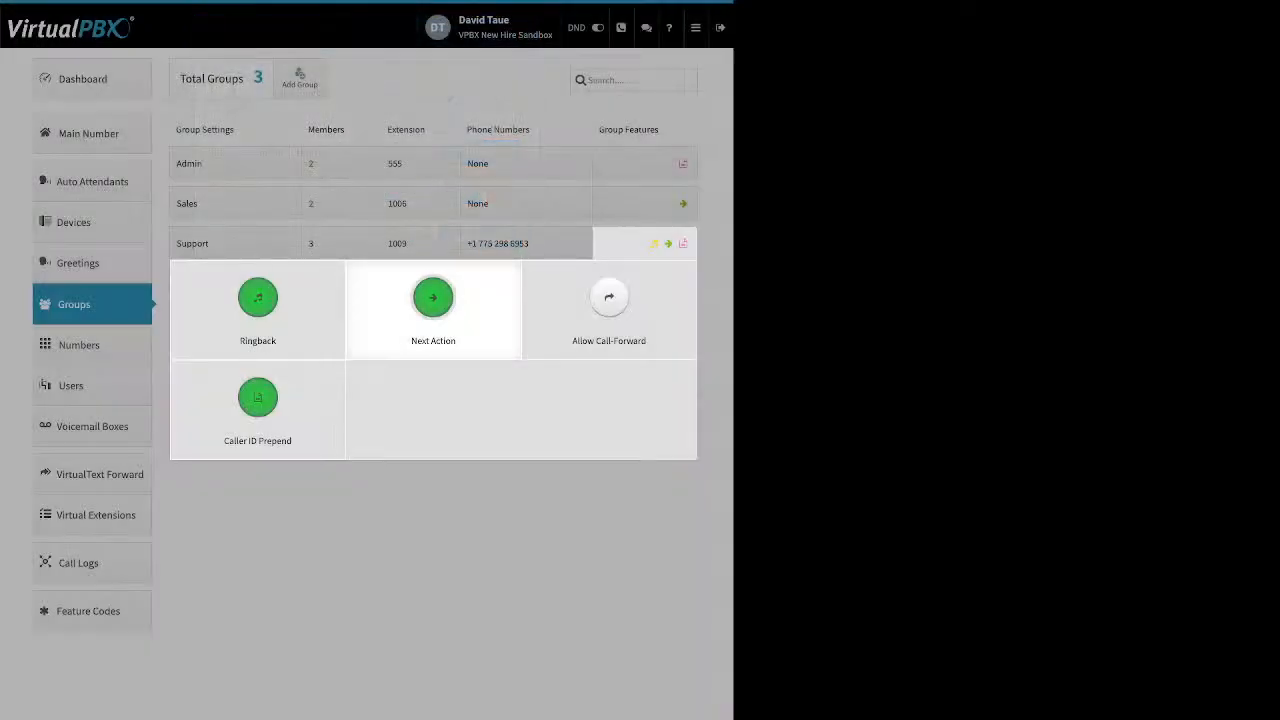
Step: Confirm unanswered Support calls forward to the Main Voicemail Box, then view Allow Call-Forward settings
click(433, 297)
drag(260, 92, 414, 92)
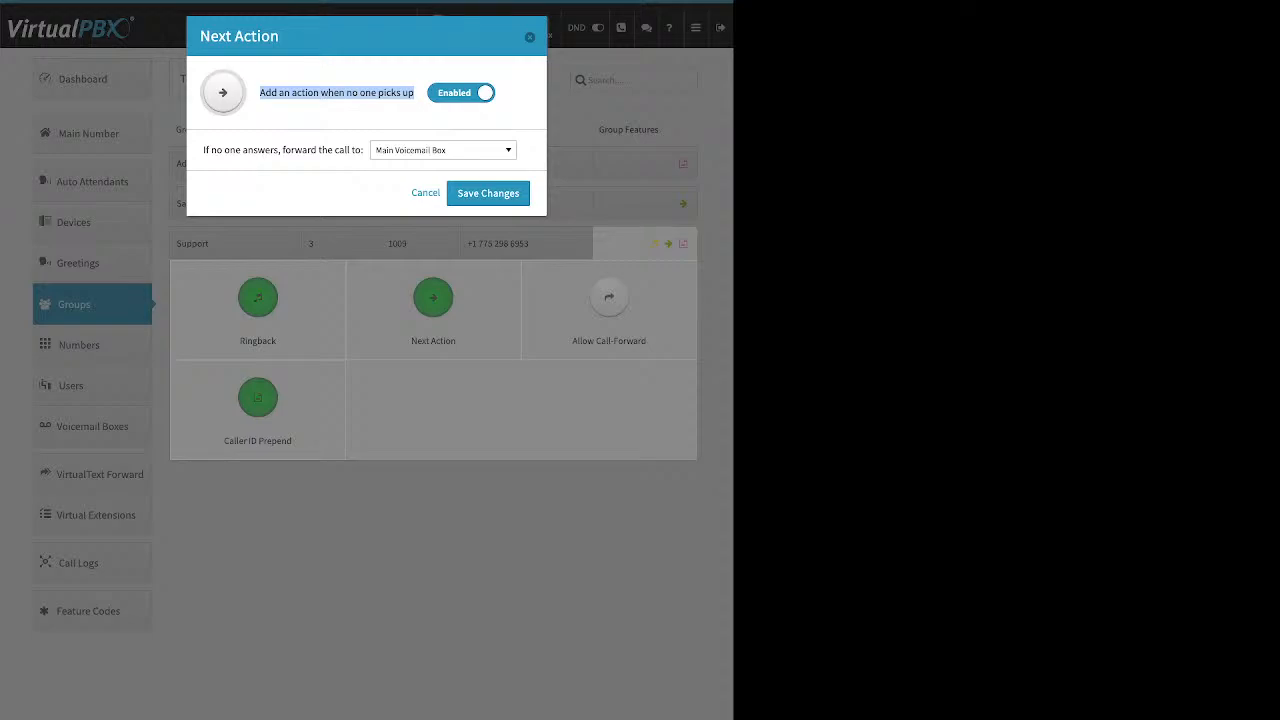
drag(204, 150, 364, 150)
click(443, 150)
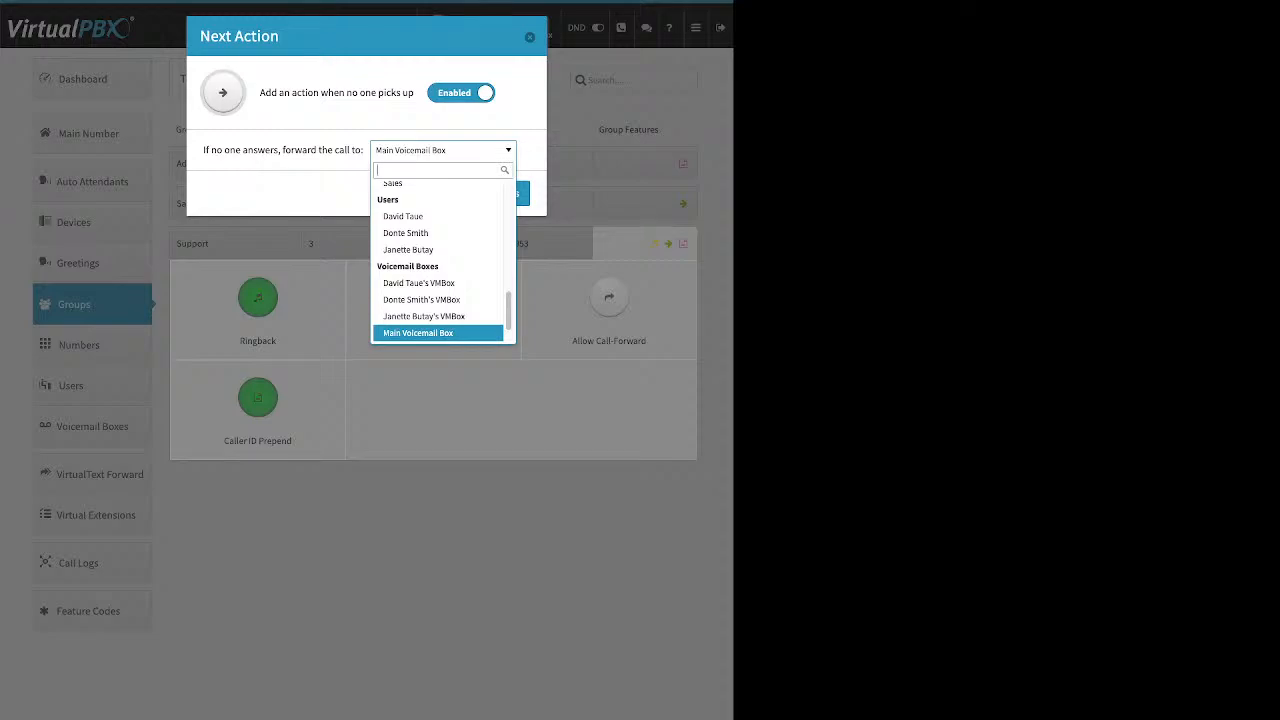
key(Escape)
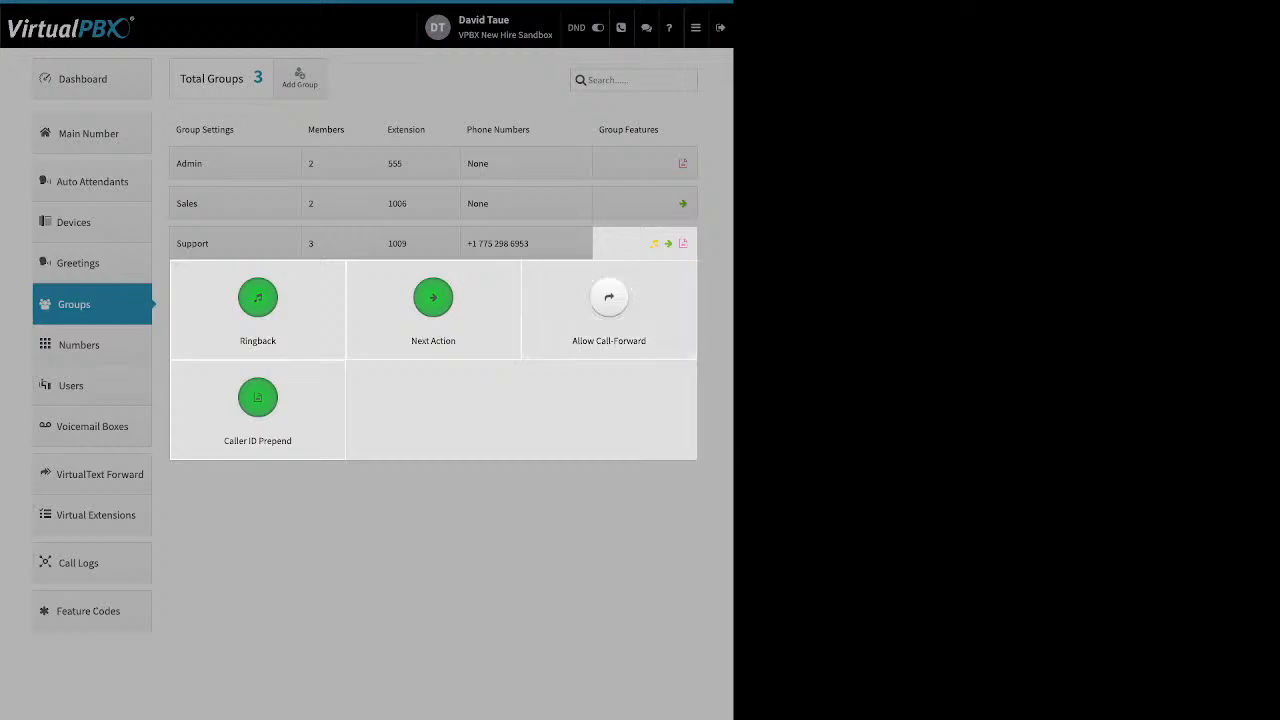
click(609, 300)
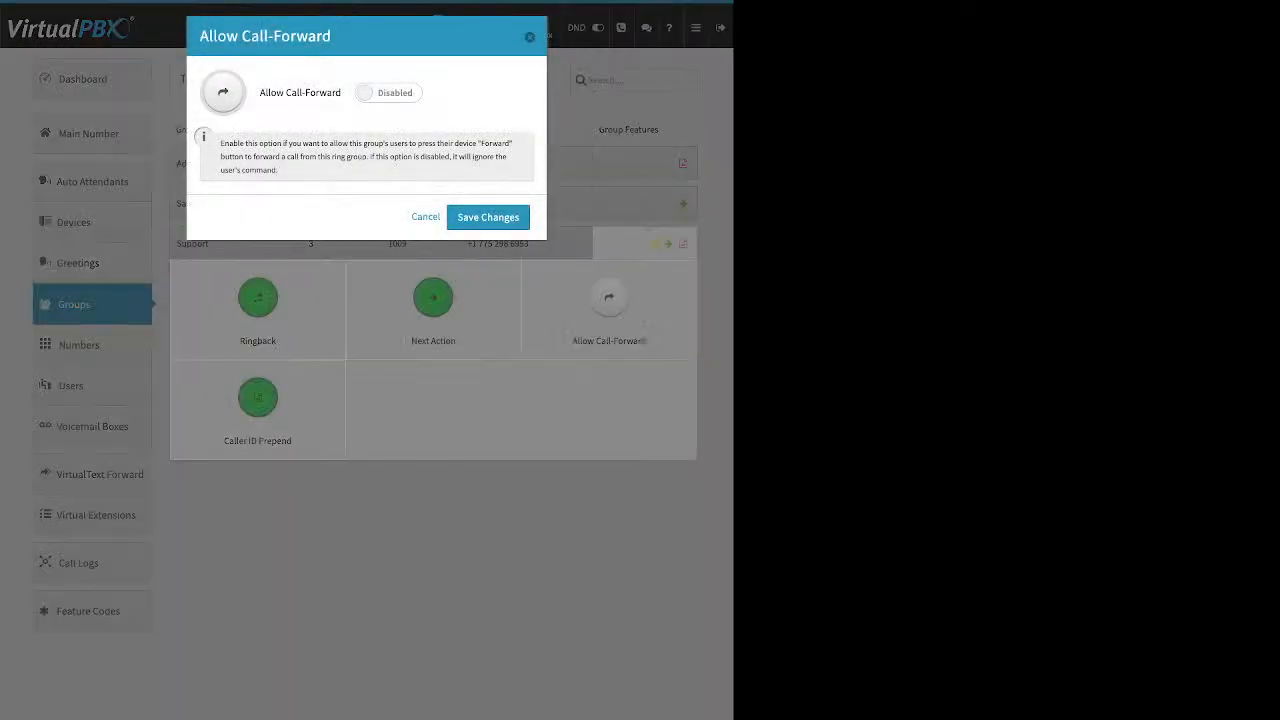
Step: Toggle Allow Call-Forward to Enabled but cancel, keeping Support call forwarding disabled
triple_click(273, 93)
click(388, 93)
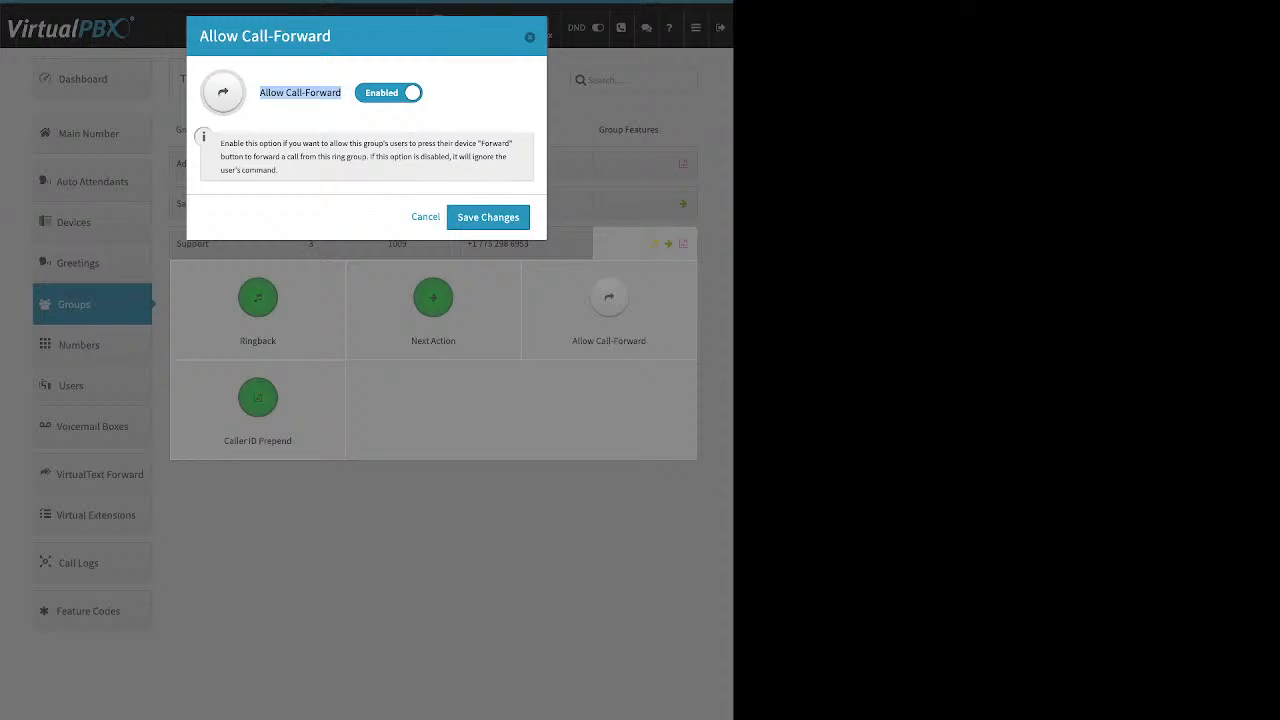
click(425, 217)
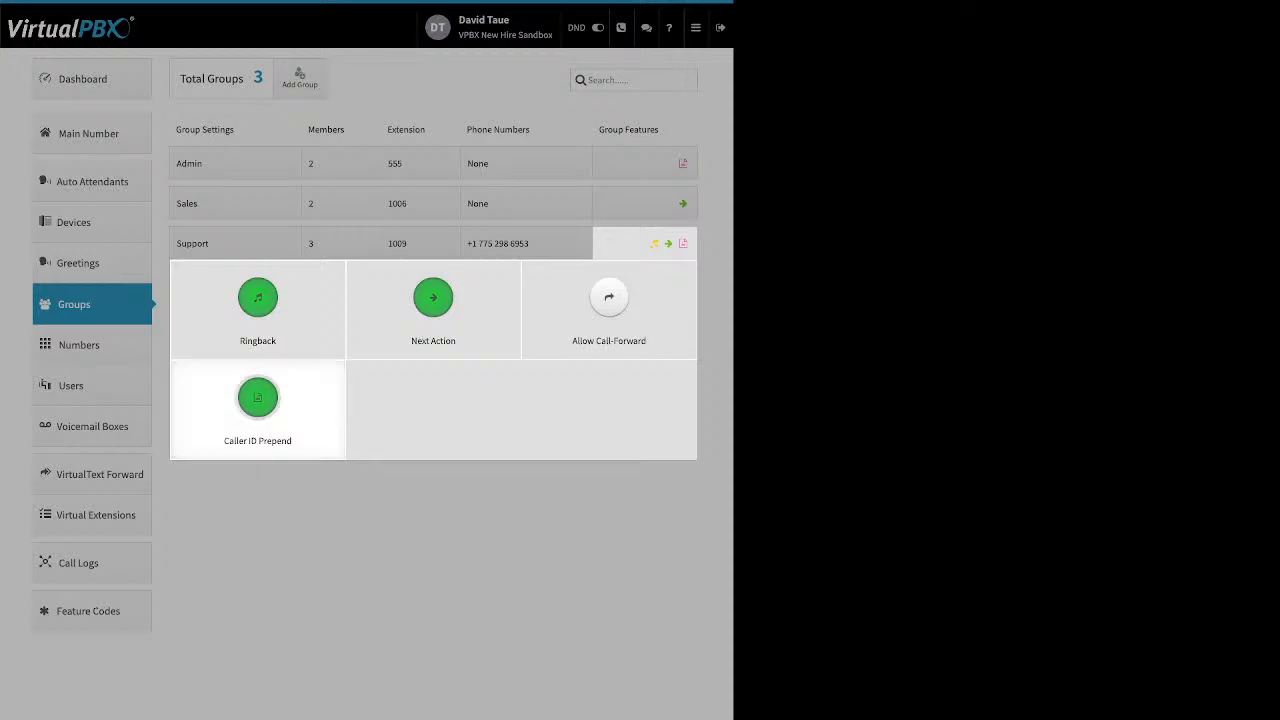
click(257, 398)
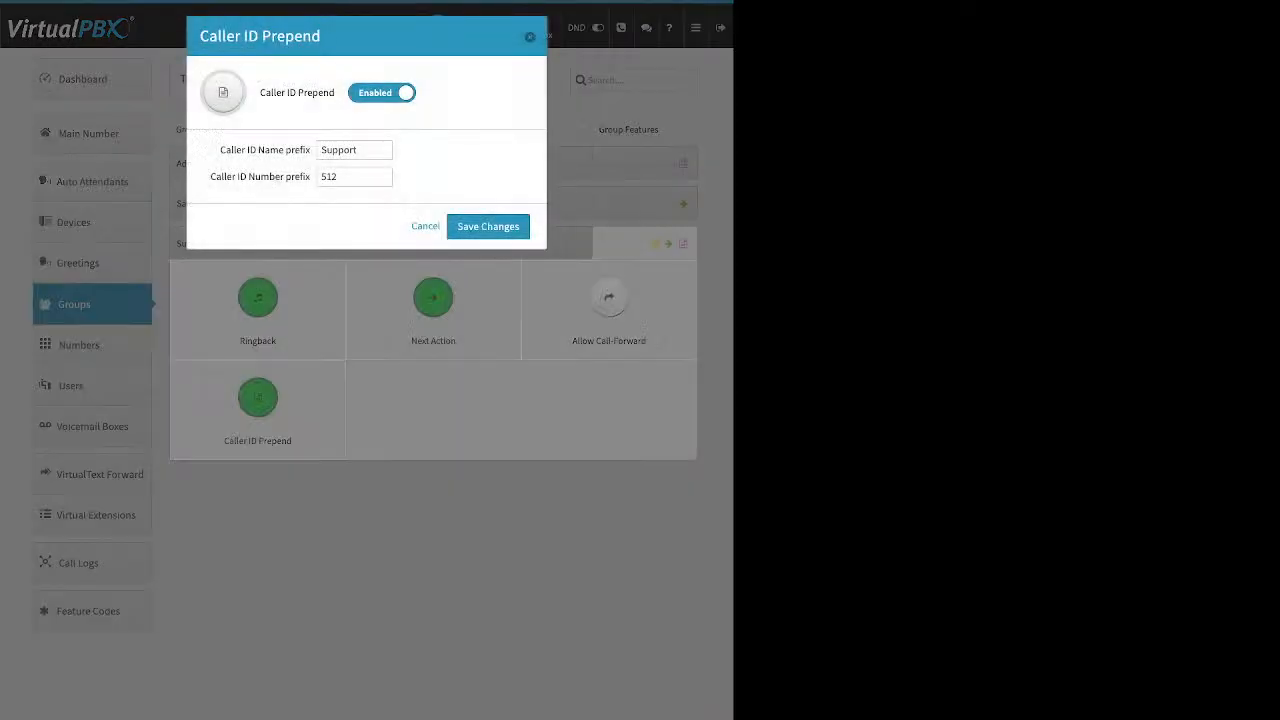
drag(260, 92, 334, 92)
drag(220, 150, 310, 150)
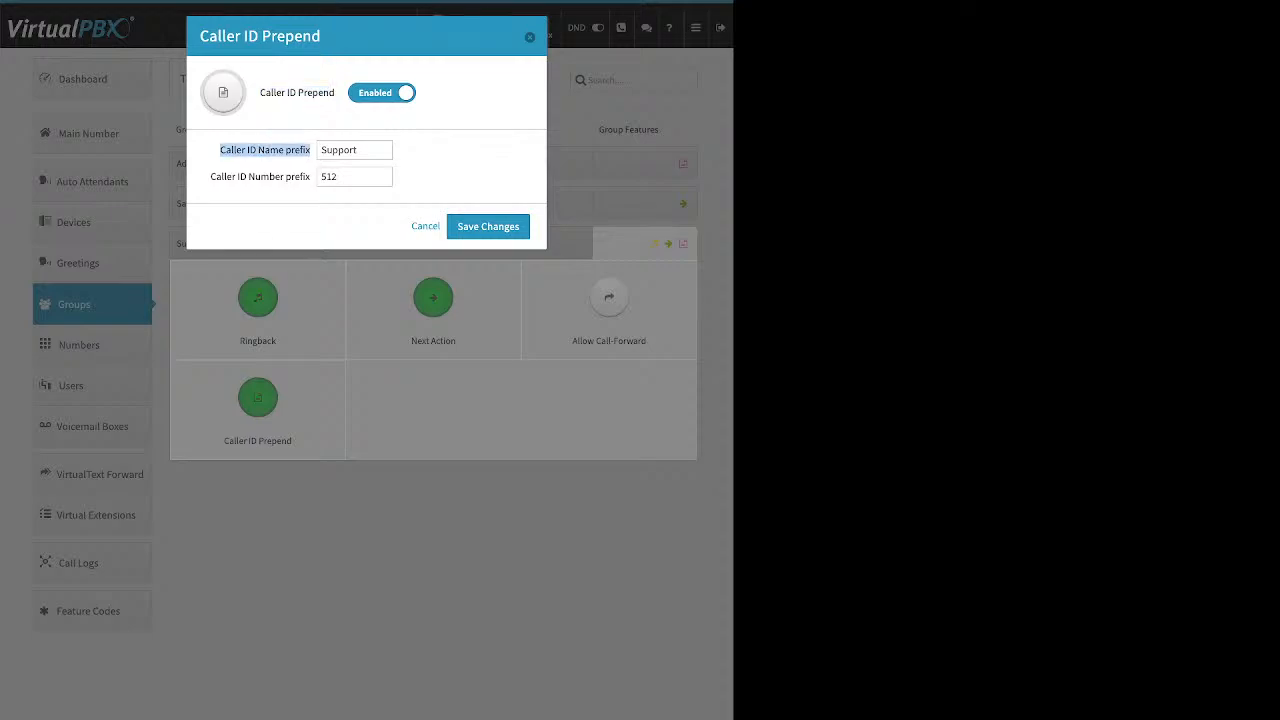
drag(211, 177, 311, 177)
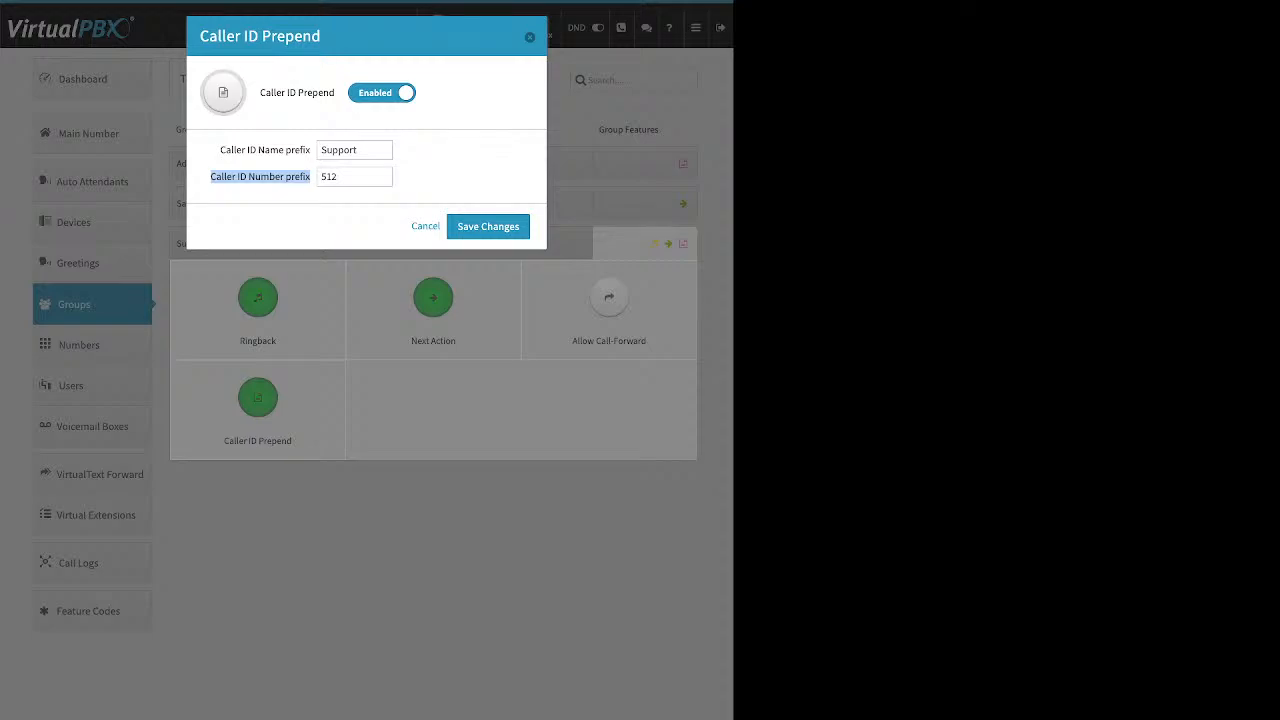
drag(340, 177, 319, 177)
key(BackSpace)
drag(220, 150, 310, 150)
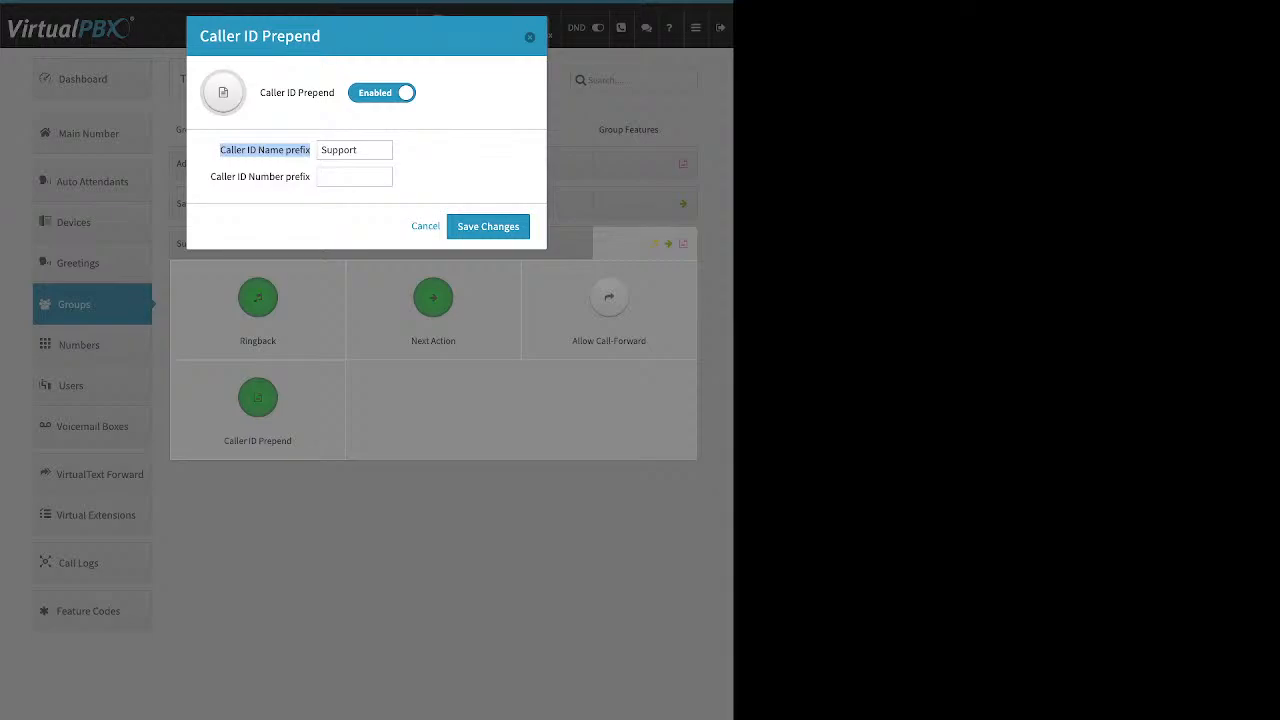
key(Escape)
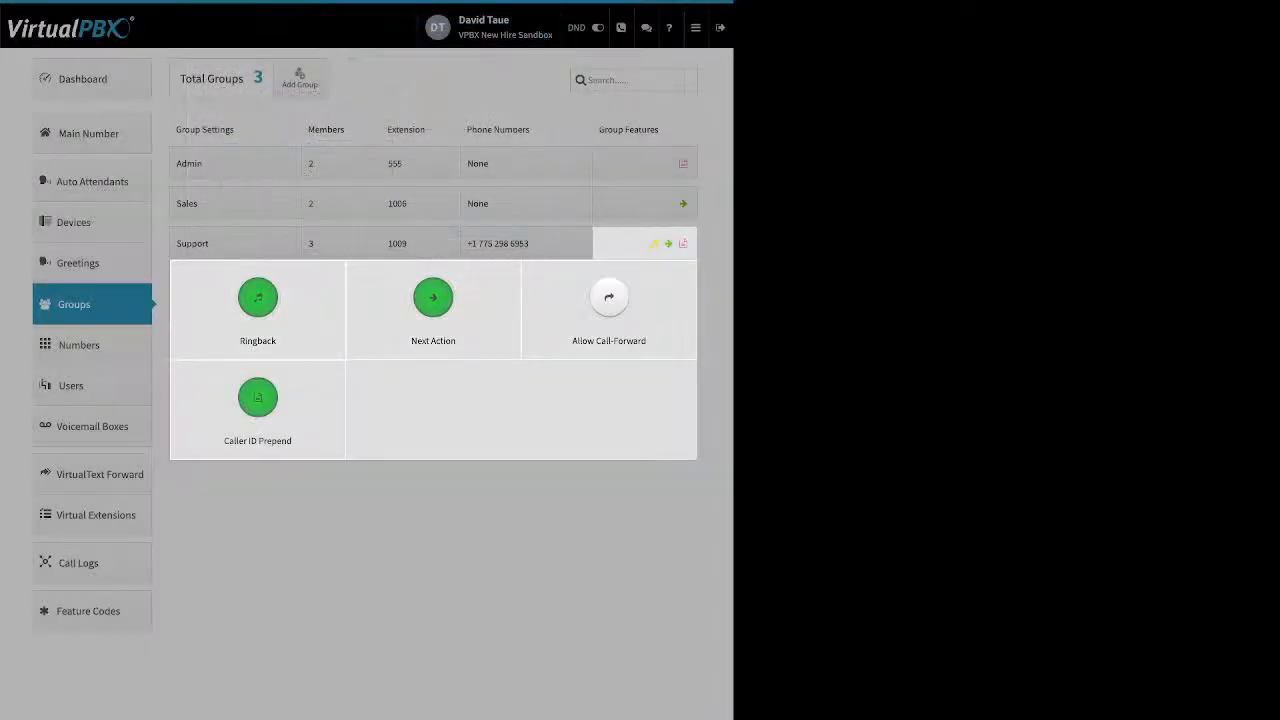
click(110, 310)
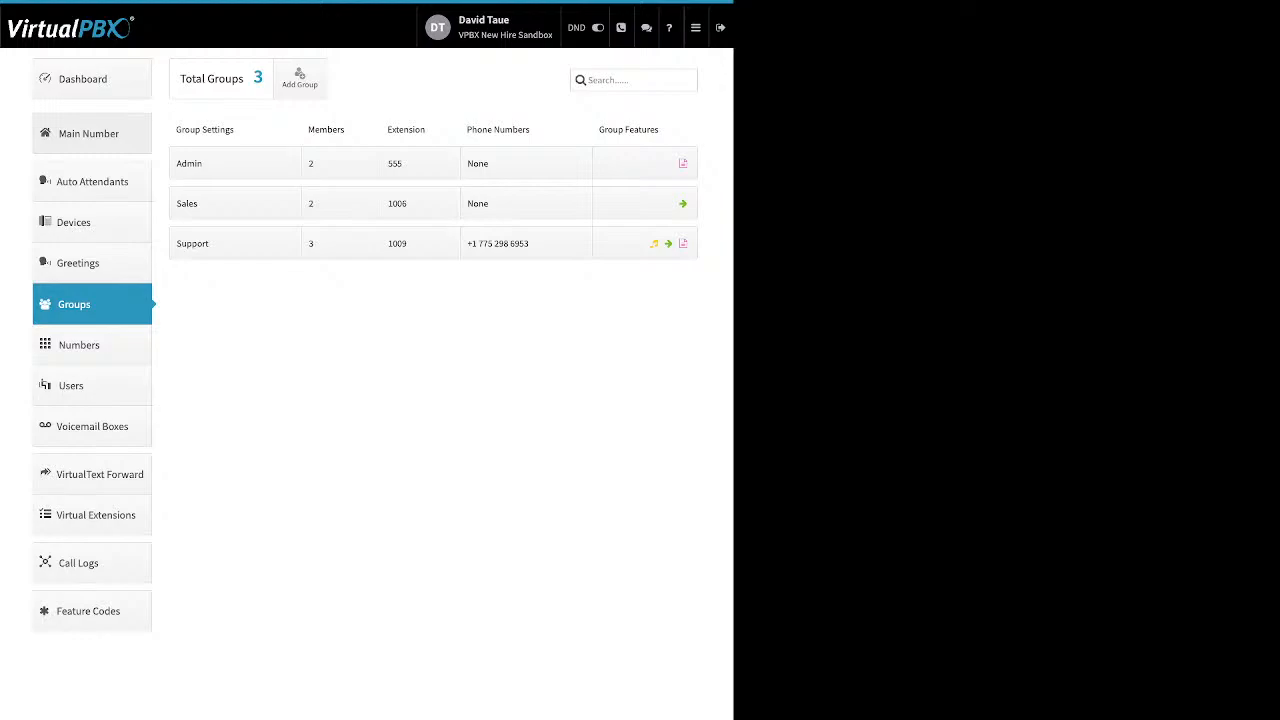
Step: Go through the Dashboard to the Main Number page with company numbers, office hours and holidays
click(92, 134)
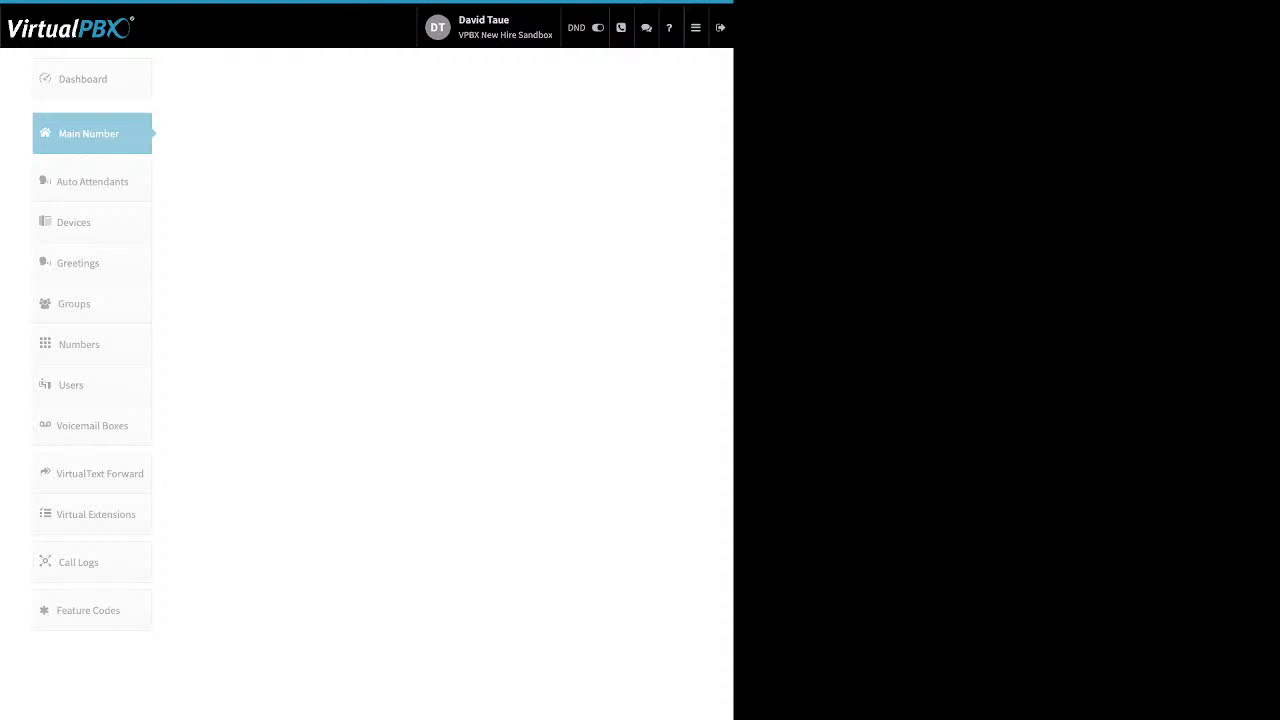
click(695, 27)
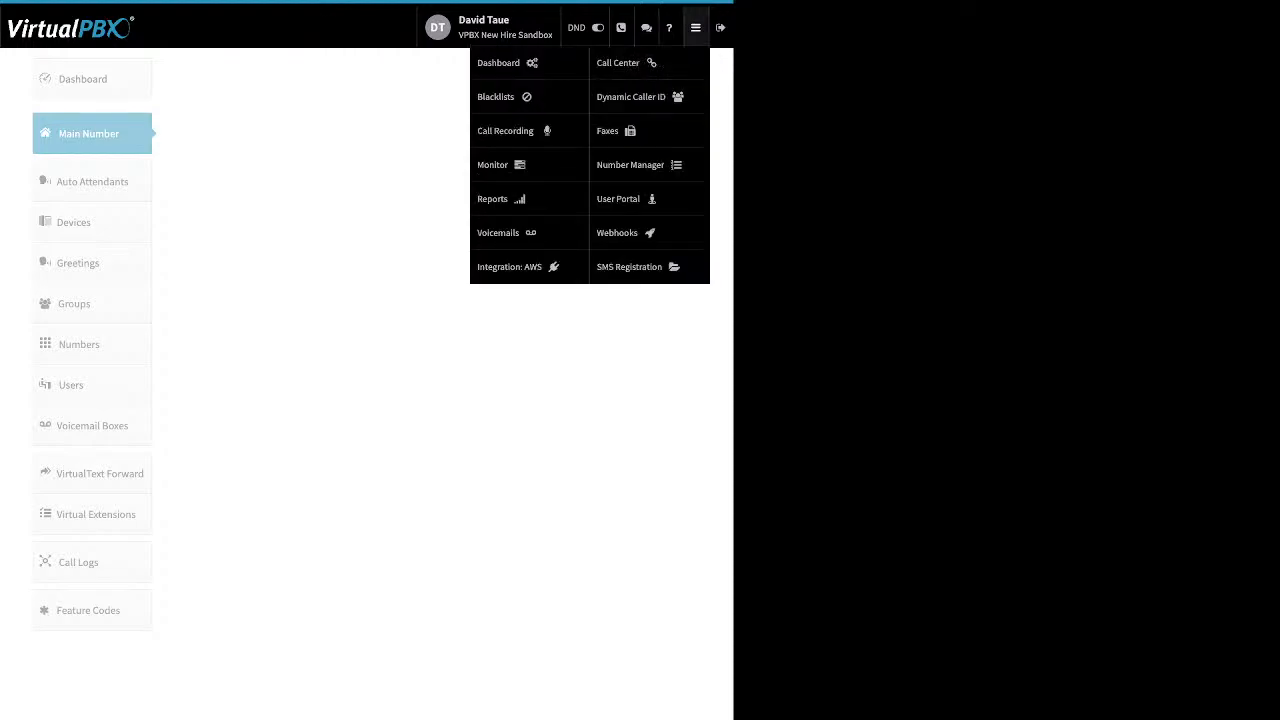
click(515, 61)
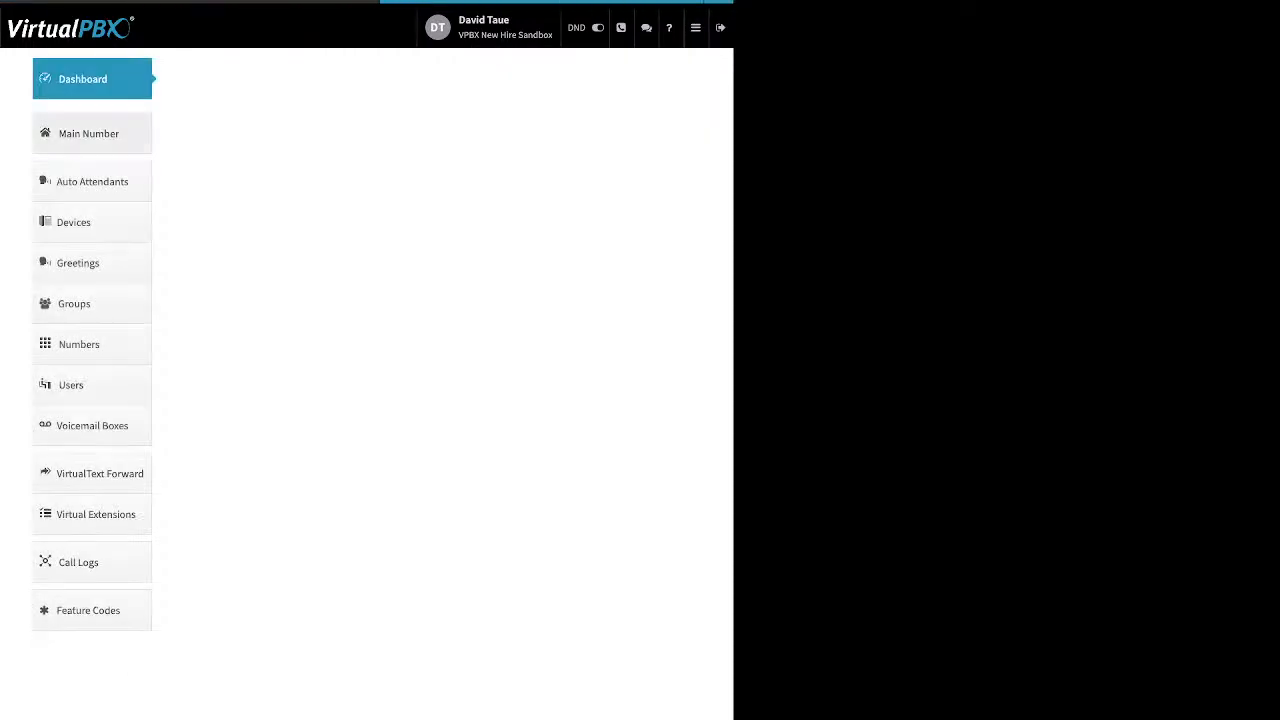
click(90, 133)
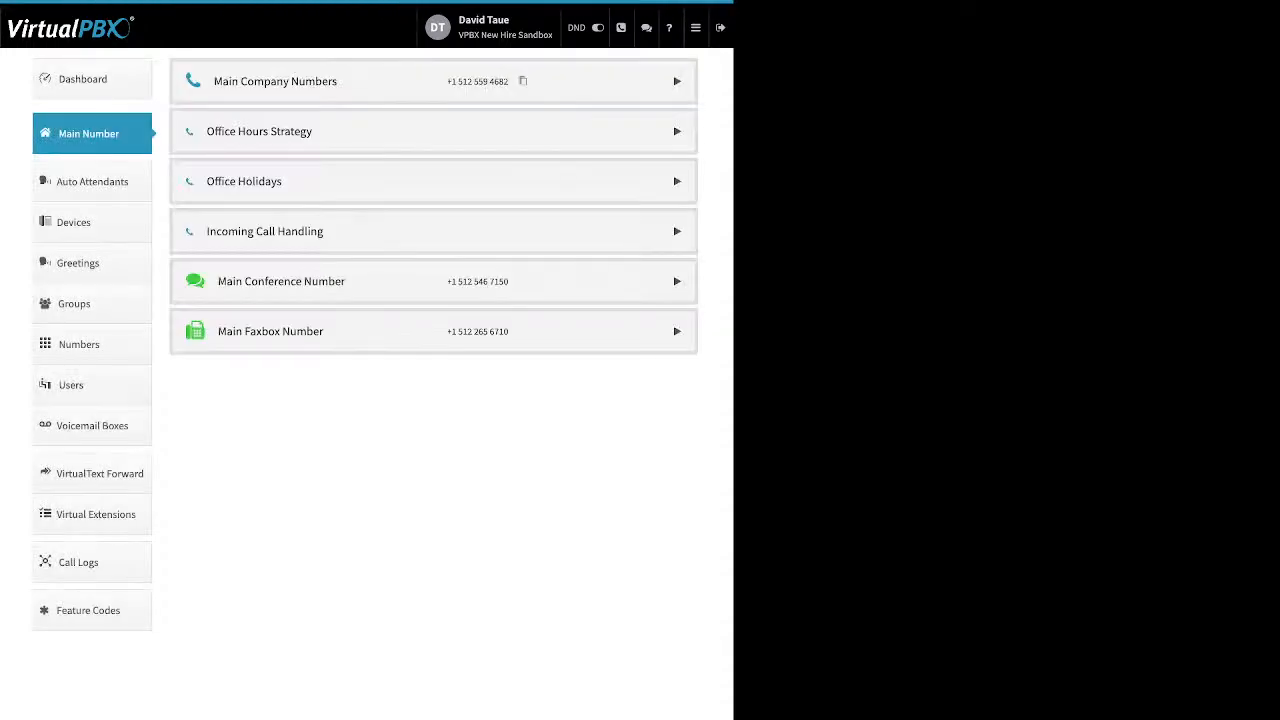
Step: Review the main company numbers and their spare or buy number options, then expand Office Hours Strategy
click(677, 81)
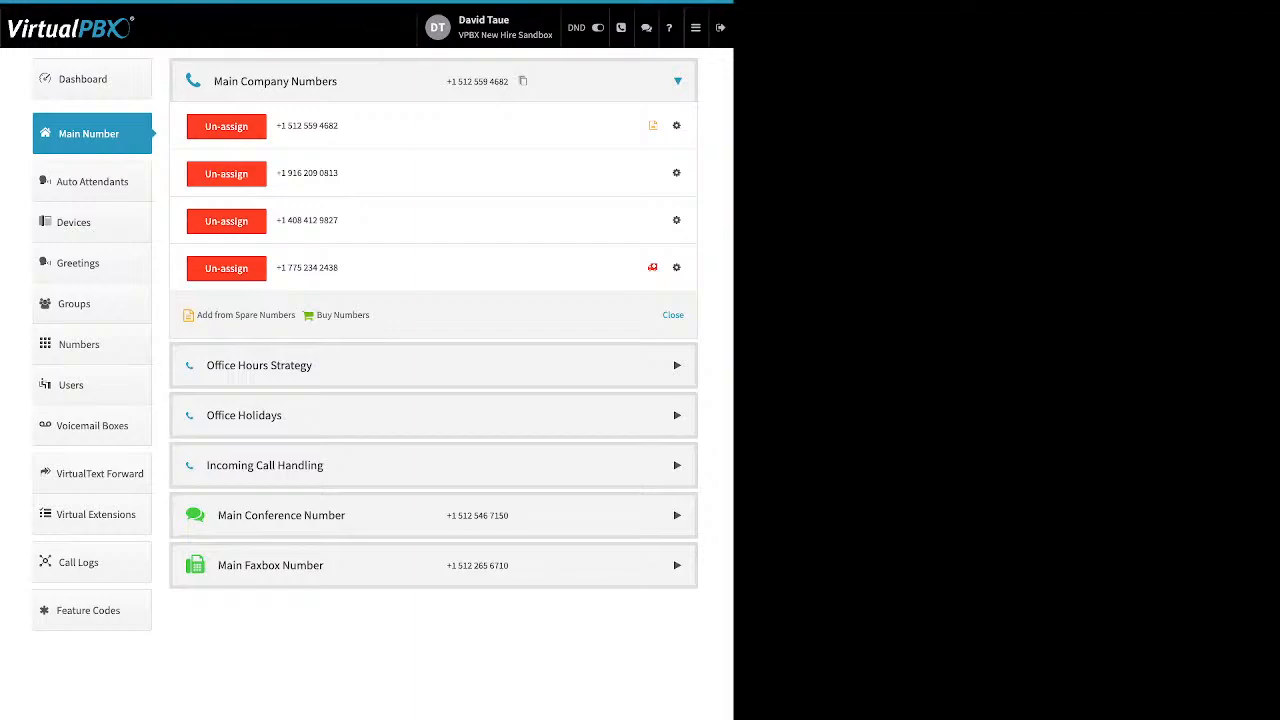
click(677, 173)
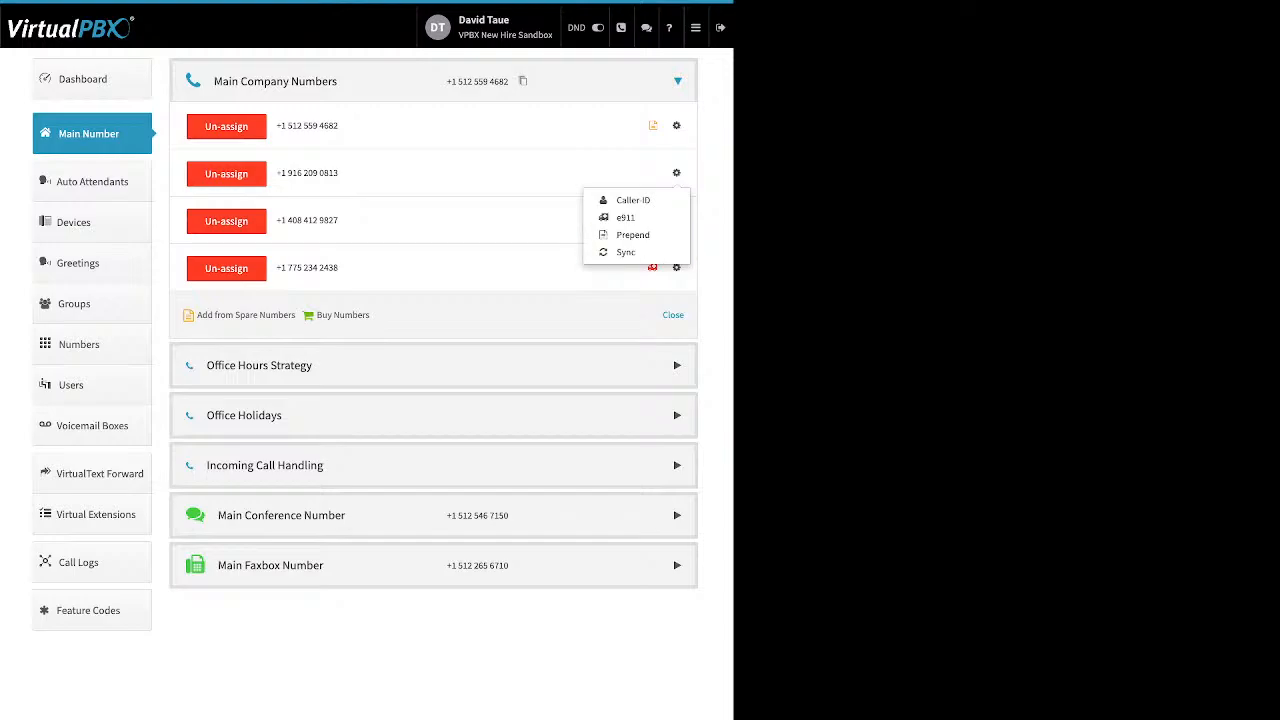
click(677, 366)
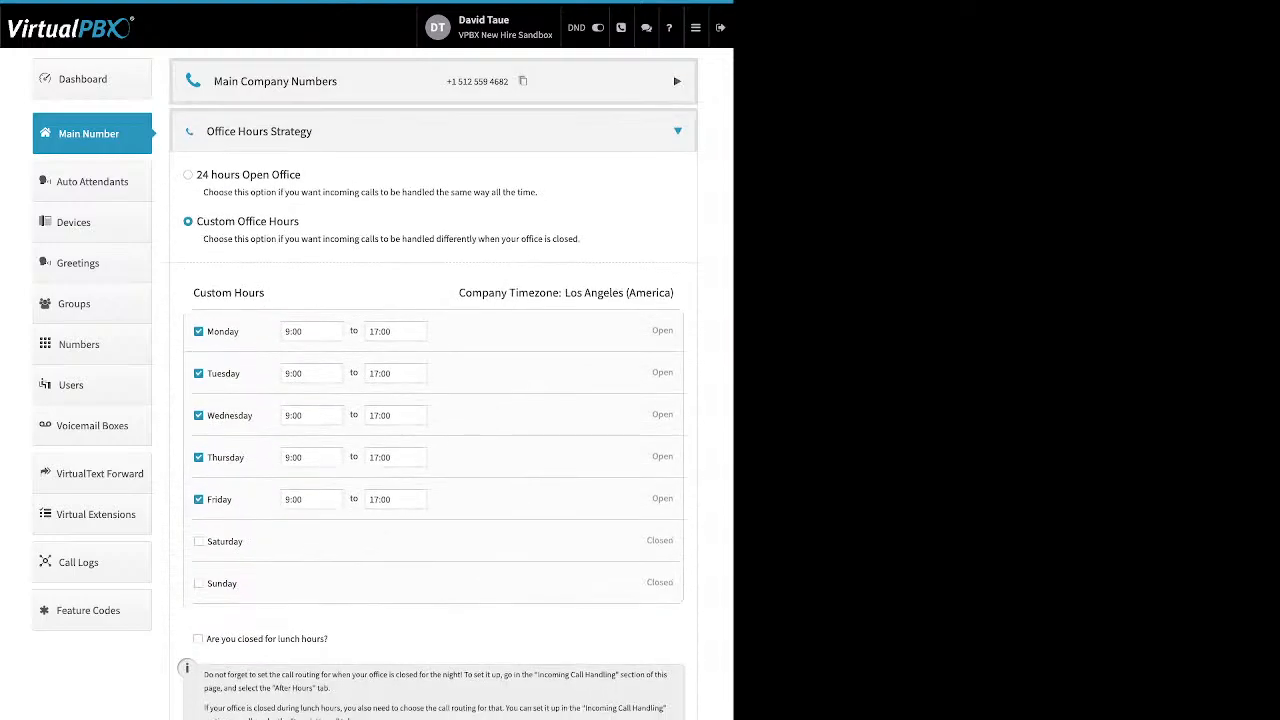
click(677, 81)
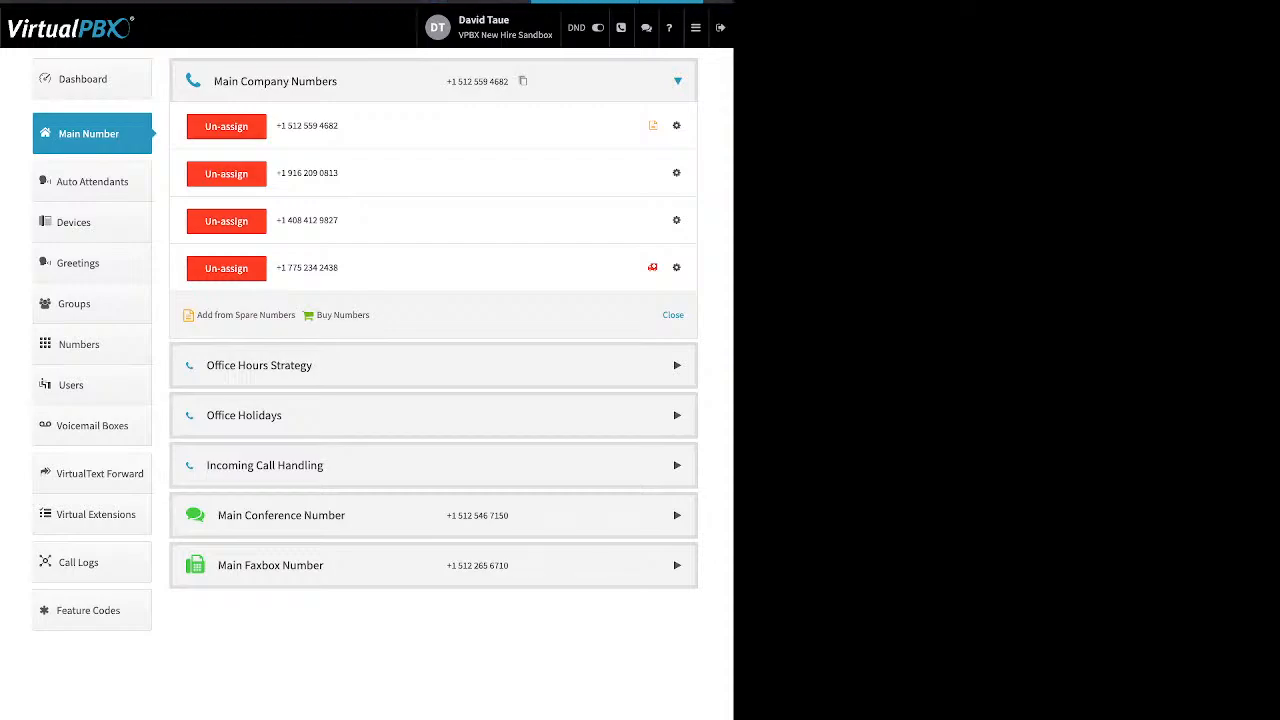
drag(370, 315, 316, 315)
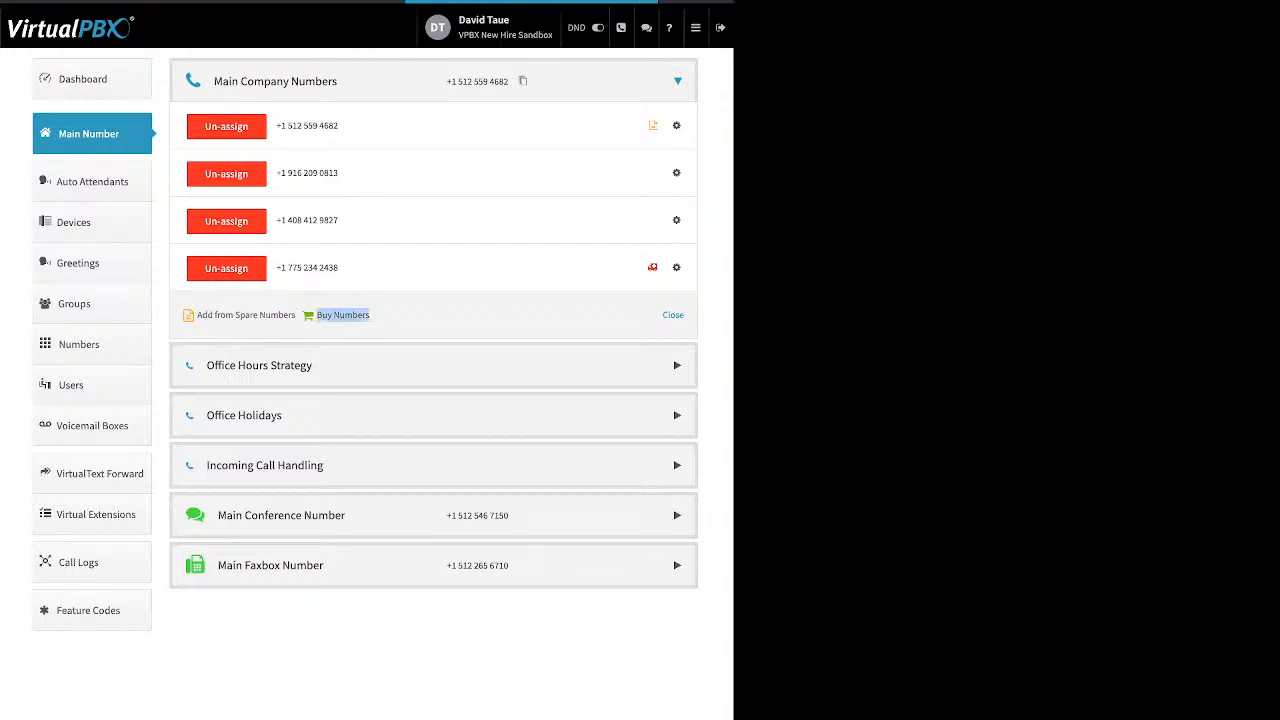
drag(297, 315, 197, 315)
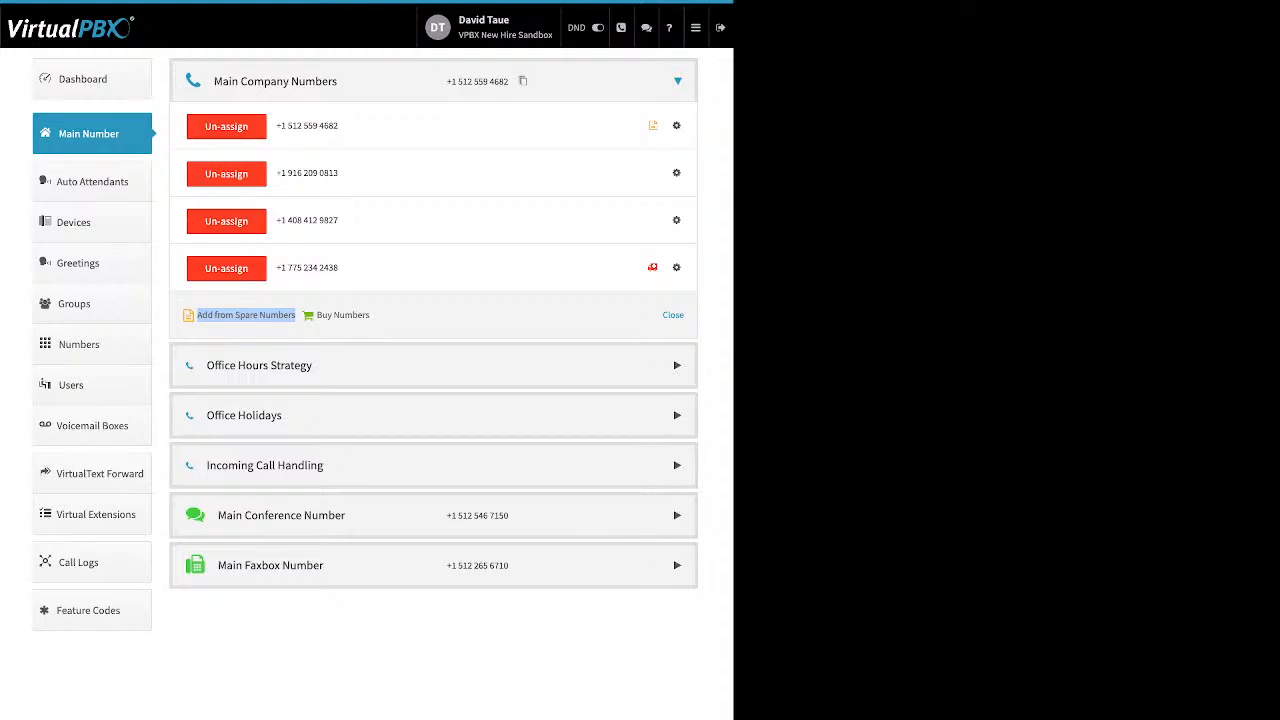
click(259, 366)
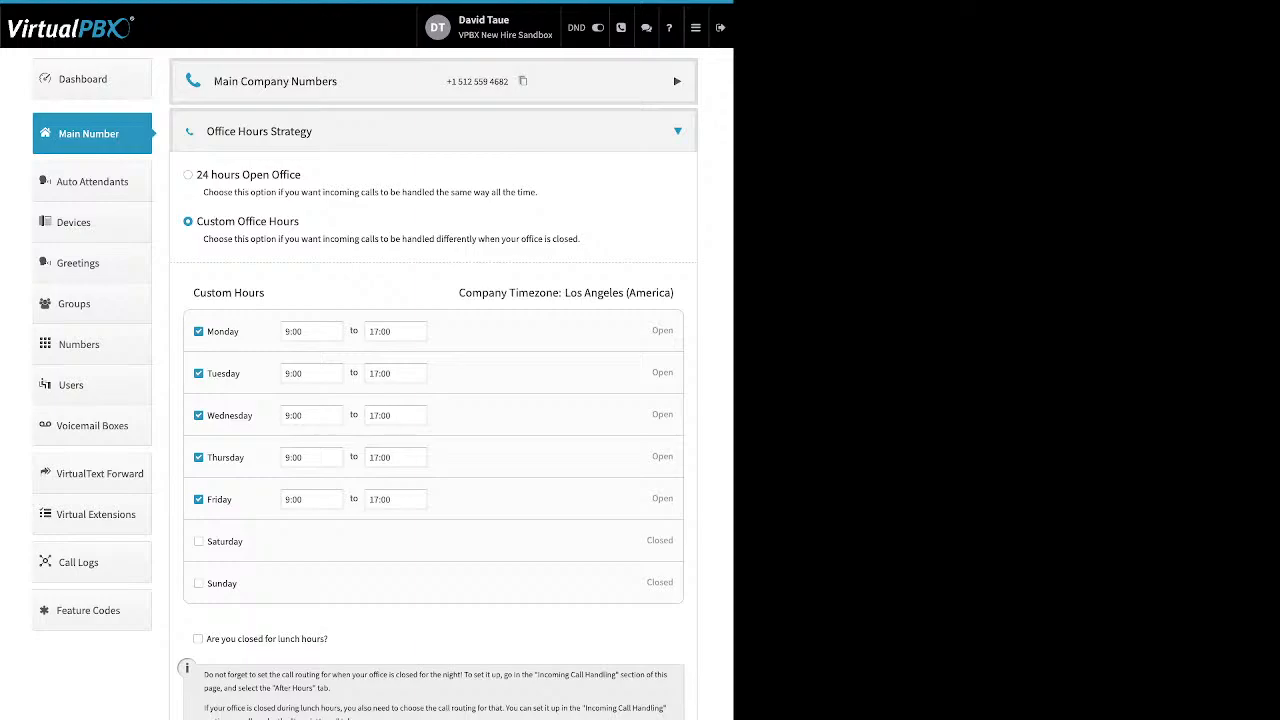
Step: Review the 24-hour and Custom Office Hours options, keeping Monday's start time at 9:00
drag(301, 175, 196, 175)
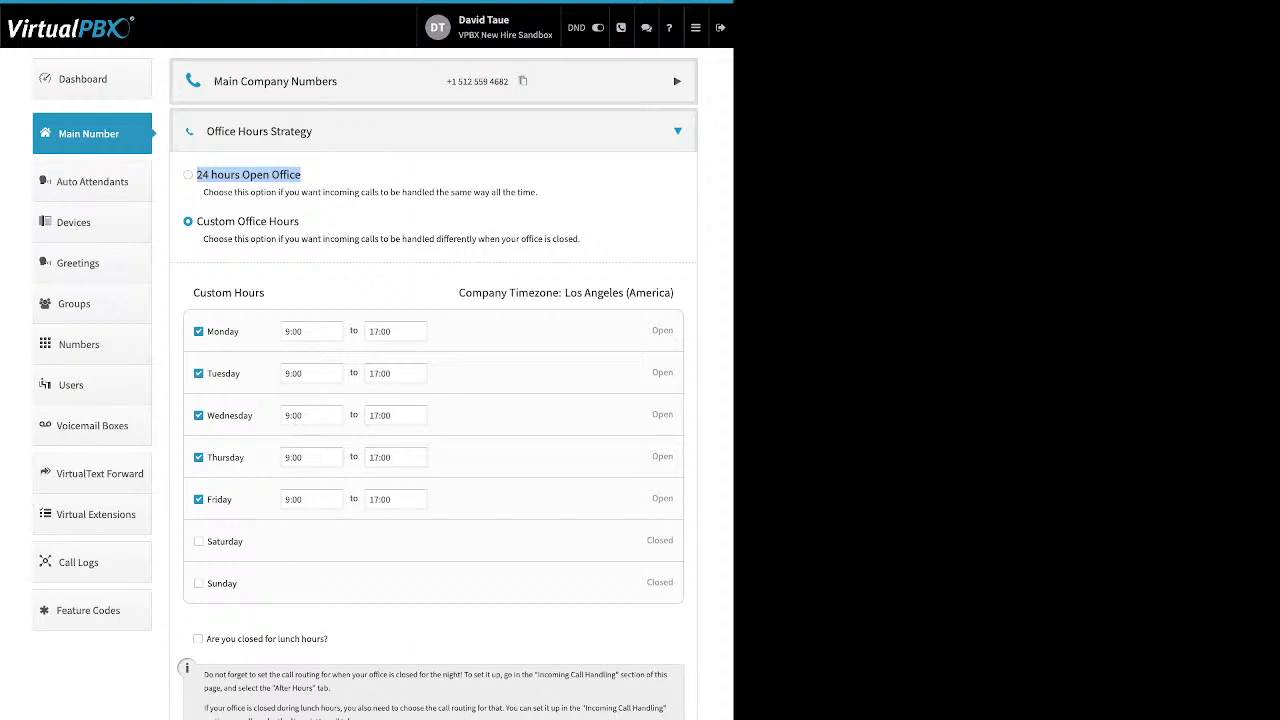
drag(300, 221, 196, 221)
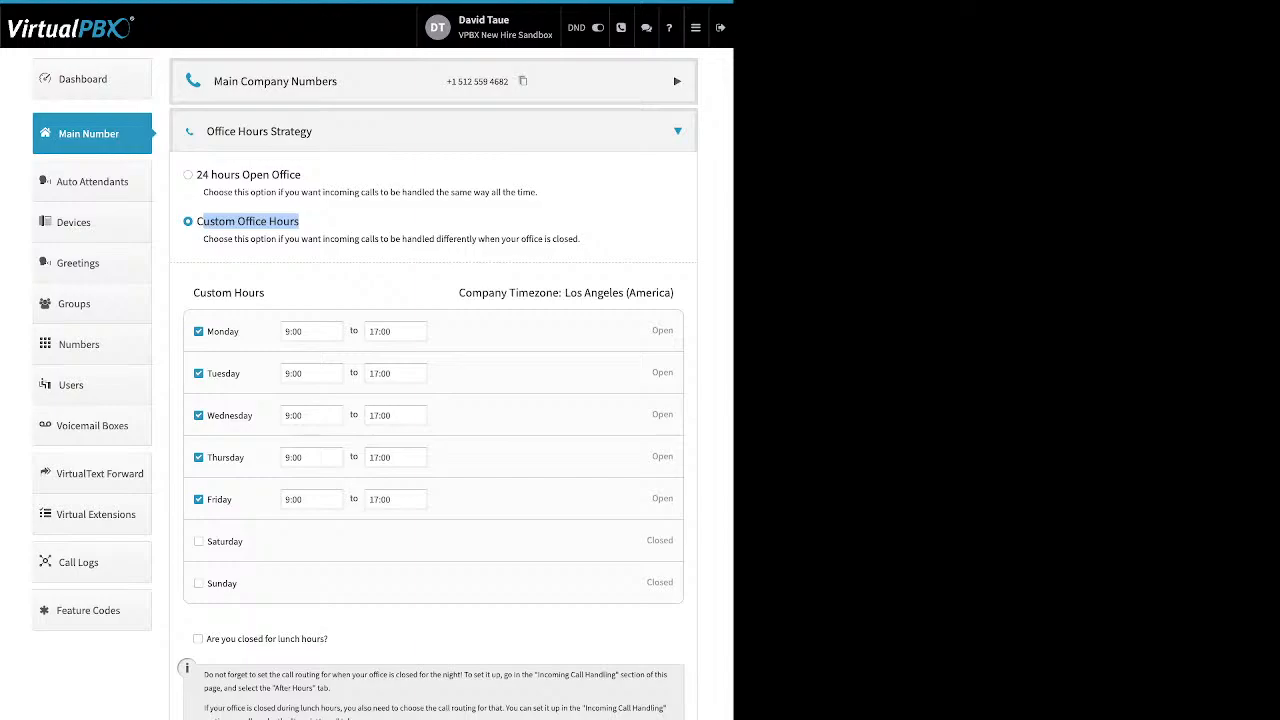
drag(240, 331, 207, 331)
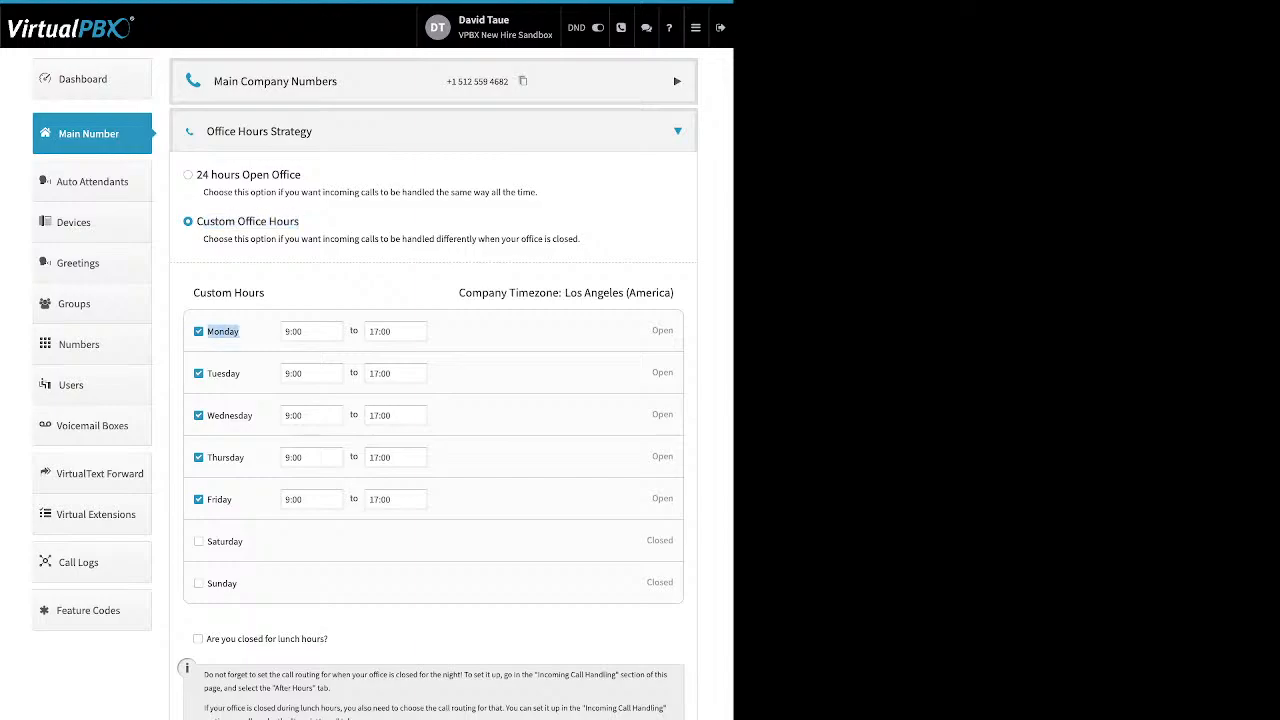
click(312, 331)
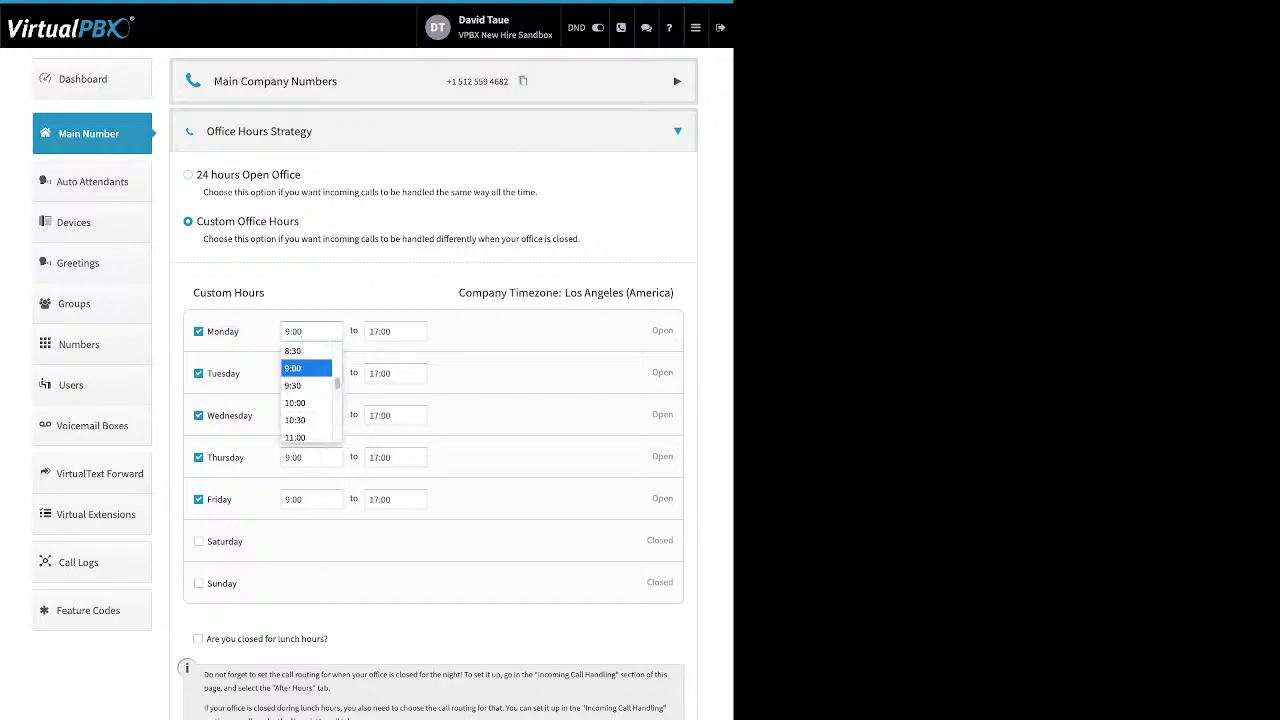
click(305, 368)
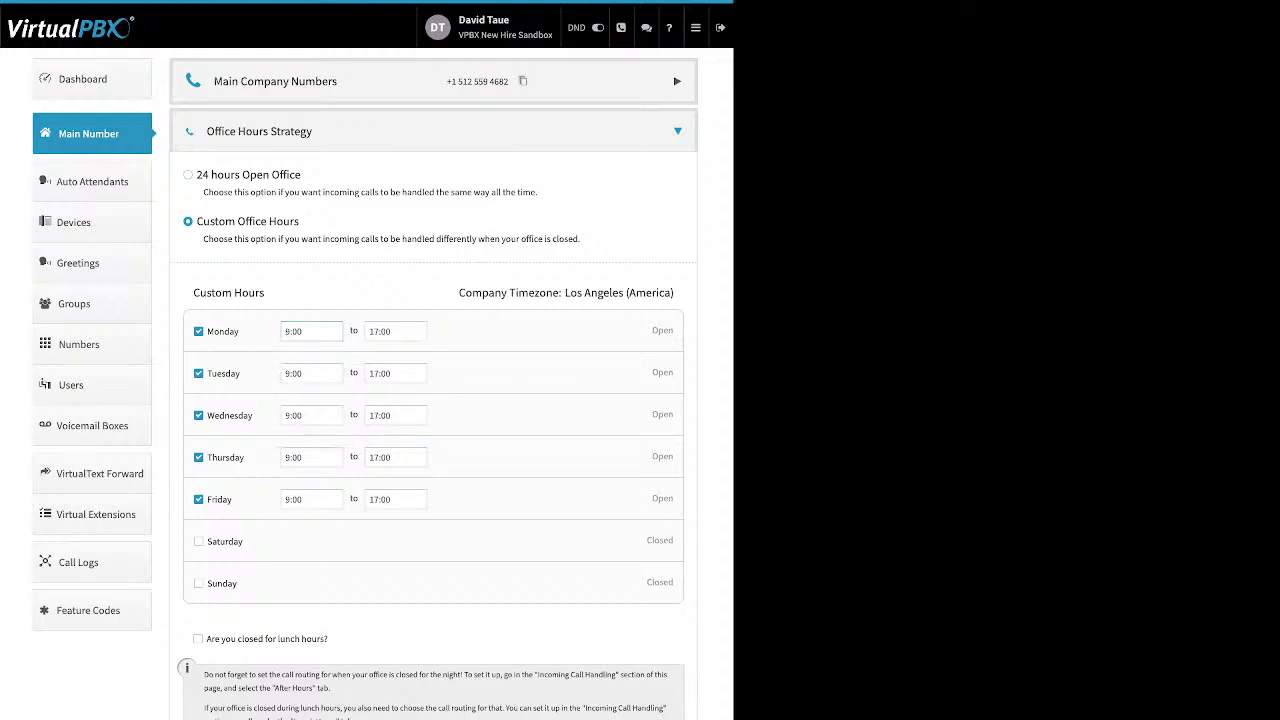
Step: Leave lunch-hours closing (12:00–13:00) off and close the Office Hours Strategy settings
drag(330, 639, 205, 639)
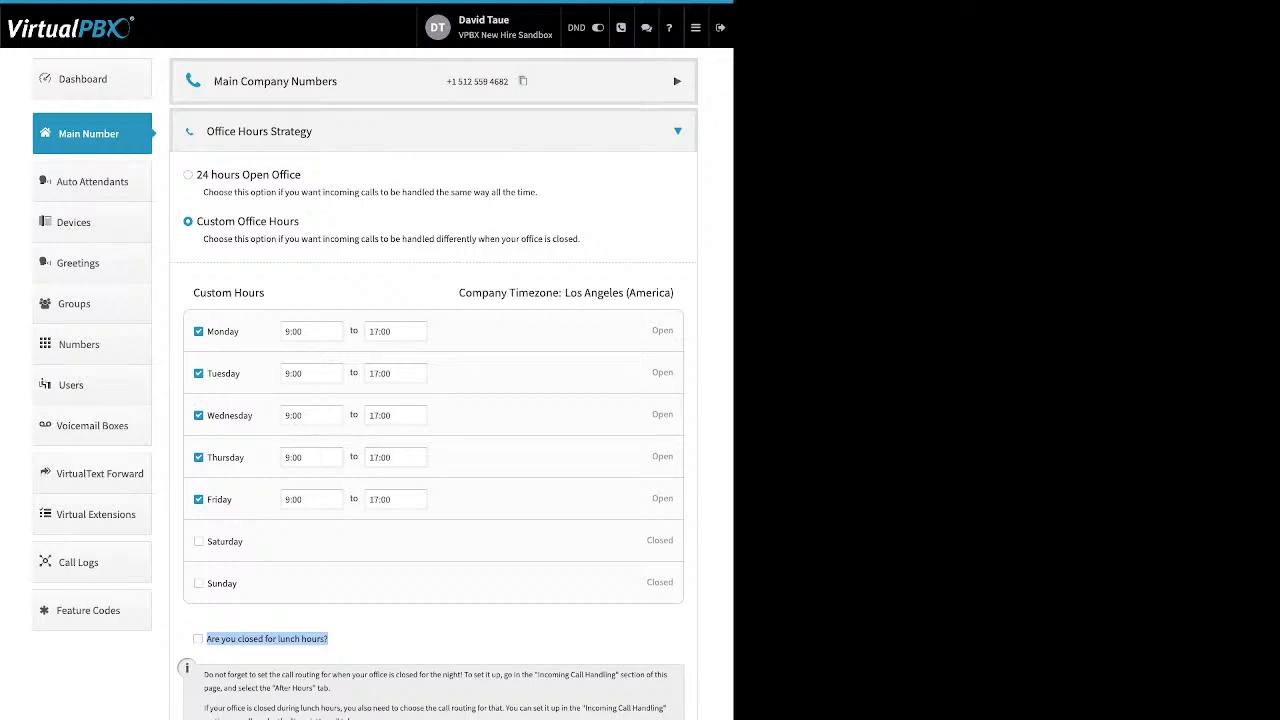
click(198, 639)
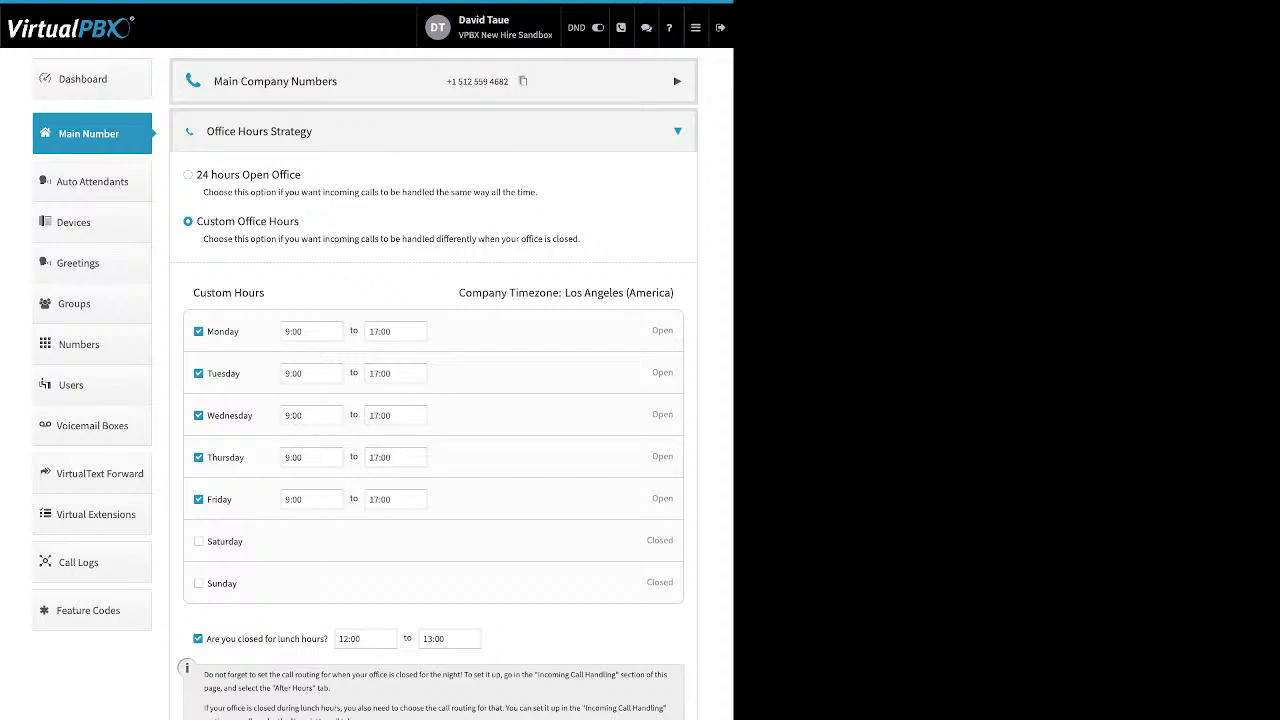
click(198, 639)
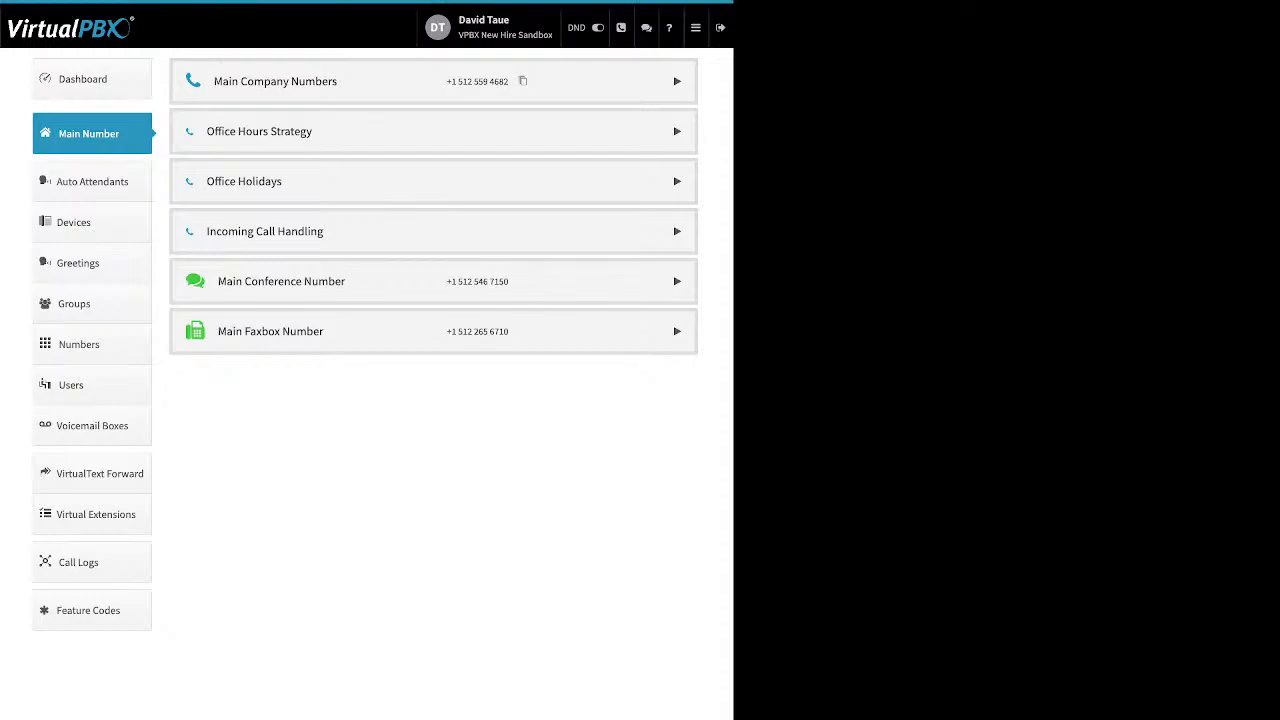
click(244, 181)
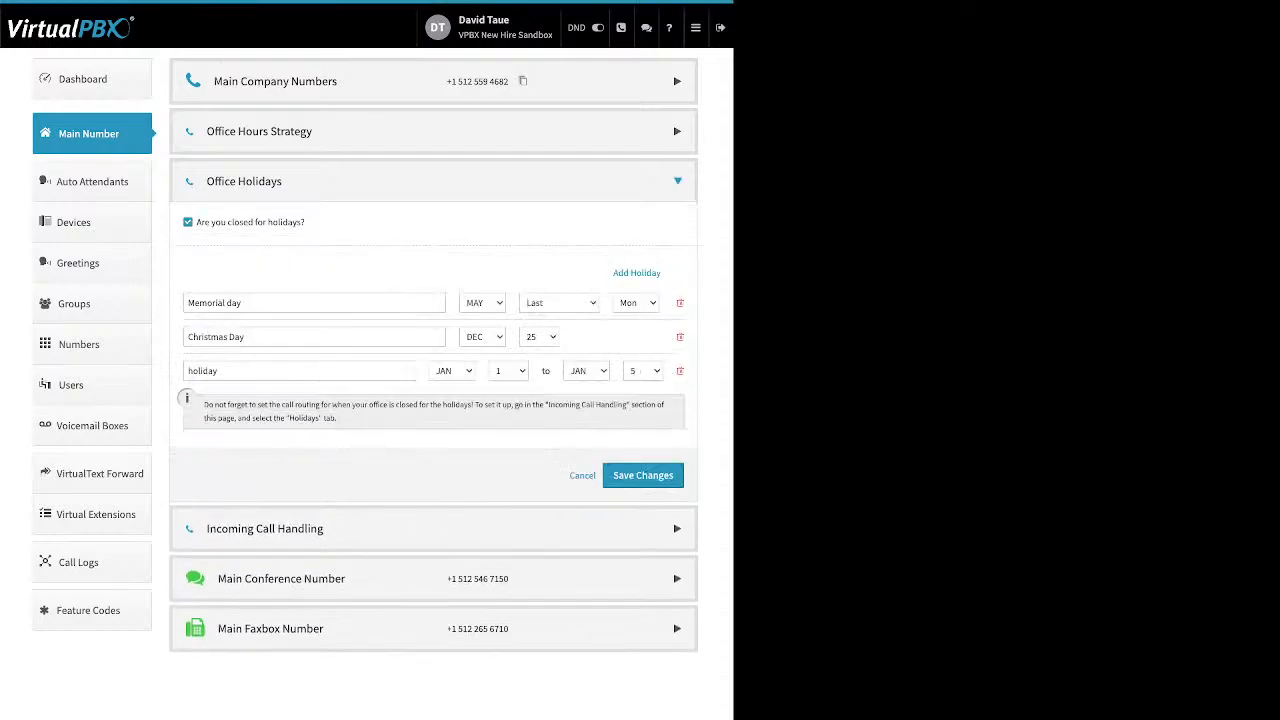
drag(196, 222, 254, 222)
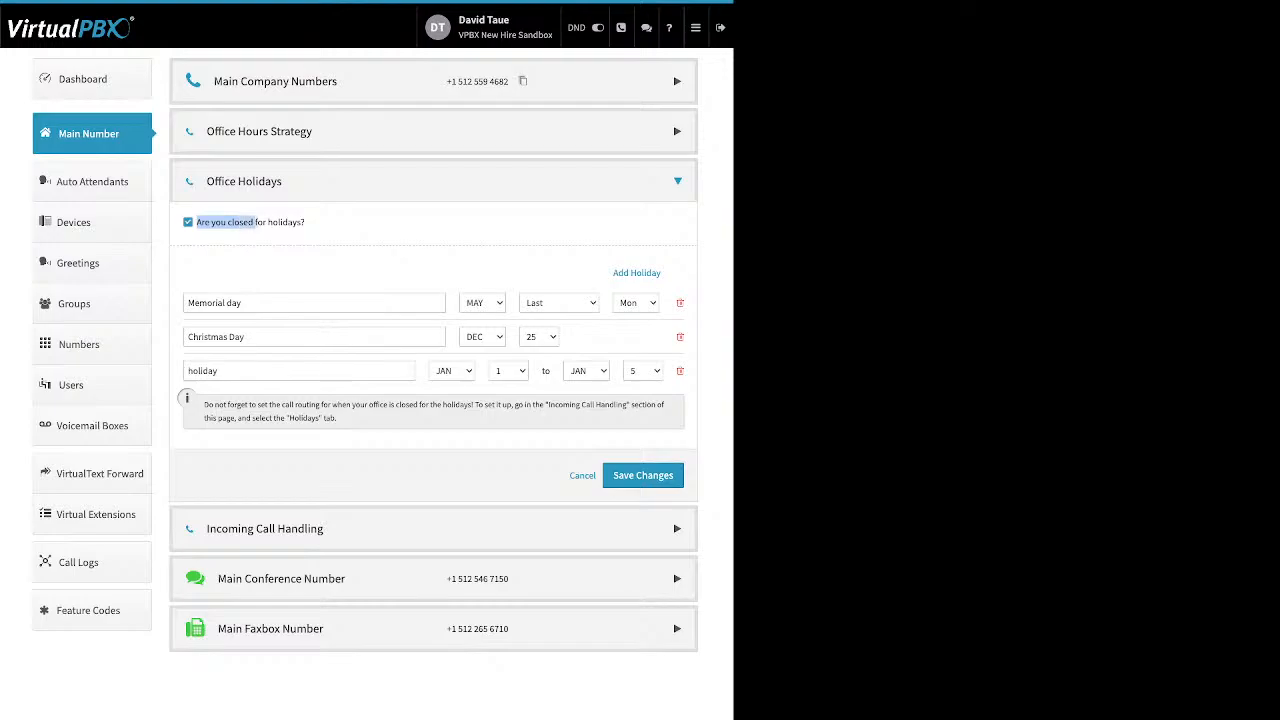
click(256, 223)
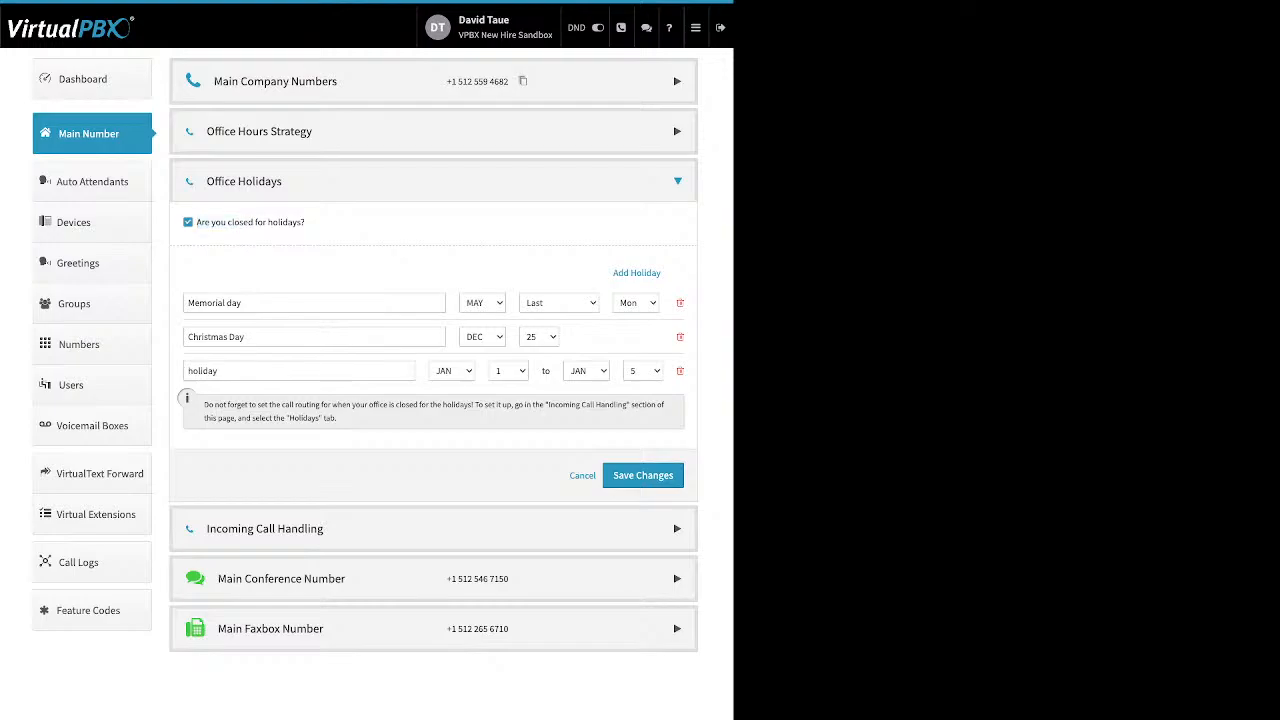
click(636, 272)
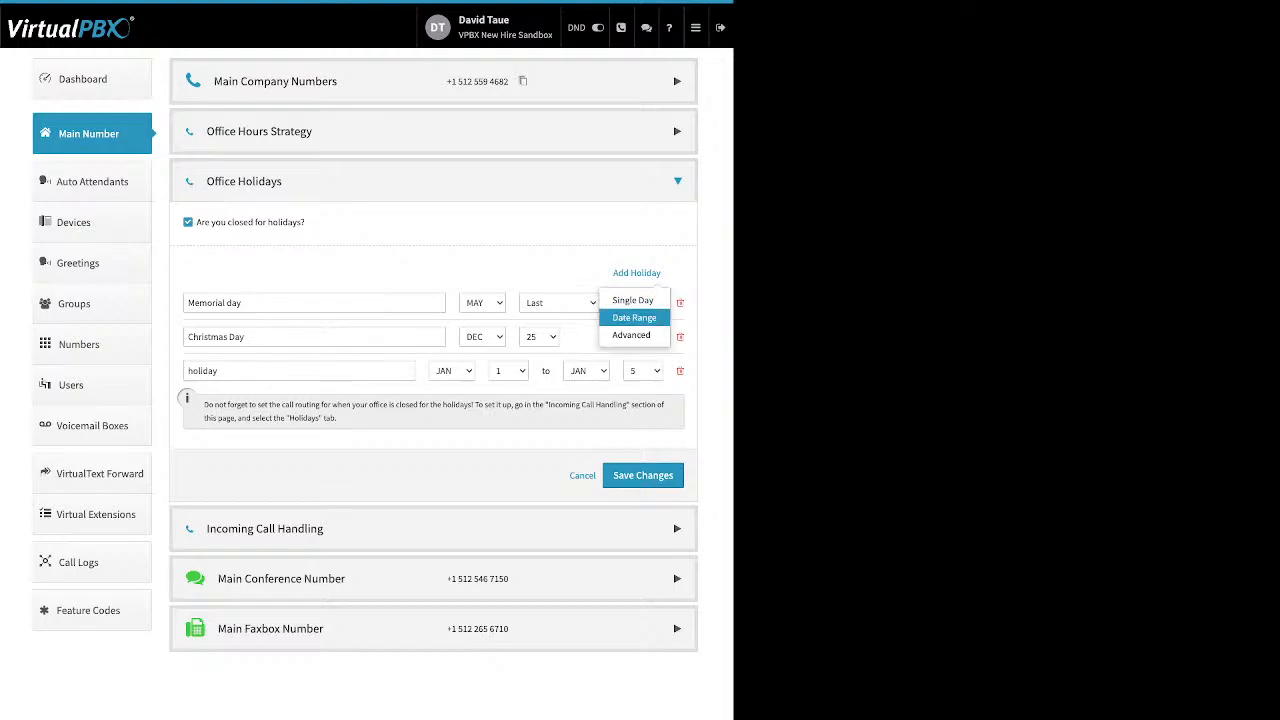
click(640, 440)
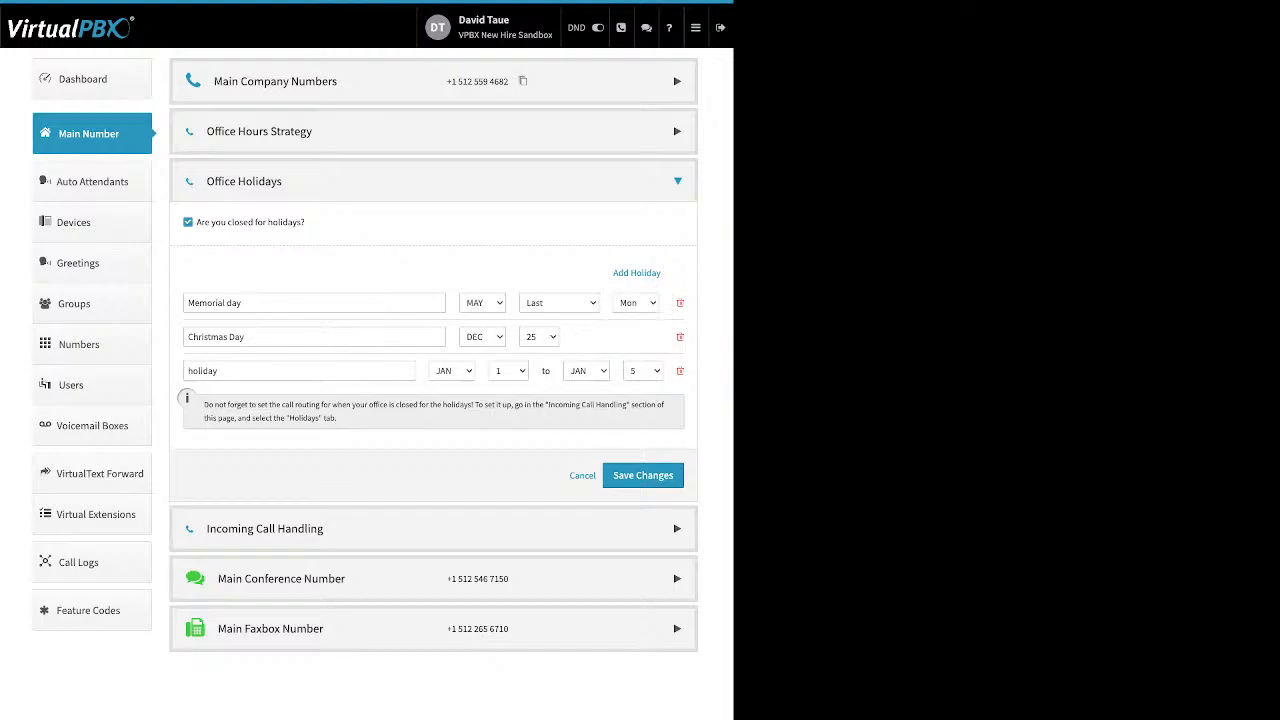
triple_click(244, 337)
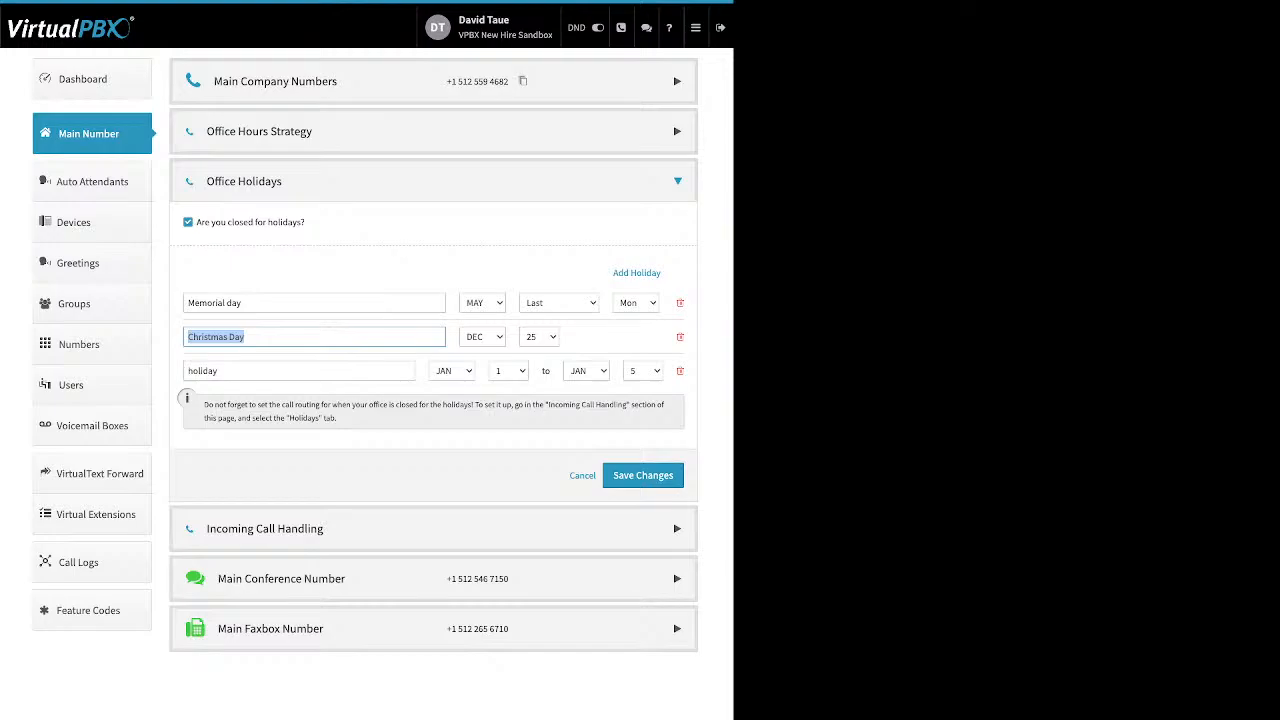
click(203, 371)
double_click(203, 371)
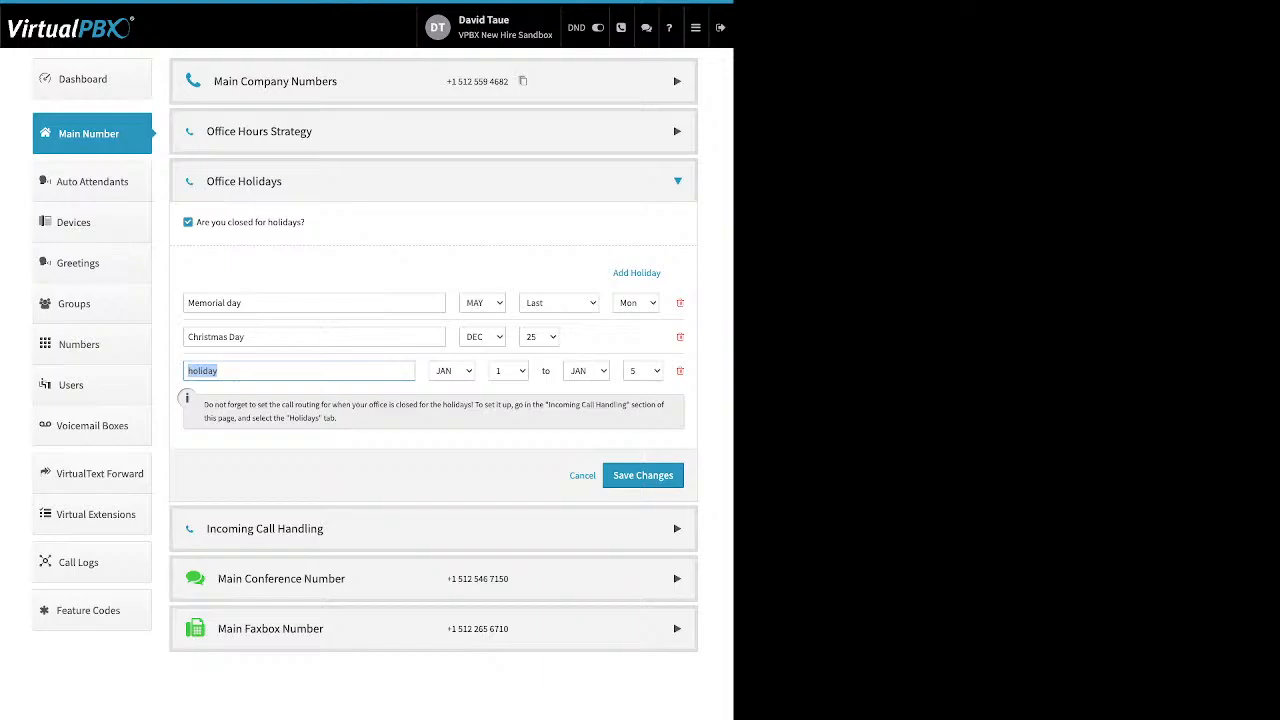
click(400, 272)
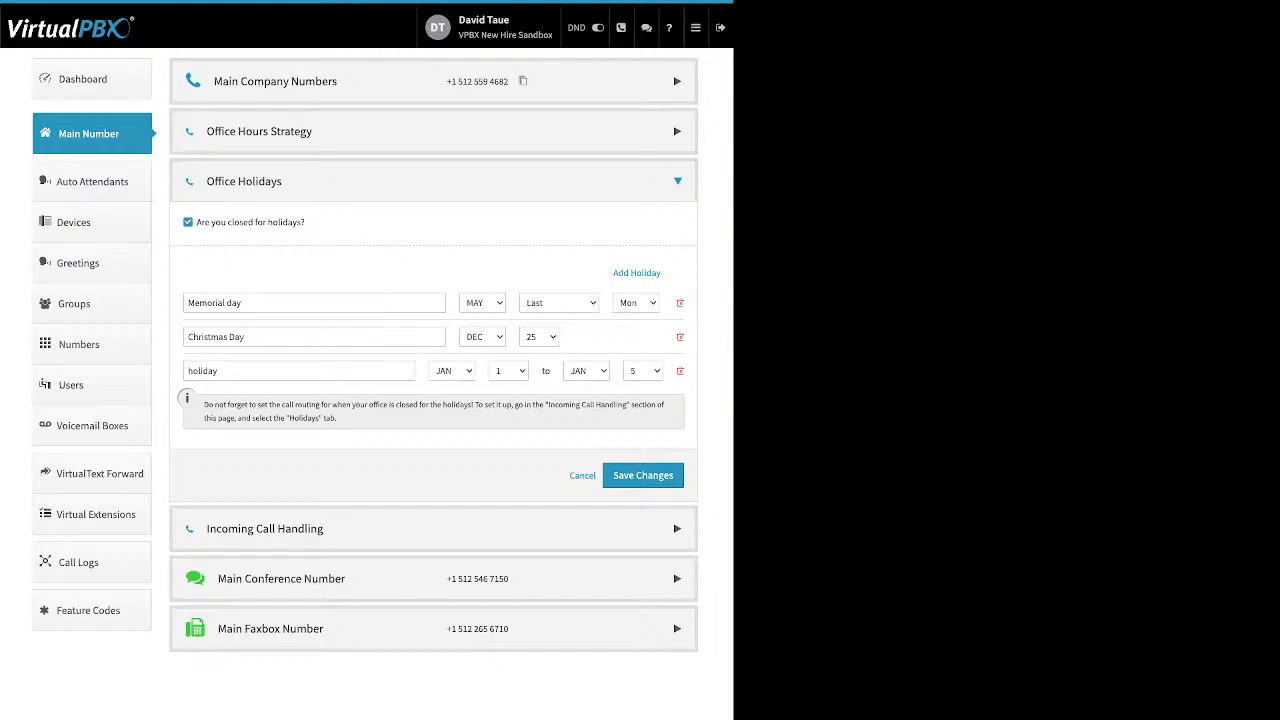
triple_click(214, 303)
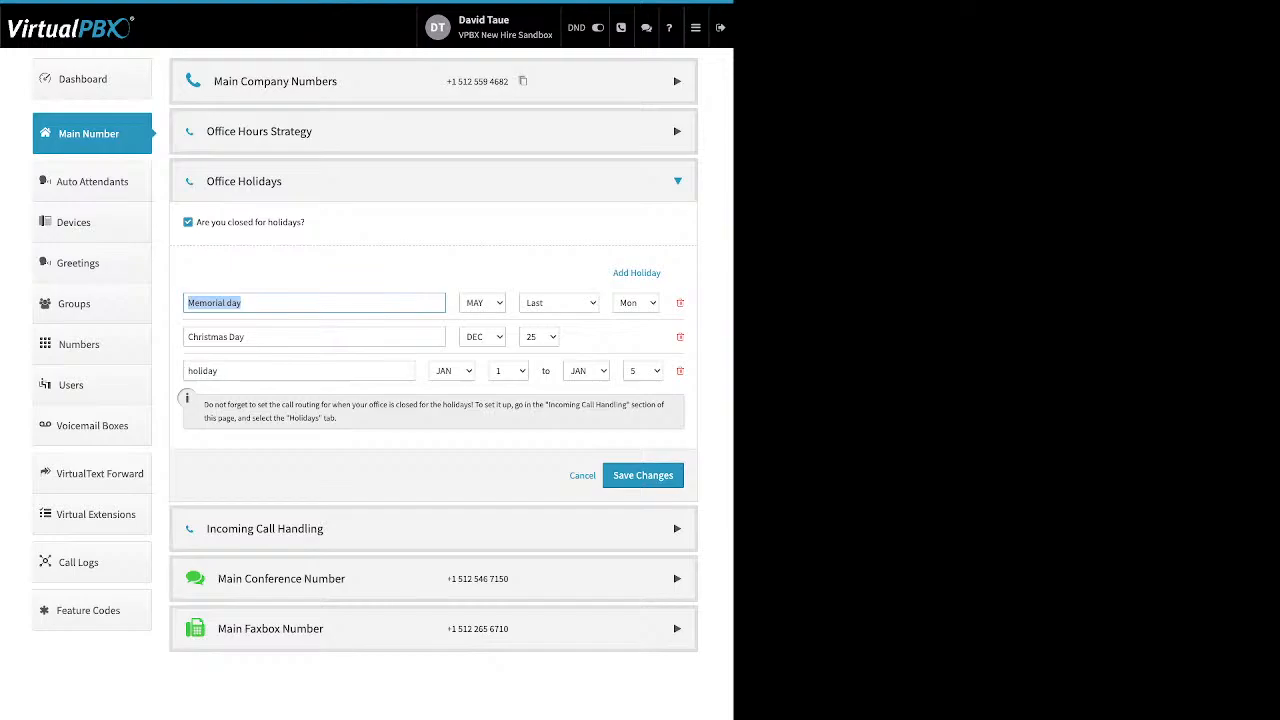
click(400, 272)
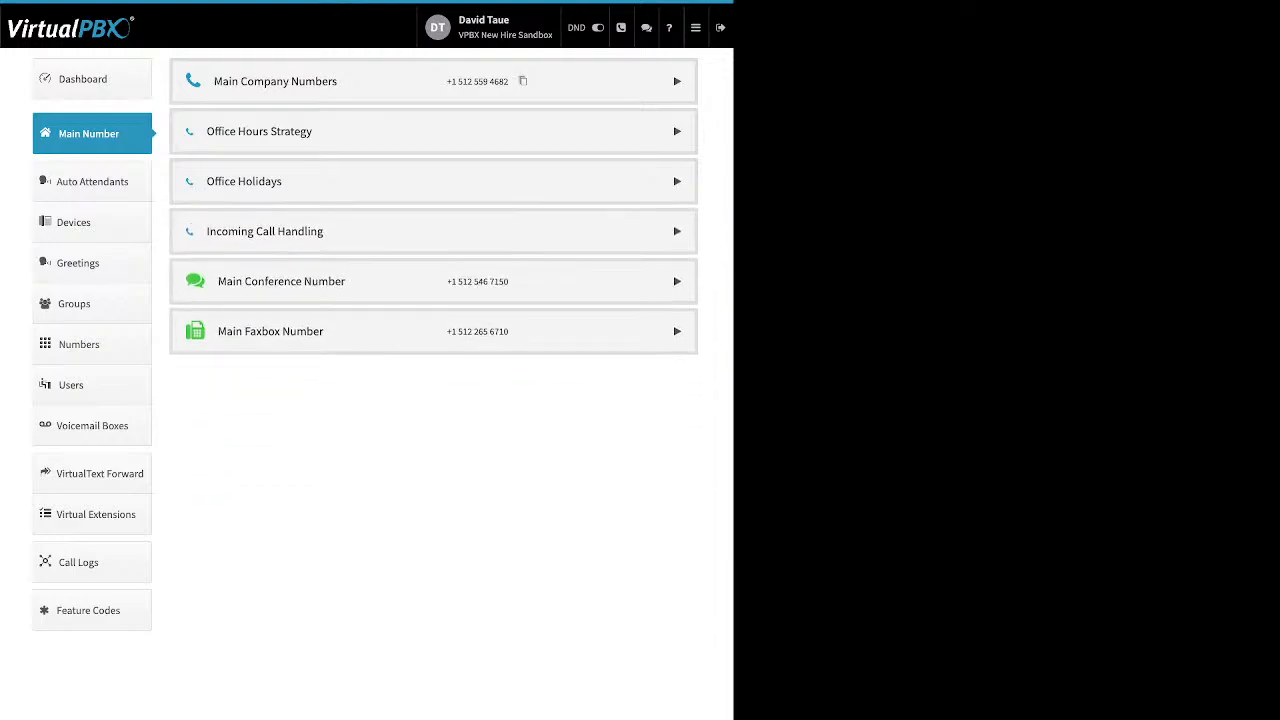
click(677, 231)
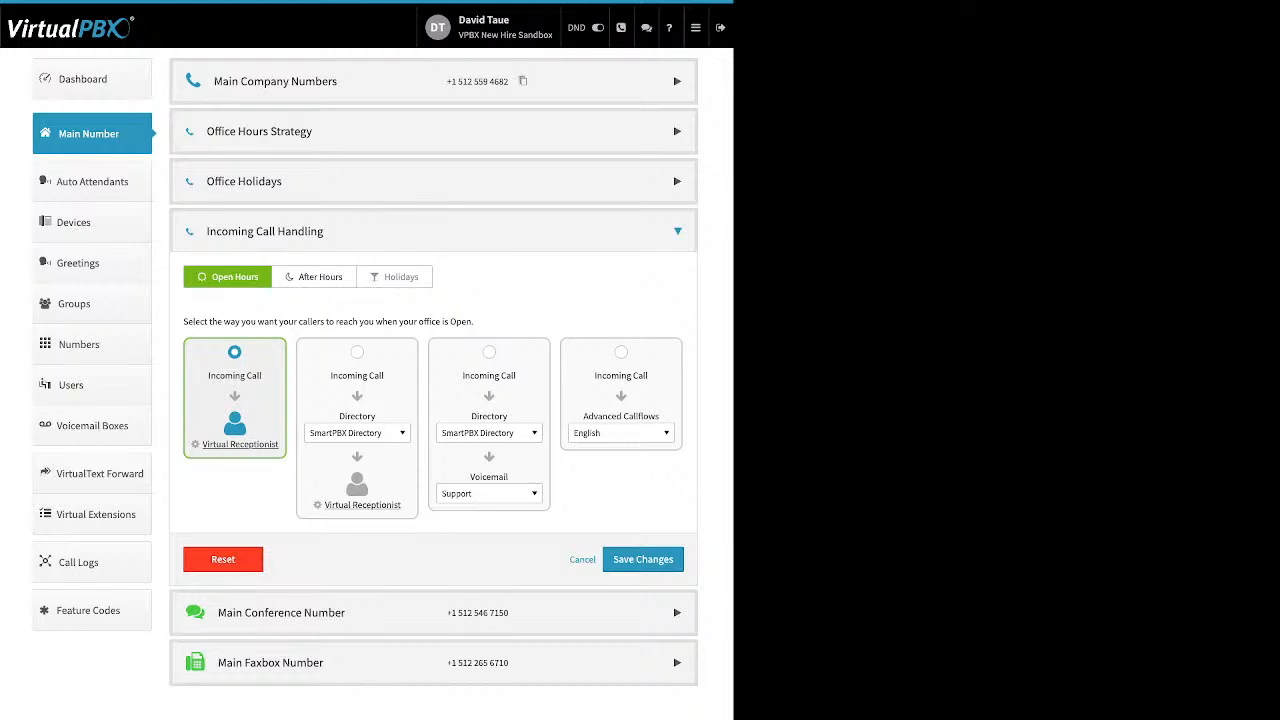
Step: Check the After Hours and Holidays call handling, then return to the Open Hours routing
click(314, 277)
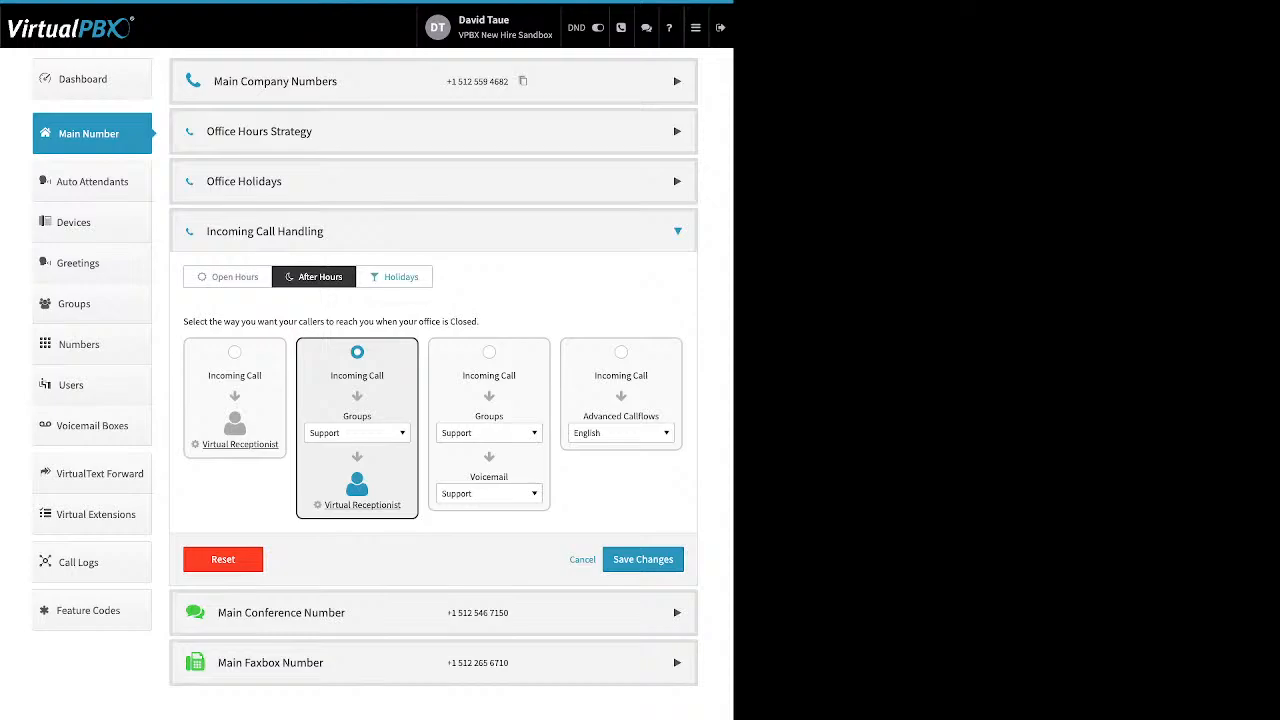
click(394, 277)
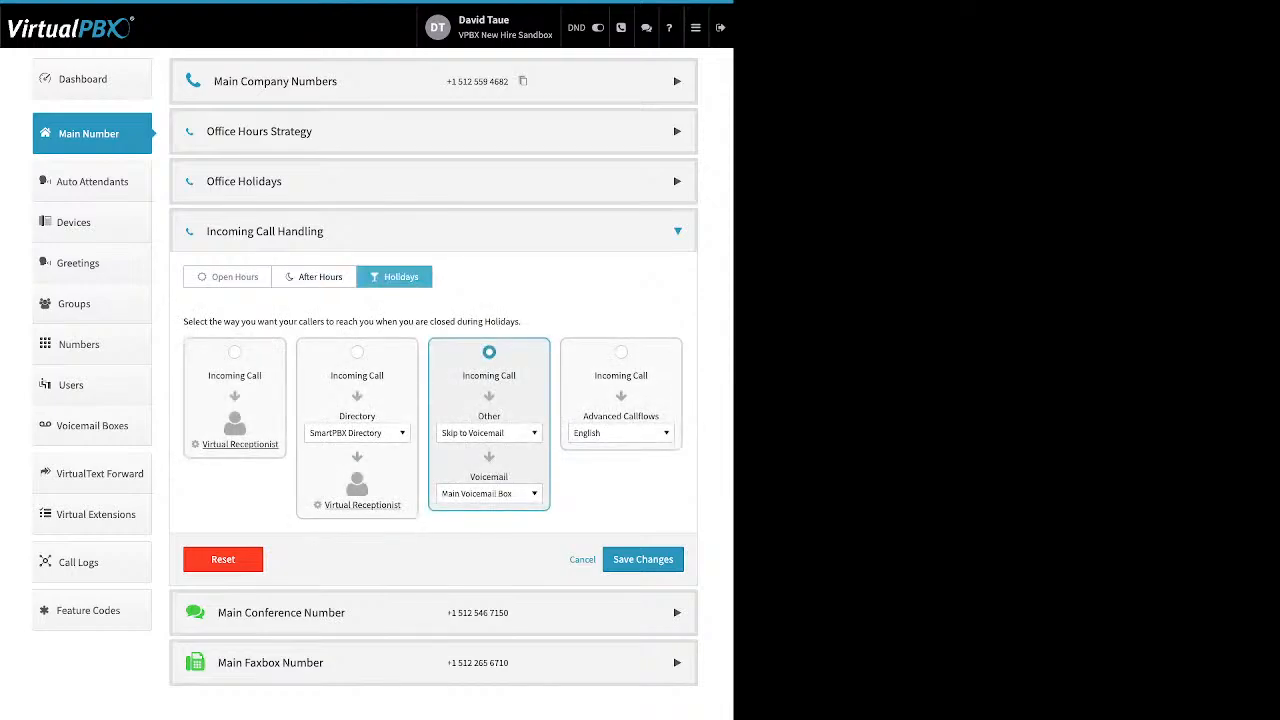
click(228, 277)
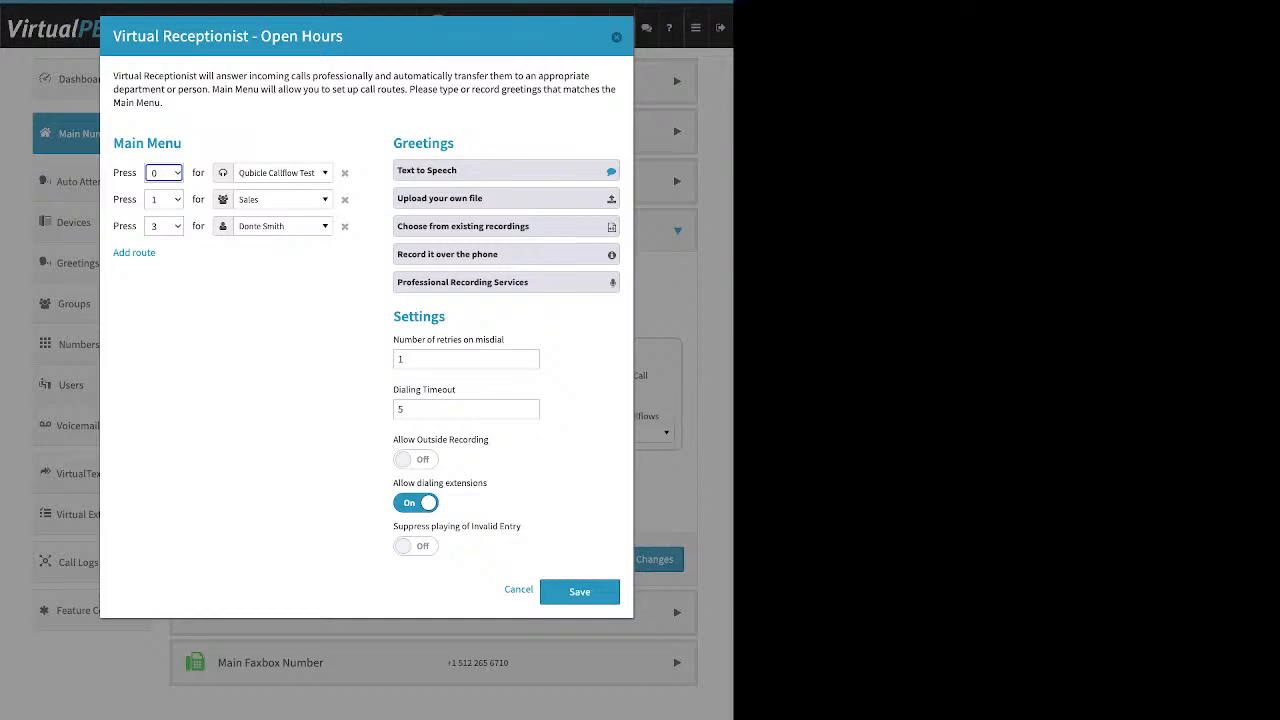
drag(182, 143, 112, 143)
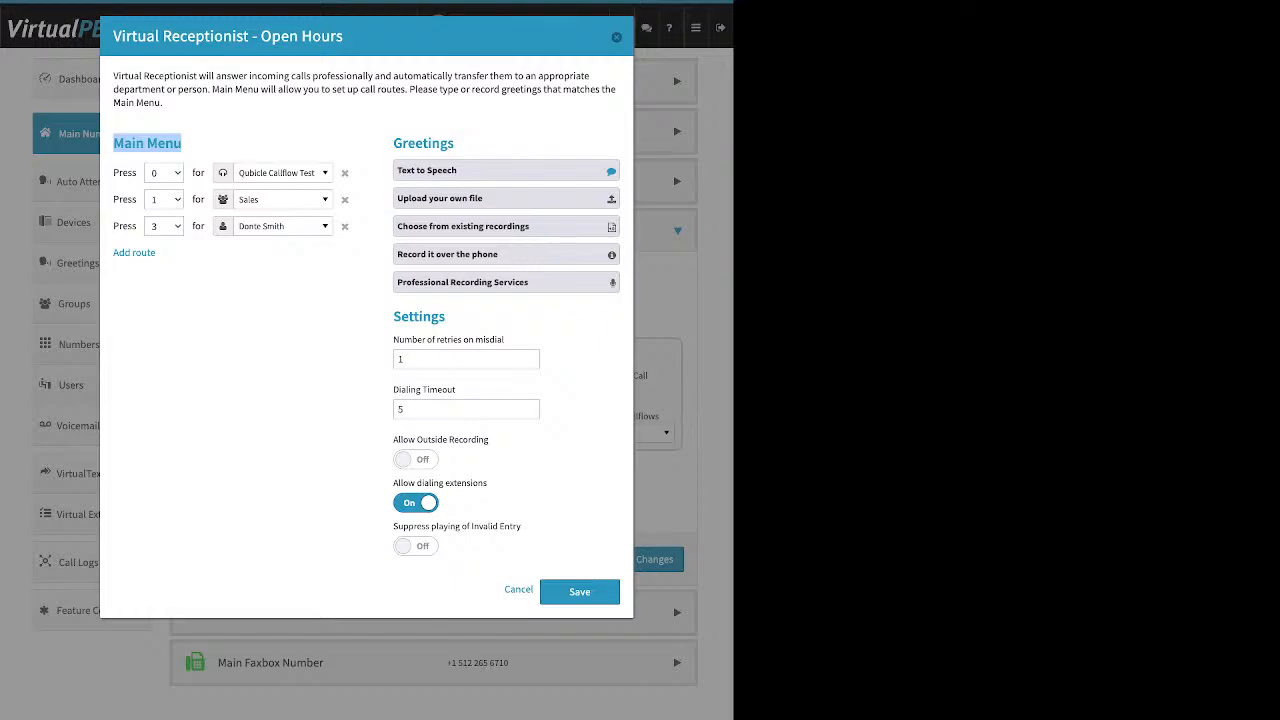
drag(158, 253, 112, 253)
click(134, 253)
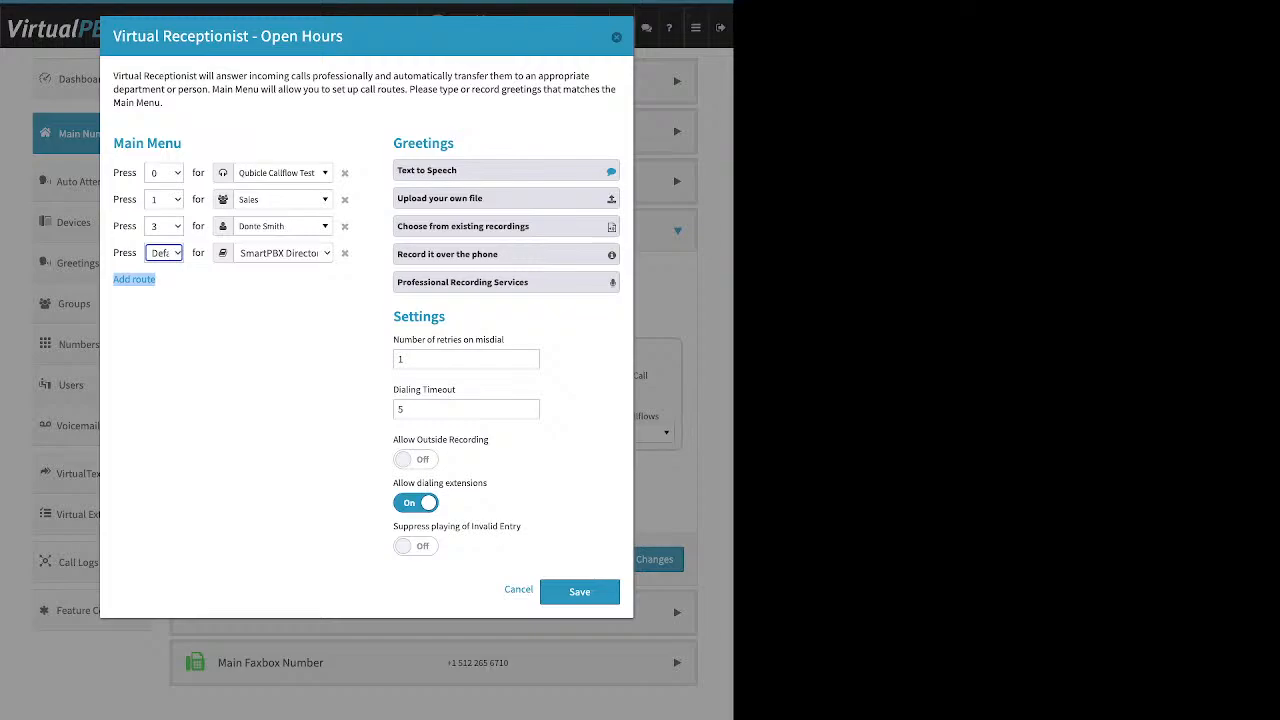
click(283, 173)
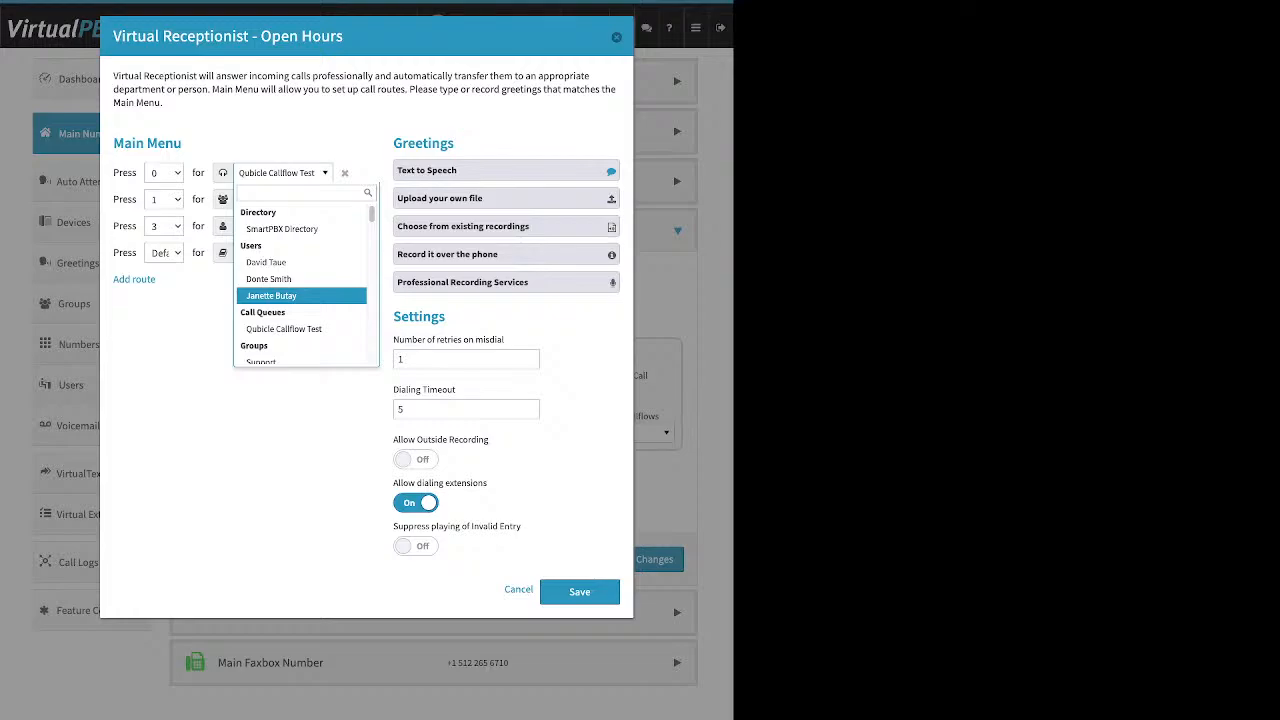
scroll(305, 300, down, 10)
scroll(305, 300, down, 5)
scroll(305, 302, up, 8)
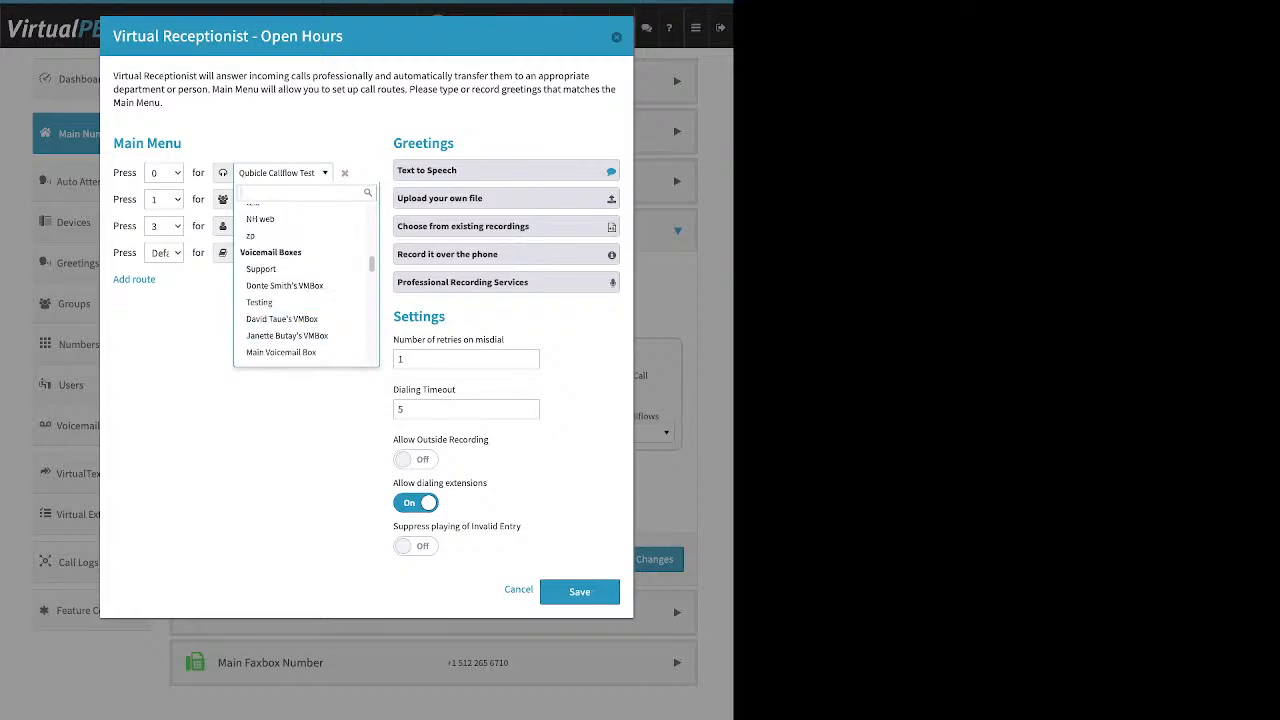
key(Escape)
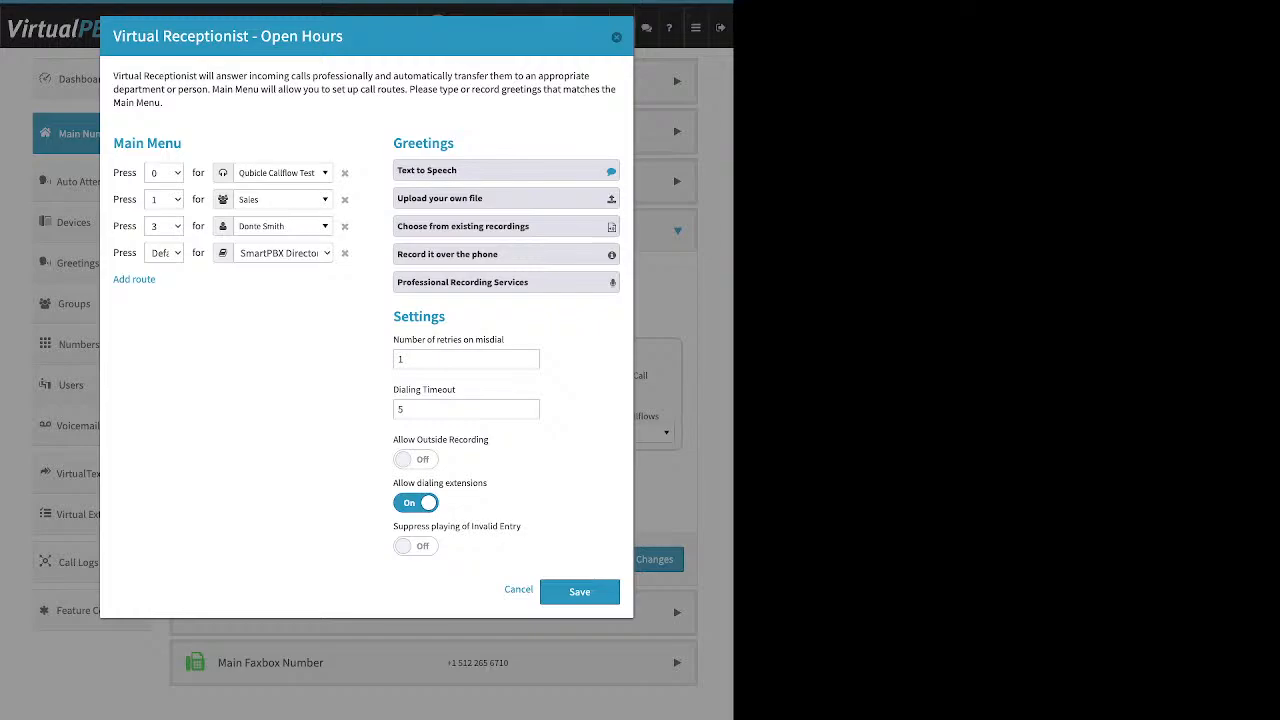
double_click(423, 143)
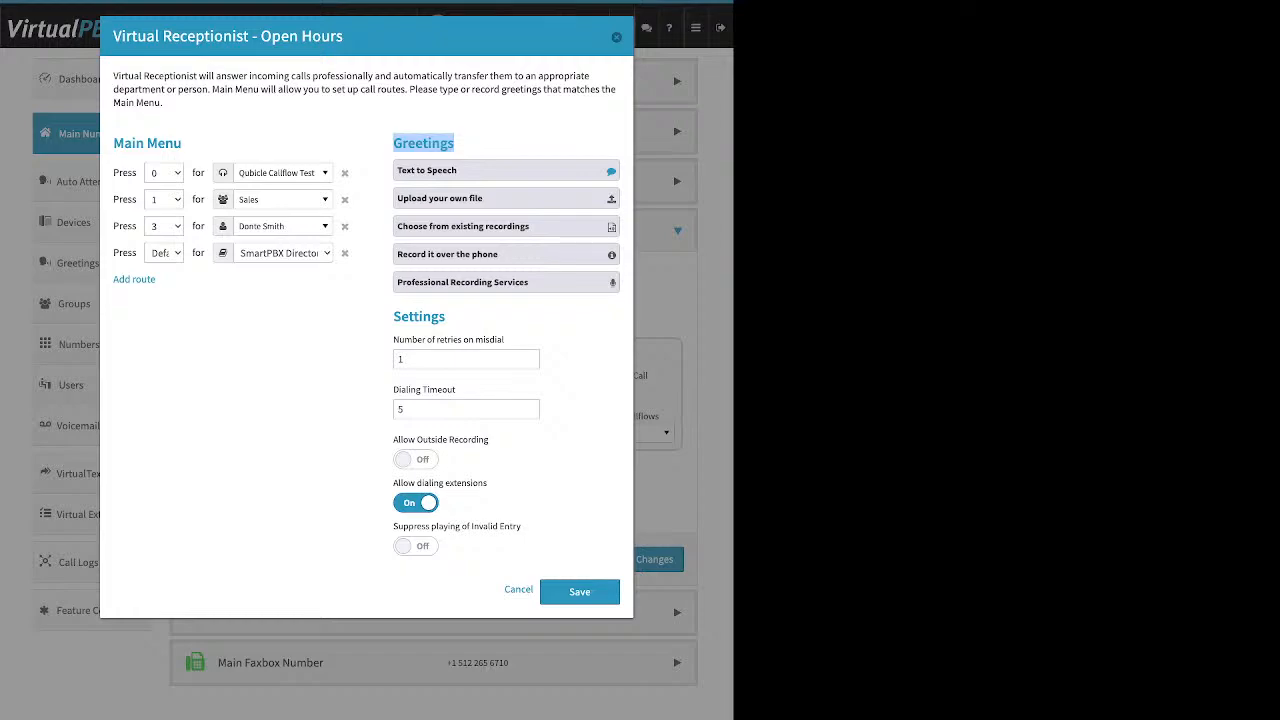
Step: Replace the stray quote with the greeting 'Thank you for calling, please press 1 to speack to a representative'
click(506, 170)
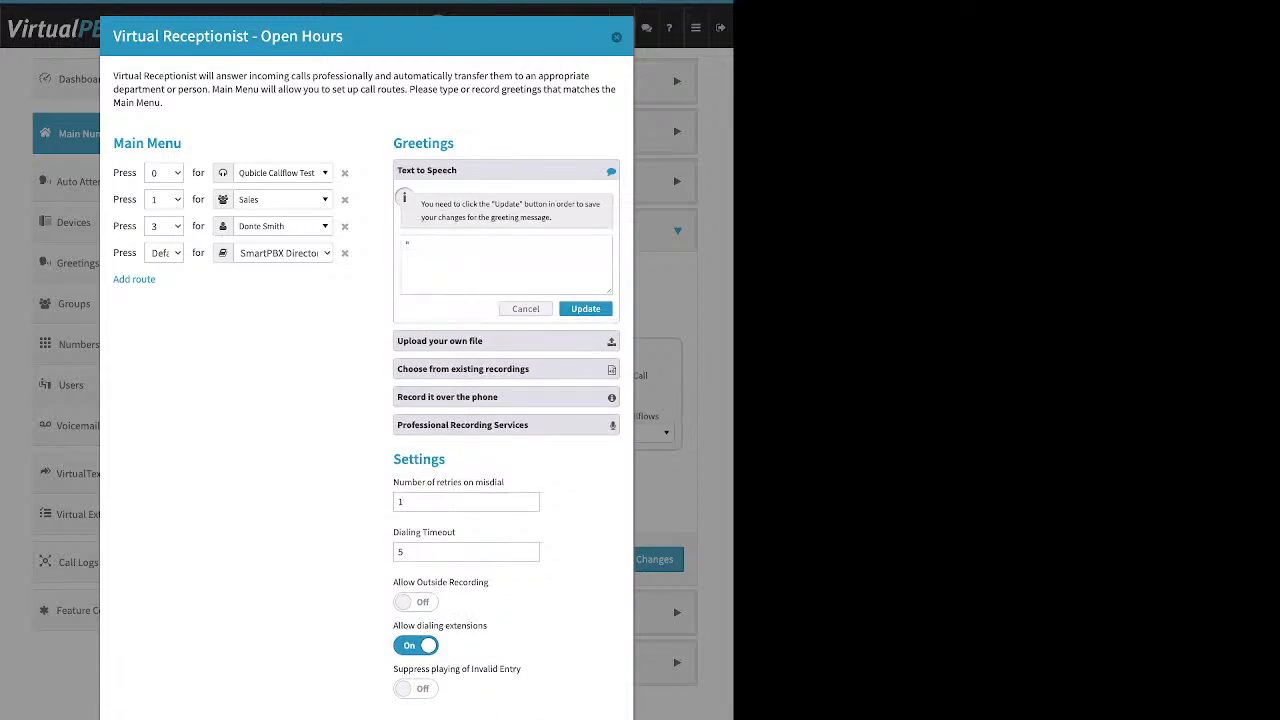
click(460, 254)
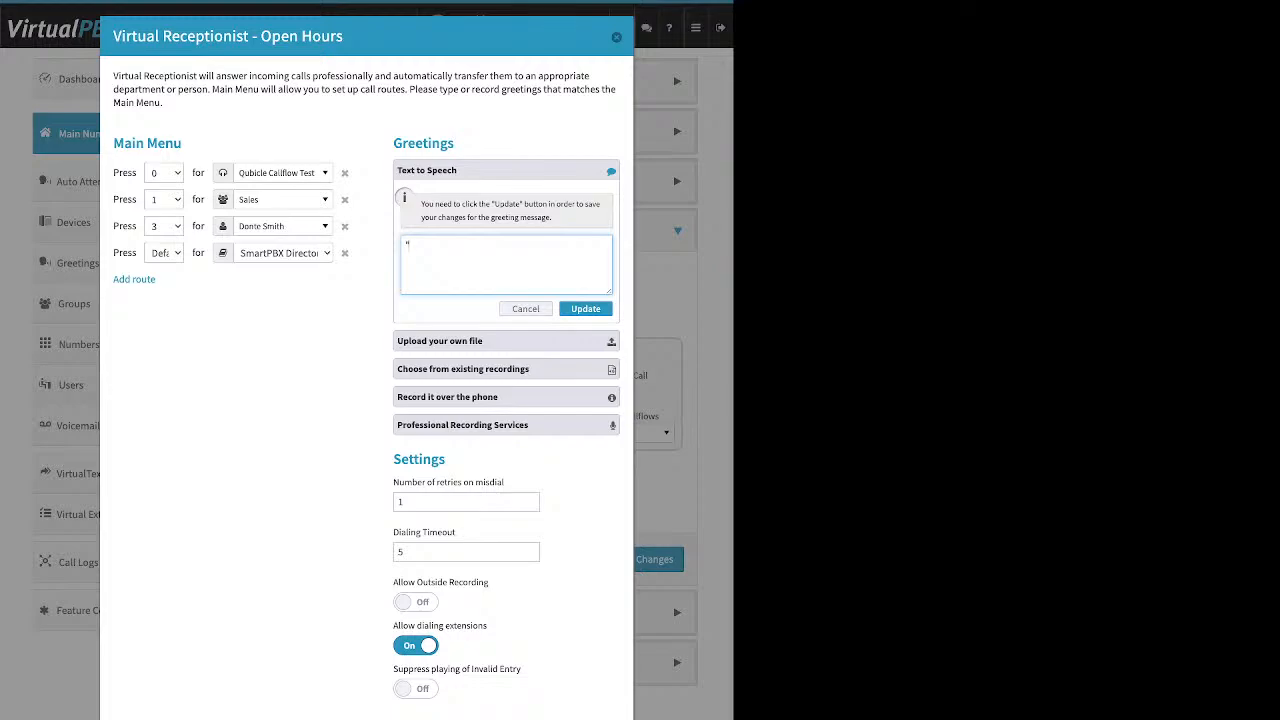
key(super+a)
text(Thank you for d)
text(alling, please press 1 to speack )
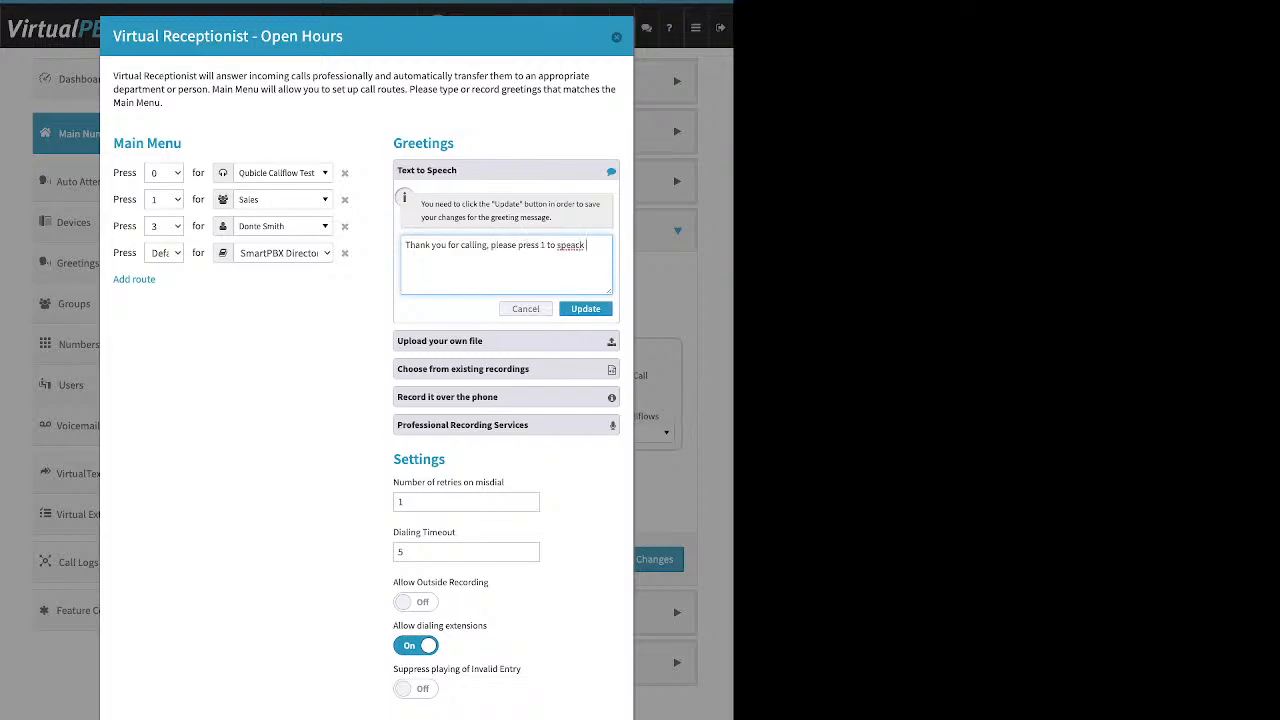
text(to a representatio)
key(BackSpace)
text(ve)
click(586, 309)
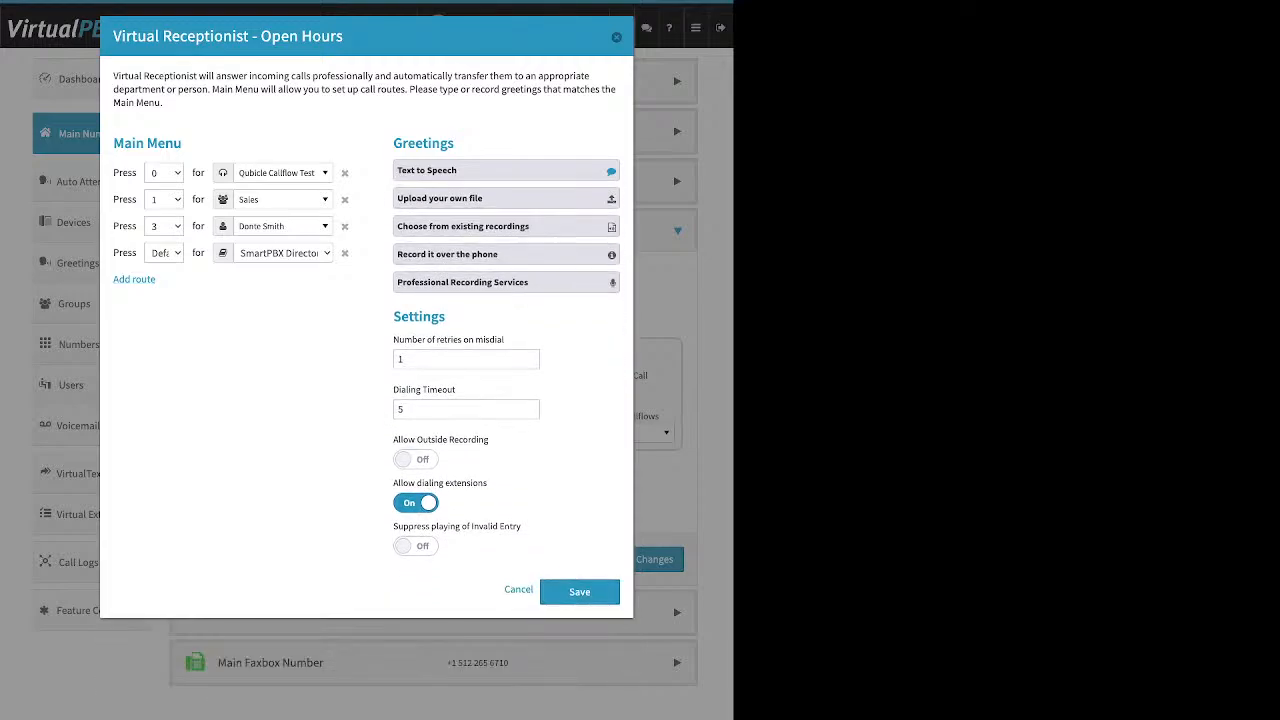
Step: Review the upload, existing-recording and record-over-phone greeting options and switch Allow Outside Recording on
click(506, 198)
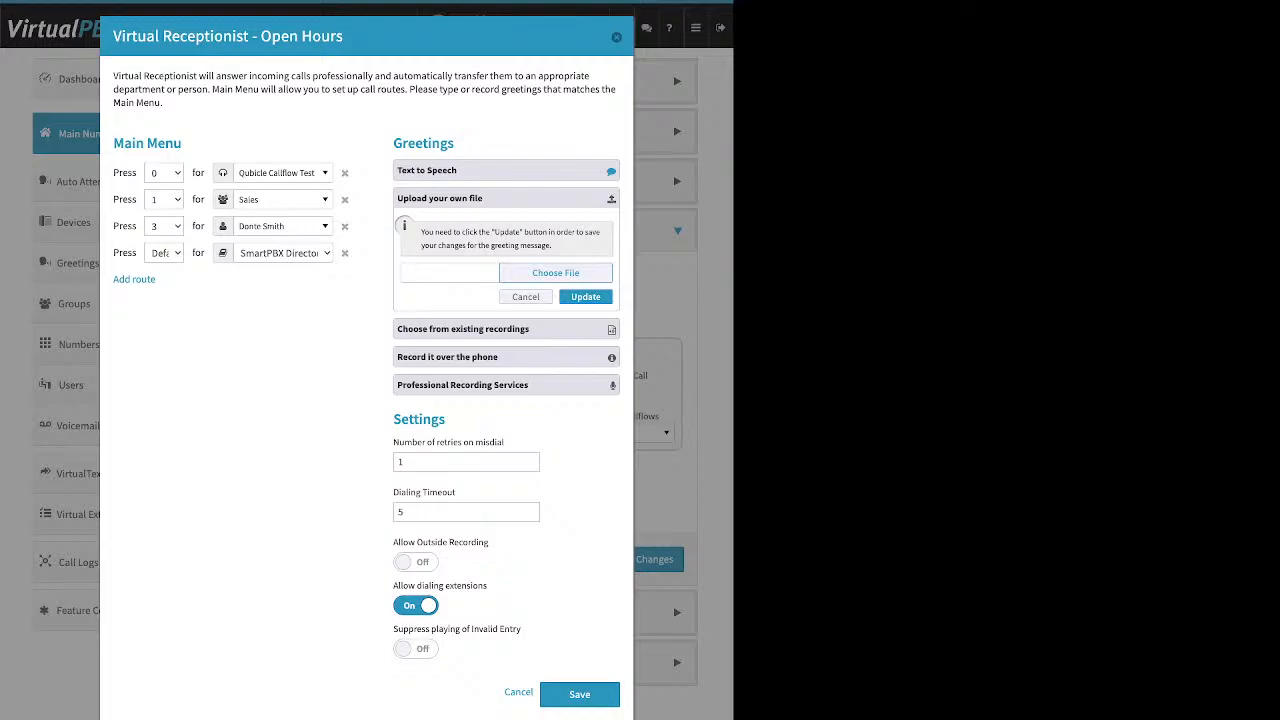
click(506, 329)
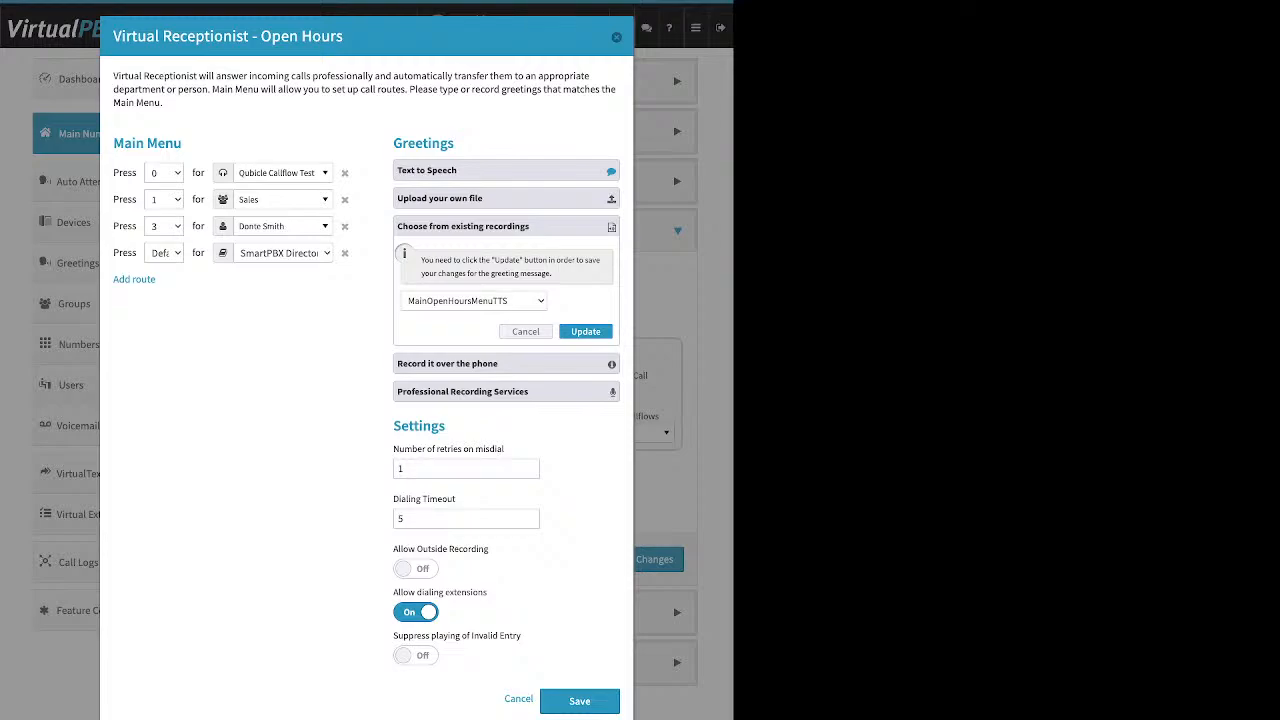
click(506, 364)
drag(566, 314, 400, 314)
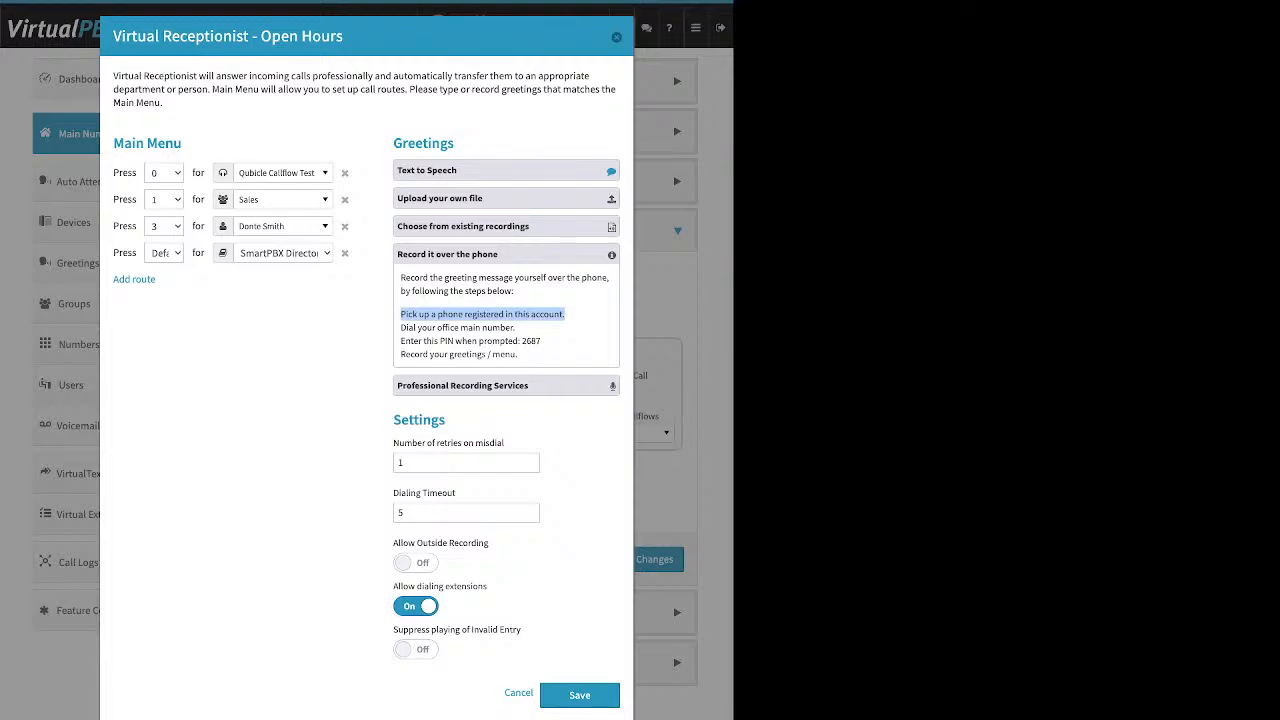
drag(447, 420, 393, 420)
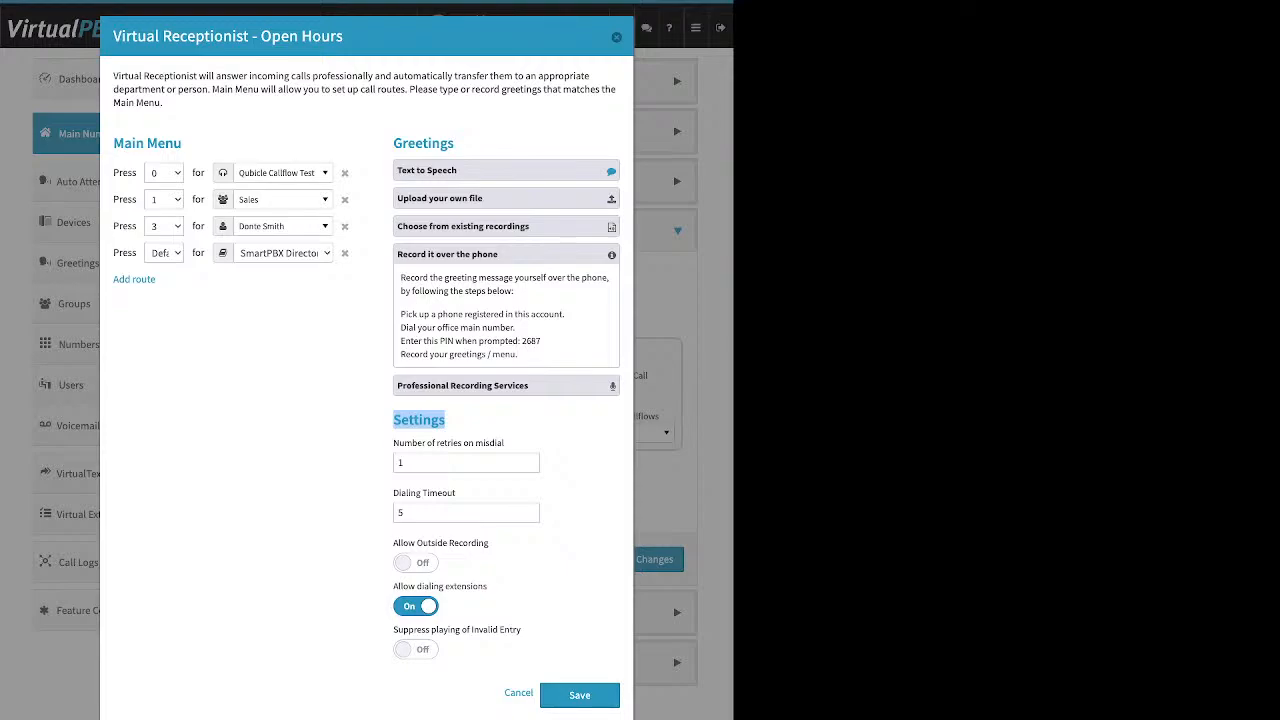
drag(489, 543, 393, 543)
click(415, 562)
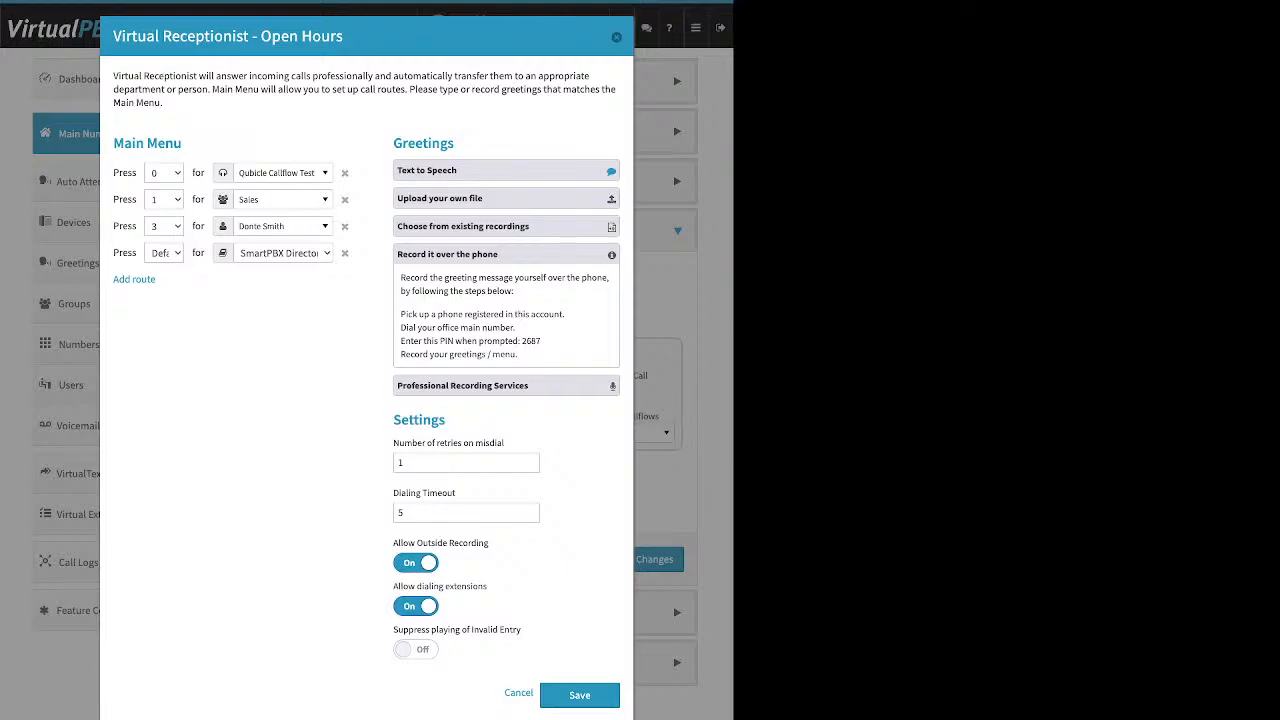
Step: Check the recording PIN and Professional Services offer, then collapse the greeting source sections
drag(542, 341, 520, 341)
click(506, 254)
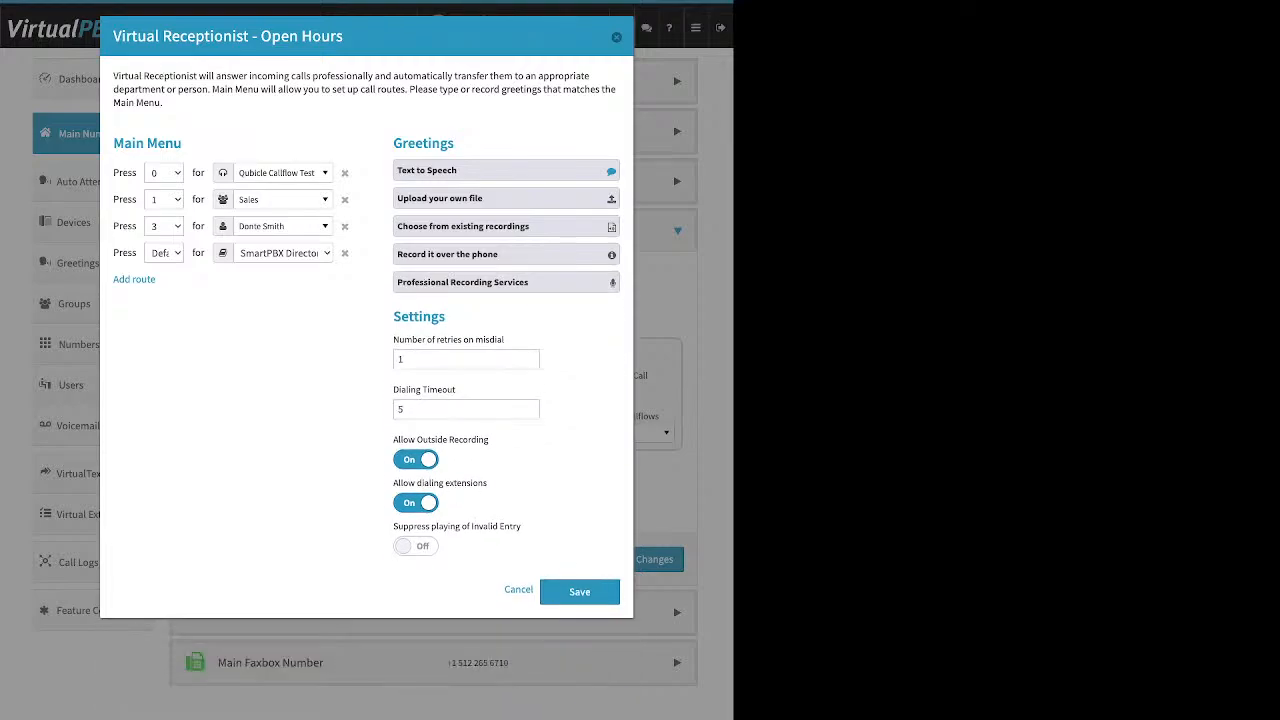
click(506, 282)
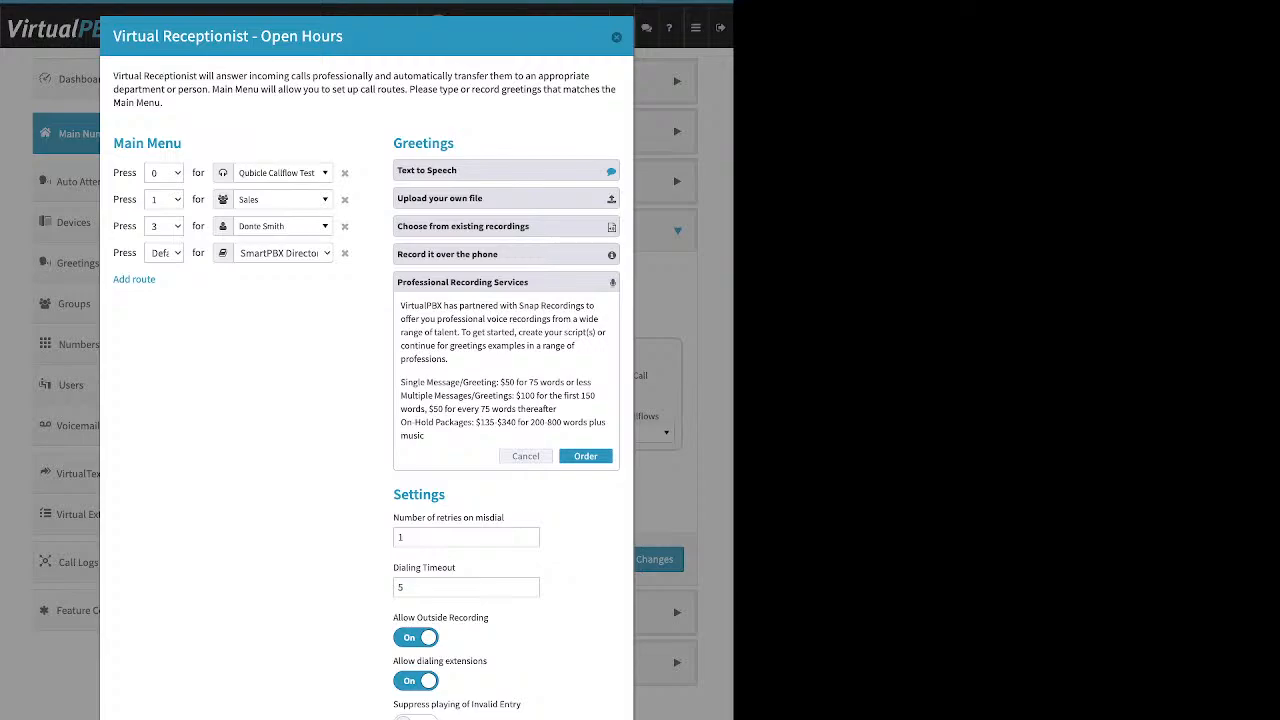
click(526, 456)
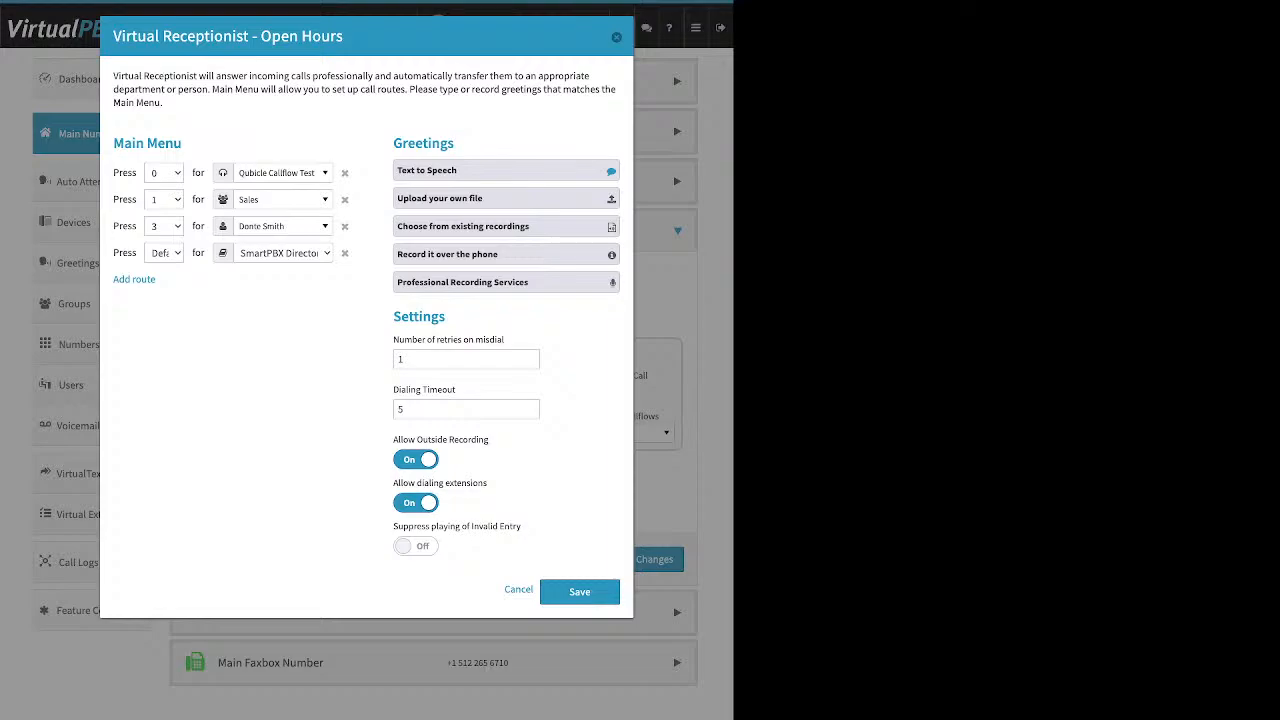
click(506, 198)
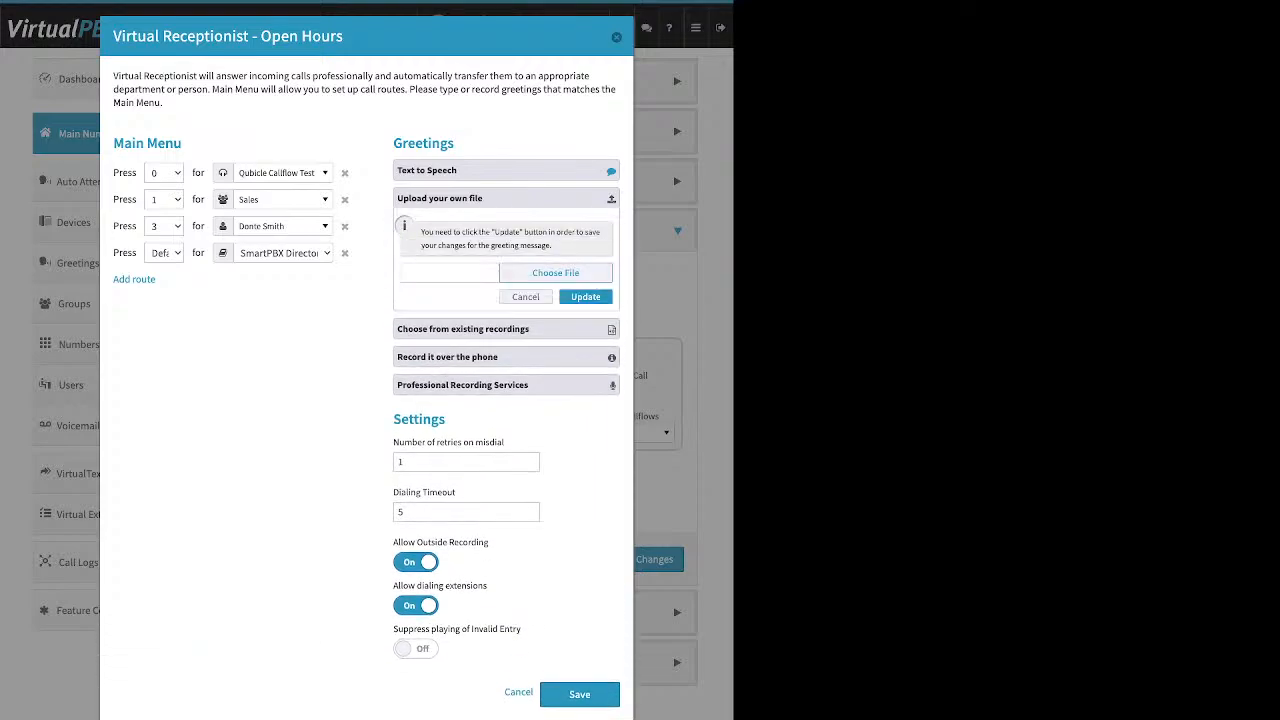
click(526, 297)
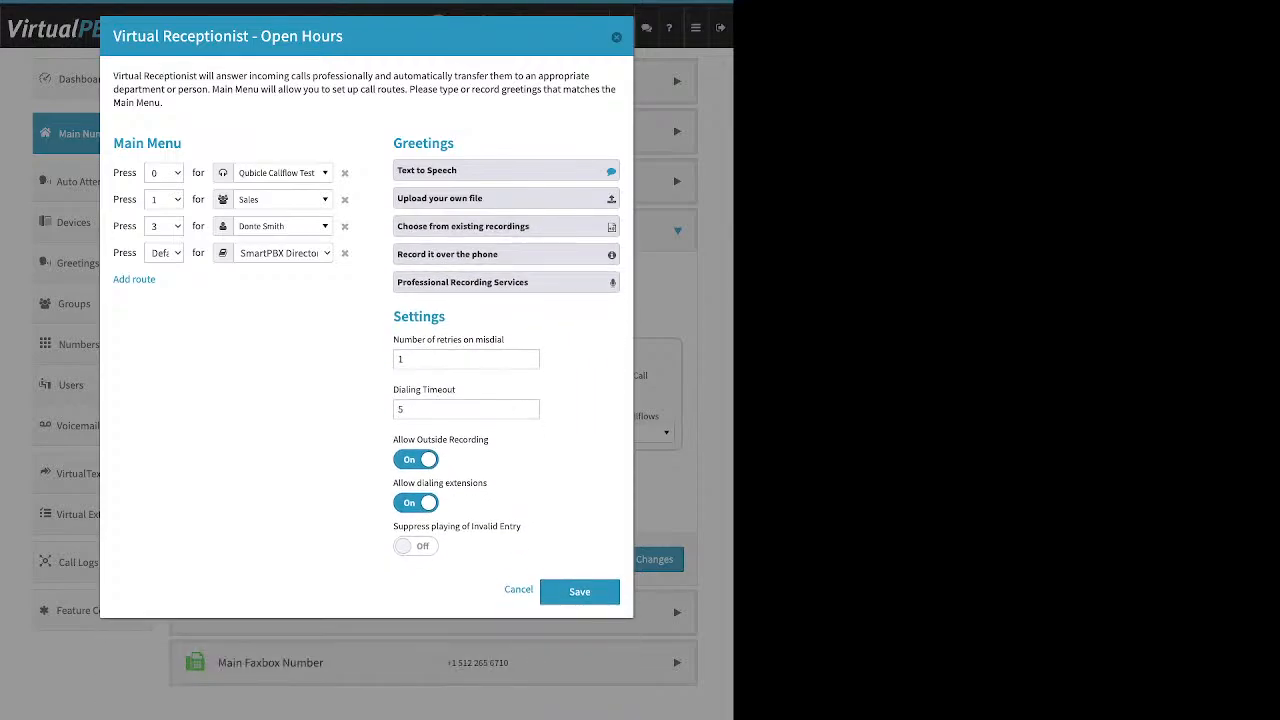
click(399, 359)
double_click(419, 317)
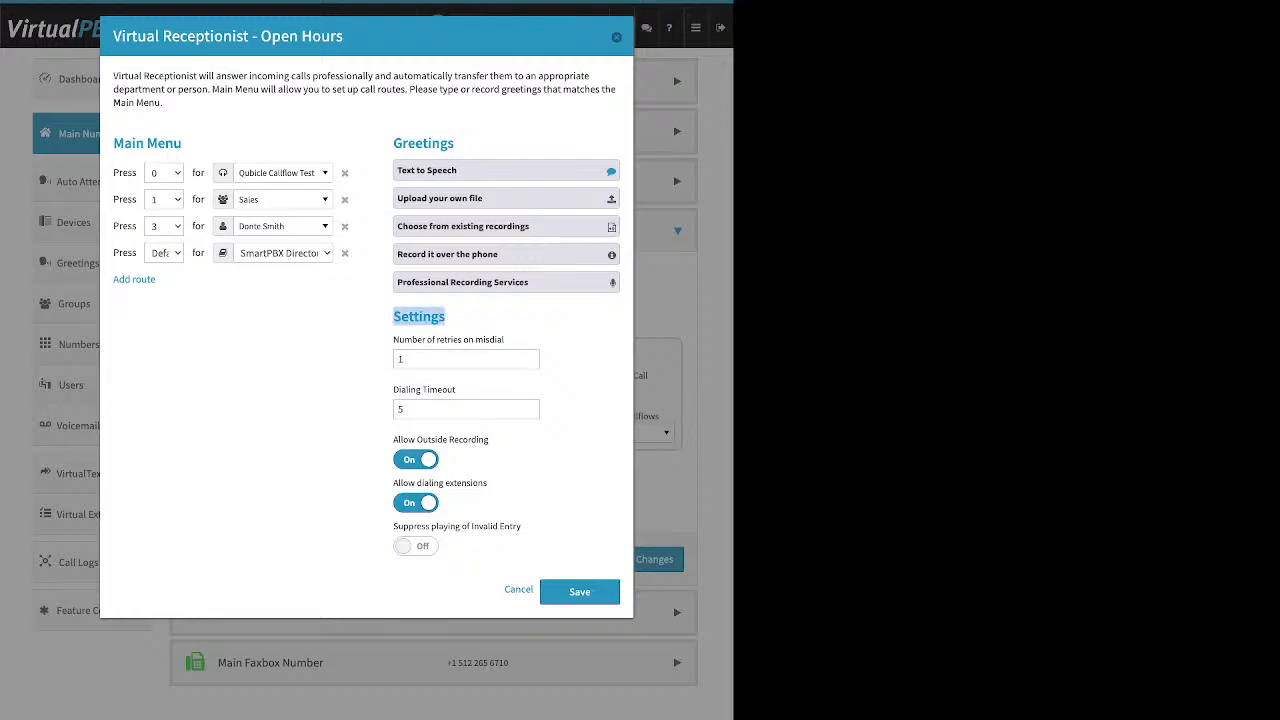
drag(507, 340, 393, 340)
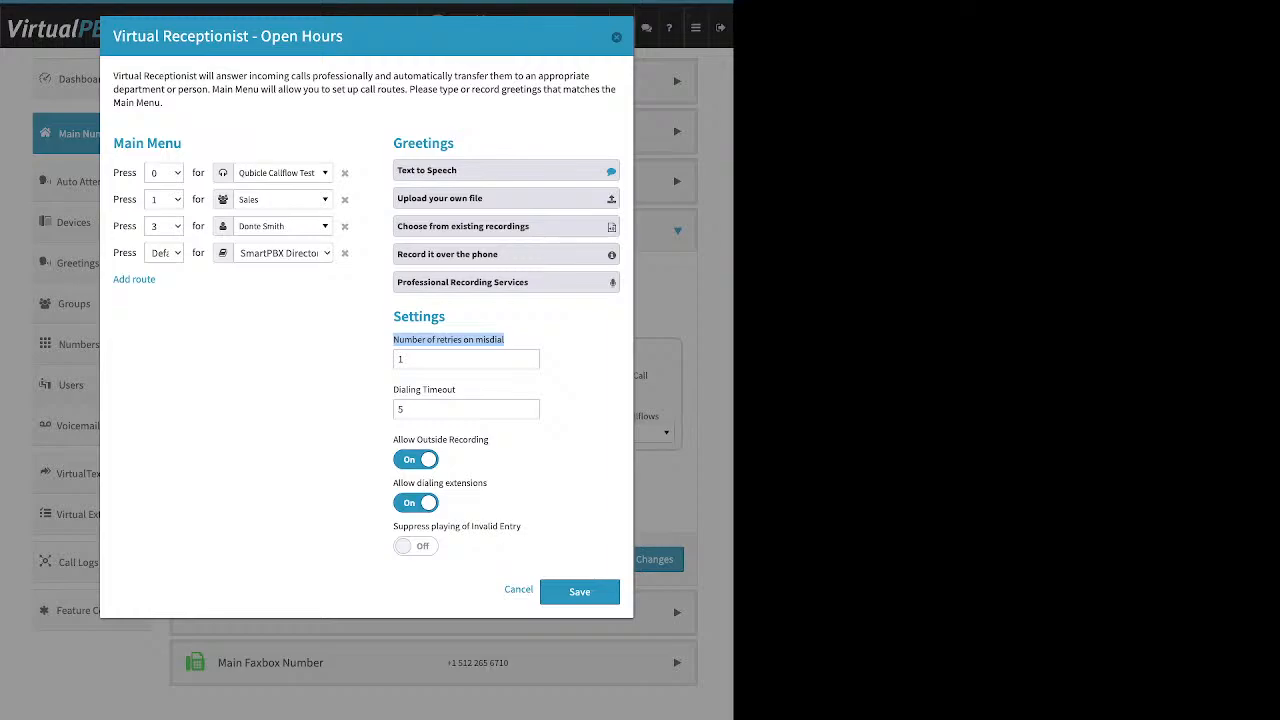
double_click(404, 359)
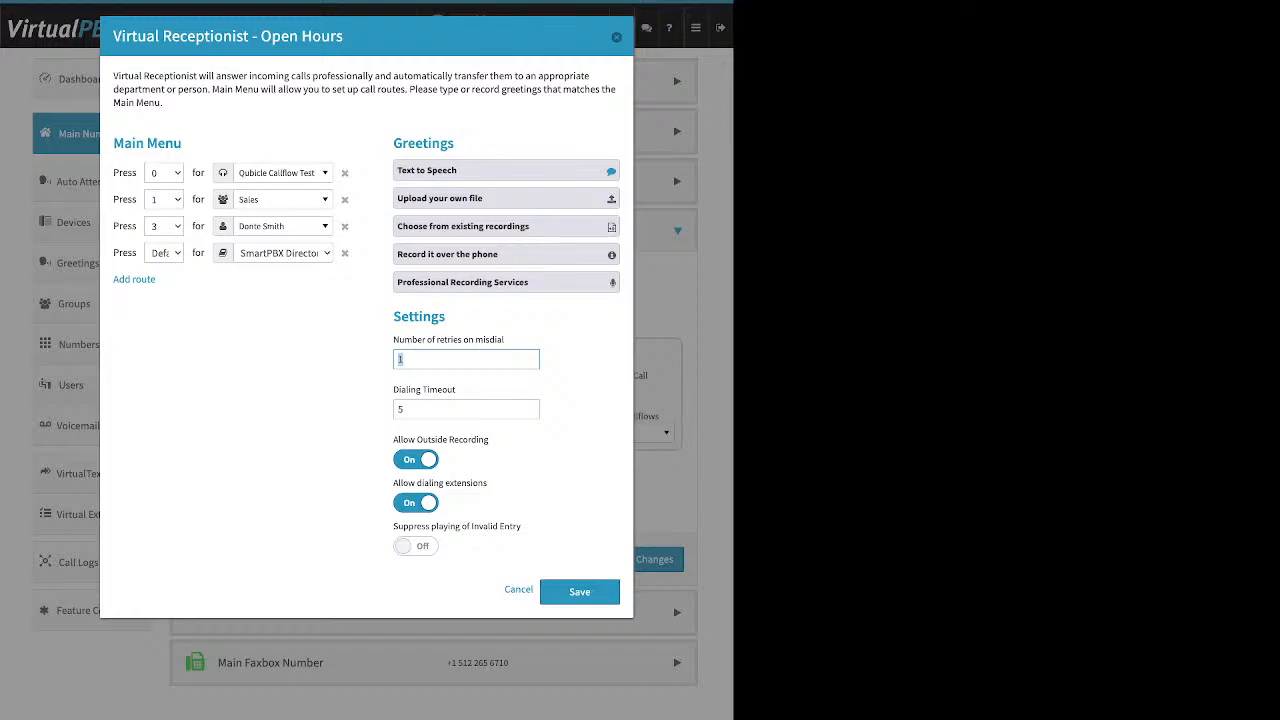
drag(457, 390, 392, 390)
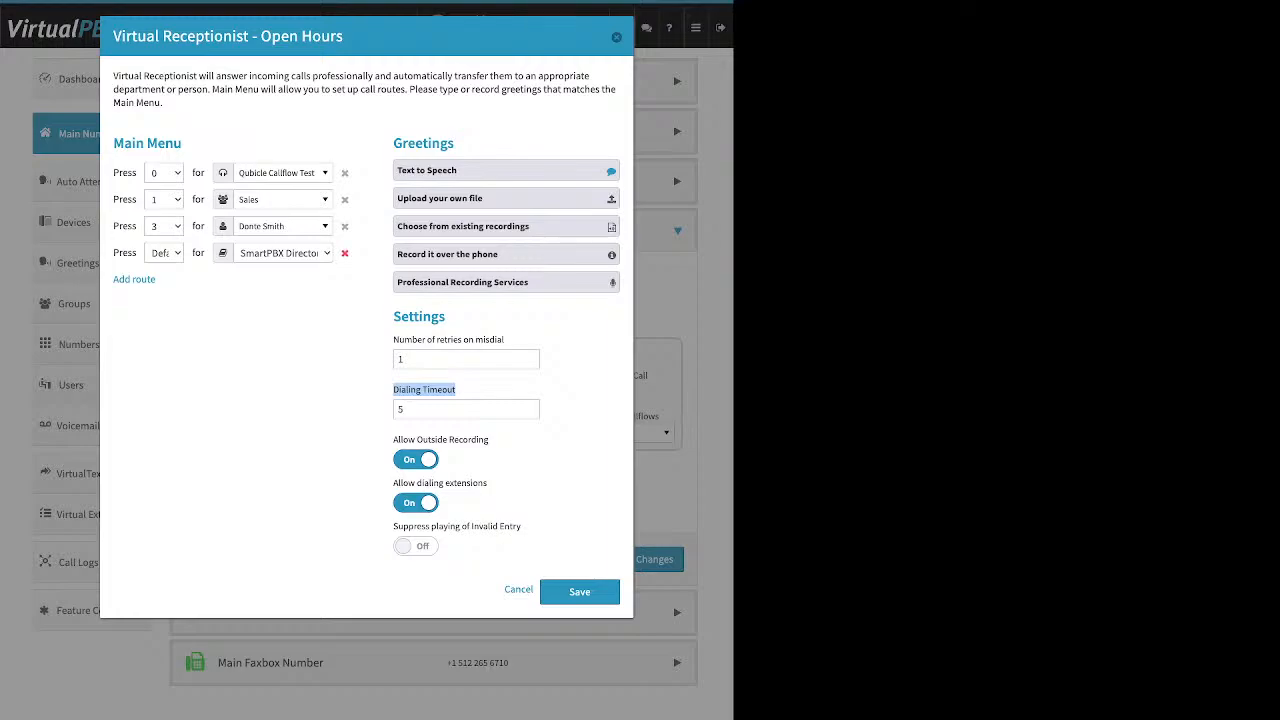
Step: Remove the default SmartPBX Directory route and turn off outside recording, keeping dialing extensions on
click(345, 253)
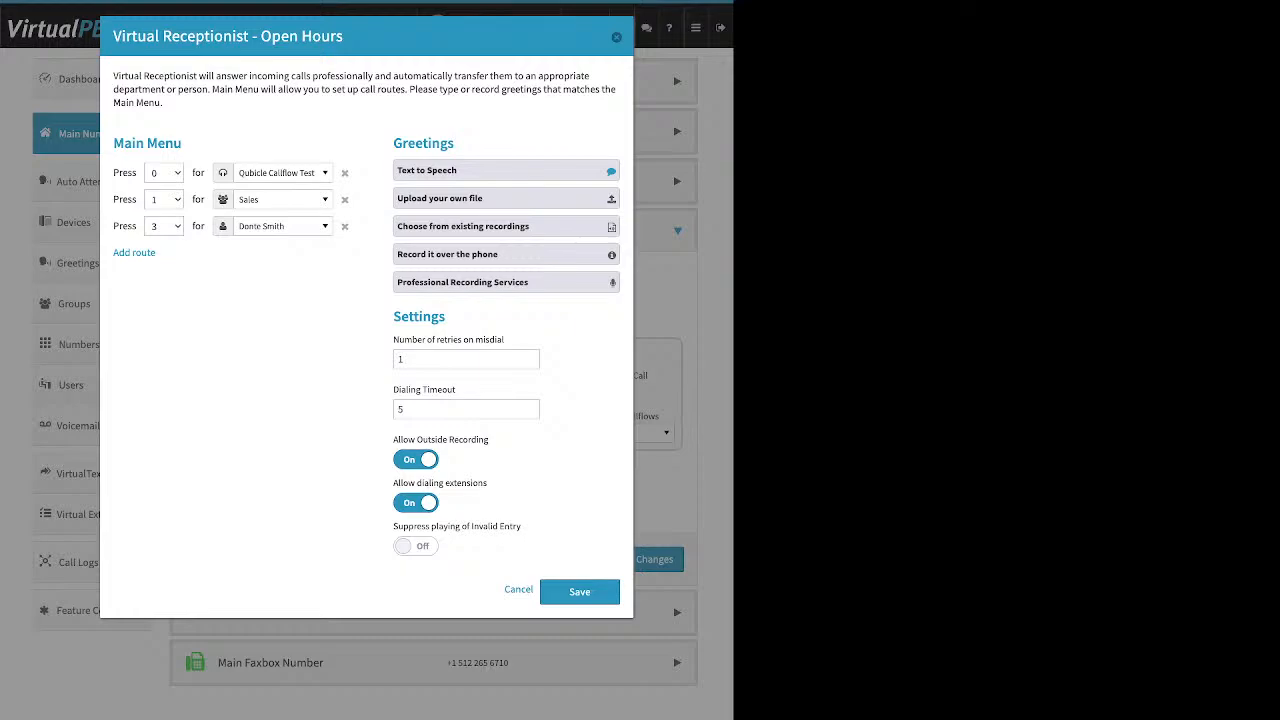
click(416, 460)
drag(488, 483, 393, 483)
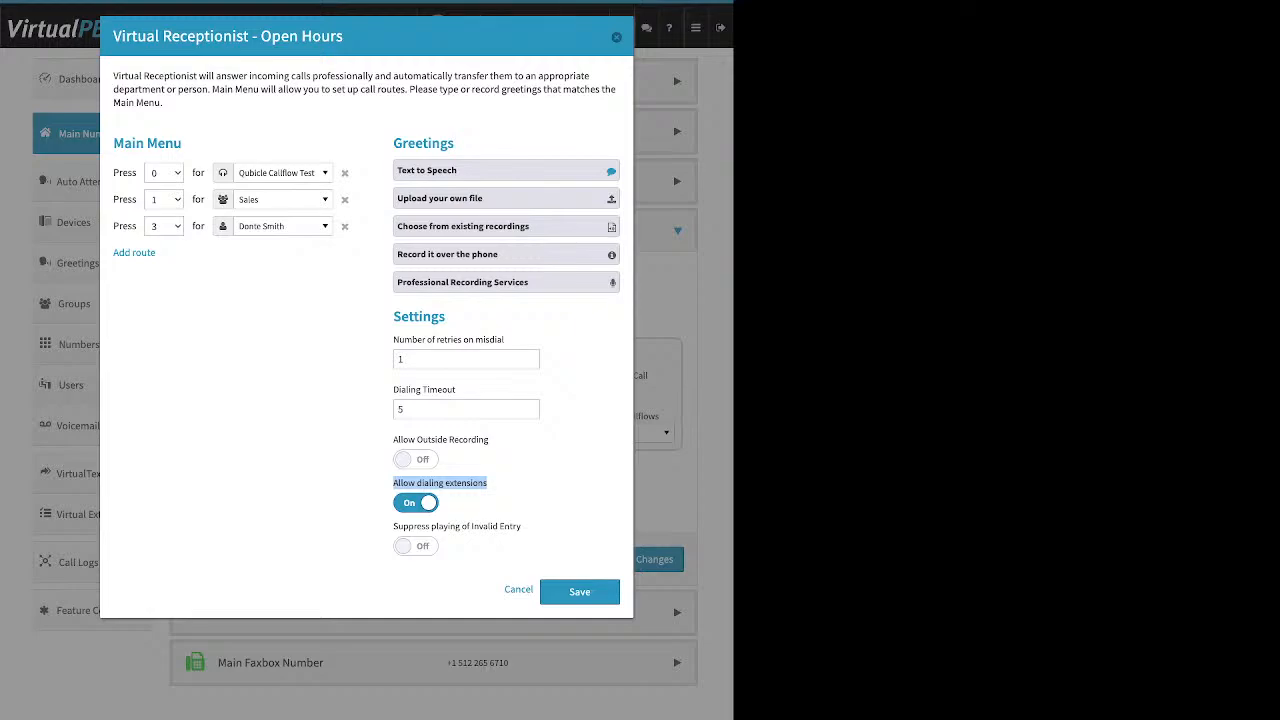
click(416, 503)
click(416, 503)
Step: Re-add and then remove the SmartPBX Directory route, leaving invalid-entry suppression off
drag(540, 527, 393, 527)
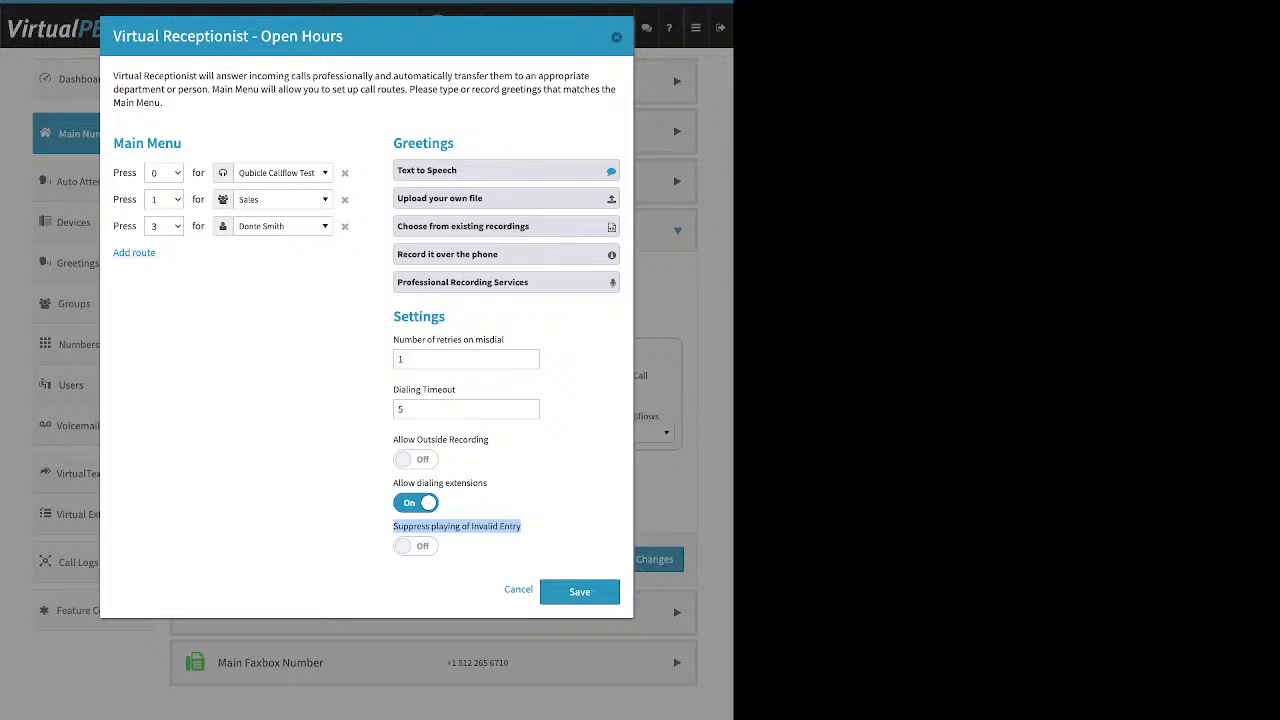
click(134, 252)
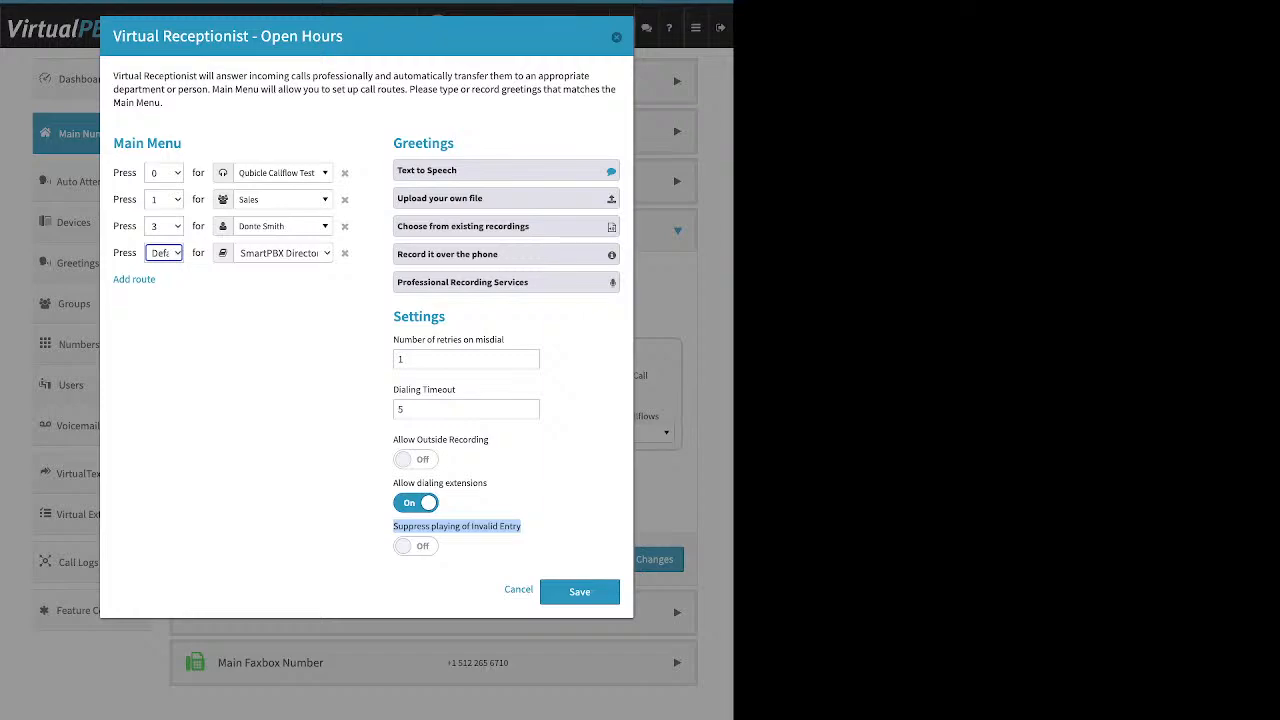
click(416, 546)
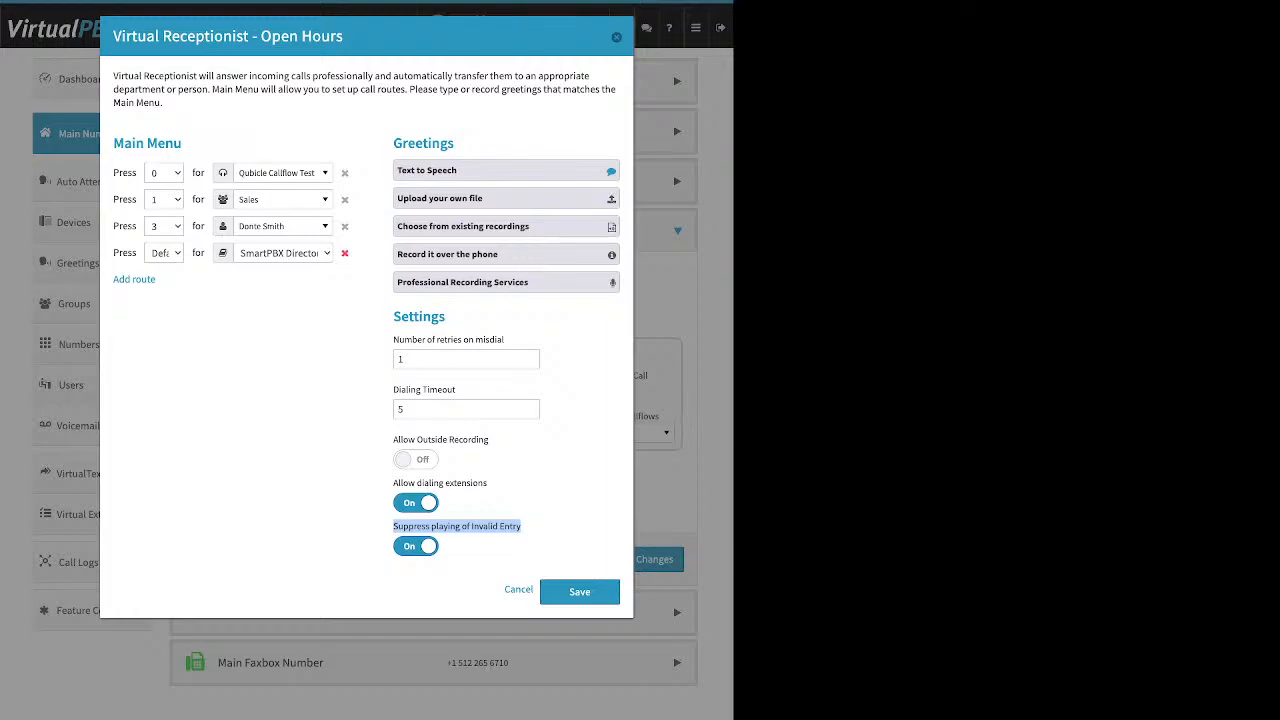
click(522, 530)
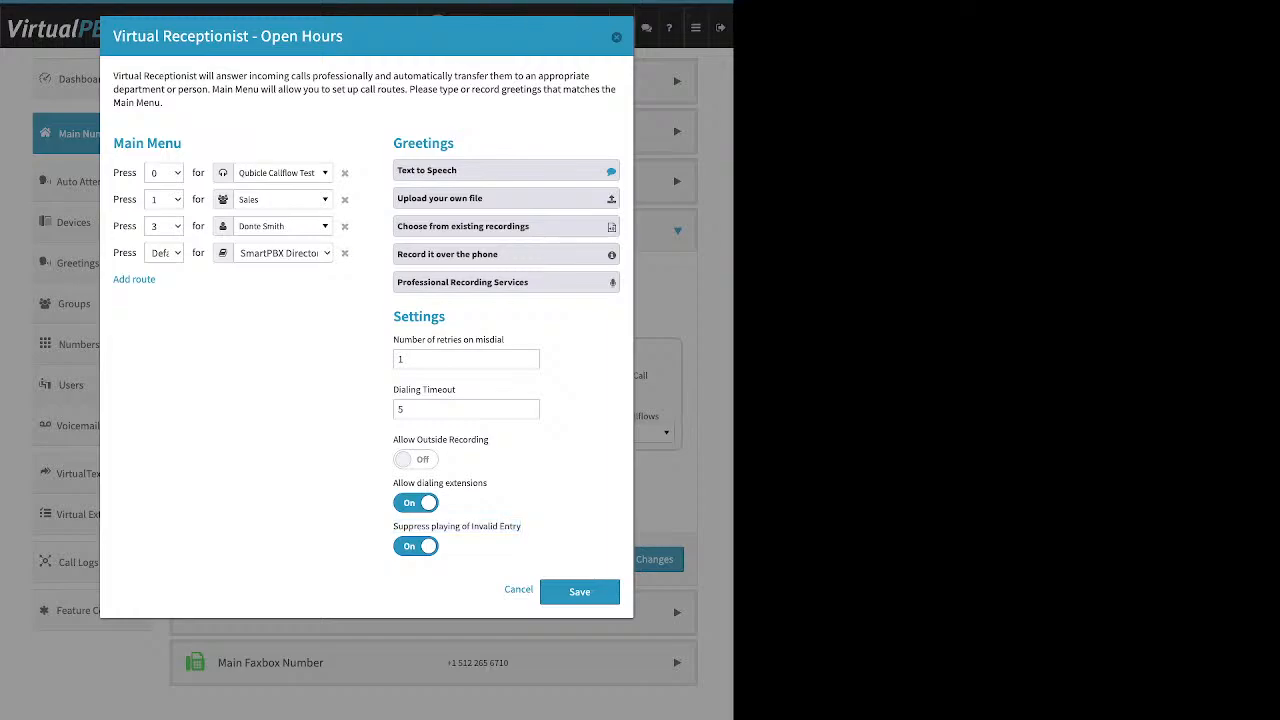
click(344, 253)
click(416, 546)
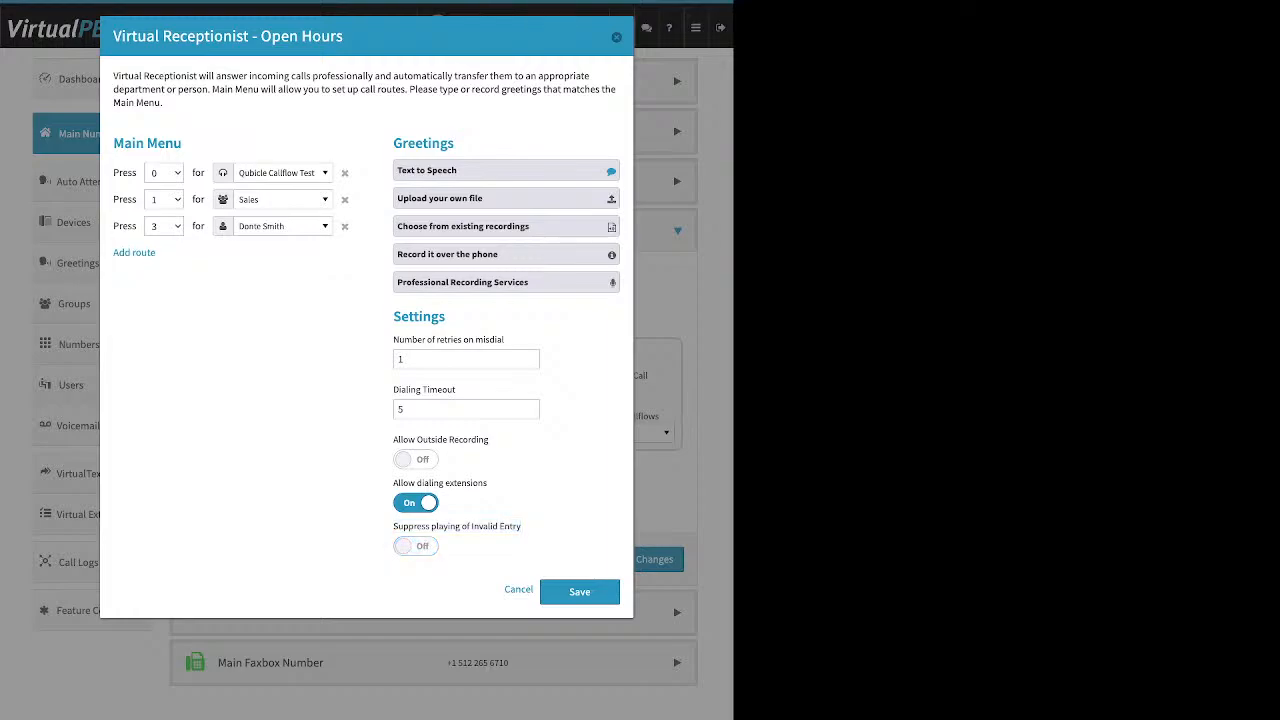
Step: Review the Main Menu, Greetings and Settings sections, then save the receptionist settings
drag(183, 144, 136, 144)
drag(393, 144, 448, 144)
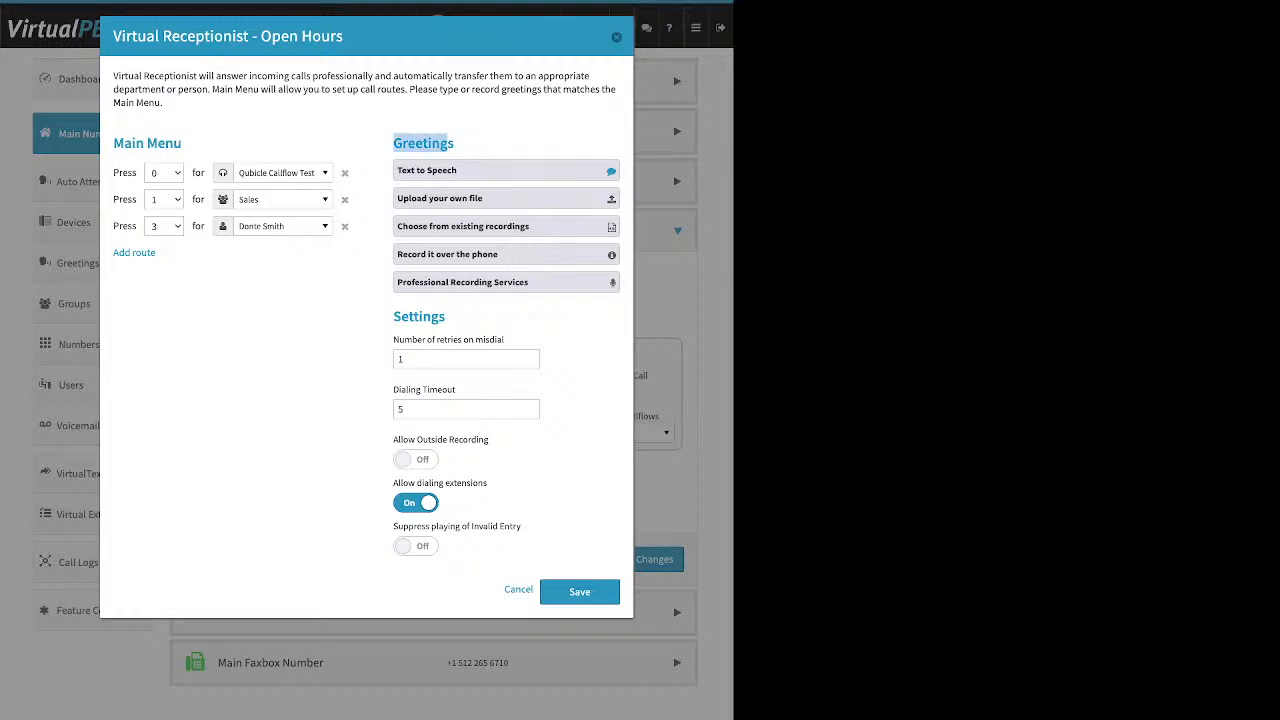
drag(408, 317, 440, 317)
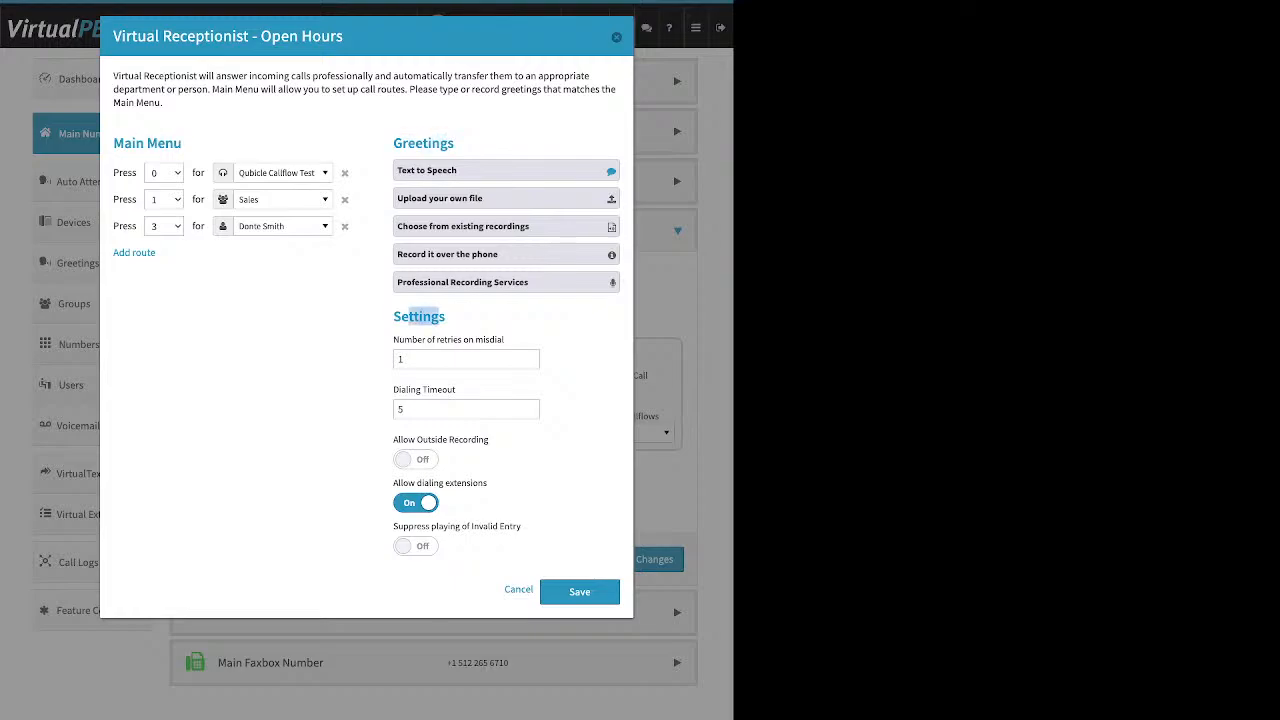
click(580, 592)
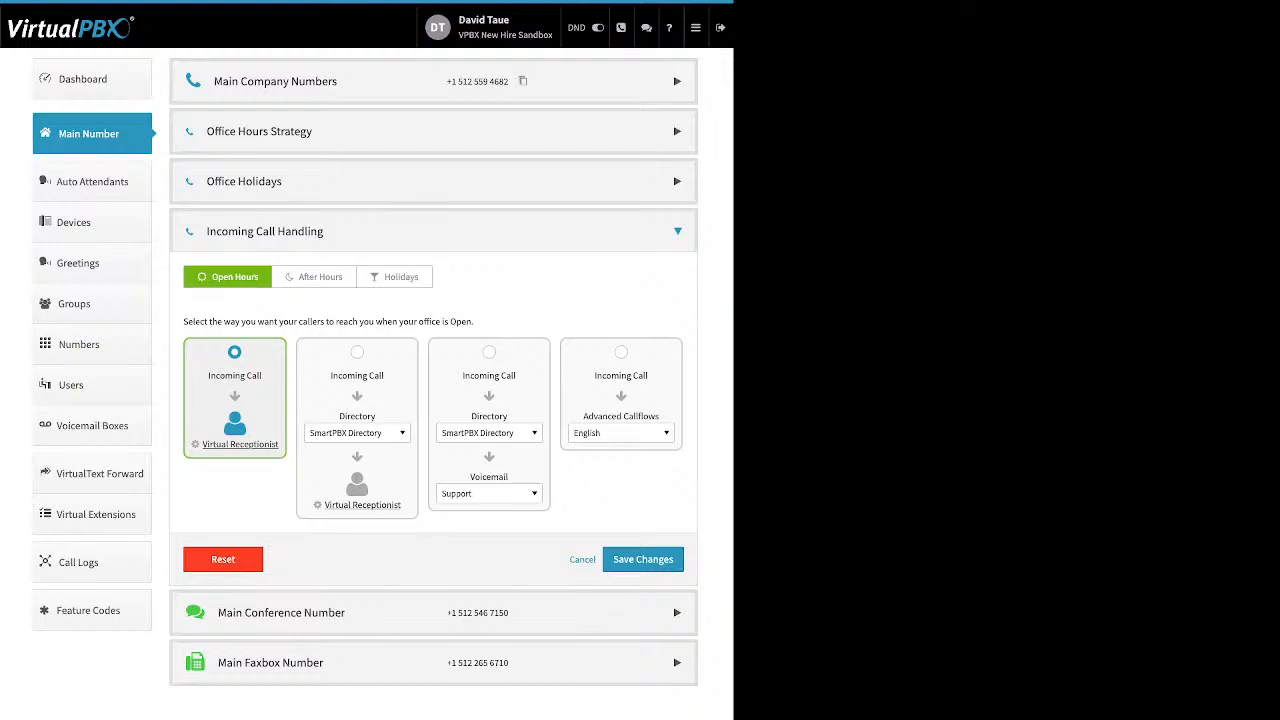
Step: Save the open-hours call strategy and bring up the After Hours routing
click(643, 559)
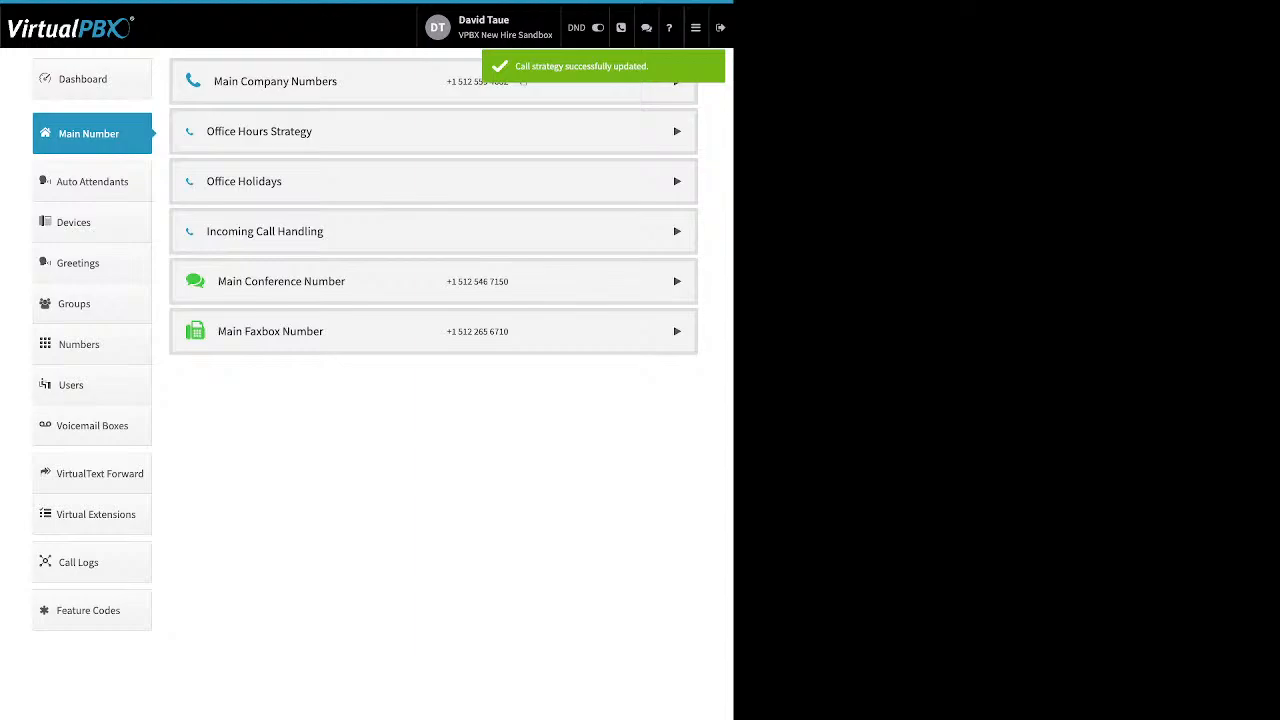
click(265, 231)
click(314, 277)
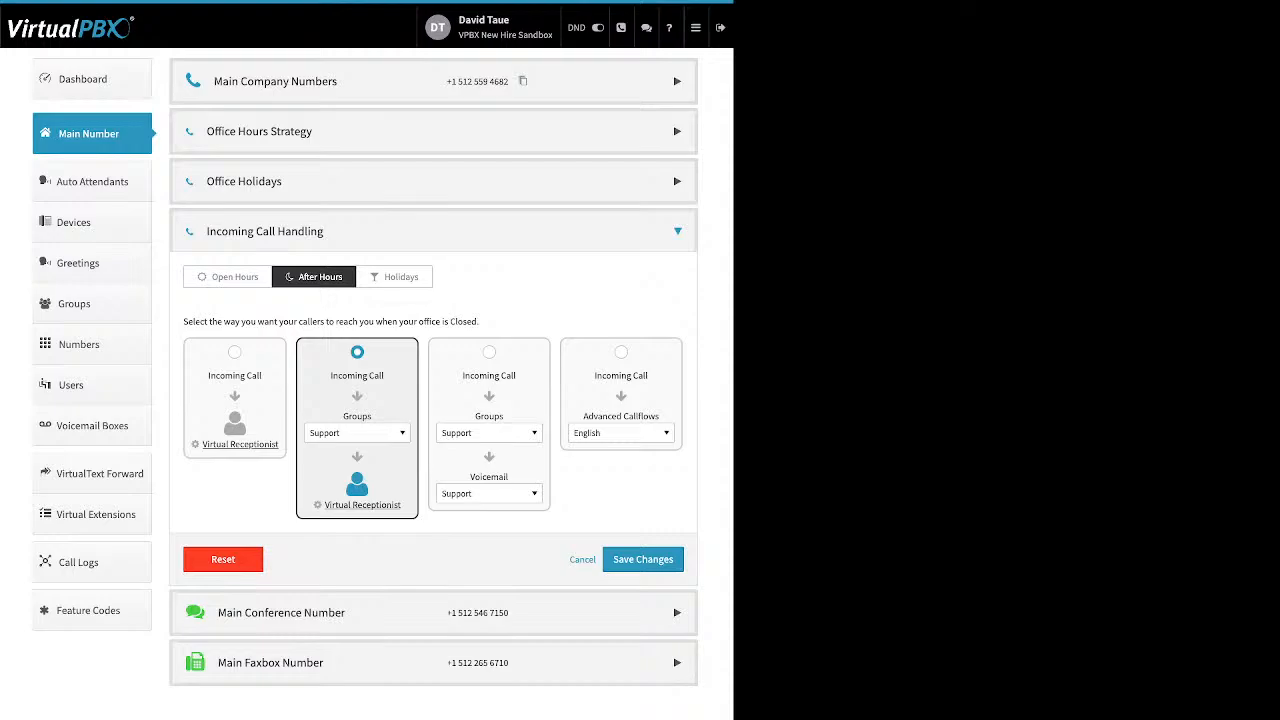
Step: Confirm the after-hours group route stays on Support, then view the Holidays routing
click(357, 433)
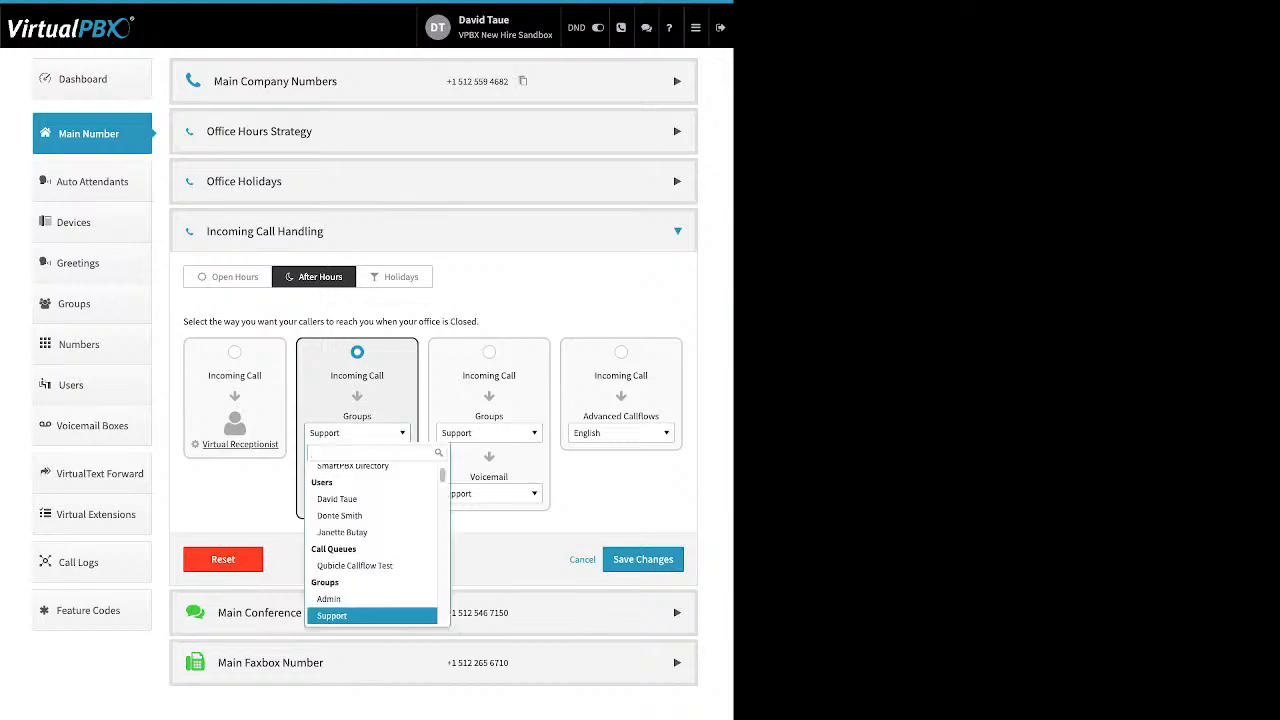
key(Up)
key(Up)
key(Up)
key(Up)
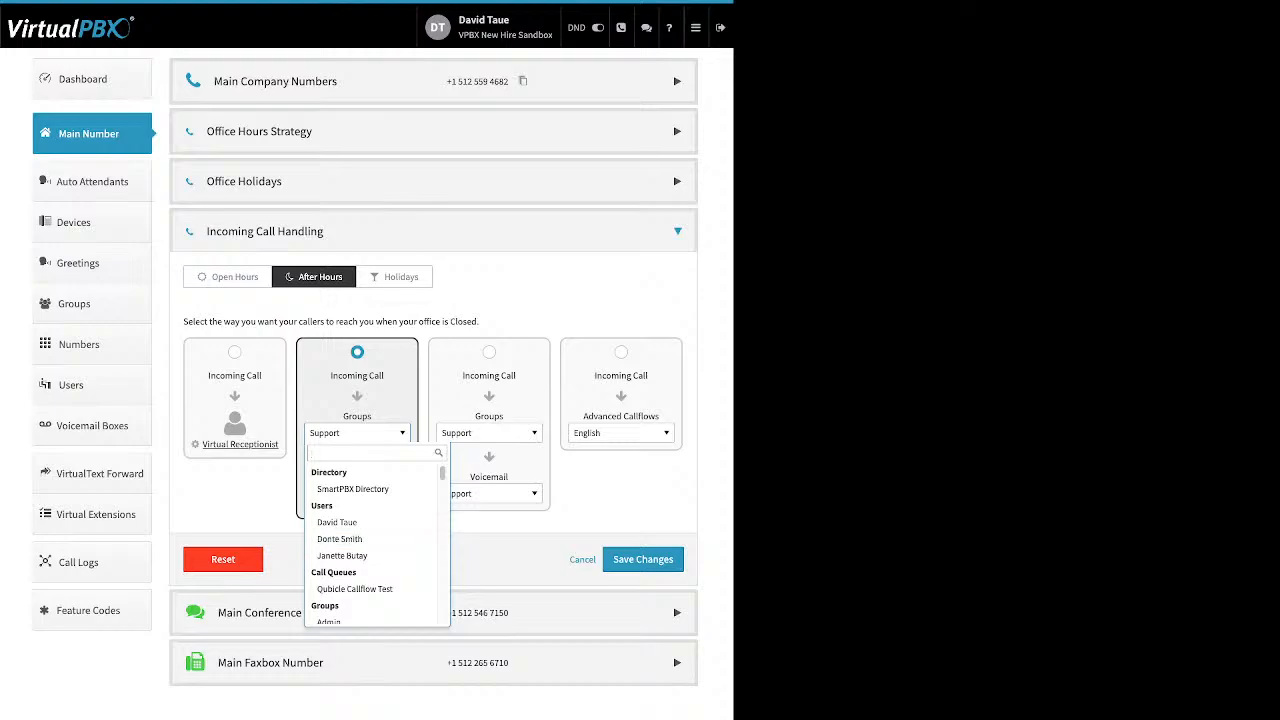
key(Escape)
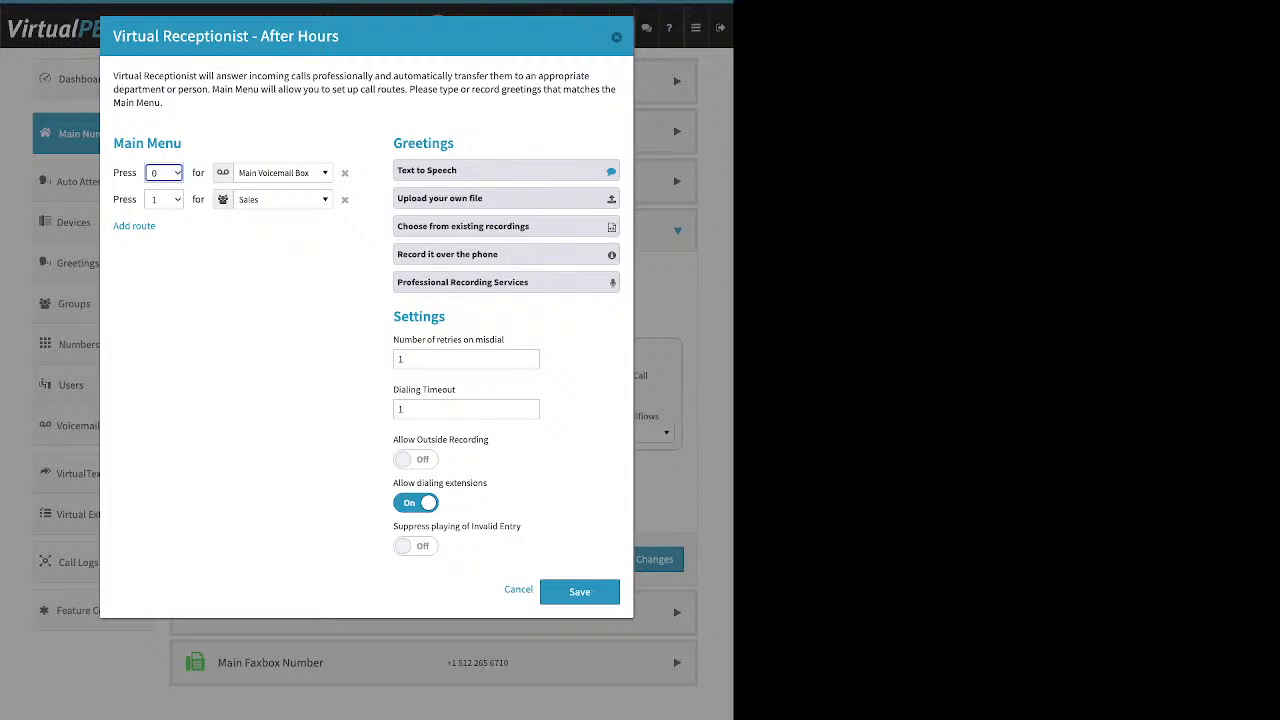
key(Escape)
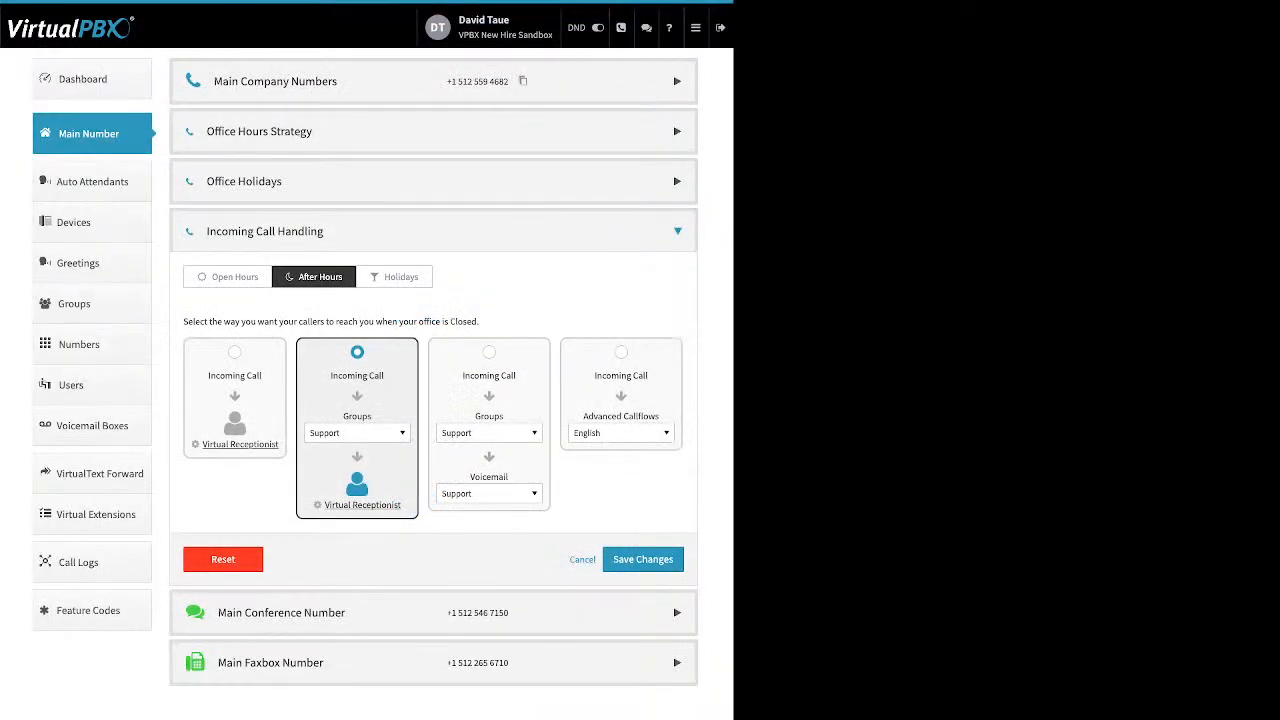
click(394, 277)
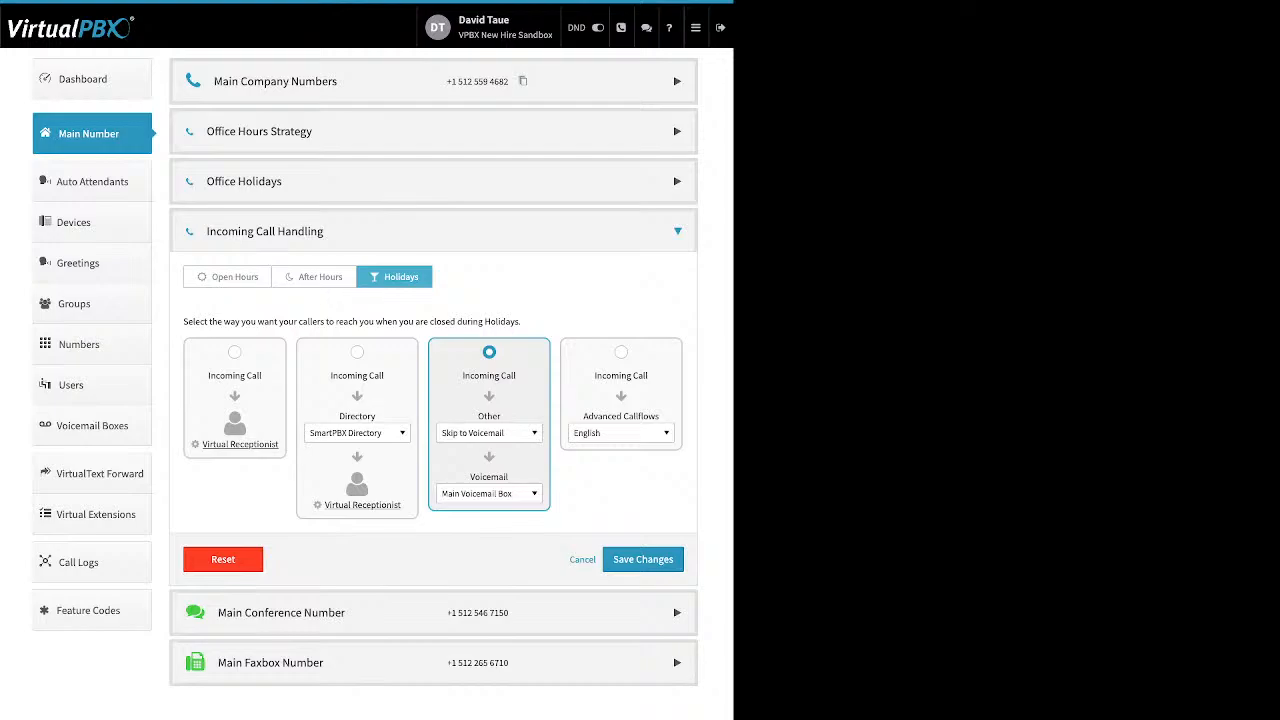
Step: Keep holiday calls on Skip to Voicemail into the Main Voicemail Box and save the strategy
click(489, 433)
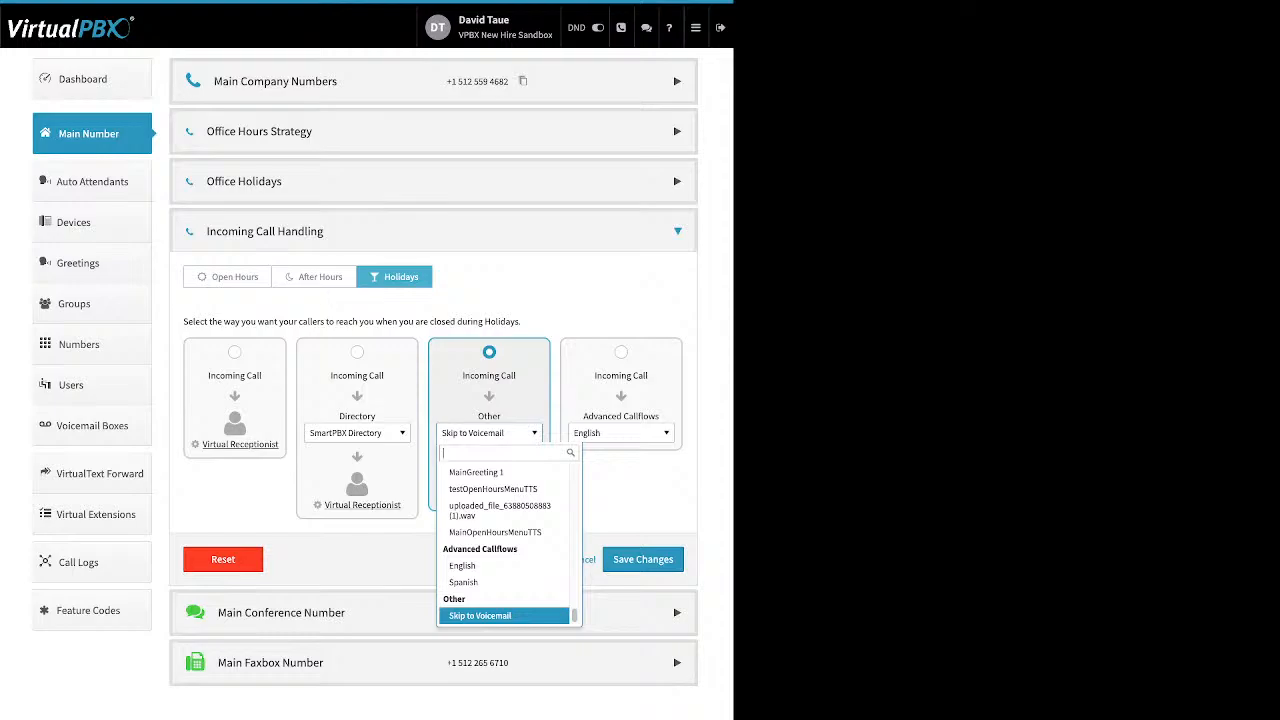
click(480, 616)
click(489, 433)
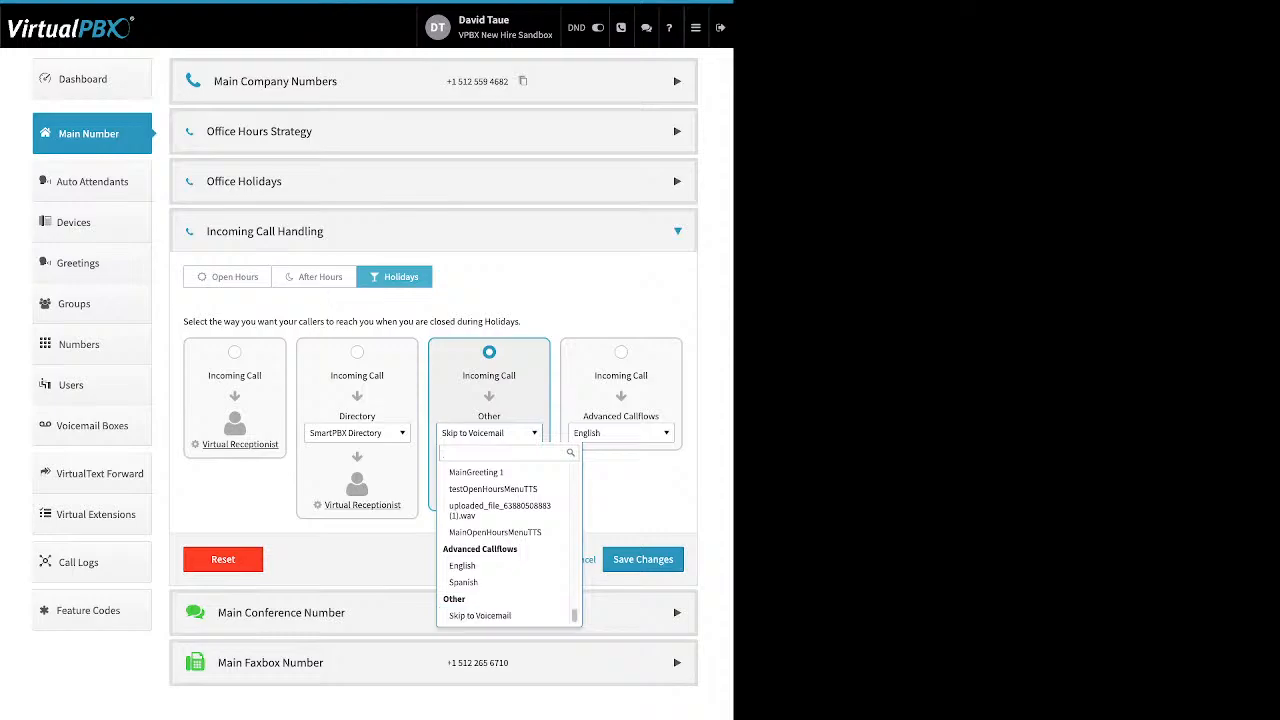
click(480, 616)
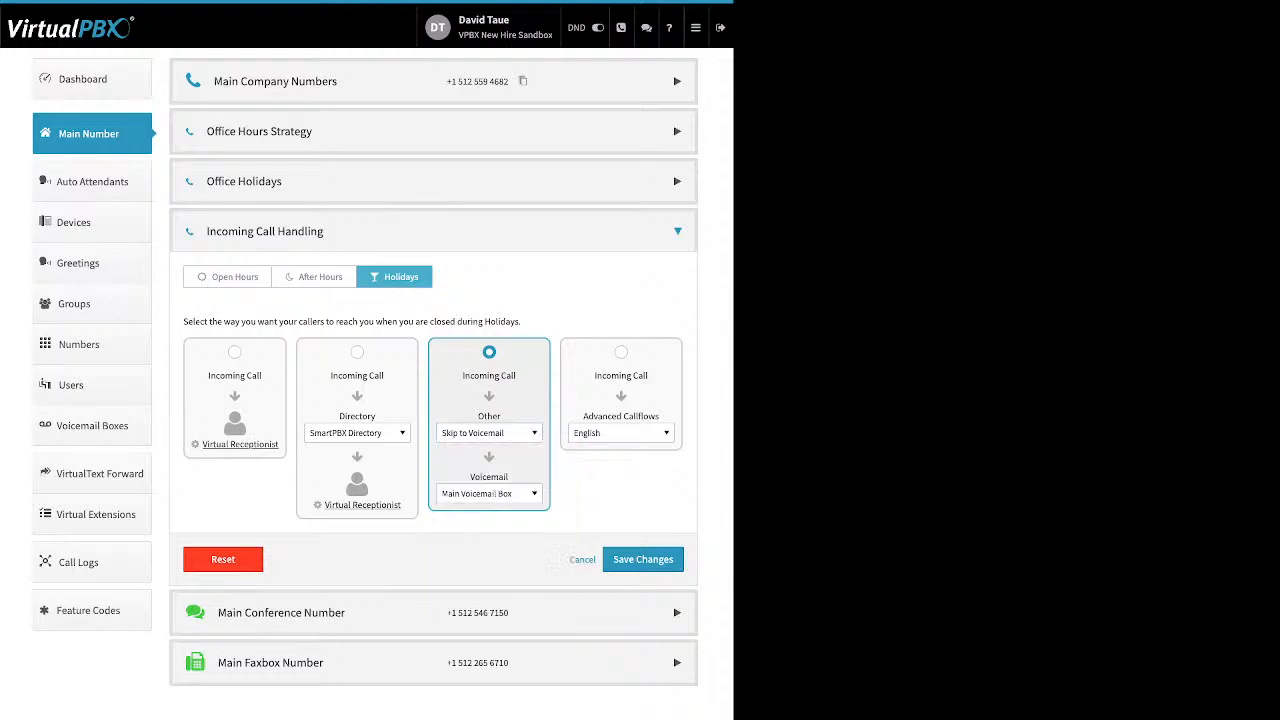
click(489, 493)
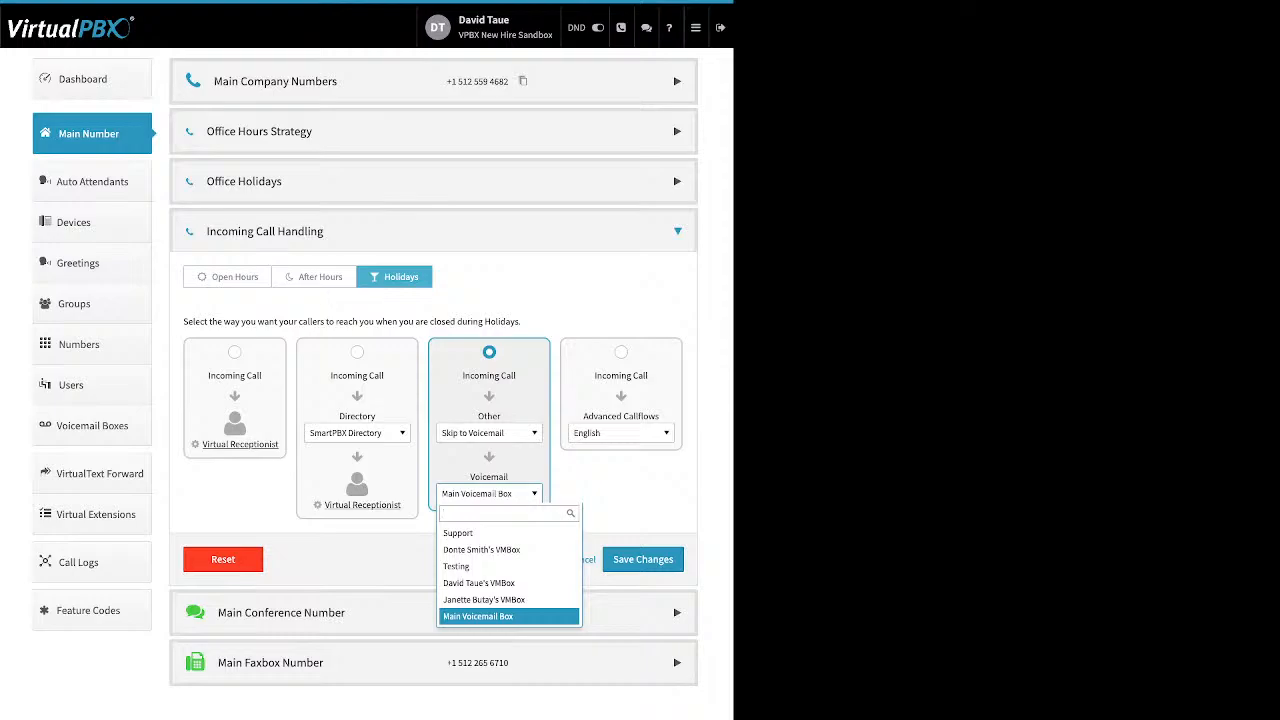
key(Escape)
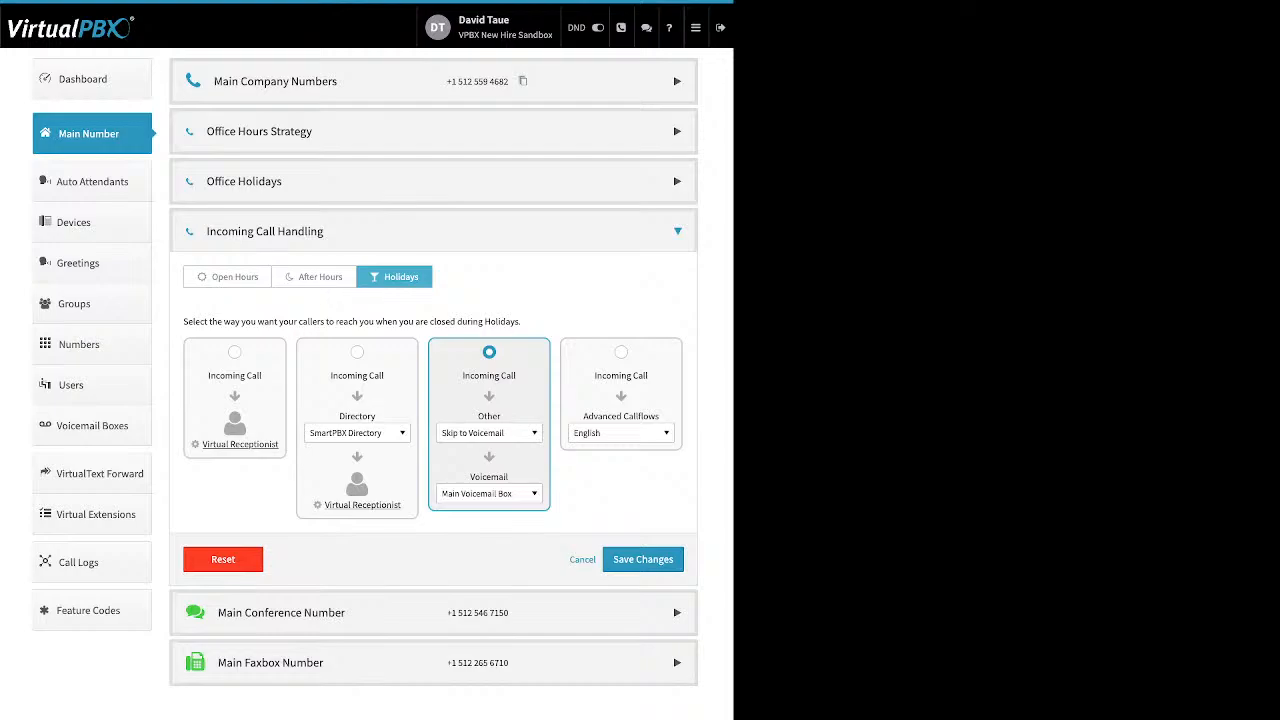
click(643, 560)
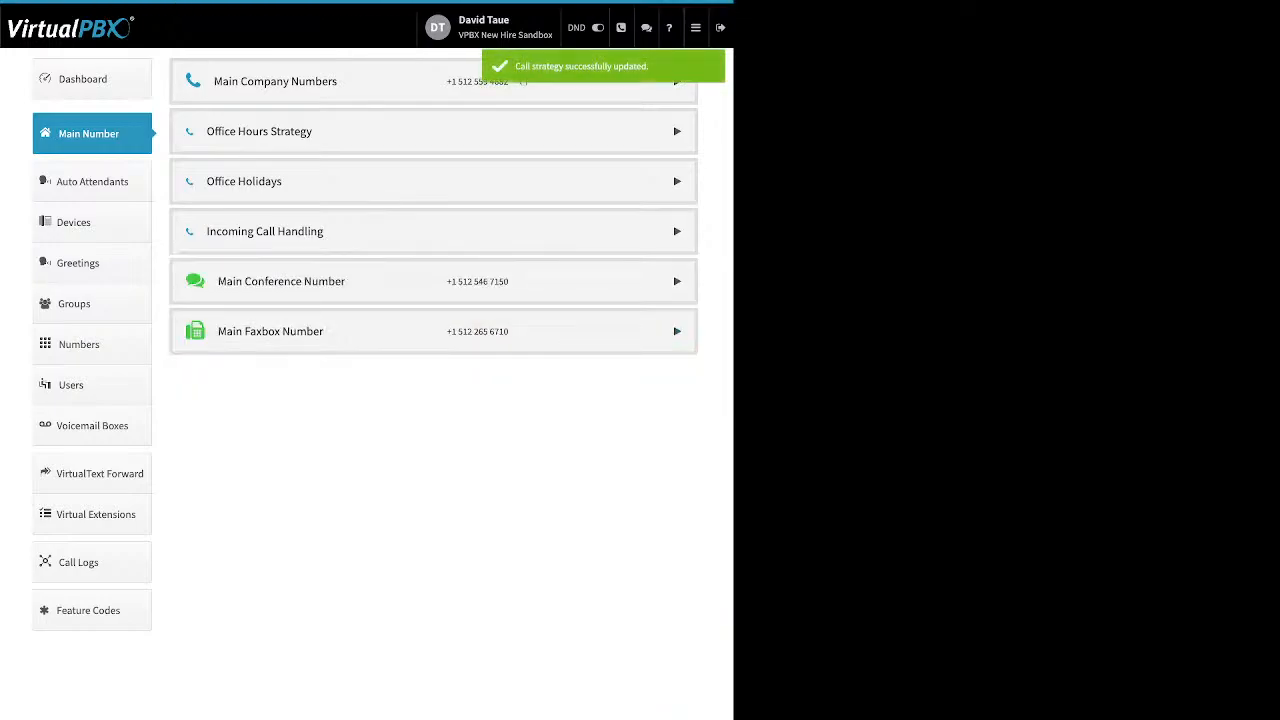
click(677, 281)
Step: Toggle the conference custom greeting on and off, close it unsaved, and expand Main Faxbox Number
drag(470, 373, 297, 373)
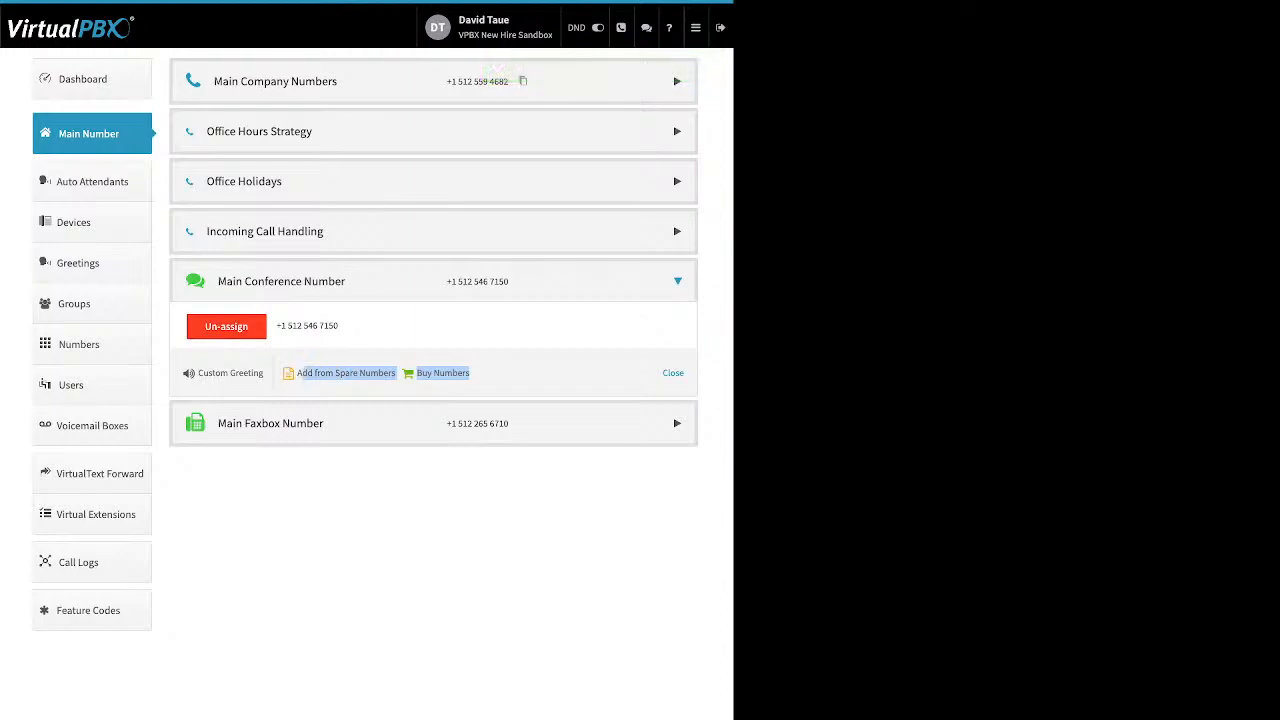
click(310, 352)
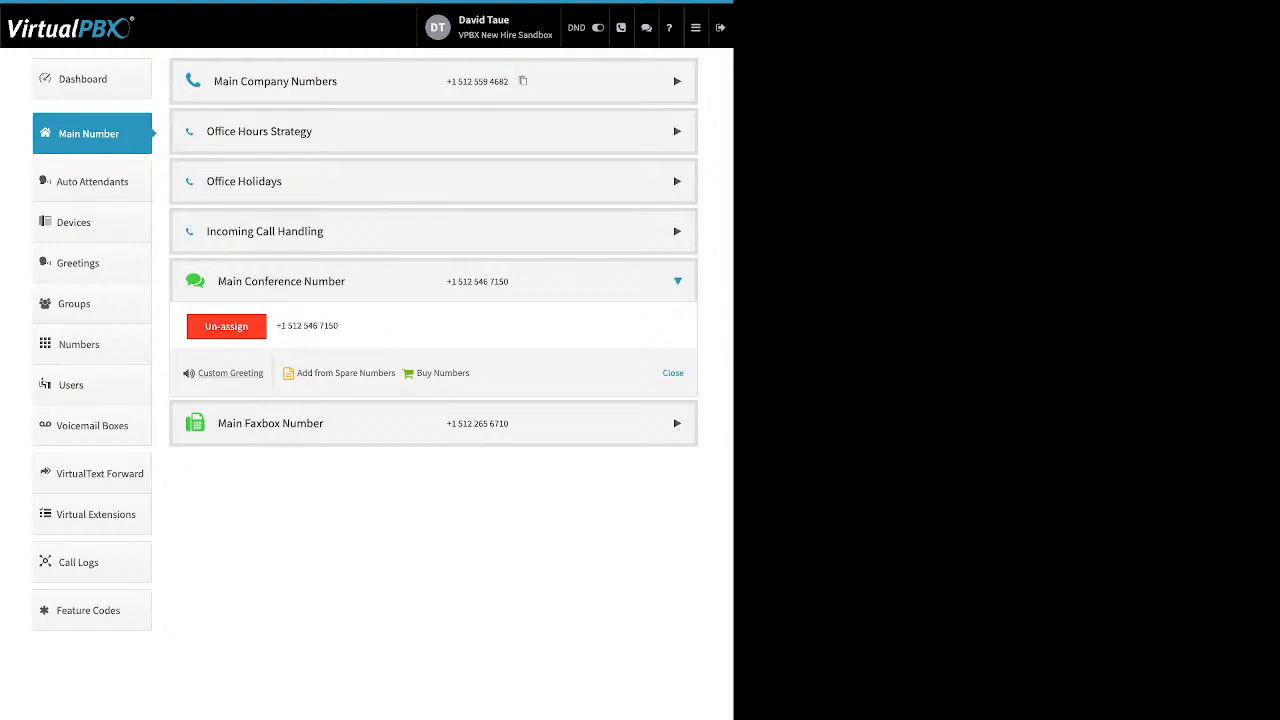
drag(265, 373, 198, 373)
click(231, 373)
click(427, 93)
click(284, 198)
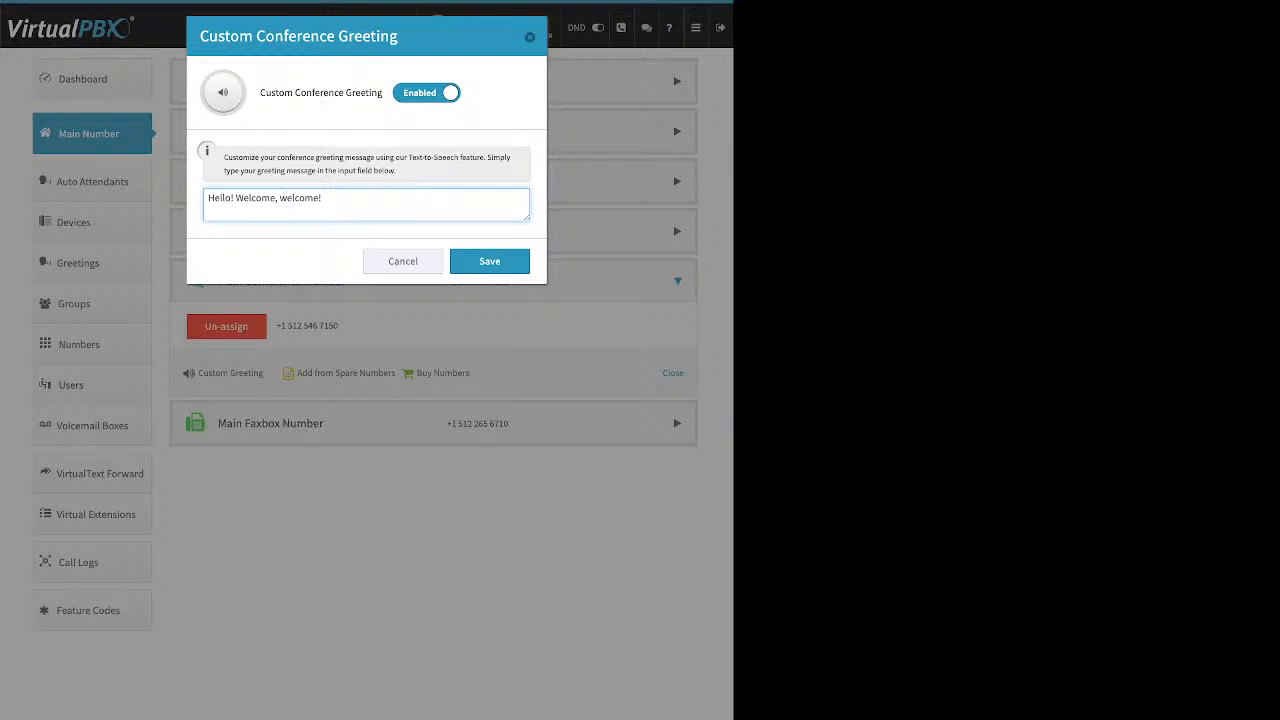
click(427, 93)
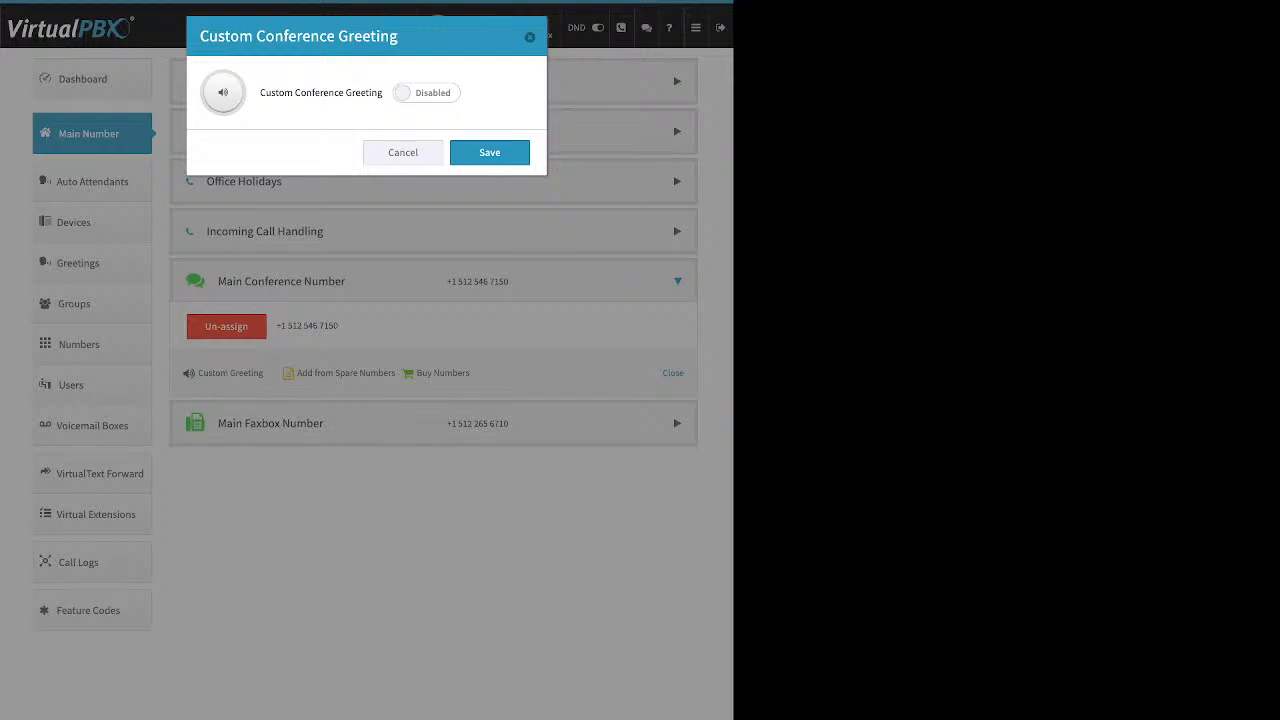
click(530, 37)
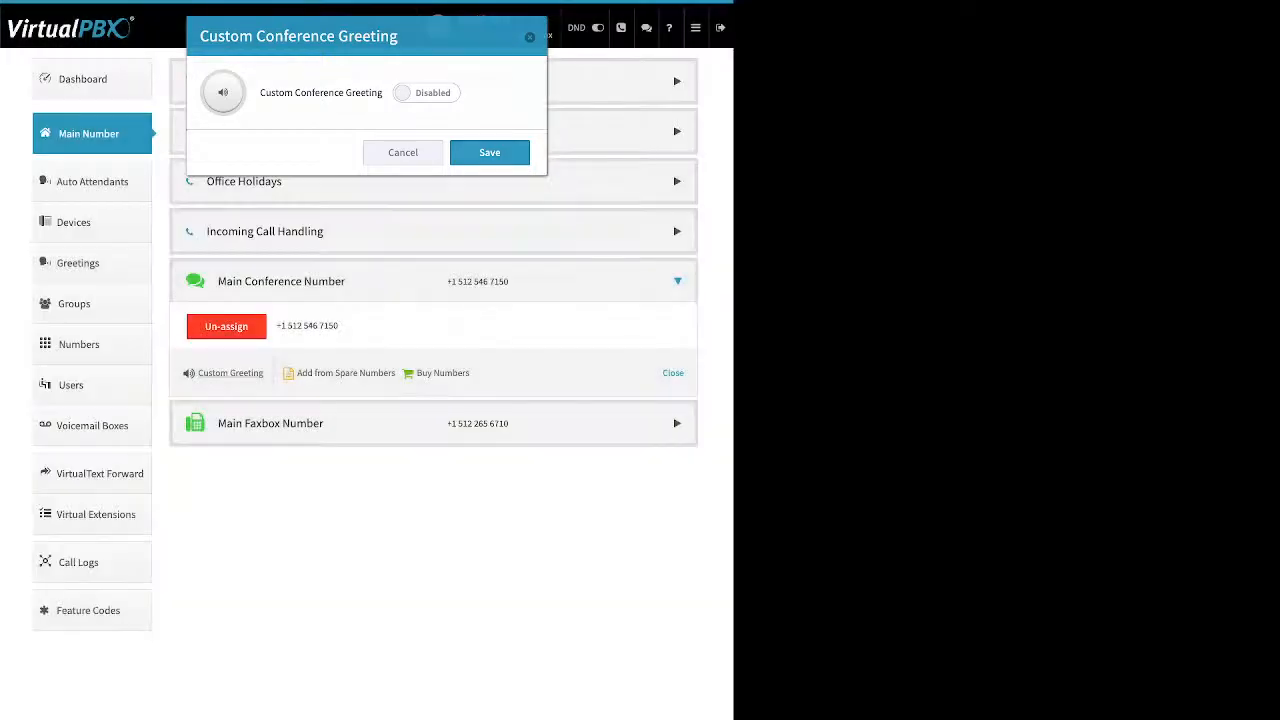
click(677, 423)
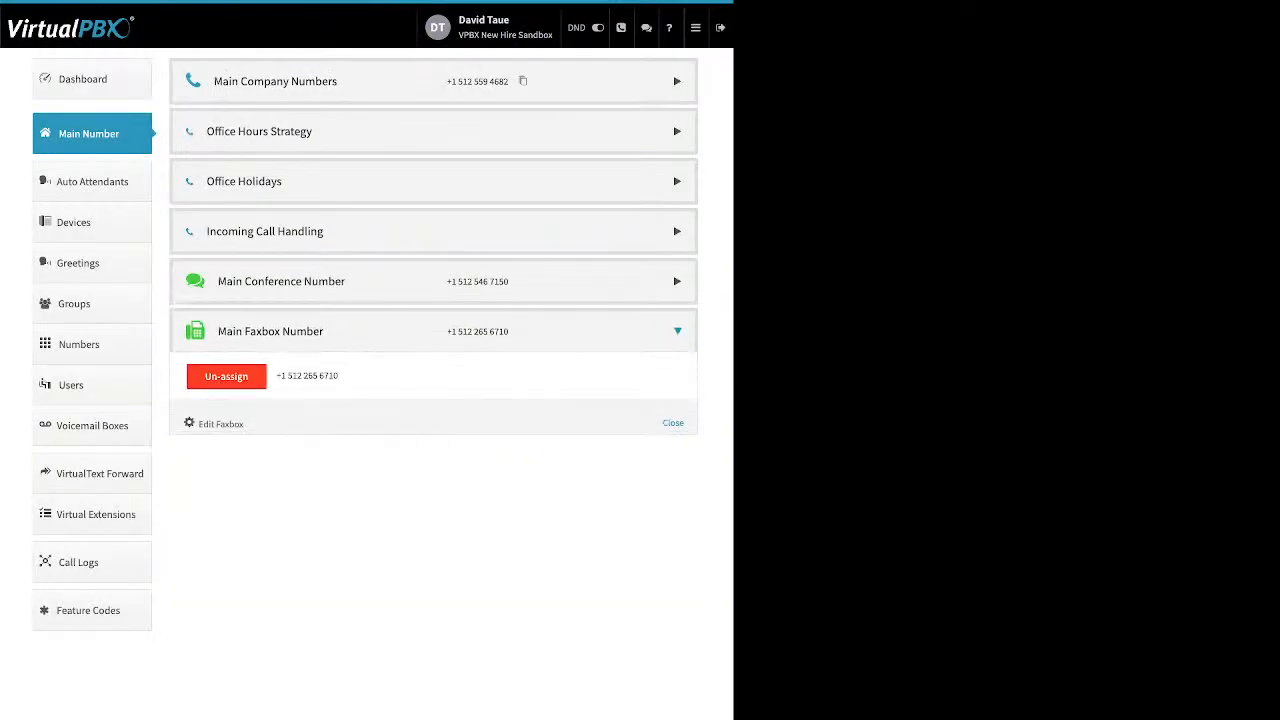
Step: Review the Main Faxbox's notification email, email permissions and fax-by-email domain, then close unsaved
drag(339, 376, 288, 376)
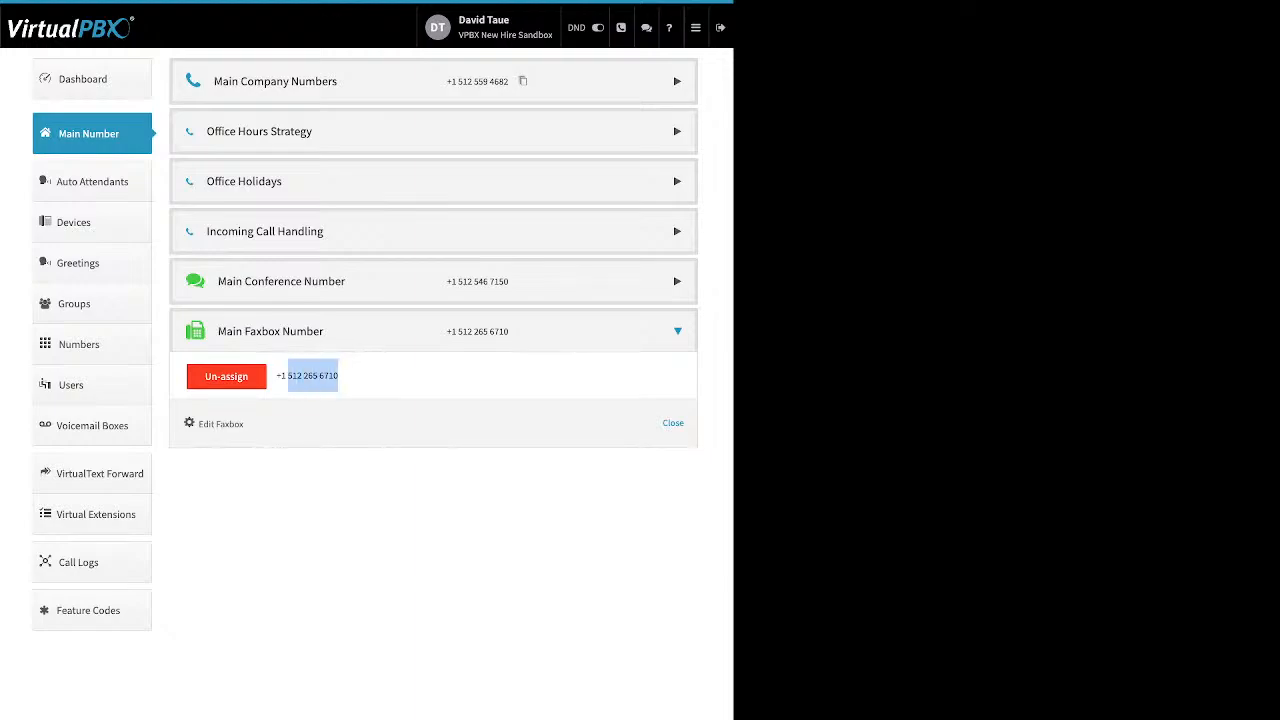
drag(244, 424, 198, 424)
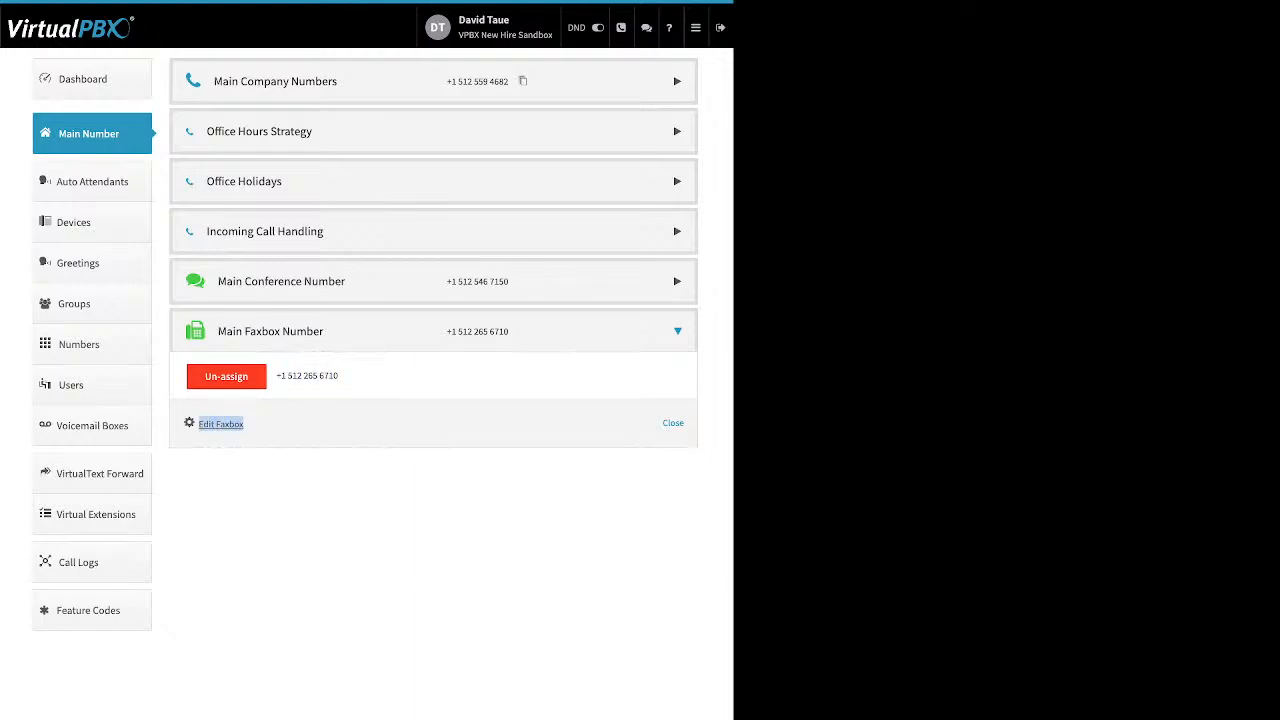
click(220, 424)
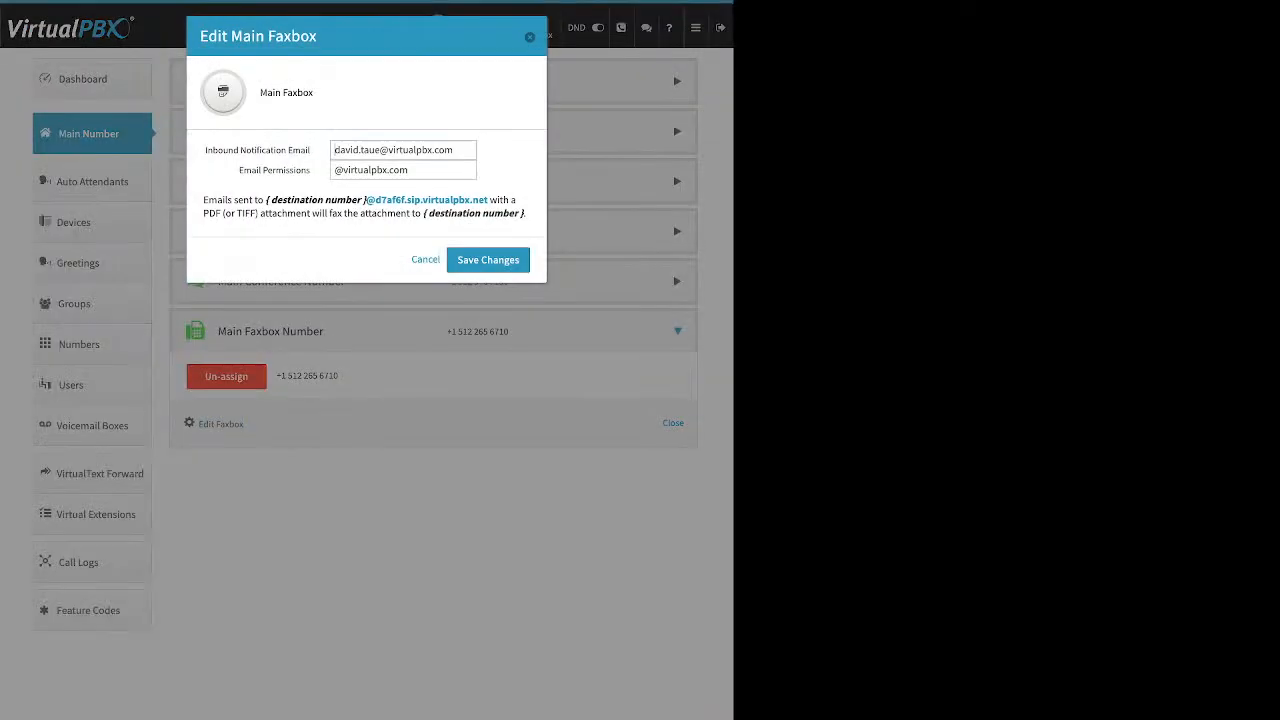
drag(205, 150, 305, 150)
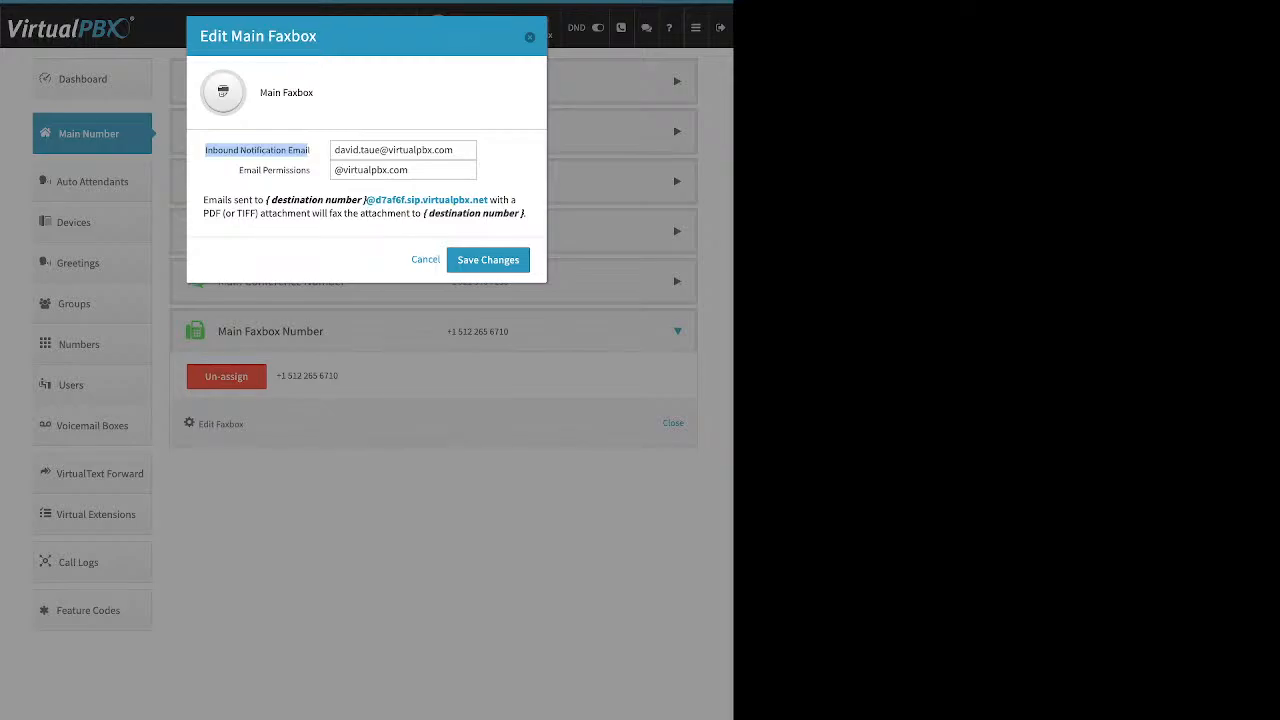
drag(239, 170, 309, 170)
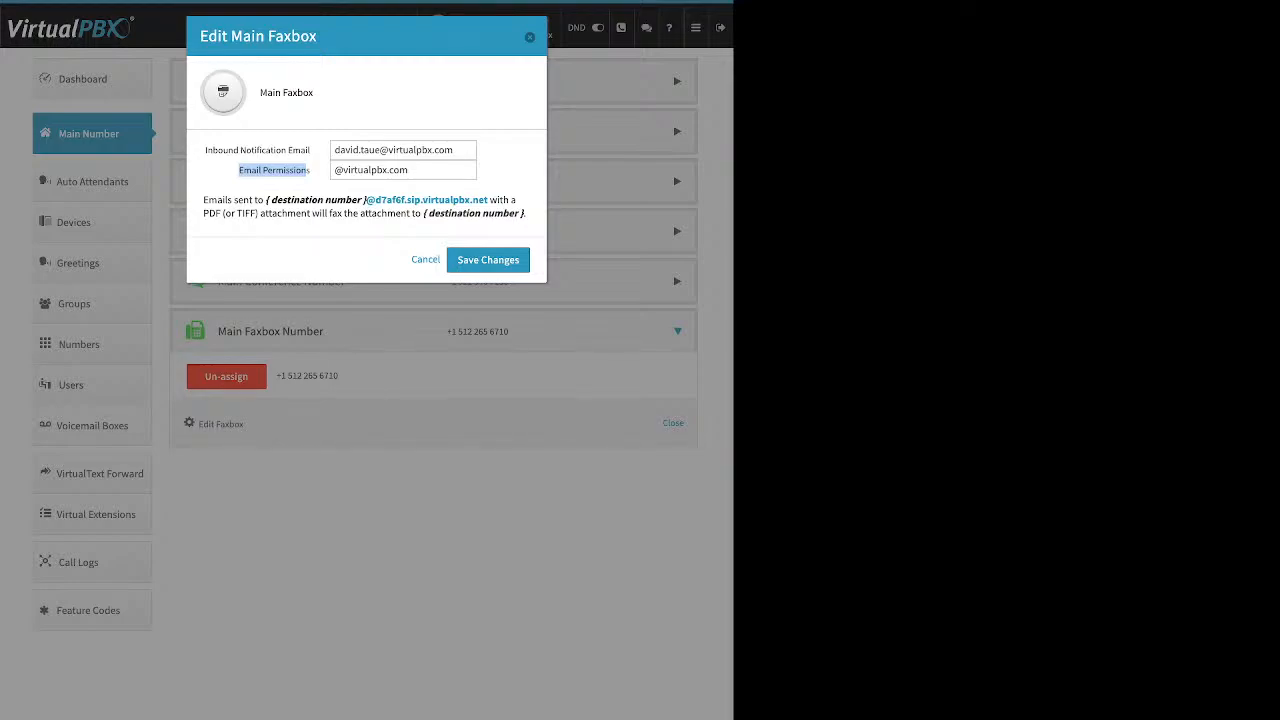
drag(364, 200, 472, 200)
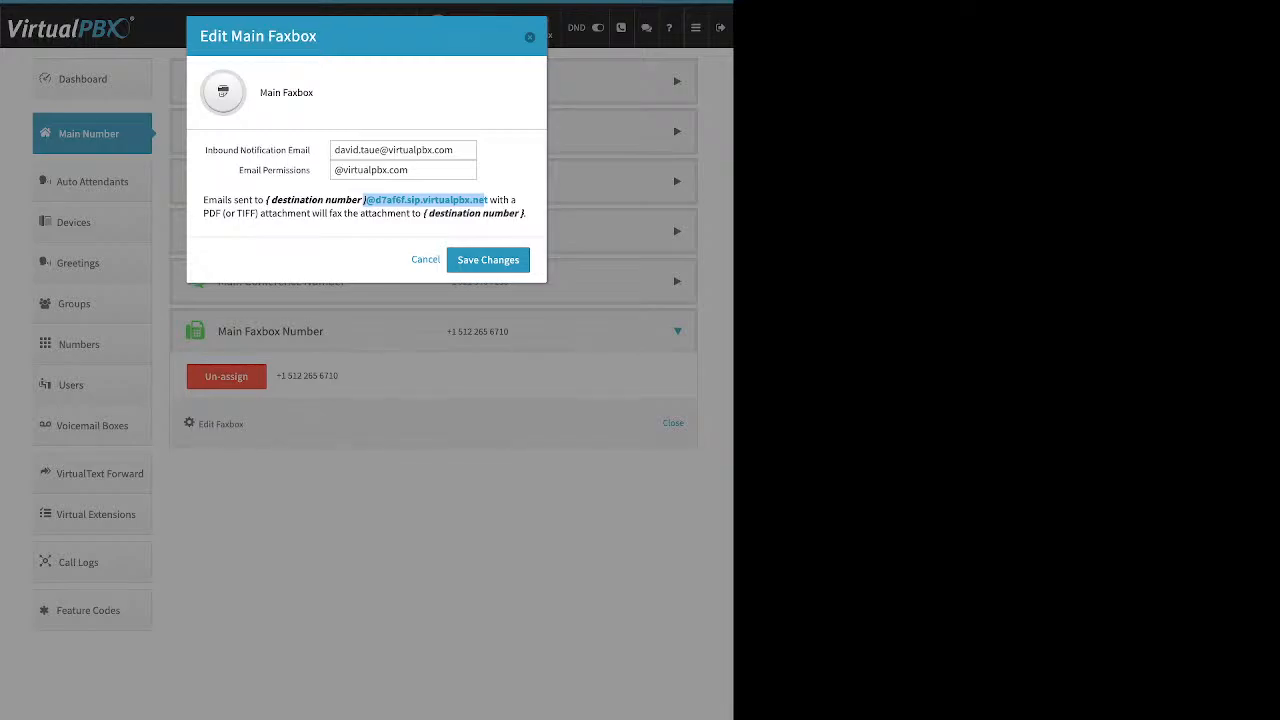
key(Escape)
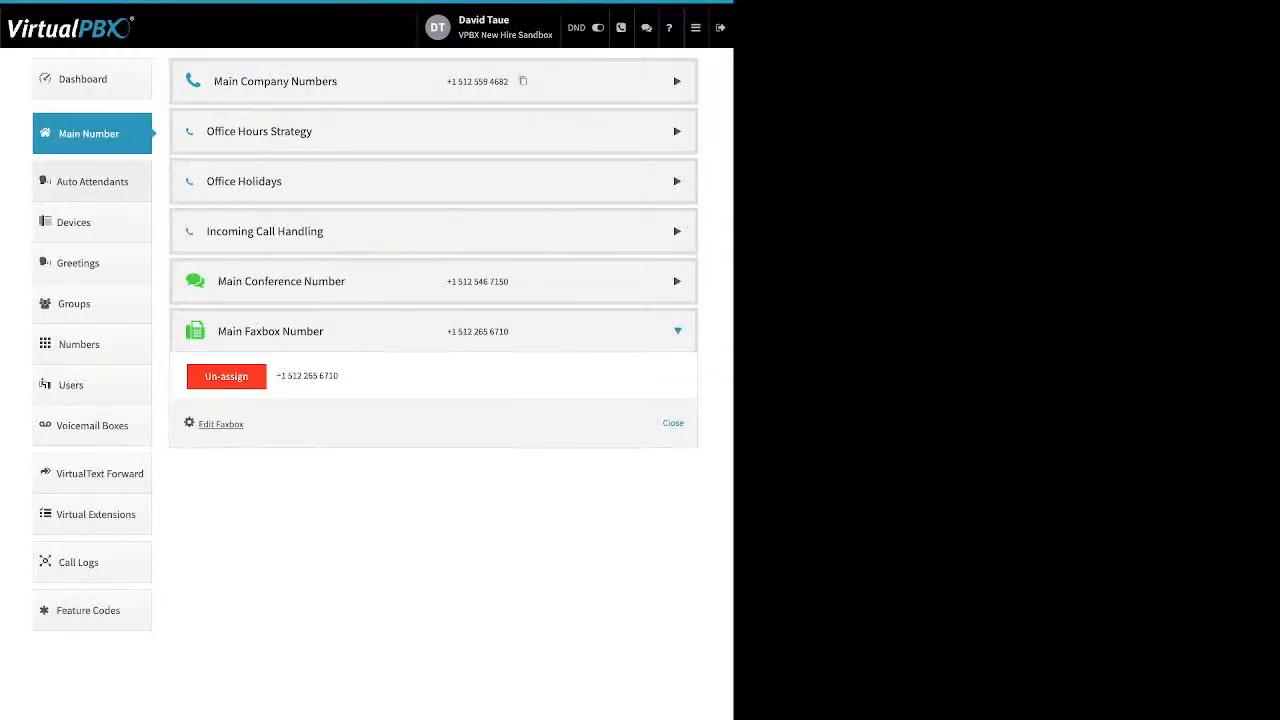
Step: Open Auto Attendants and start creating a new attendant at extension 1004
click(92, 181)
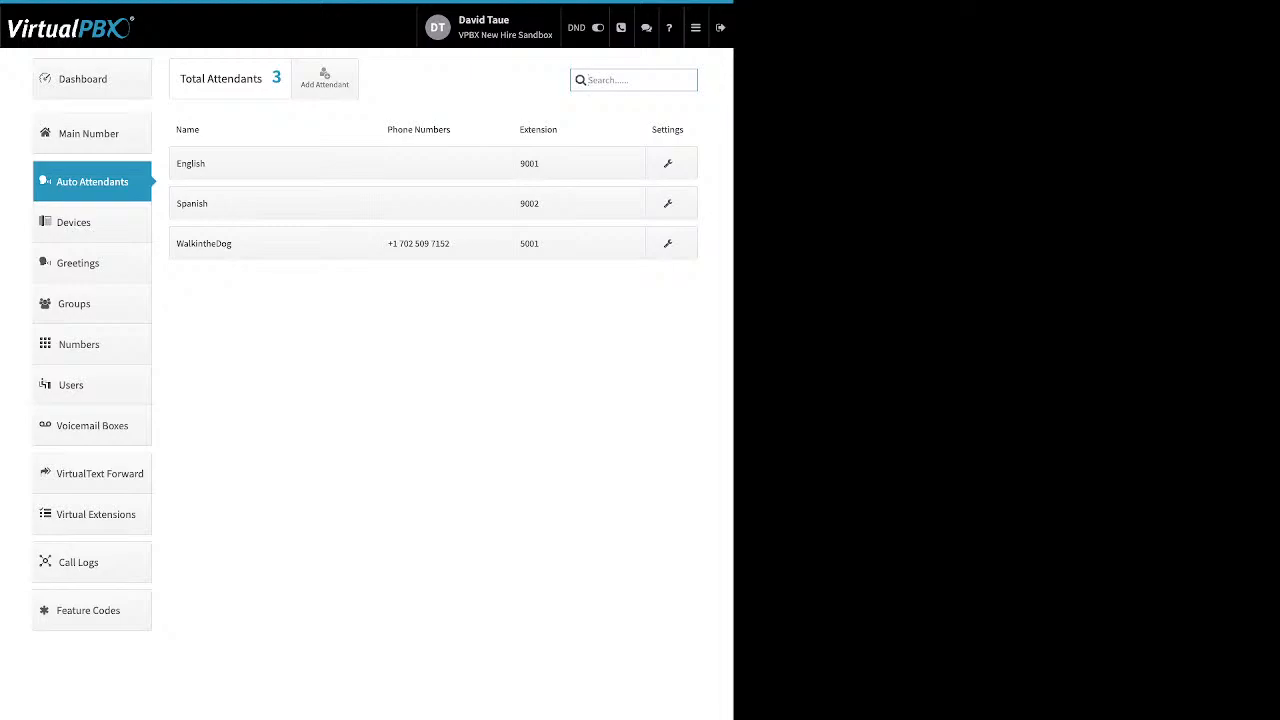
click(324, 78)
drag(177, 76, 248, 76)
drag(383, 76, 557, 76)
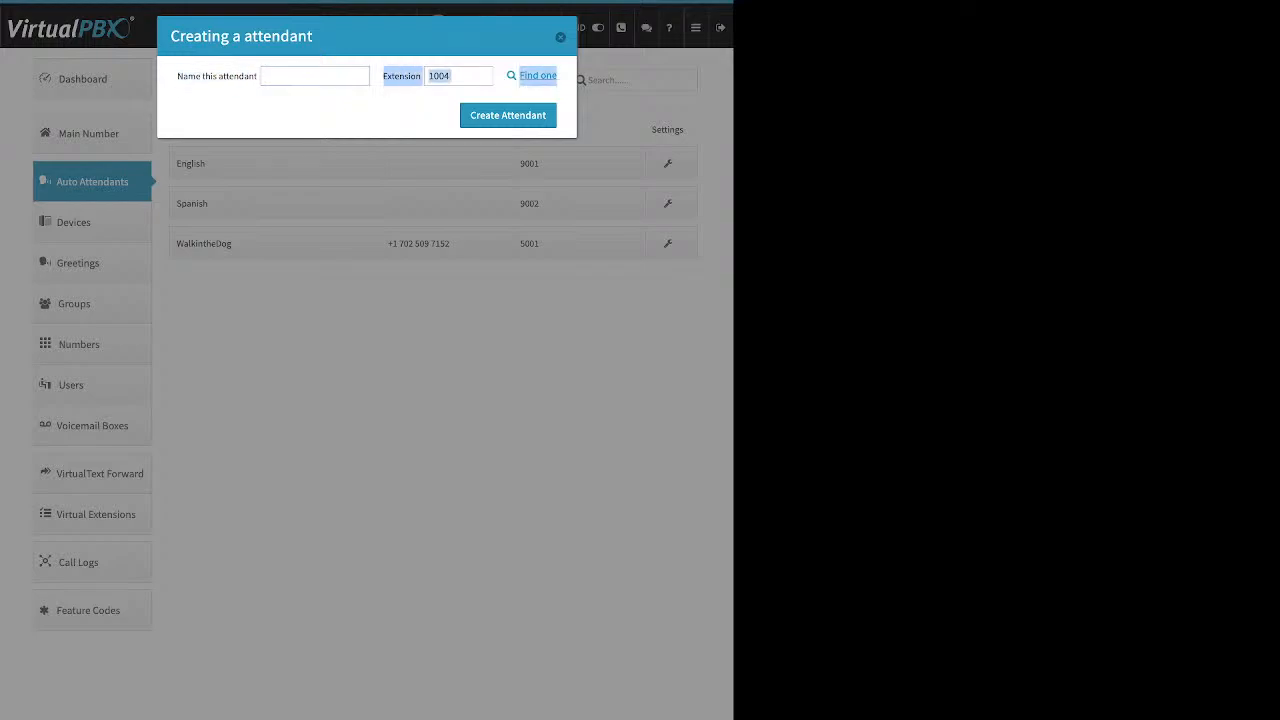
click(560, 37)
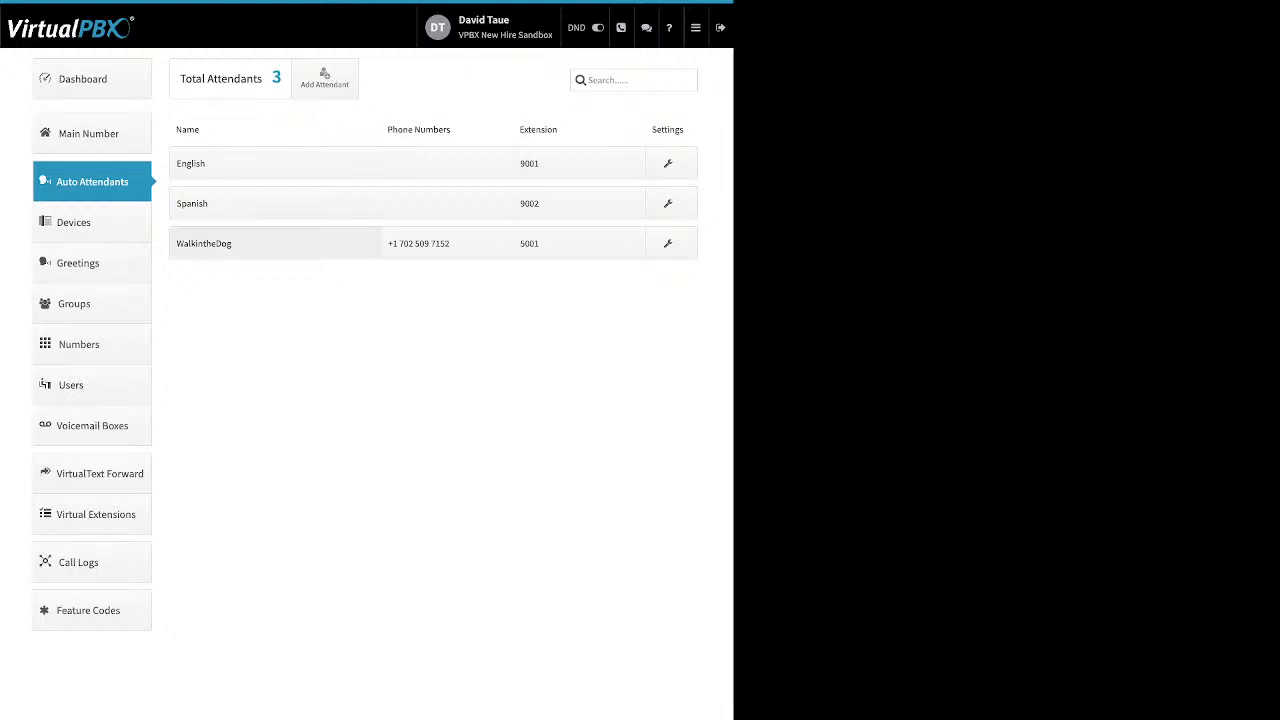
click(230, 243)
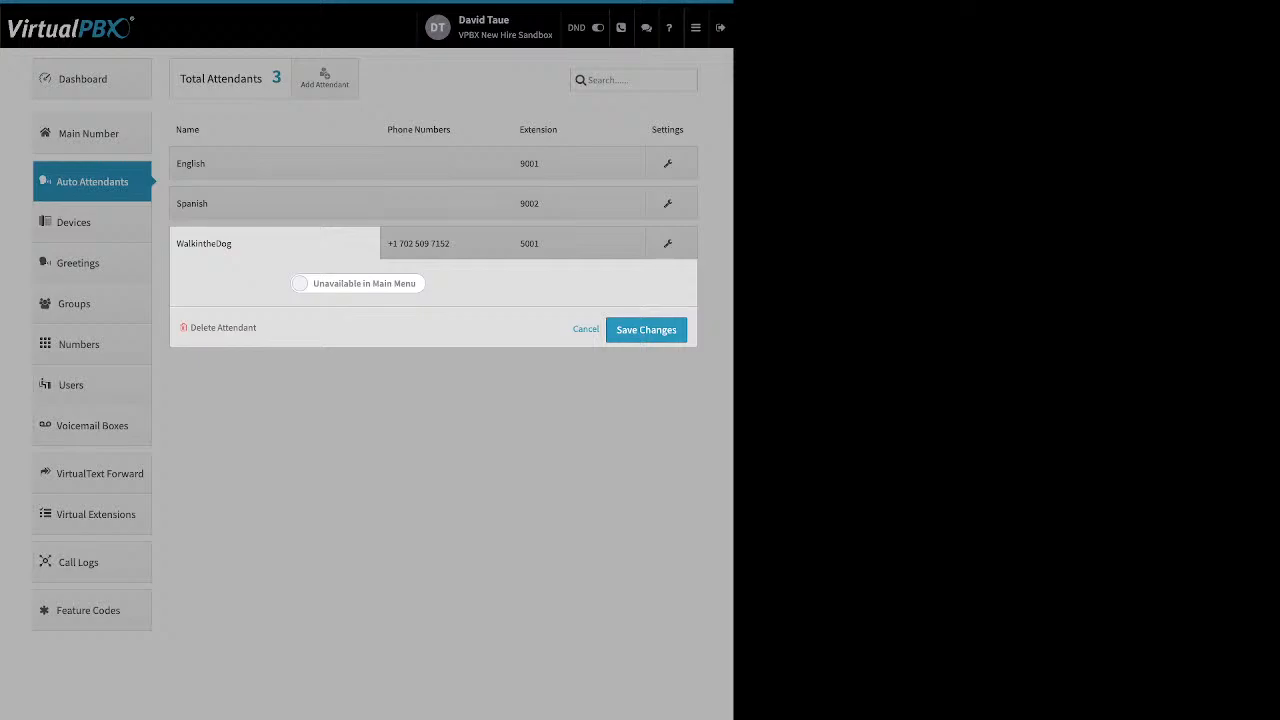
click(358, 284)
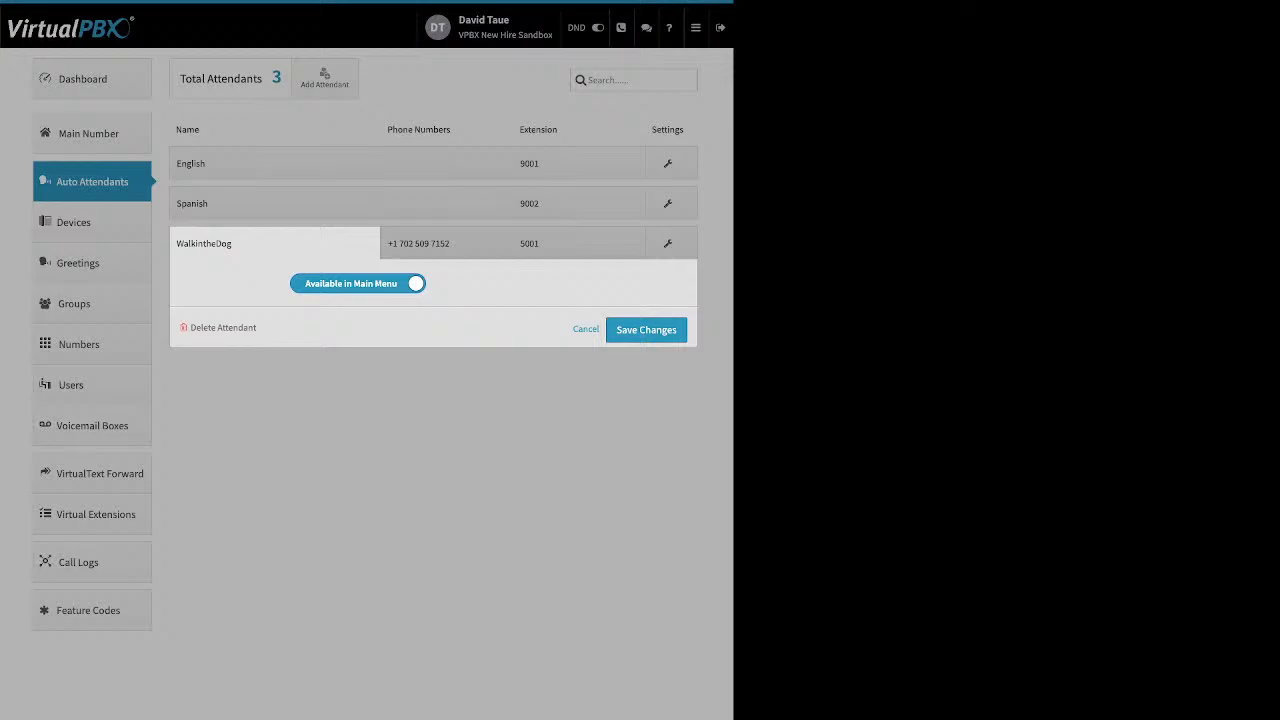
click(358, 284)
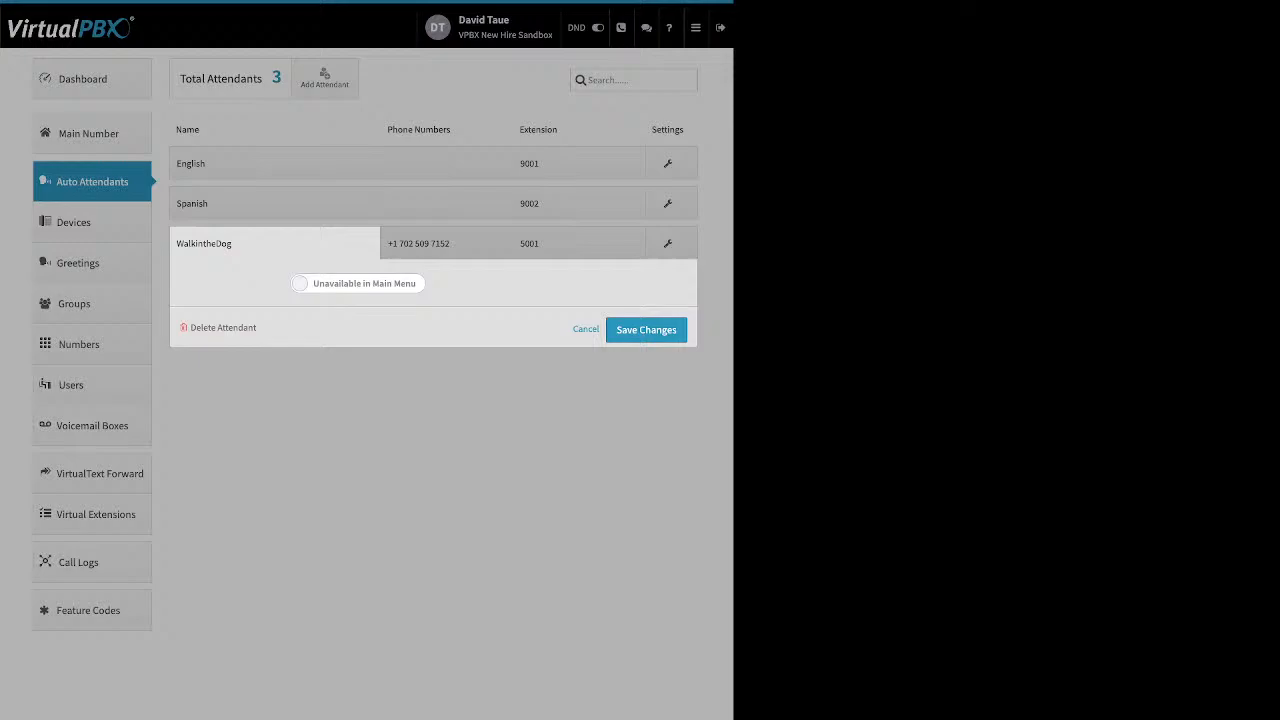
click(586, 329)
click(446, 244)
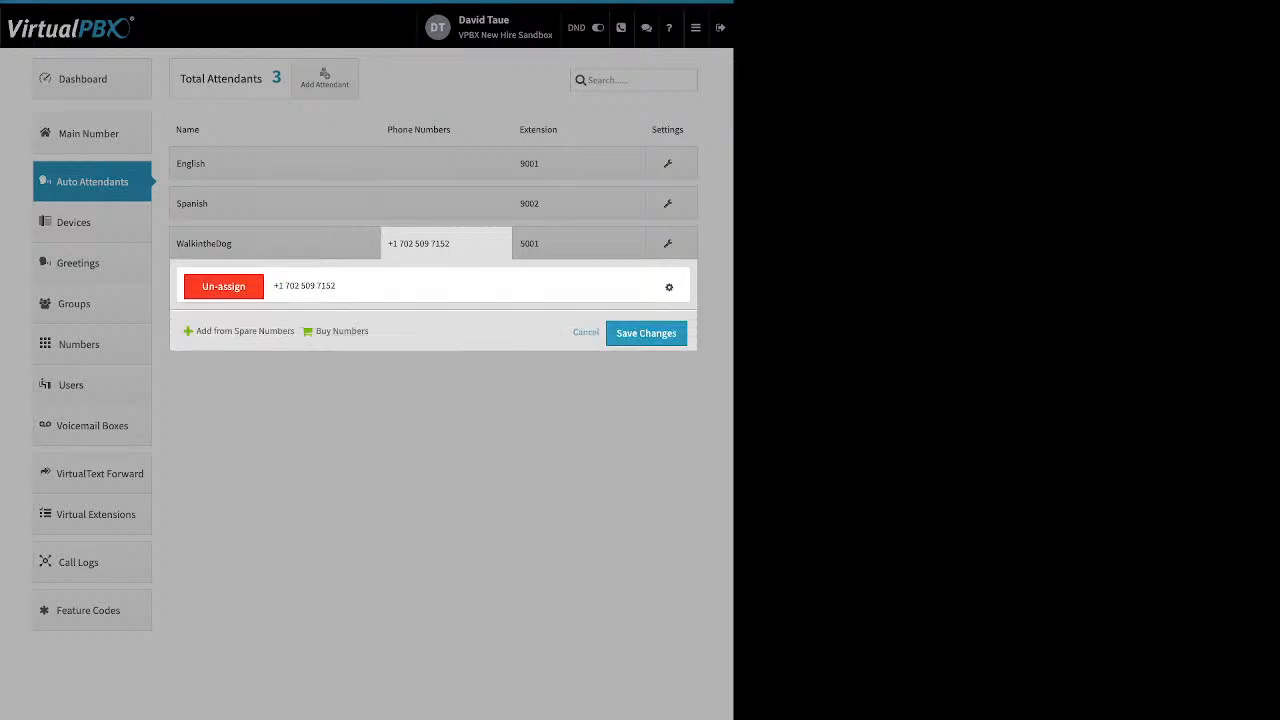
drag(297, 331, 252, 331)
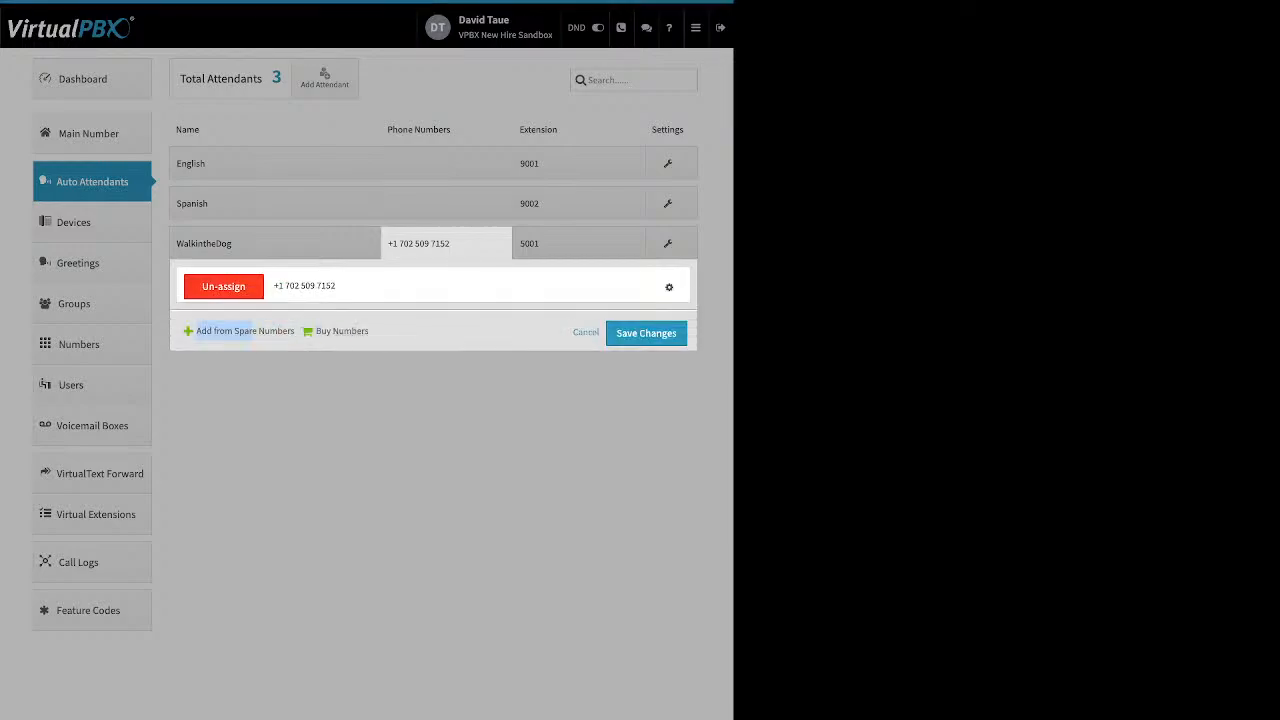
click(669, 287)
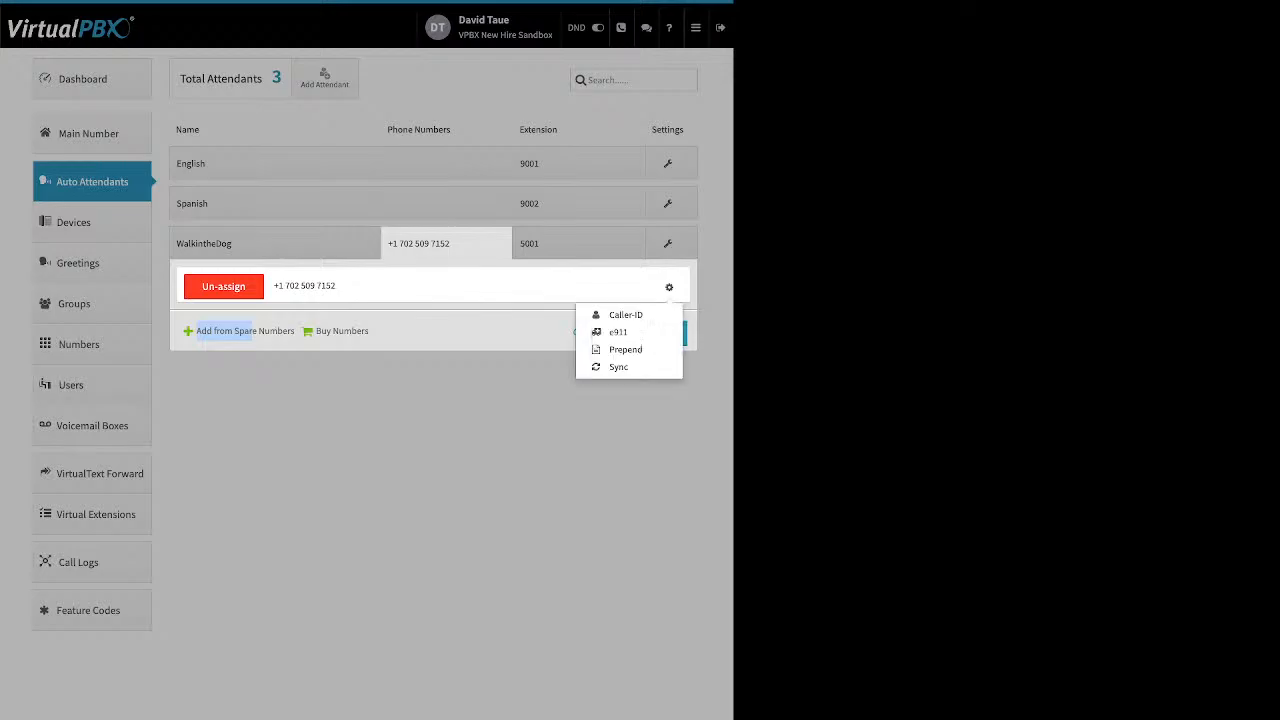
click(610, 440)
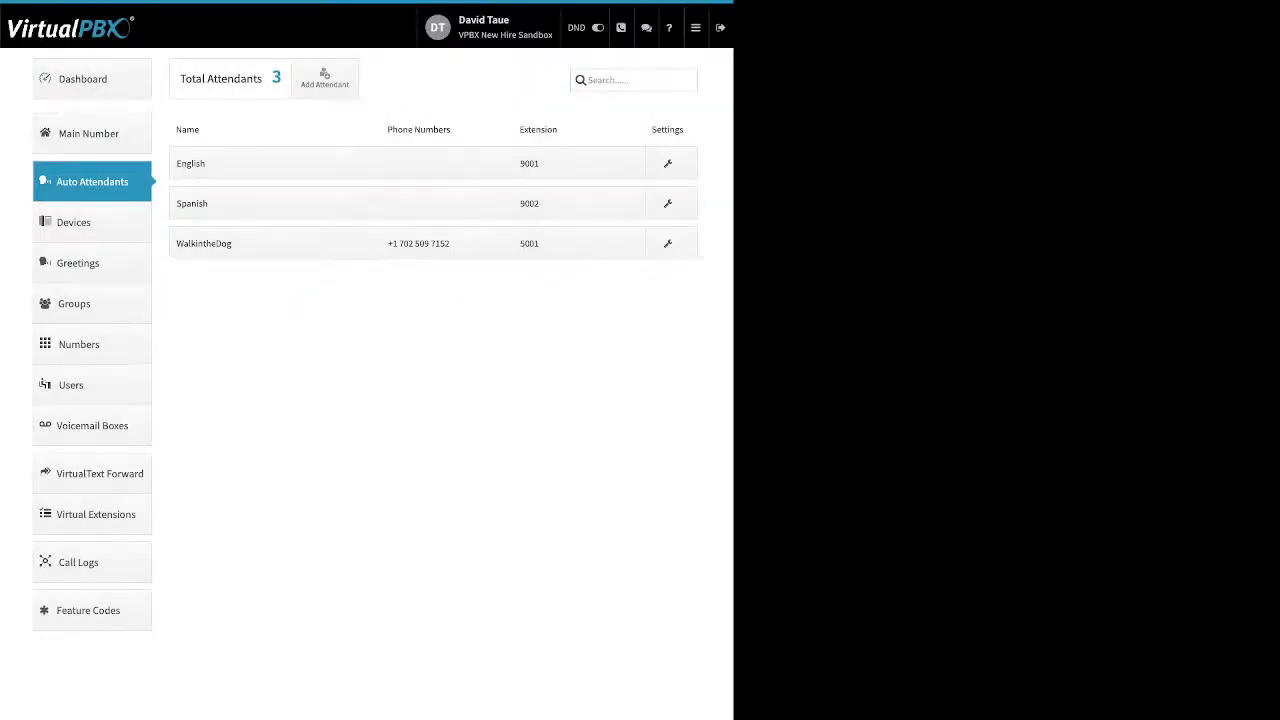
Step: Add then remove extension 1008 on WalkintheDog, save its call strategy, and go to Devices
click(578, 243)
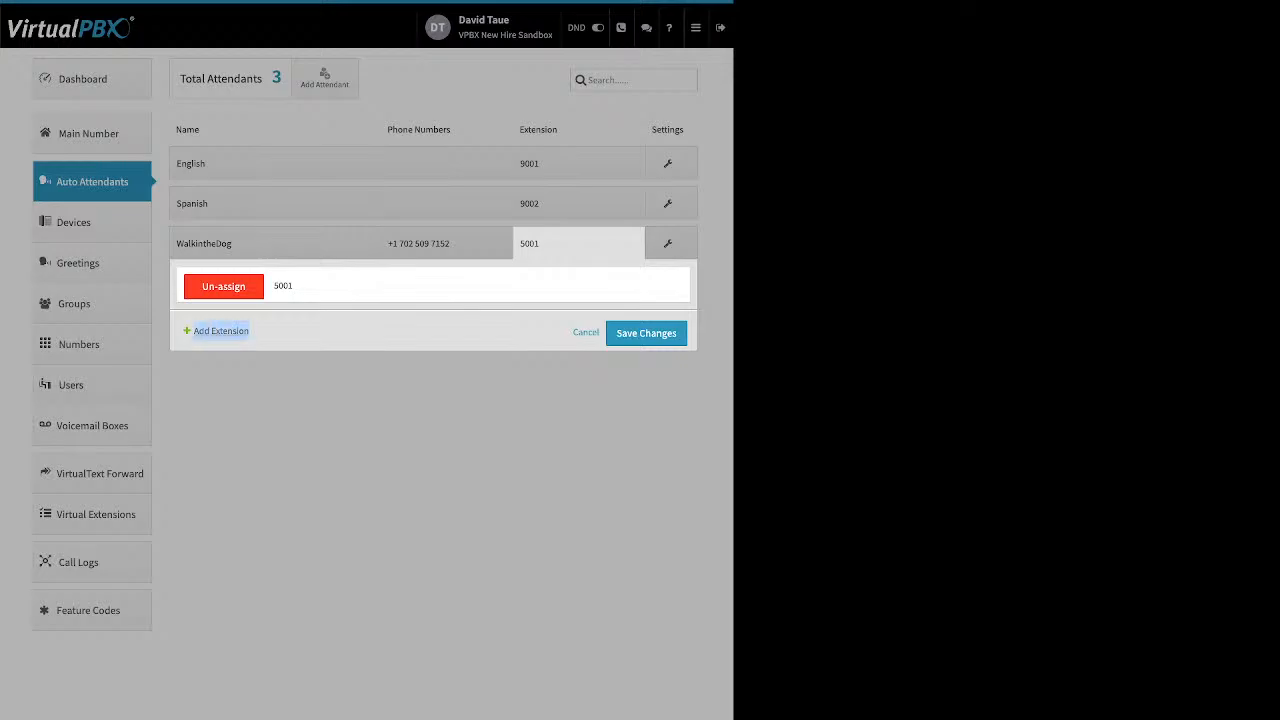
click(221, 330)
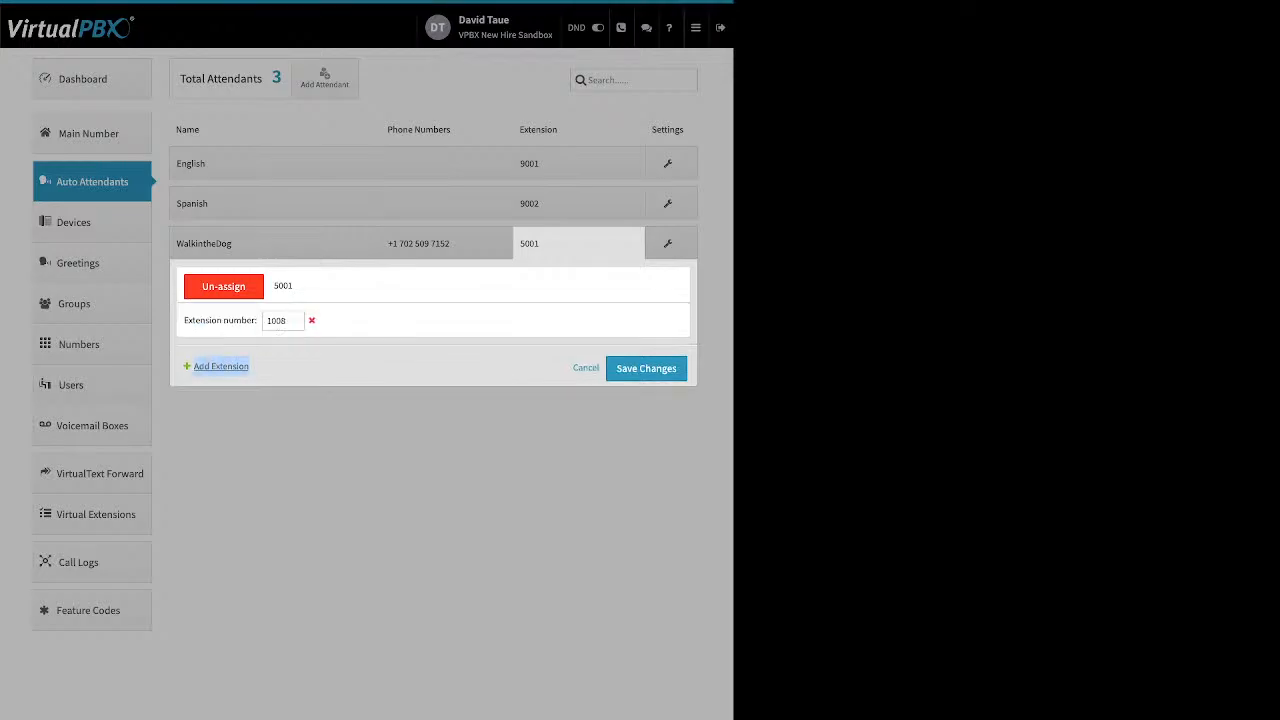
click(312, 321)
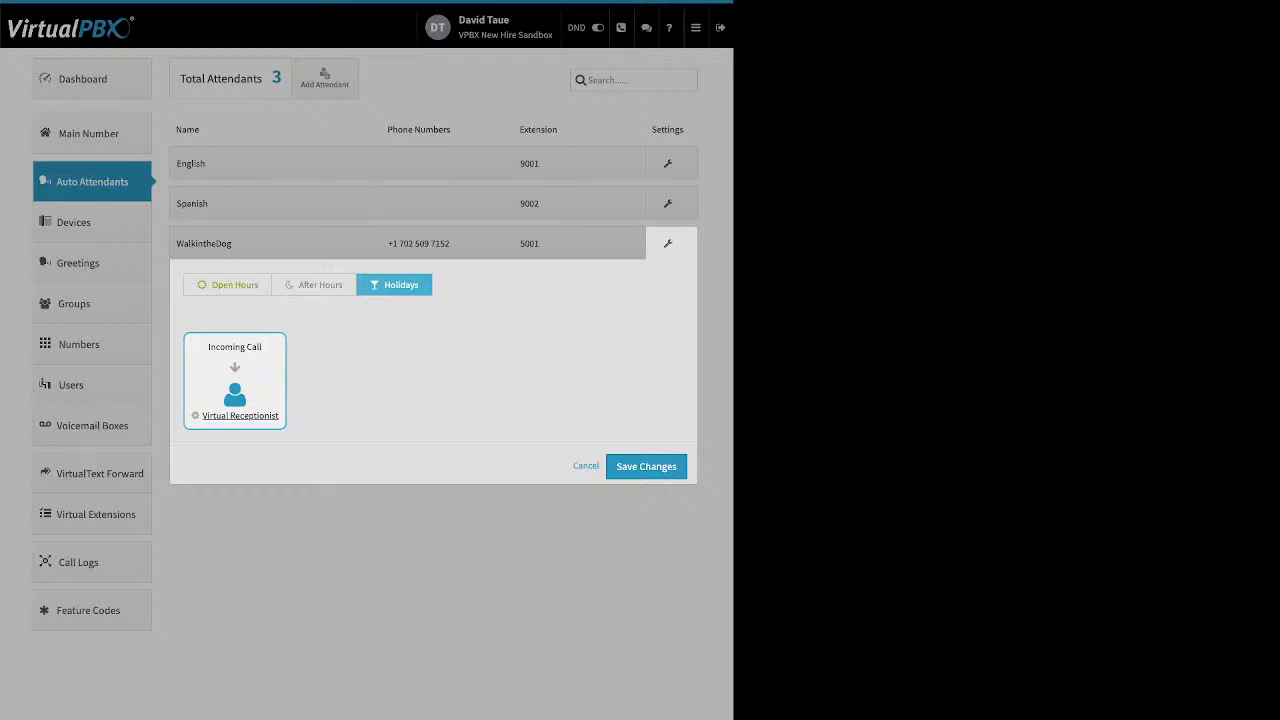
click(228, 285)
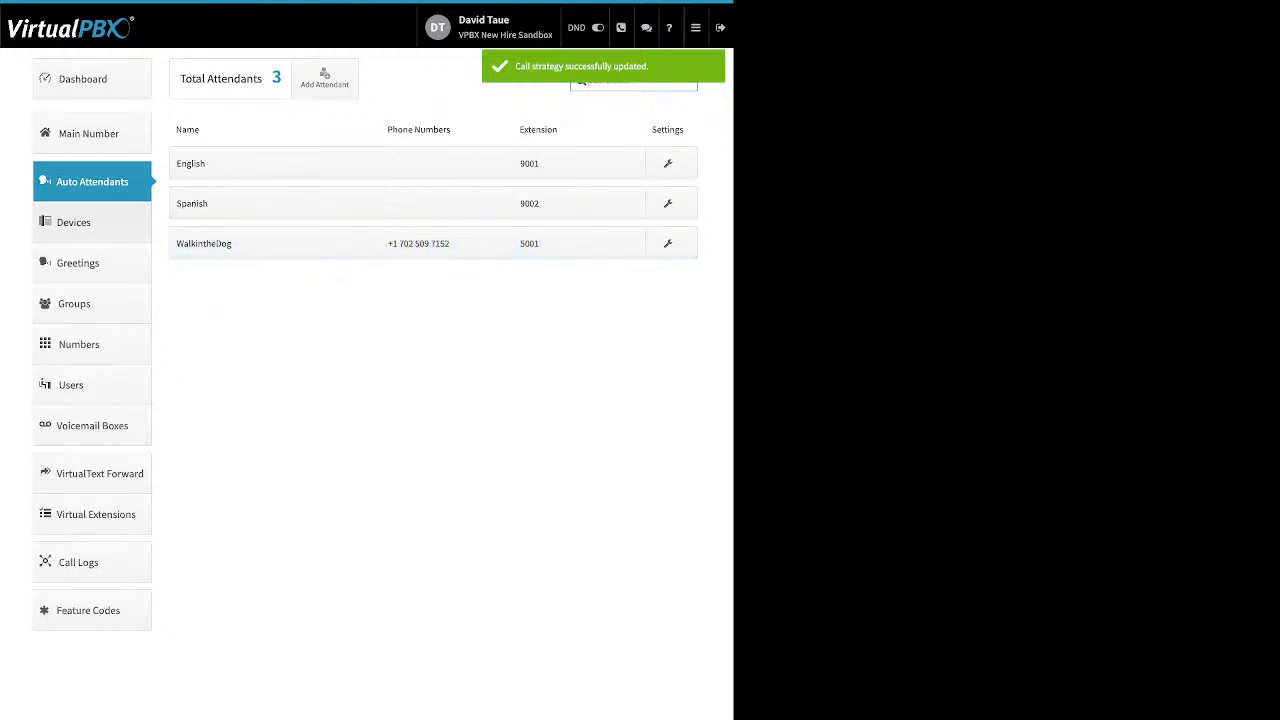
click(74, 223)
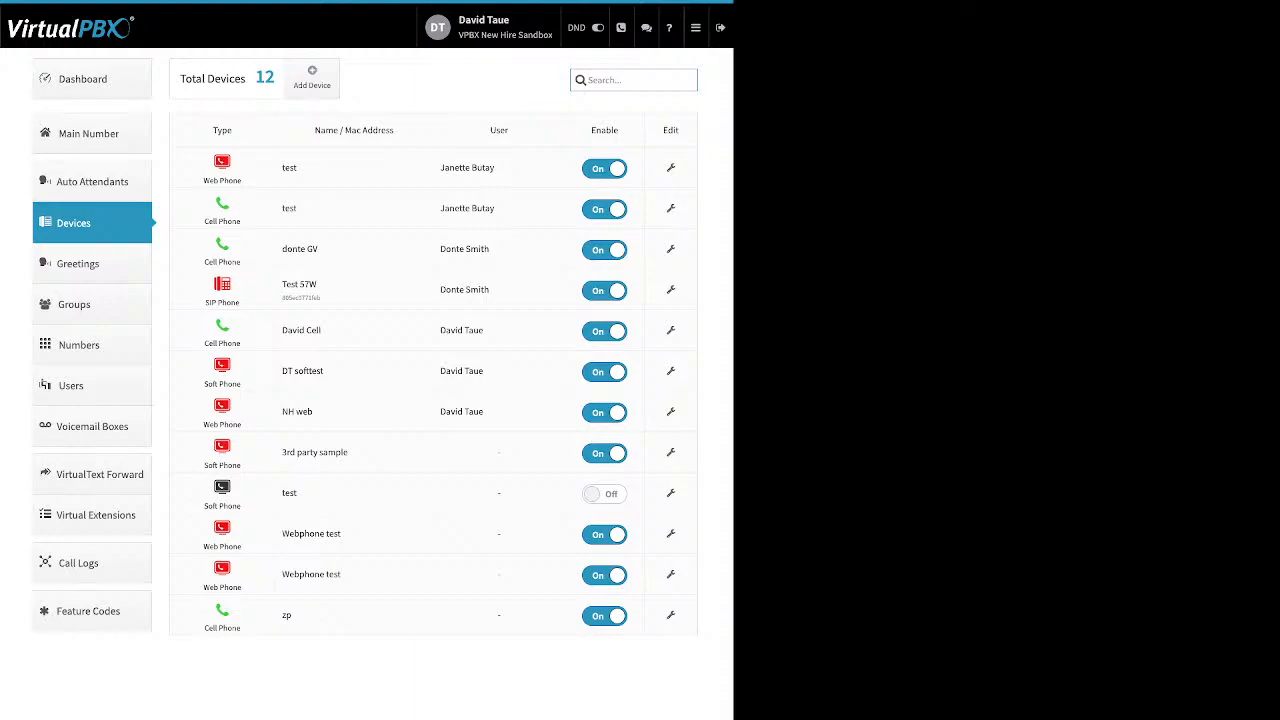
double_click(604, 130)
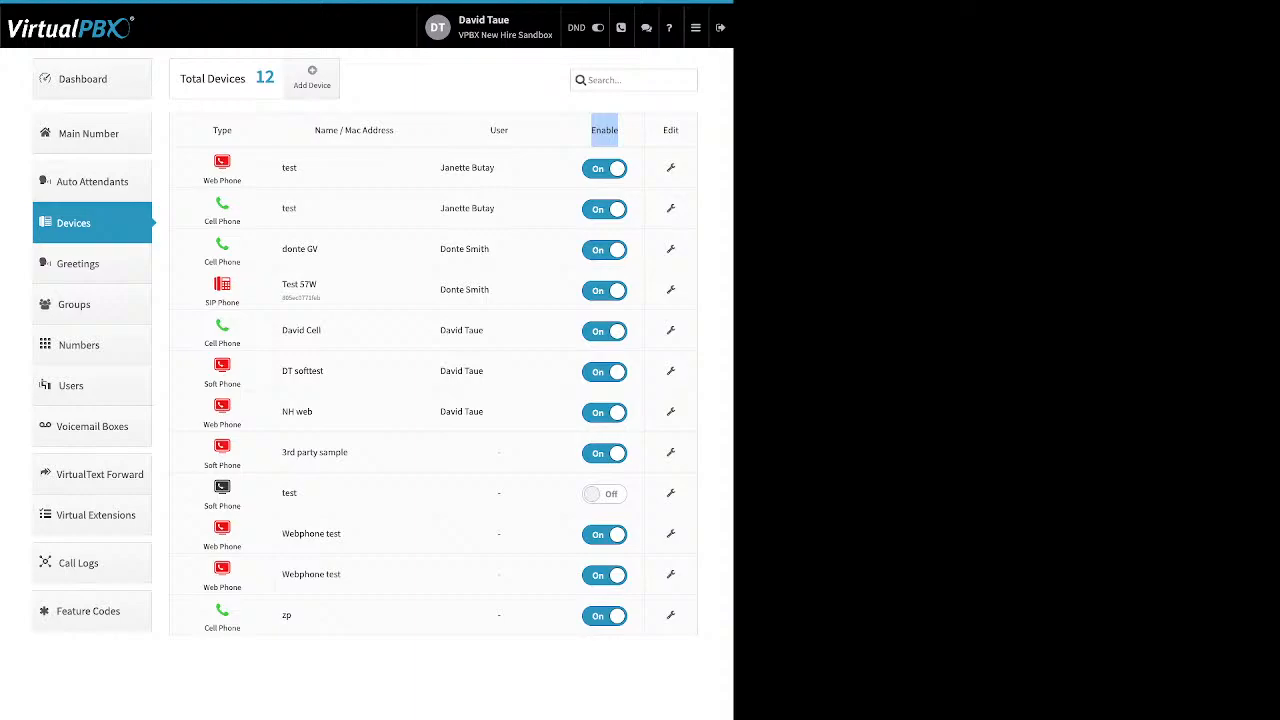
Step: Review Test 57W's Advanced Audio codecs and Emergency Caller-ID settings, then close its dialog
click(671, 290)
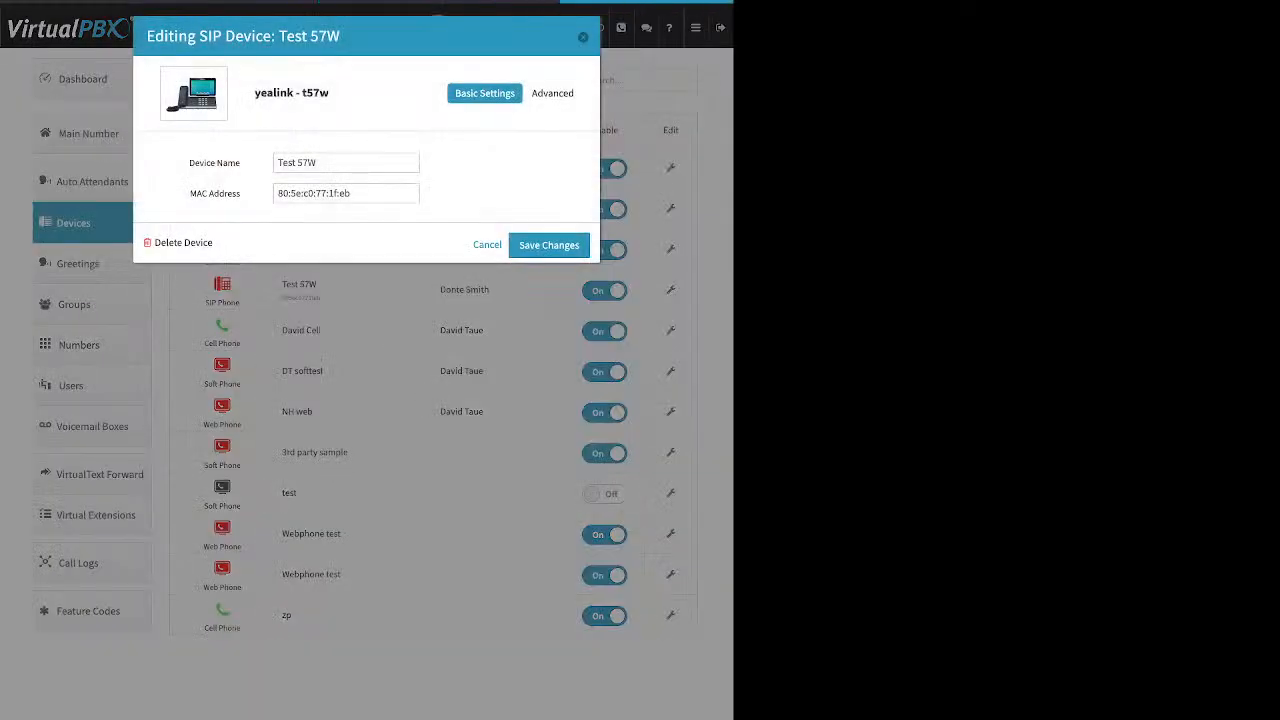
click(556, 93)
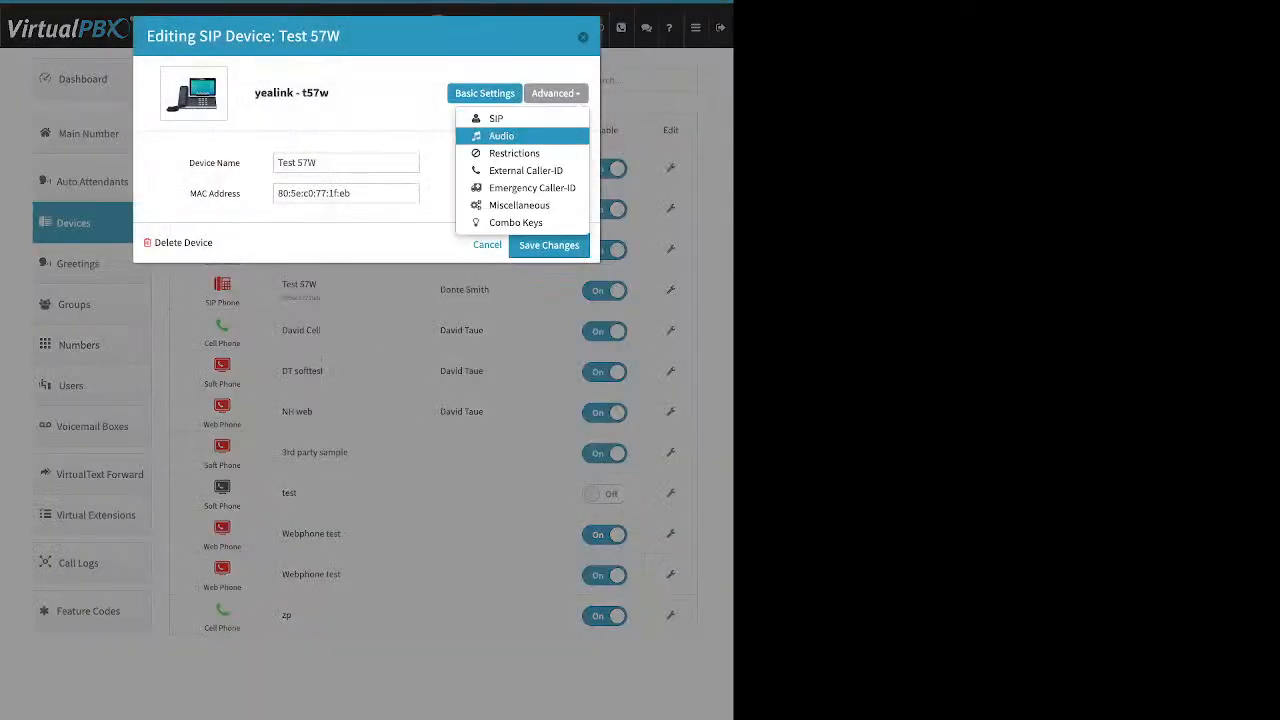
click(501, 136)
double_click(396, 218)
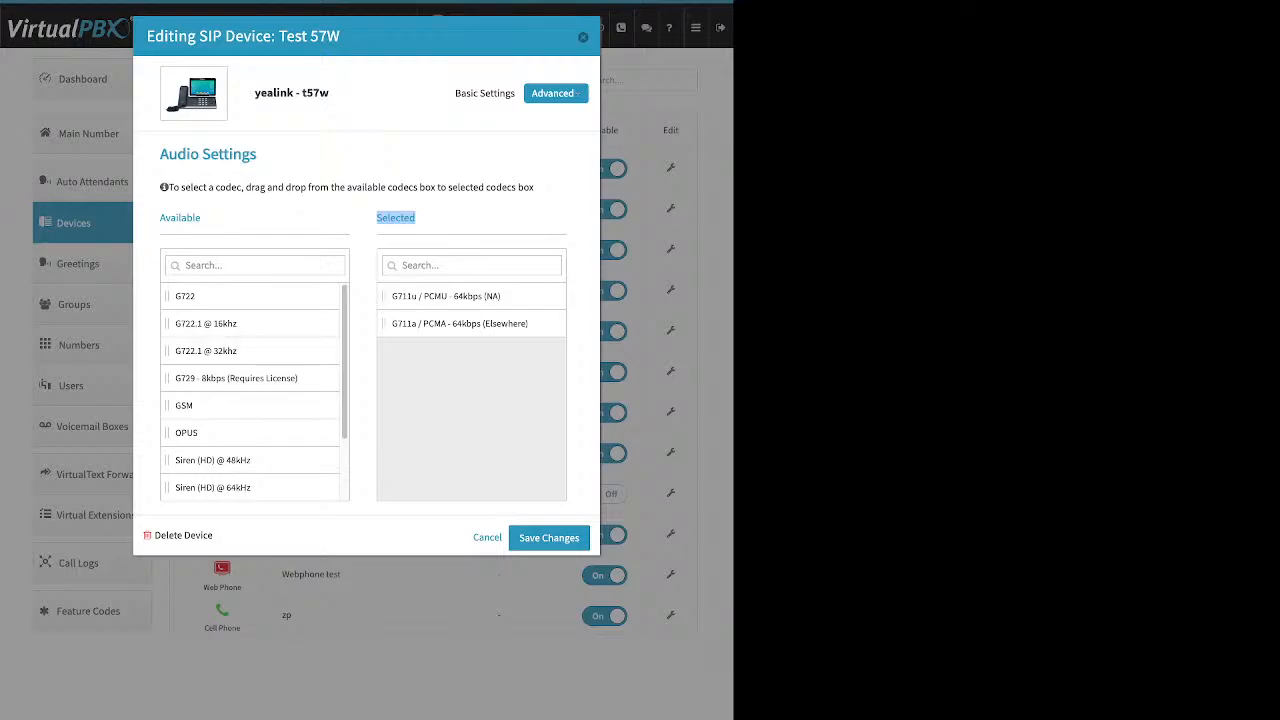
click(556, 93)
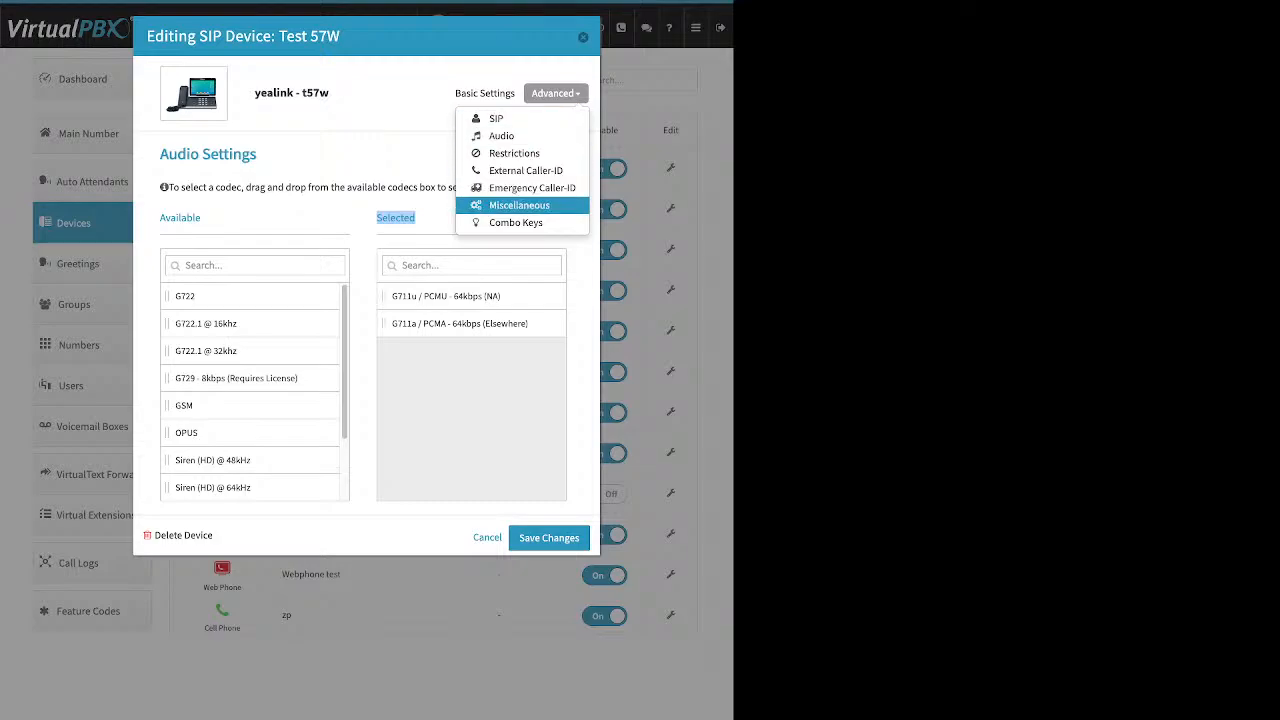
click(532, 187)
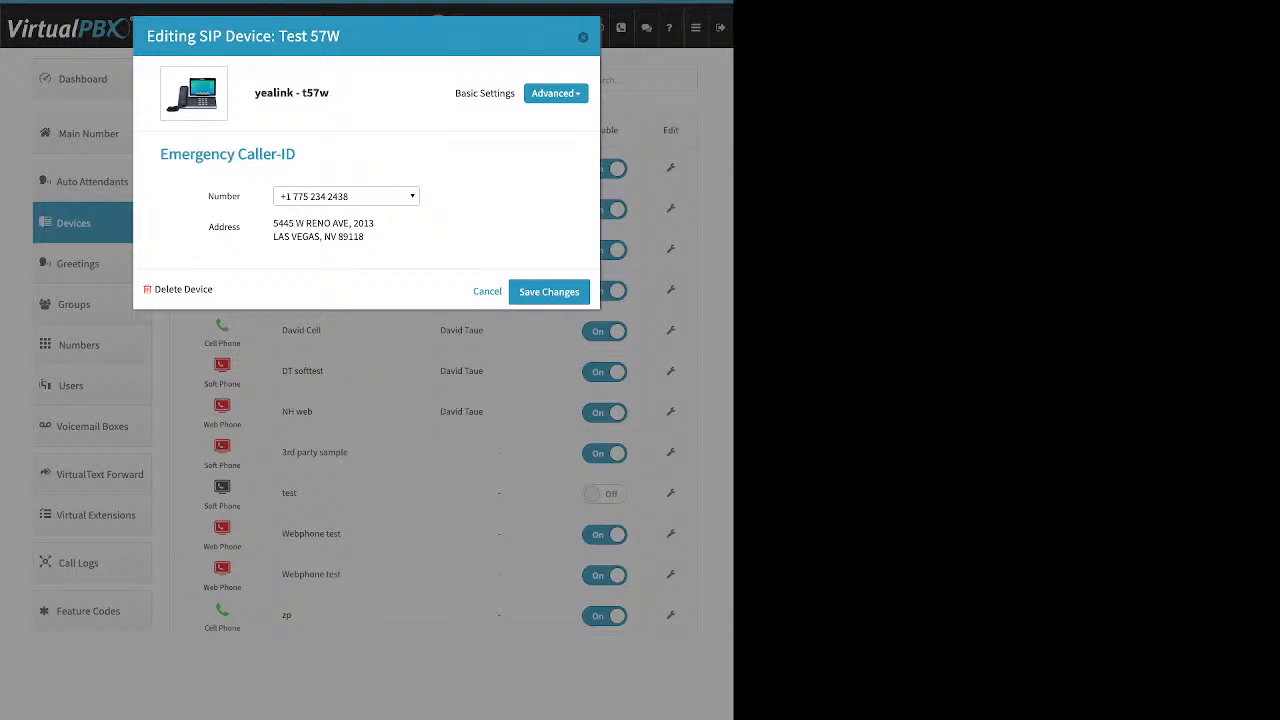
click(583, 37)
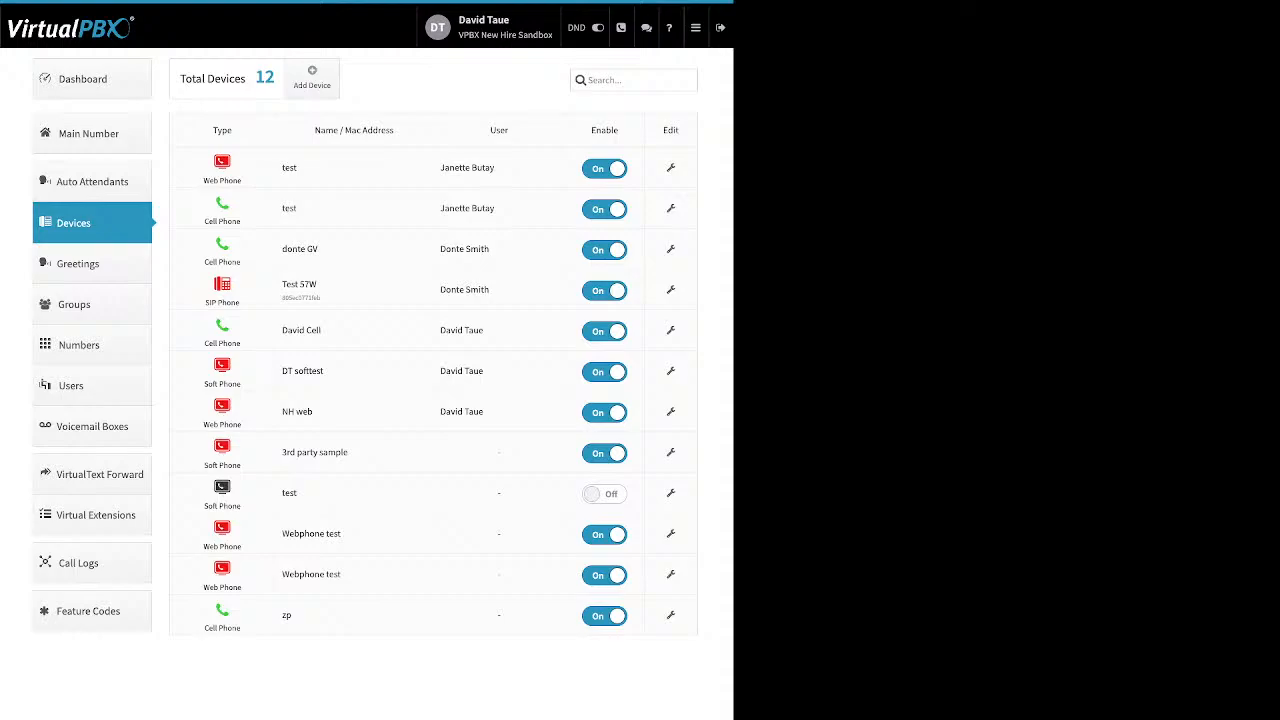
click(312, 78)
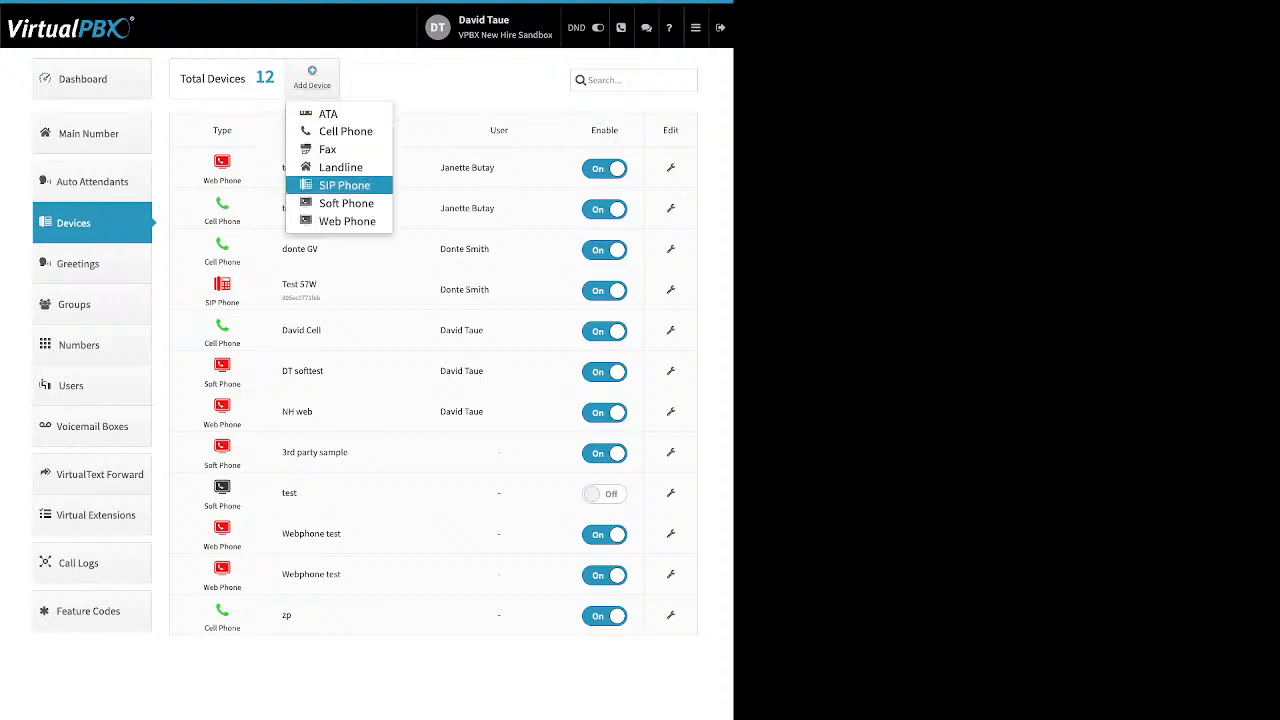
click(346, 203)
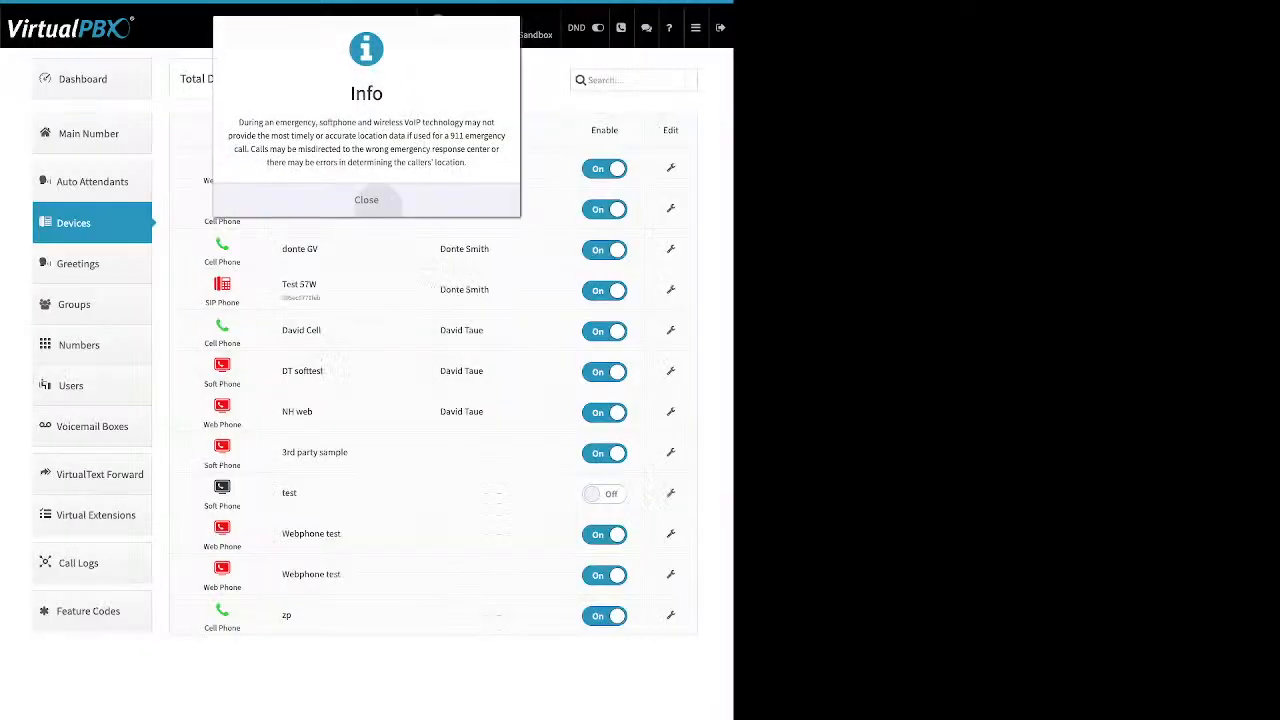
click(366, 199)
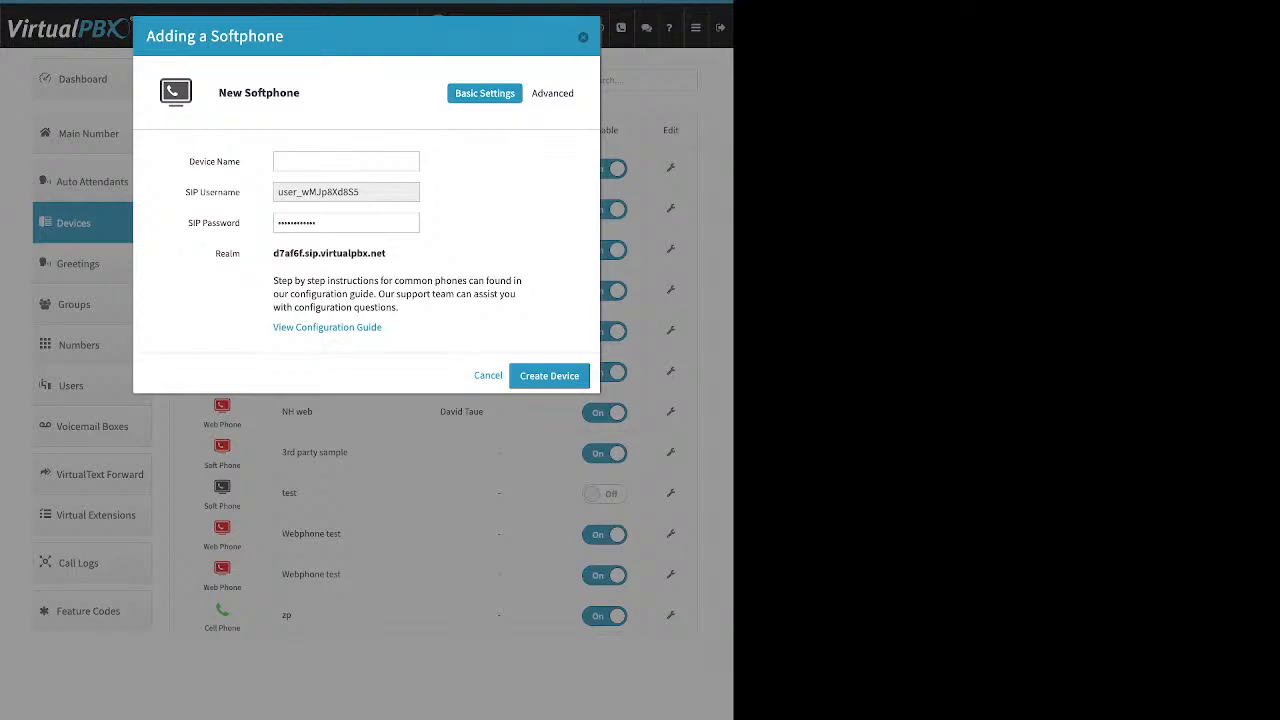
click(583, 37)
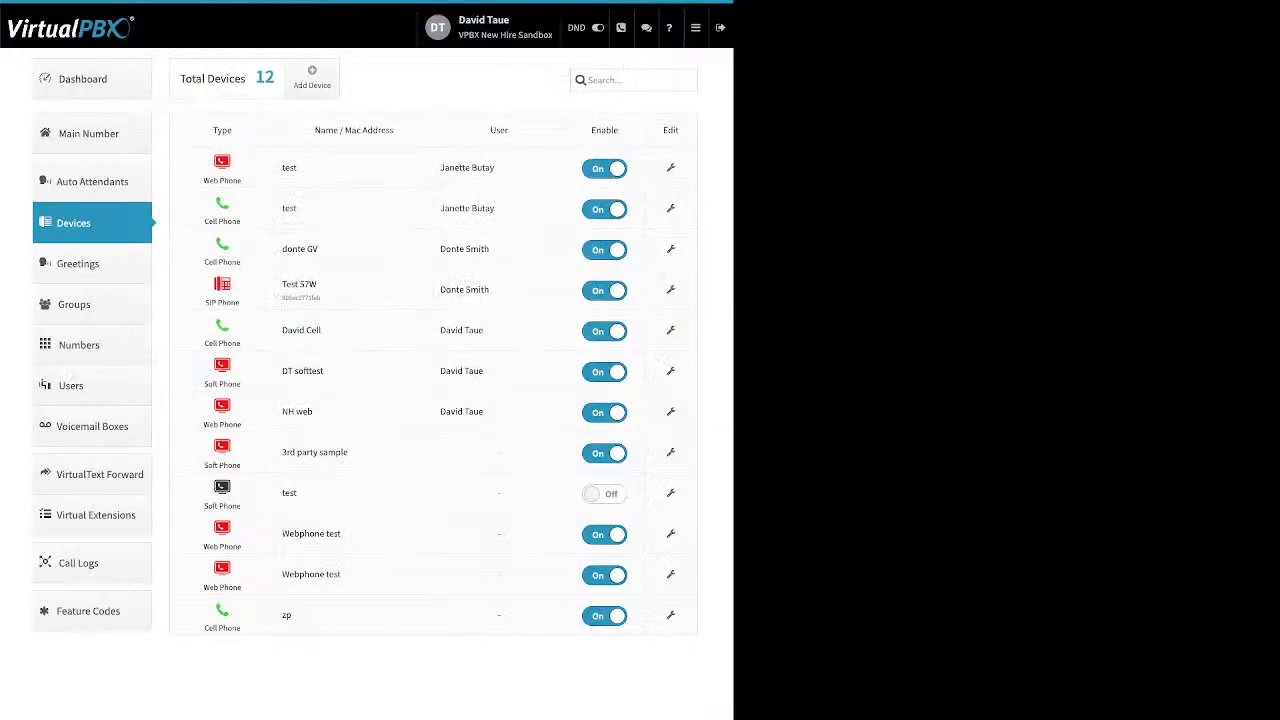
click(92, 264)
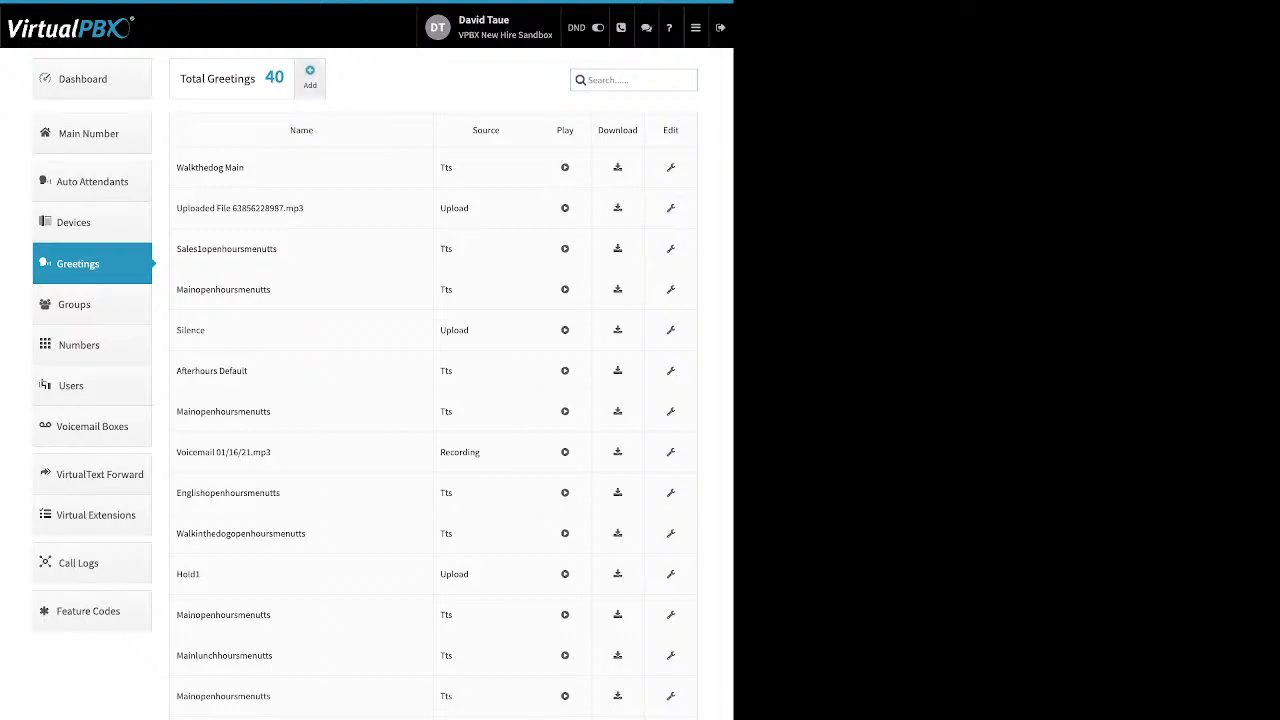
click(310, 77)
double_click(228, 154)
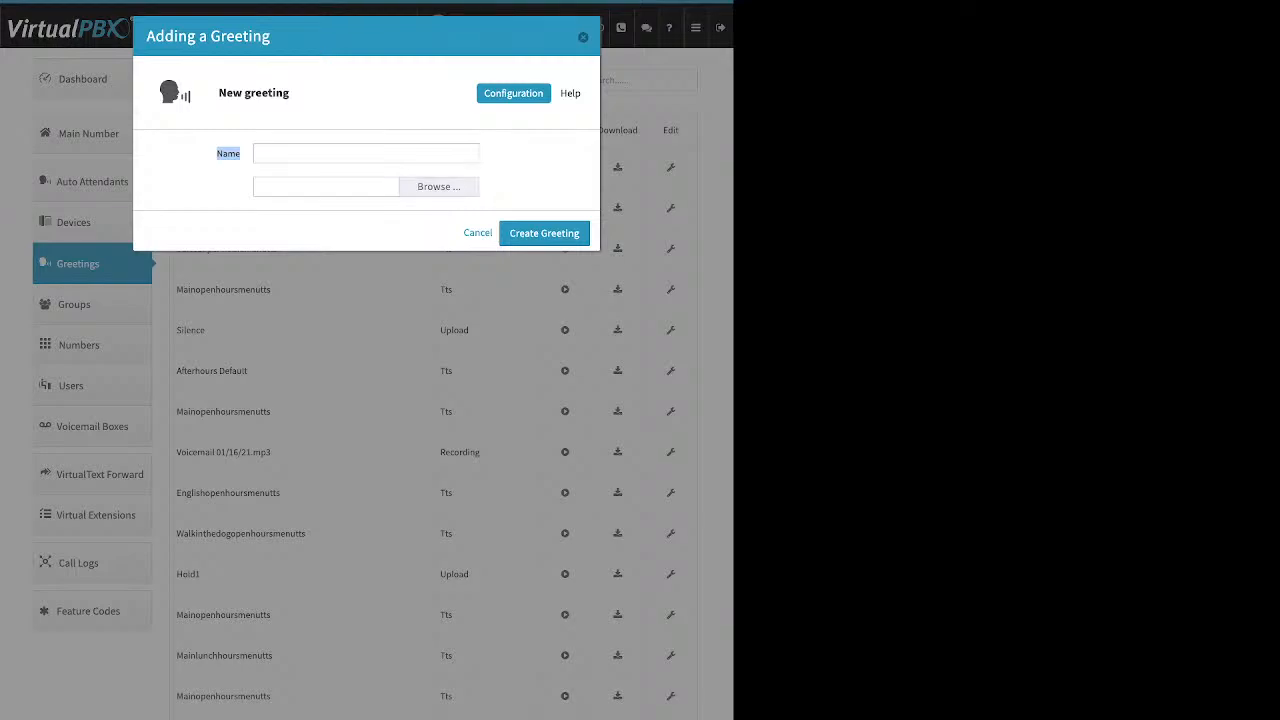
click(366, 154)
click(583, 37)
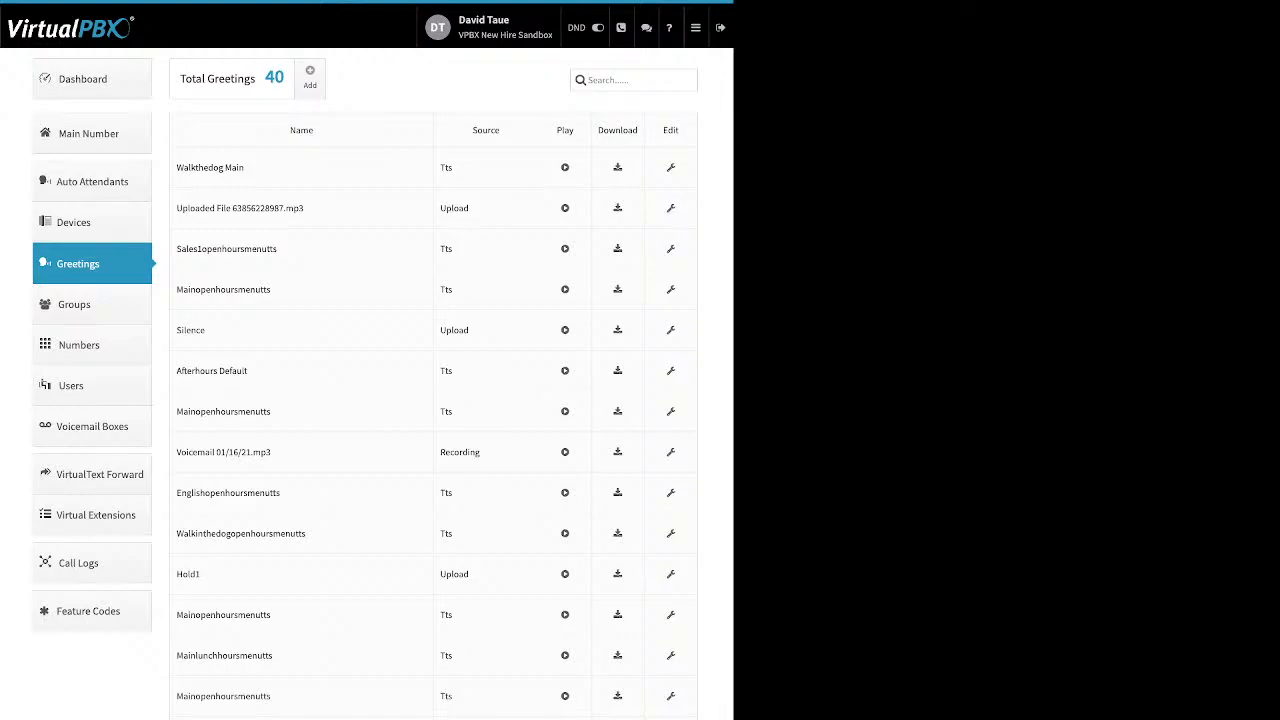
Step: Point out greeting names, the Tts, Upload and Recording sources, and playback and download actions
drag(244, 167, 176, 167)
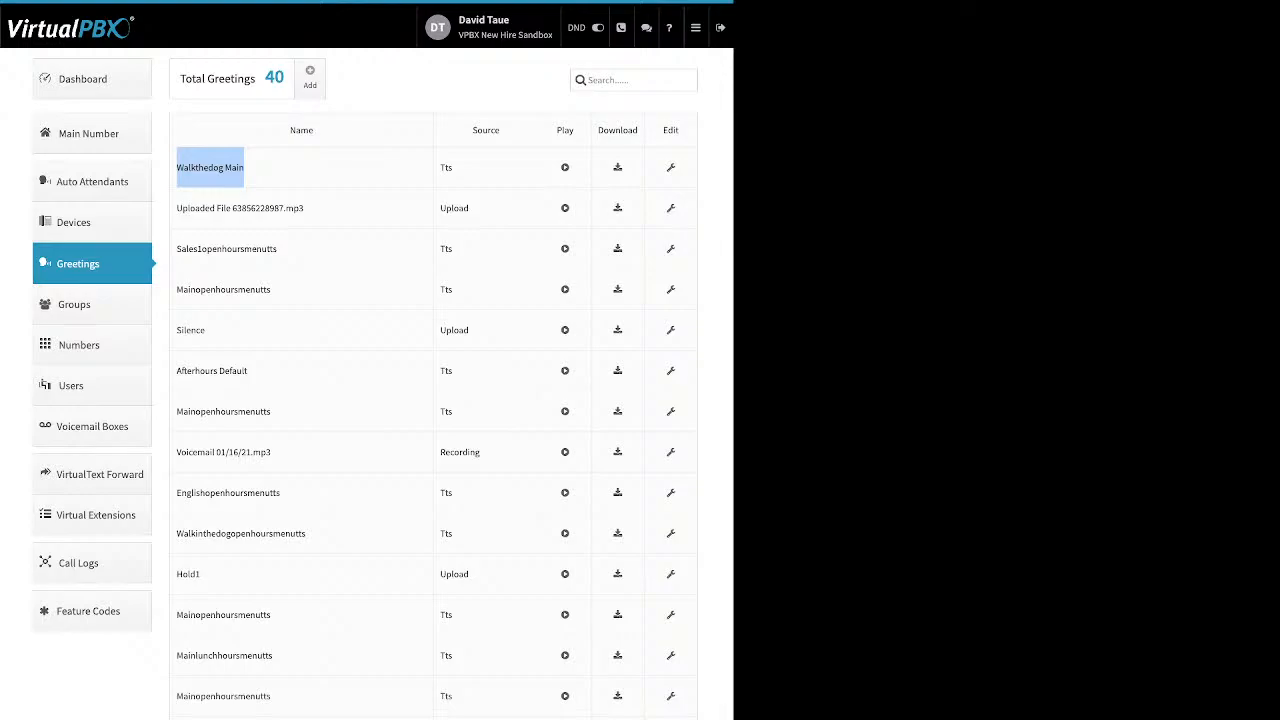
click(200, 168)
drag(453, 167, 440, 167)
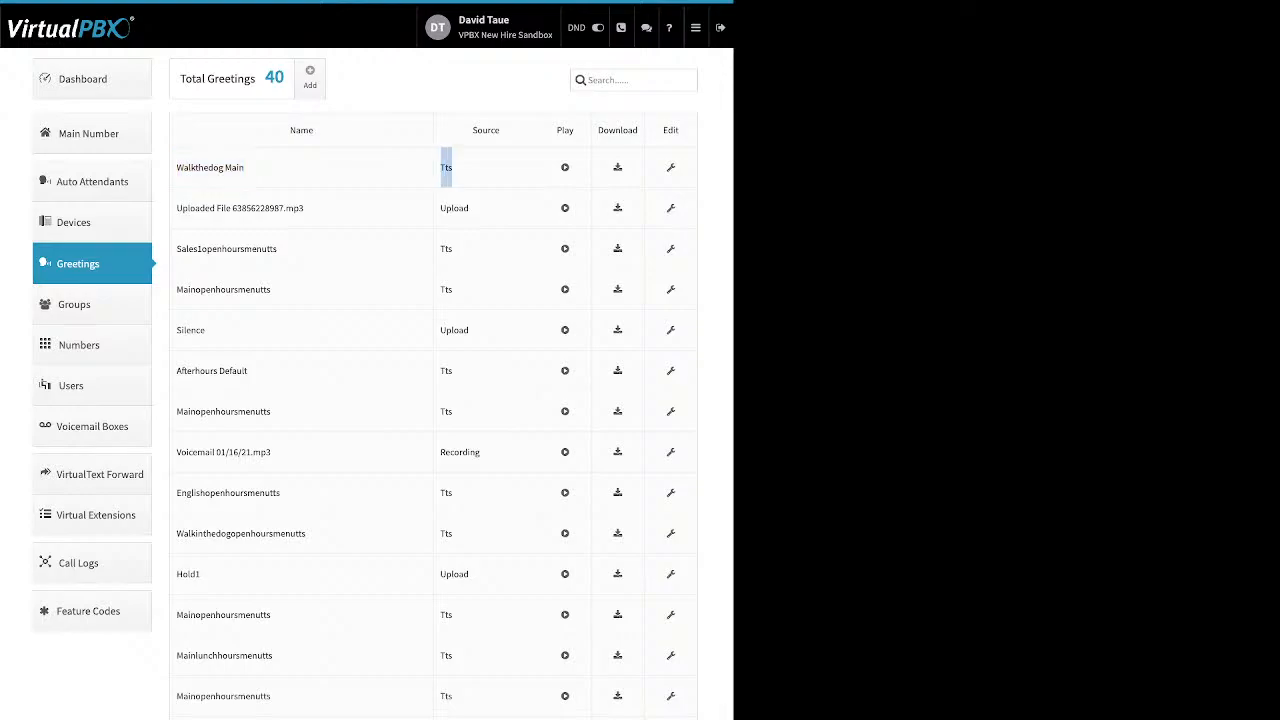
double_click(455, 208)
drag(480, 452, 440, 452)
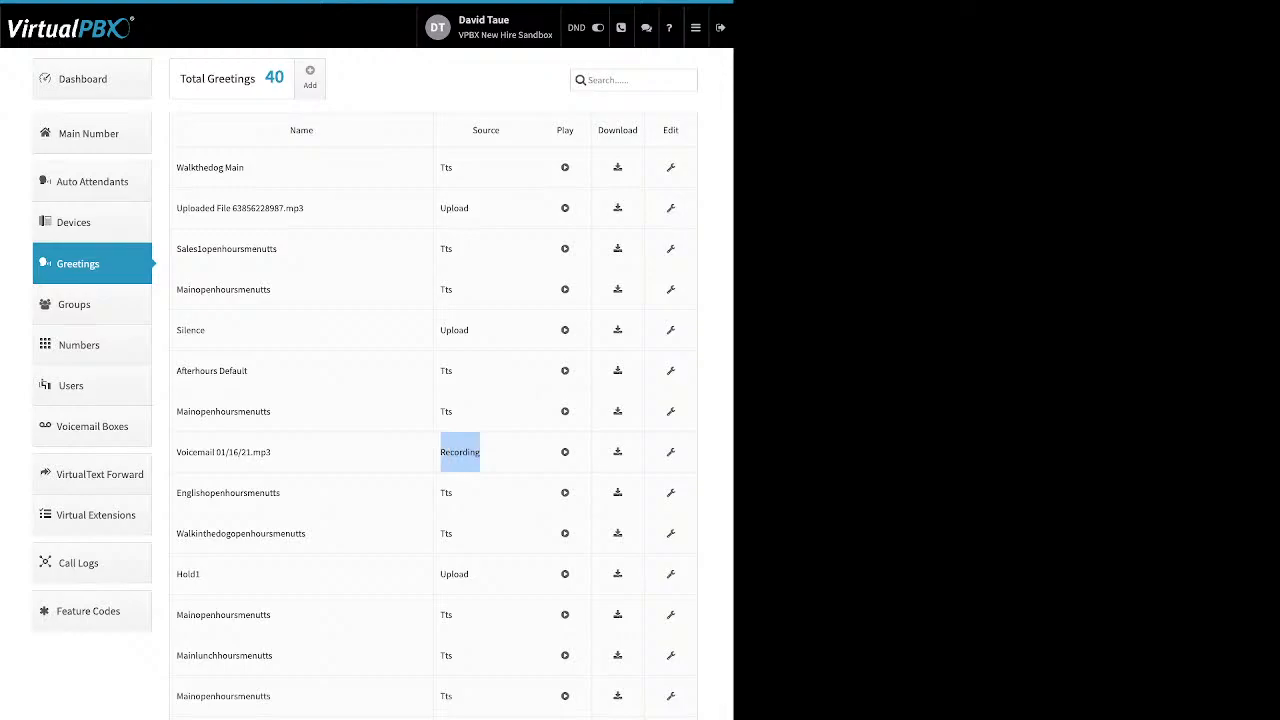
double_click(565, 130)
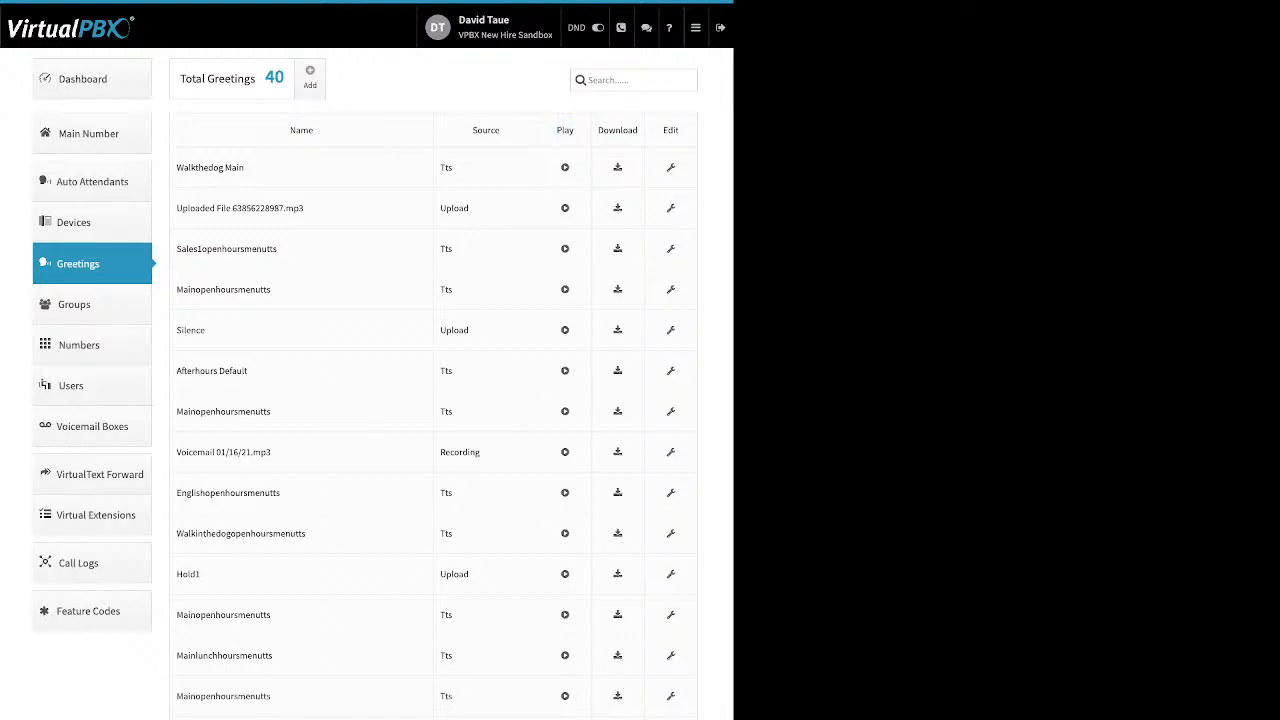
double_click(617, 130)
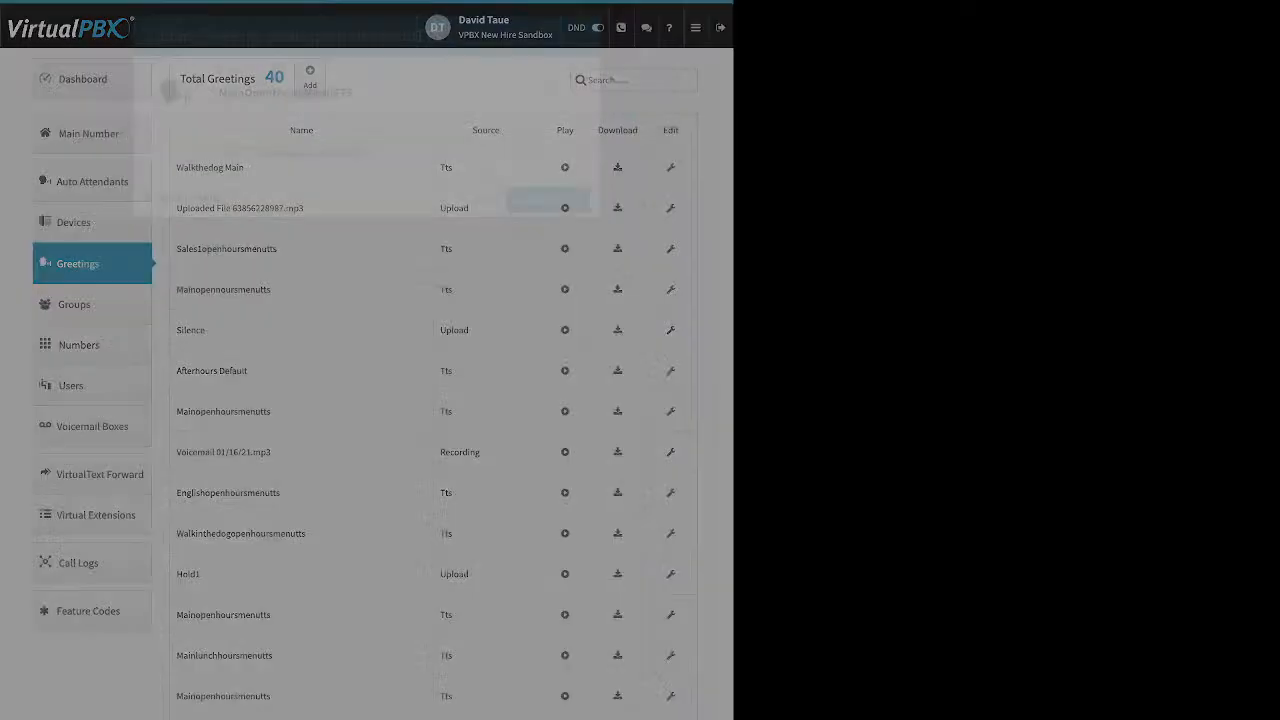
Step: Rename the greeting to 'test greeting', save it, and go to the Numbers page
drag(371, 153, 255, 153)
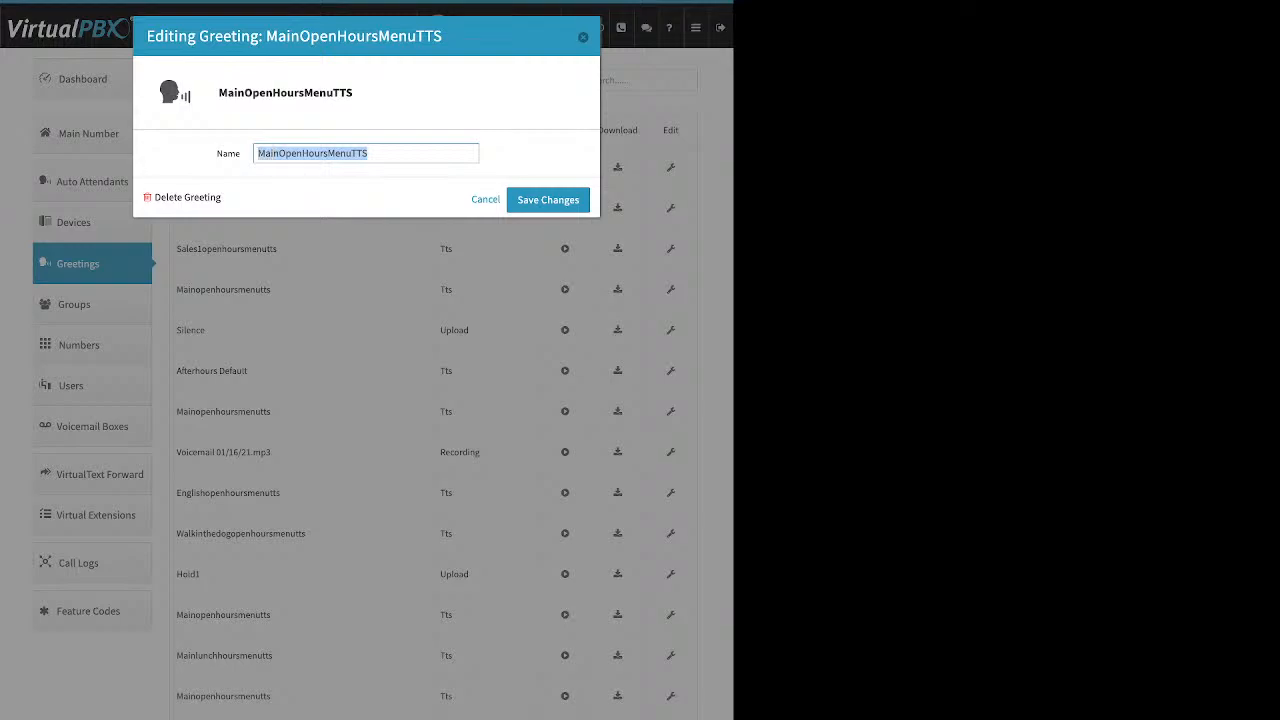
text(test g)
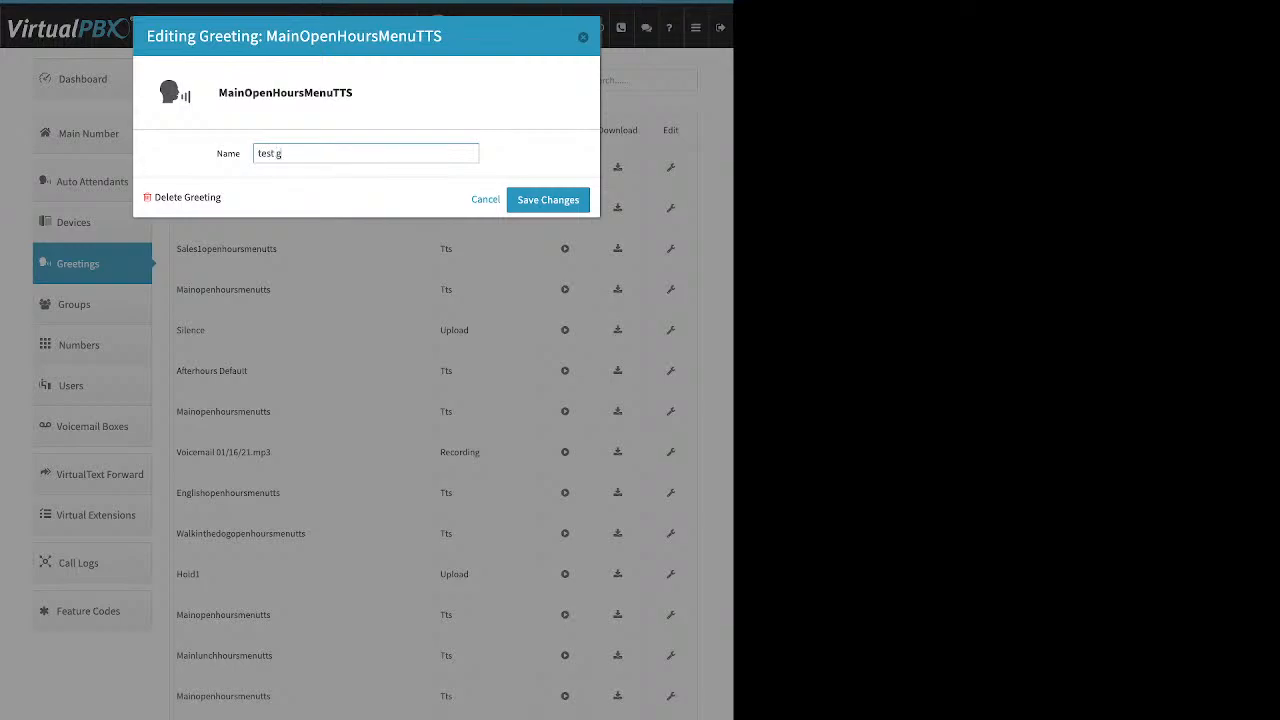
text(reeting)
drag(222, 198, 155, 198)
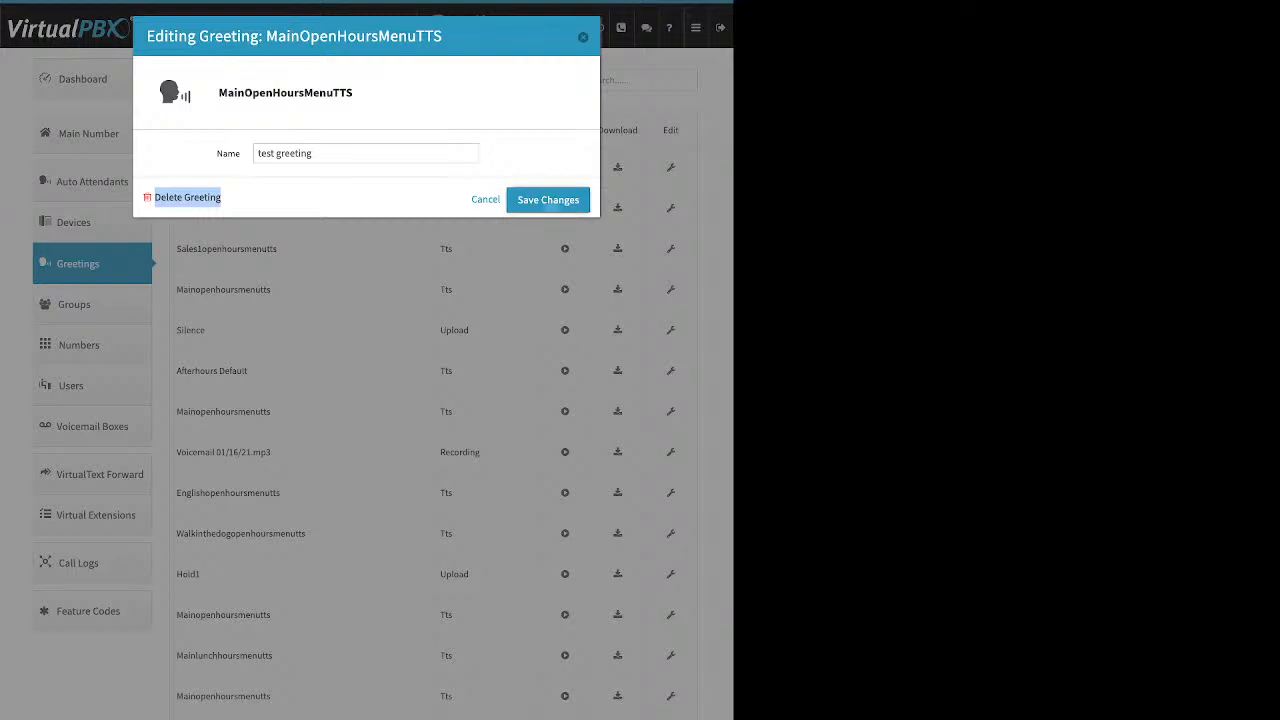
click(548, 200)
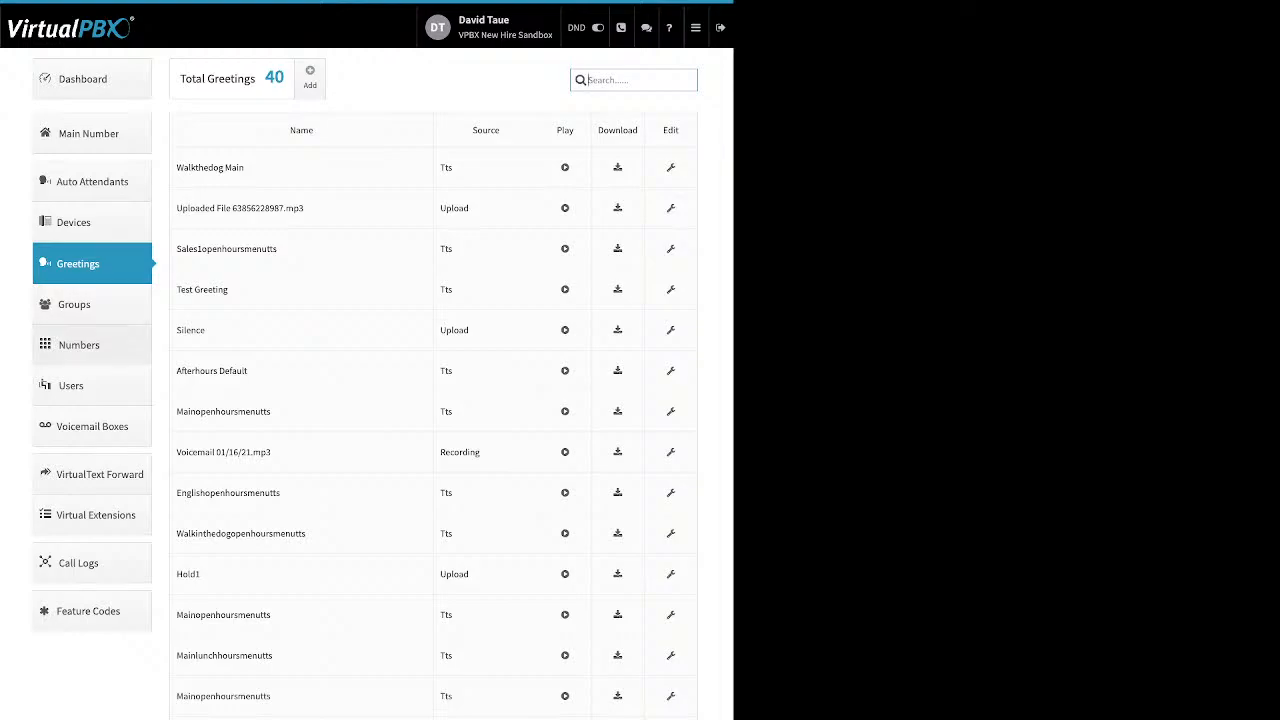
click(79, 345)
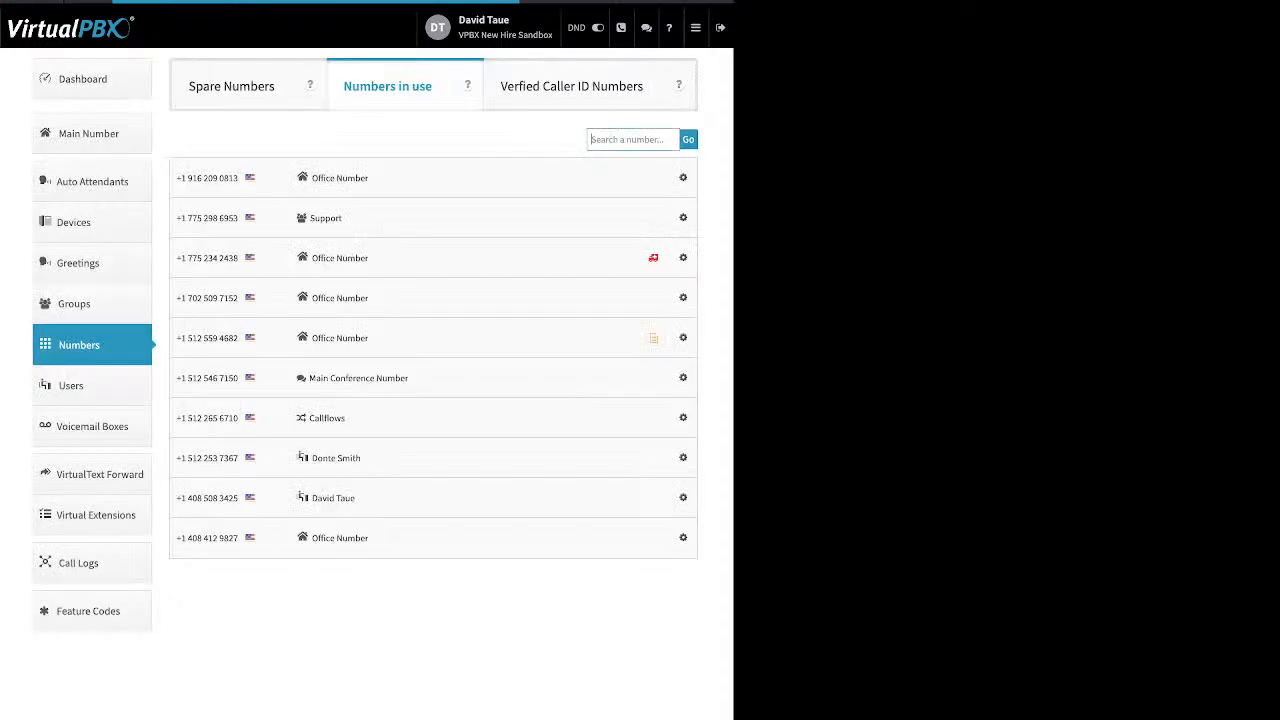
Step: Check the first number's settings options, then switch to the Spare Numbers list of 6 numbers
click(683, 177)
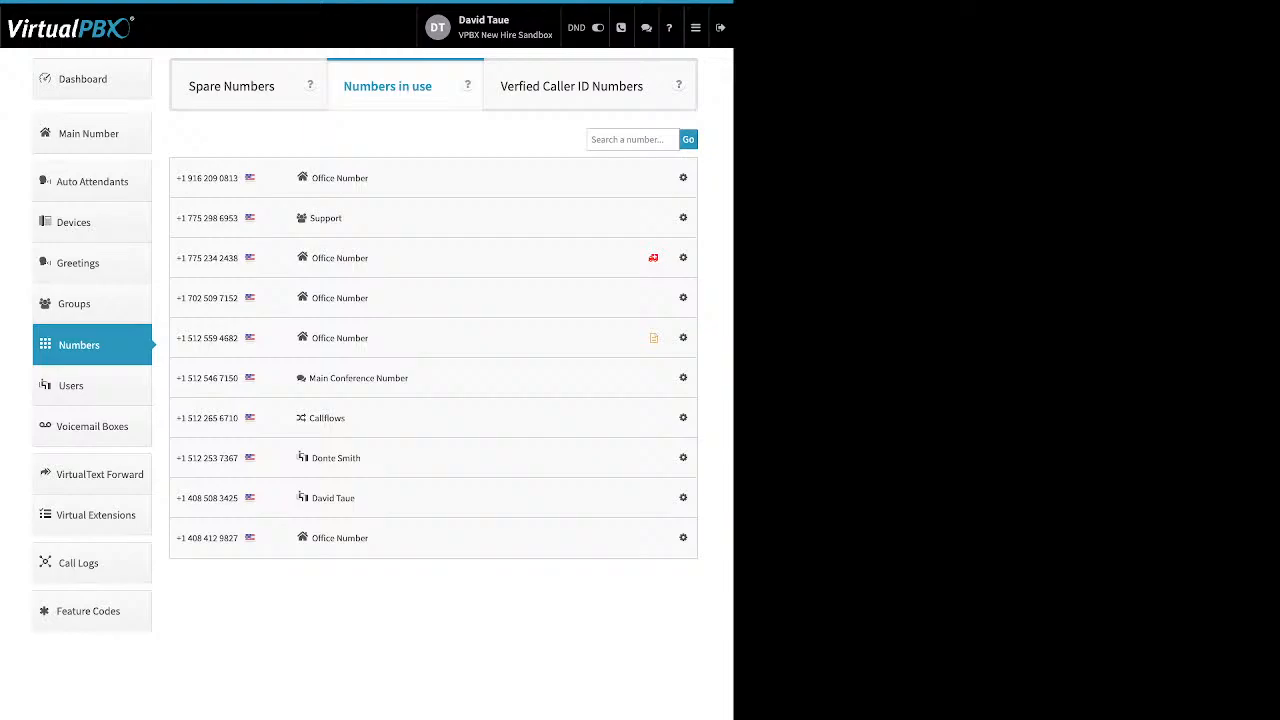
click(232, 86)
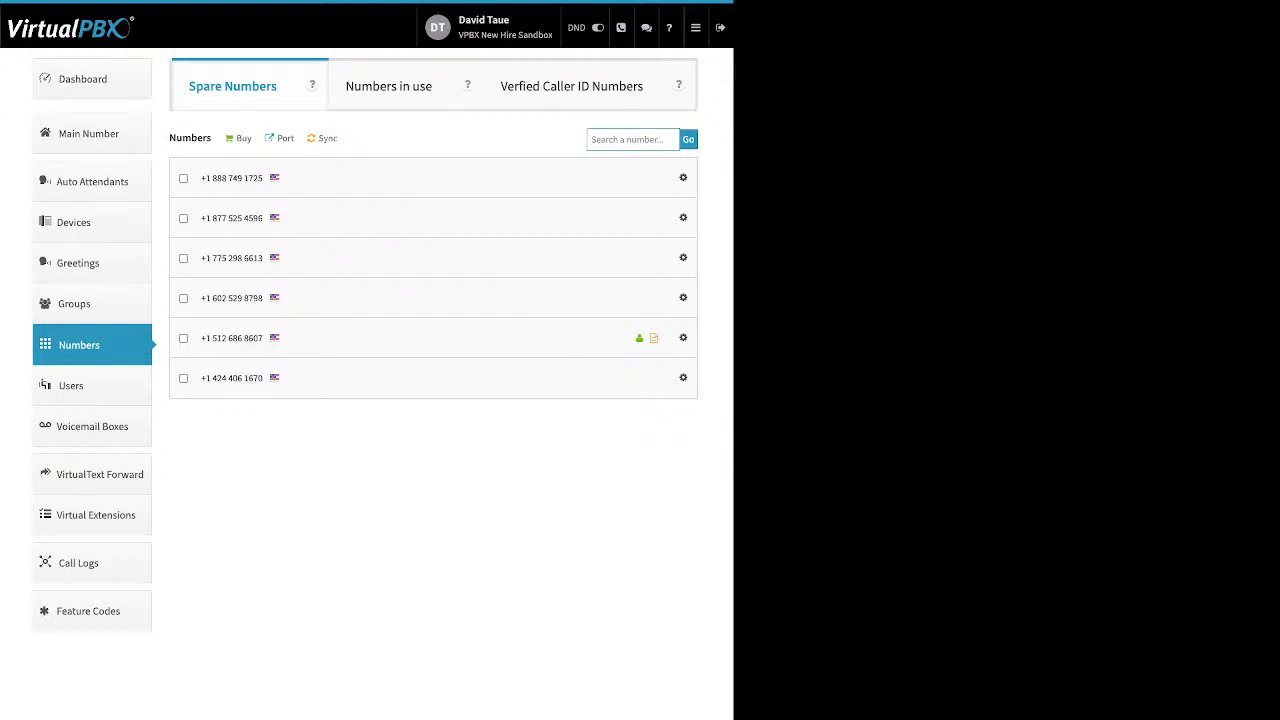
Step: Delete the second and fourth spare numbers, leaving four spare numbers
click(183, 298)
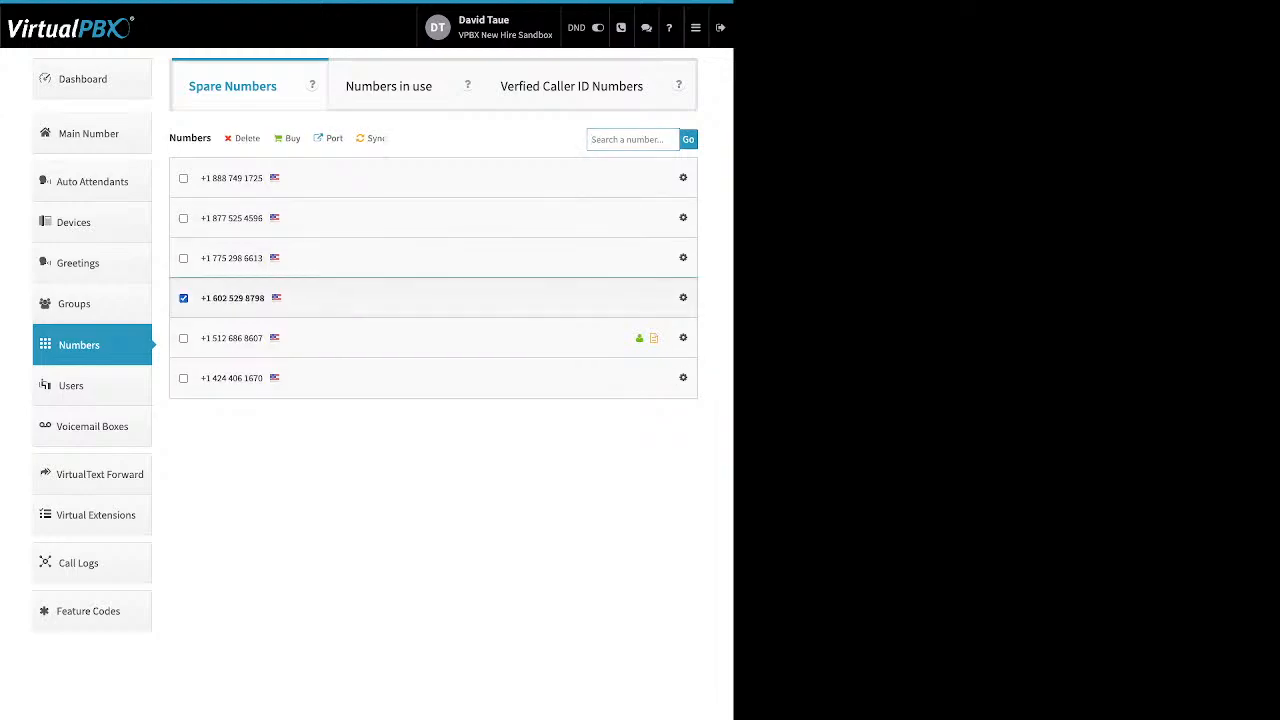
click(183, 218)
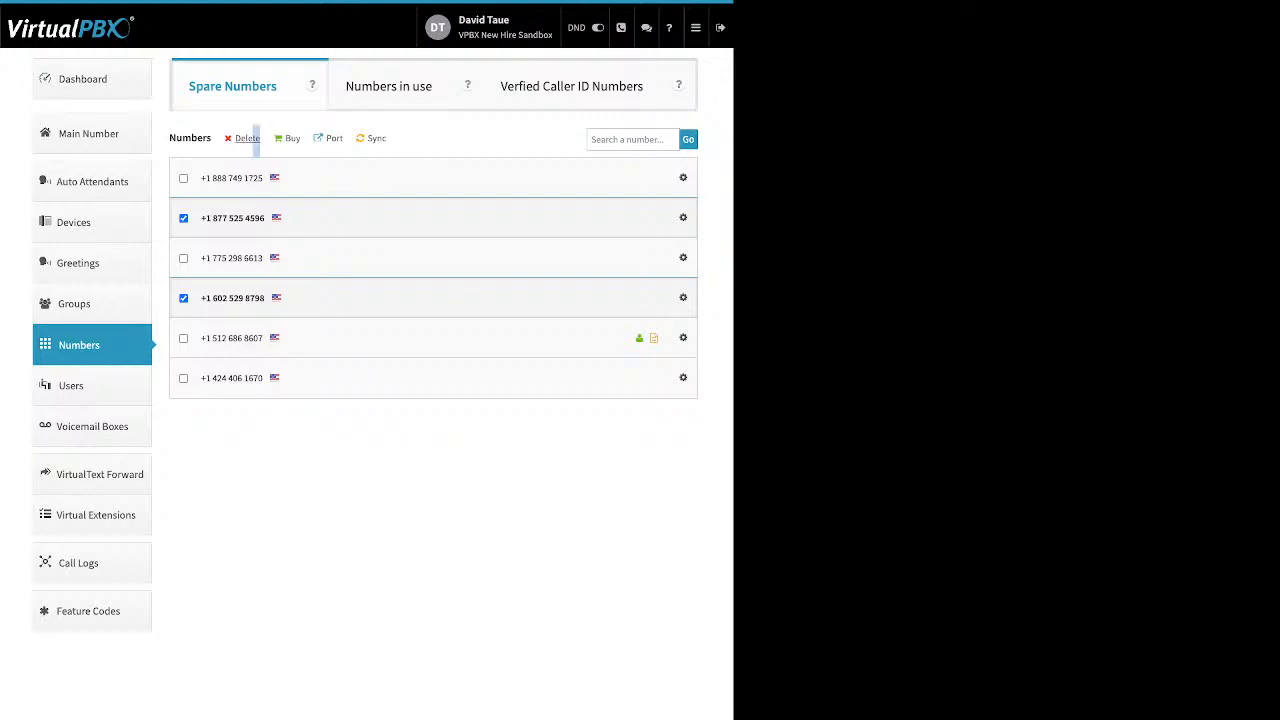
click(247, 138)
click(487, 235)
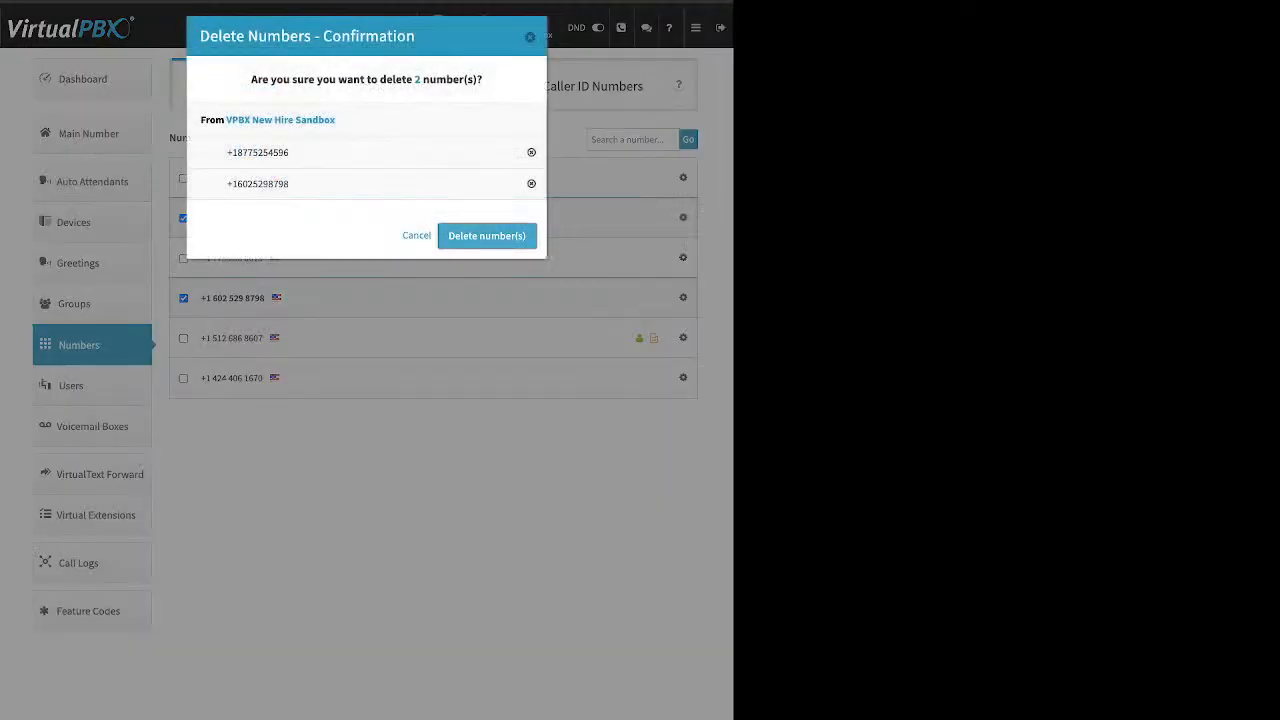
click(366, 385)
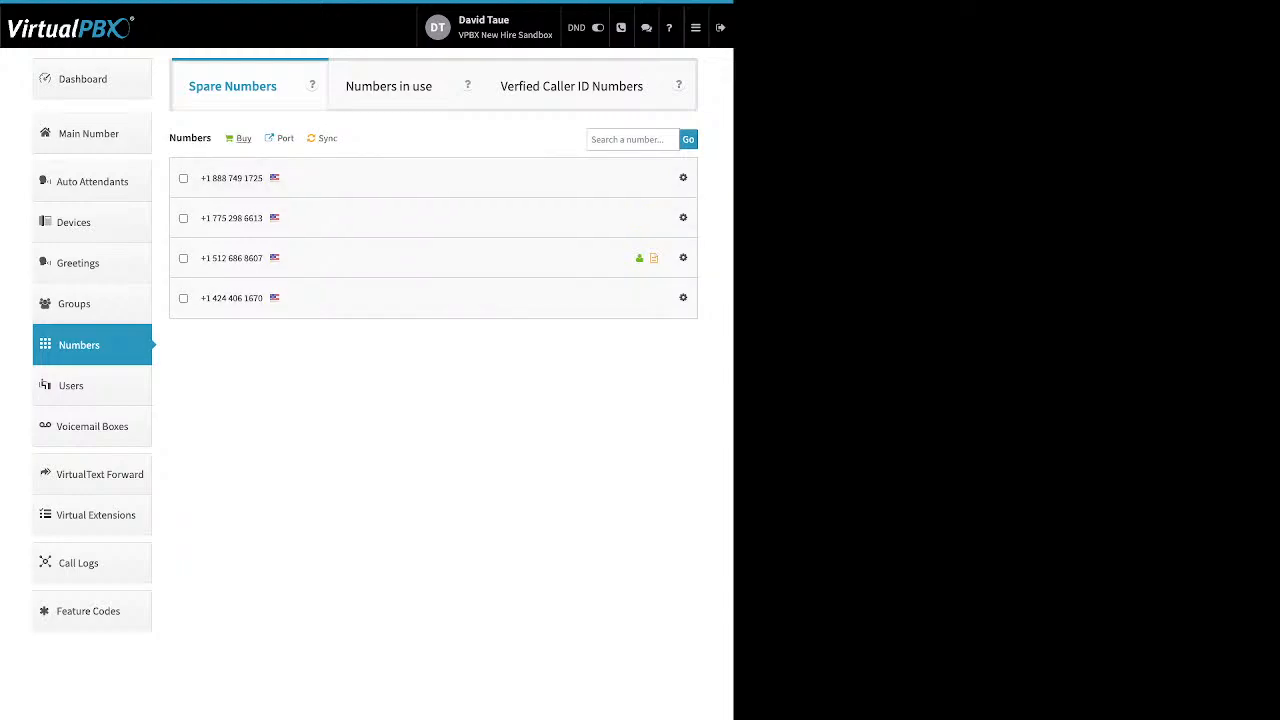
Step: Review the number types available to buy without purchasing, then go to port requests
double_click(244, 138)
click(244, 138)
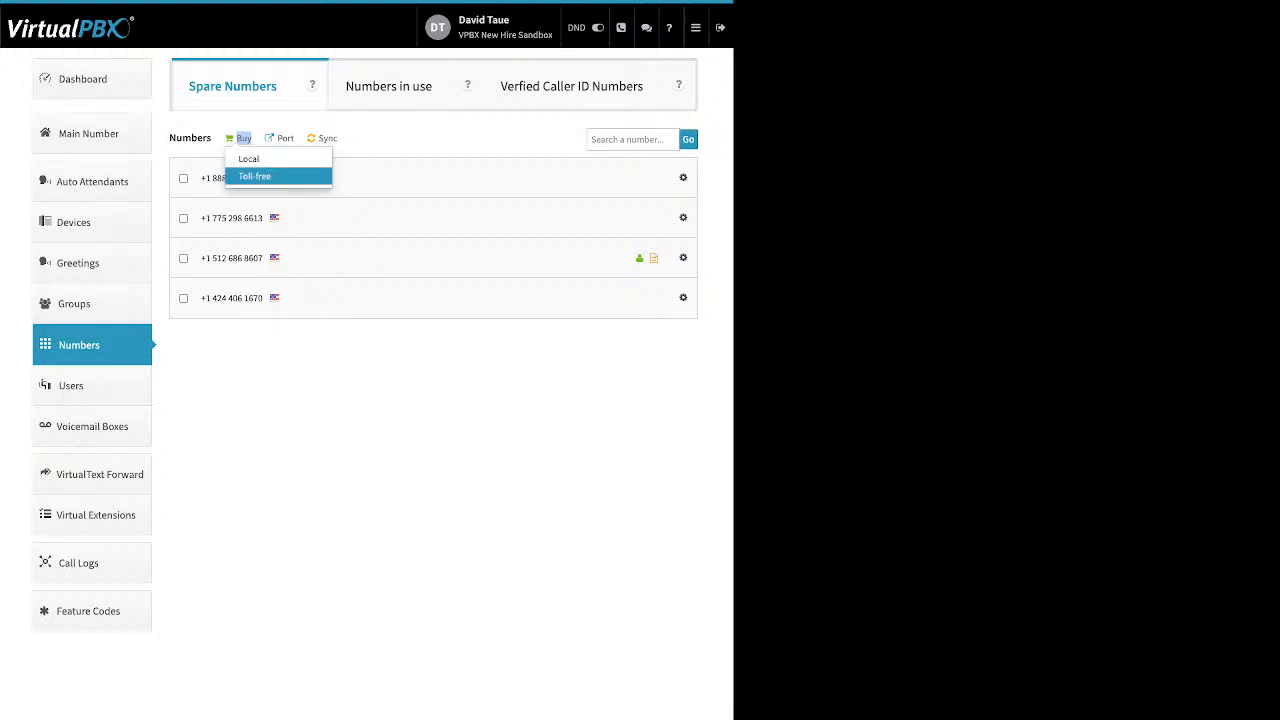
click(400, 138)
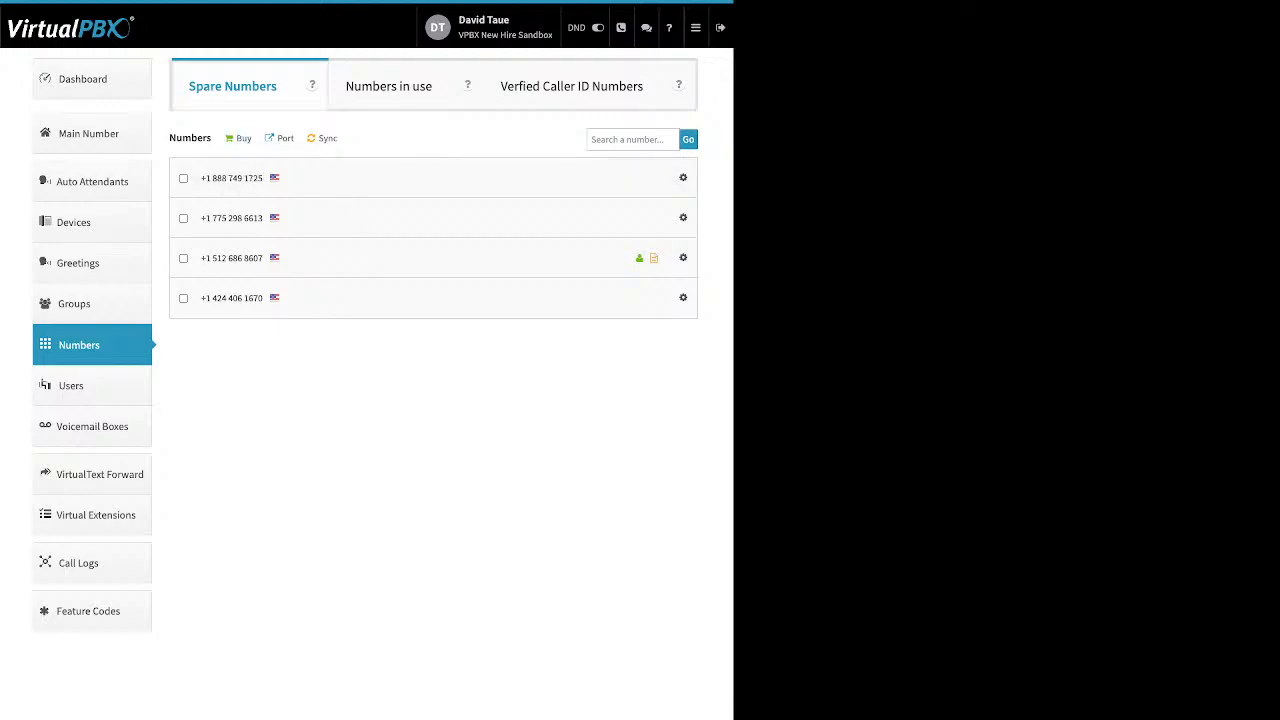
click(285, 138)
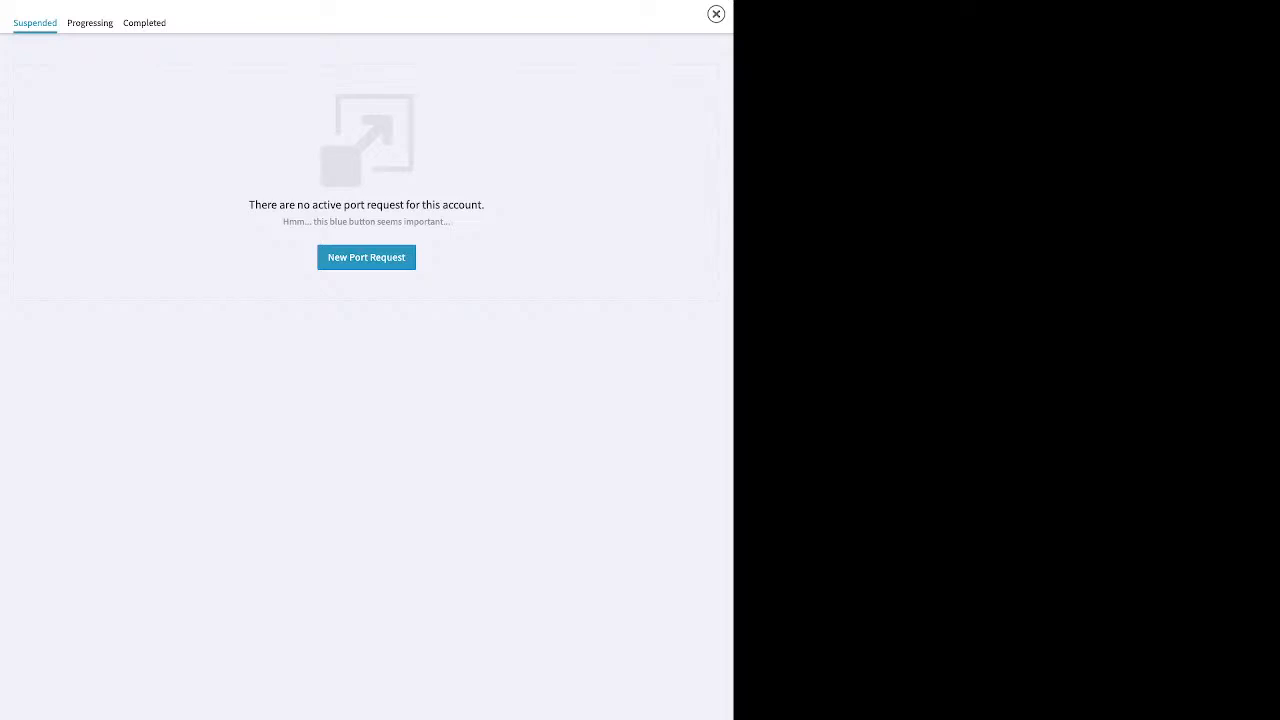
Step: Create a port request named 'test' for U.S. Toll-free Numbers and advance to bill upload
click(366, 257)
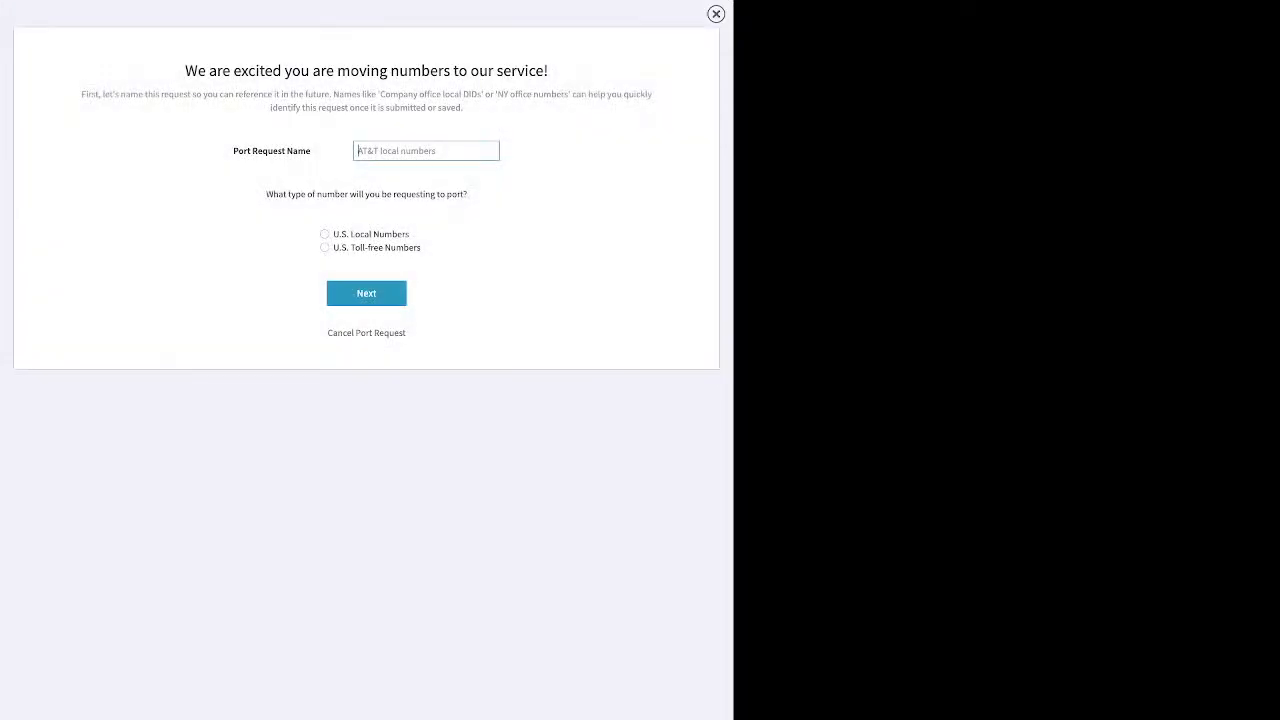
text(test)
drag(410, 235, 350, 235)
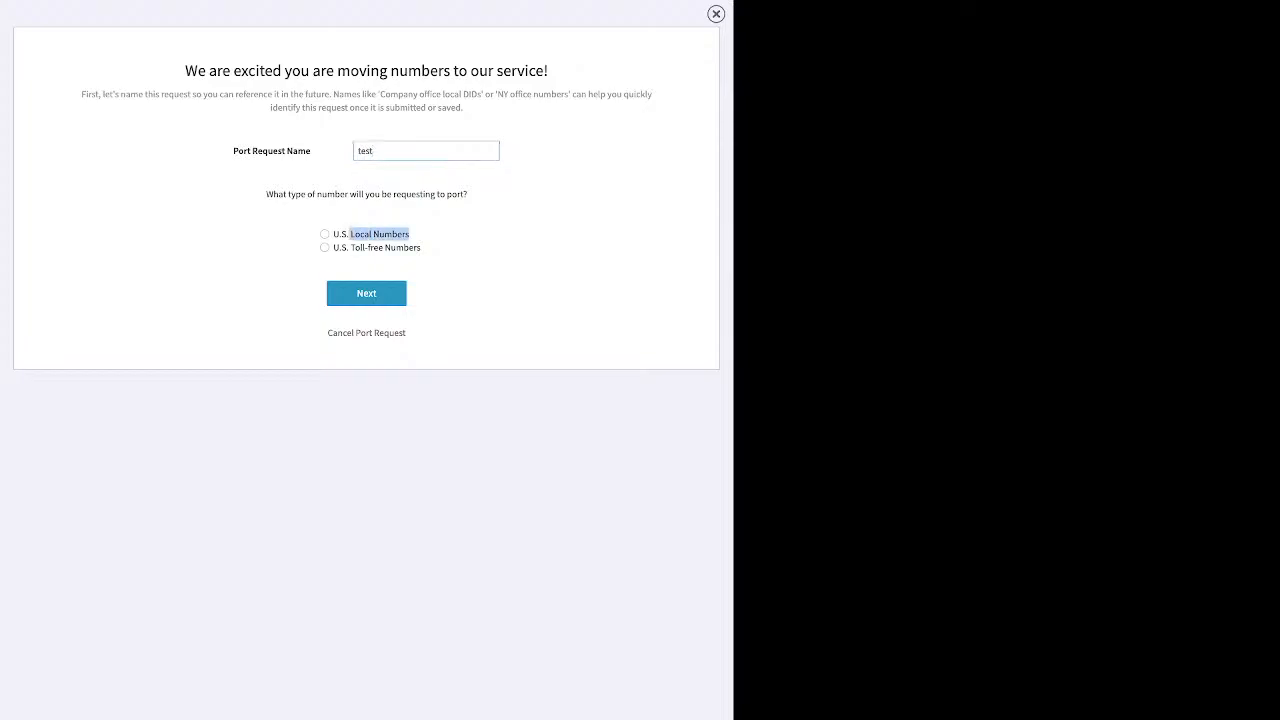
click(325, 248)
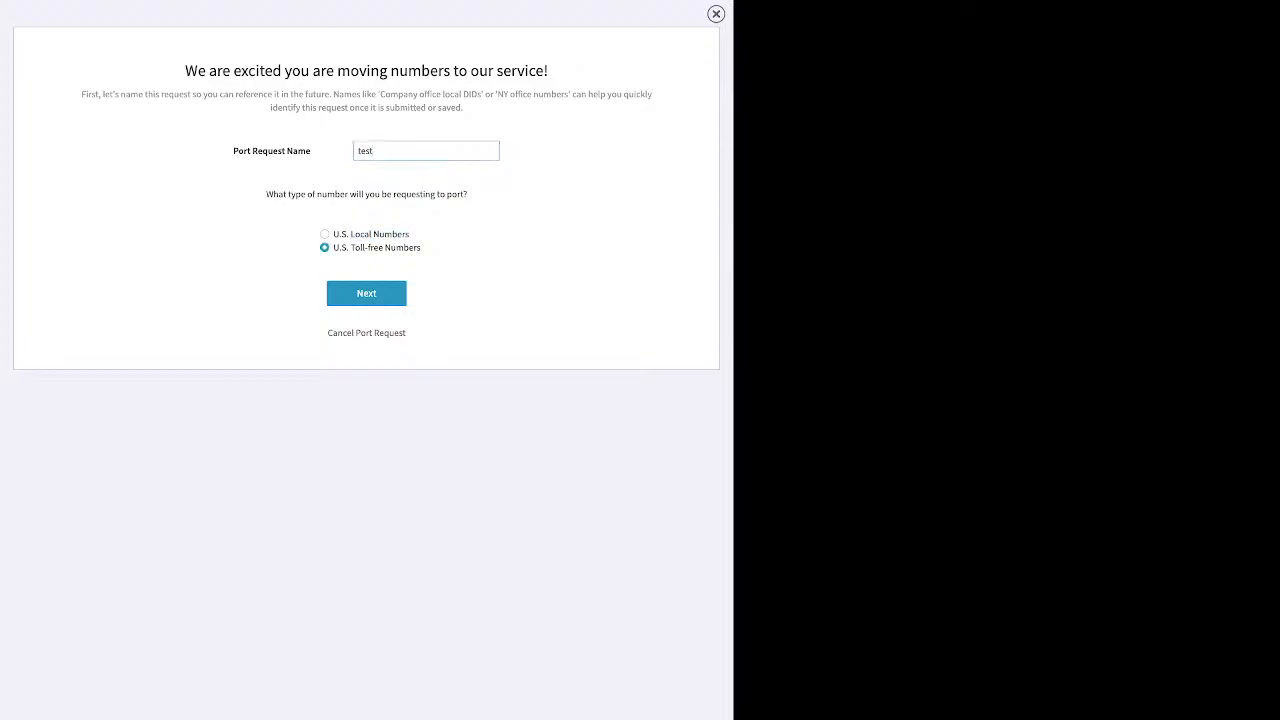
click(366, 293)
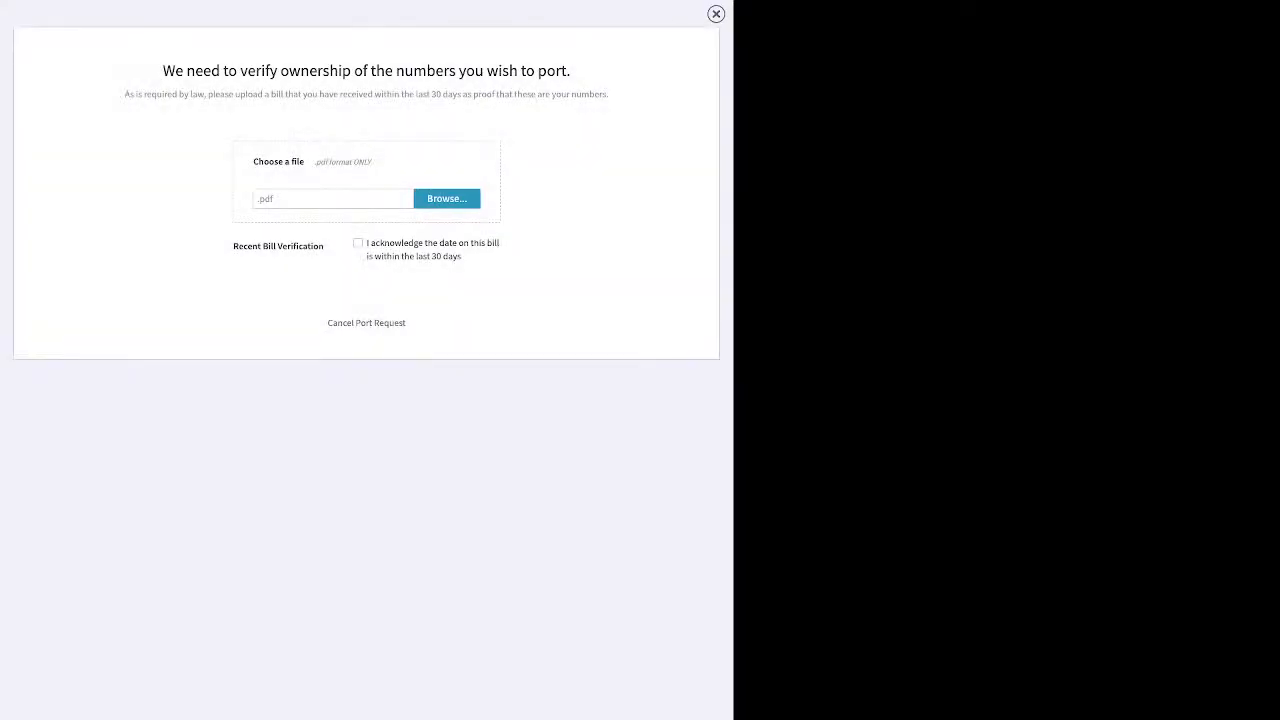
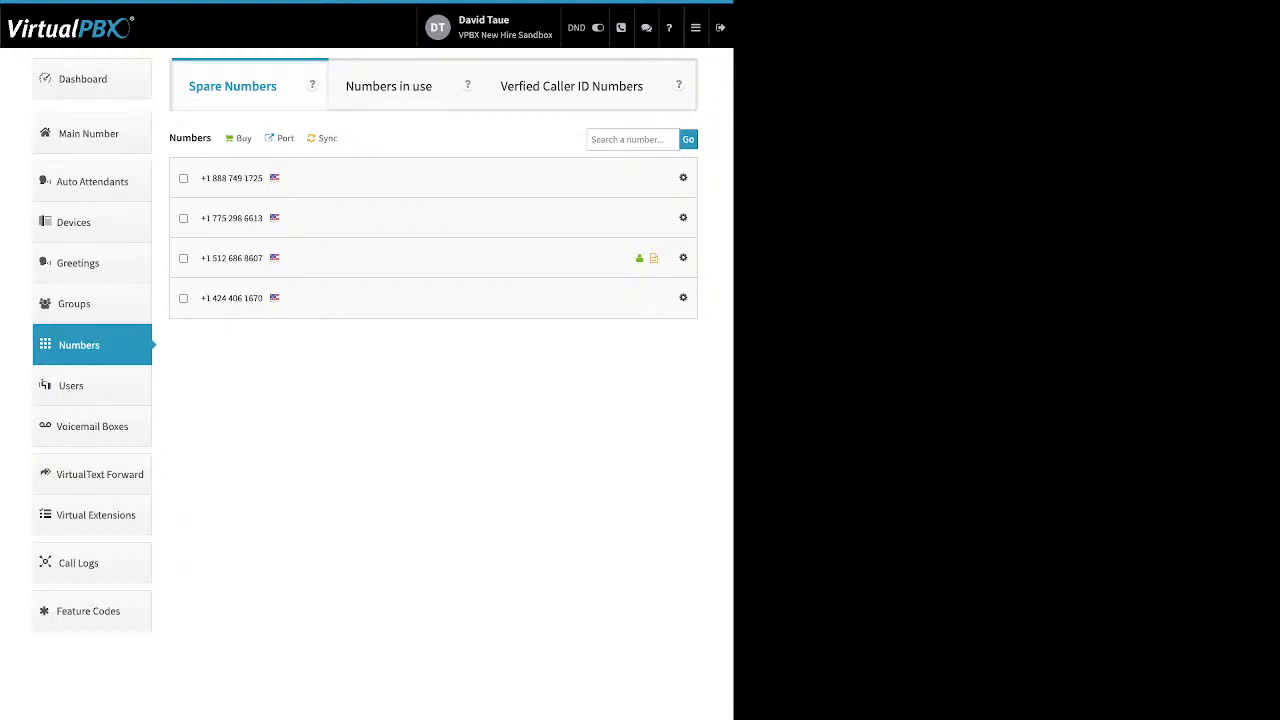
Step: Show the Voicemail Boxes list of six boxes and briefly open the Add Voicemail Box form
click(92, 426)
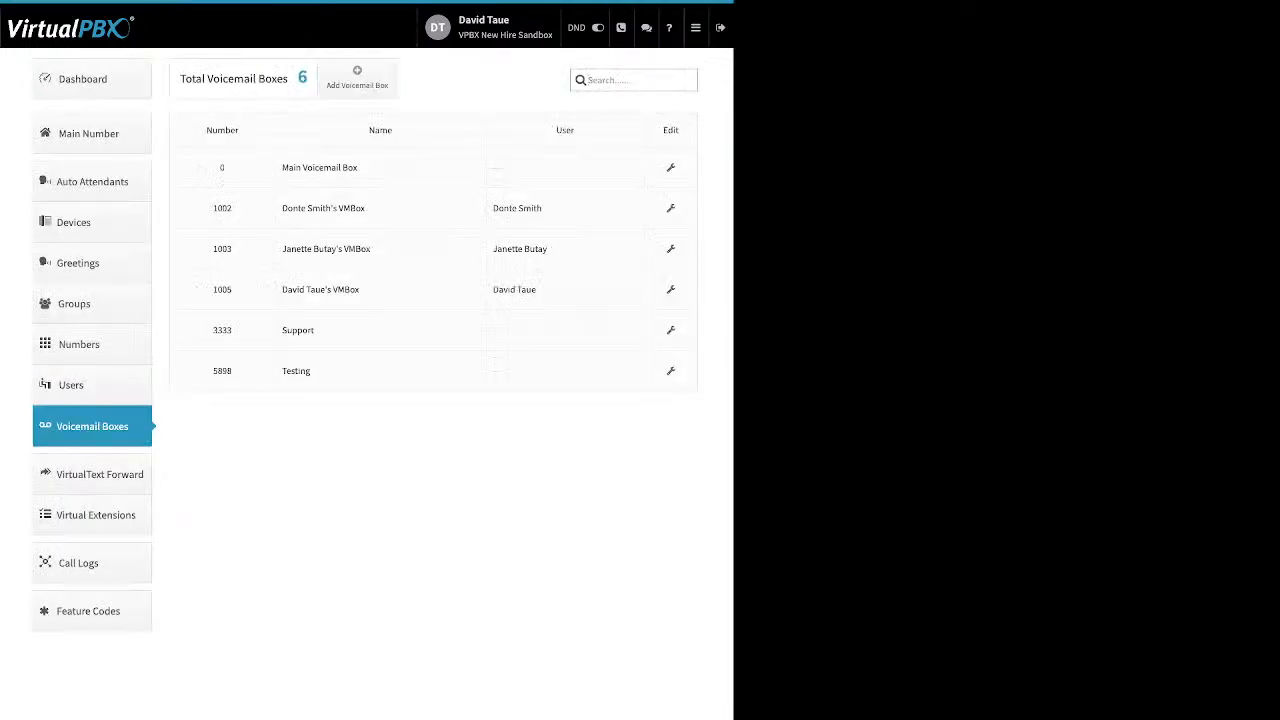
drag(576, 131, 556, 131)
click(357, 78)
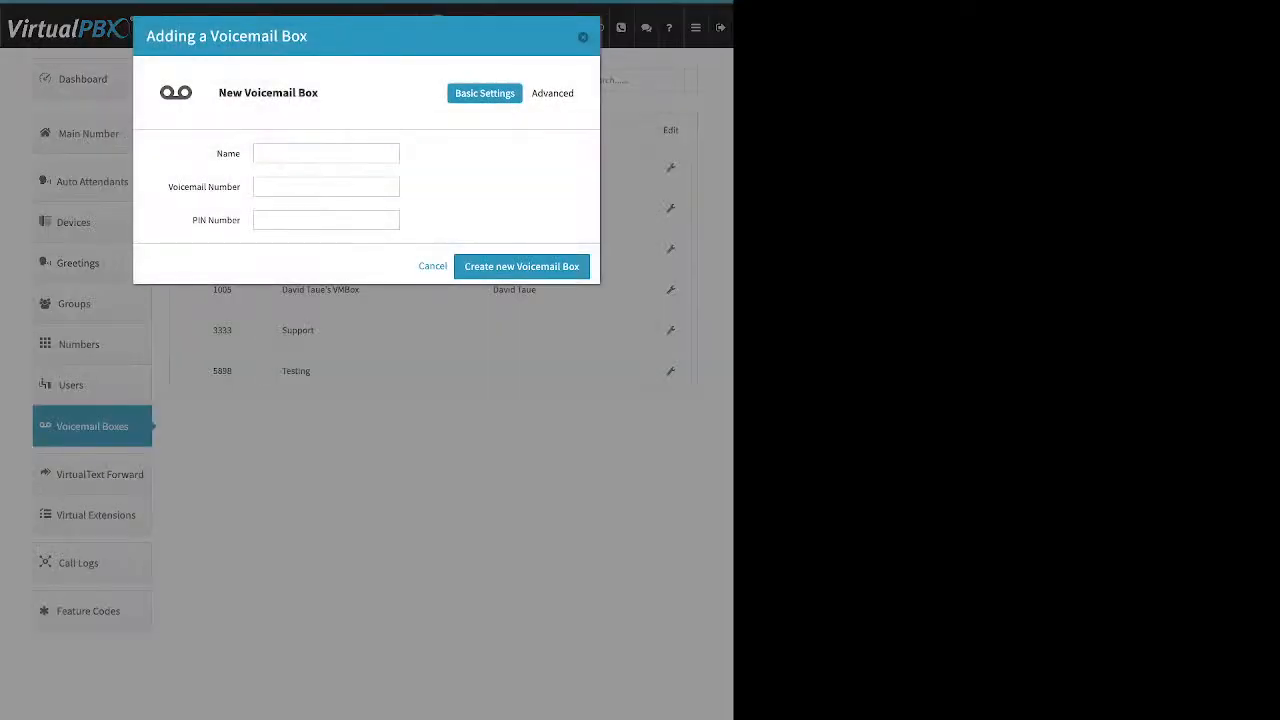
key(Escape)
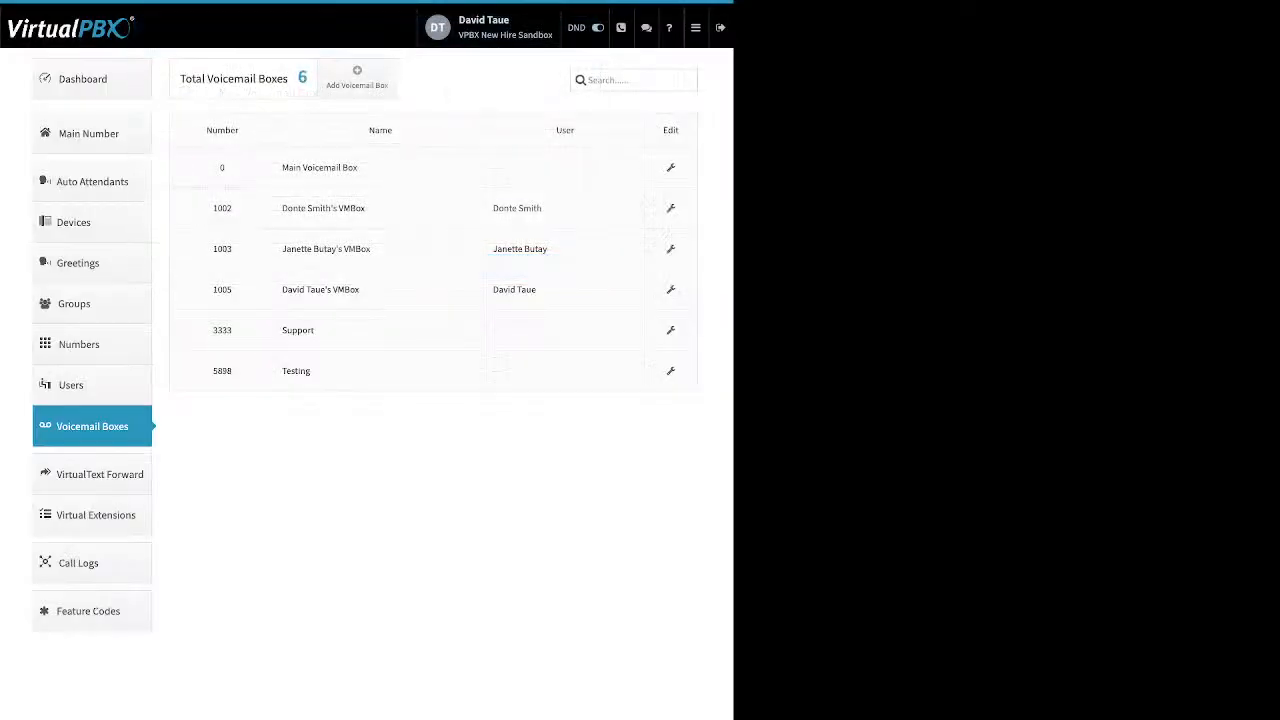
Step: Review the Add Voicemail Box form's Name and Voicemail Number fields, then close it without creating a box
click(357, 78)
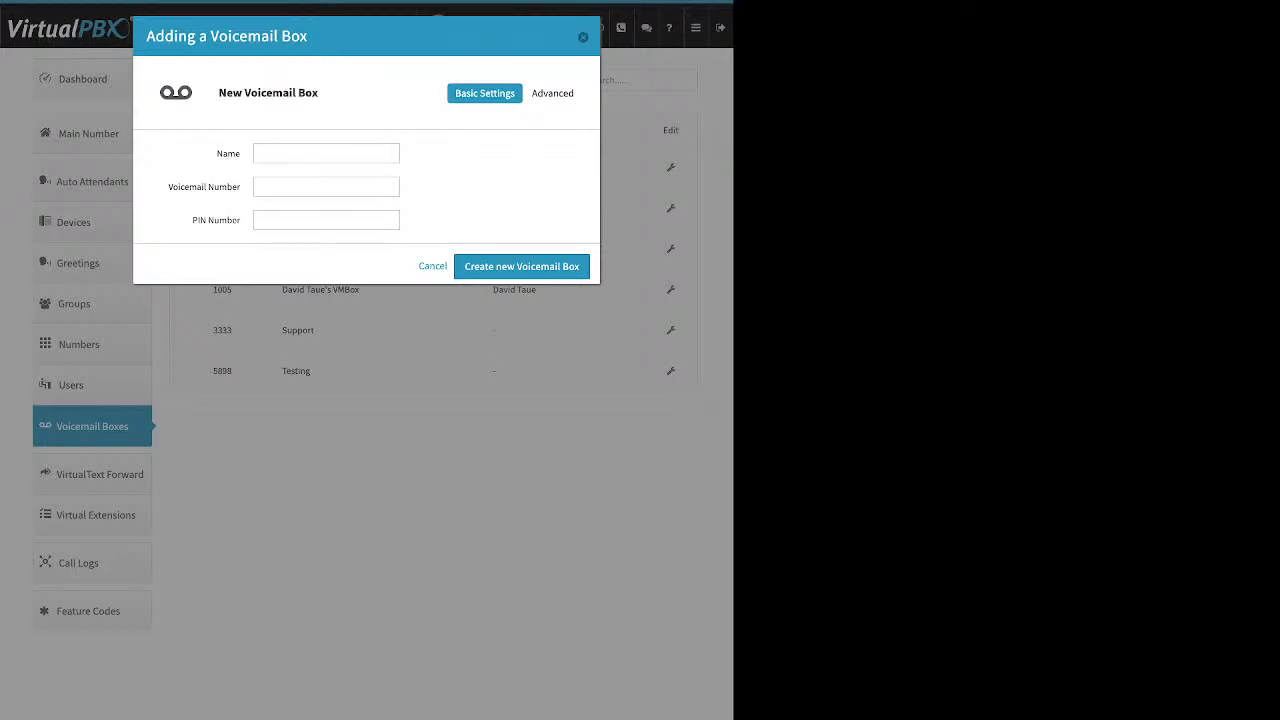
drag(216, 153, 240, 153)
drag(168, 187, 240, 220)
click(480, 187)
click(583, 37)
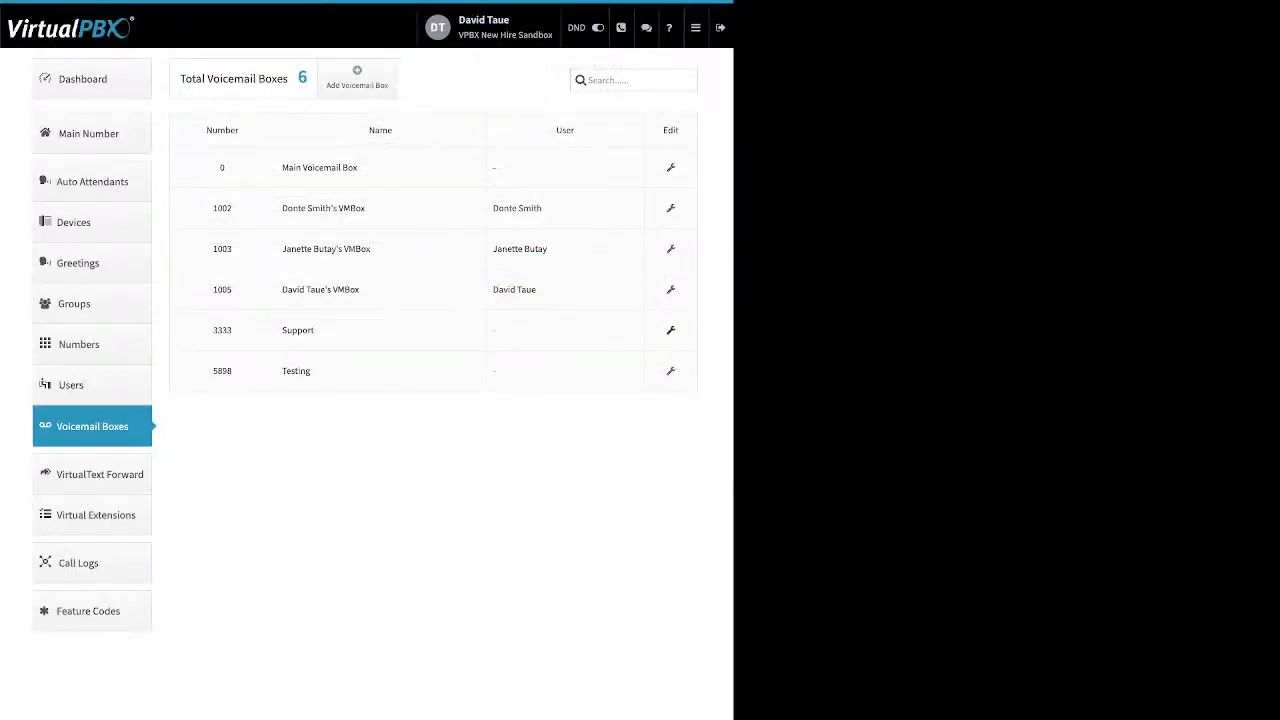
Step: Edit the Support box (3333), review its number and PIN, and show its Greeting Media (TravisVM.mp3)
click(671, 330)
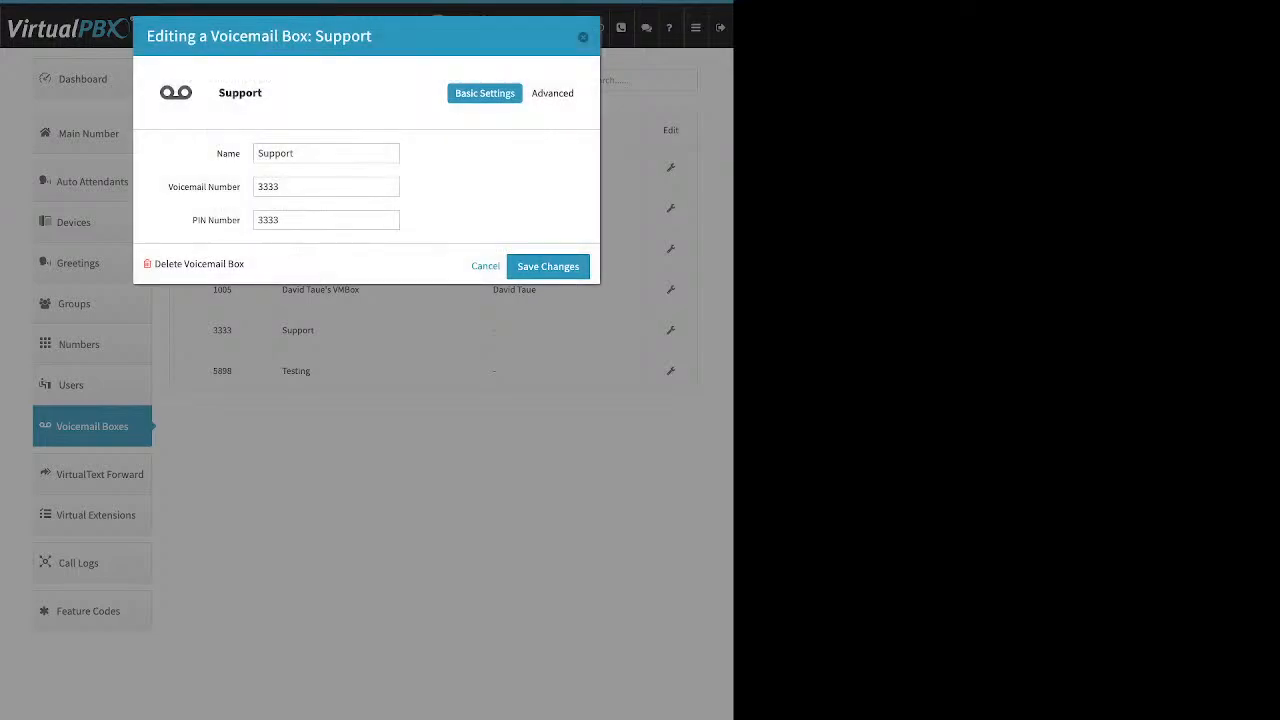
drag(168, 187, 241, 187)
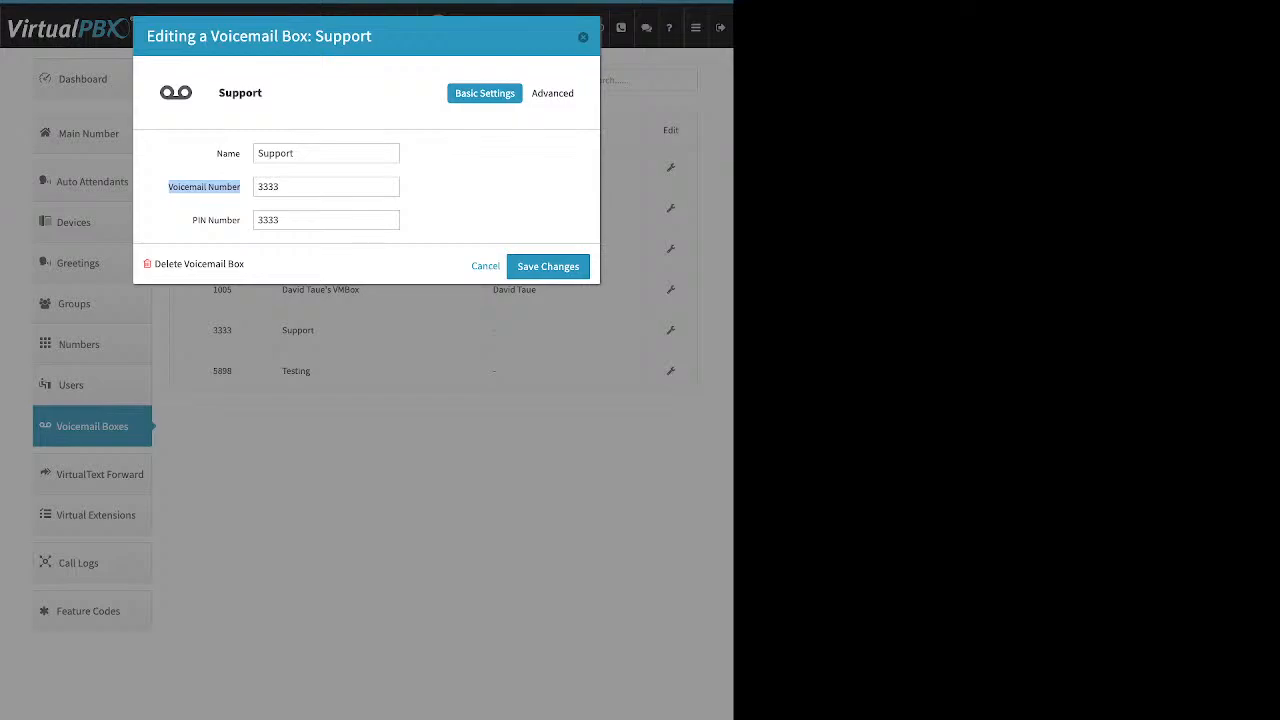
drag(192, 220, 241, 220)
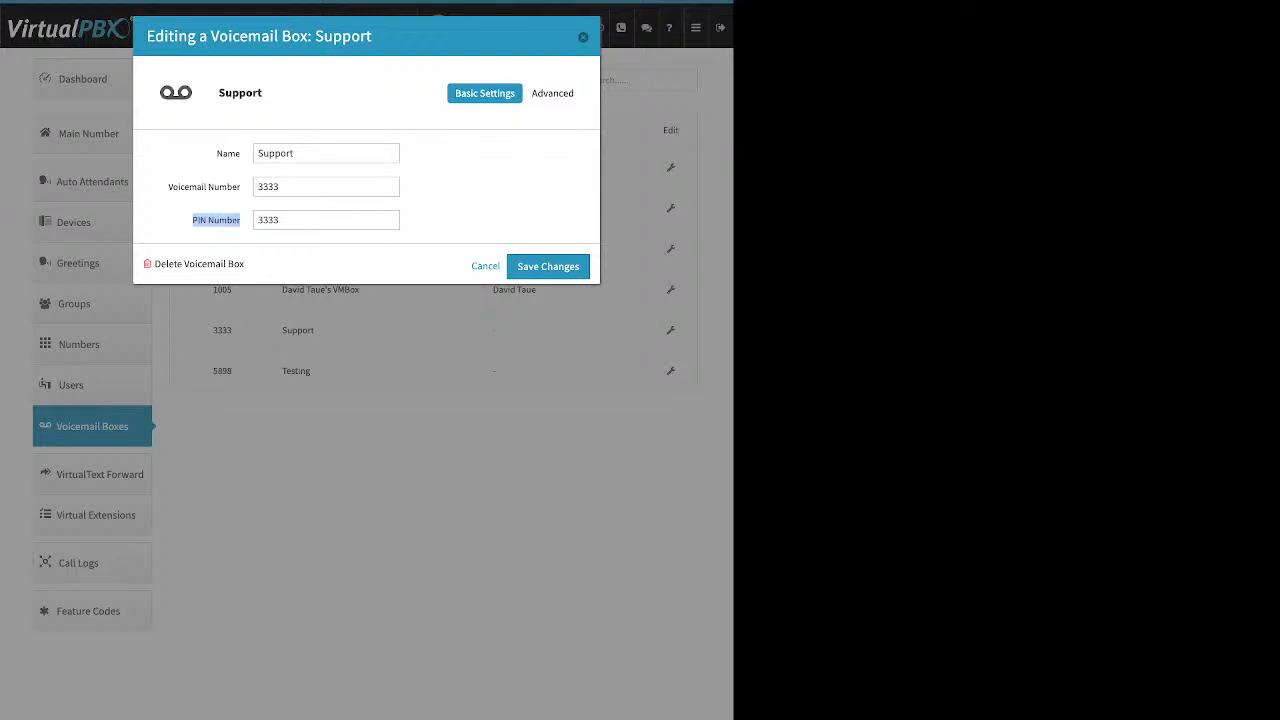
click(217, 220)
click(555, 93)
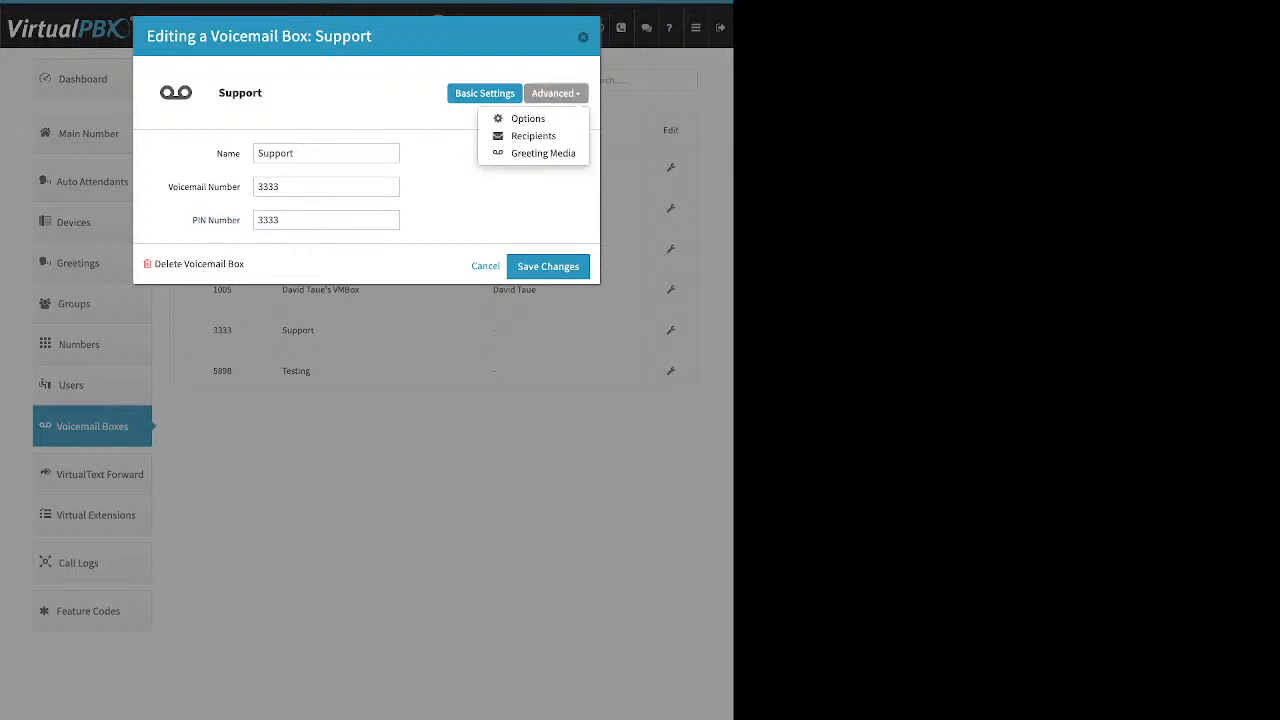
click(543, 153)
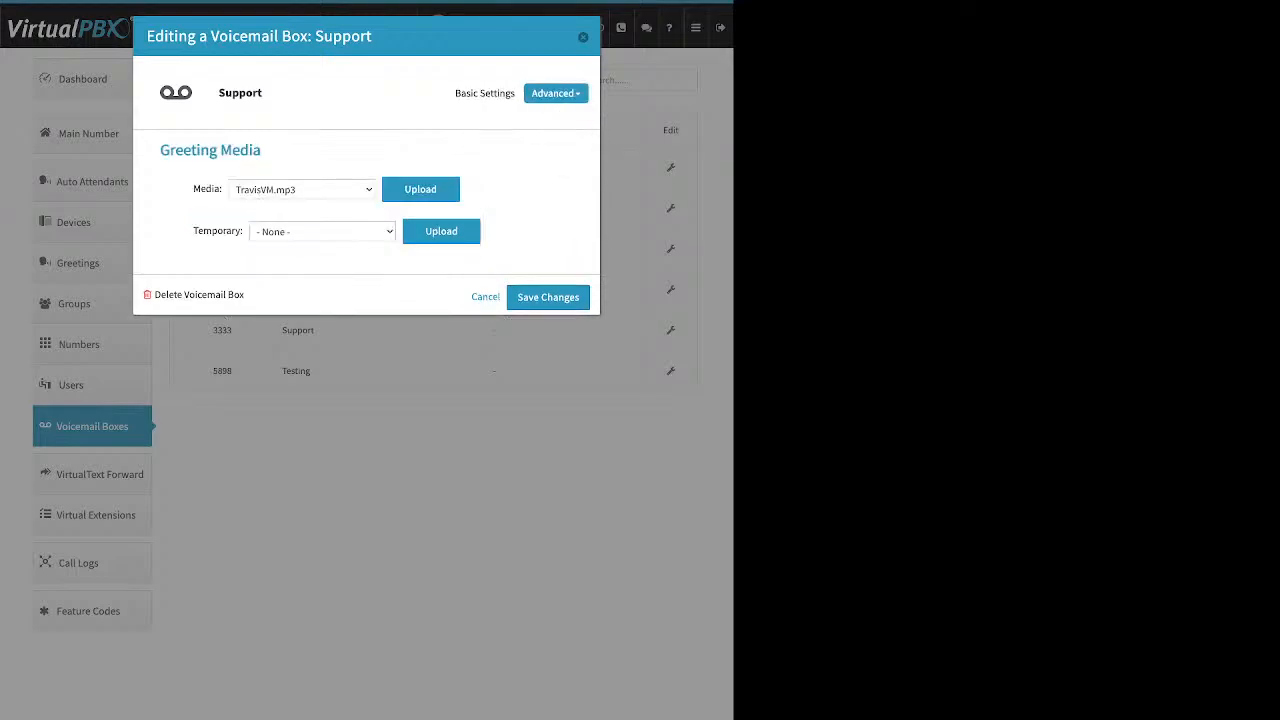
drag(193, 189, 222, 189)
click(420, 189)
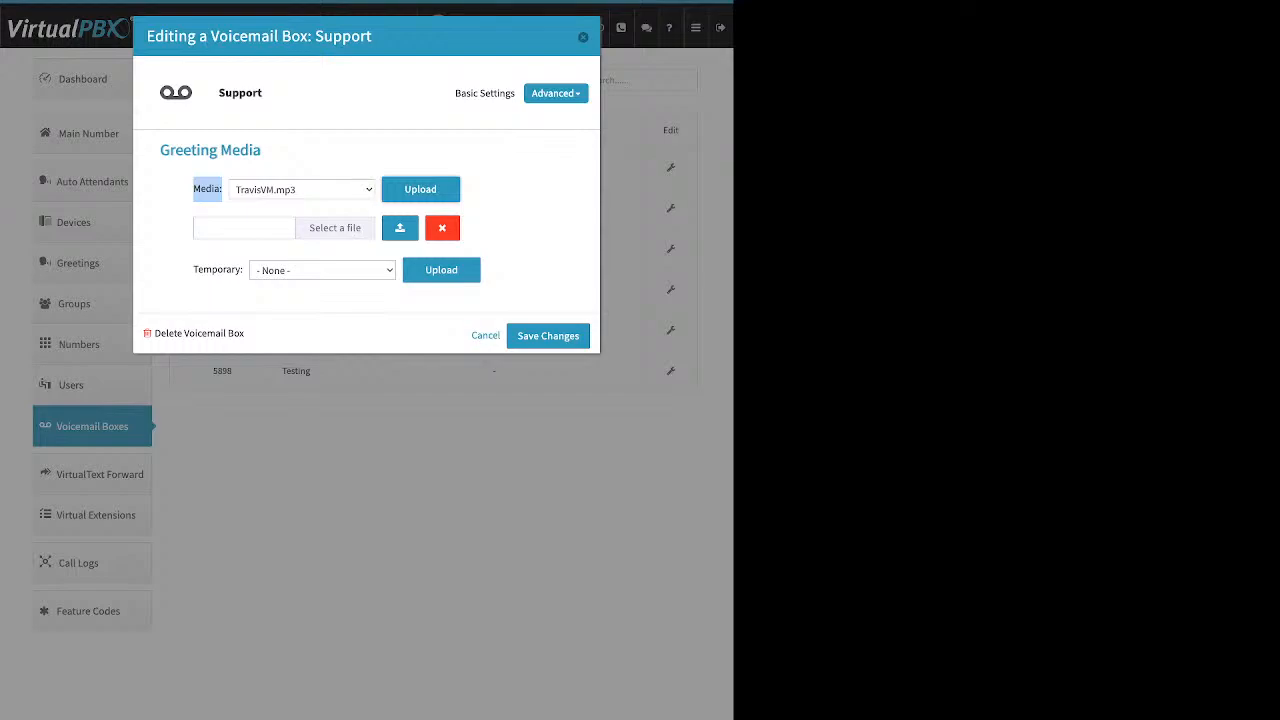
click(442, 228)
drag(194, 231, 244, 231)
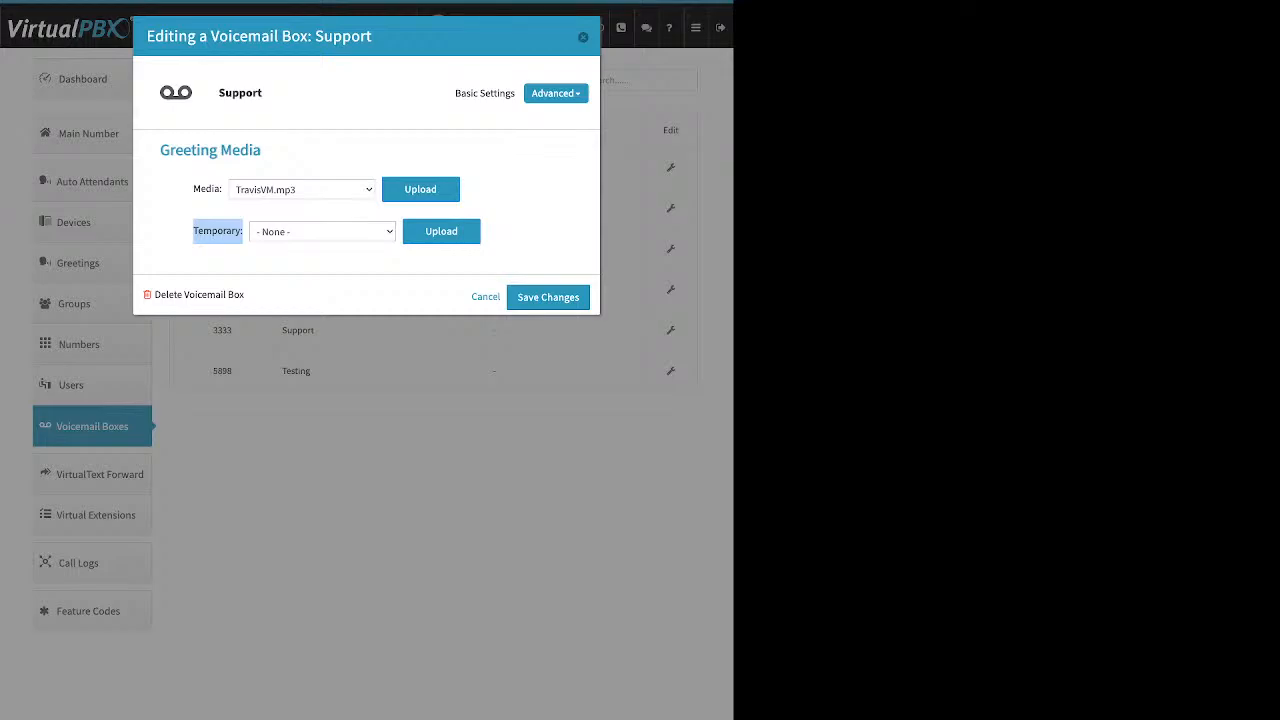
Step: Show the Support box's two e-mail recipients, starting and cancelling a new recipient
click(555, 93)
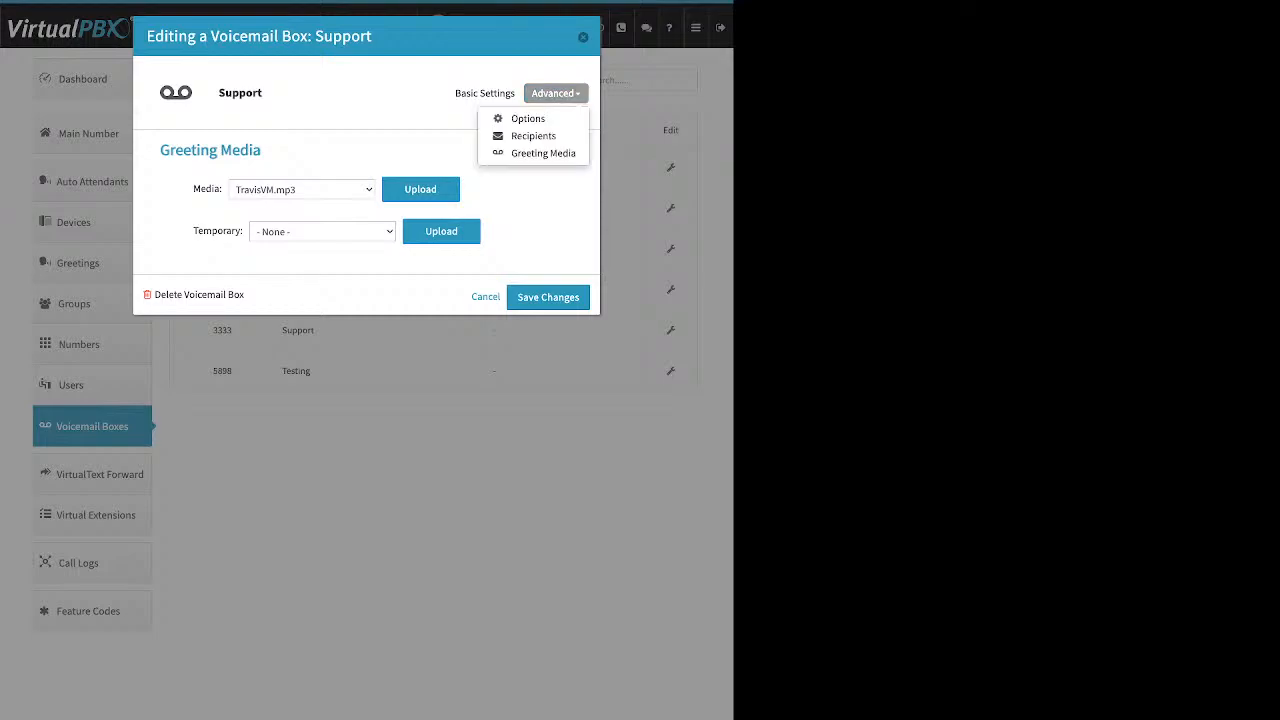
click(535, 134)
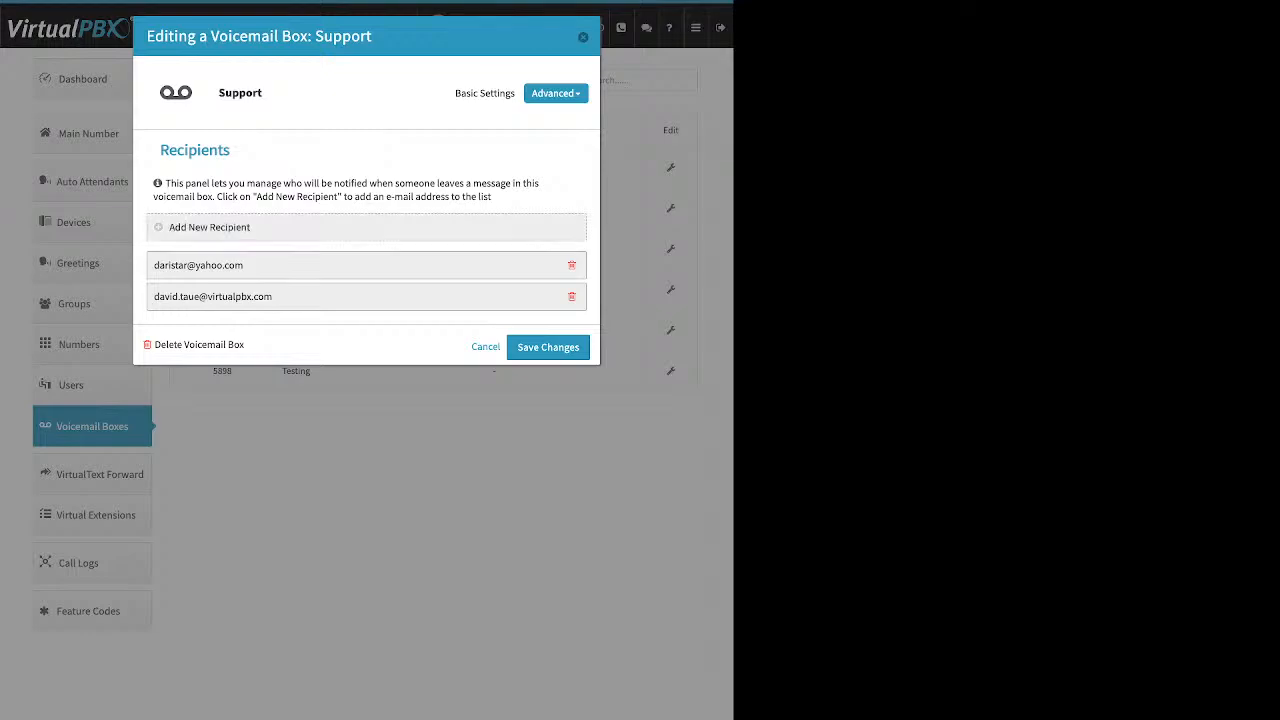
click(209, 228)
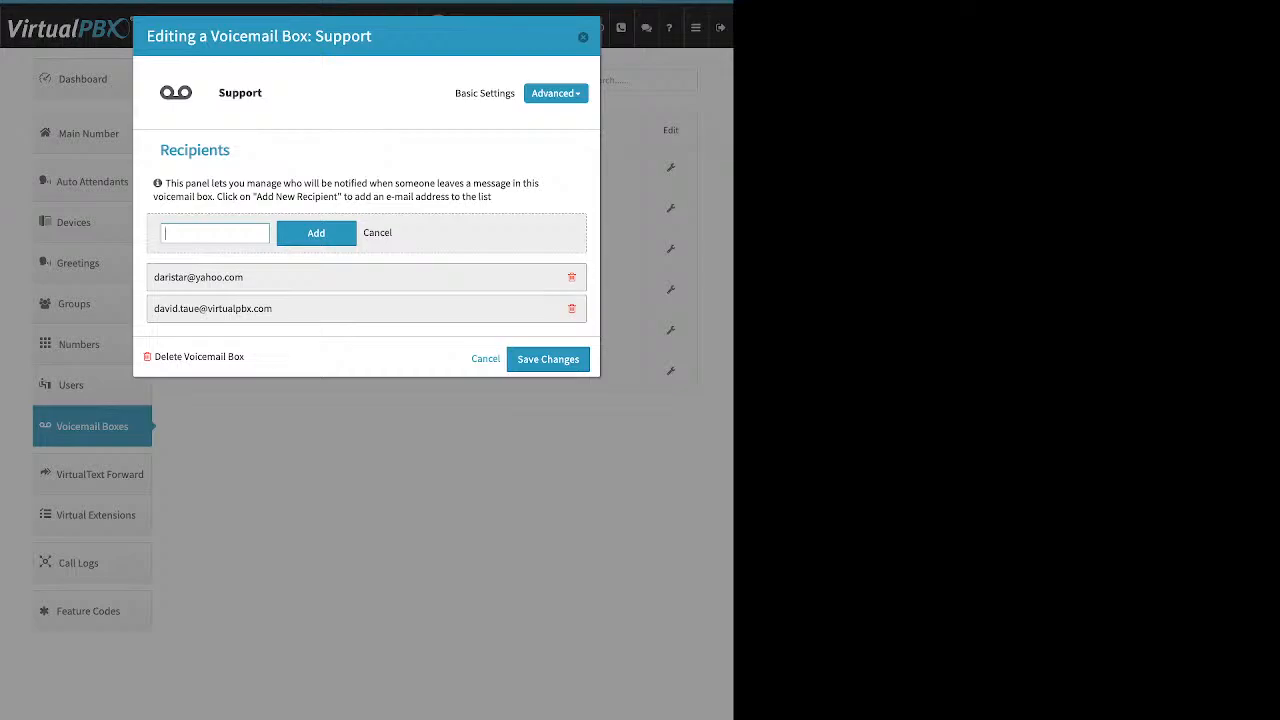
click(377, 232)
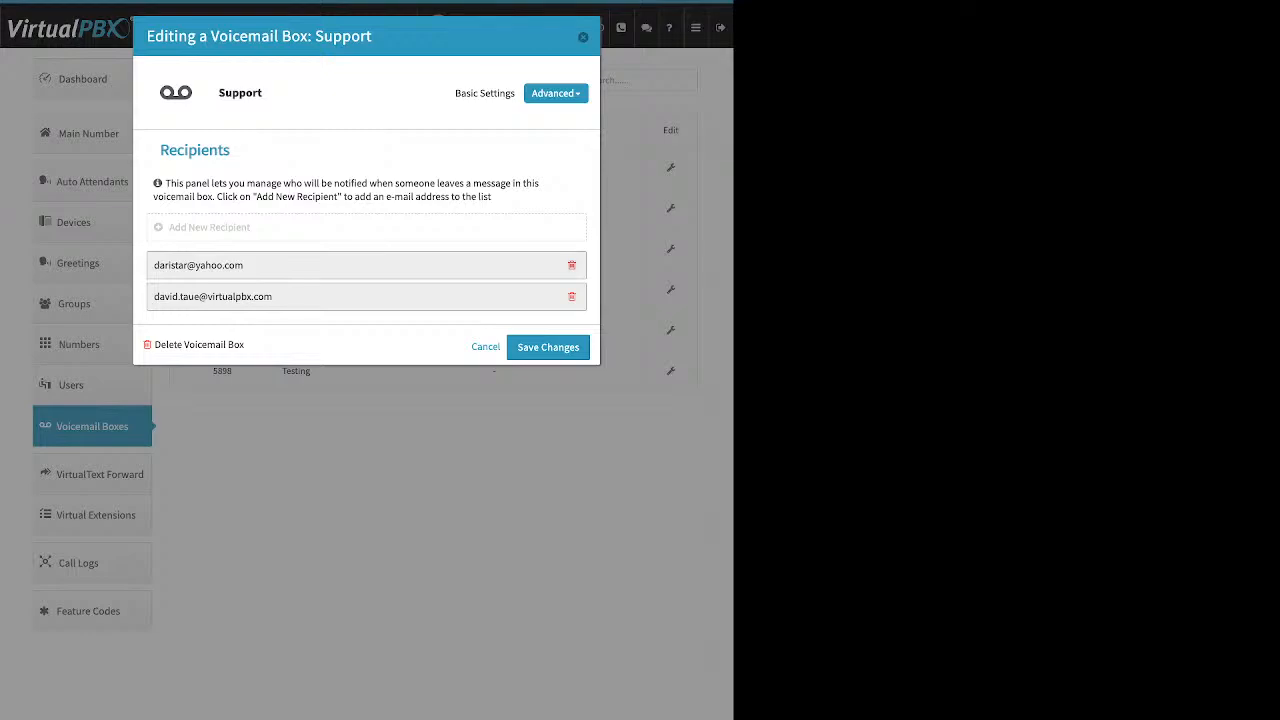
click(556, 93)
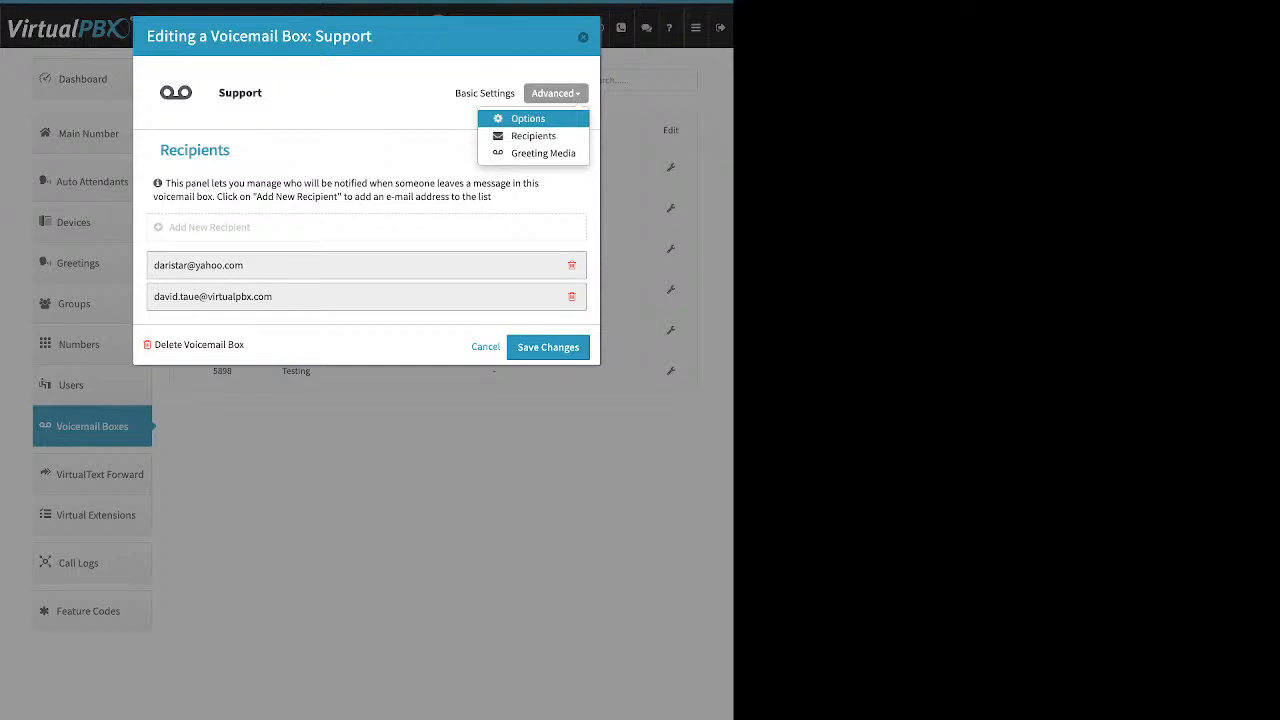
Step: Review the Support box's Options, toggling Skip Greetings on and back off, then close unchanged
click(528, 118)
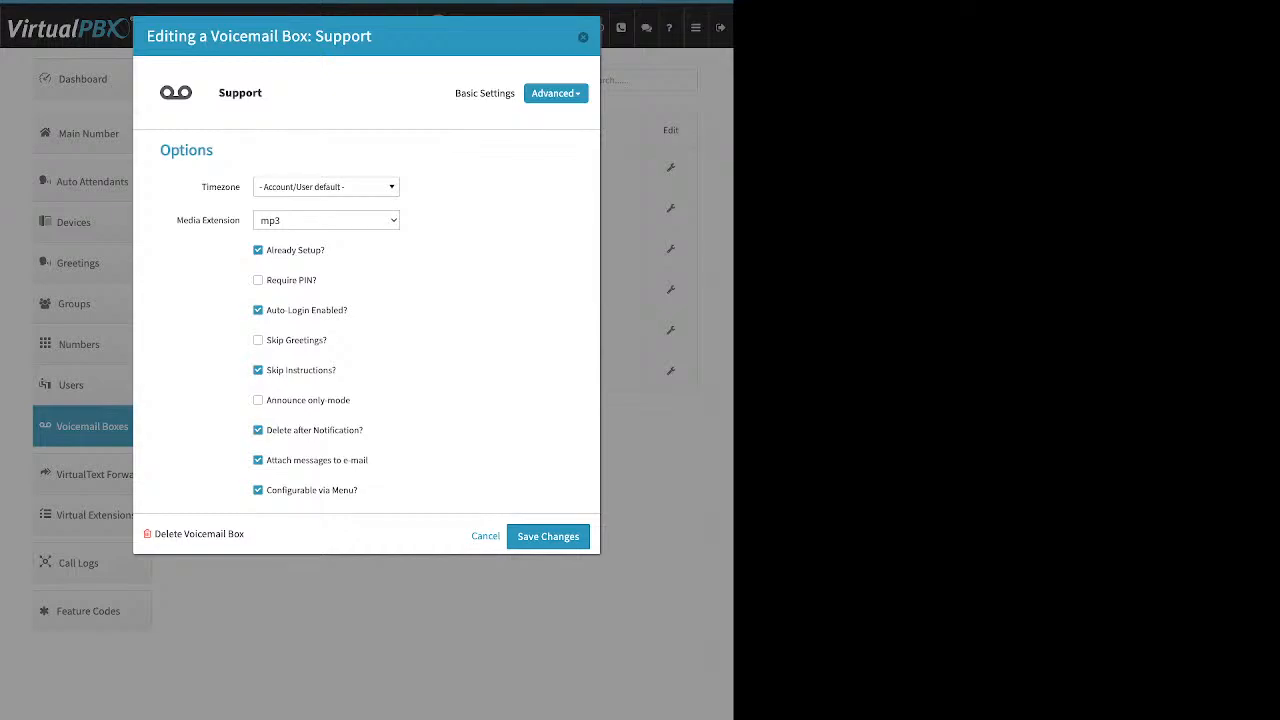
drag(326, 251, 272, 251)
click(258, 340)
click(258, 340)
drag(368, 460, 266, 460)
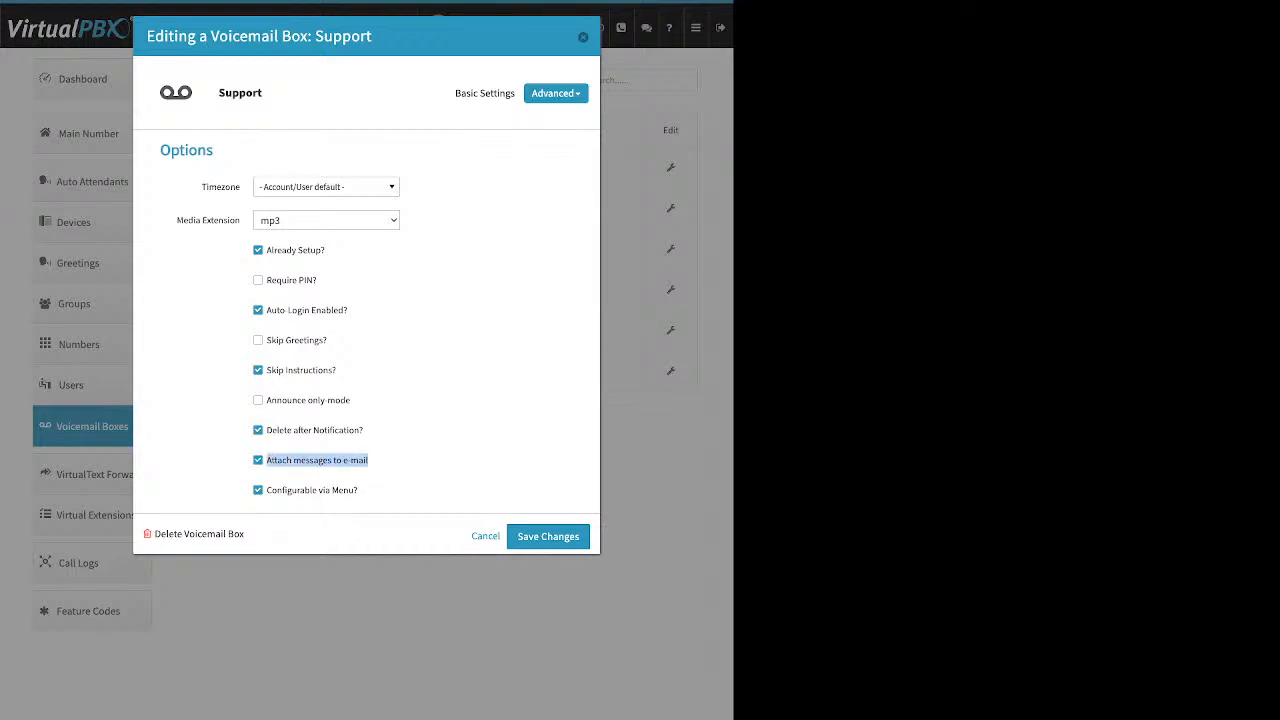
drag(363, 430, 266, 430)
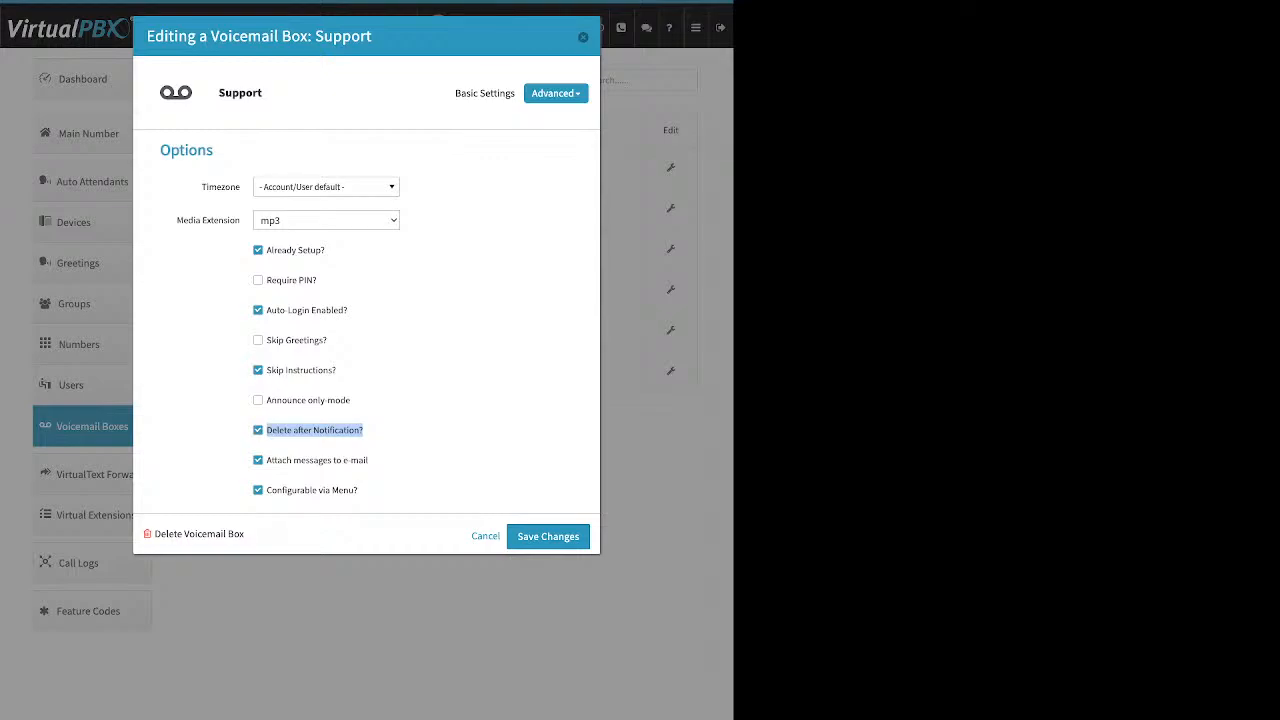
key(Escape)
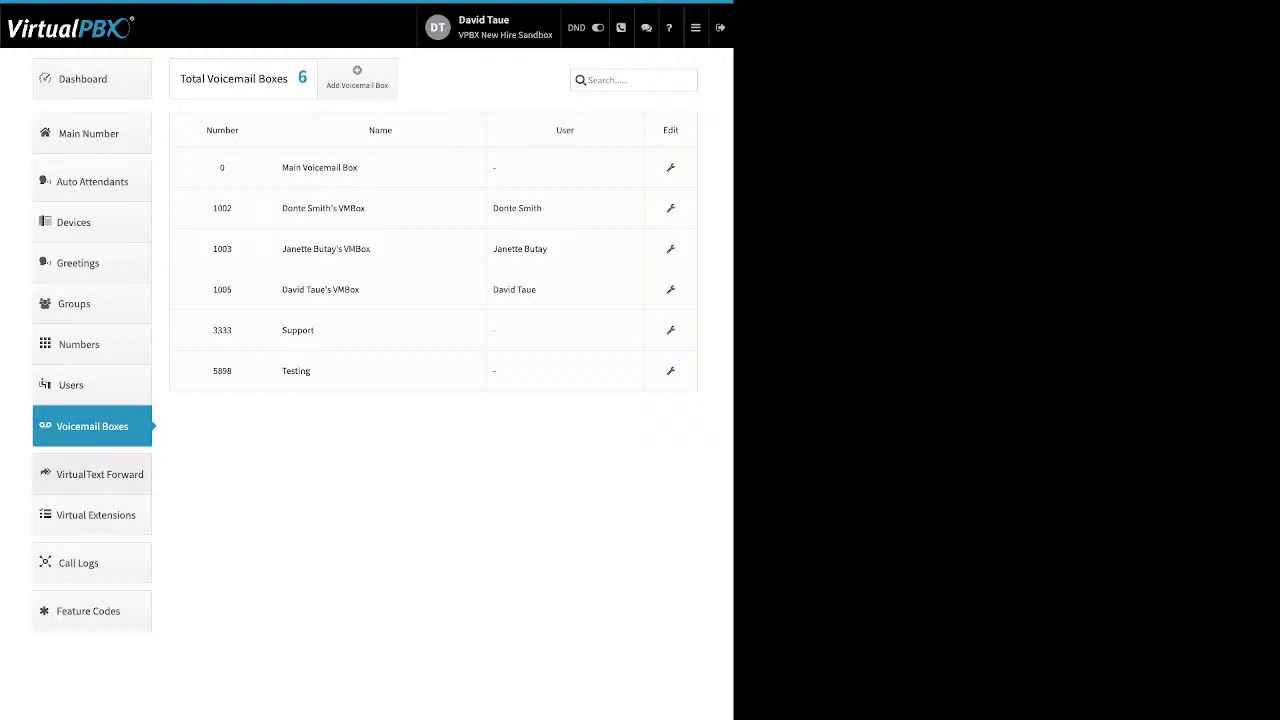
Step: List the four VirtualText Forward numbers and inspect the Add Number form's Email and Webhook fields without saving
click(92, 474)
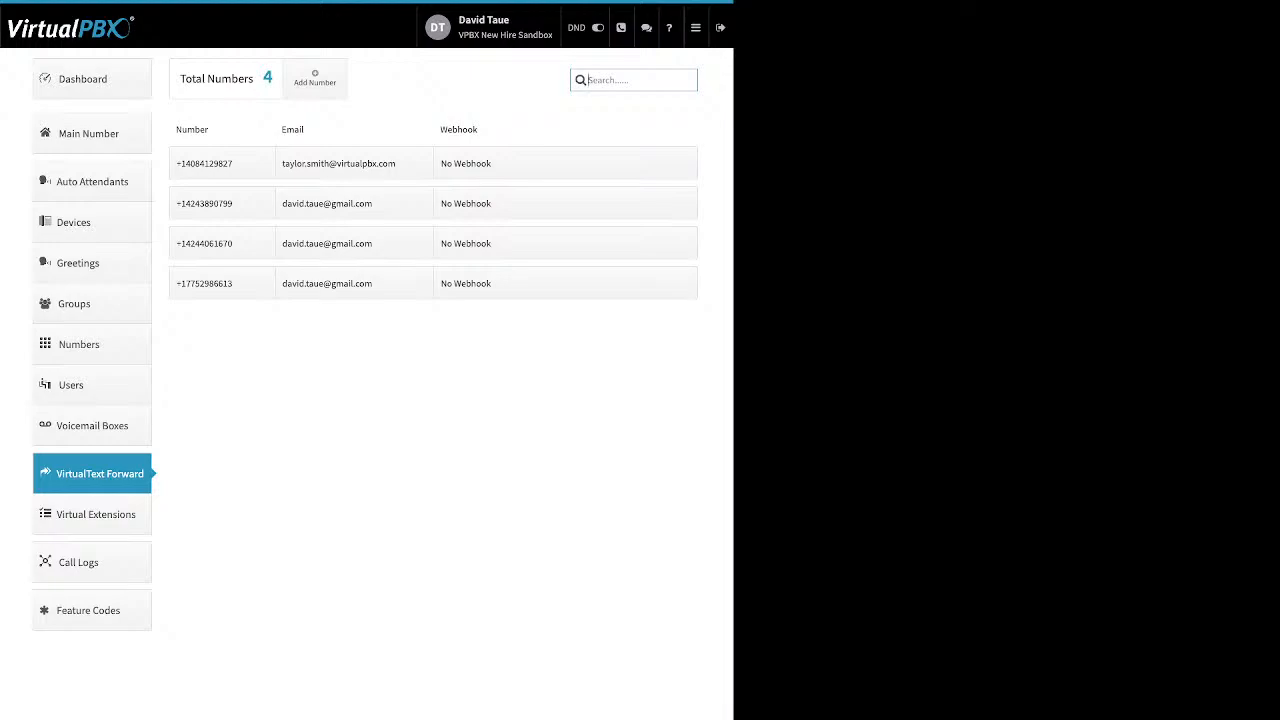
click(314, 77)
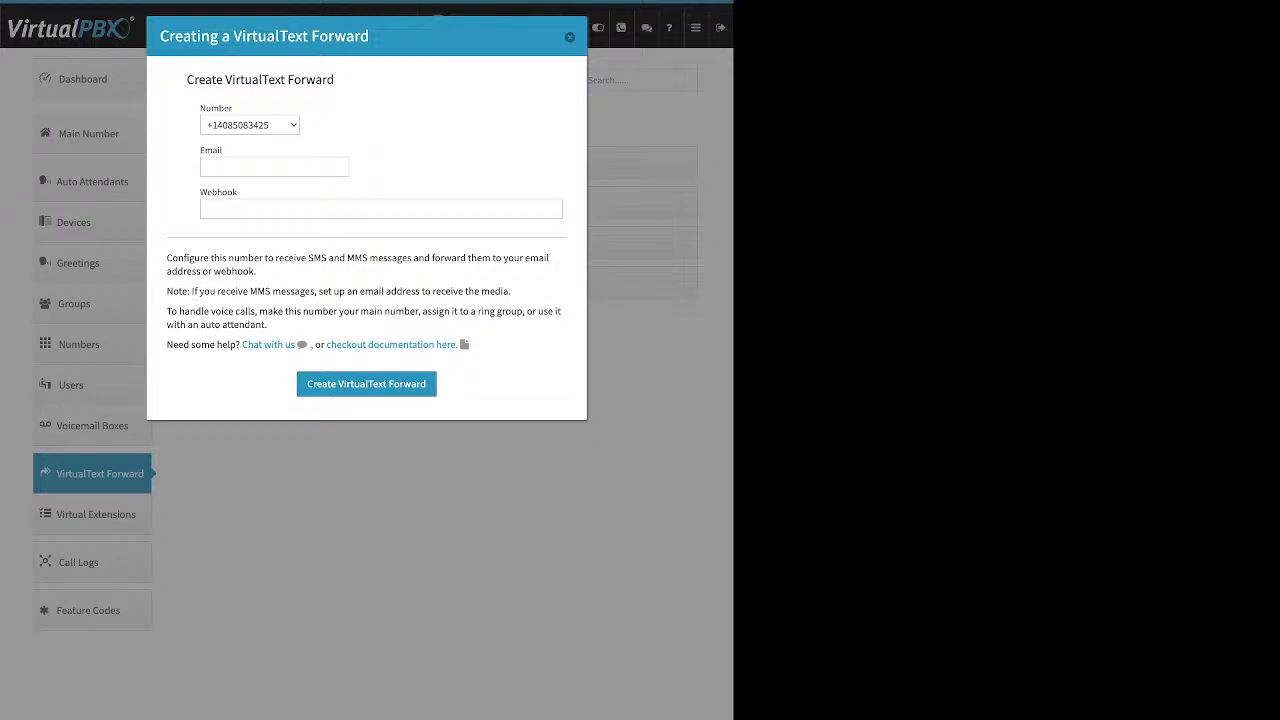
drag(217, 151, 205, 151)
drag(238, 192, 200, 192)
click(274, 167)
click(570, 37)
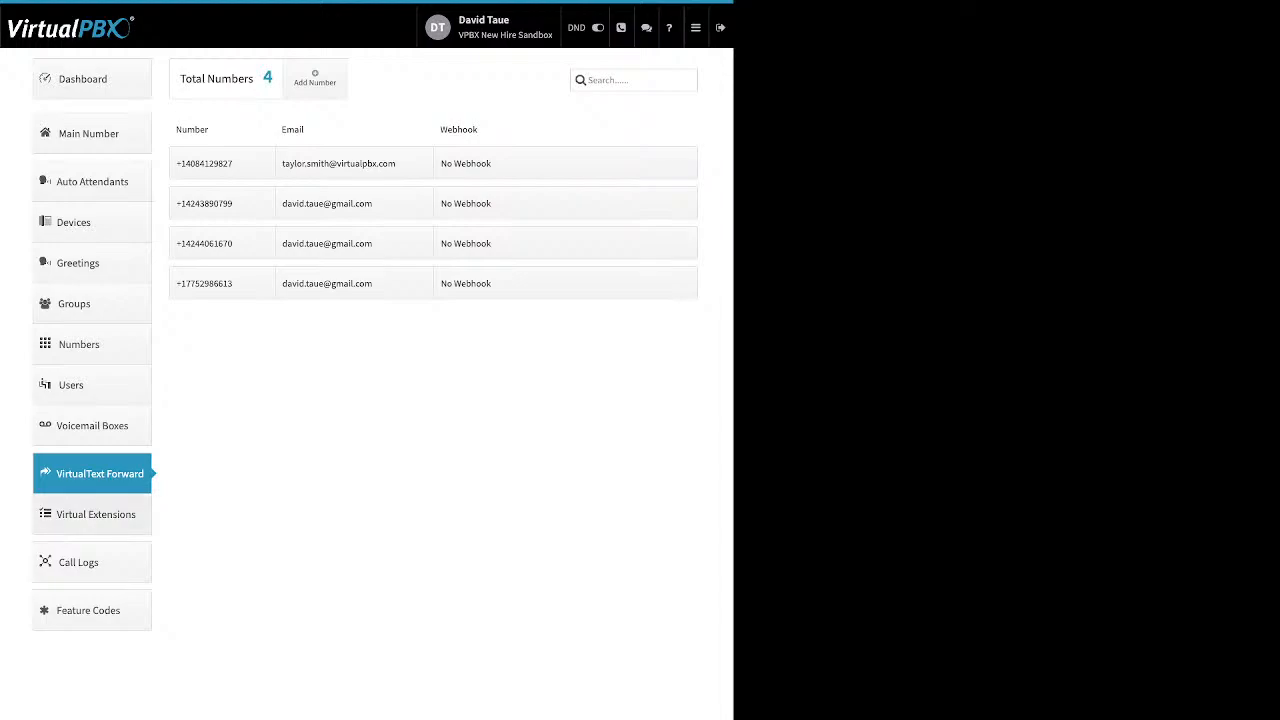
Step: On Virtual Extensions, preview the Add Extension form, then show VPBX Test (1007)'s device, 3rd party sample
click(95, 514)
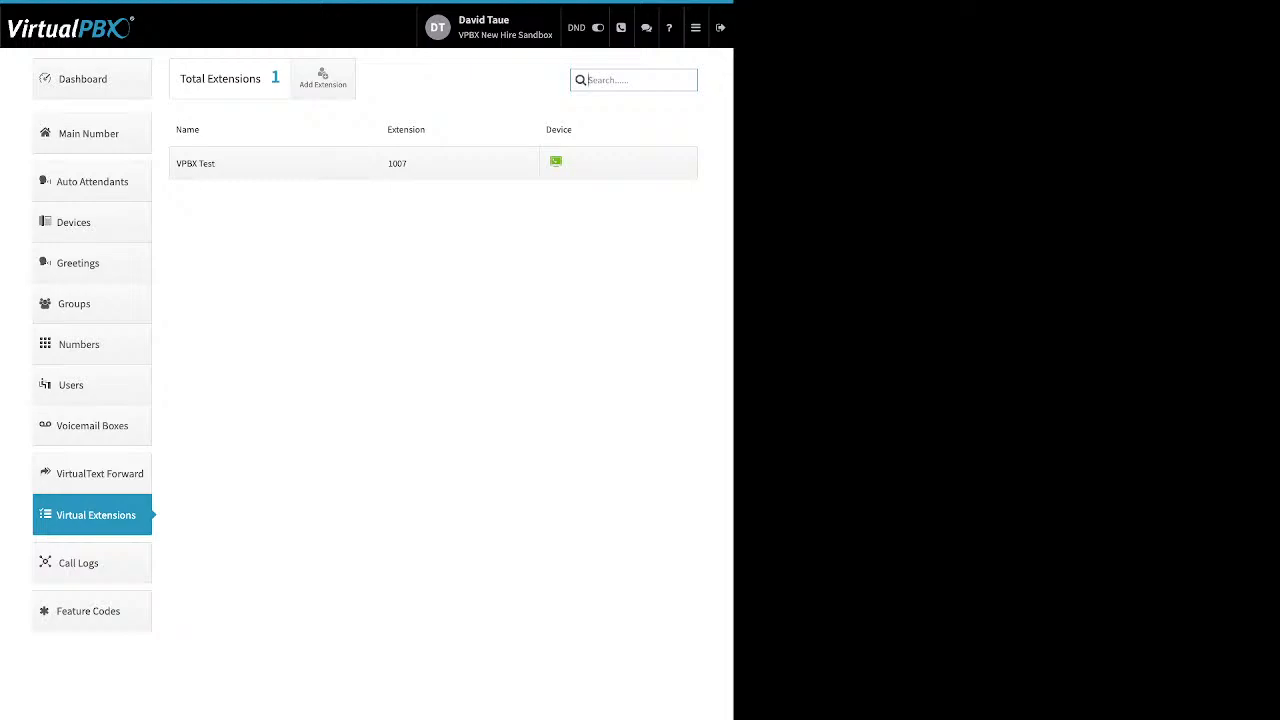
click(322, 78)
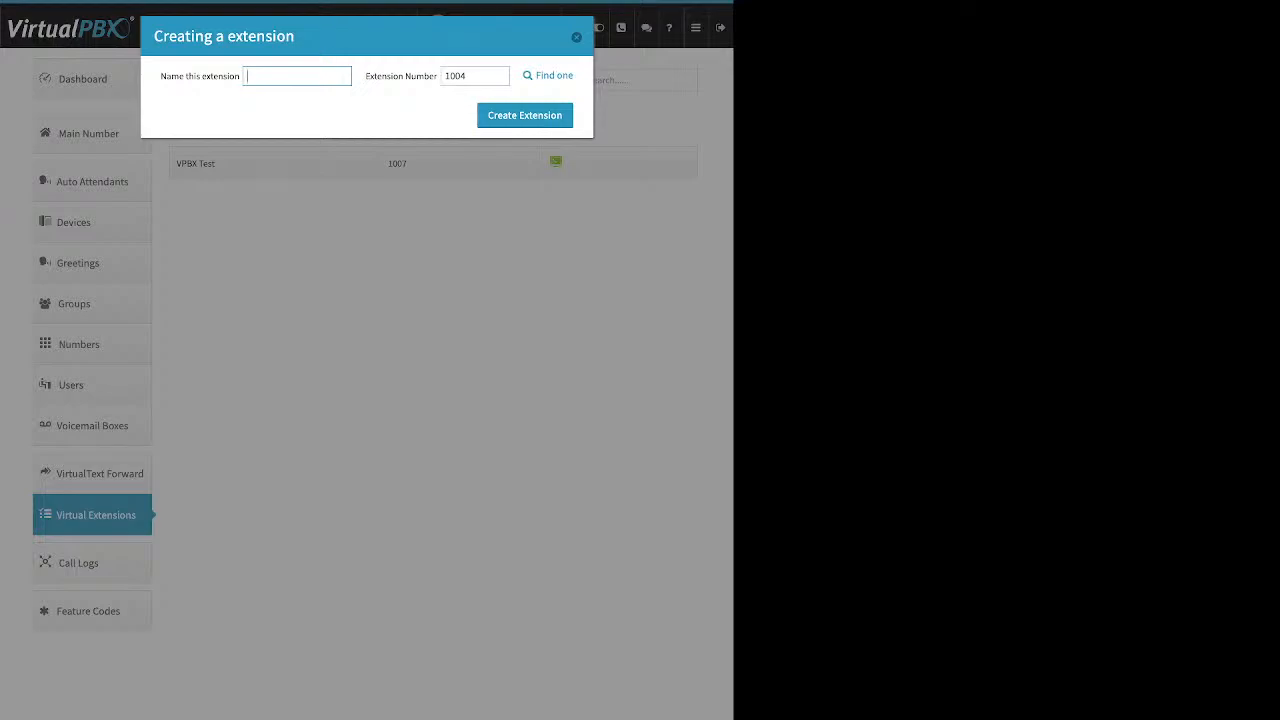
drag(161, 76, 240, 76)
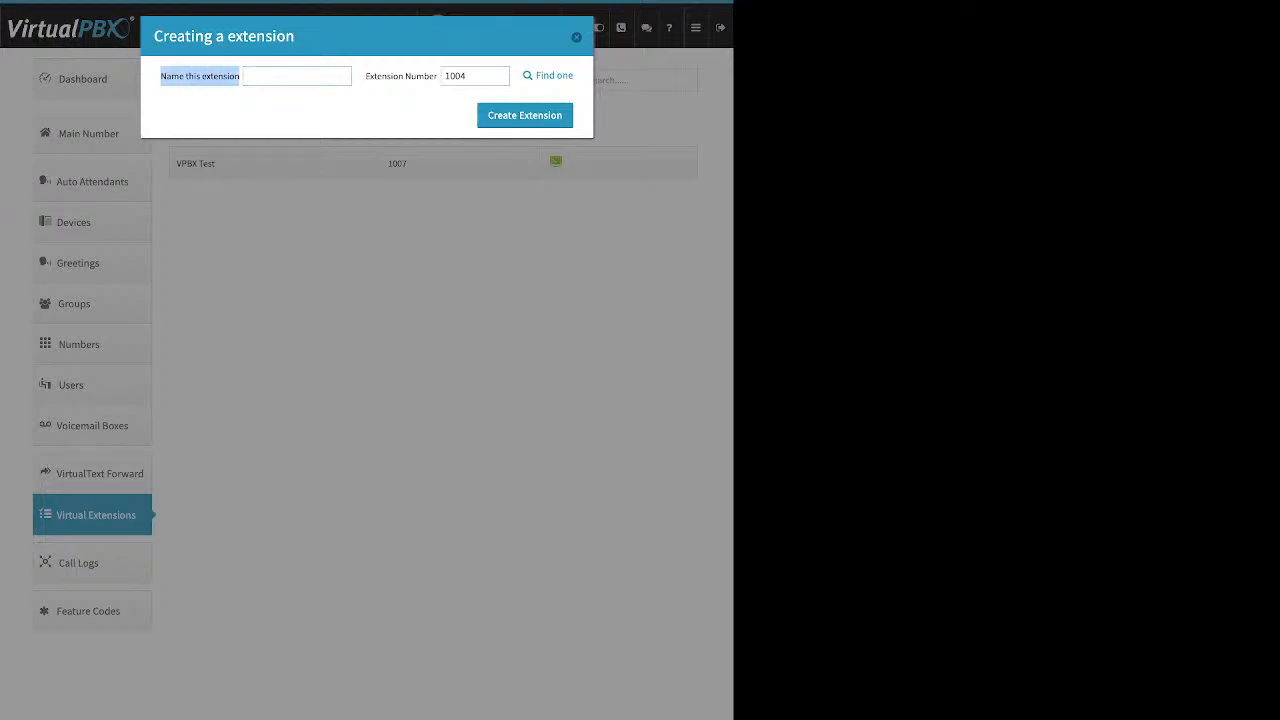
triple_click(401, 76)
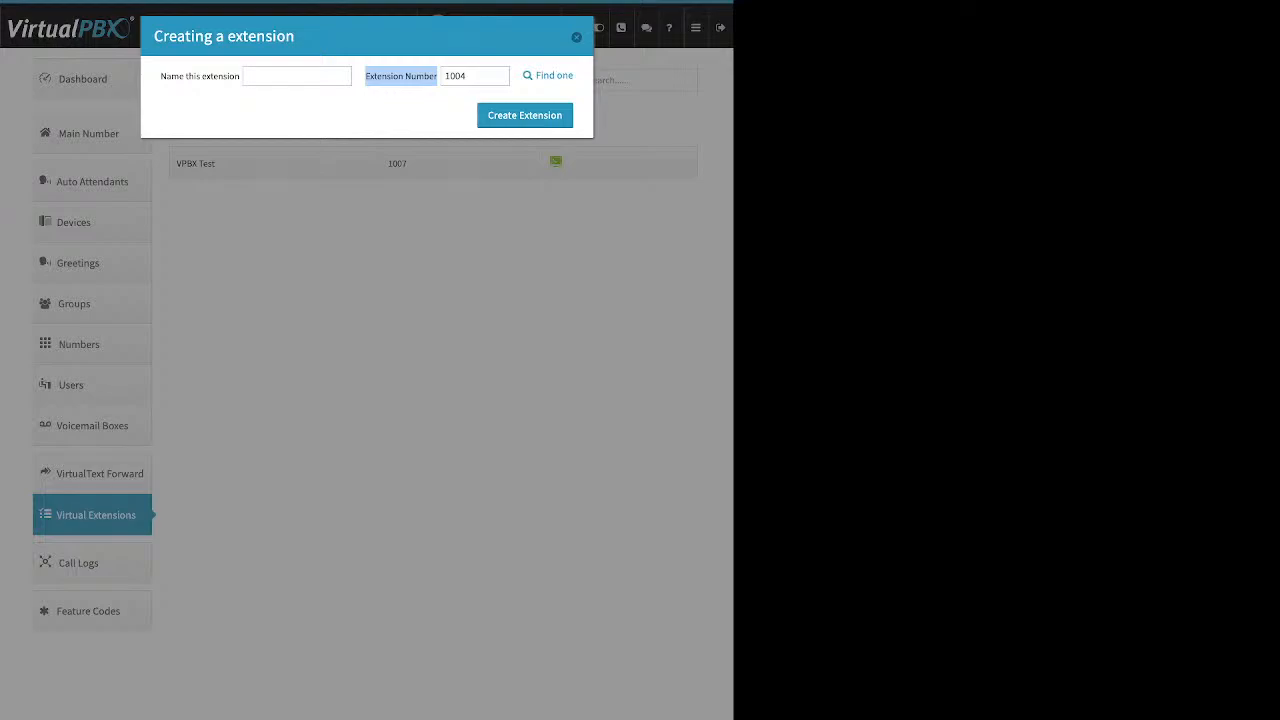
click(576, 37)
click(558, 162)
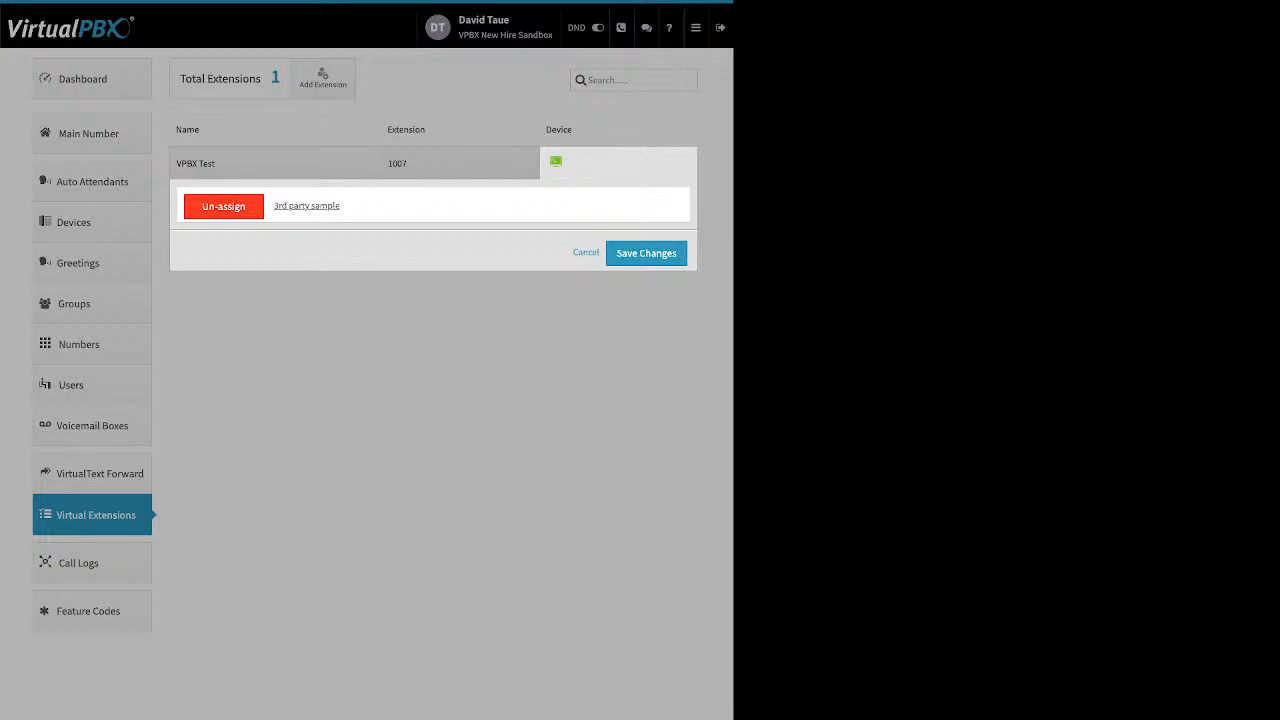
Step: Remove 3rd party sample from extension 1007, start and cancel a Soft Phone device, and close the panel
click(223, 206)
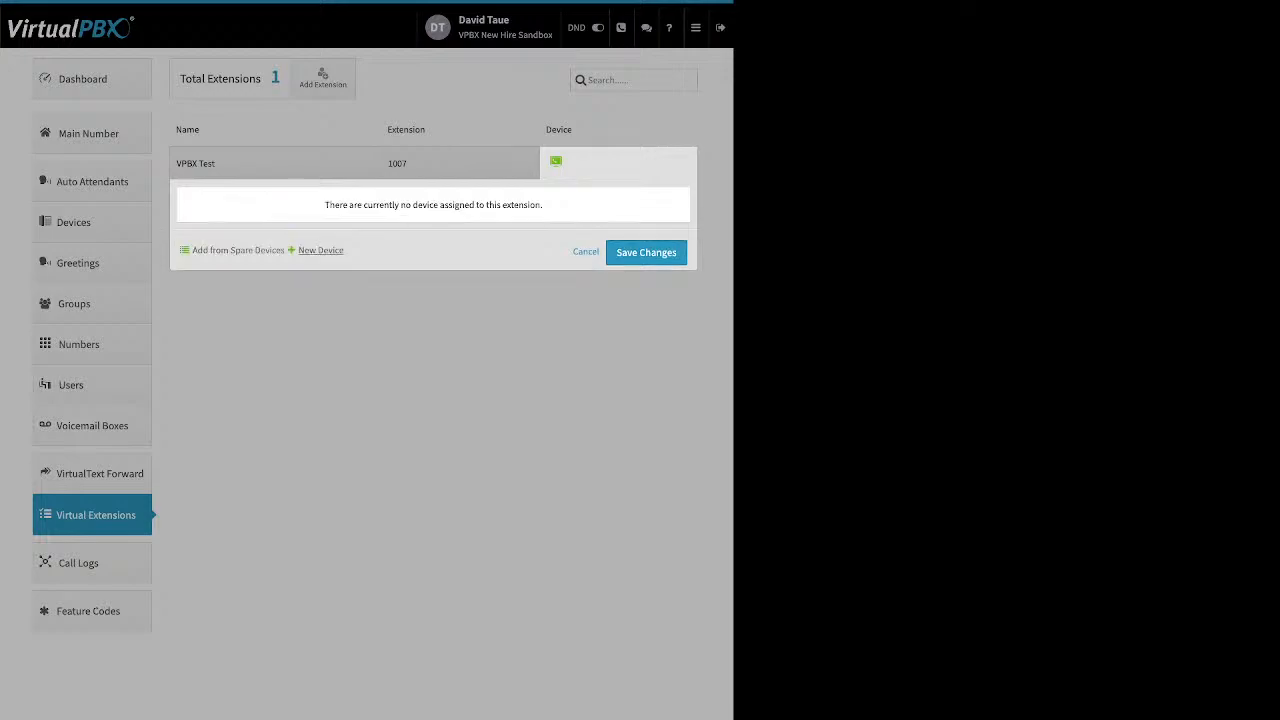
click(320, 250)
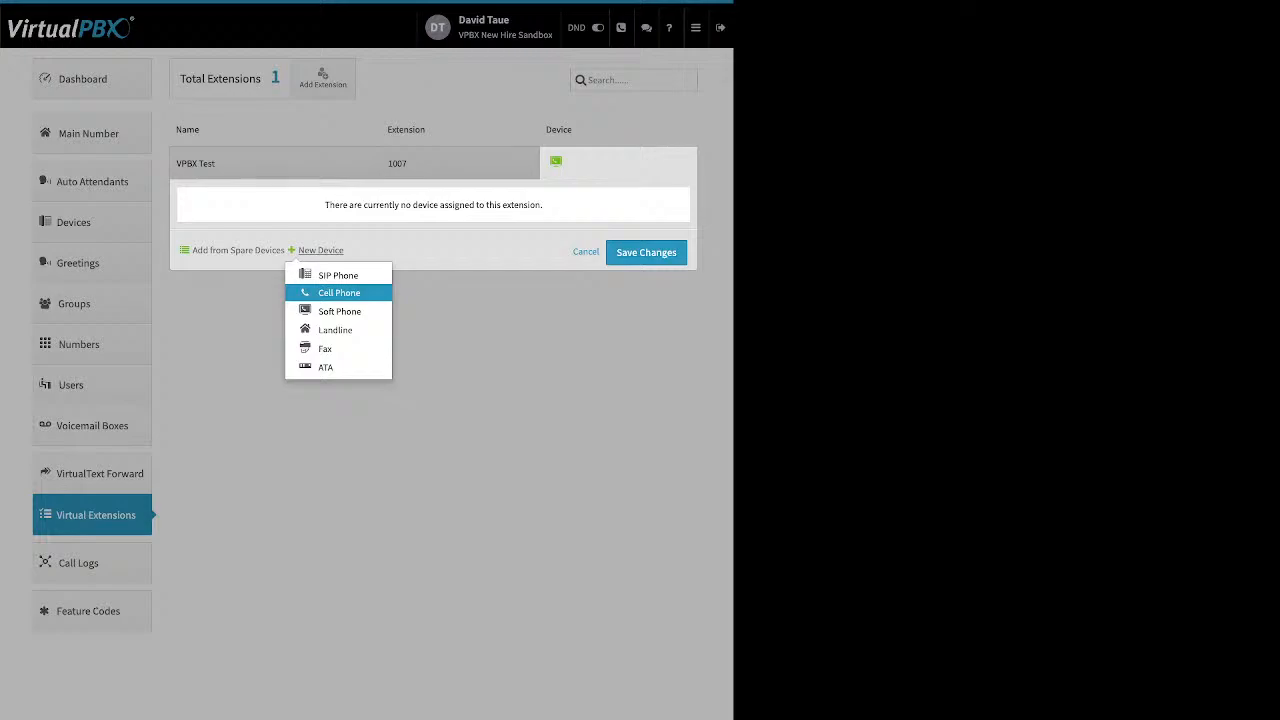
click(339, 311)
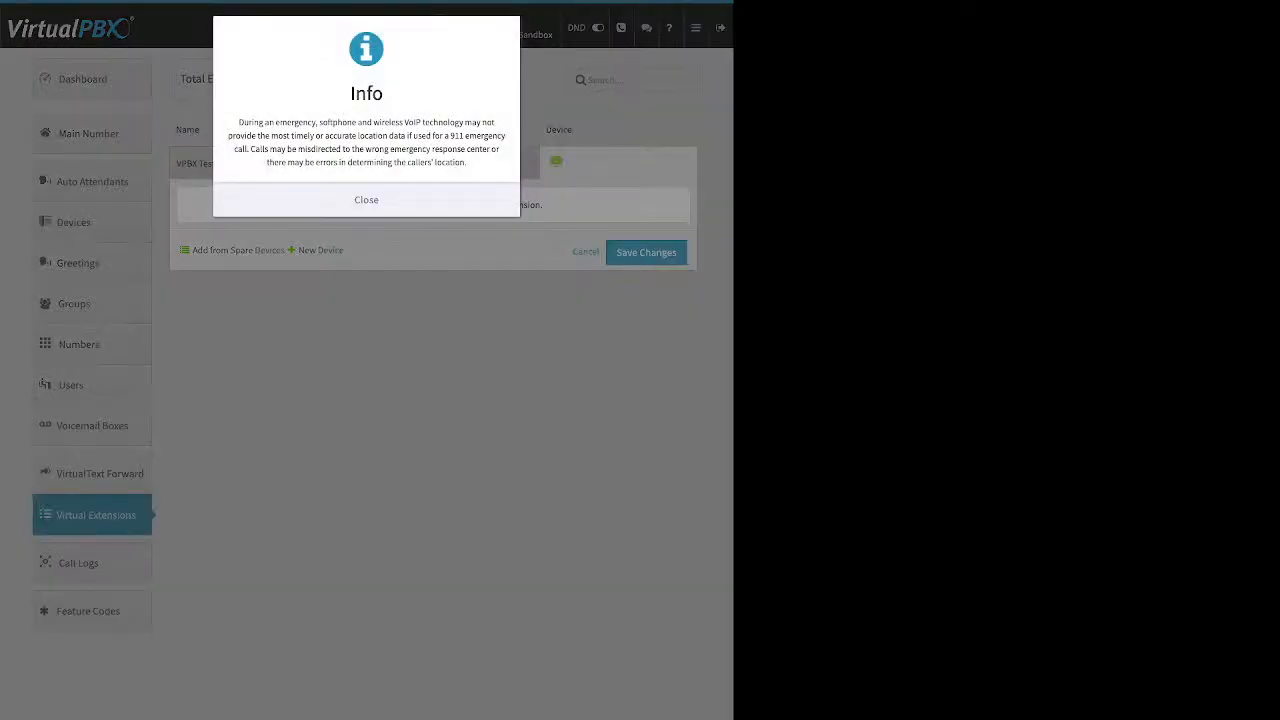
click(366, 200)
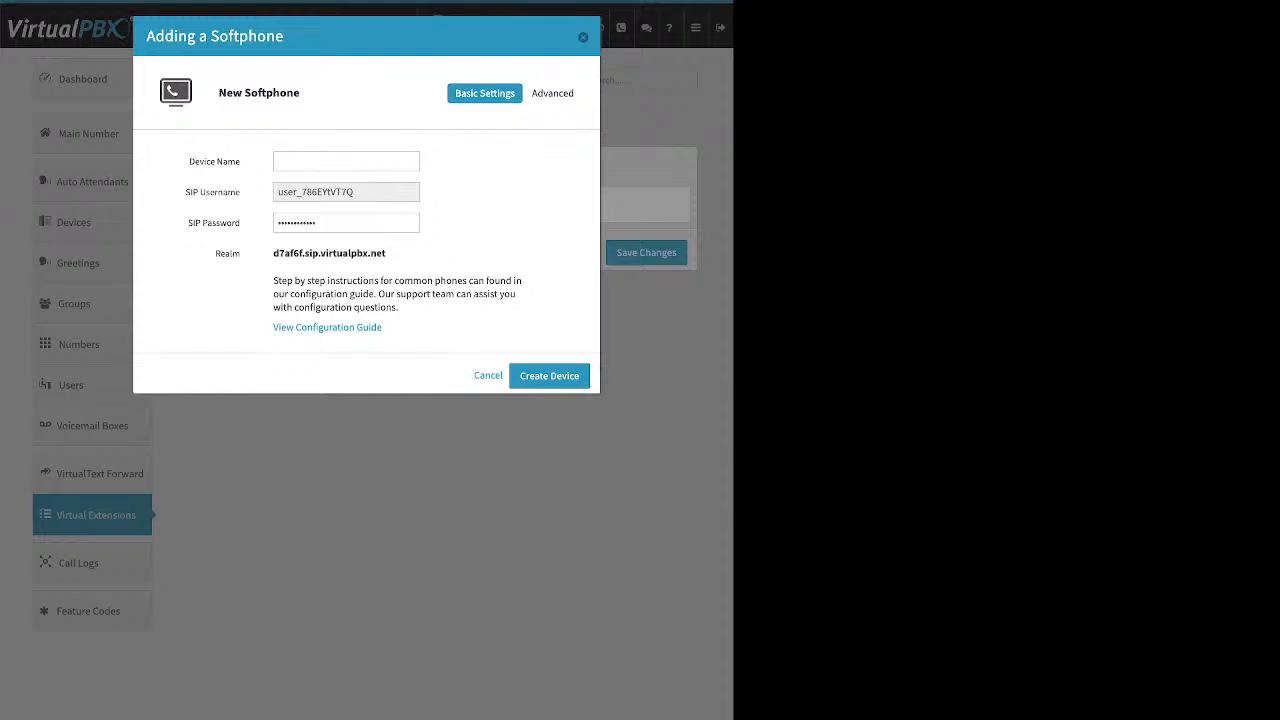
key(Escape)
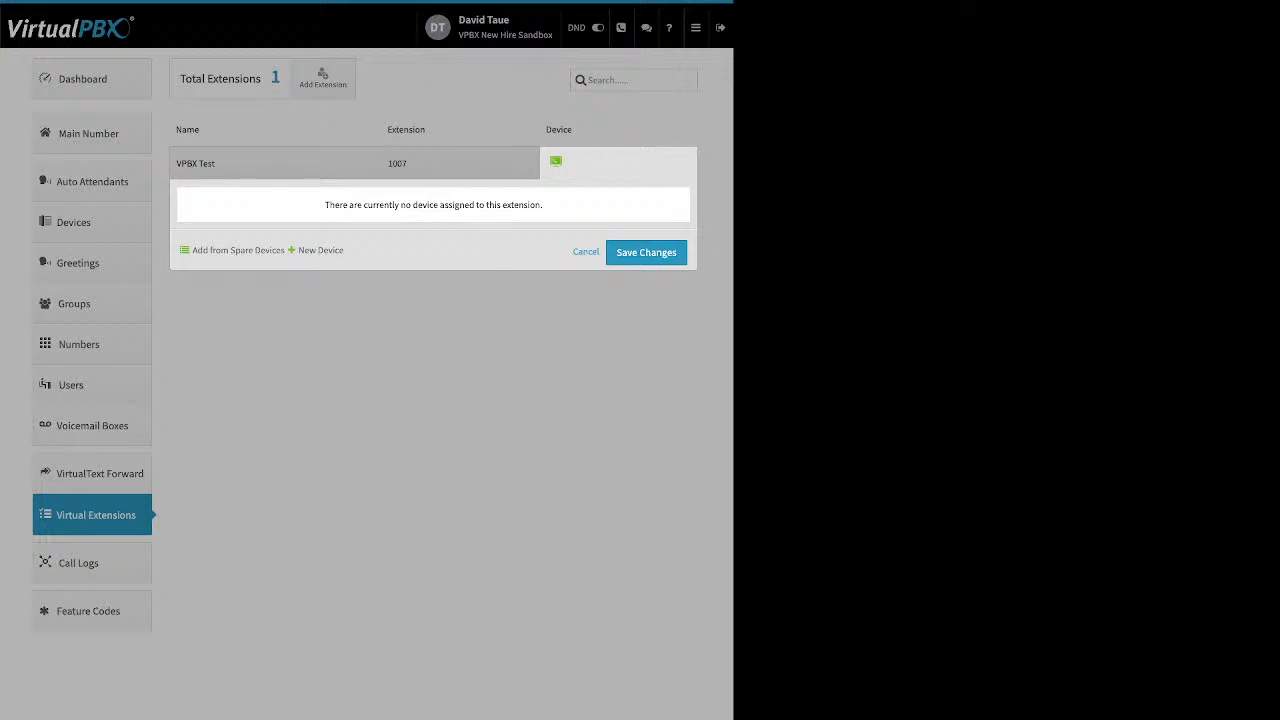
click(586, 252)
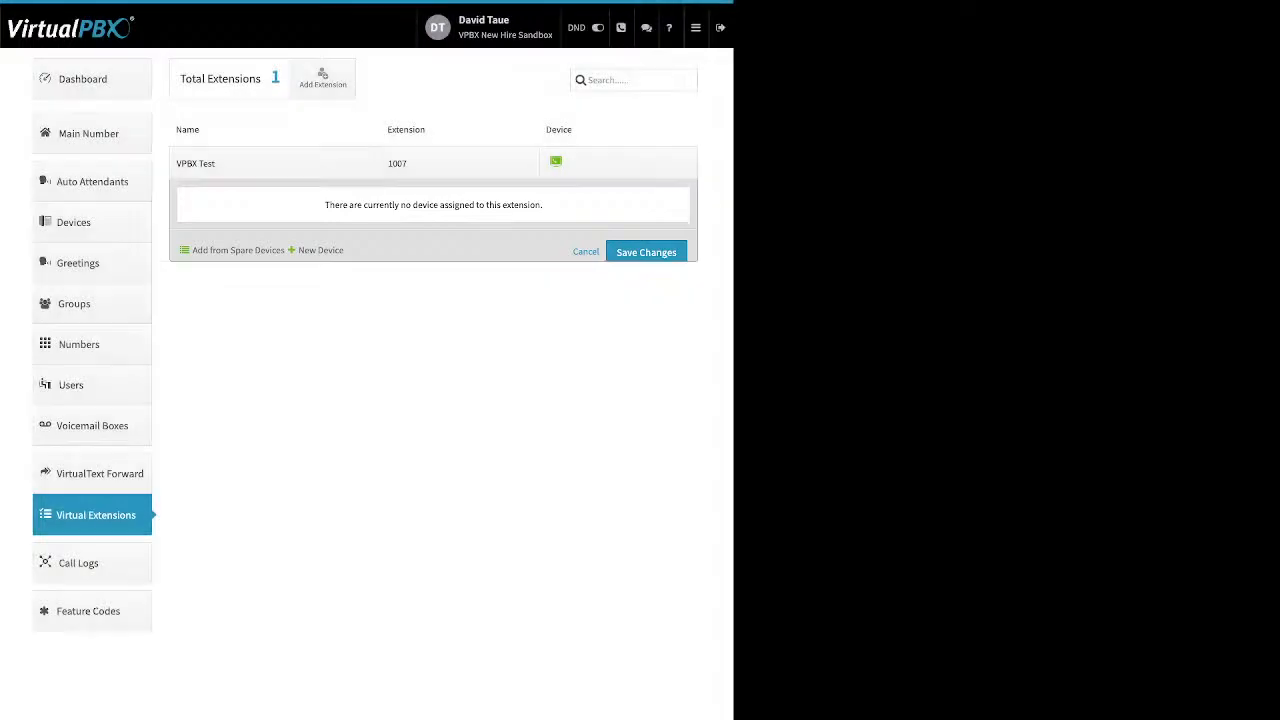
Step: Review today's call logs, then filter to This Week (05/06/2024–05/07/2024), showing one 0:31 call
click(80, 562)
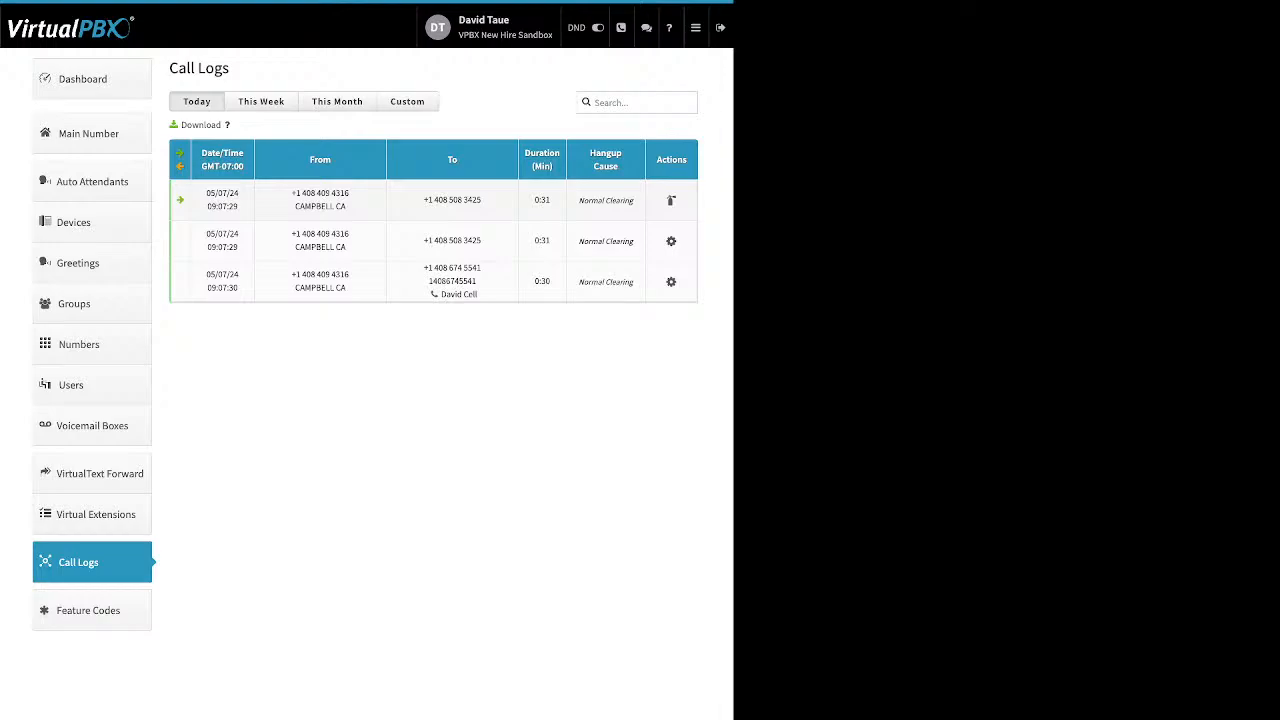
drag(302, 233, 481, 241)
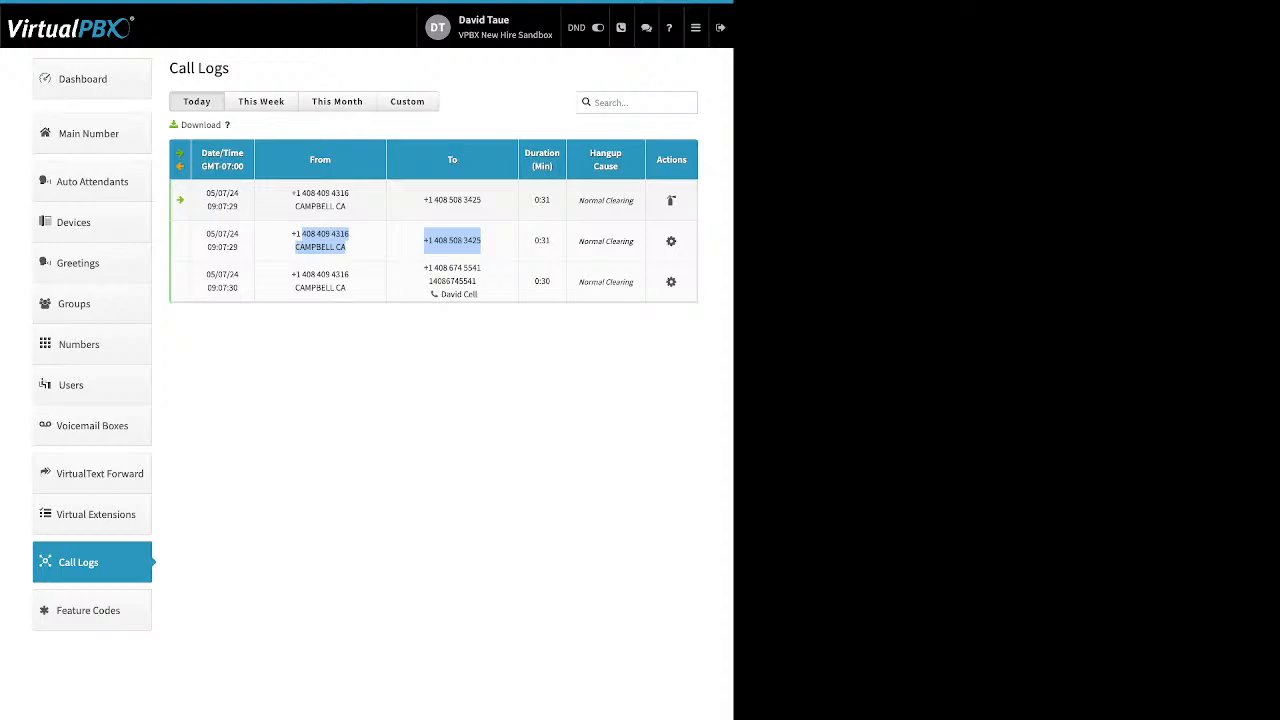
click(432, 350)
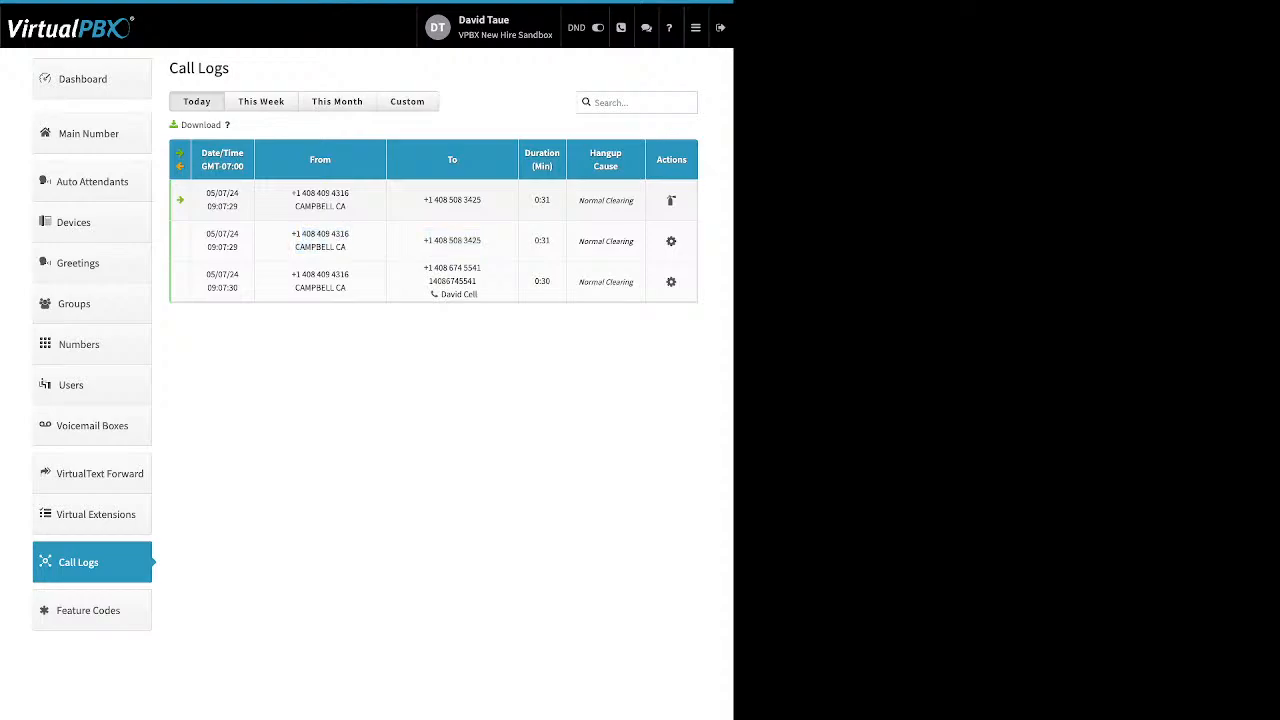
drag(429, 268, 478, 295)
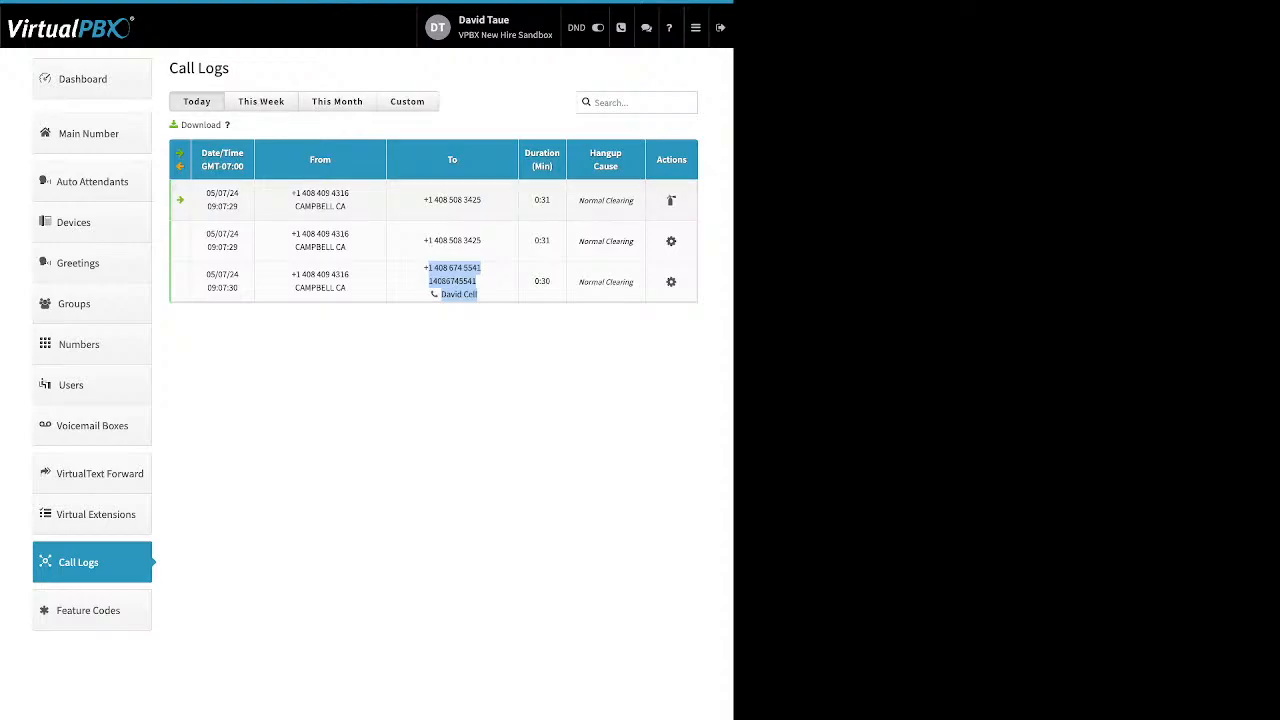
click(261, 101)
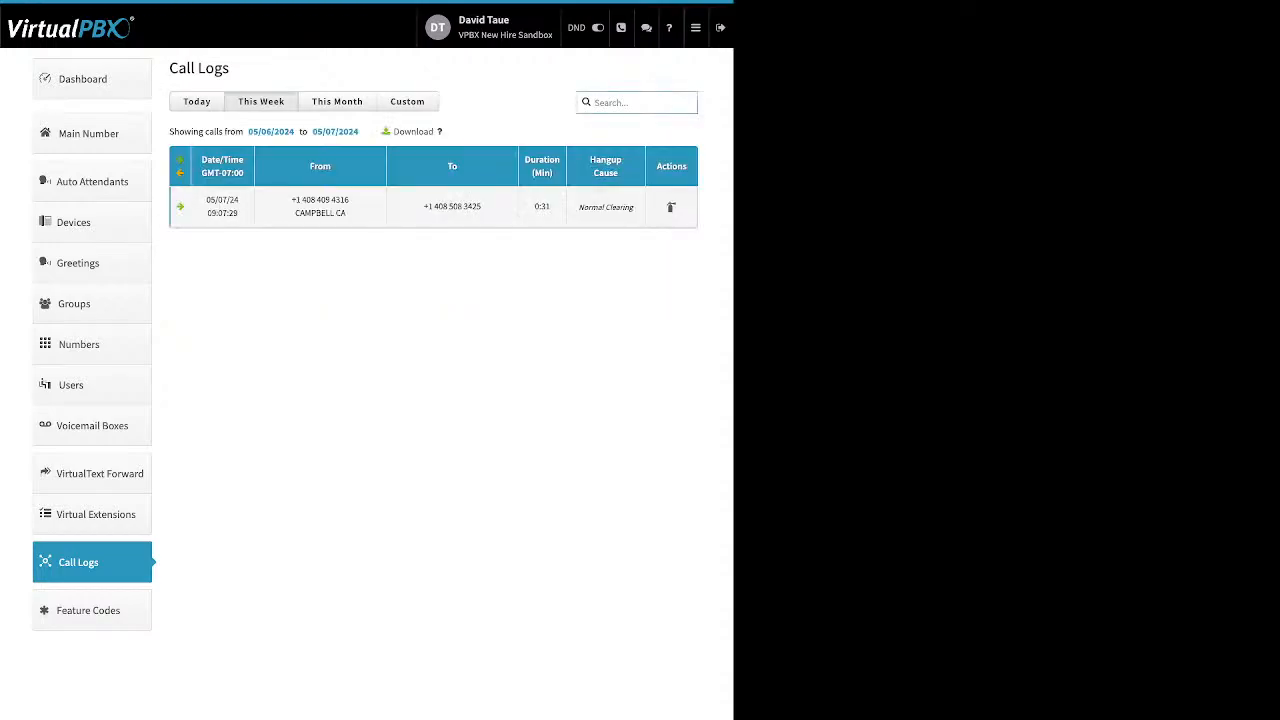
Step: Filter the call logs to a custom range starting 03/01/2024 to list March 2024 calls
click(337, 101)
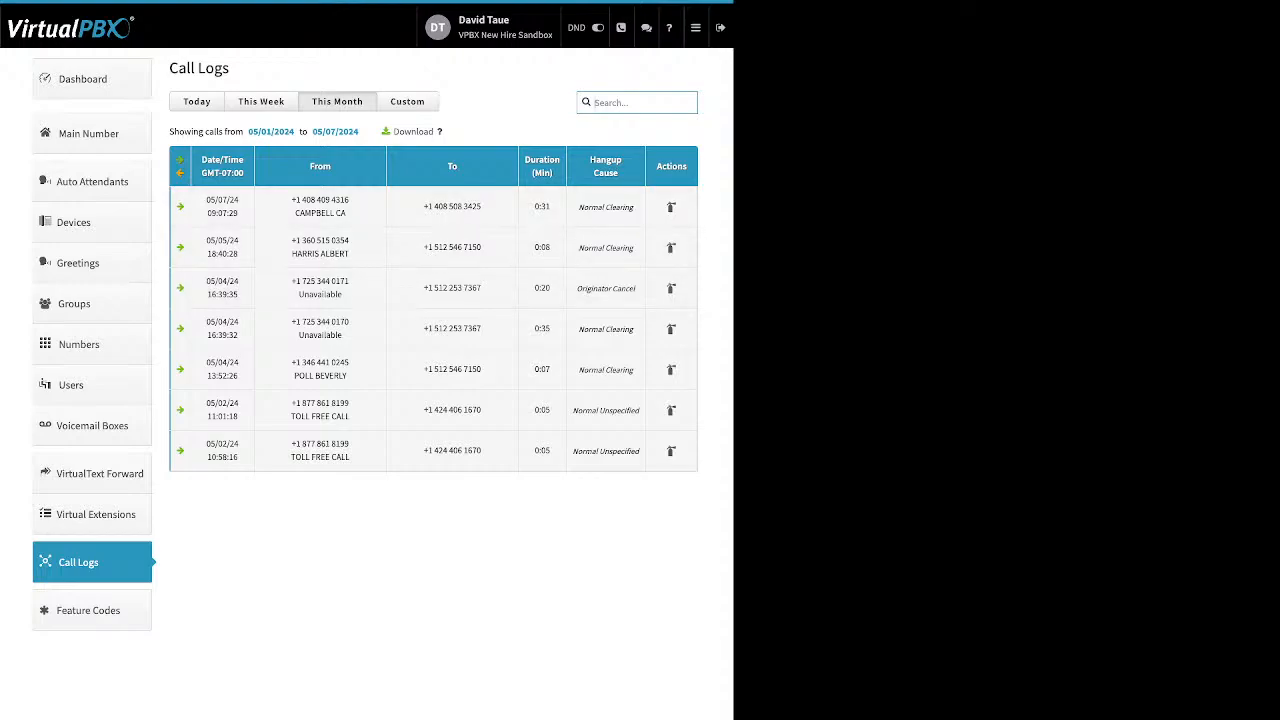
click(407, 101)
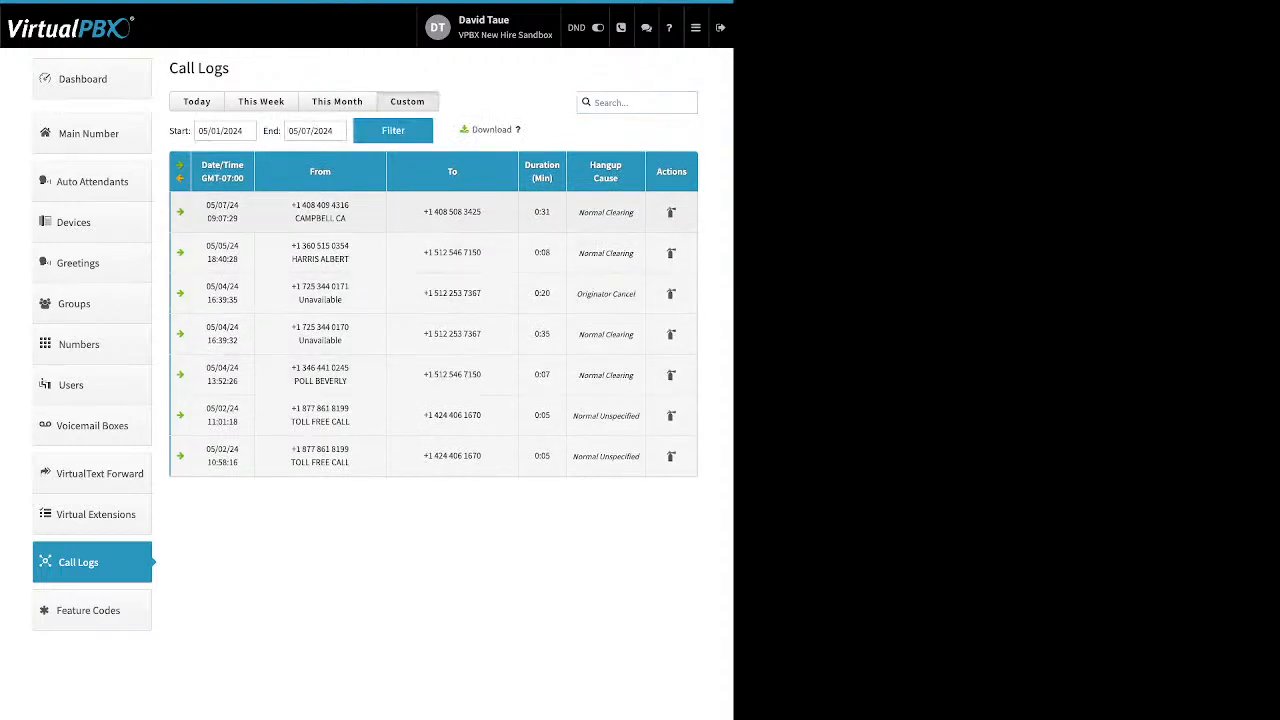
click(225, 131)
click(209, 158)
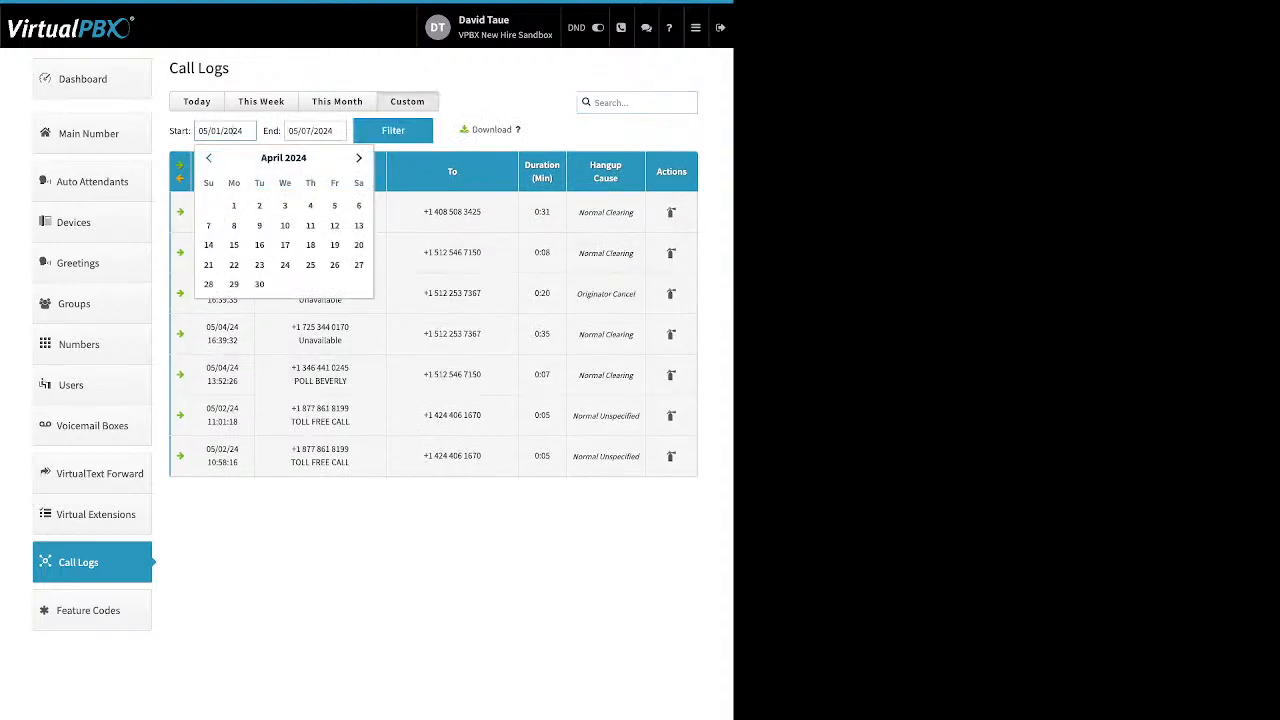
click(208, 158)
click(334, 205)
click(393, 130)
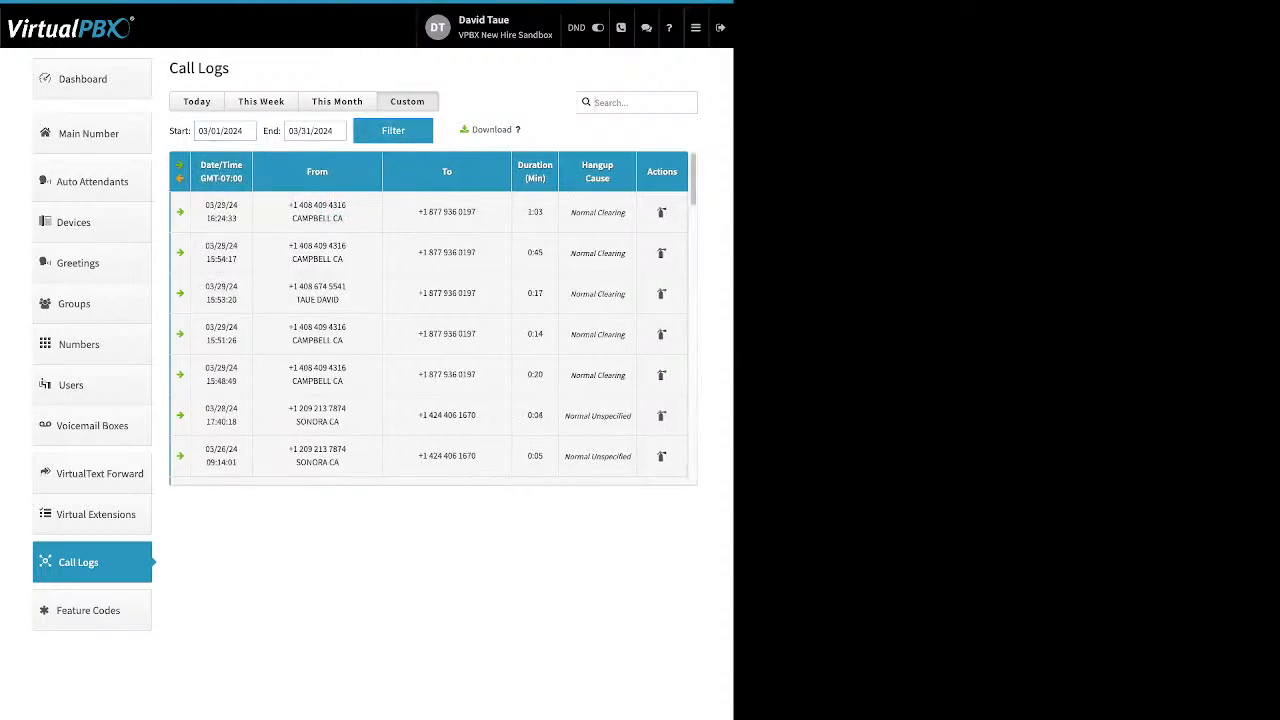
scroll(433, 318, down, 8)
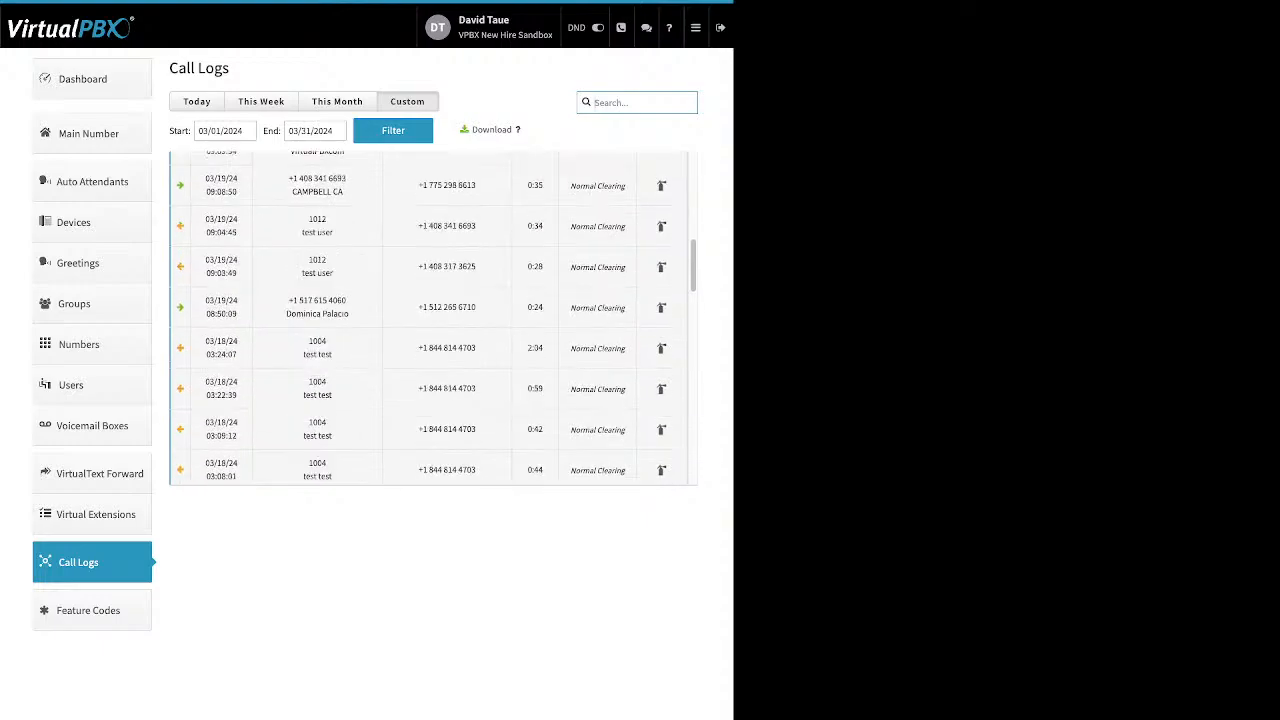
scroll(433, 318, down, 10)
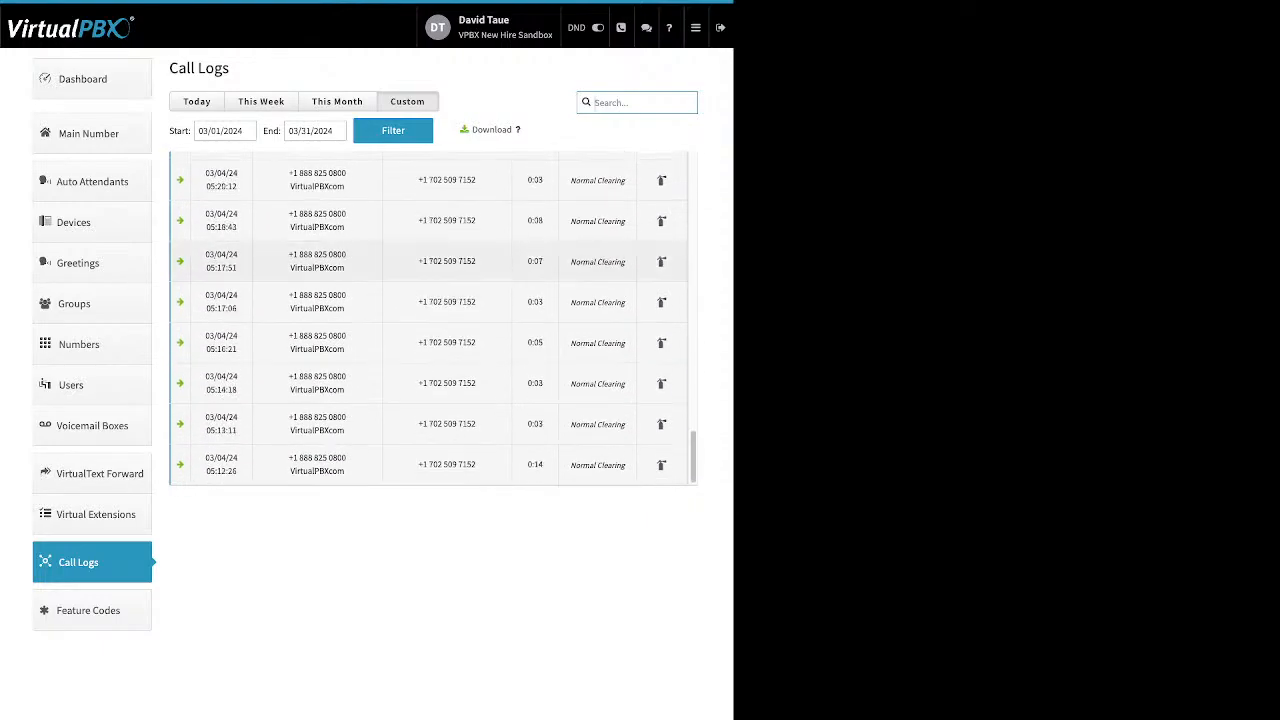
Step: Change the custom range start date to 01/01/2024
click(225, 131)
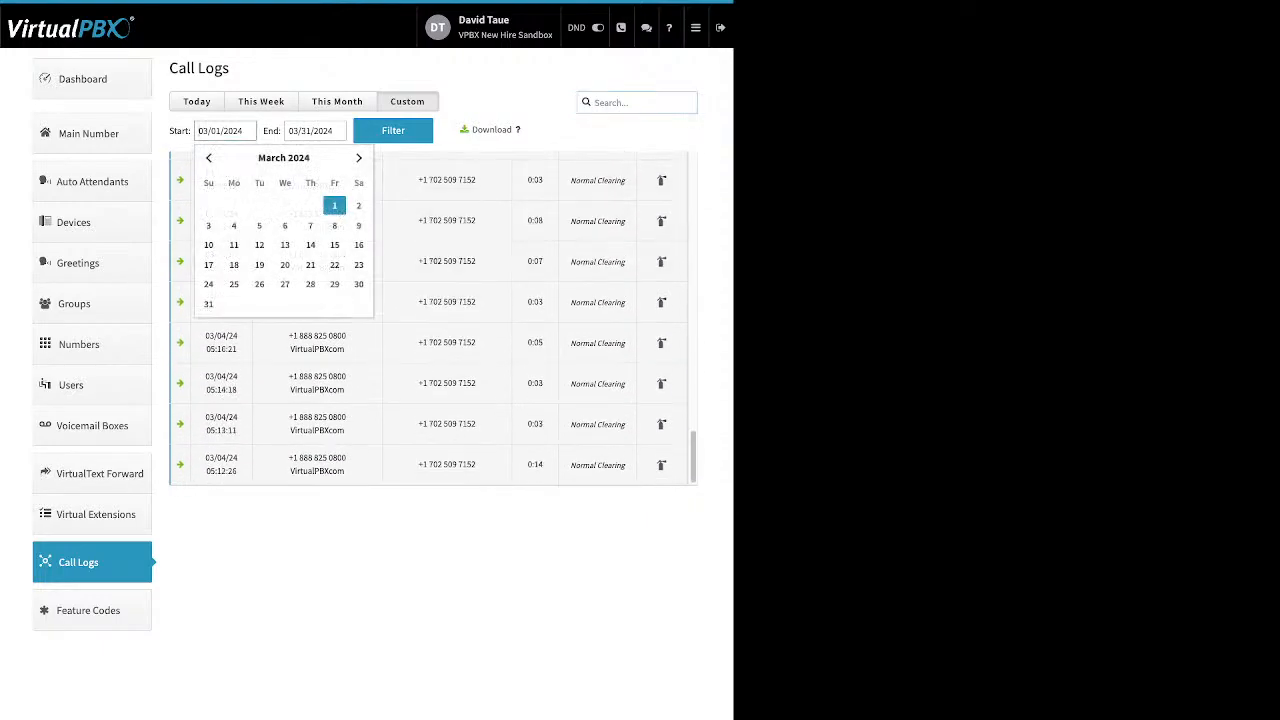
click(209, 158)
click(209, 158)
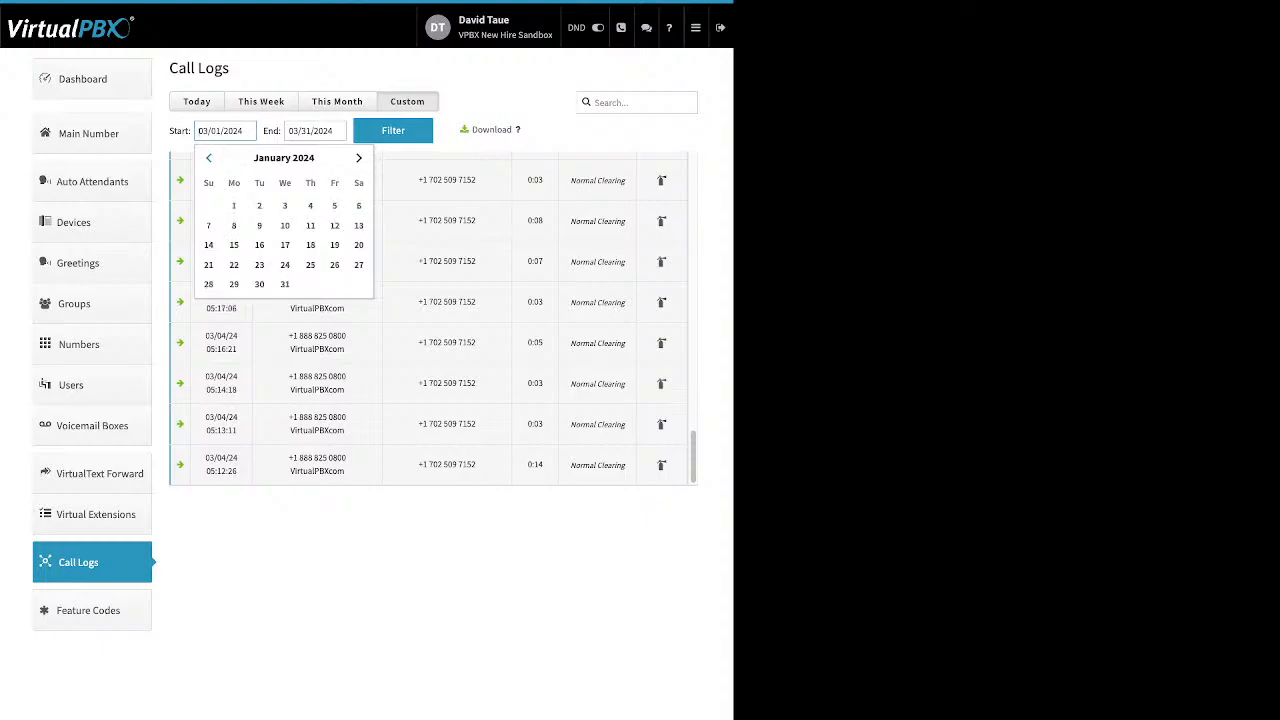
click(234, 205)
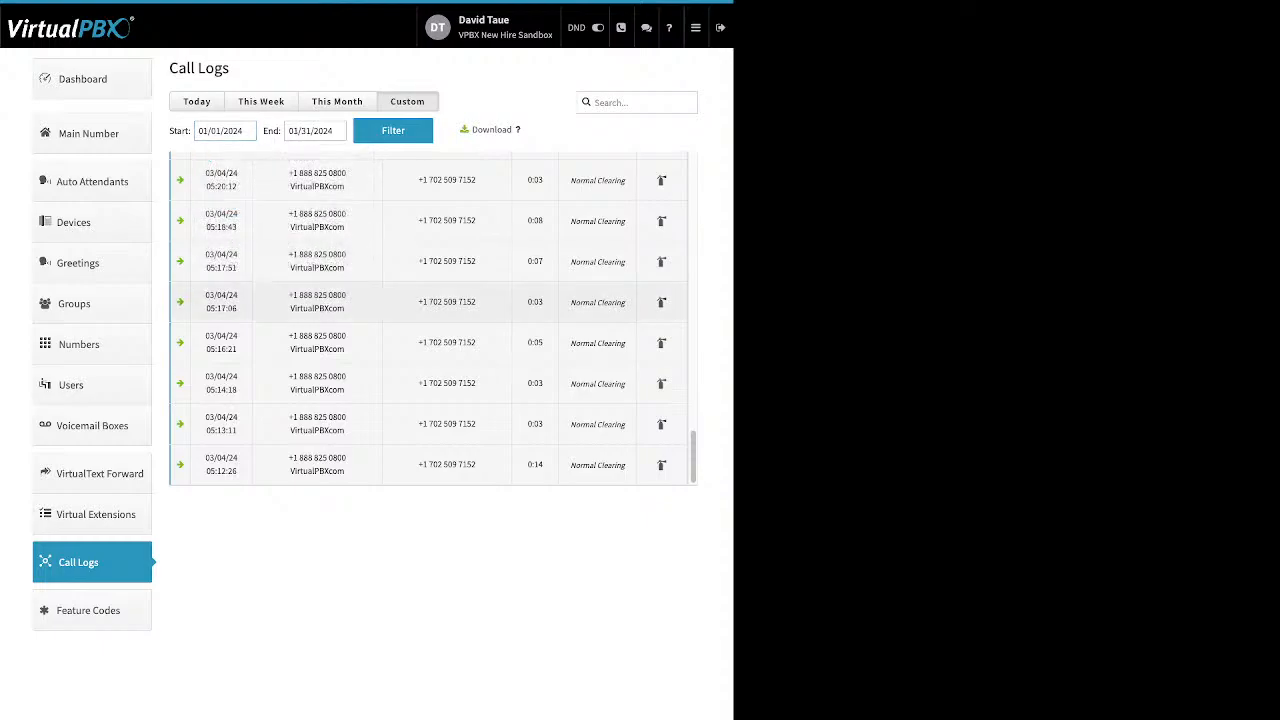
scroll(430, 347, up, 3)
scroll(430, 347, up, 3)
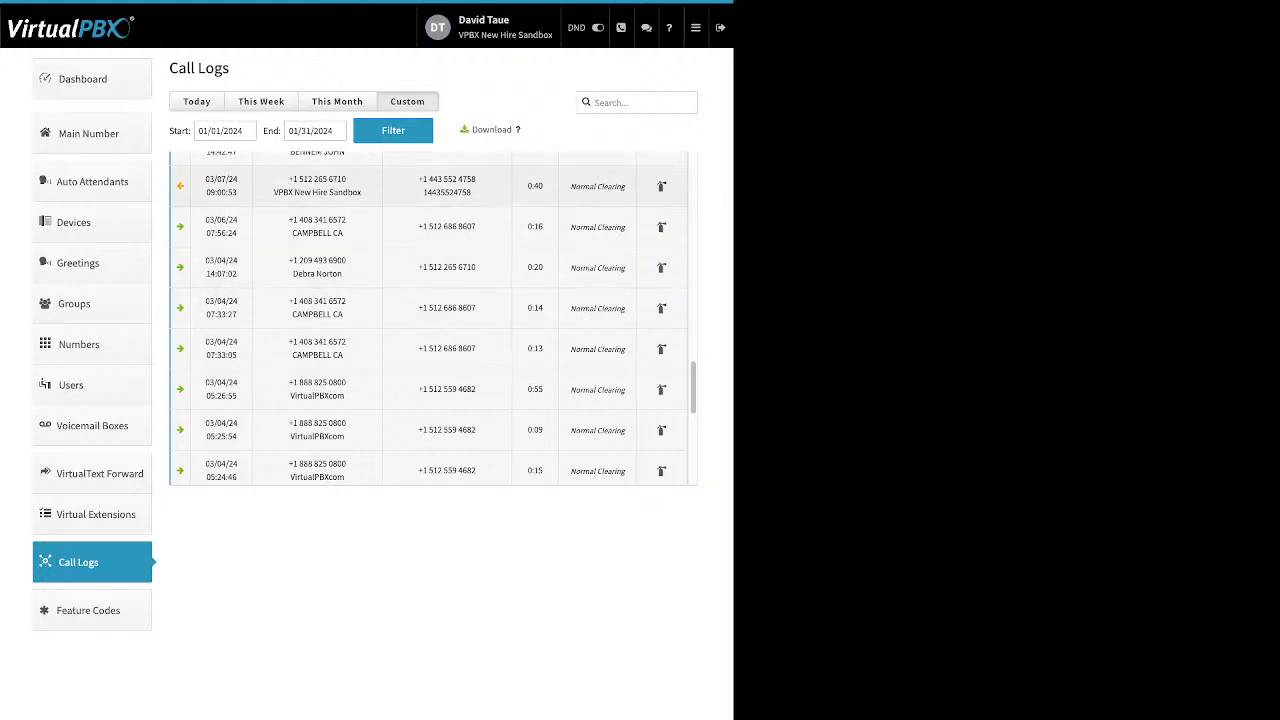
Step: Inspect the details of the 03/07/24, 03/12/24 15:15:09 and 03/18/24 03:09:12 calls
click(430, 188)
scroll(430, 347, up, 3)
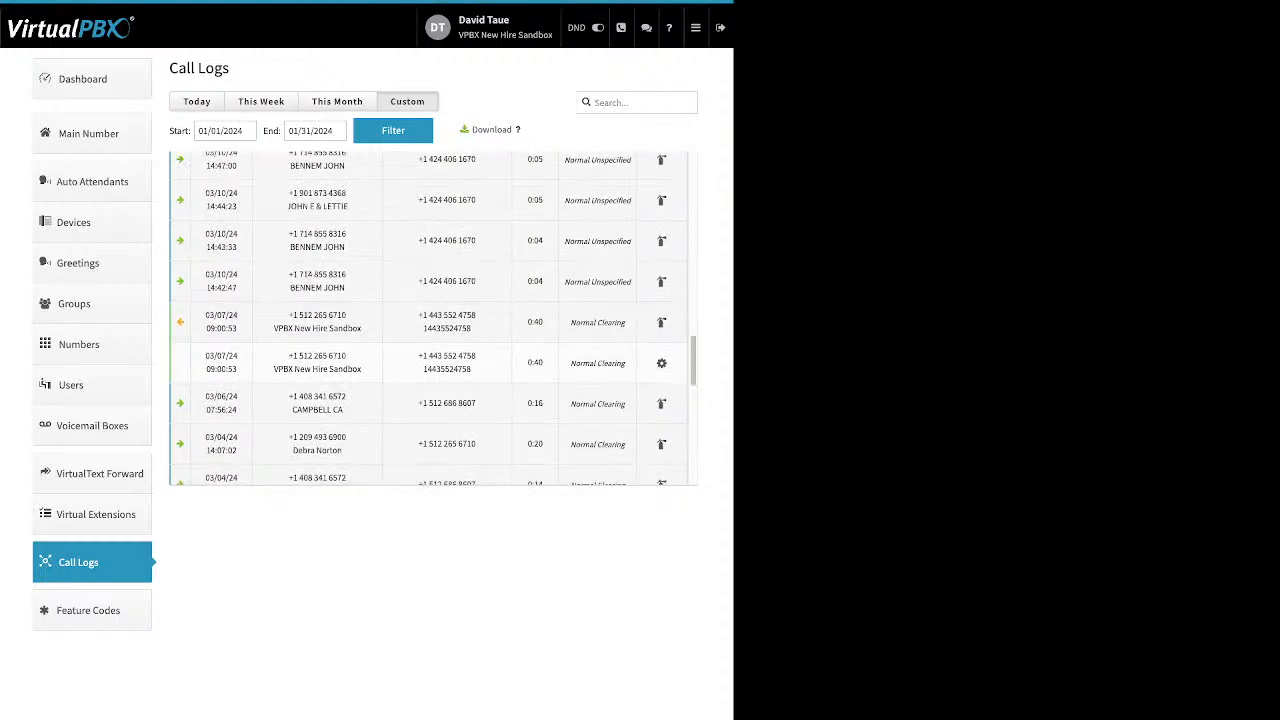
scroll(432, 320, up, 5)
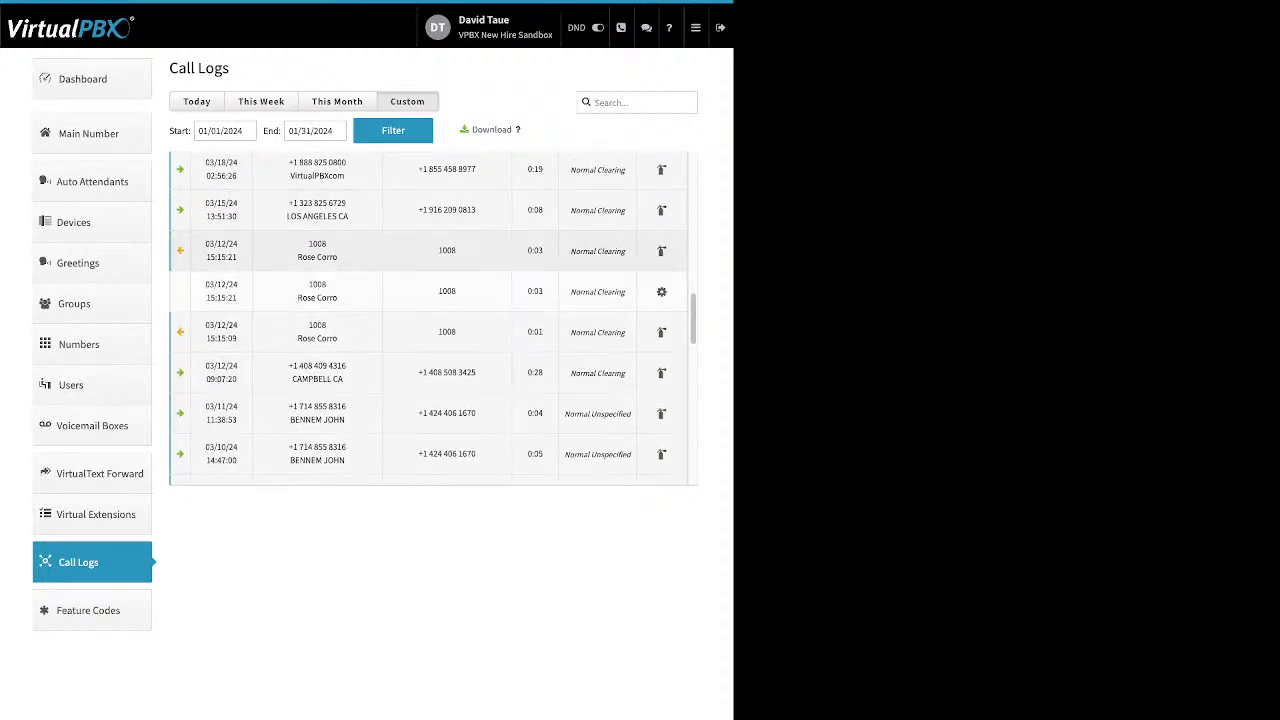
click(432, 331)
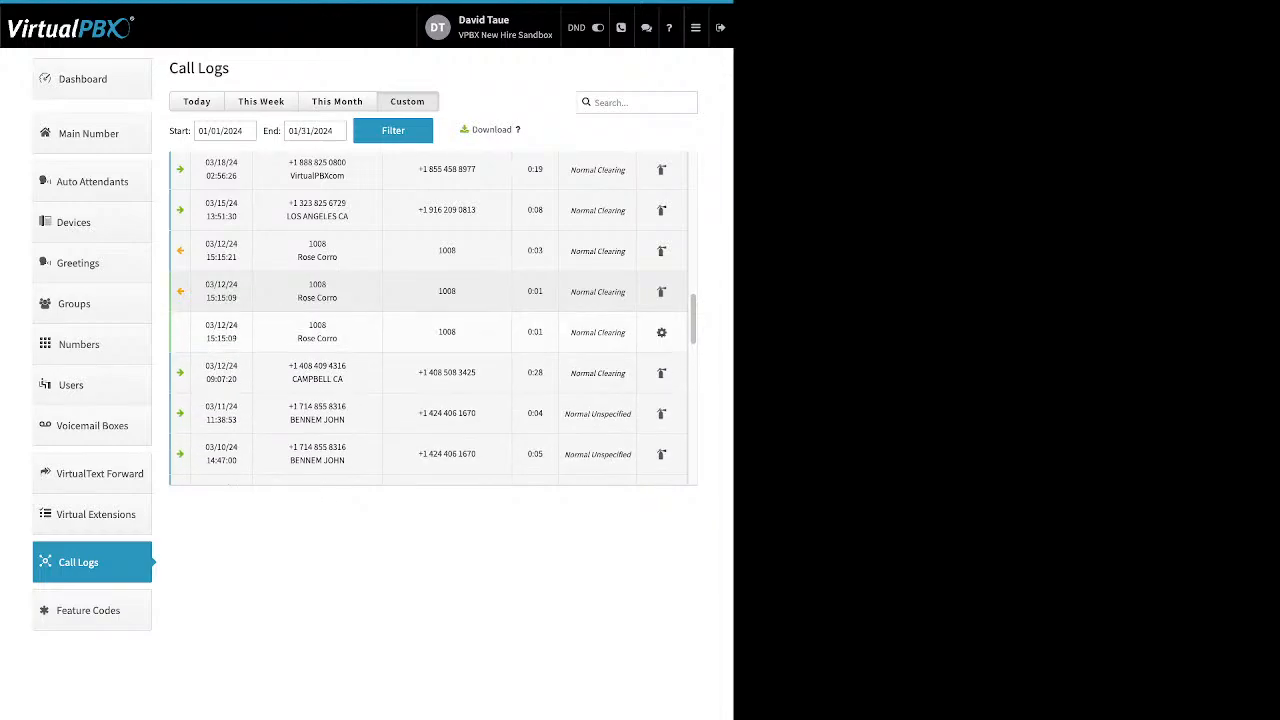
scroll(432, 318, up, 3)
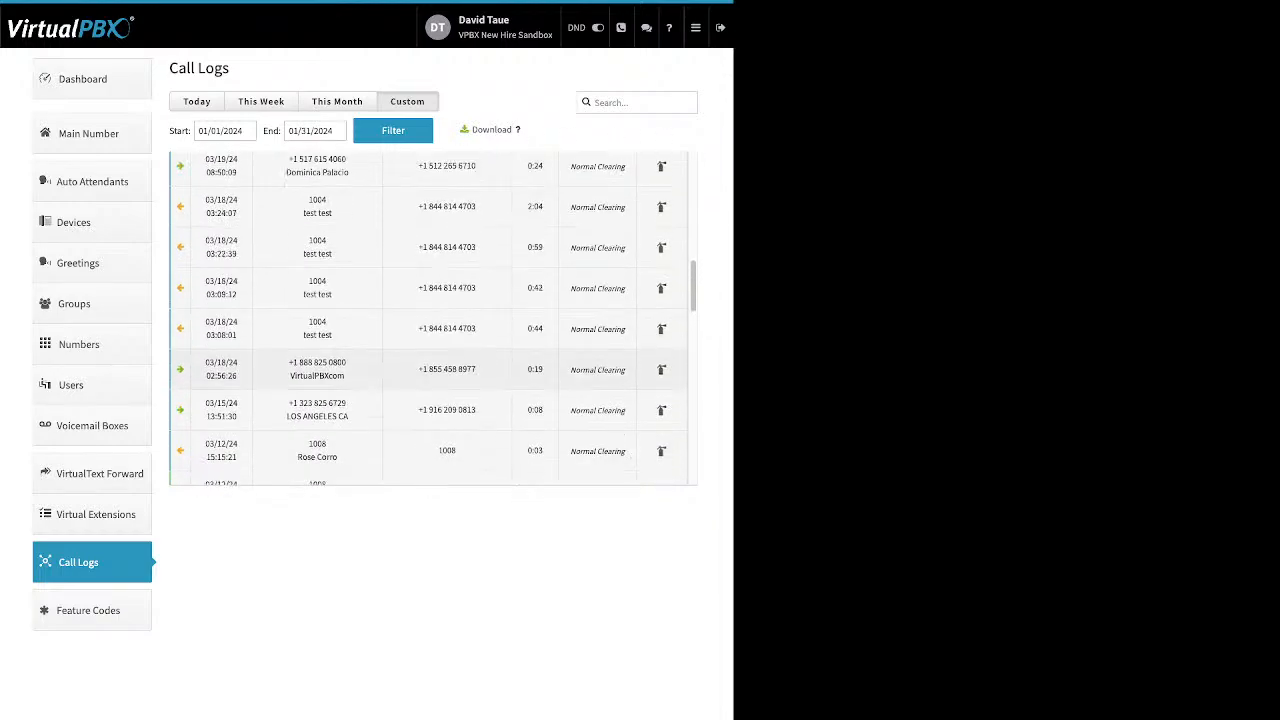
click(432, 288)
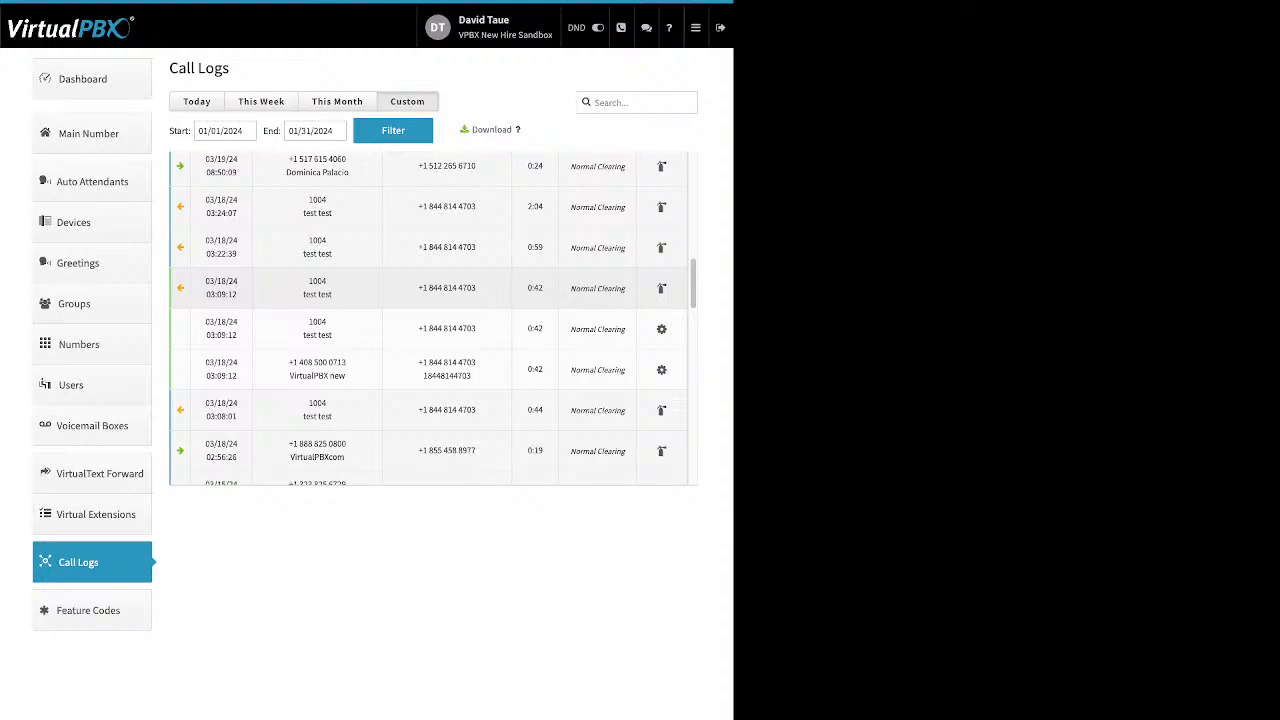
click(432, 288)
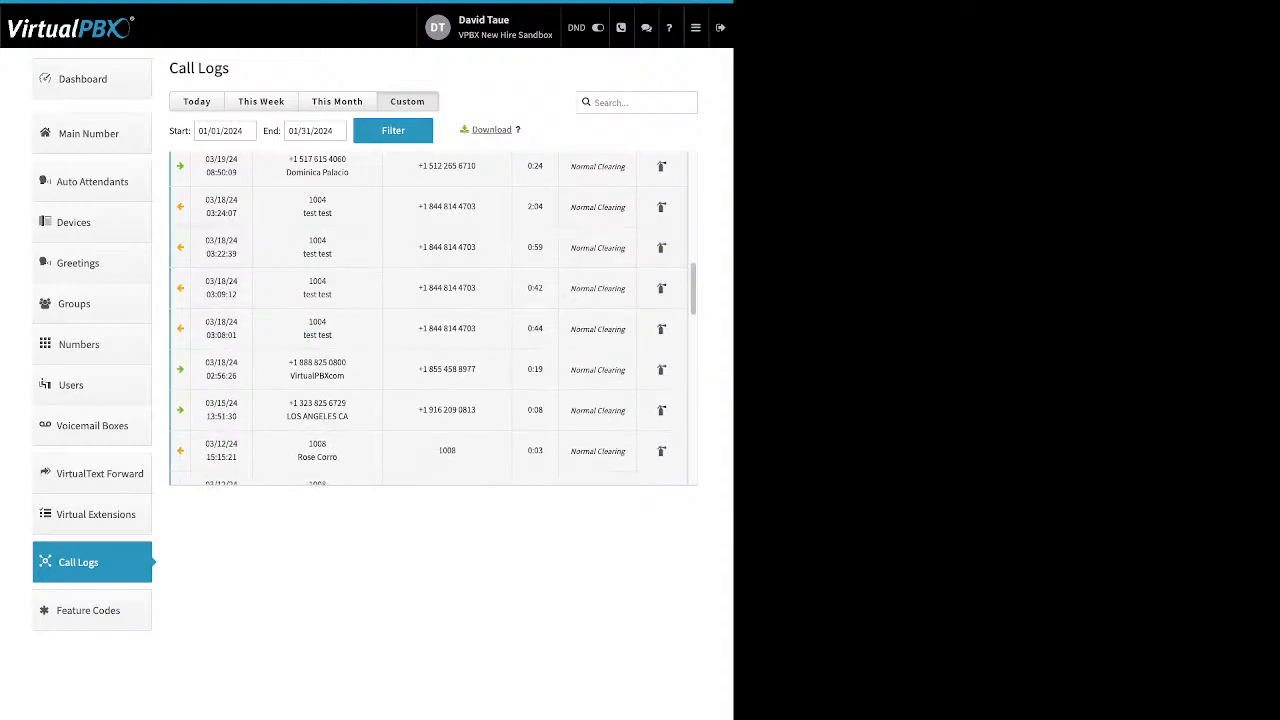
Step: Go to Feature Codes, listing codes like Agent Login *20, Enable Call-Forward *72 and Check Voicemail *97
drag(513, 130, 472, 130)
scroll(620, 240, up, 1)
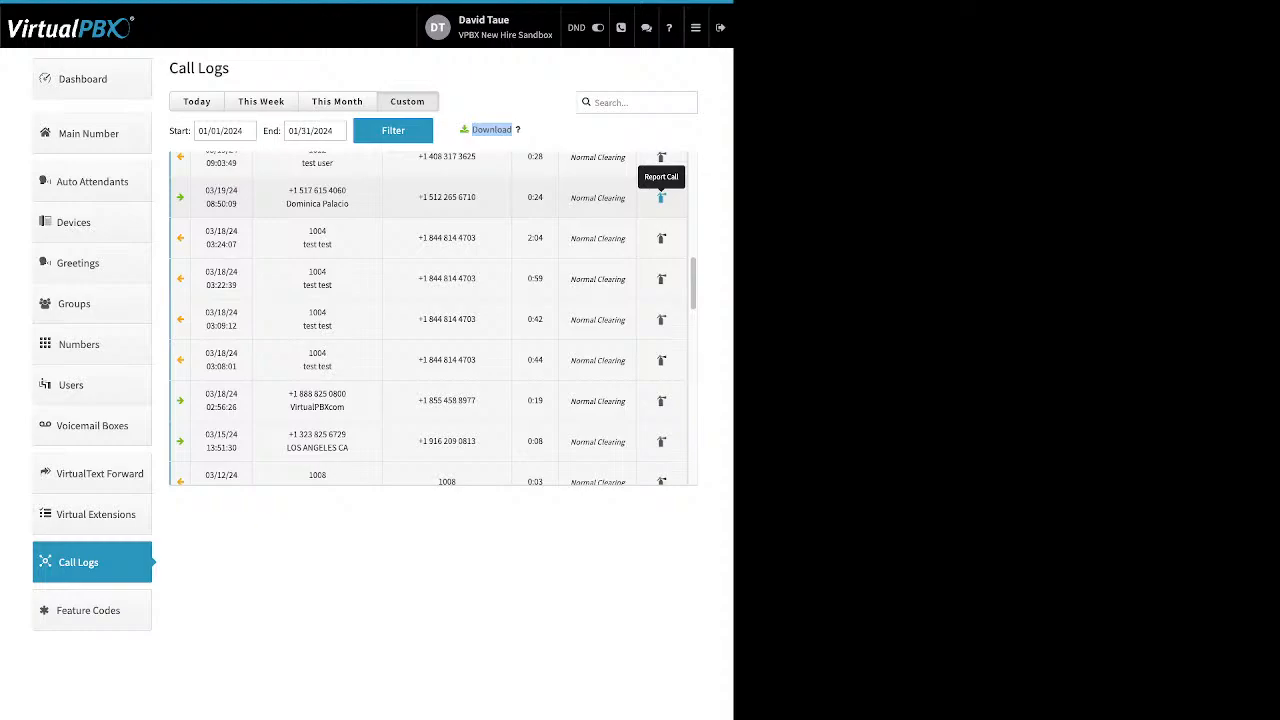
click(88, 610)
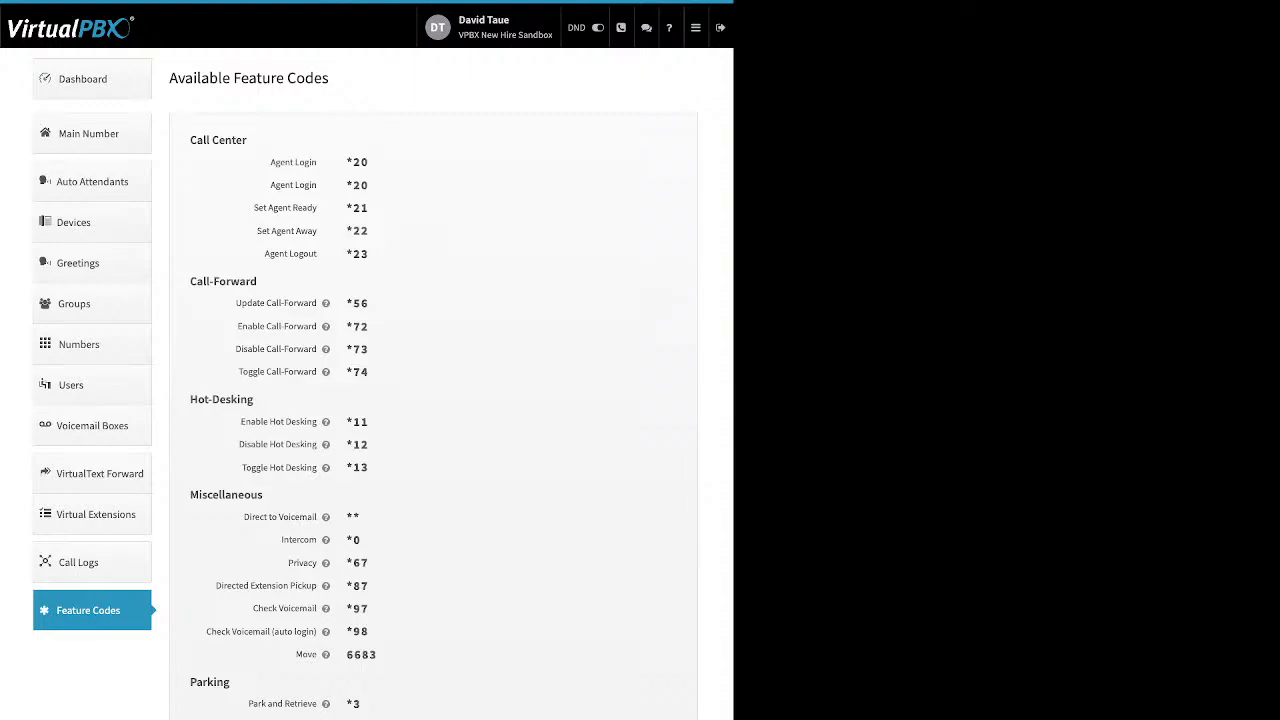
Step: Go to Blacklist Settings, with Scammer list, Test Blacklist and Old users selected
mouse_move(325, 303)
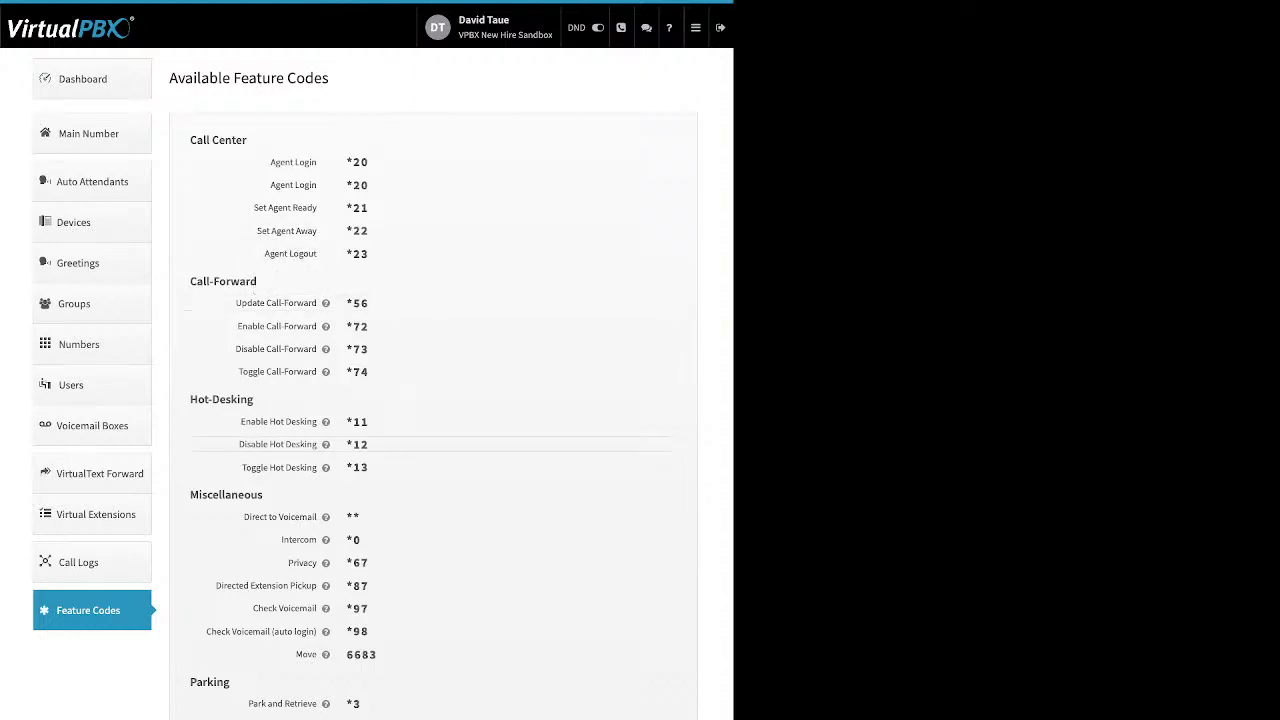
click(695, 27)
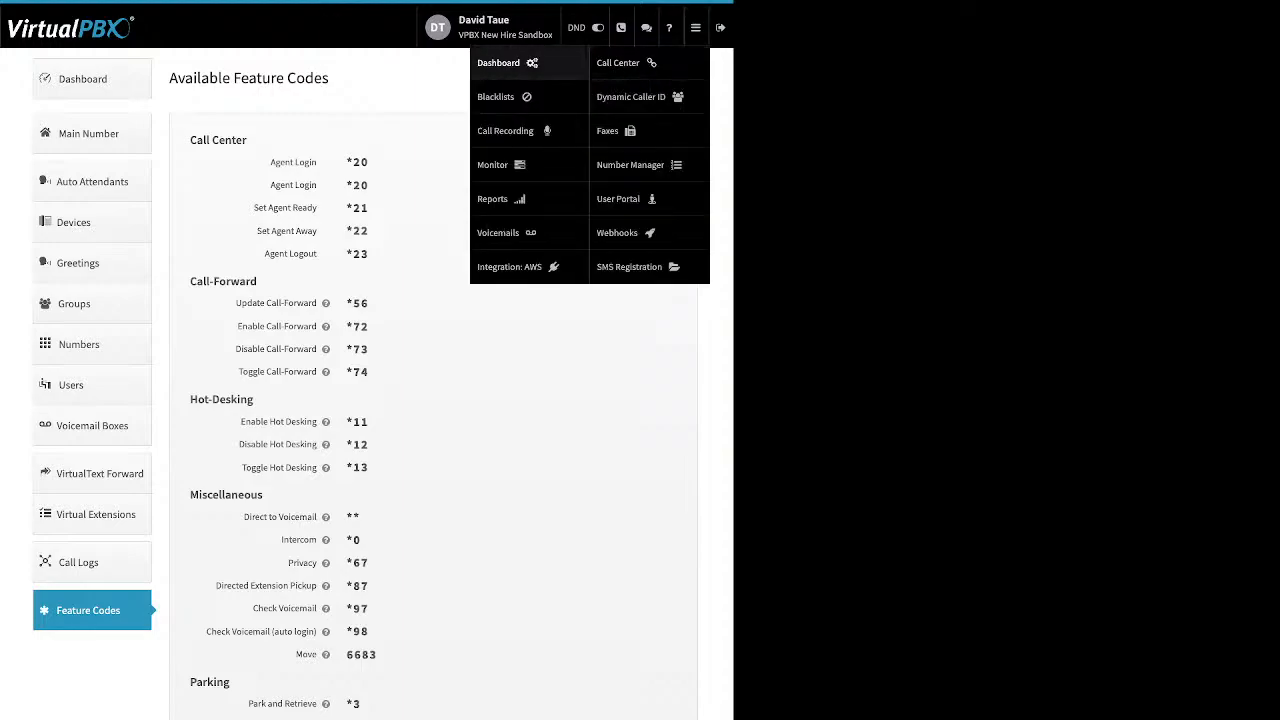
click(496, 96)
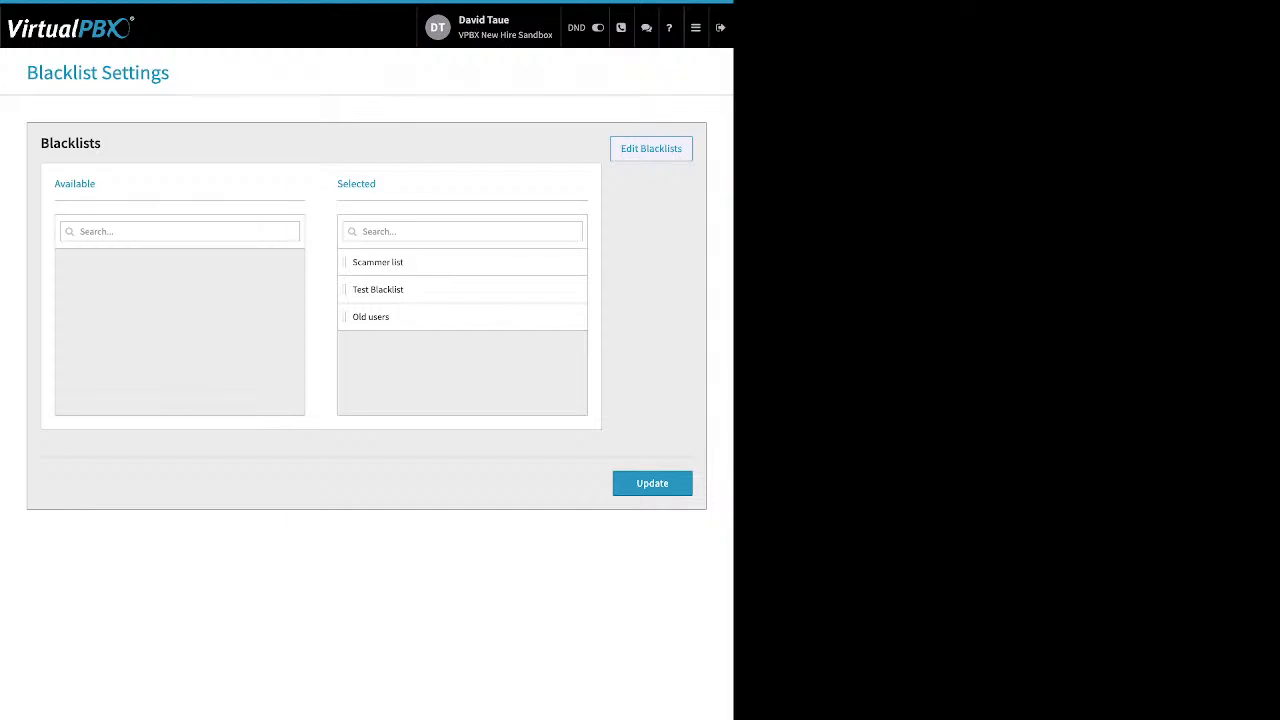
Step: Open the Scammer list blacklist in the editor and review its name and Block Anonymous setting
click(651, 148)
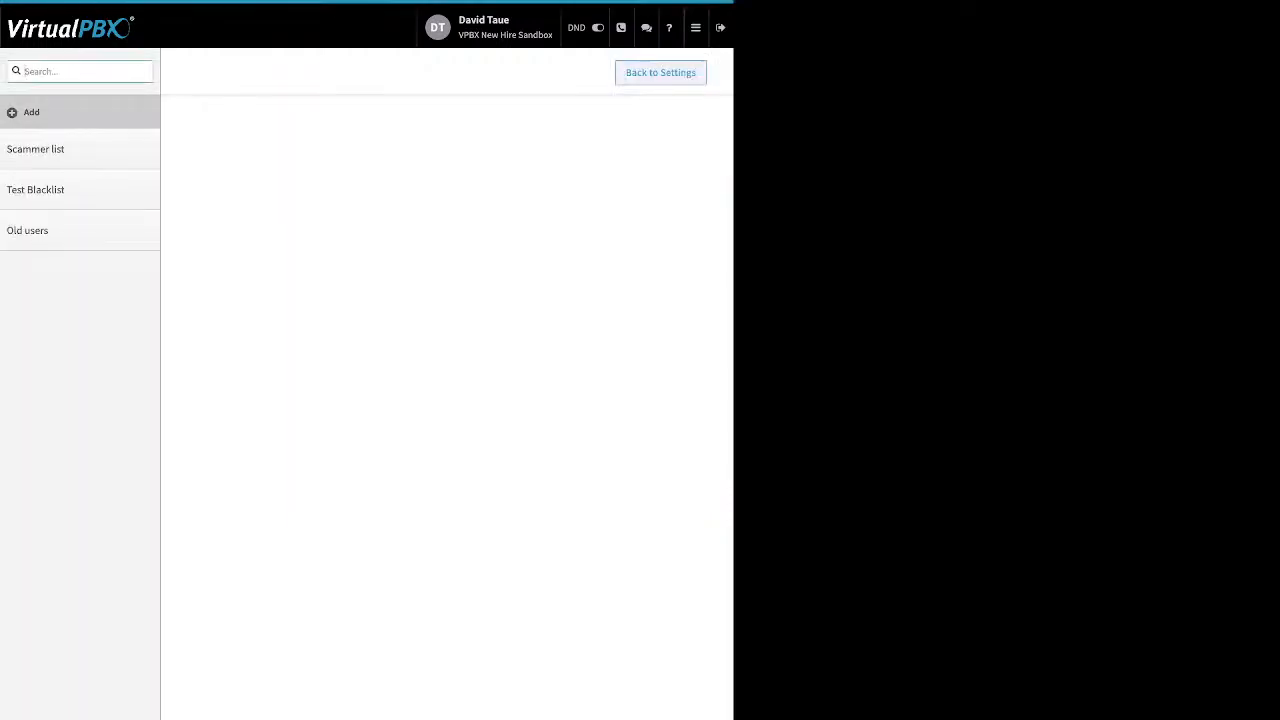
click(48, 149)
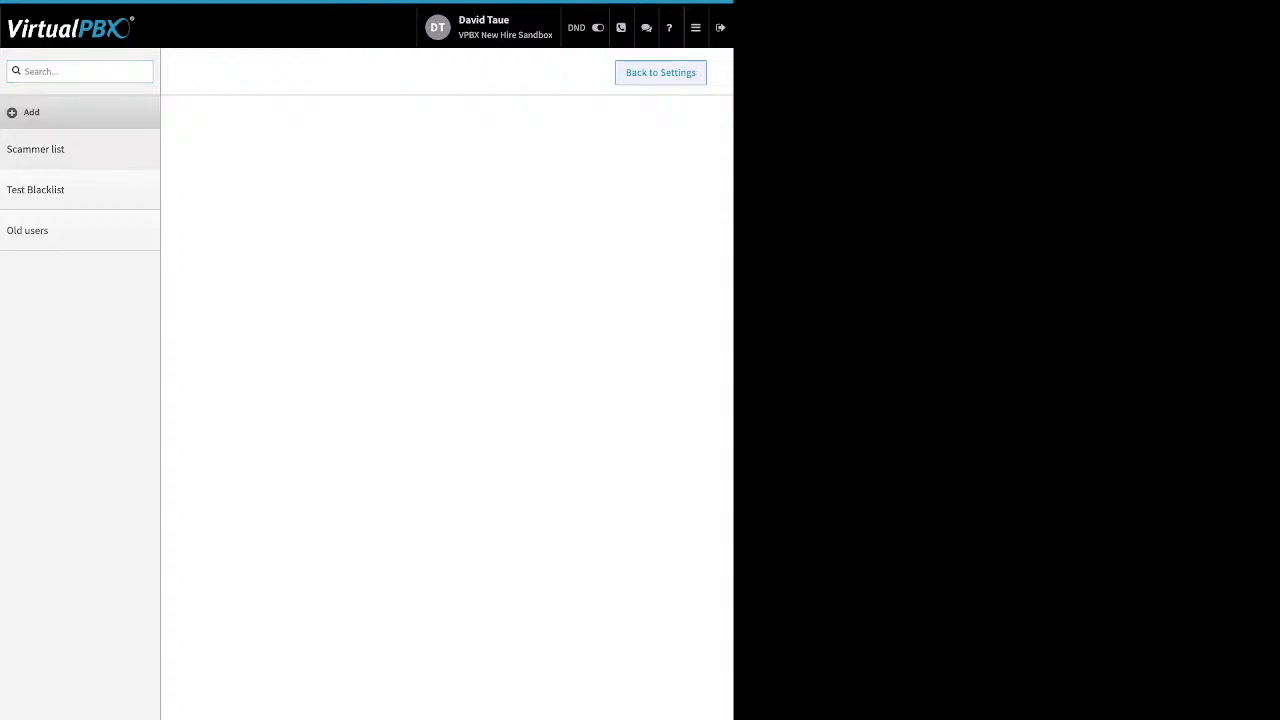
double_click(283, 172)
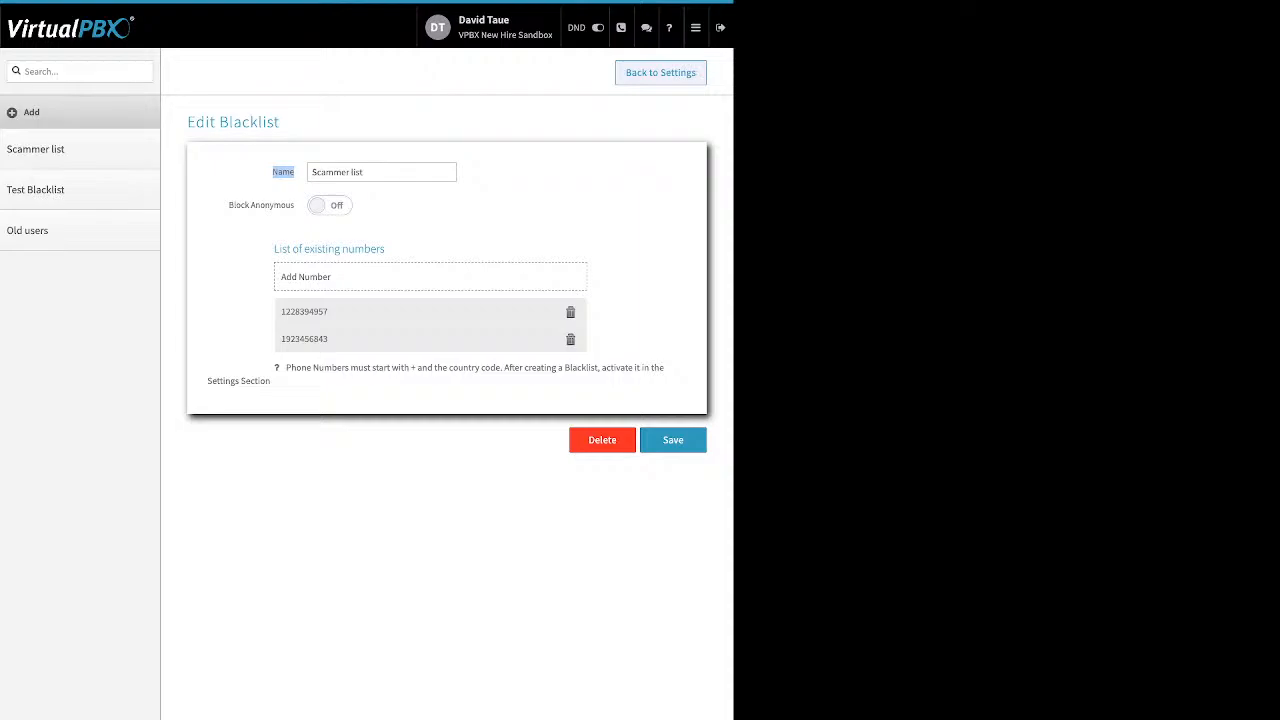
drag(229, 205, 291, 205)
Step: Toggle Block Anonymous on and back off, cancel adding a number, and return to settings
click(330, 205)
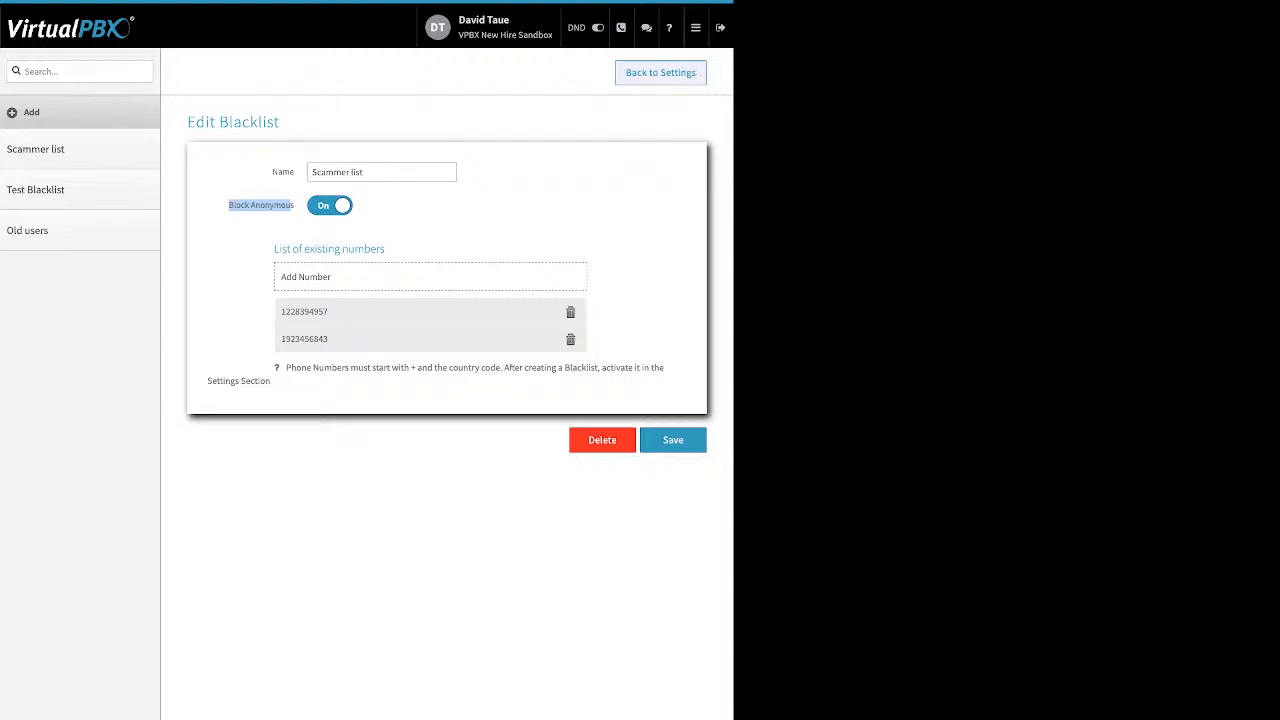
click(330, 205)
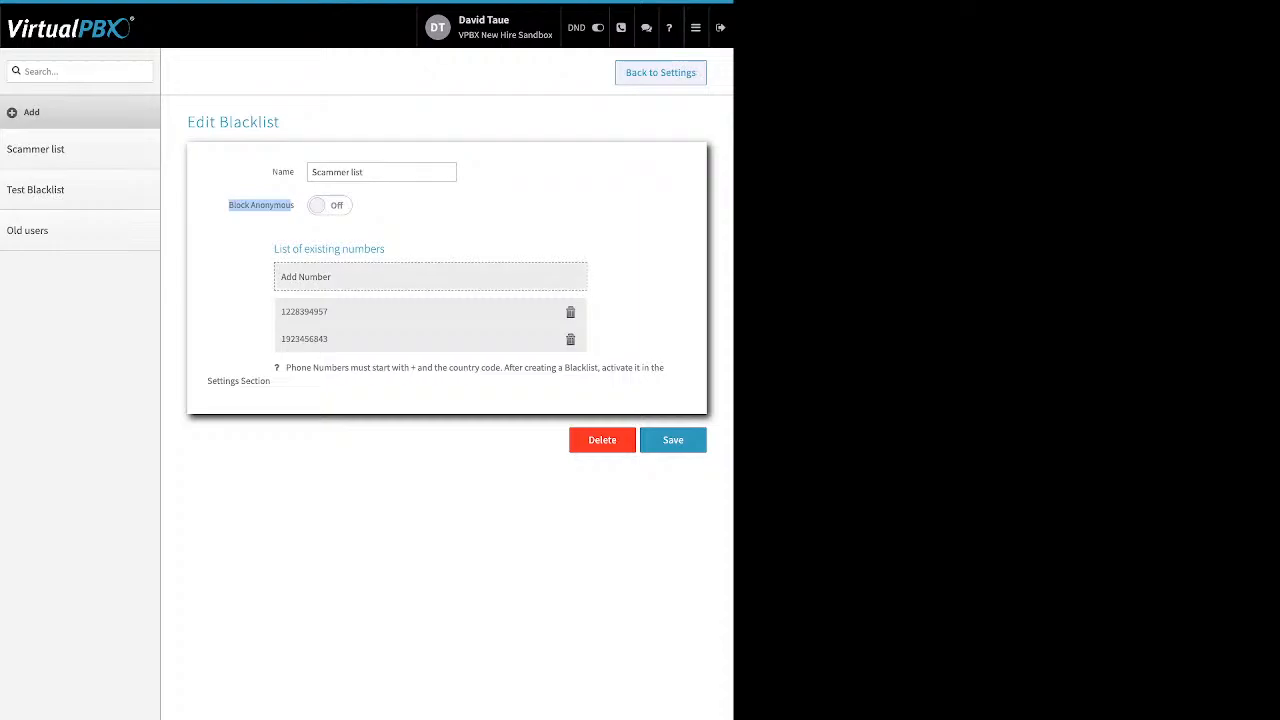
click(305, 276)
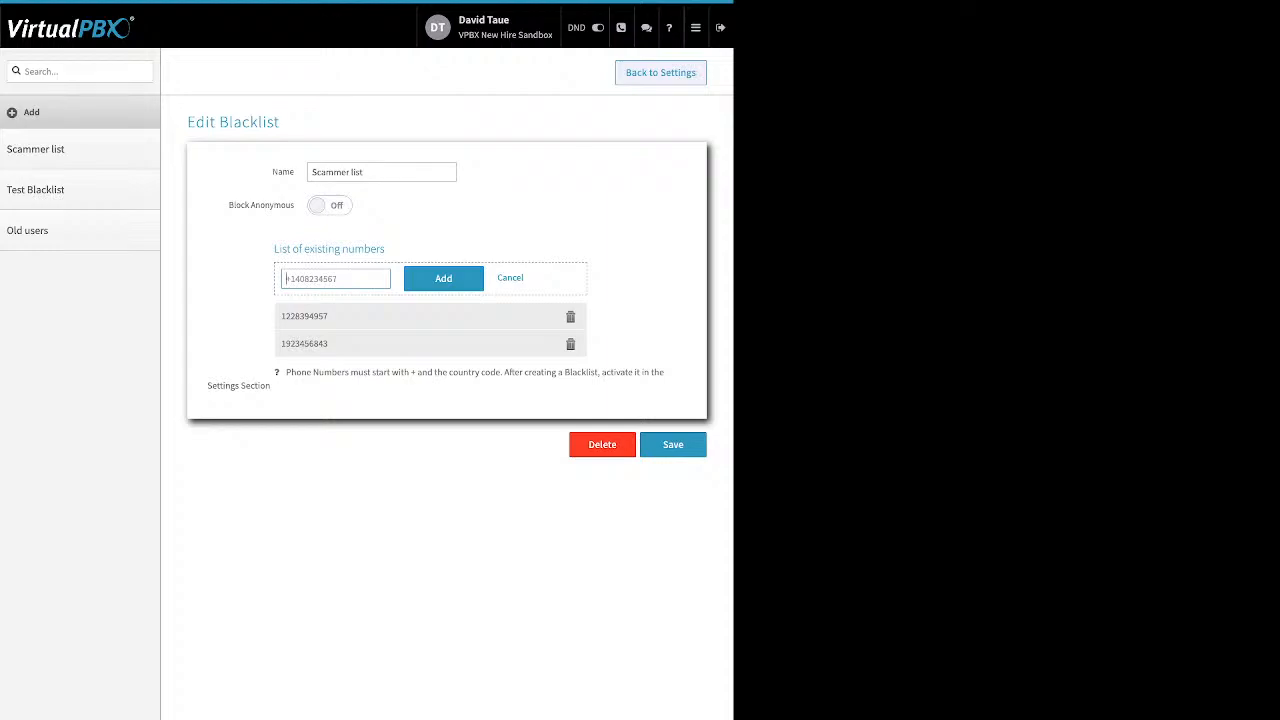
click(510, 278)
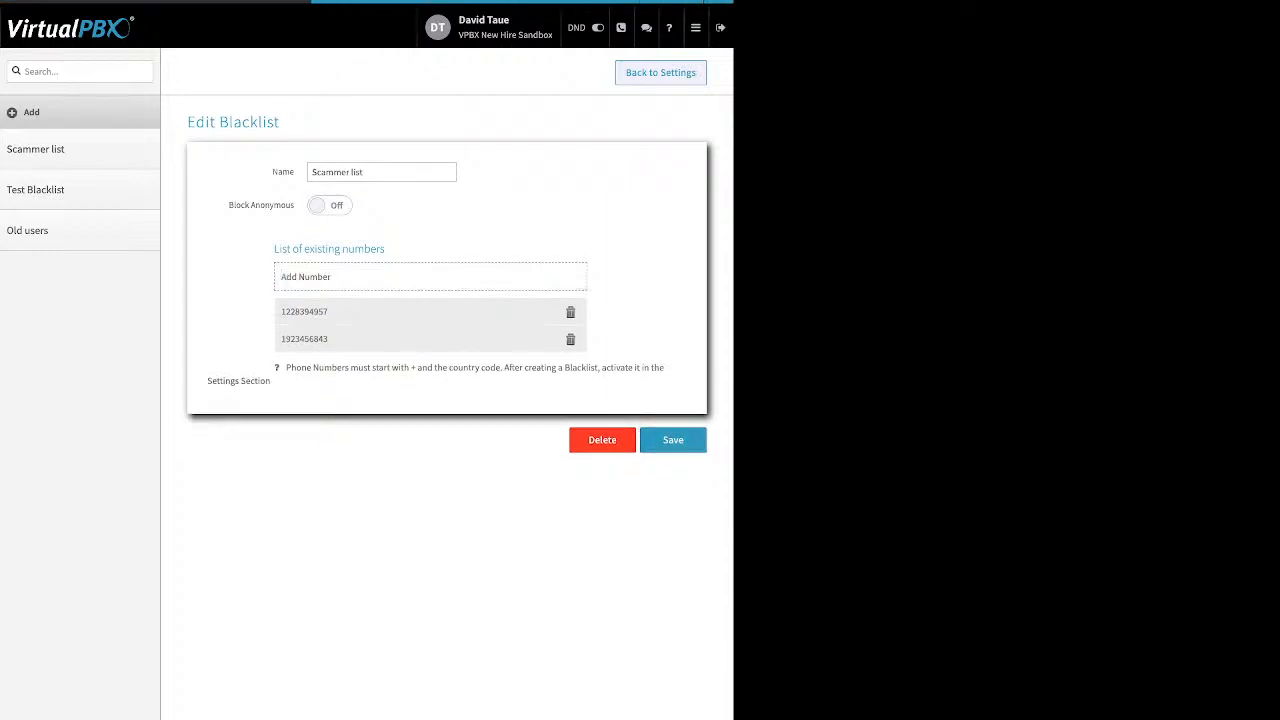
click(660, 73)
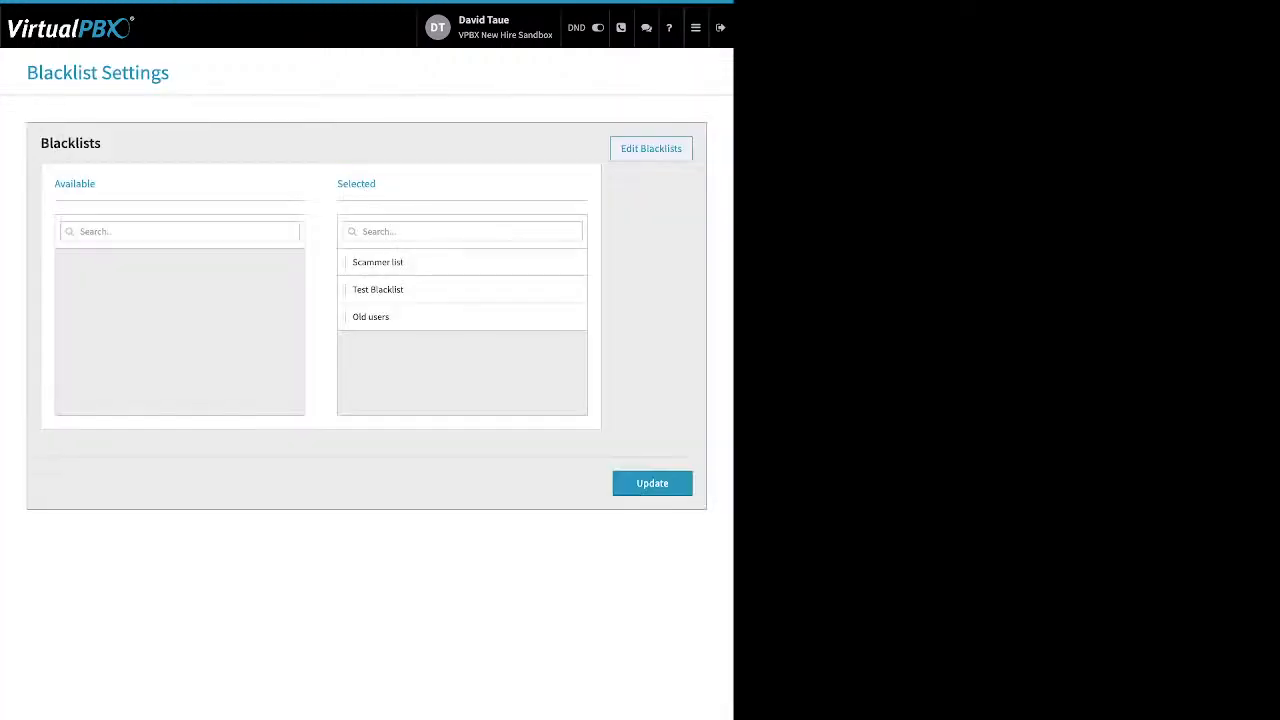
Step: Drag Old users out of and back into Selected, then update with all three blacklists selected
drag(350, 183, 337, 183)
drag(462, 317, 110, 322)
drag(180, 262, 433, 343)
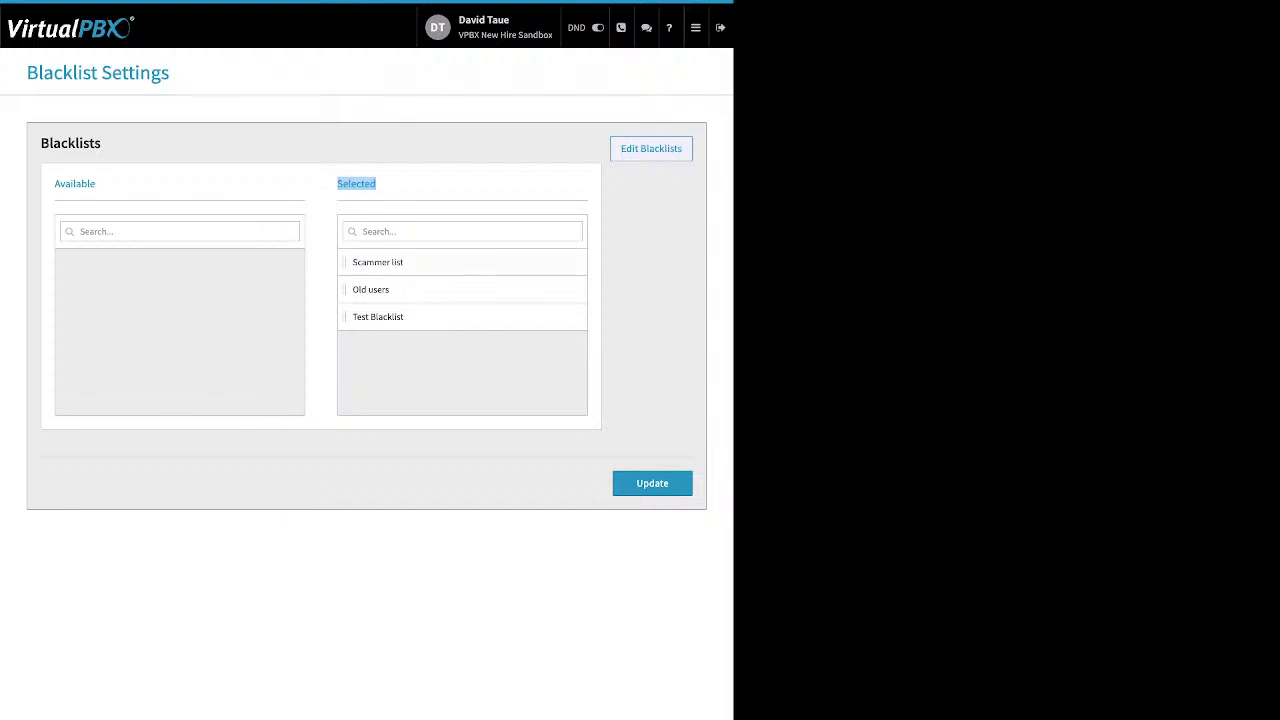
click(652, 483)
Step: Review the three inbound stored recordings on Call Recording, then go to the Monitor page
click(696, 28)
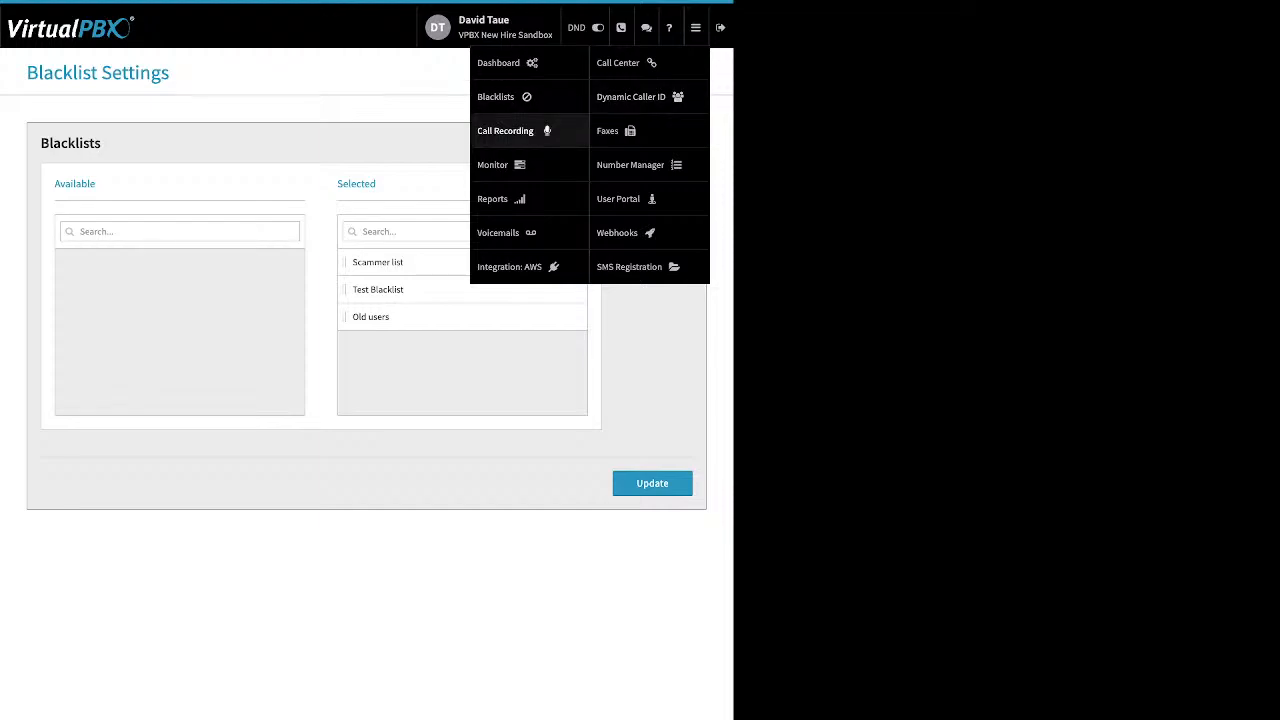
click(510, 131)
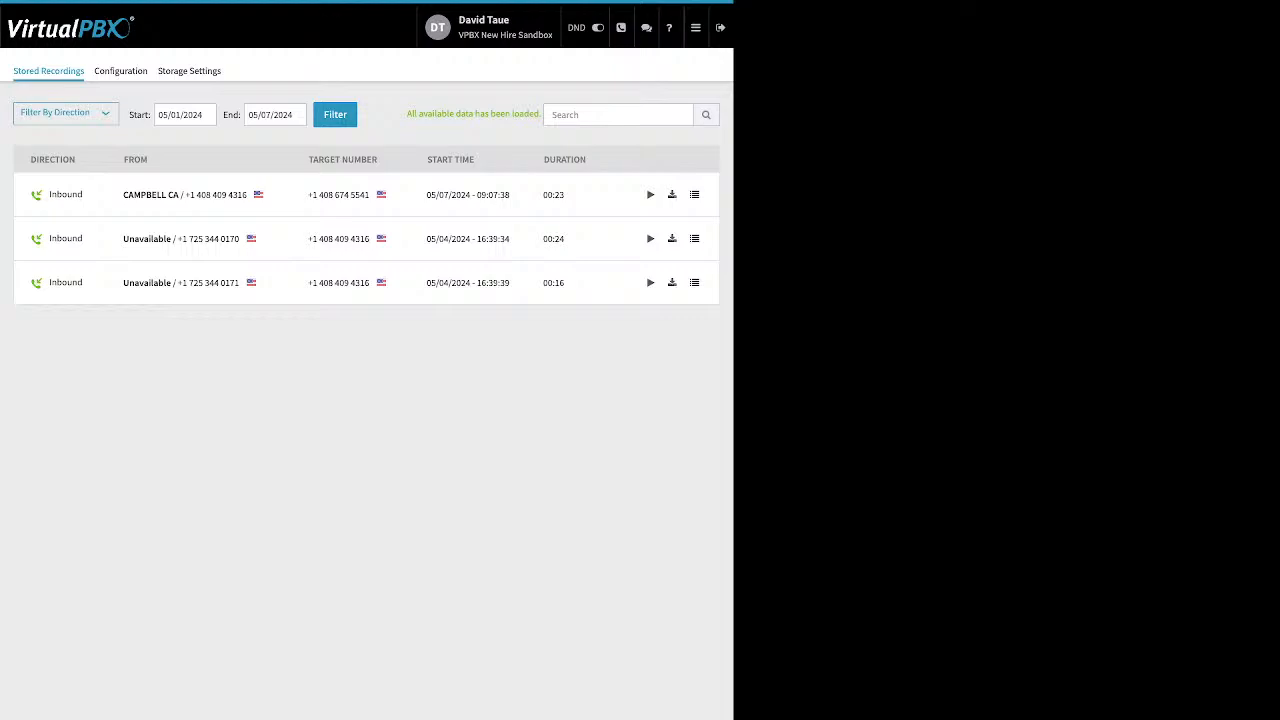
click(66, 113)
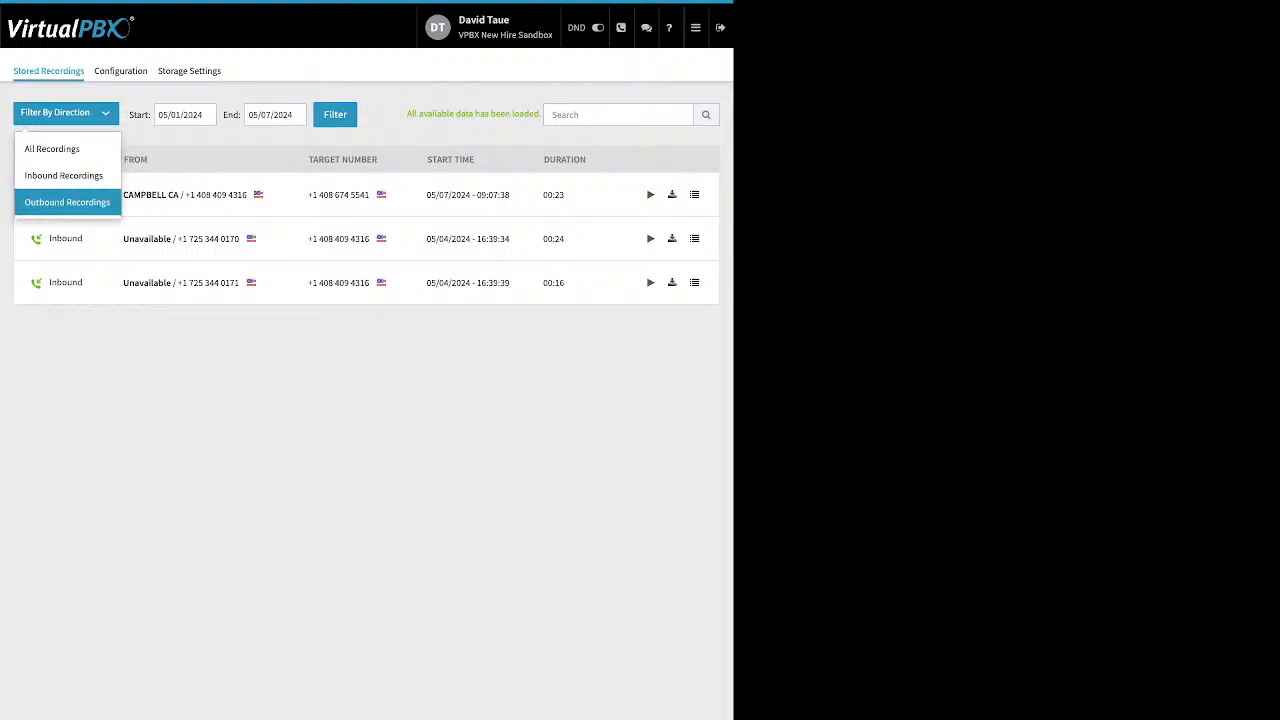
click(180, 380)
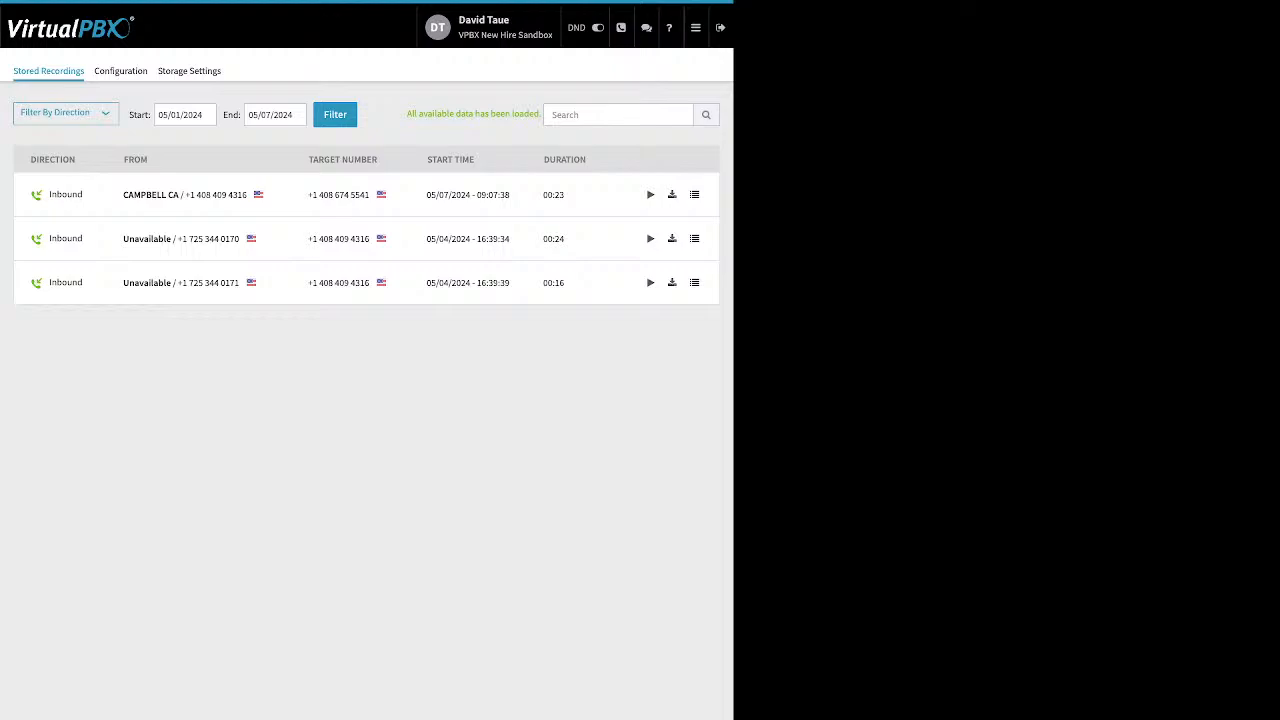
click(696, 28)
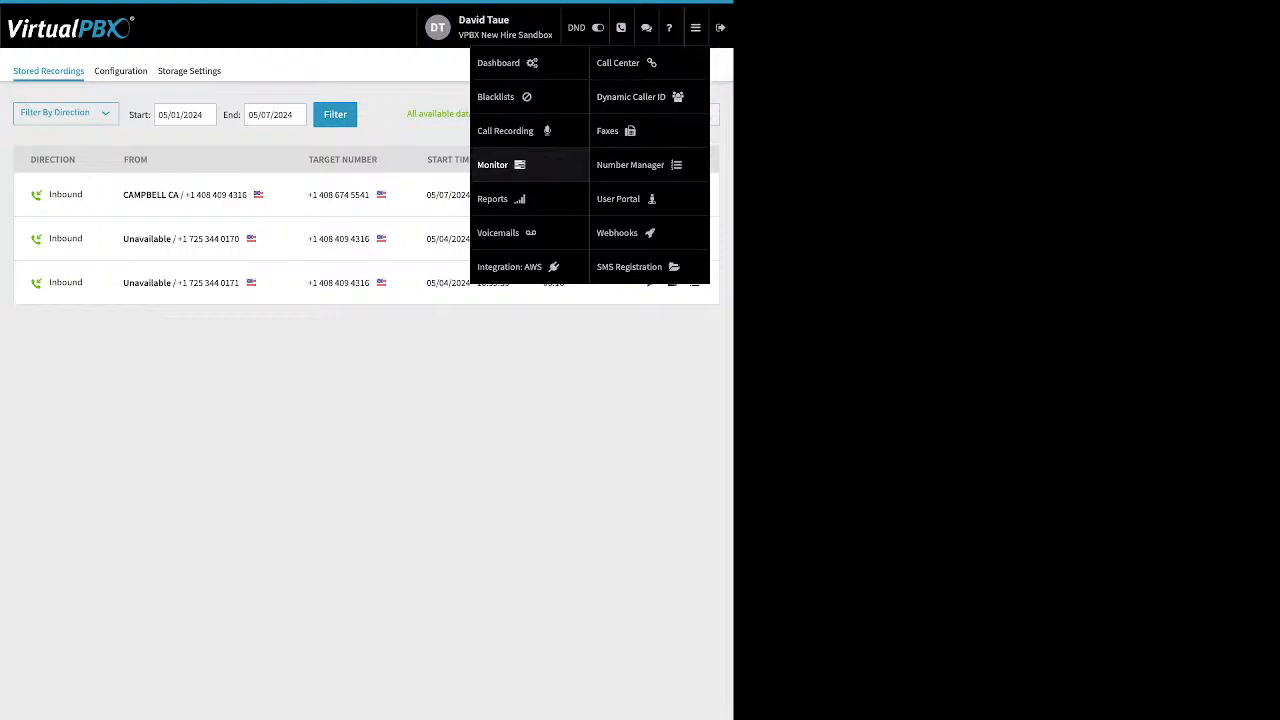
click(500, 165)
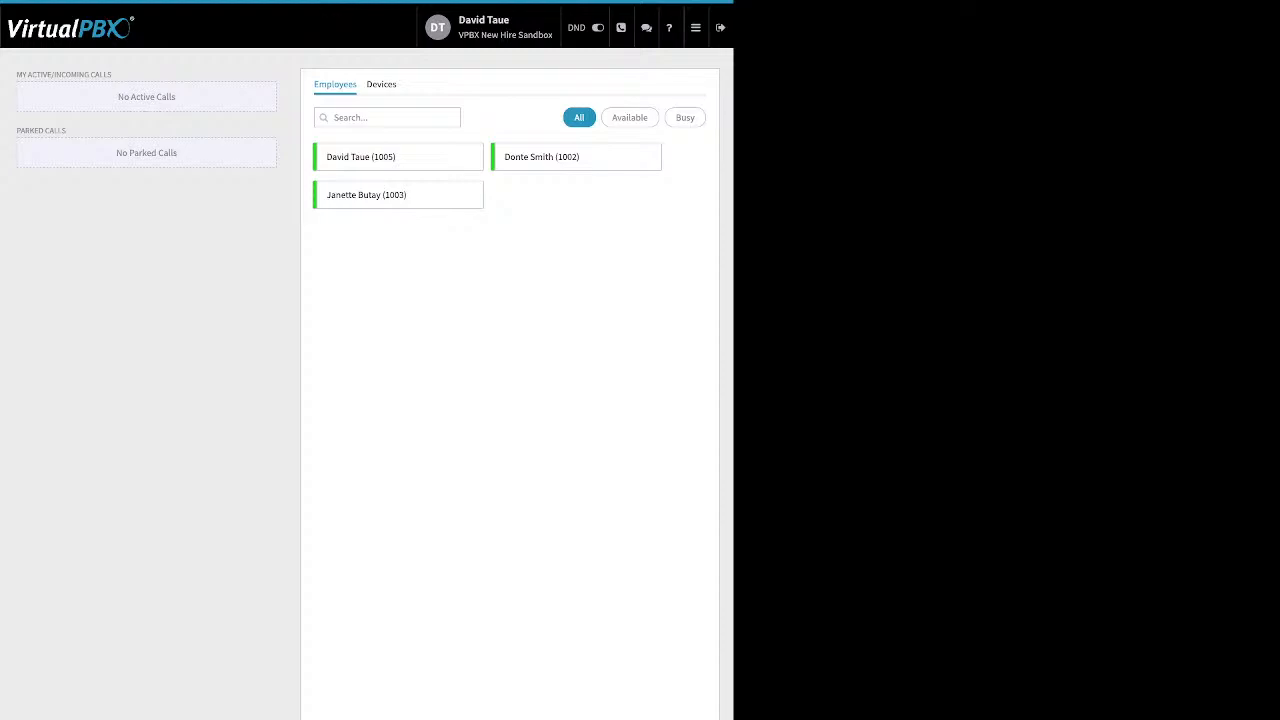
Step: On Monitor, switch Devices back to Employees and filter by Available, then Busy, leaving the list empty
click(381, 85)
click(335, 85)
click(630, 118)
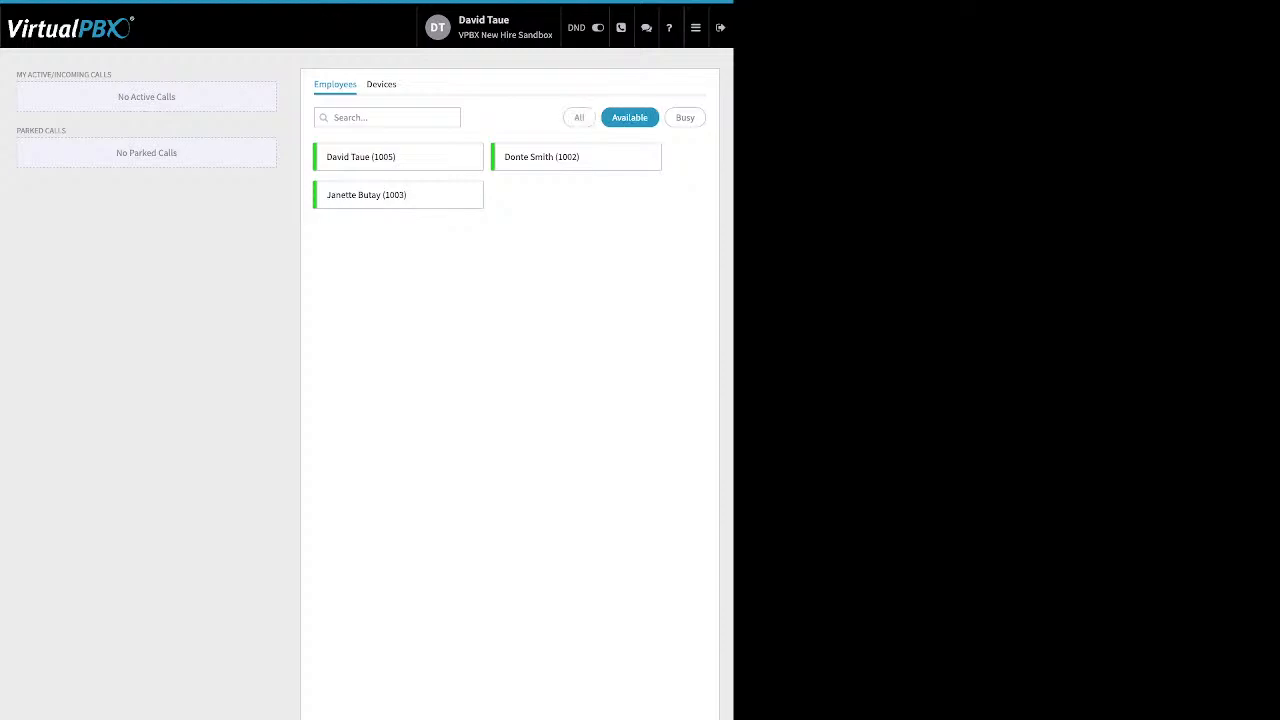
click(685, 118)
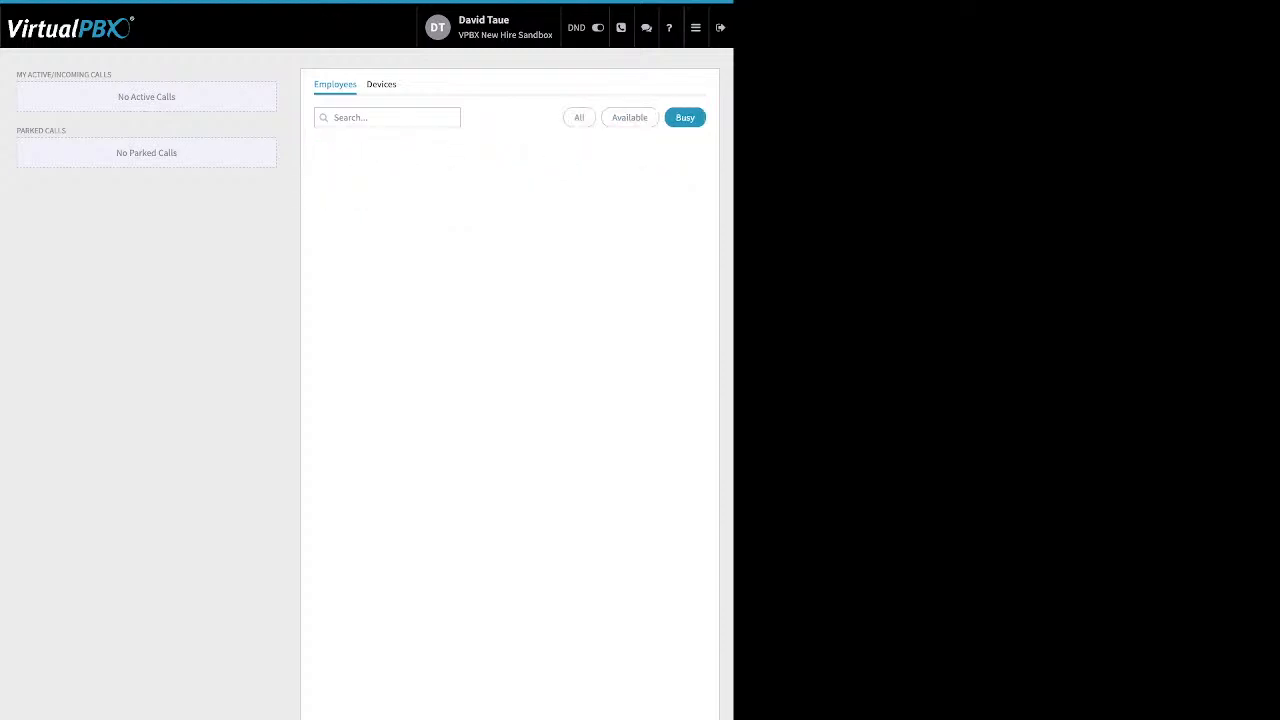
drag(112, 75, 16, 75)
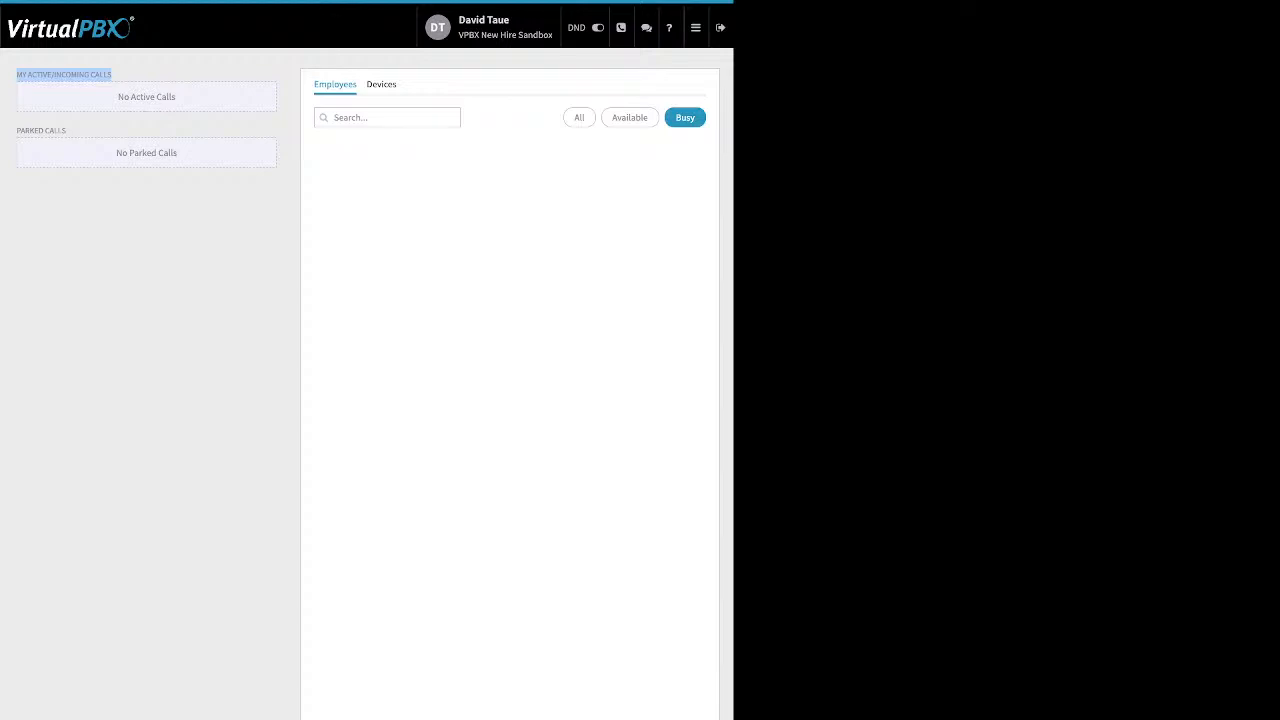
click(114, 76)
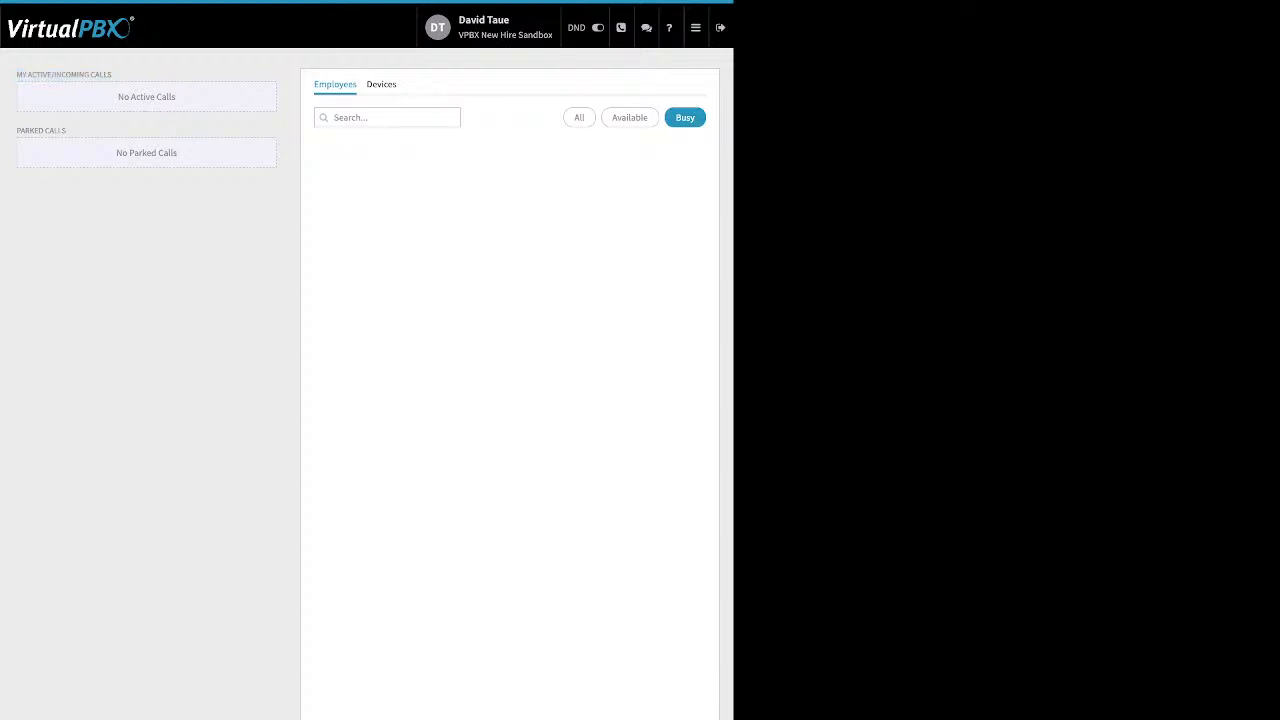
drag(17, 131, 67, 131)
mouse_move(696, 28)
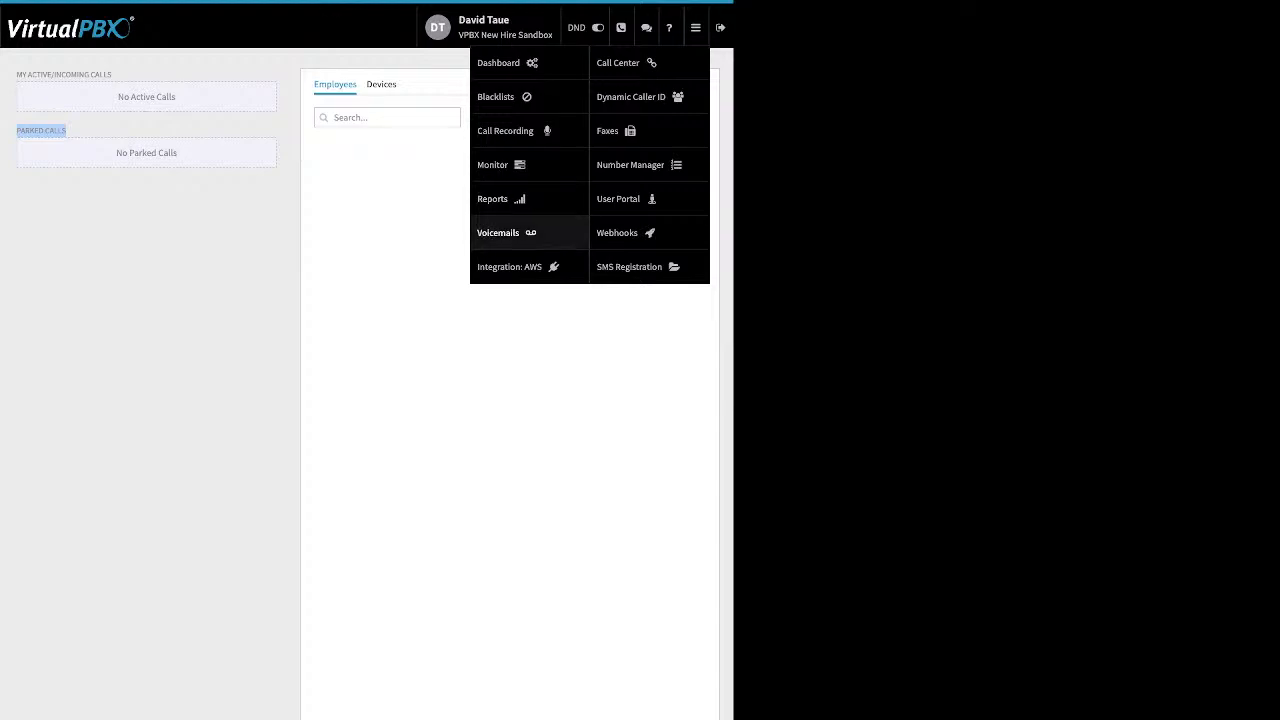
Step: Open the user's voicemail box on the Voicemails page and select the new 00:57 voicemail
click(498, 232)
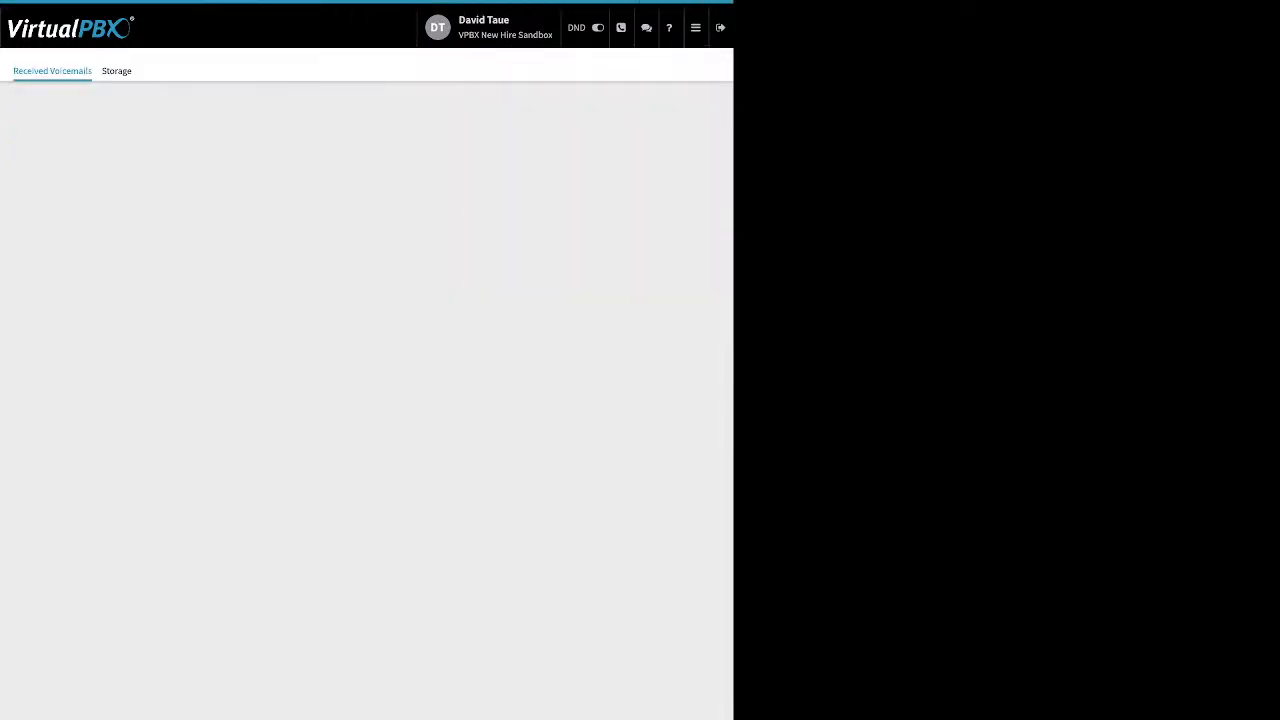
click(366, 208)
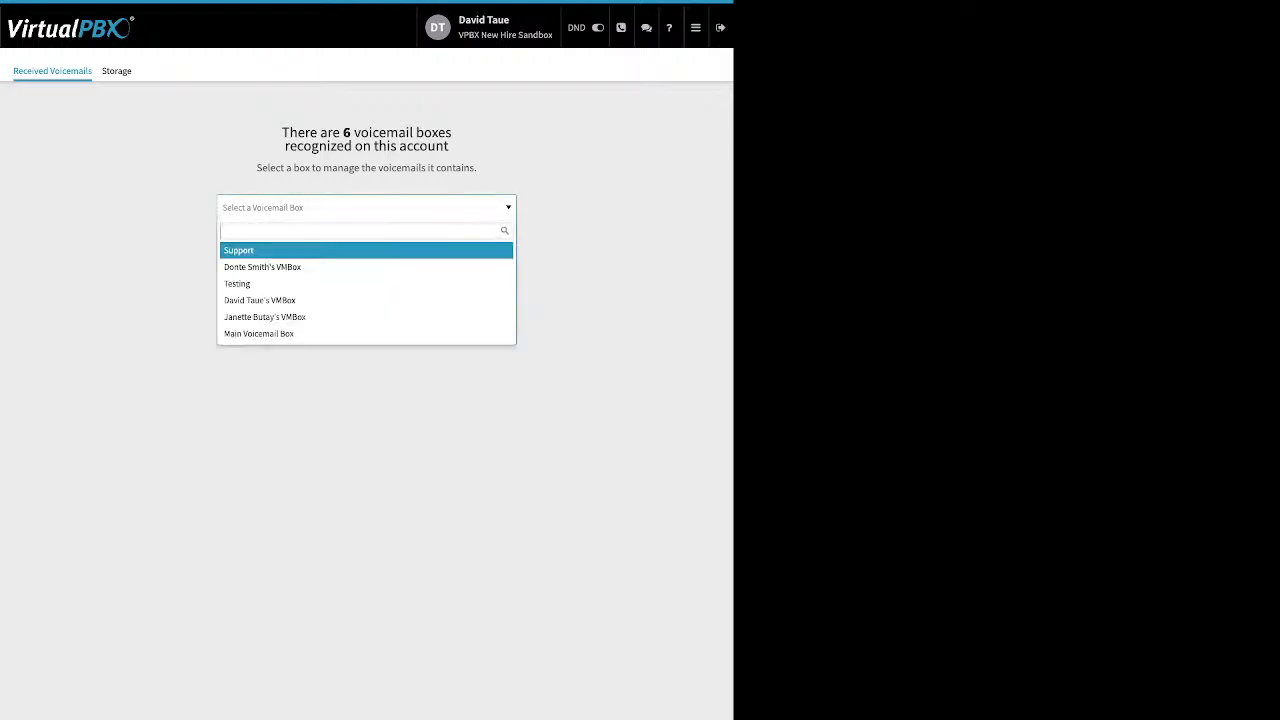
text(da)
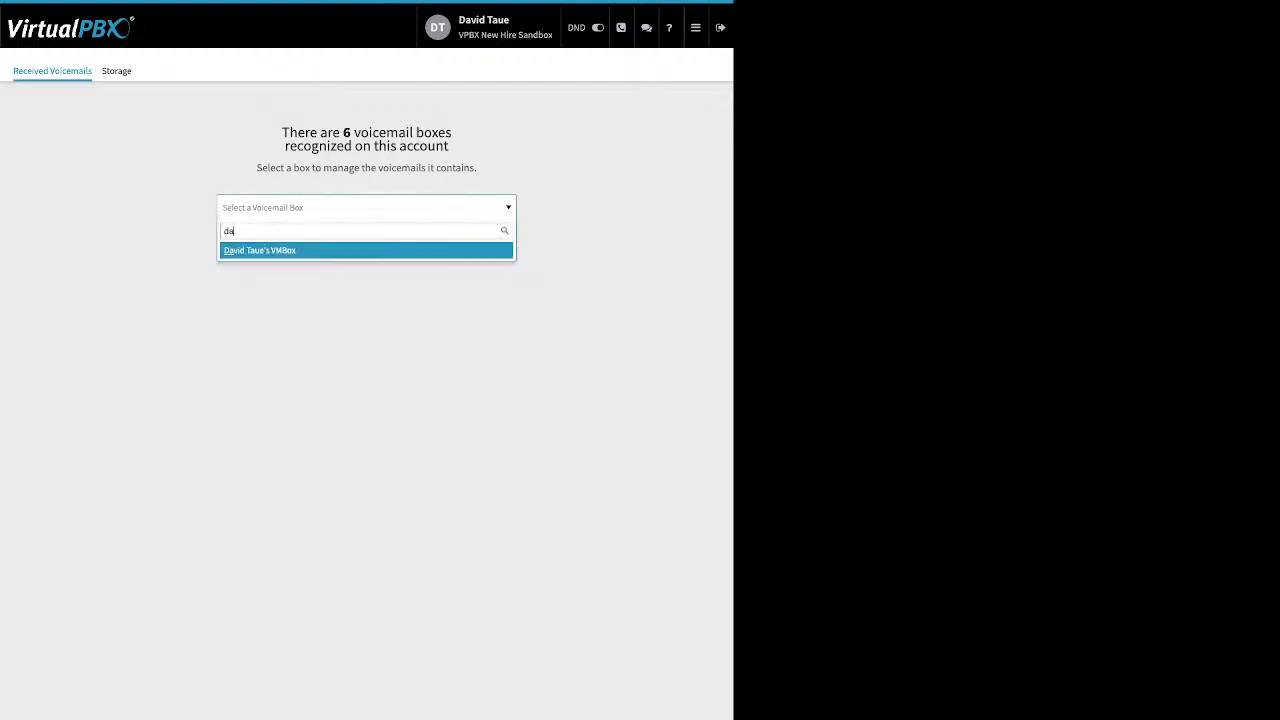
key(Return)
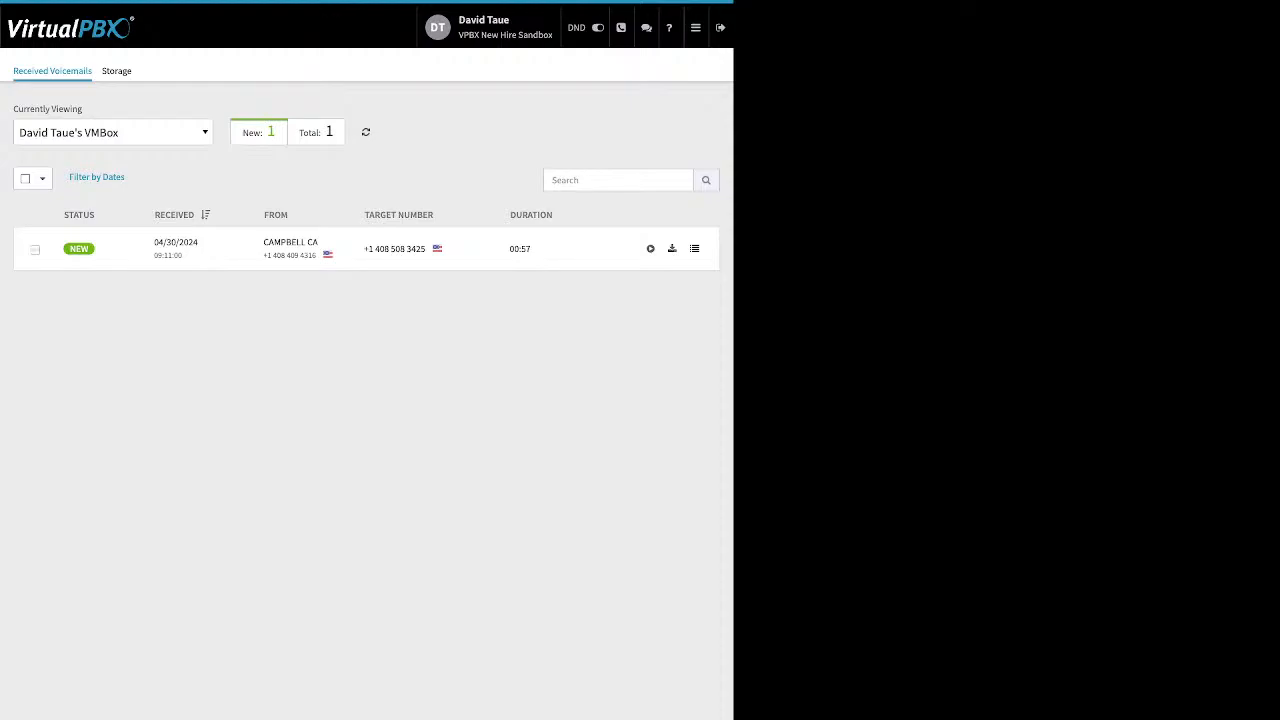
click(35, 250)
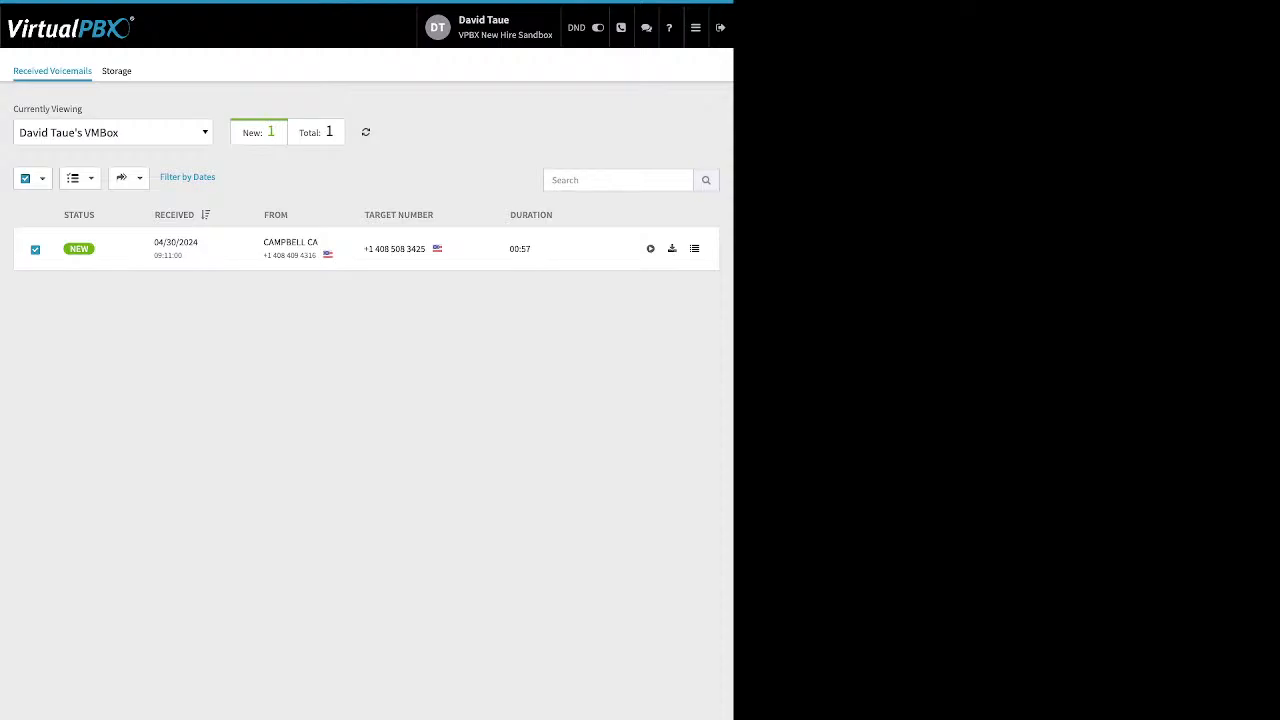
Step: Dismiss the voicemail's Move and Mark As options unchanged, then go to the AWS integration
click(127, 177)
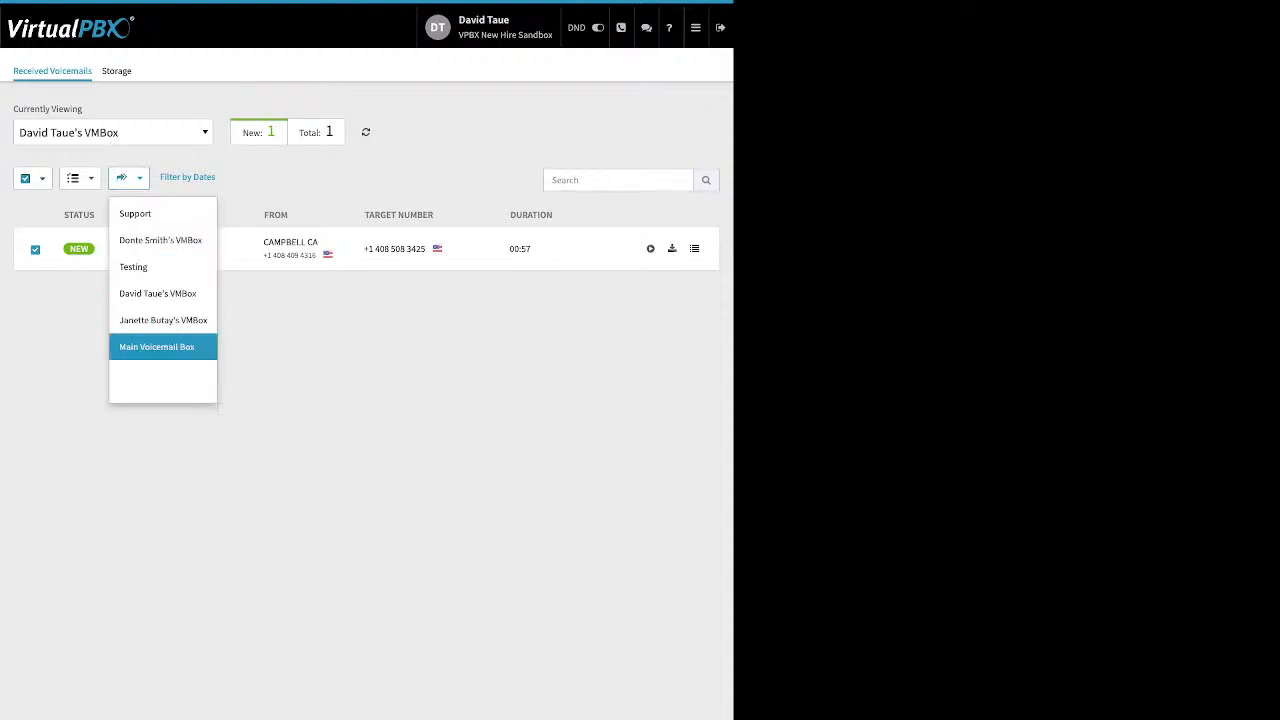
click(128, 178)
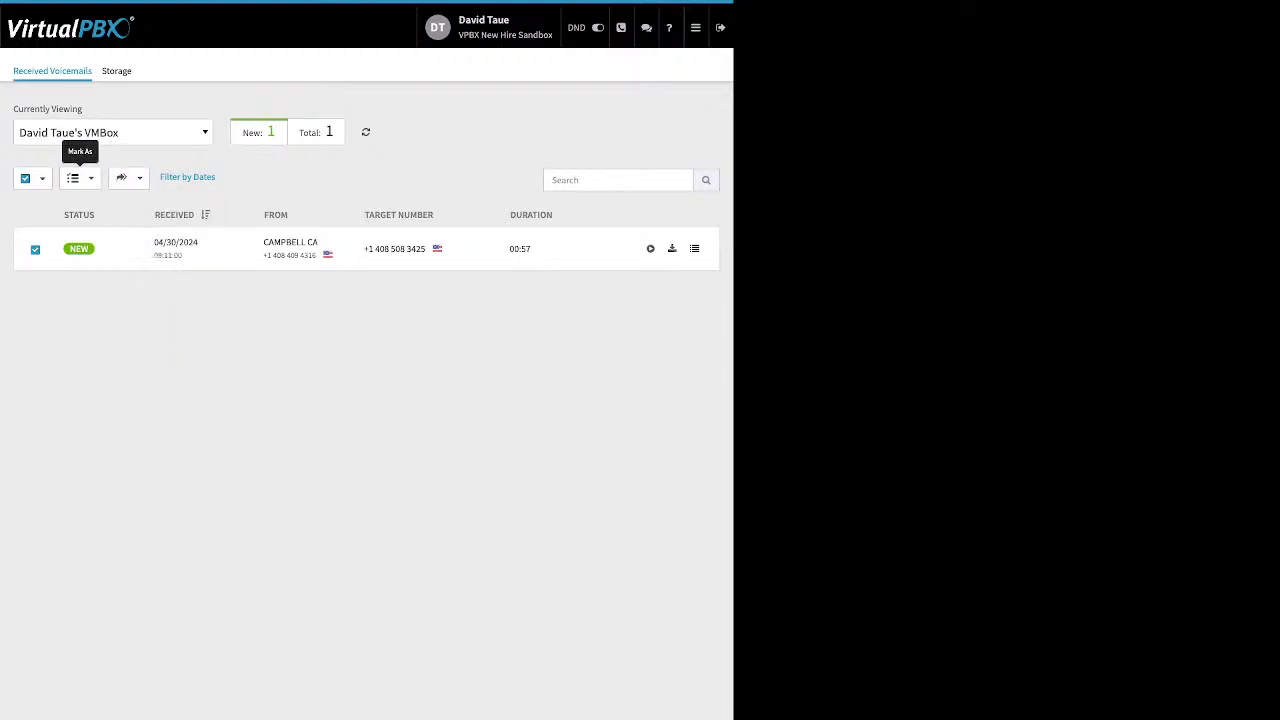
click(78, 178)
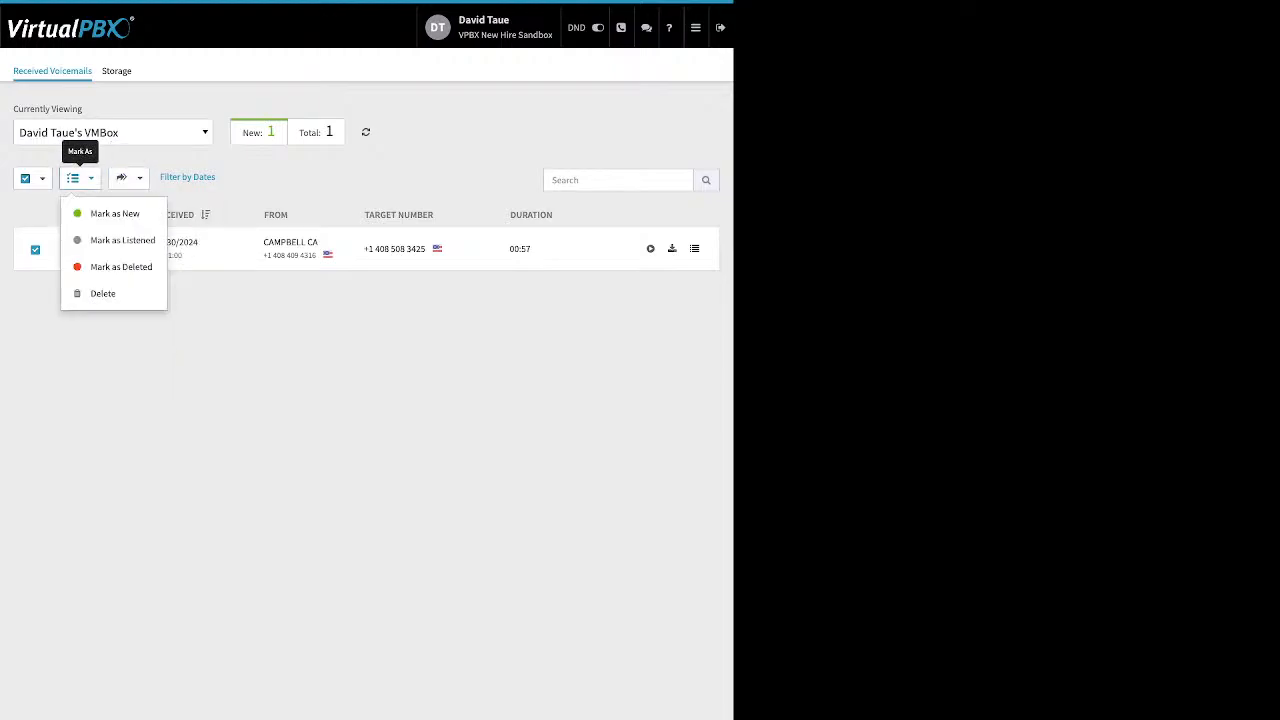
click(222, 346)
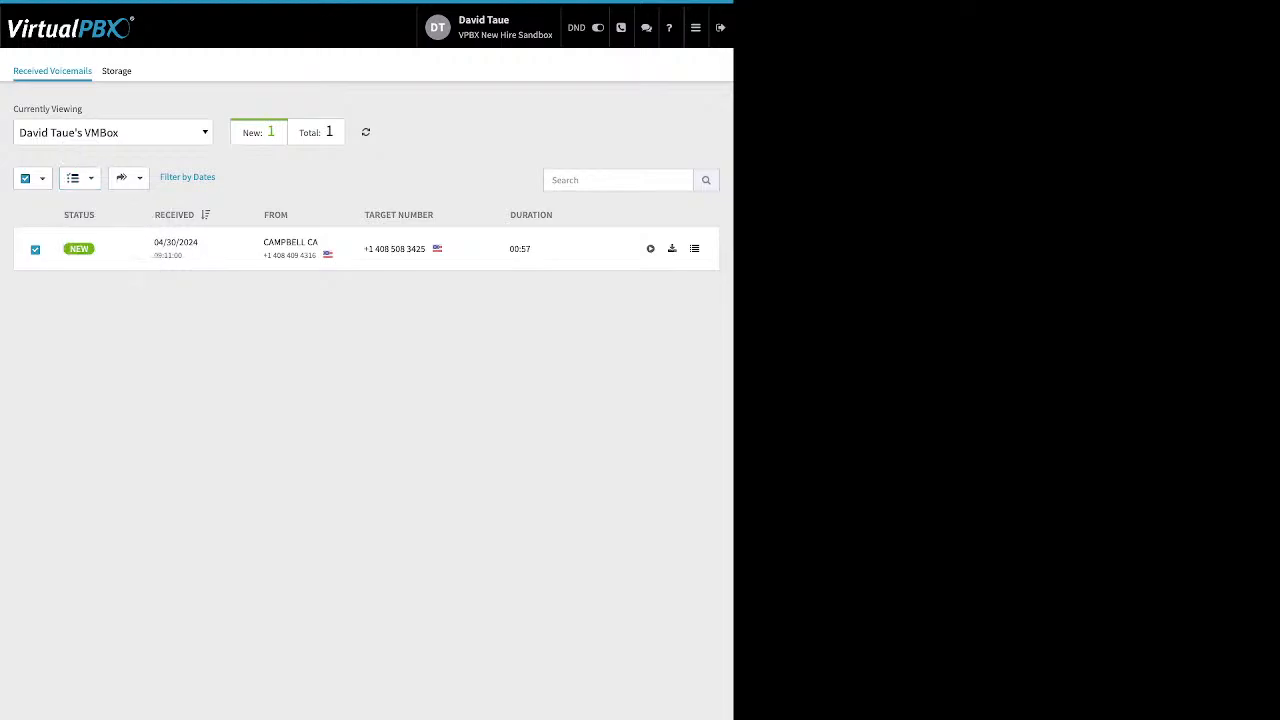
click(696, 28)
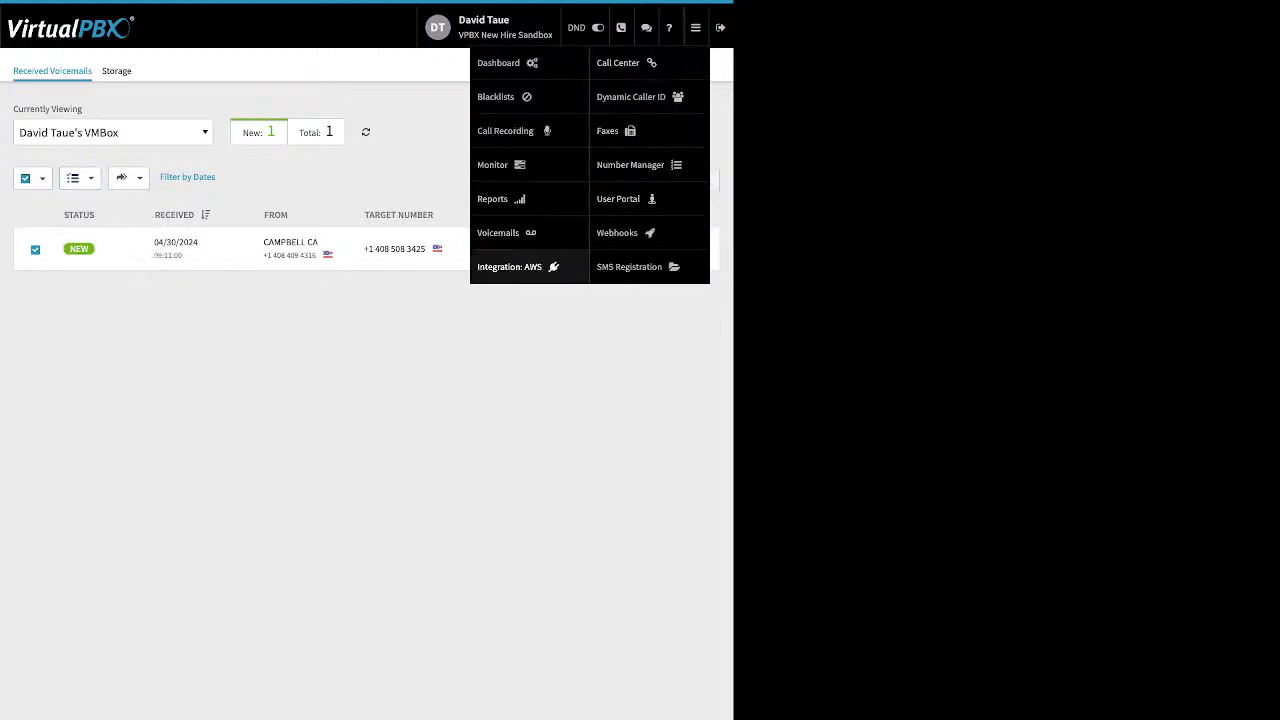
click(510, 266)
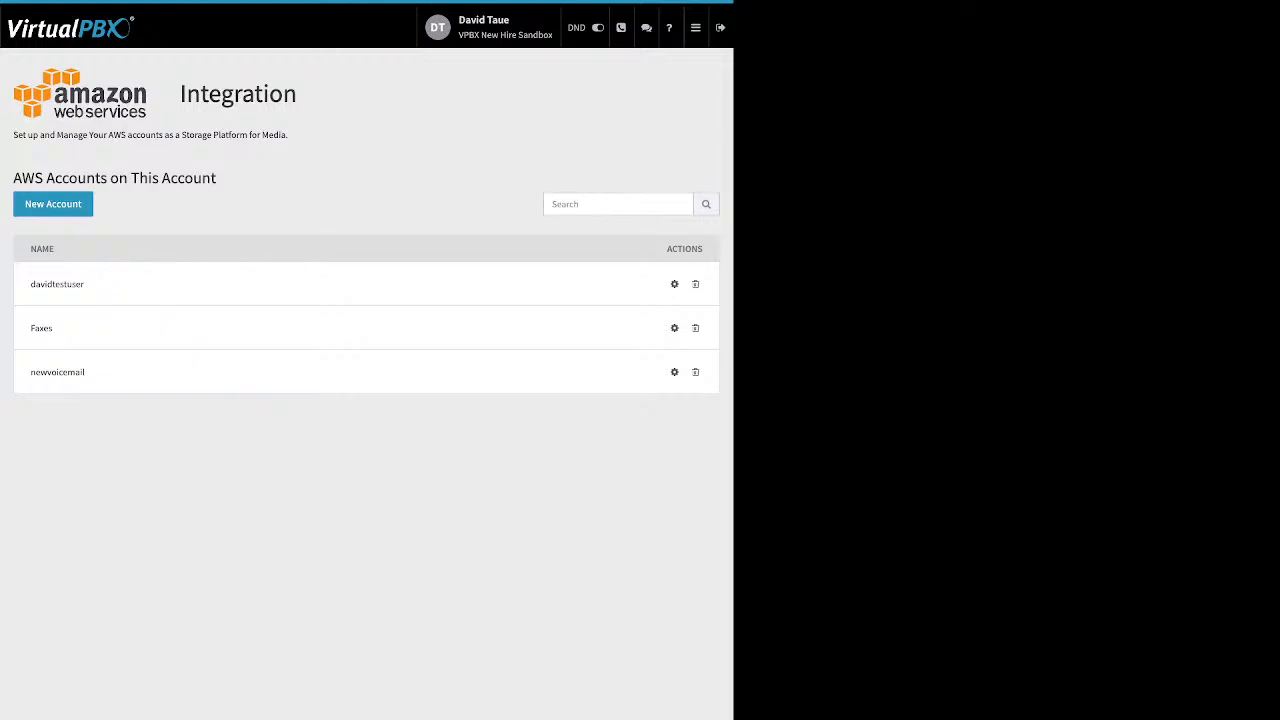
Step: Open the first AWS account's configuration and review its Access Key ID and Secret Access Key fields
click(674, 284)
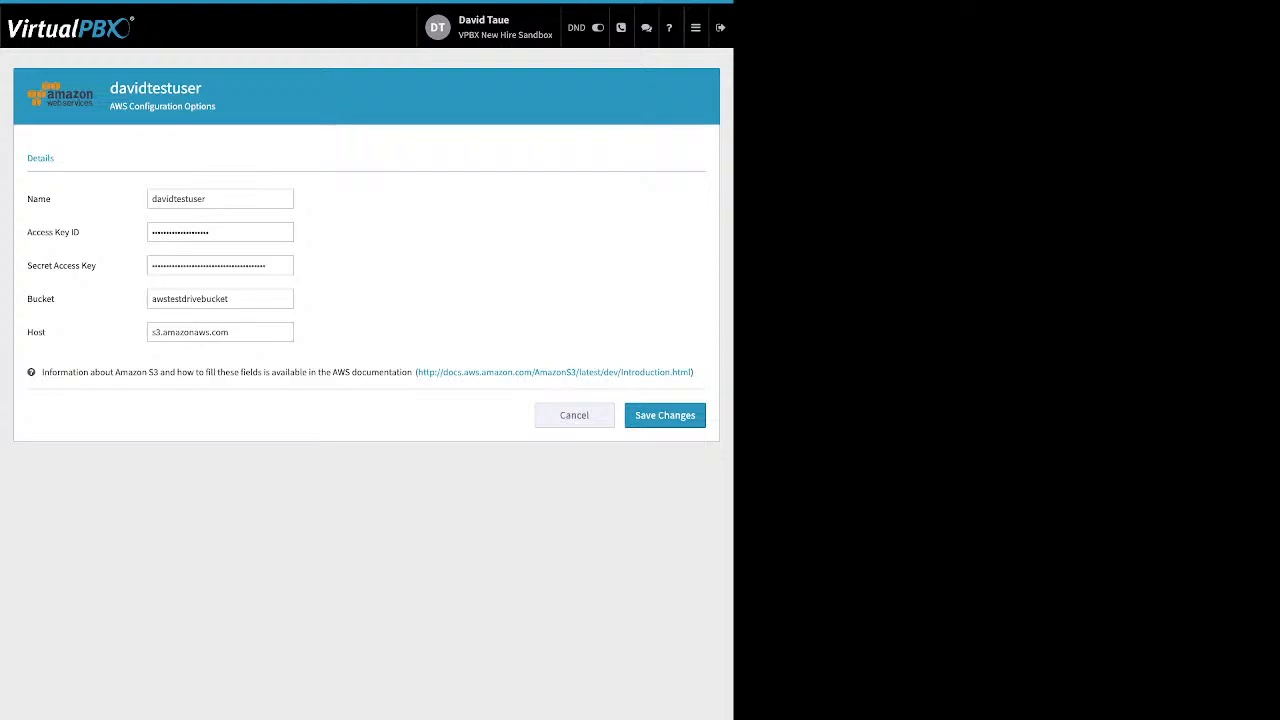
drag(80, 232, 55, 232)
drag(80, 232, 32, 232)
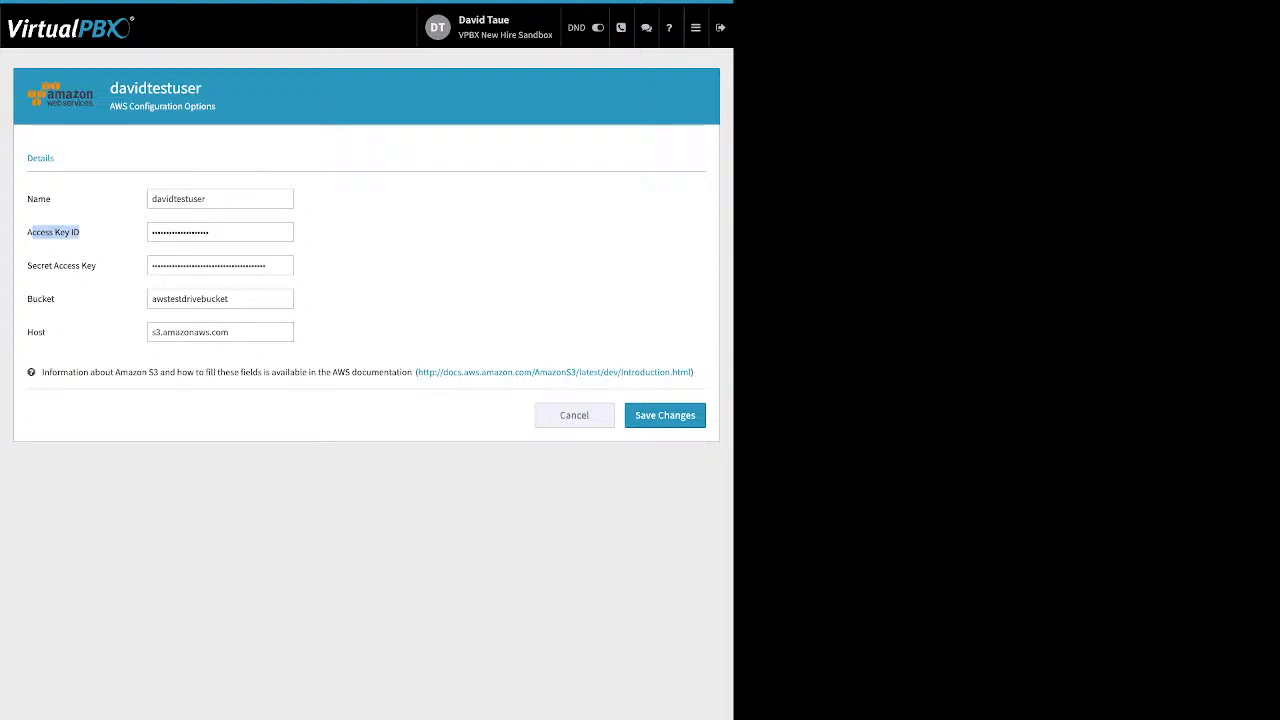
drag(96, 265, 28, 298)
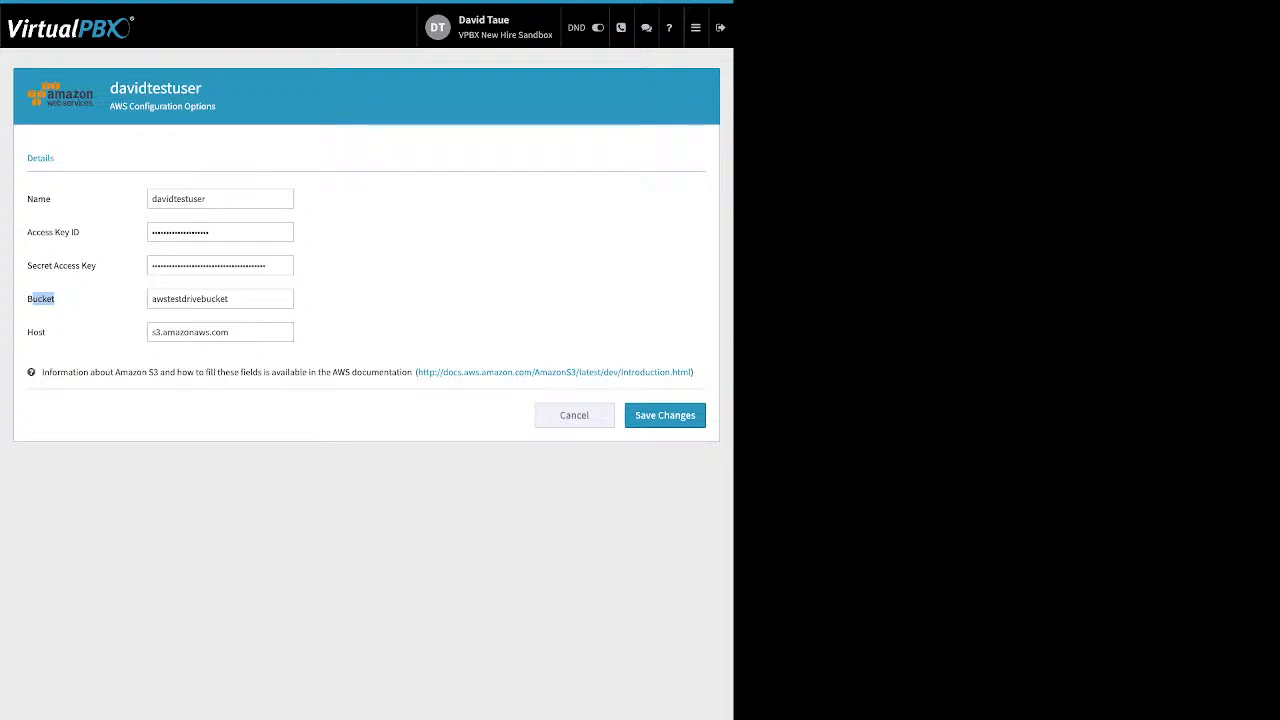
click(695, 27)
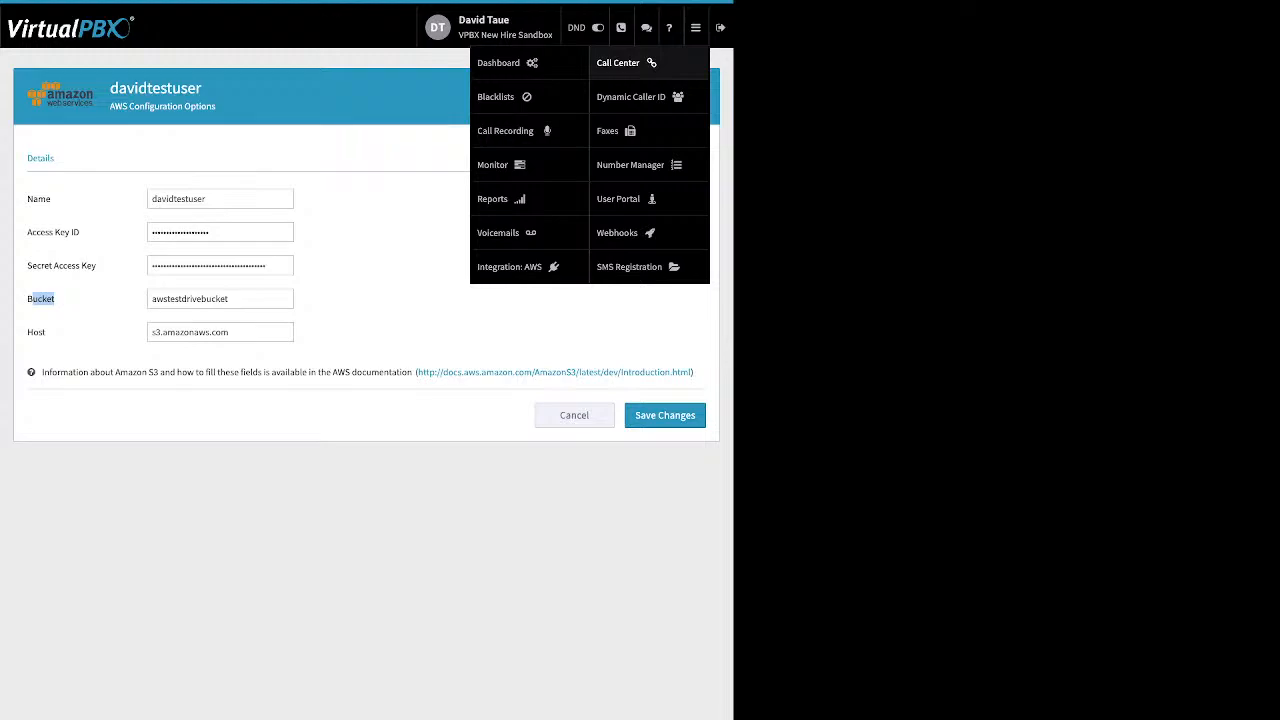
Step: Open the Vegas rule and review its caller ID setting and 702 area code match, without changes
click(631, 96)
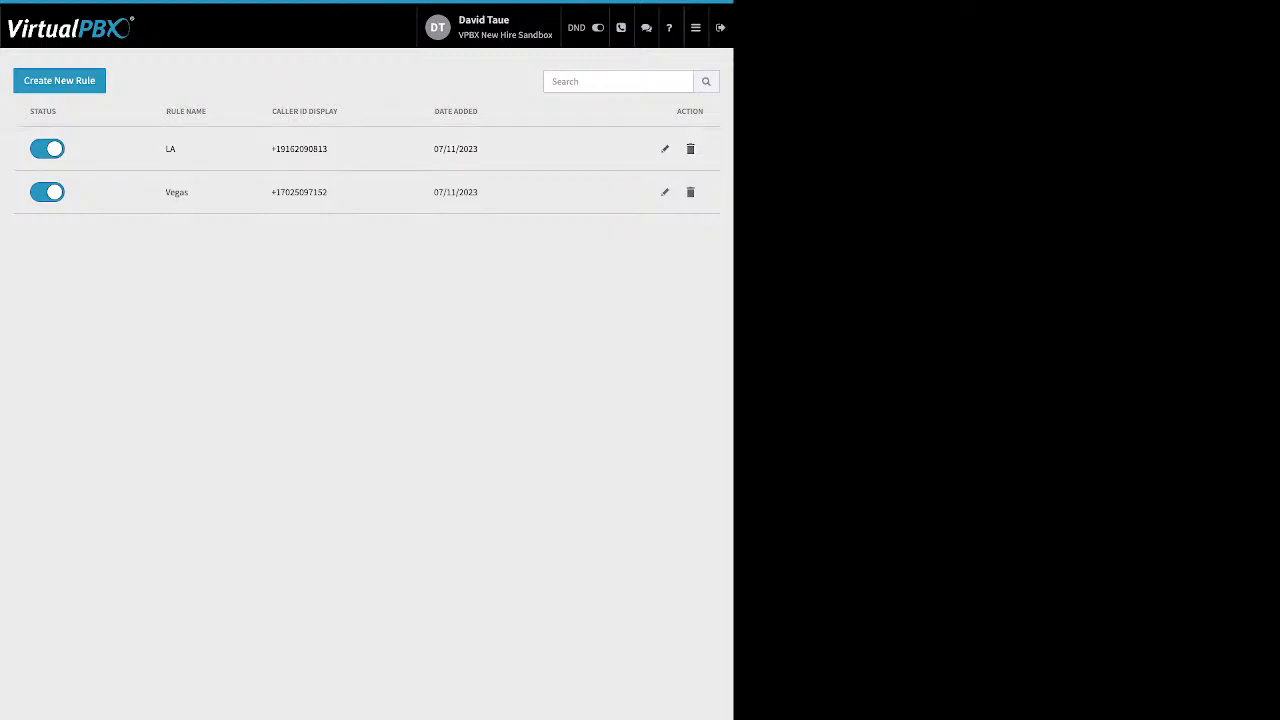
click(664, 192)
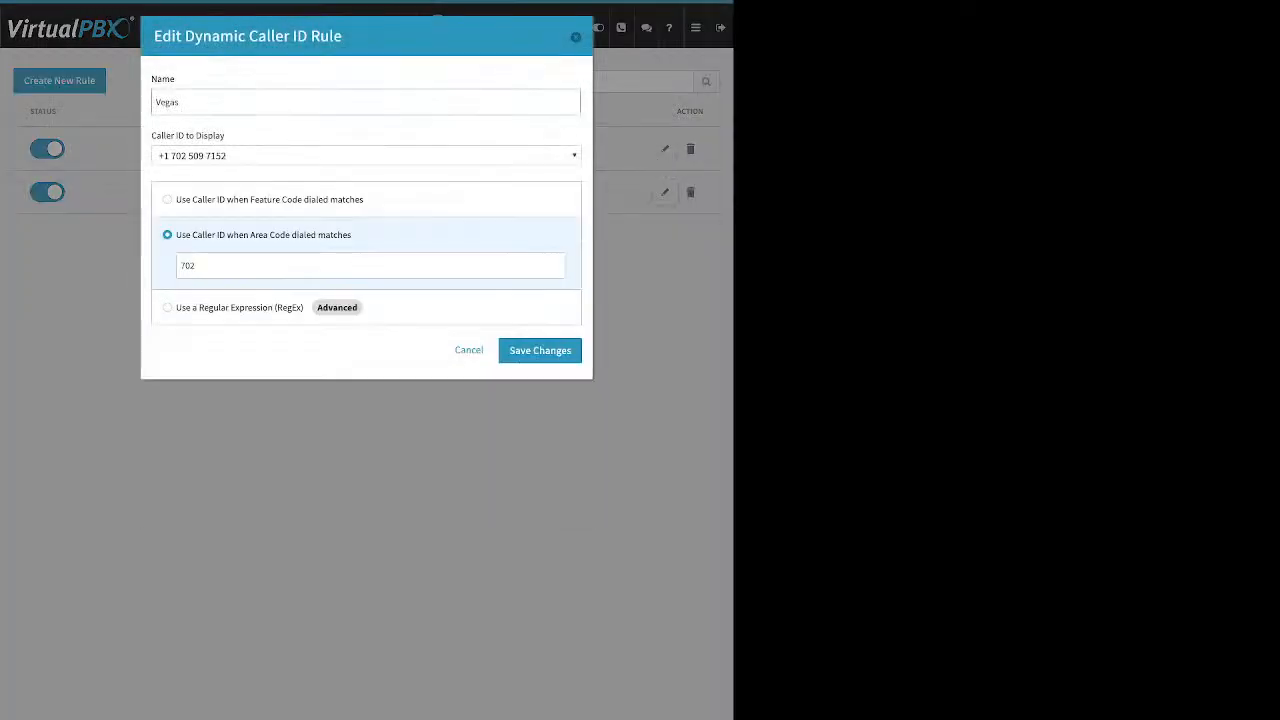
key(ctrl+a)
drag(227, 135, 157, 135)
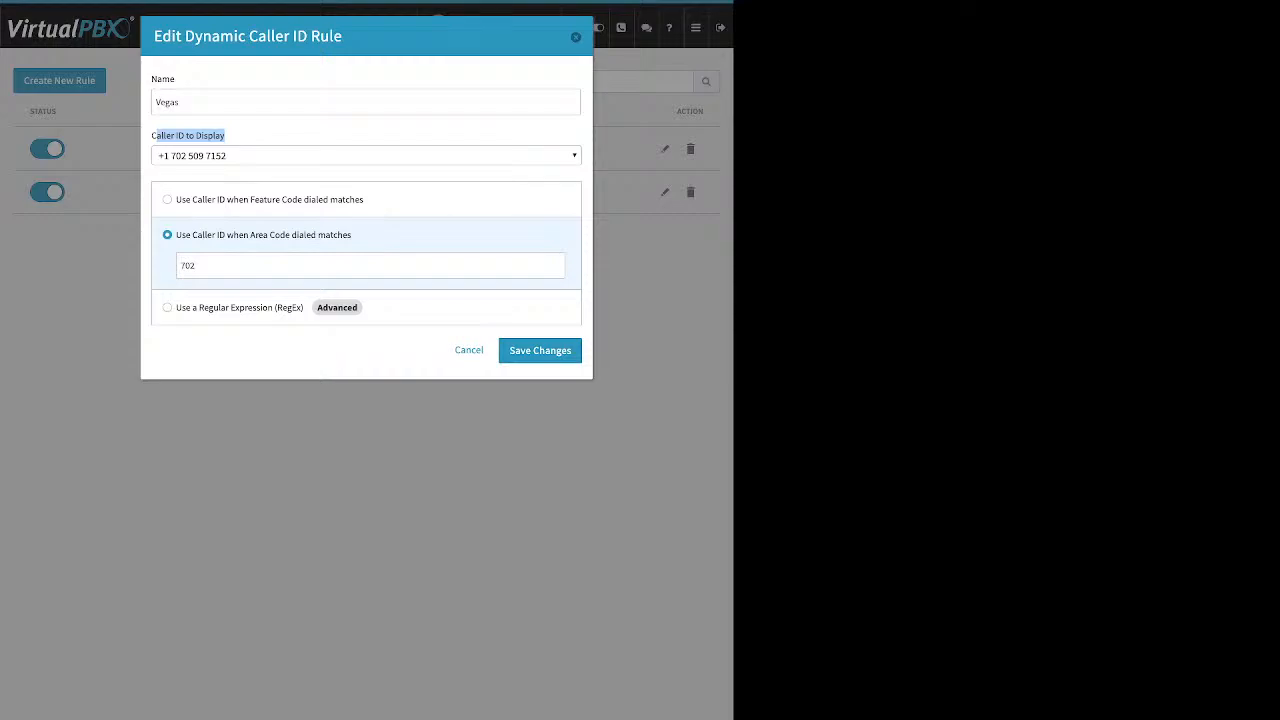
double_click(188, 266)
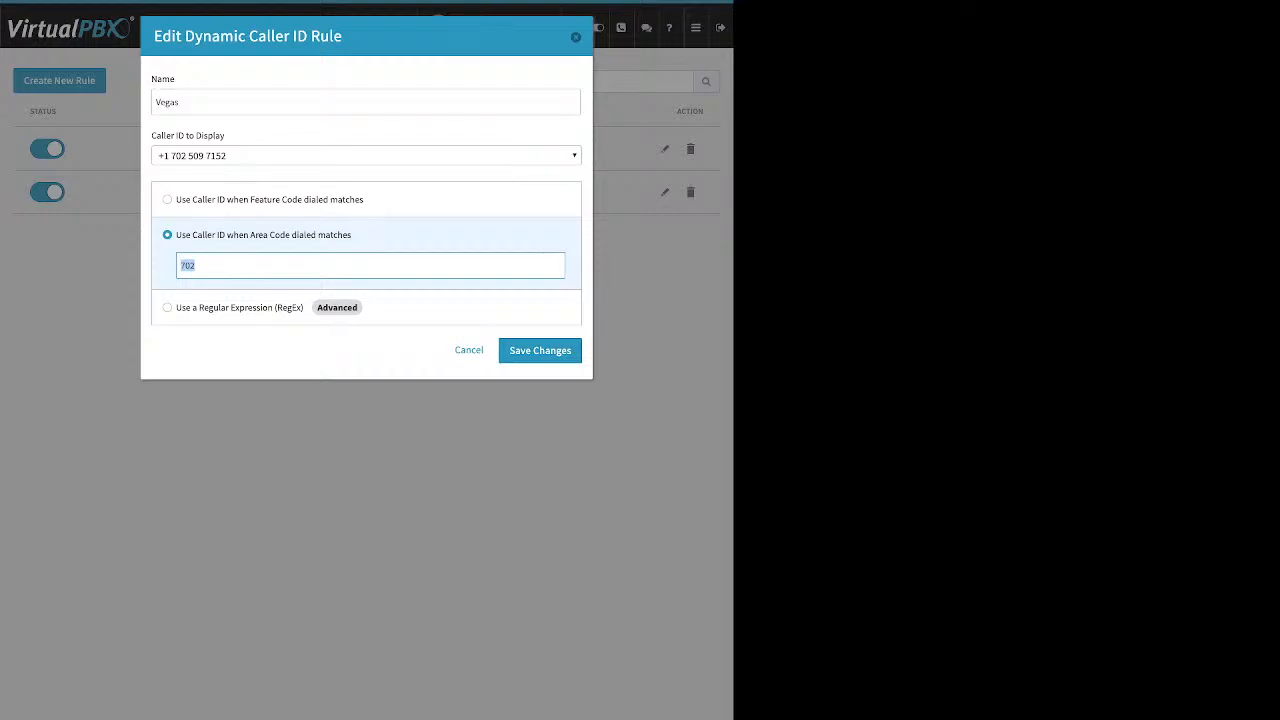
key(Escape)
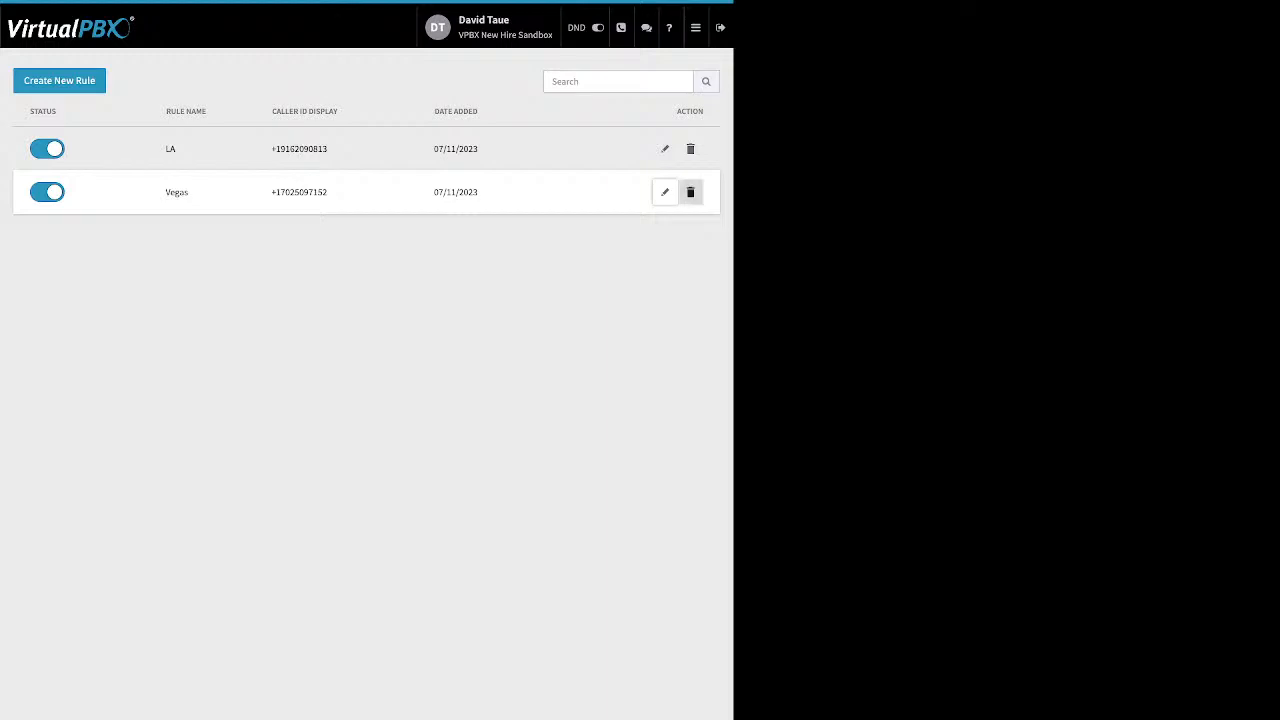
Step: Review the LA rule's feature code match and close it unchanged
click(664, 148)
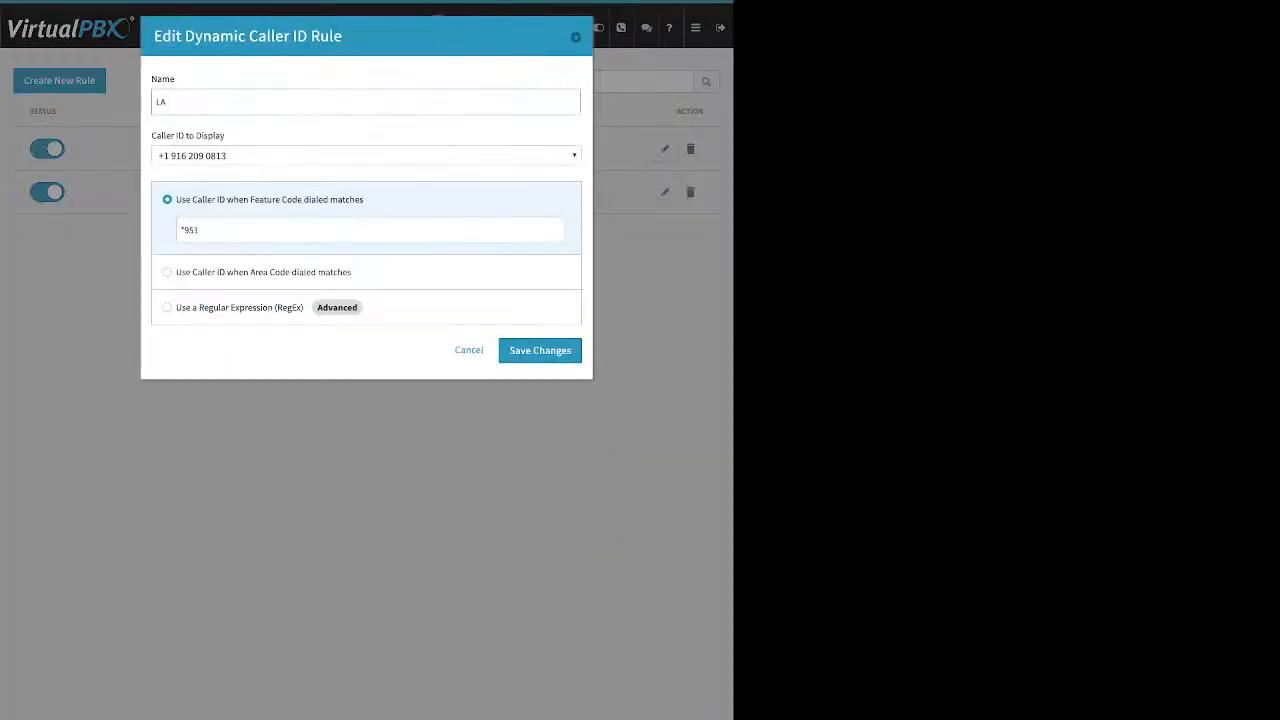
triple_click(190, 230)
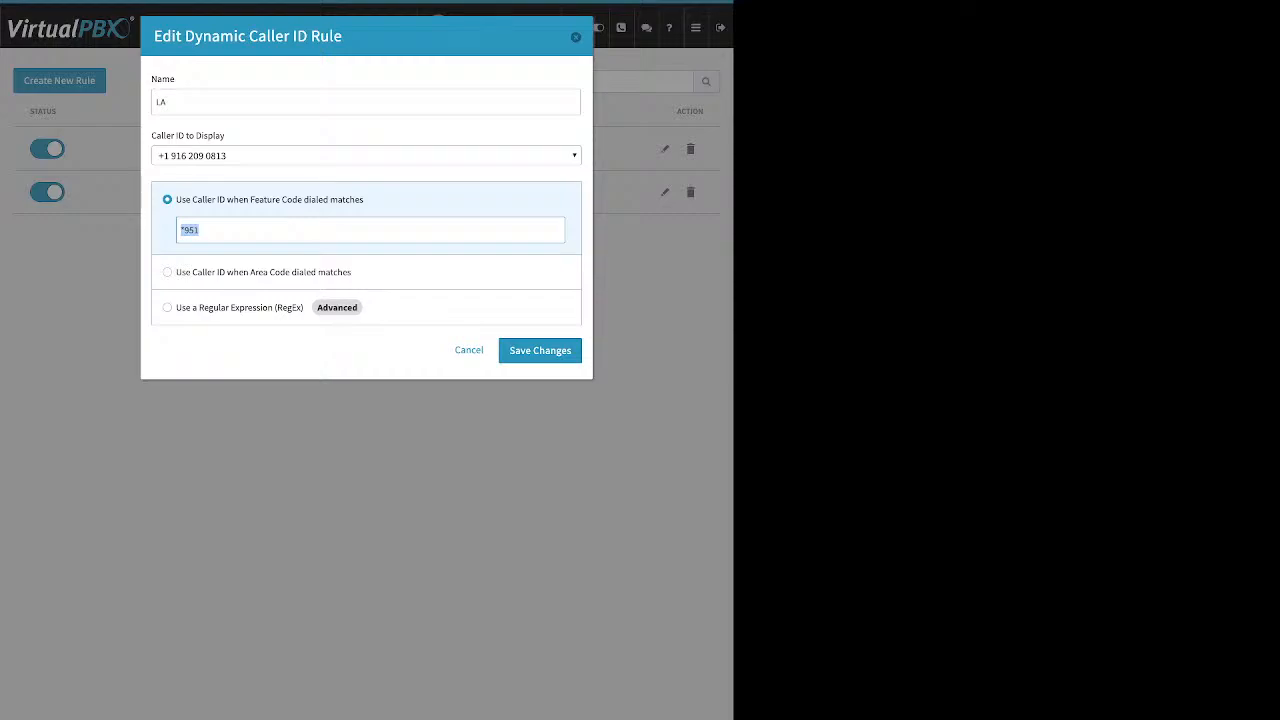
click(575, 37)
click(696, 28)
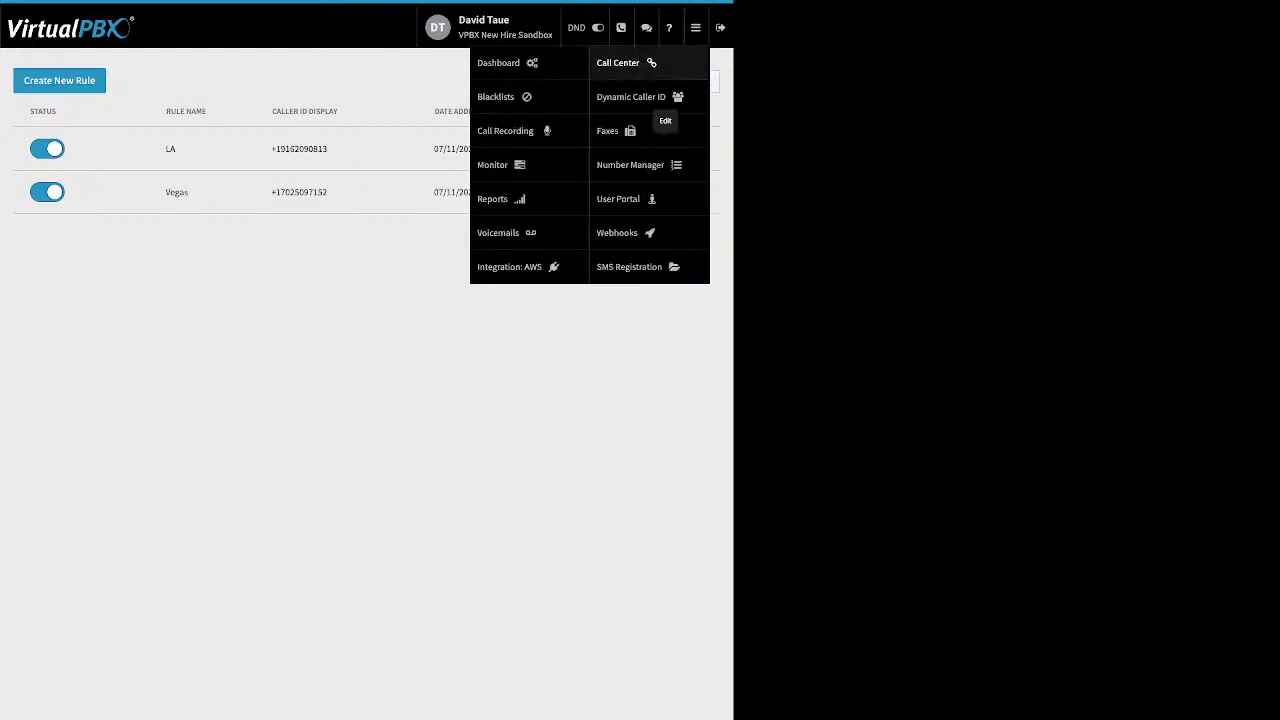
Step: Show the Main Faxbox's inbound faxes and select the 04/30/2024 fax
click(632, 131)
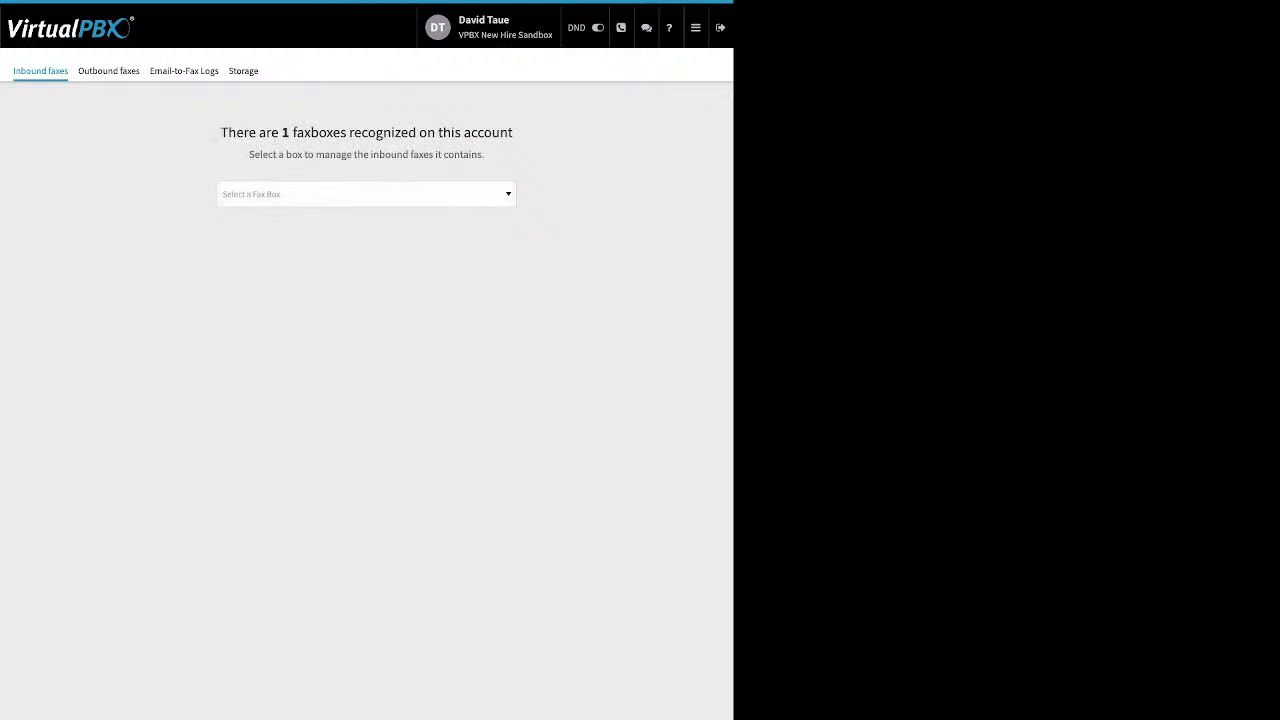
click(366, 194)
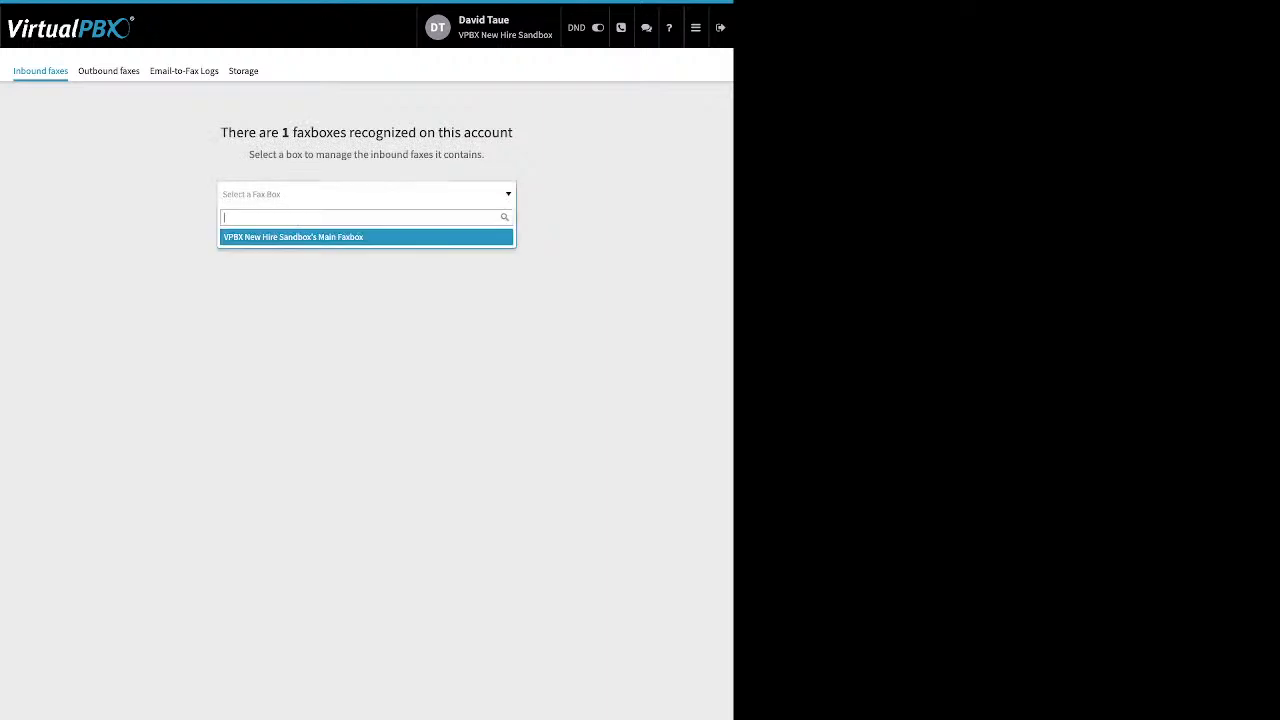
click(366, 237)
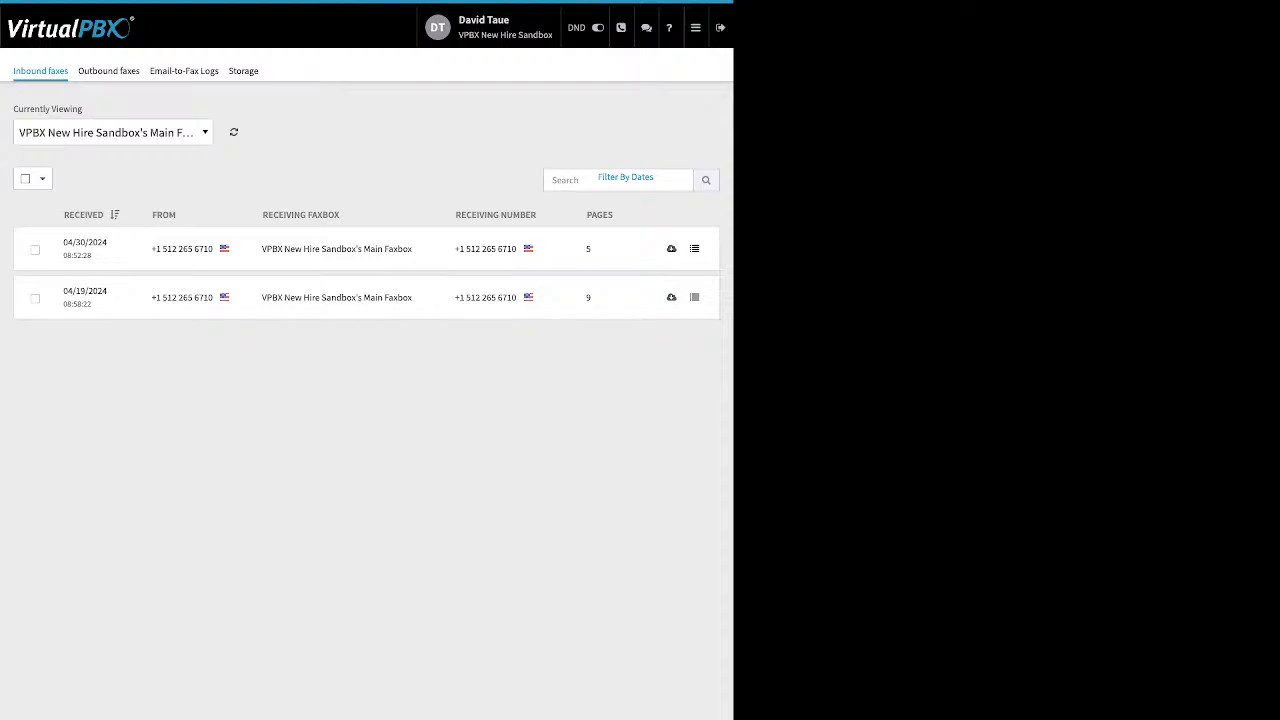
click(35, 250)
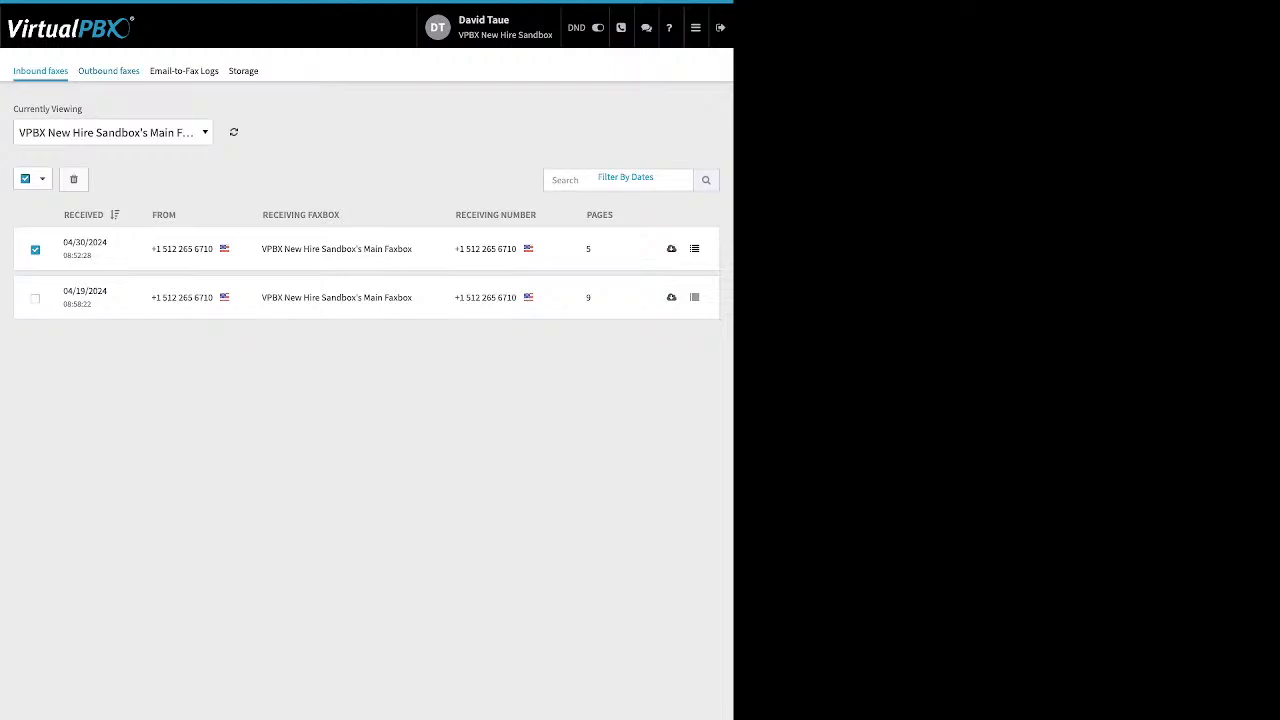
Step: Switch to outbound faxes and show them for the Main Faxbox
click(108, 70)
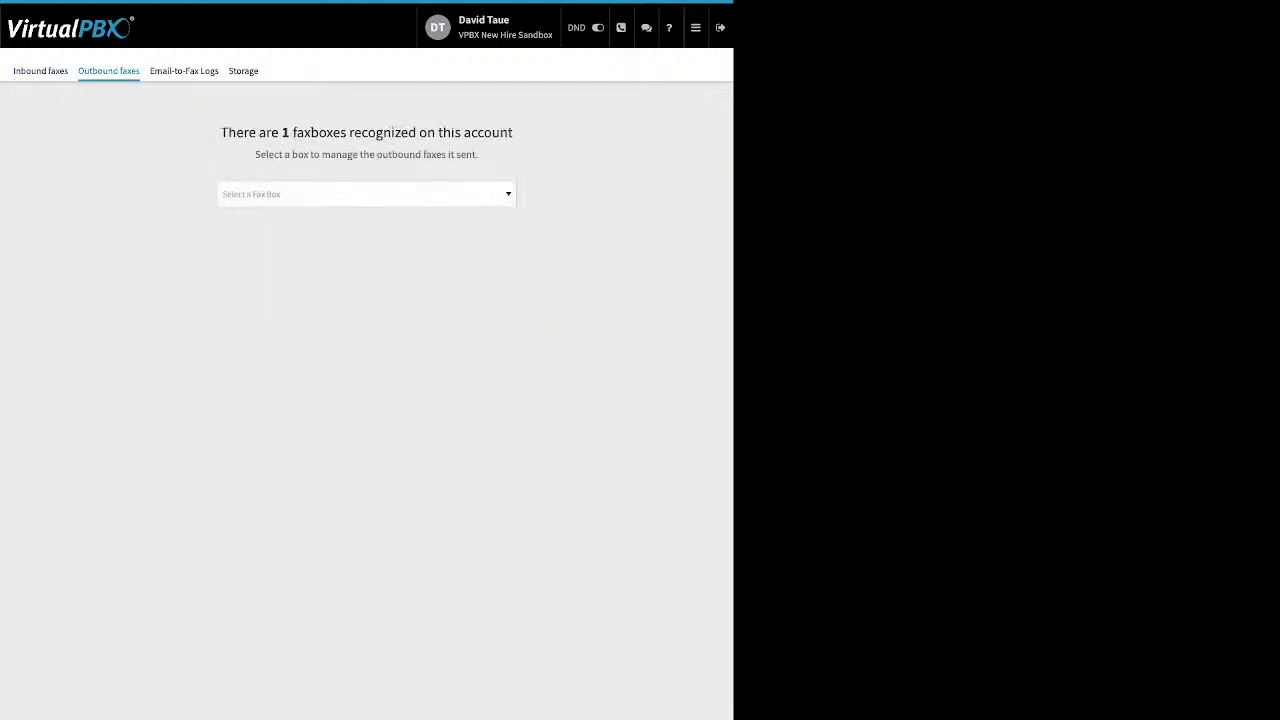
click(366, 194)
click(366, 237)
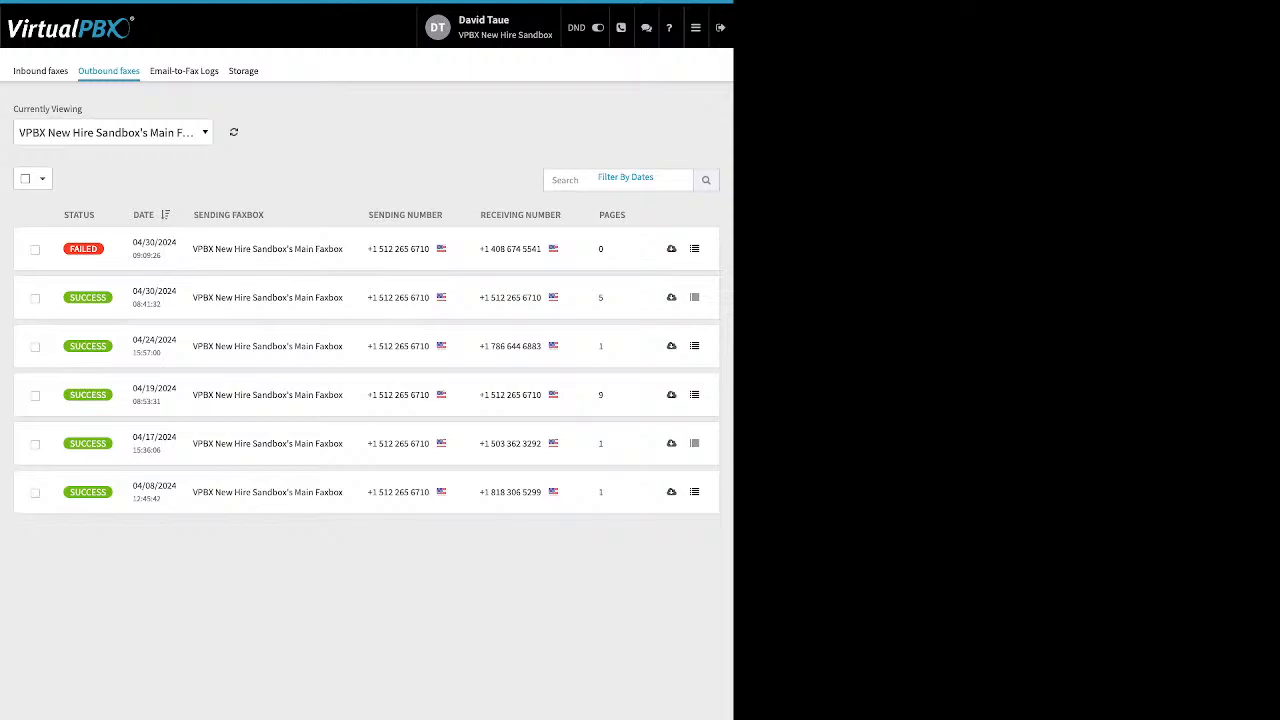
mouse_move(83, 249)
Step: Switch to Email-to-Fax Logs and inspect the failed entry's PDF attachment conversion error
click(184, 70)
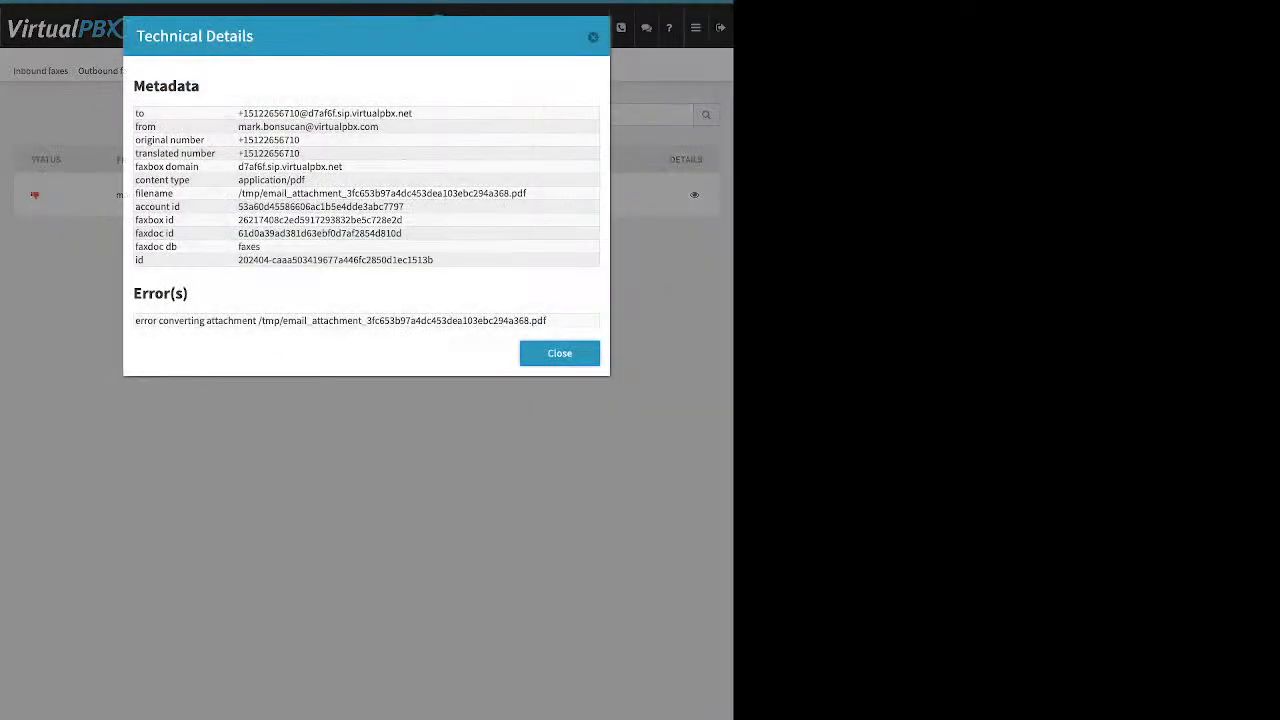
drag(136, 321, 547, 321)
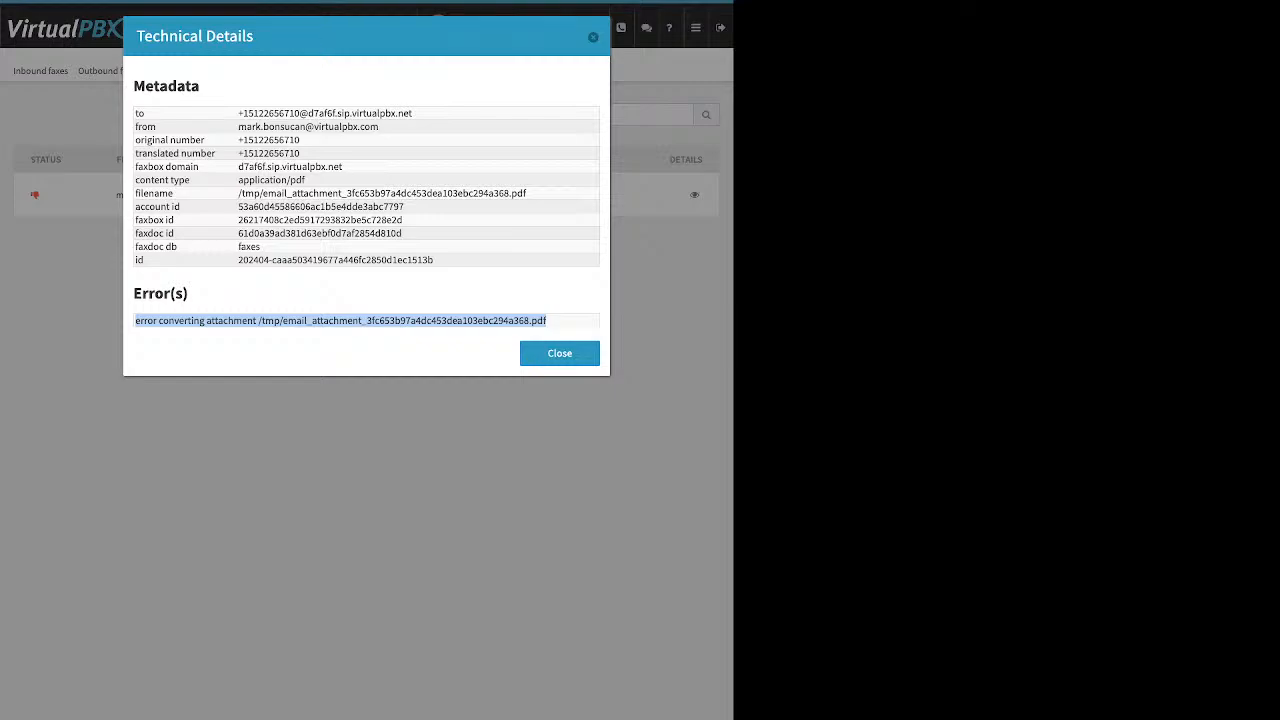
Step: Close Technical Details, review spare numbers in Number Manager, then go to SMS Registration
click(593, 37)
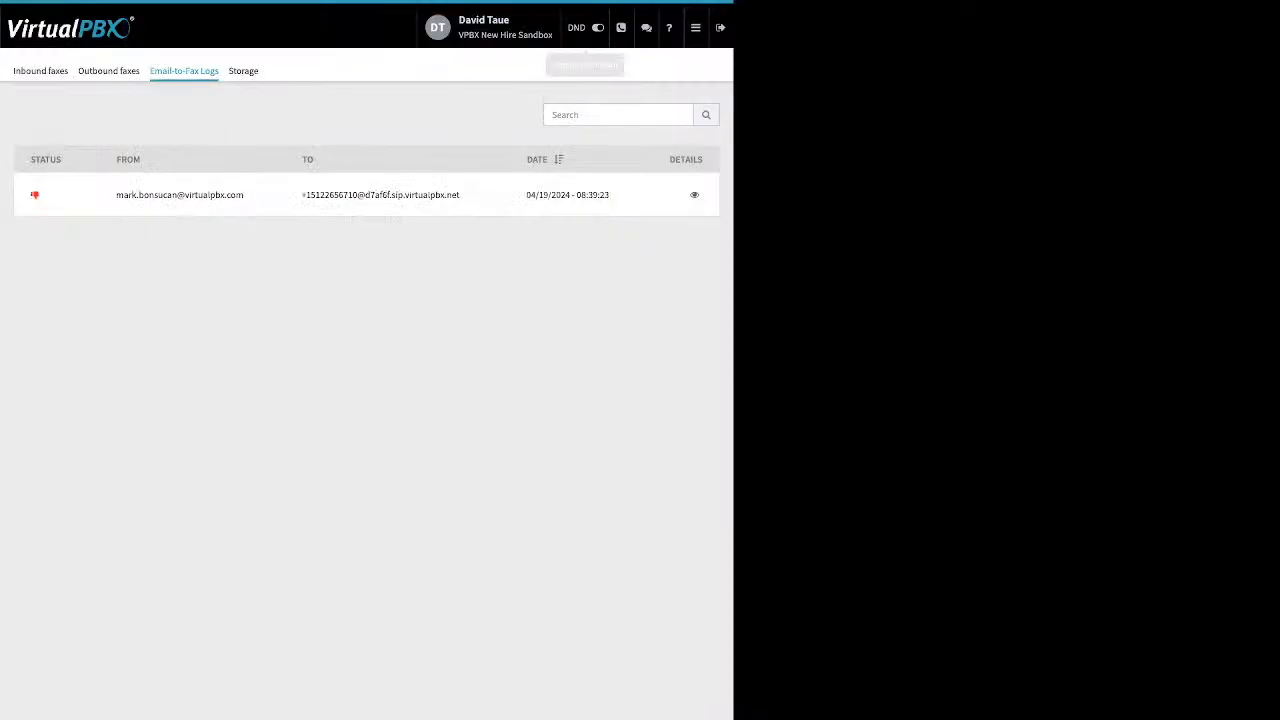
click(696, 28)
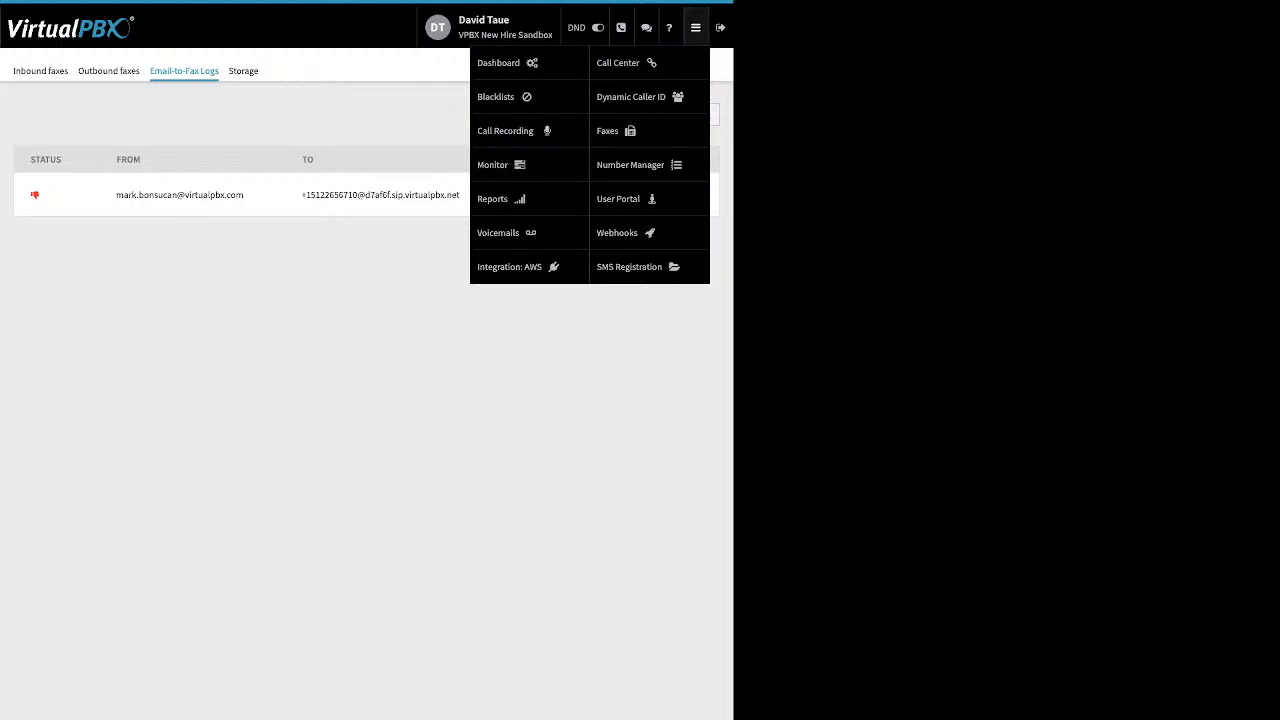
click(630, 164)
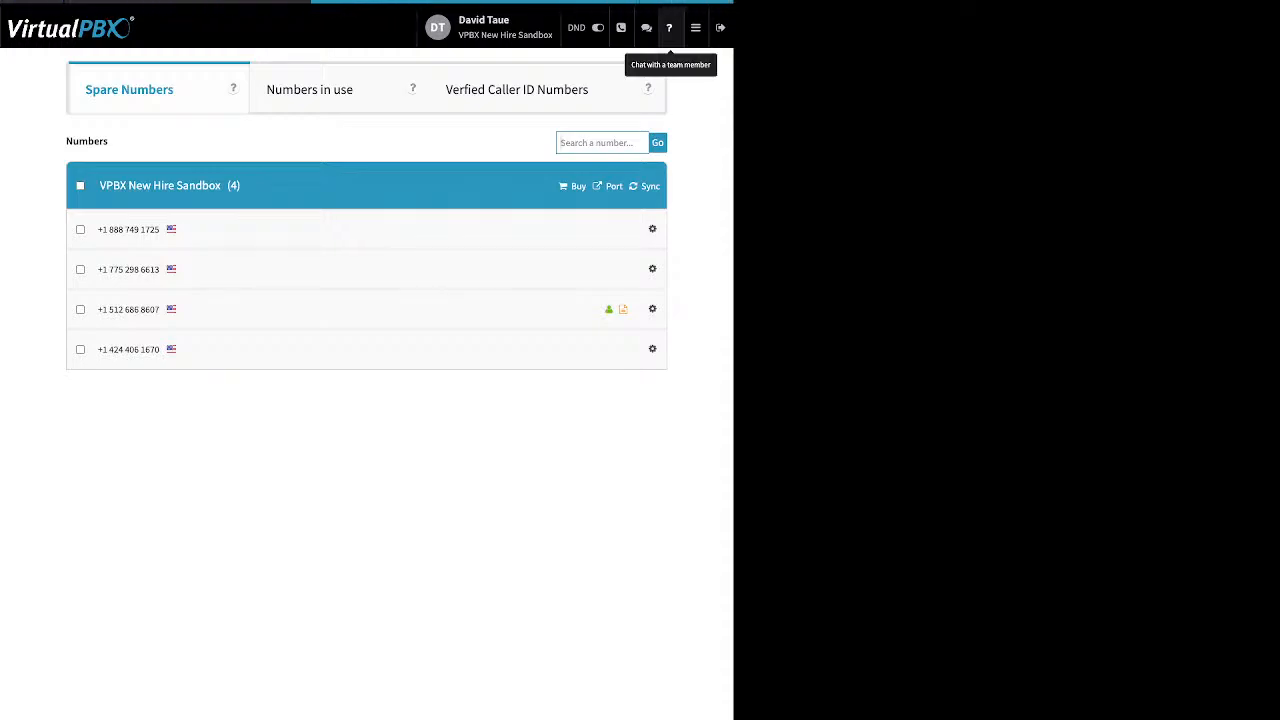
click(696, 28)
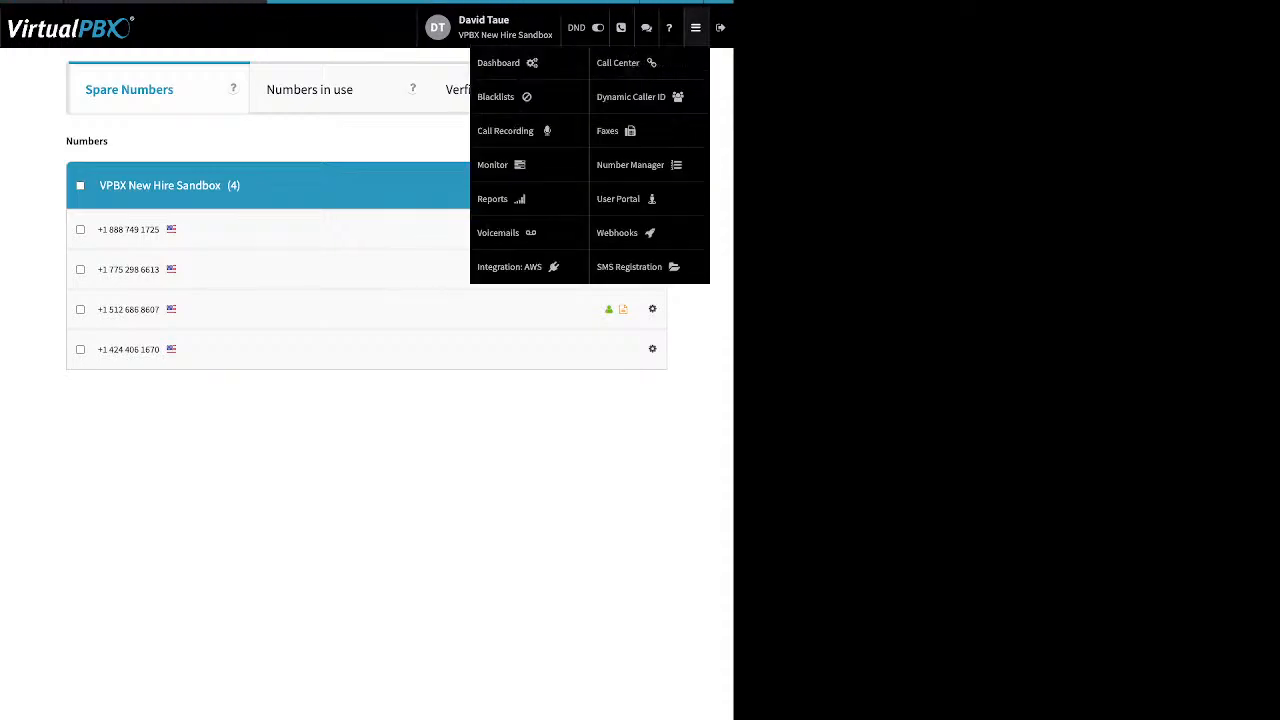
click(630, 266)
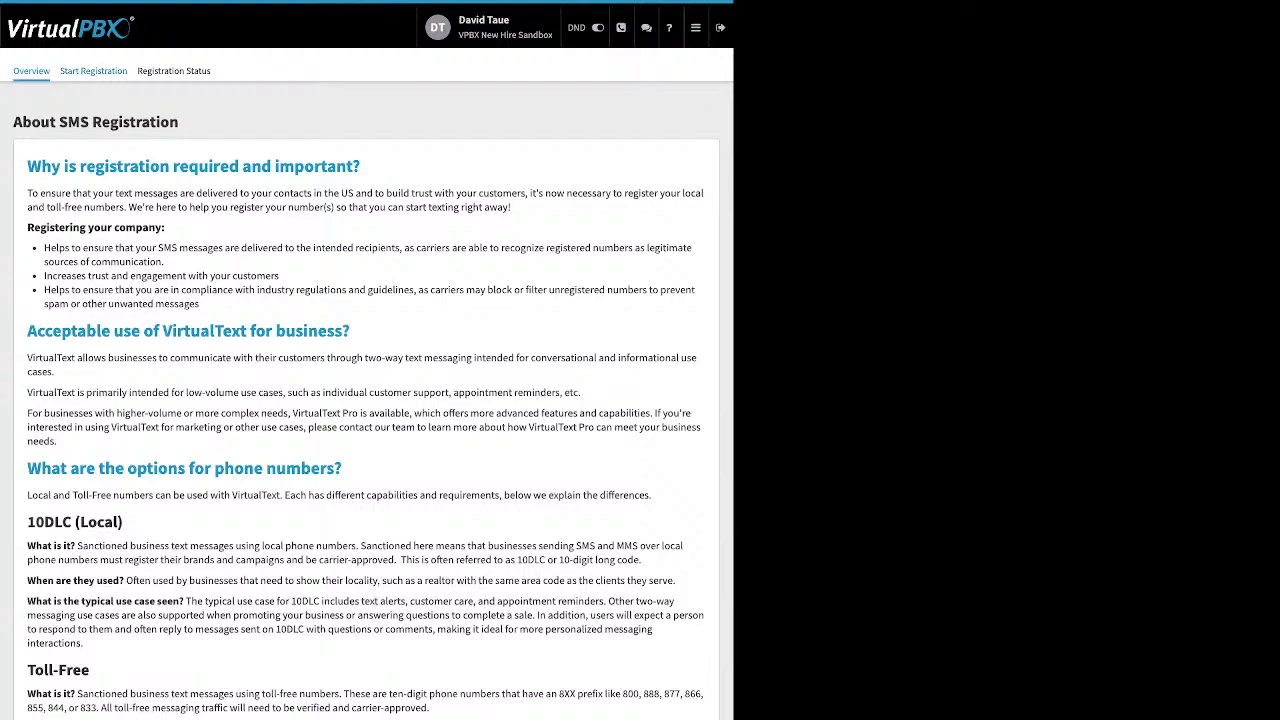
Step: Review the SMS registration requirements, then check the Status tab showing Registration not submitted
click(93, 71)
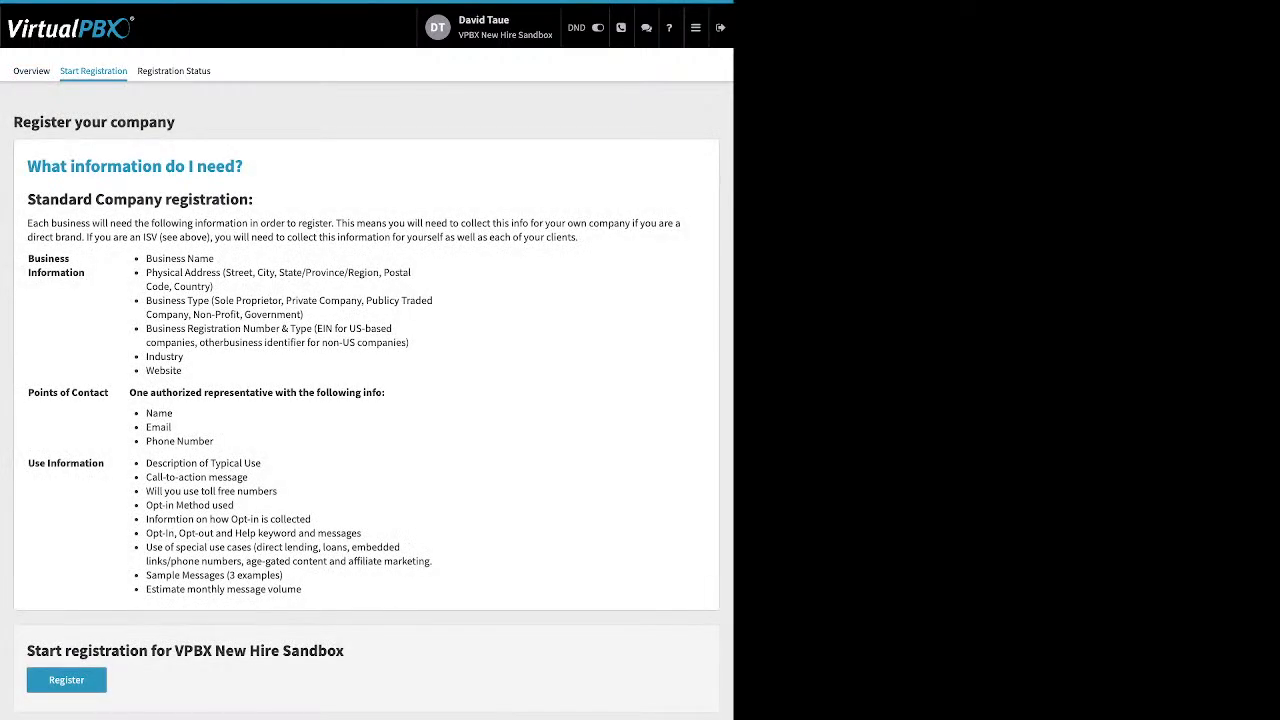
click(173, 71)
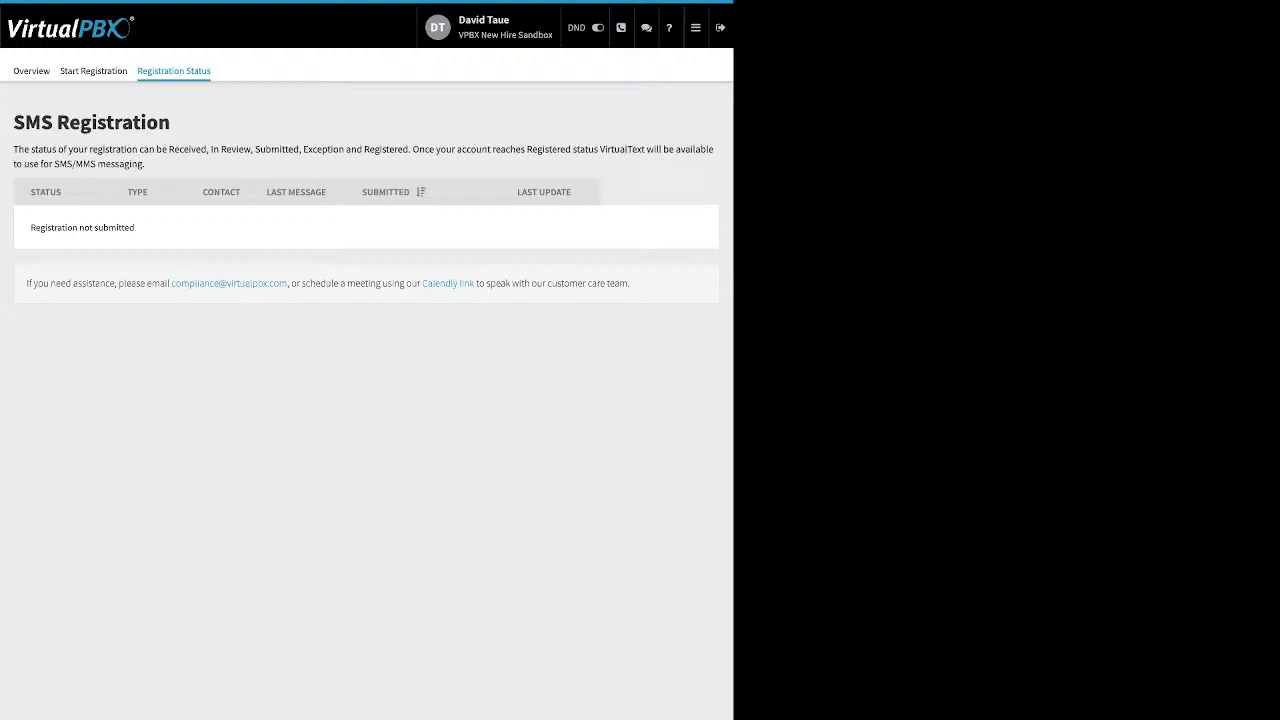
mouse_move(696, 28)
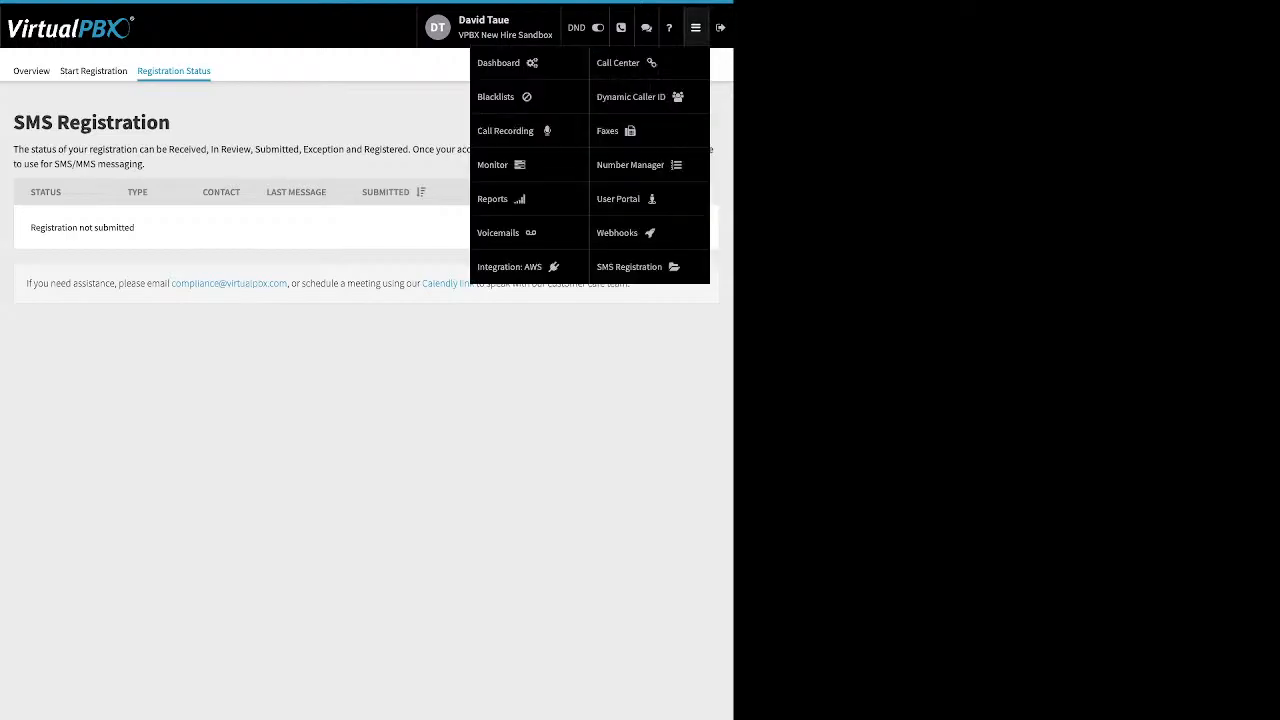
Step: On the Webhooks page, start a new webhook to show the blank Create New Webhook form
click(617, 232)
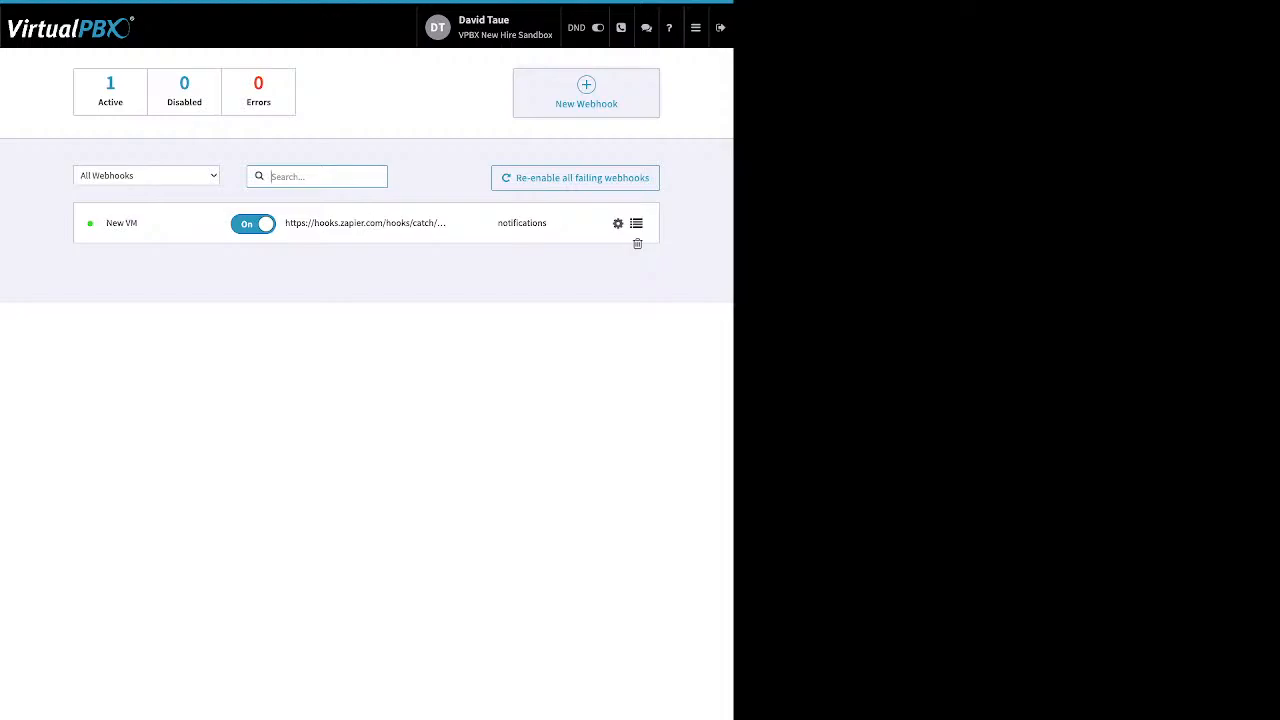
click(586, 94)
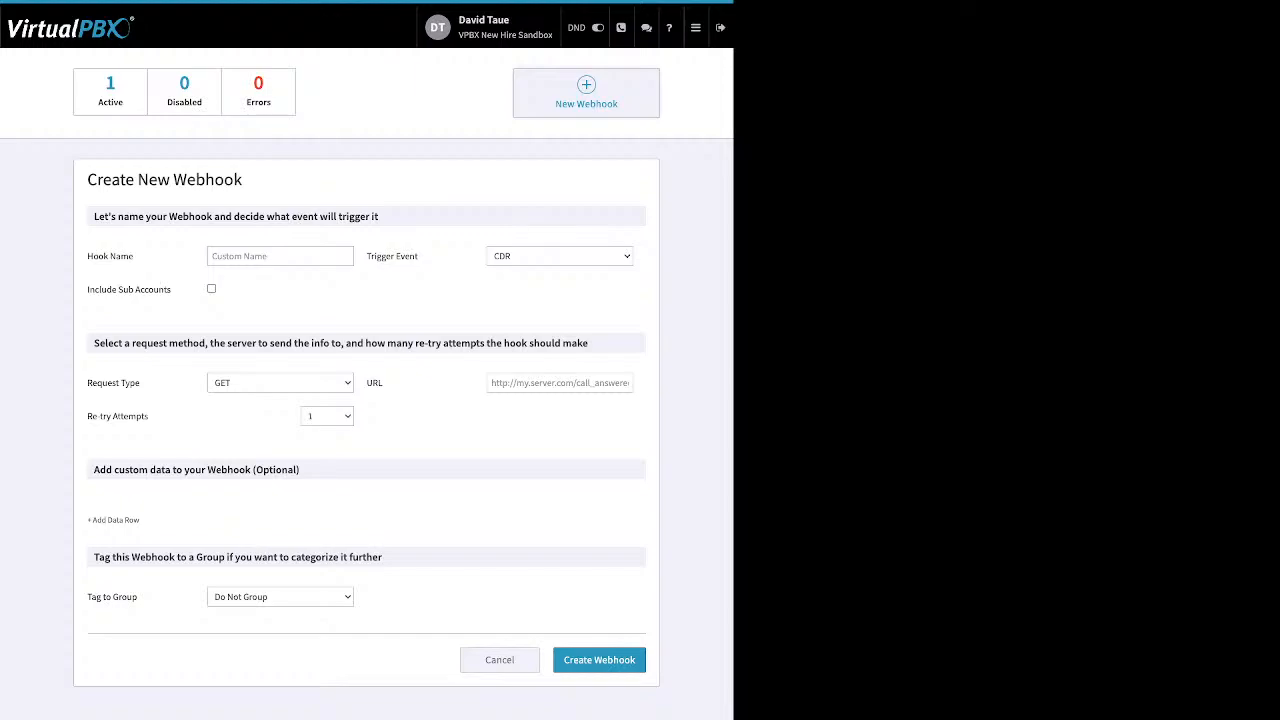
click(696, 28)
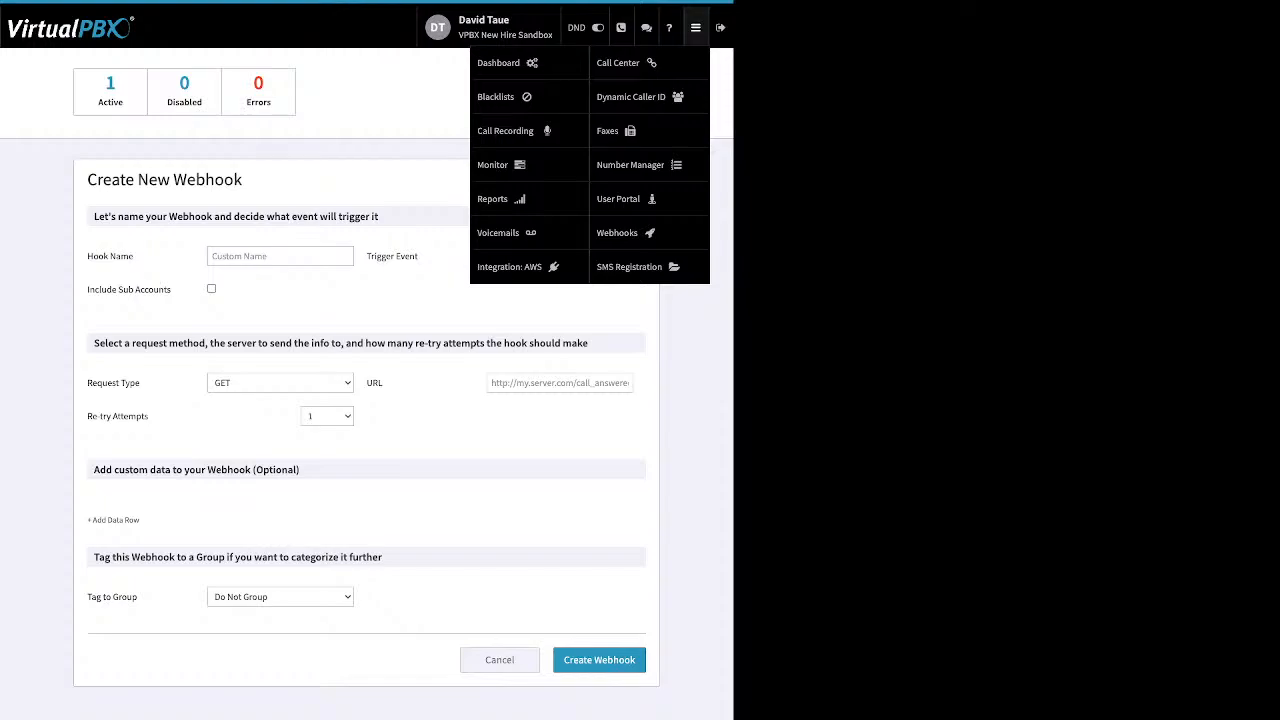
Step: In Voicemails, select the new voicemail and view its Mark as options, then switch to Call History
click(498, 232)
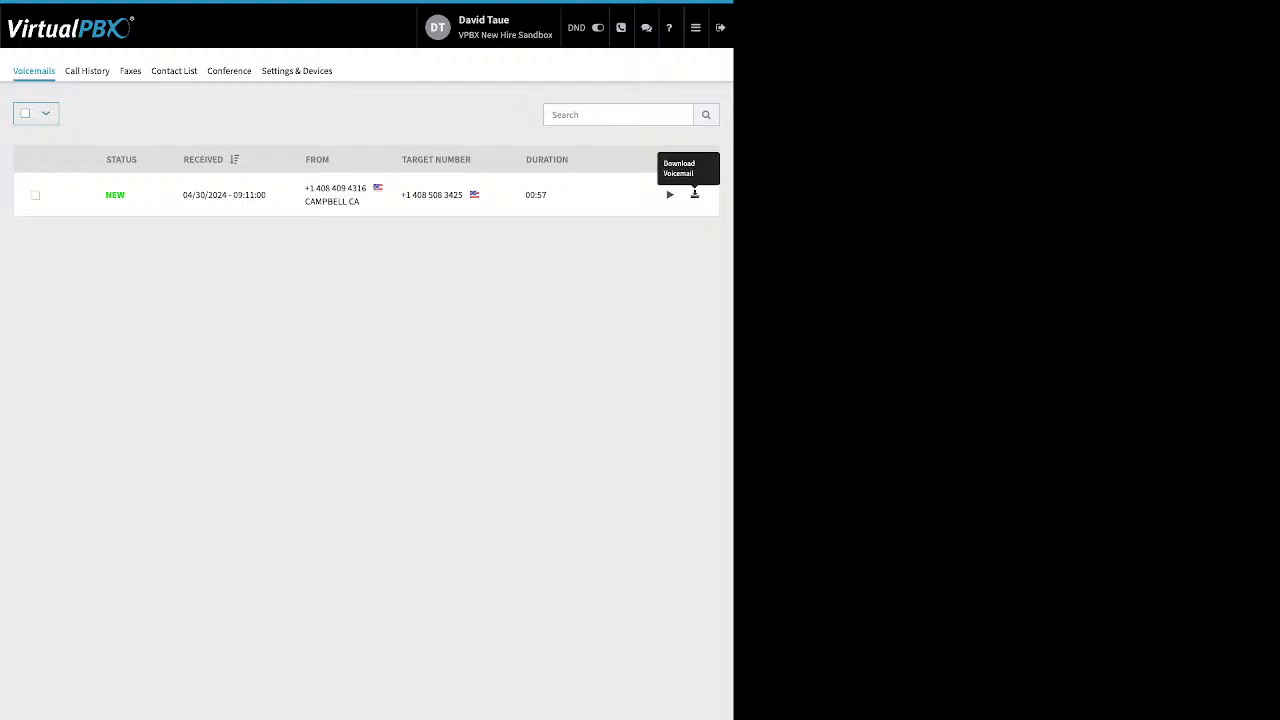
click(35, 195)
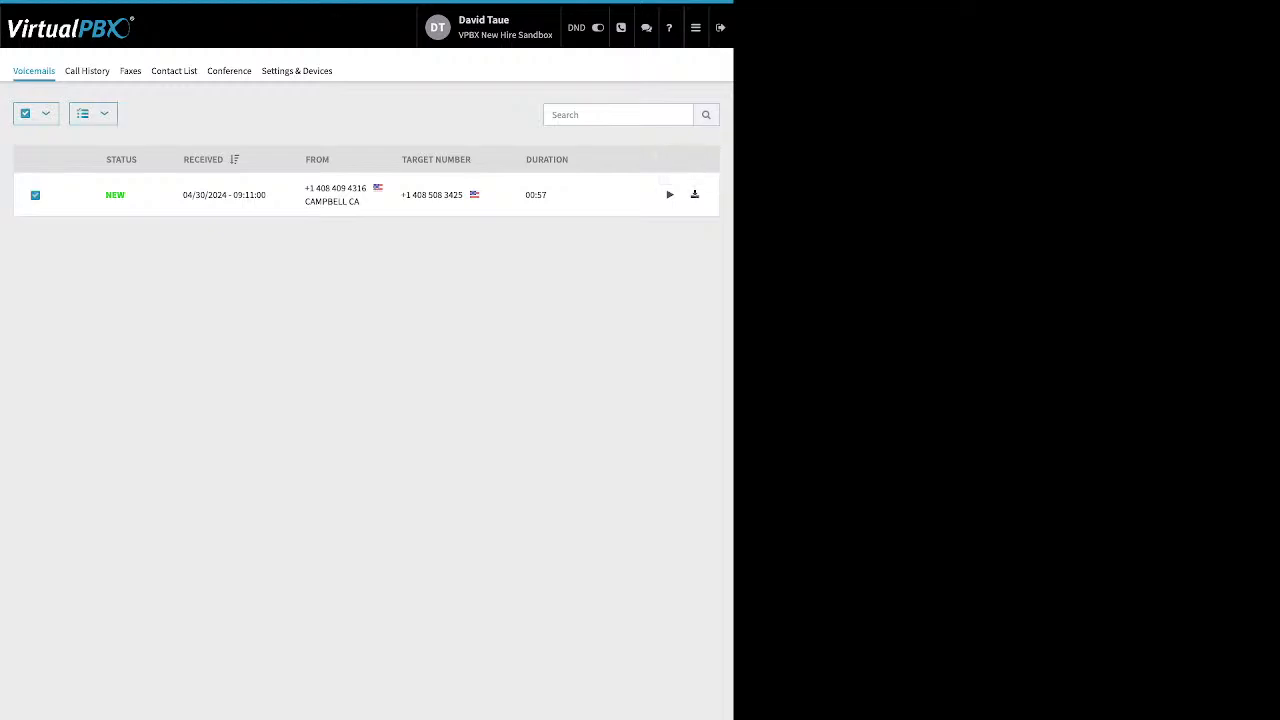
click(93, 114)
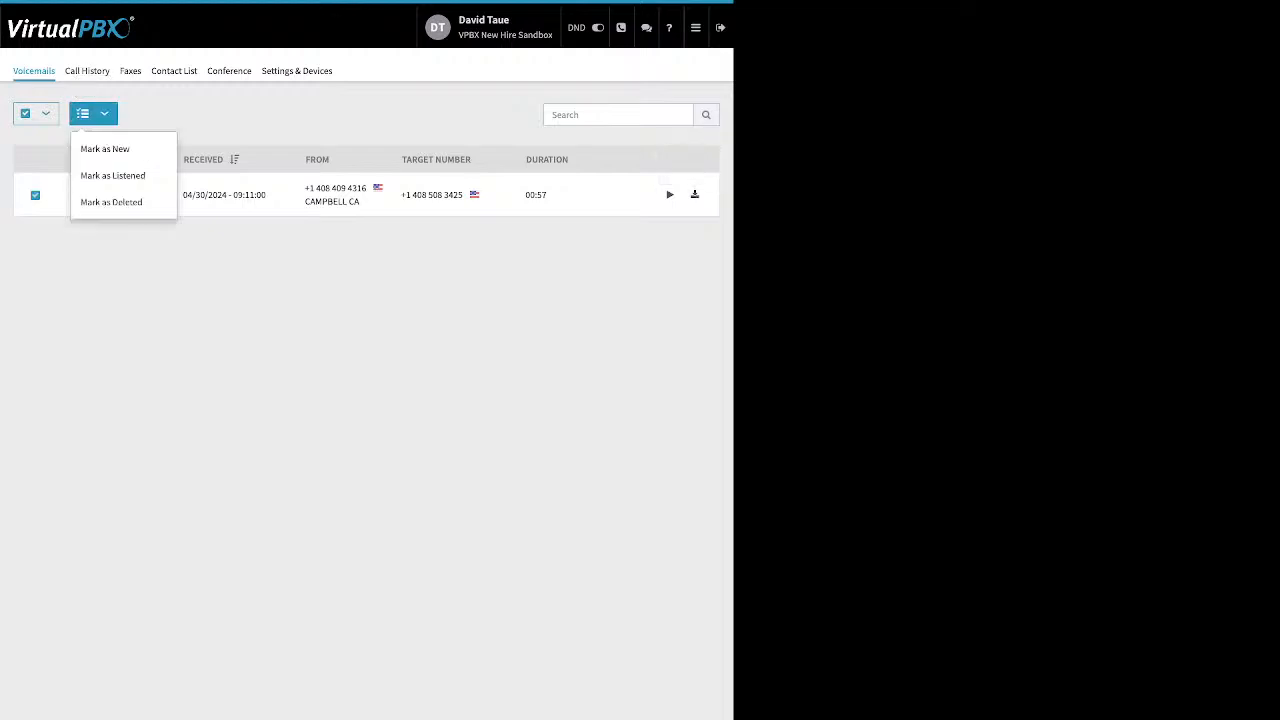
click(240, 320)
click(87, 71)
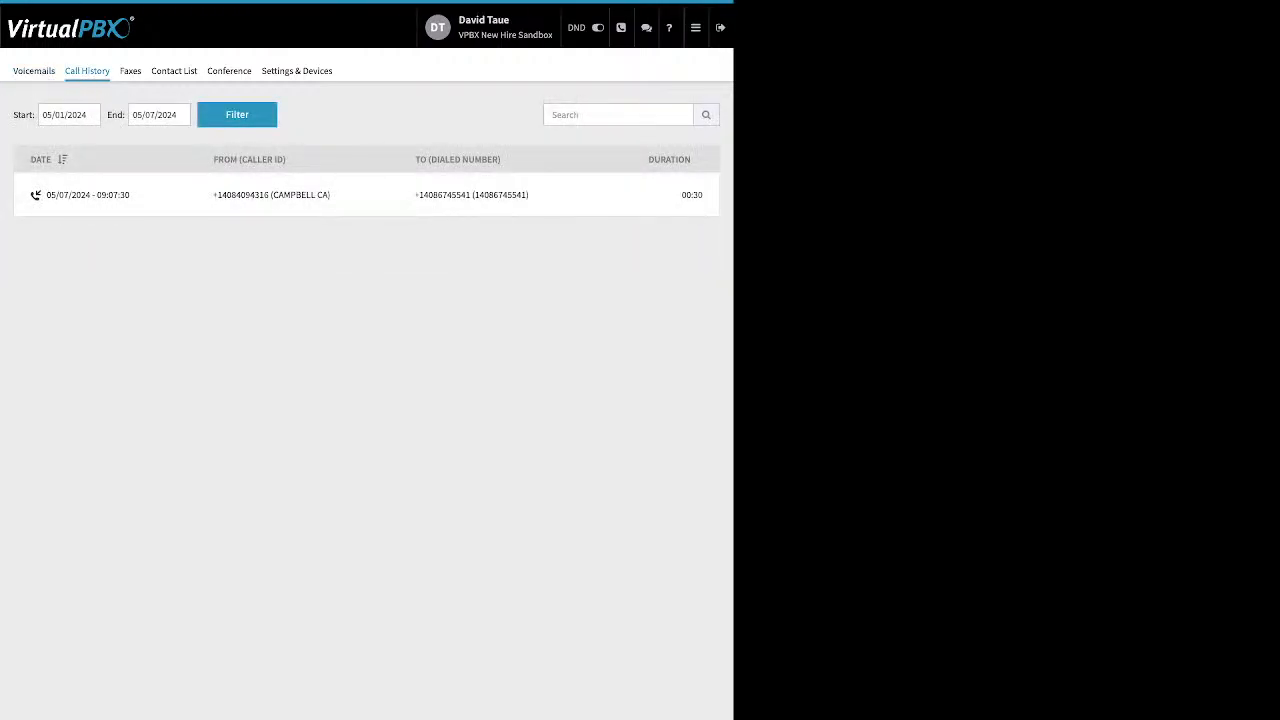
Step: Filter call history from 02/01/2024, then view the empty Faxes list
click(62, 115)
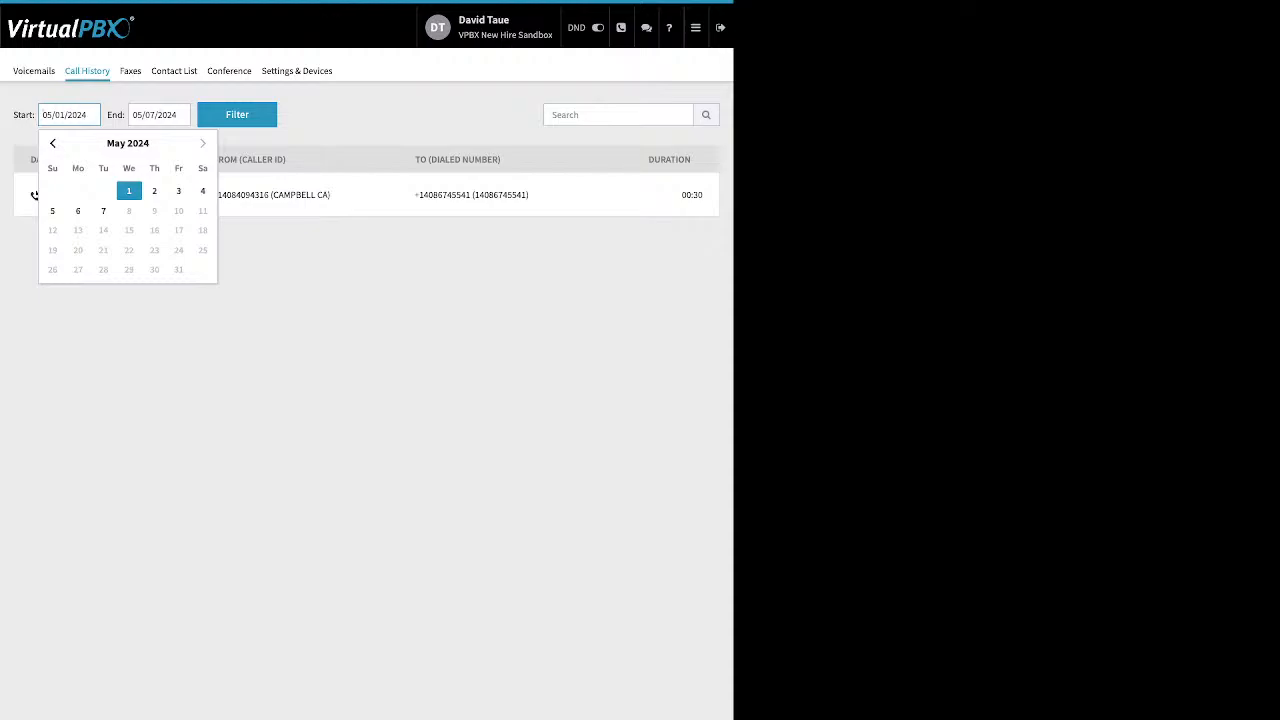
click(300, 320)
click(66, 115)
click(53, 143)
click(53, 143)
click(53, 143)
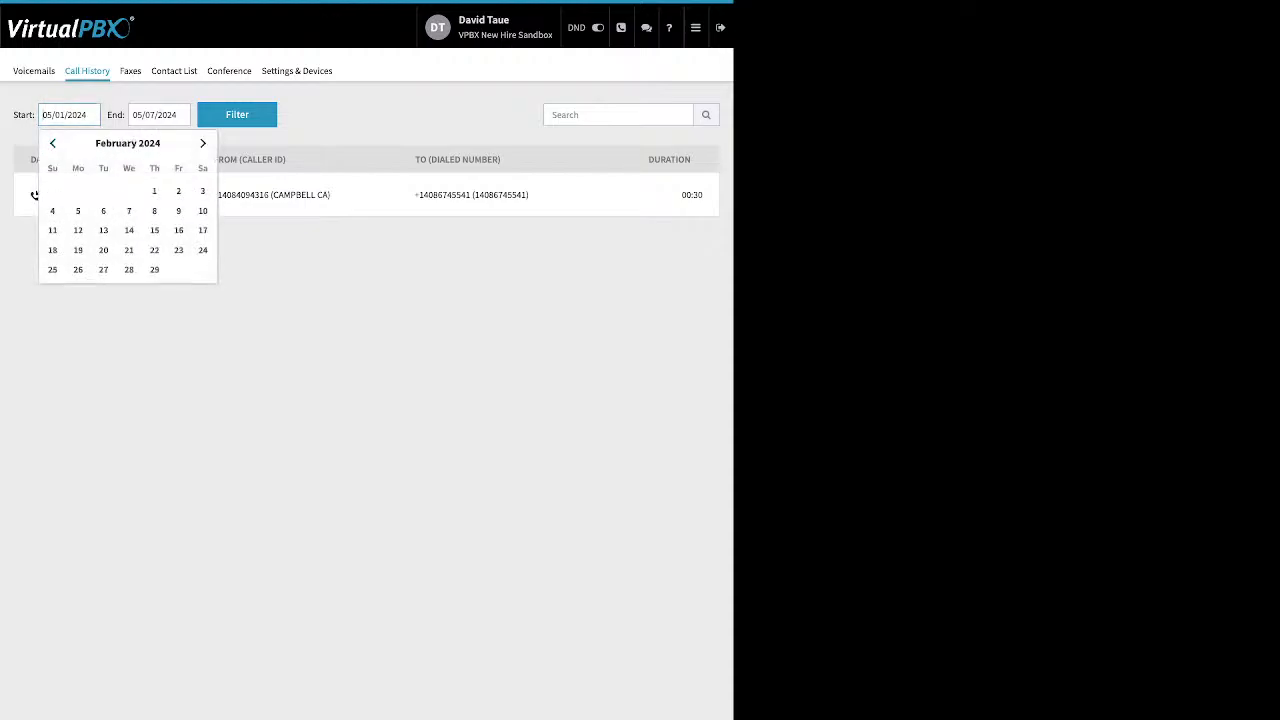
click(154, 191)
click(237, 115)
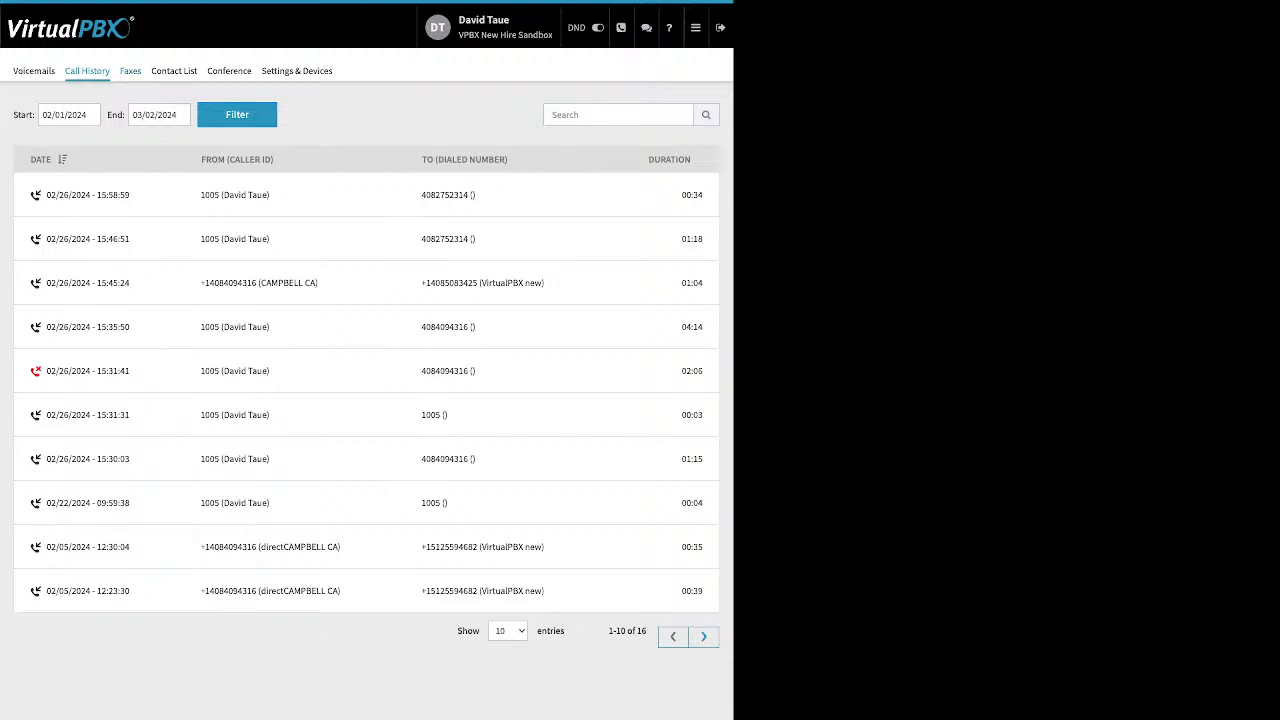
click(130, 71)
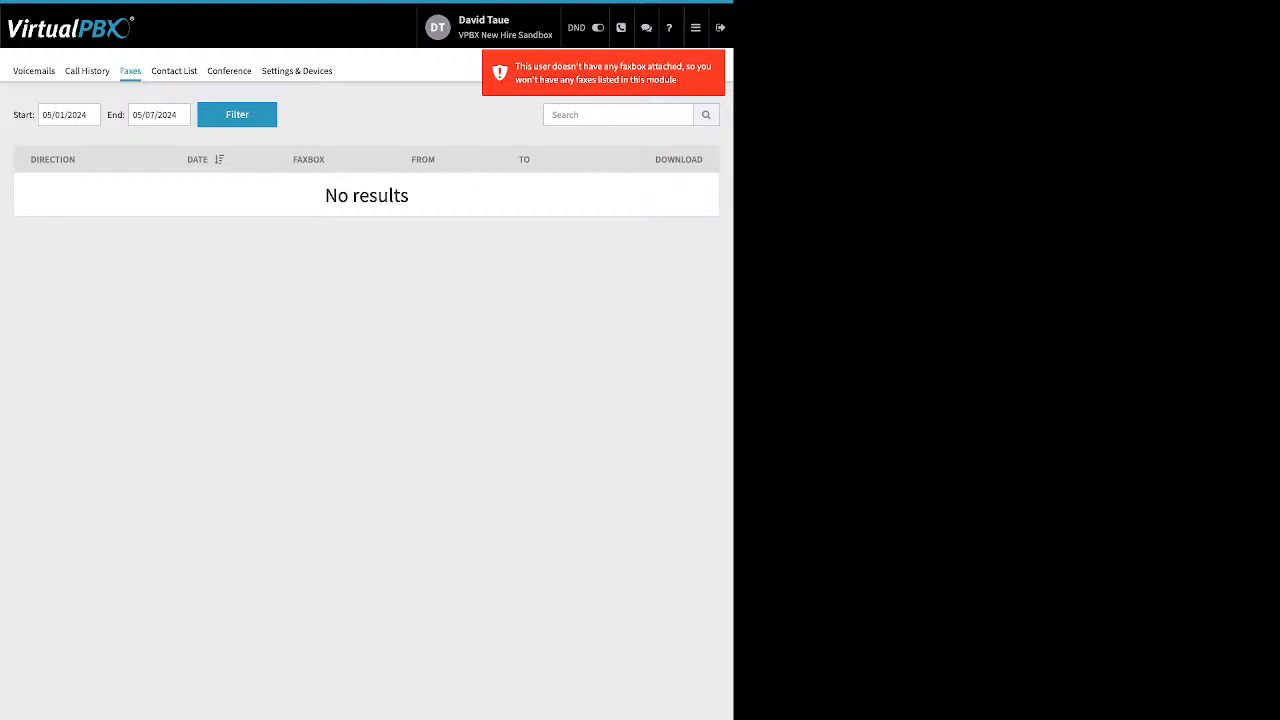
Step: Sort the 43-contact Contact List by Internal Number, then back by Name, then open Conference
click(174, 71)
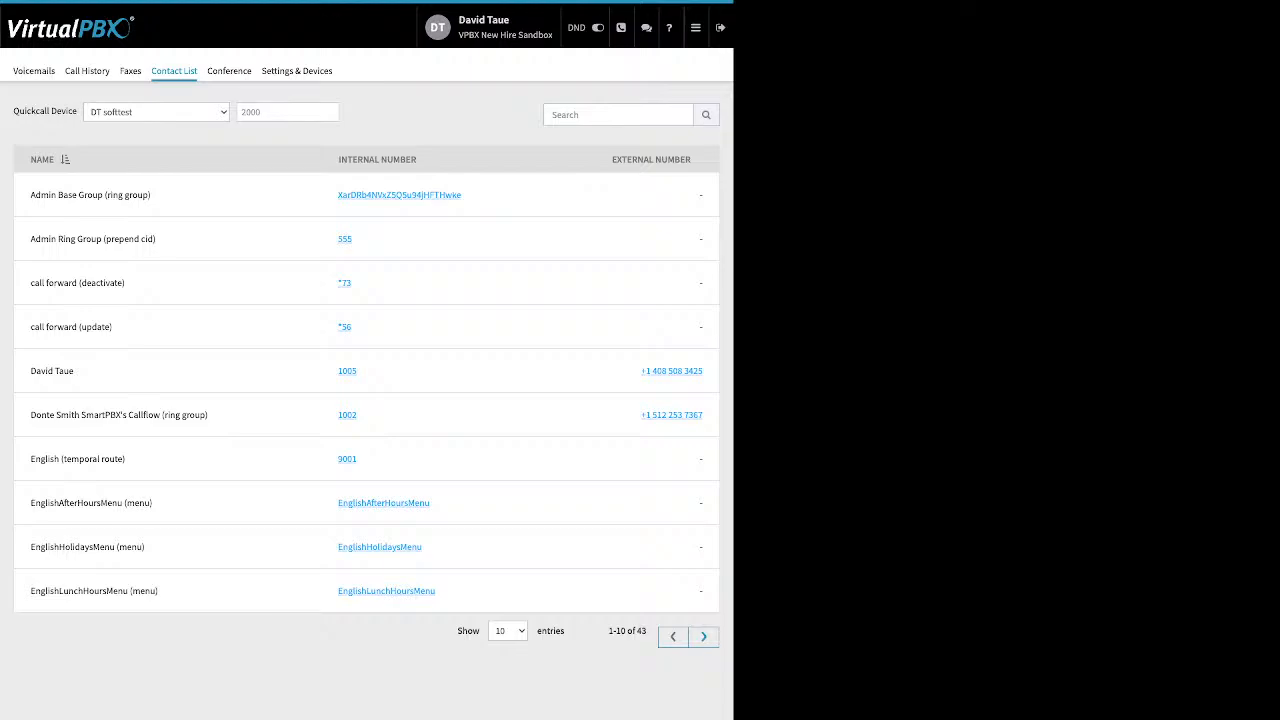
click(384, 160)
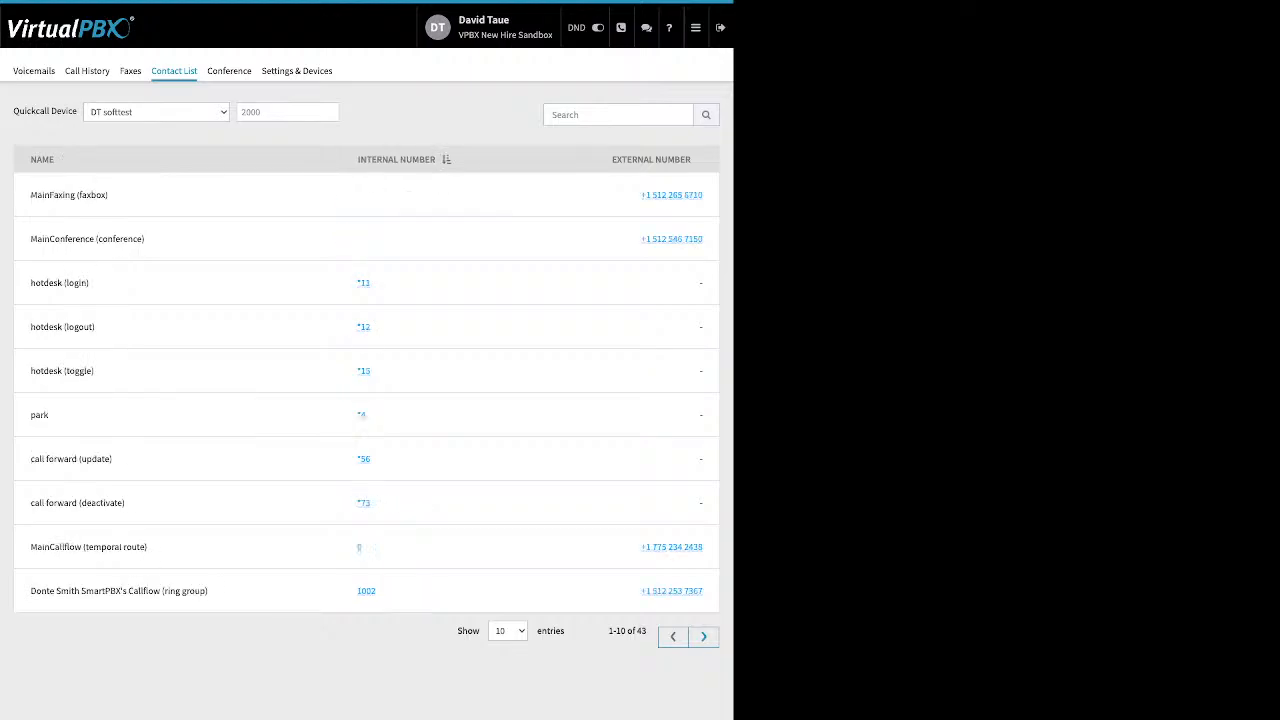
click(48, 160)
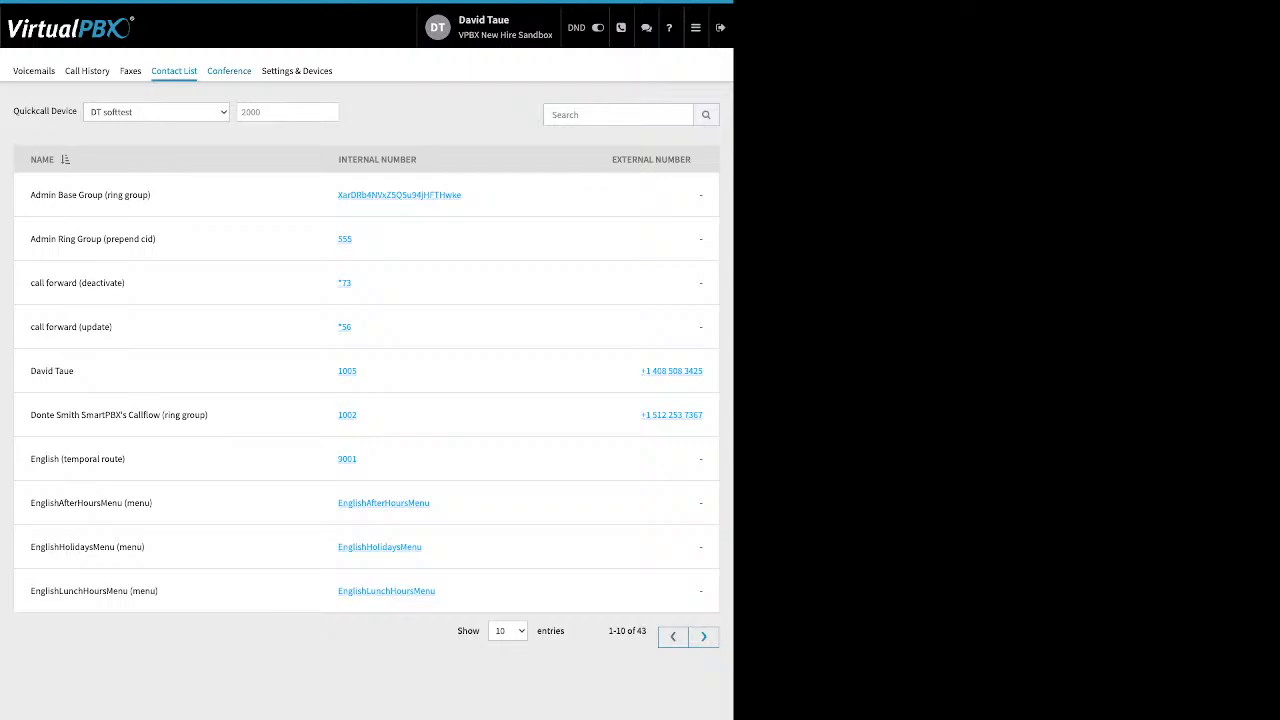
click(229, 71)
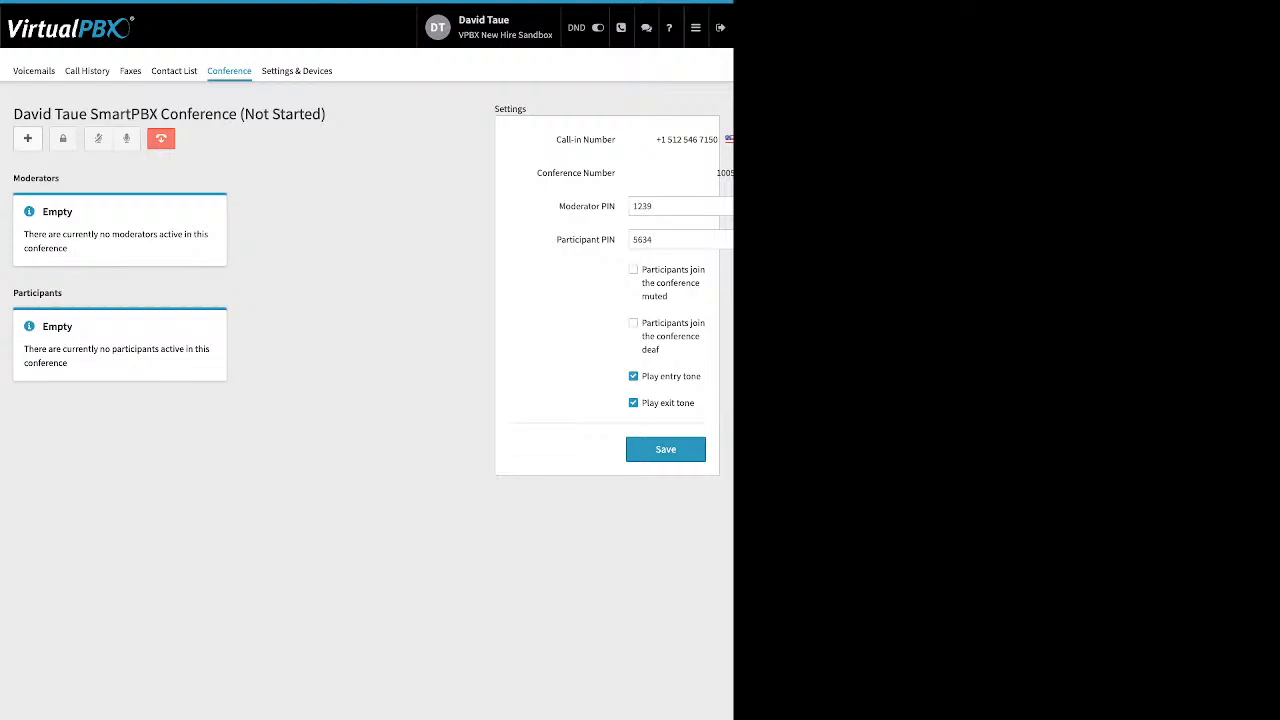
Step: Point out the conference PIN, muted/deaf joining and entry/exit tone options, then open Settings & Devices
drag(558, 206, 617, 240)
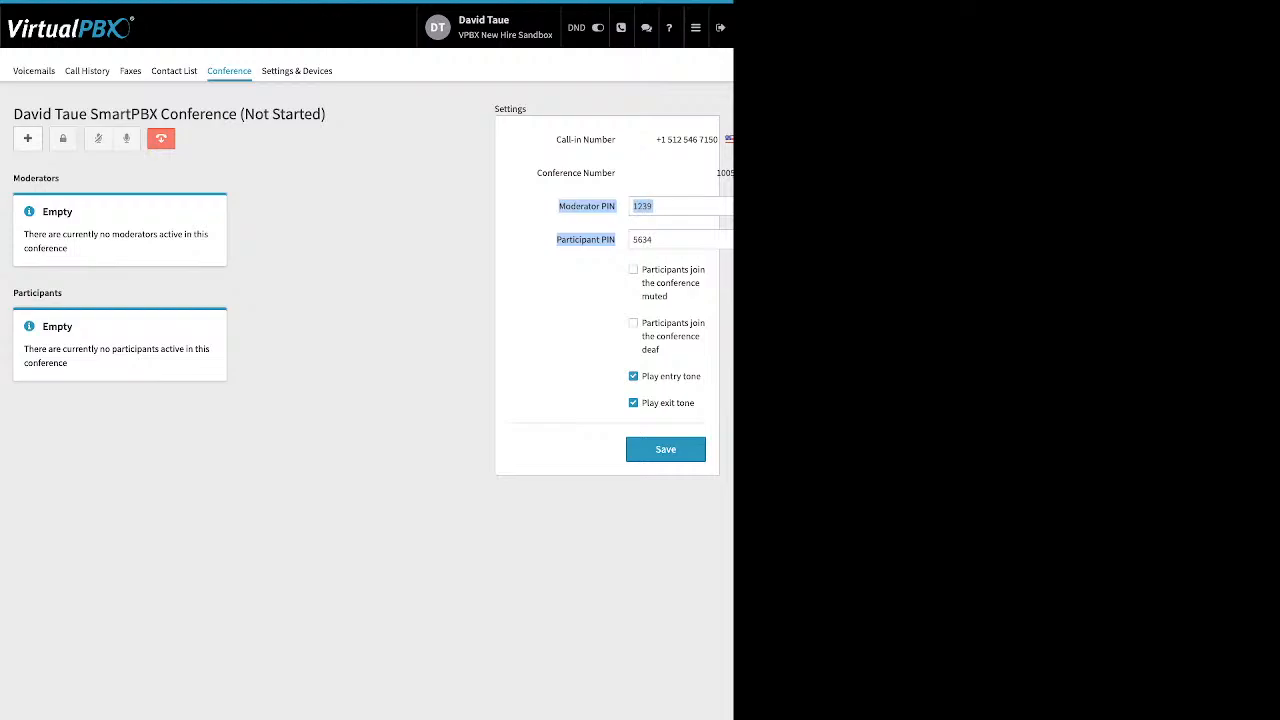
drag(642, 269, 660, 350)
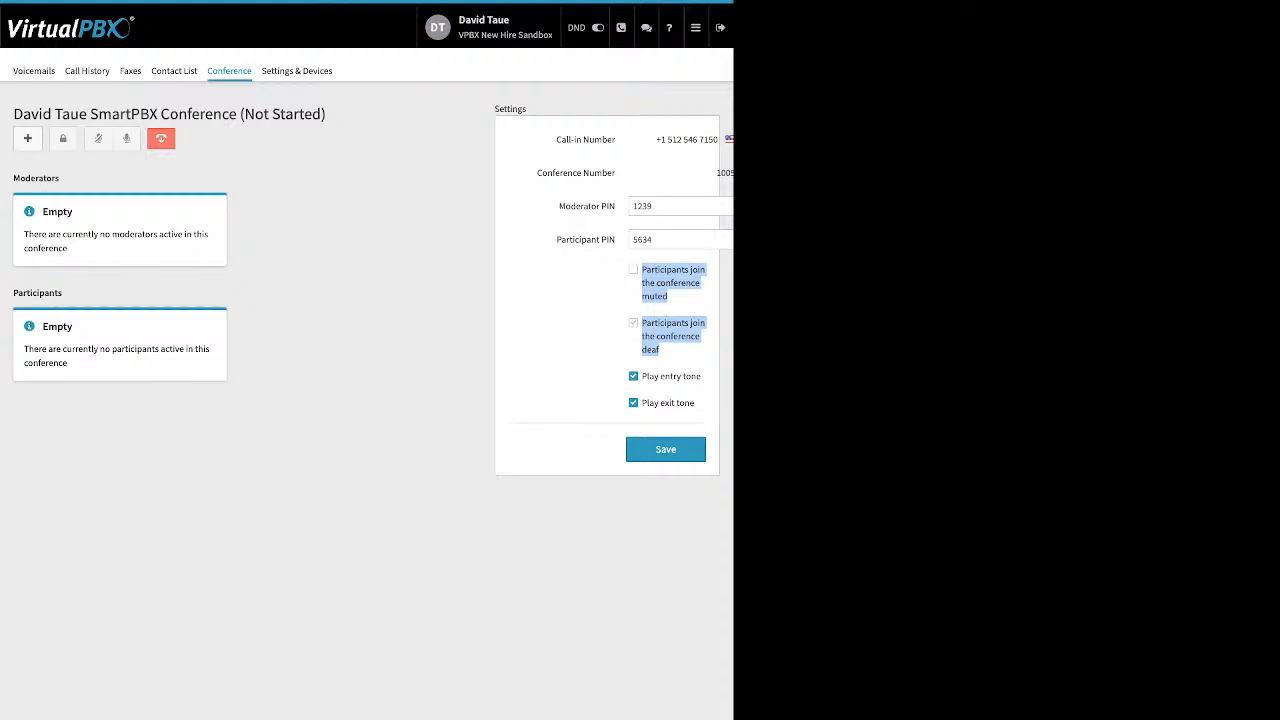
drag(695, 403, 642, 376)
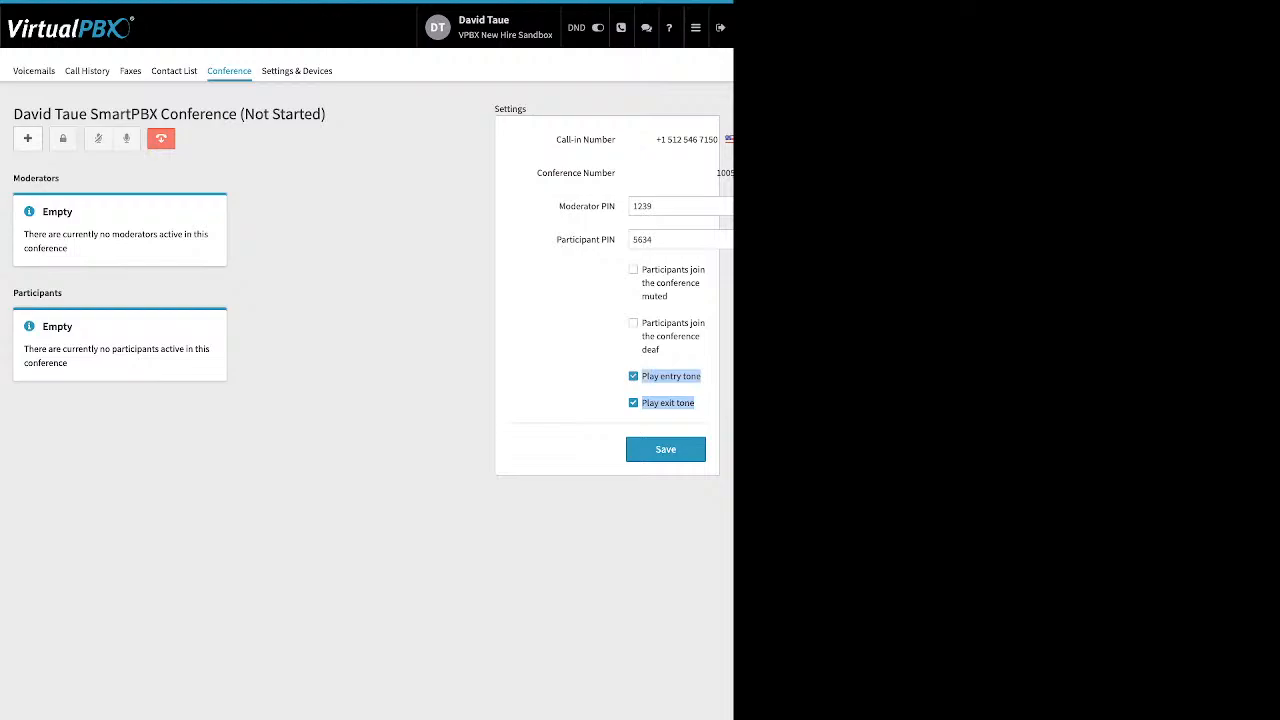
click(600, 386)
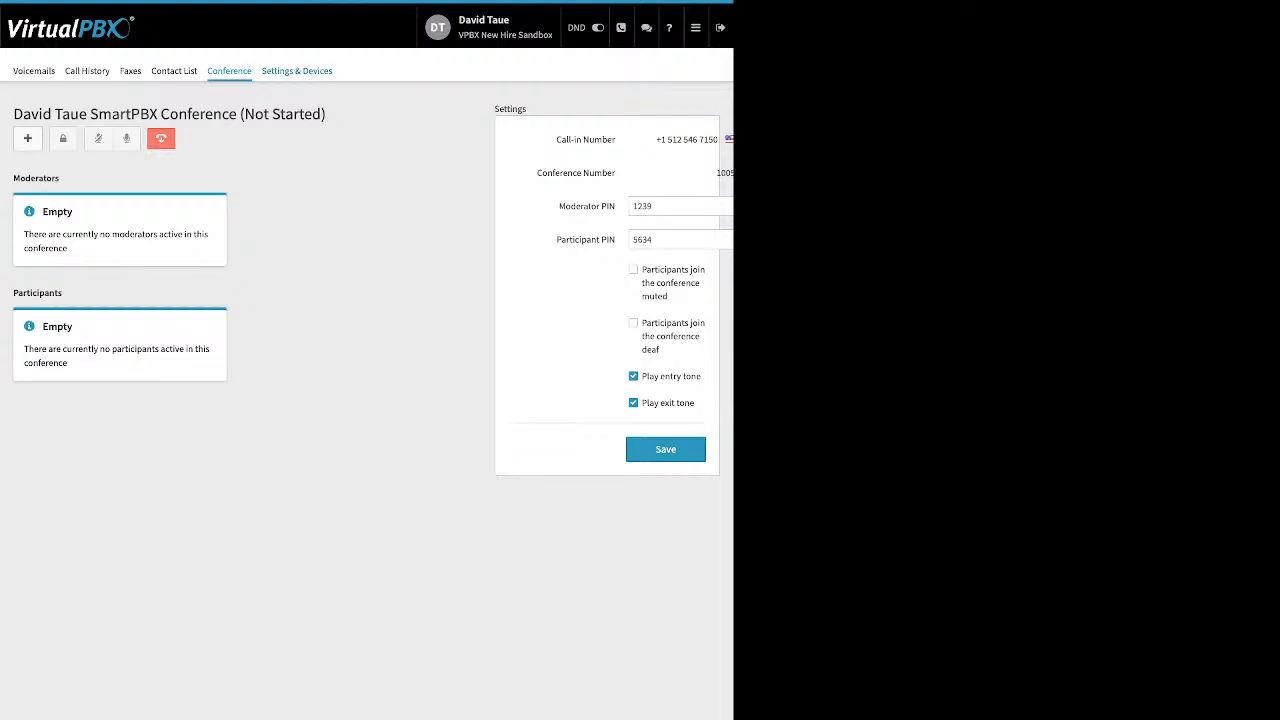
click(297, 71)
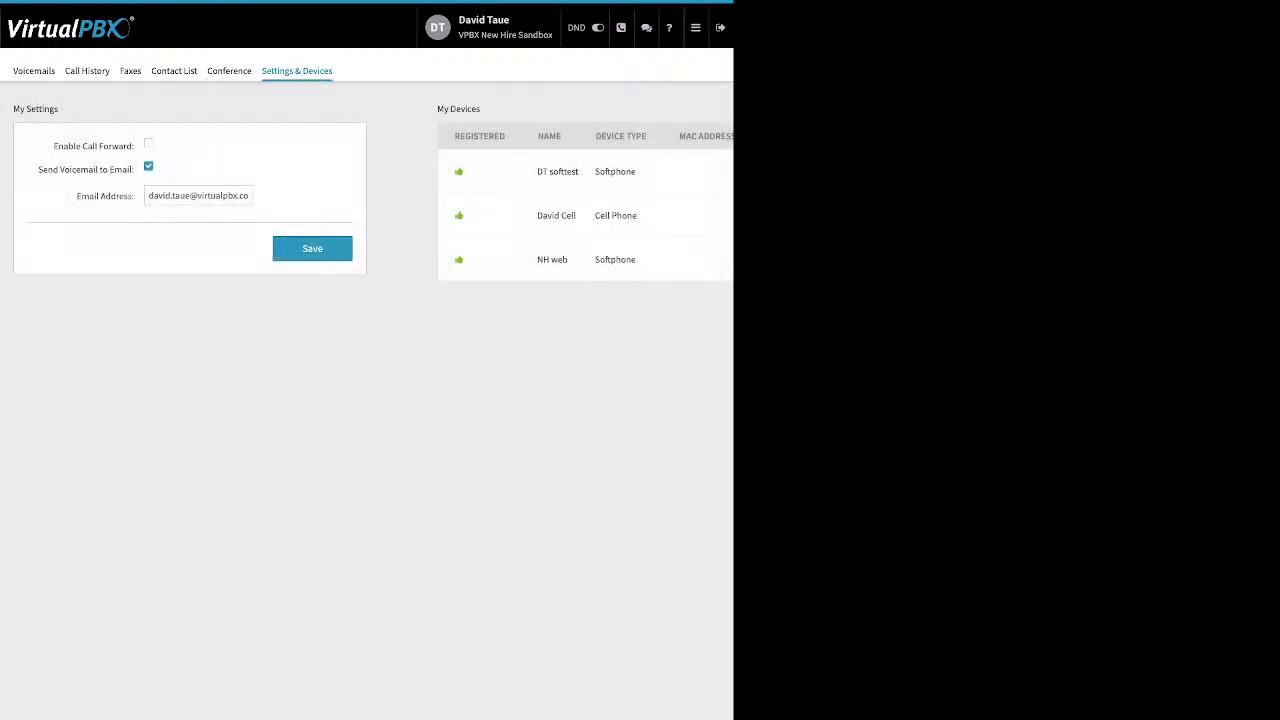
Step: Enable call forwarding and save, disable it and save again, then open the Dashboard
triple_click(93, 146)
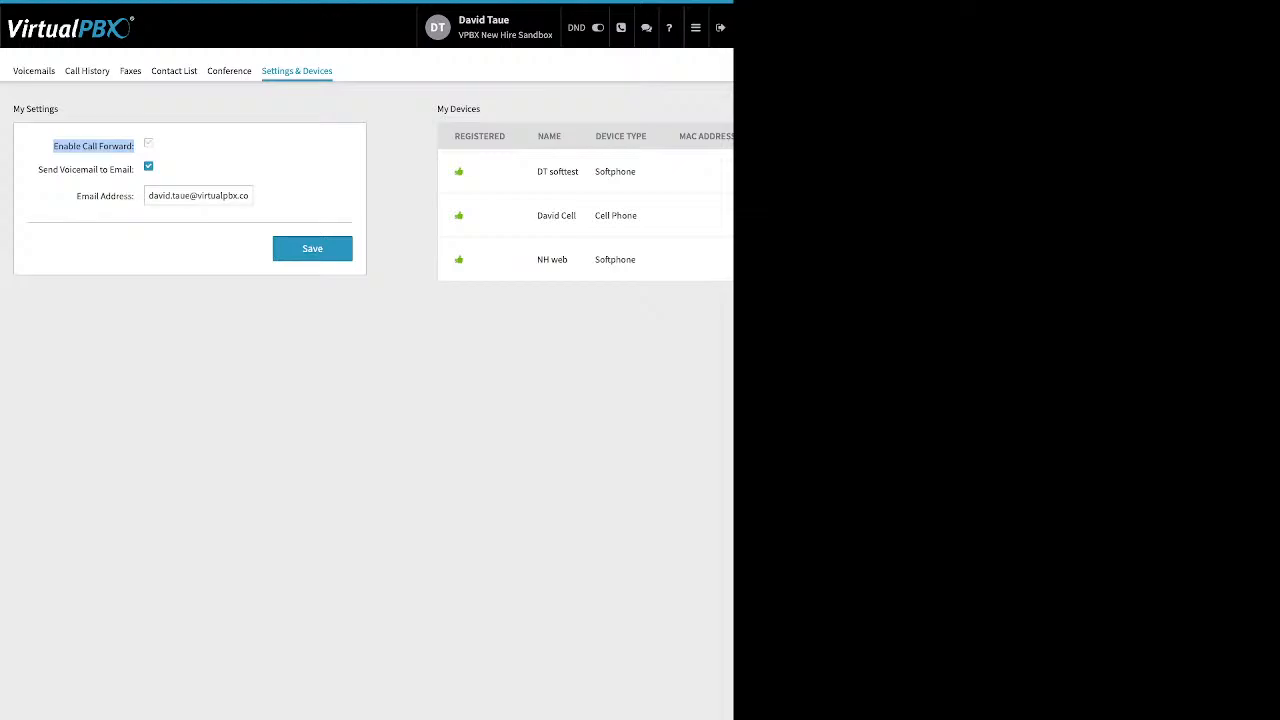
click(148, 143)
drag(207, 172, 147, 172)
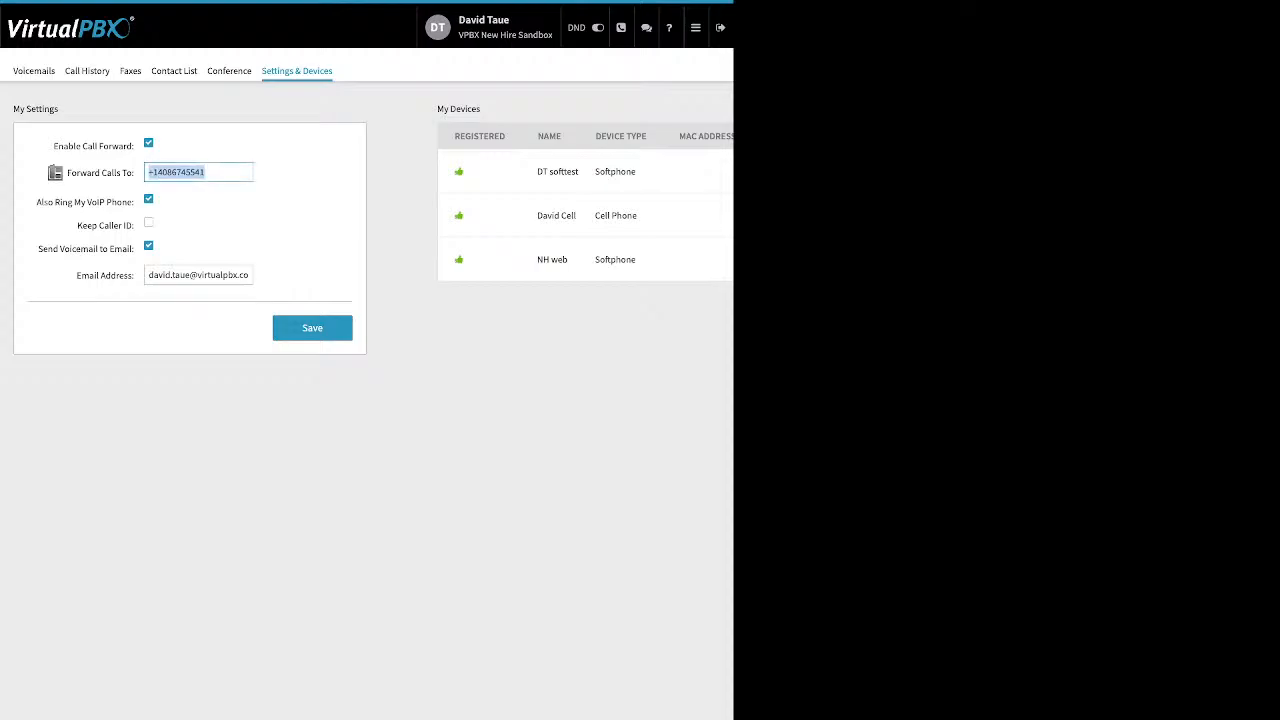
click(312, 328)
click(148, 143)
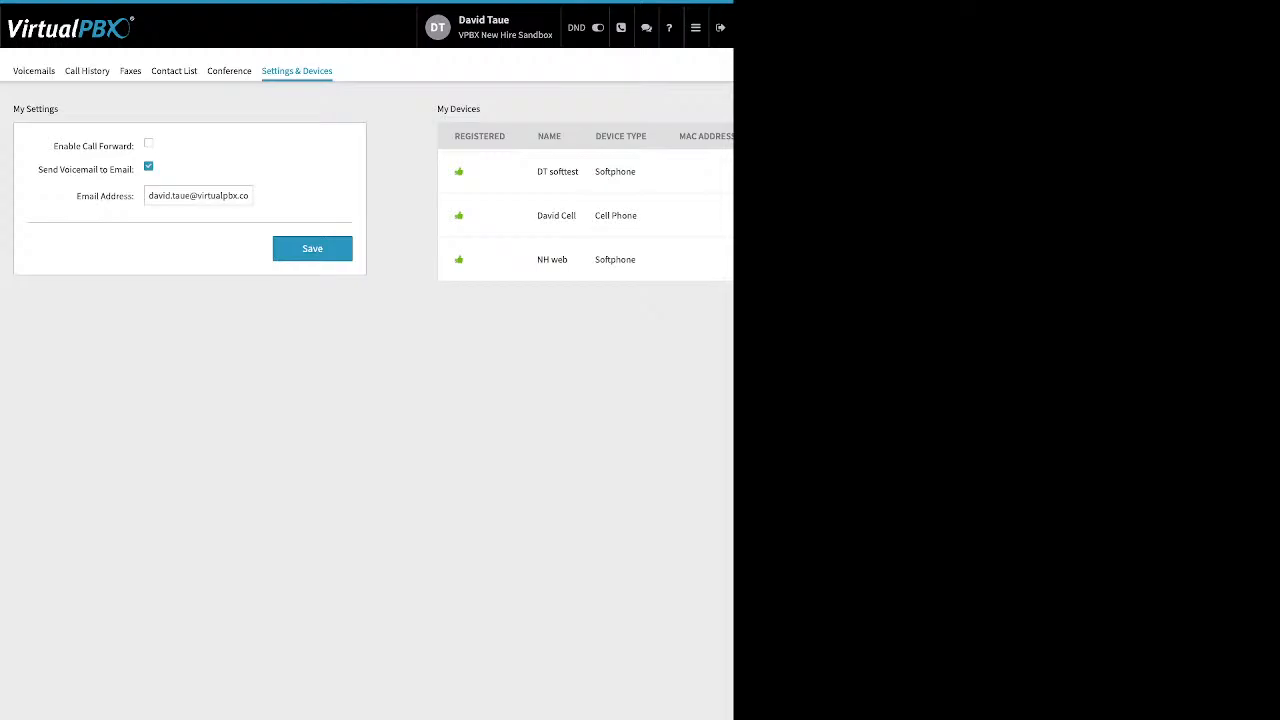
click(312, 248)
click(696, 28)
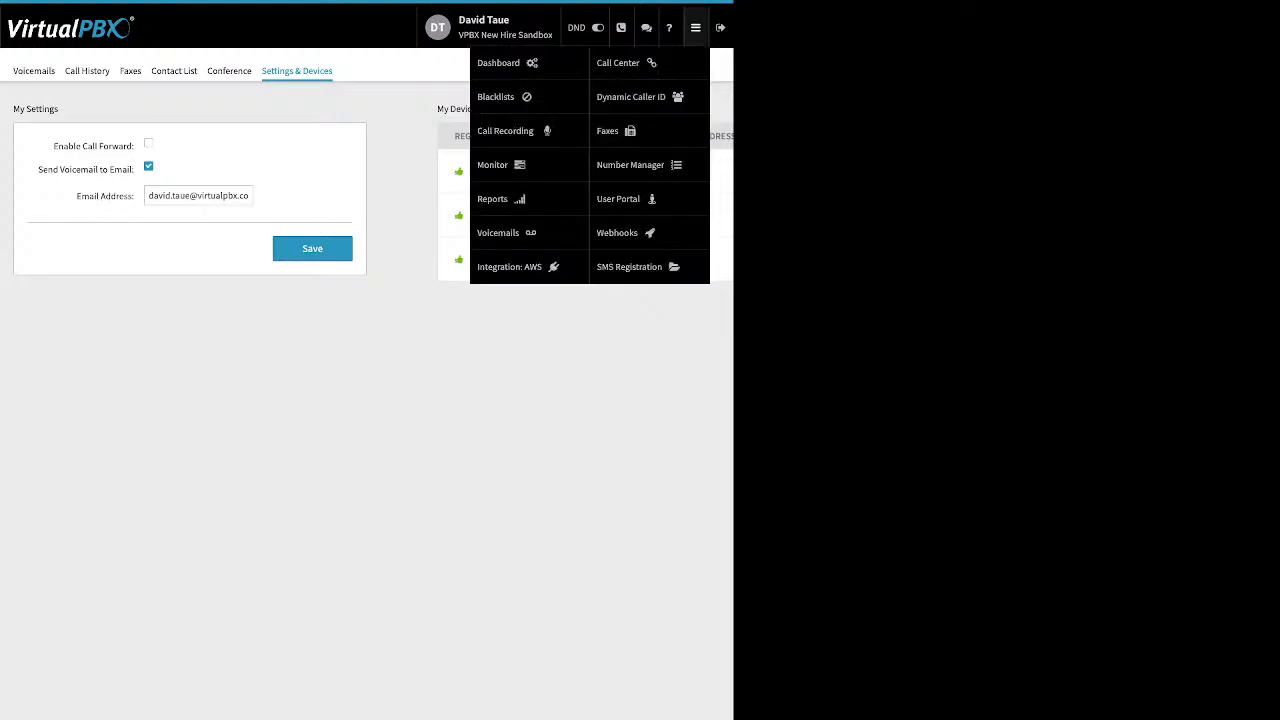
click(498, 62)
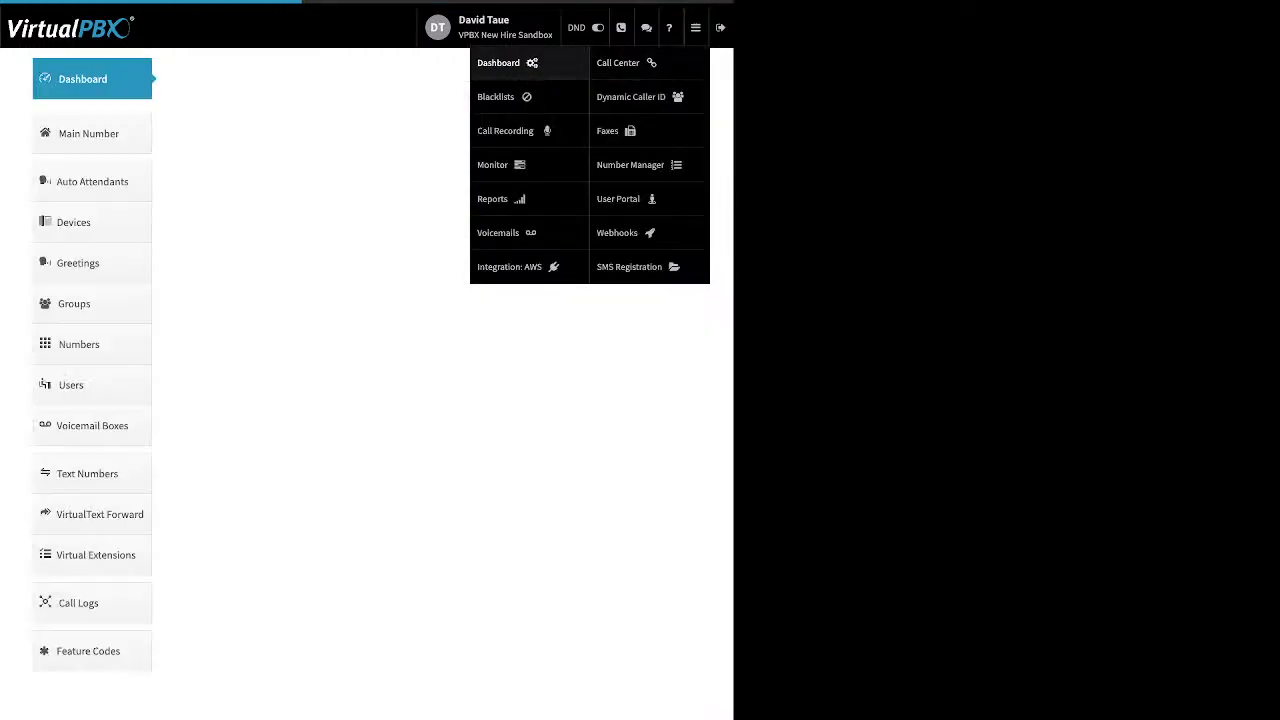